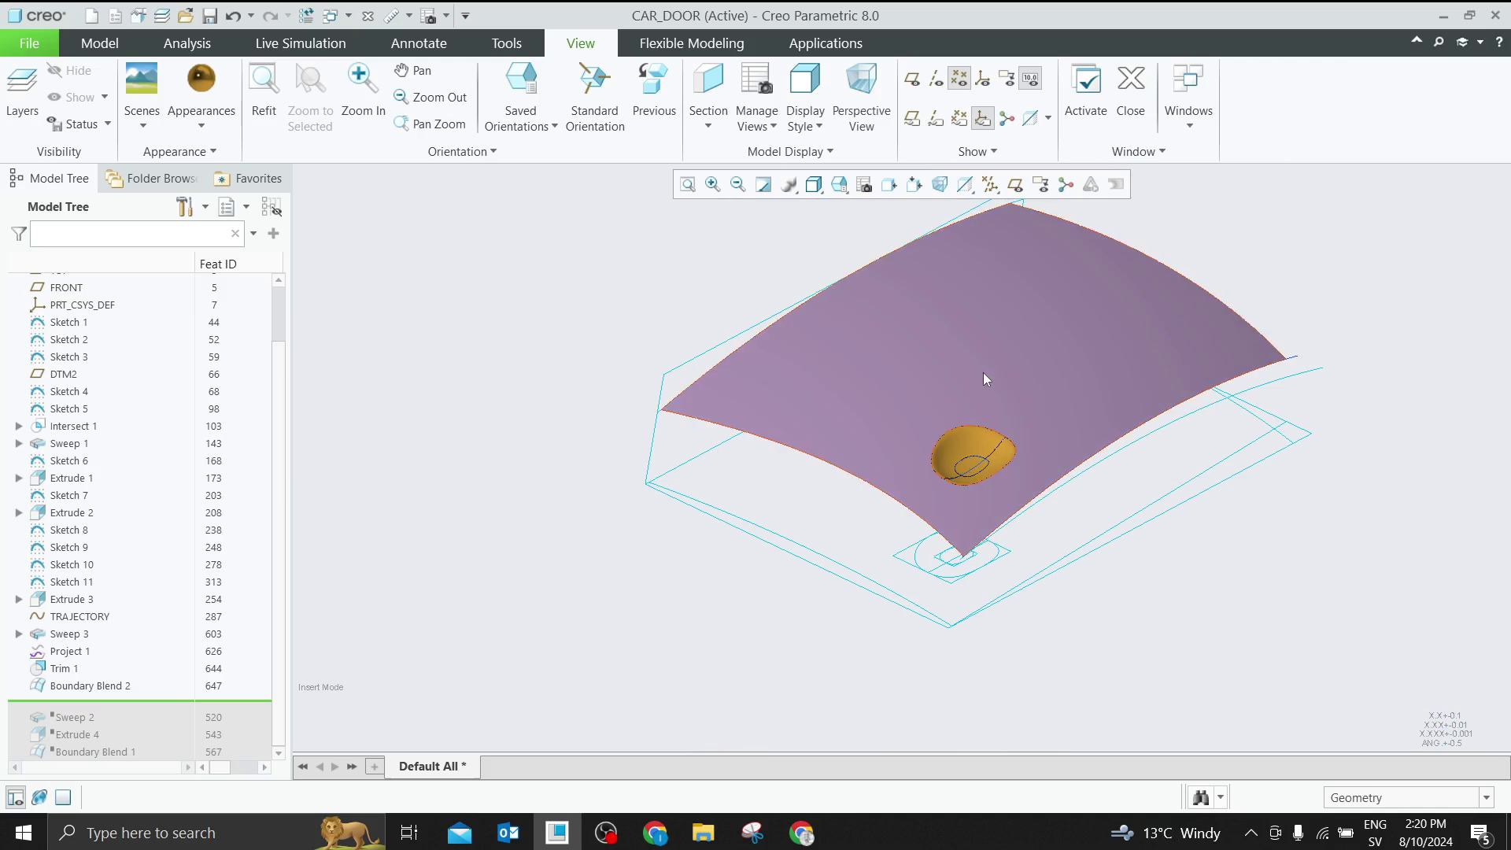
Roll the model back by moving the insertion point to directly after Sketch 1
{"action": "scroll", "coordinate": [984, 372], "scroll_direction": "up", "scroll_amount": 2}
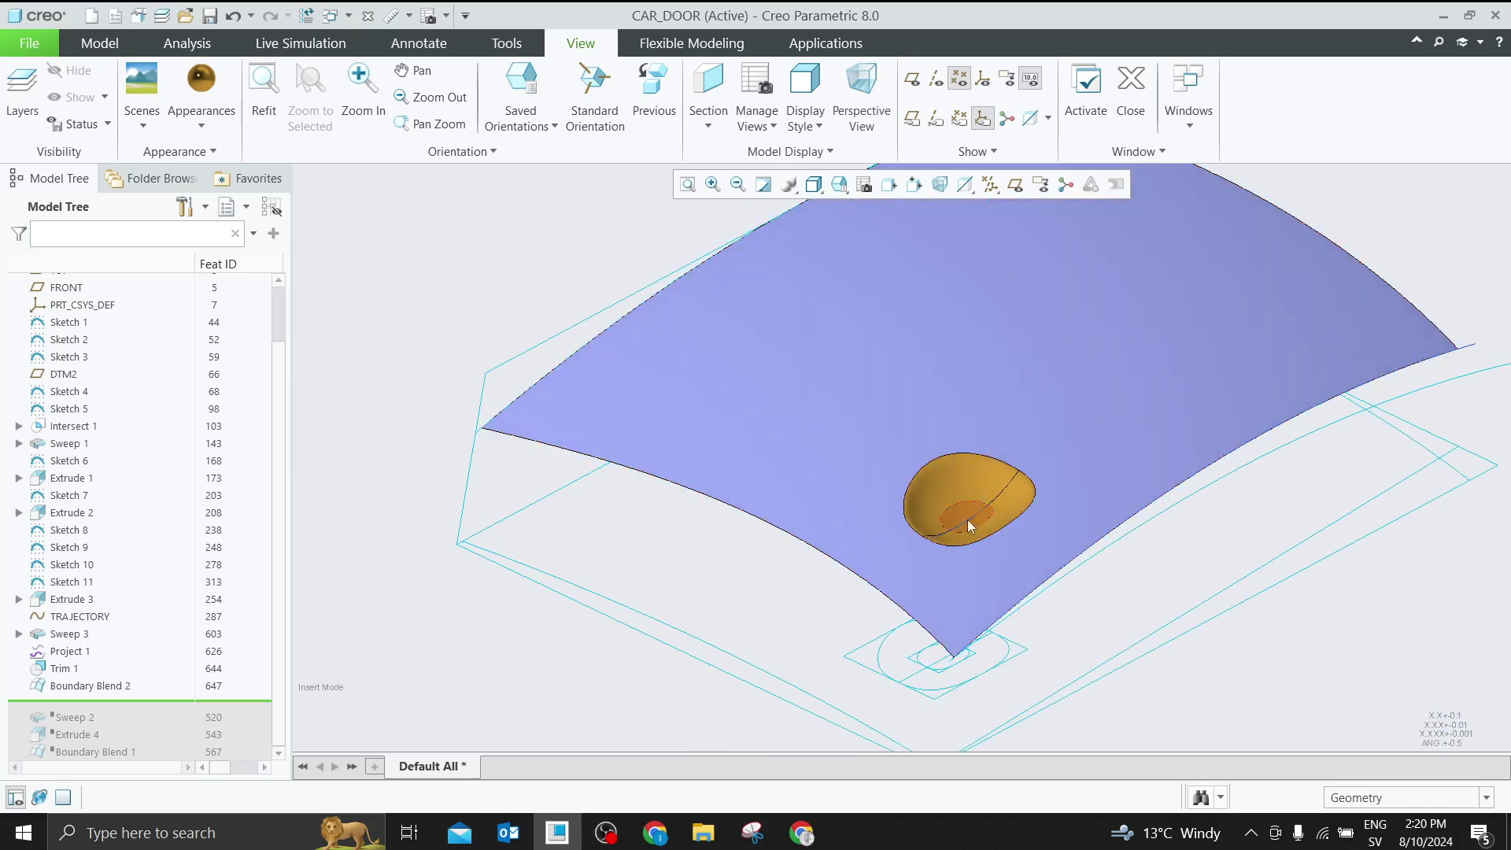
{"action": "mouse_move", "coordinate": [905, 519]}
{"action": "middle_mouse_down"}
{"action": "mouse_move", "coordinate": [1027, 502]}
{"action": "mouse_move", "coordinate": [1049, 567]}
{"action": "mouse_move", "coordinate": [998, 472]}
{"action": "mouse_move", "coordinate": [912, 470]}
{"action": "mouse_move", "coordinate": [917, 512]}
{"action": "mouse_move", "coordinate": [955, 530]}
{"action": "mouse_move", "coordinate": [863, 509]}
{"action": "mouse_move", "coordinate": [1037, 499]}
{"action": "mouse_move", "coordinate": [611, 573]}
{"action": "middle_mouse_up"}
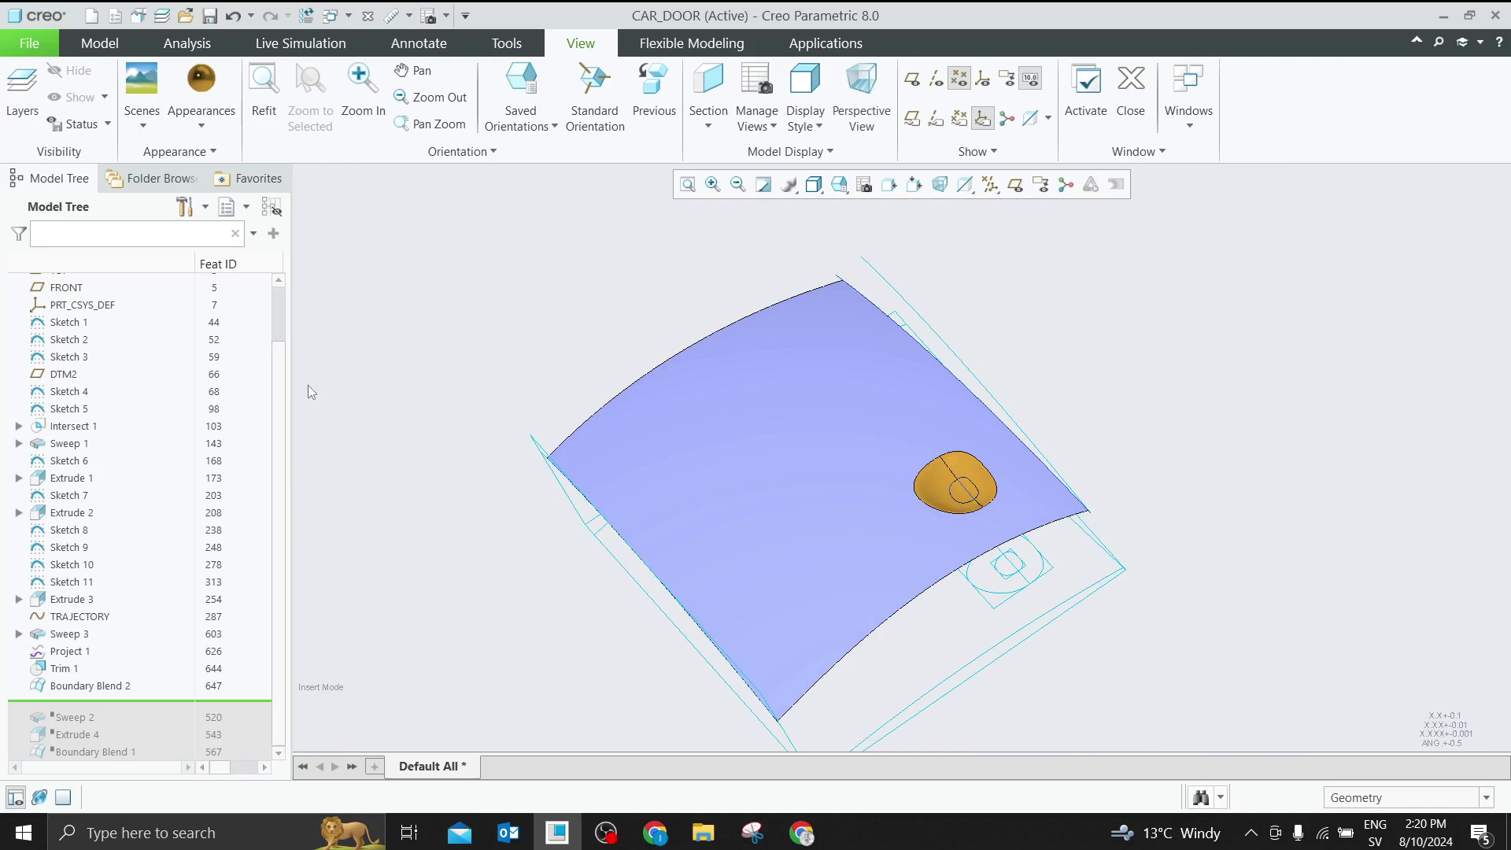
{"action": "scroll", "coordinate": [118, 401], "scroll_direction": "up", "scroll_amount": 3}
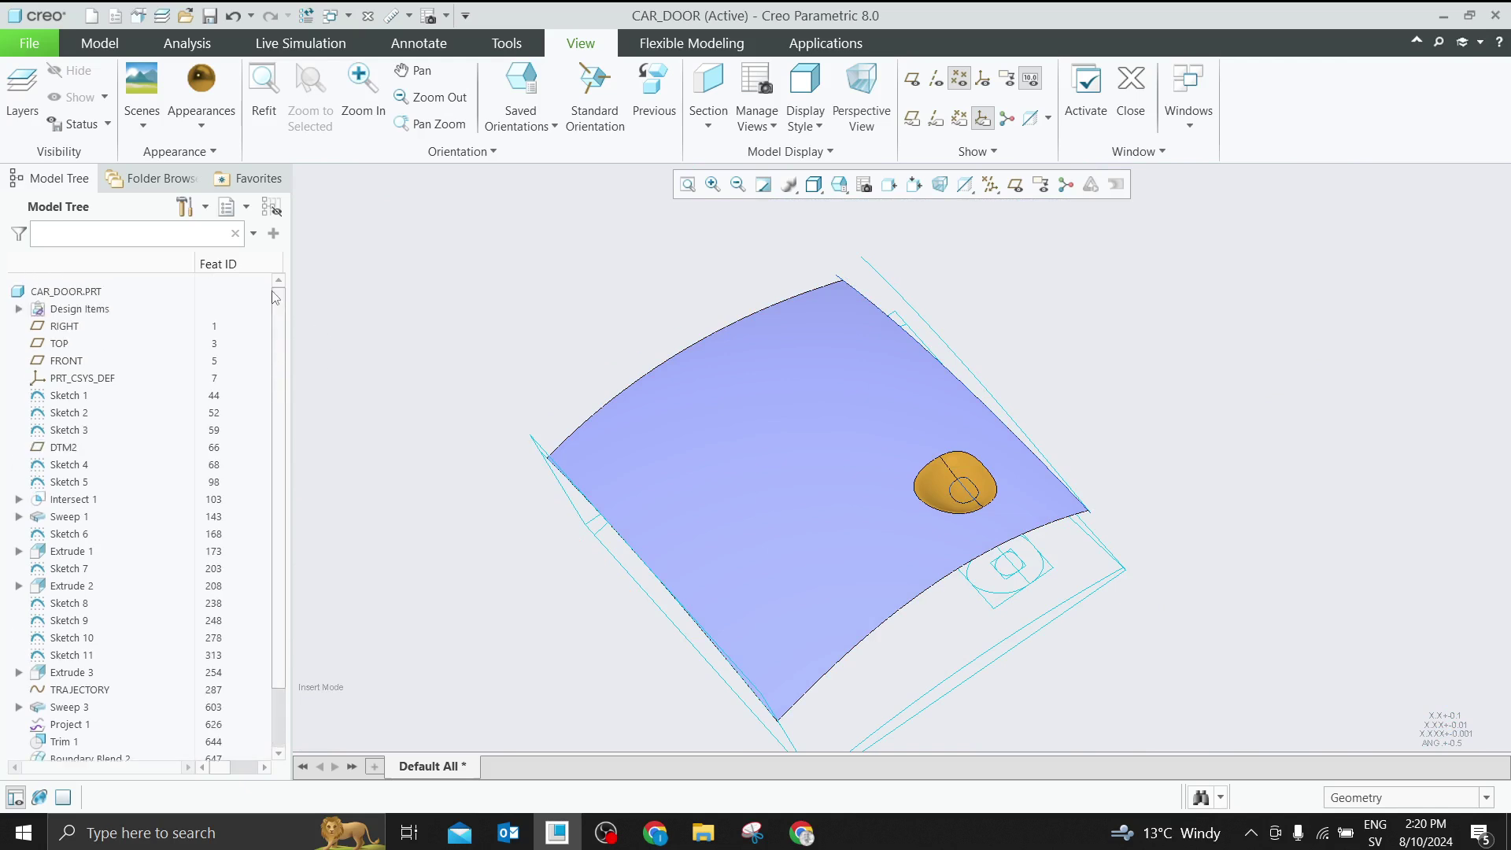
{"action": "right_click", "coordinate": [81, 385]}
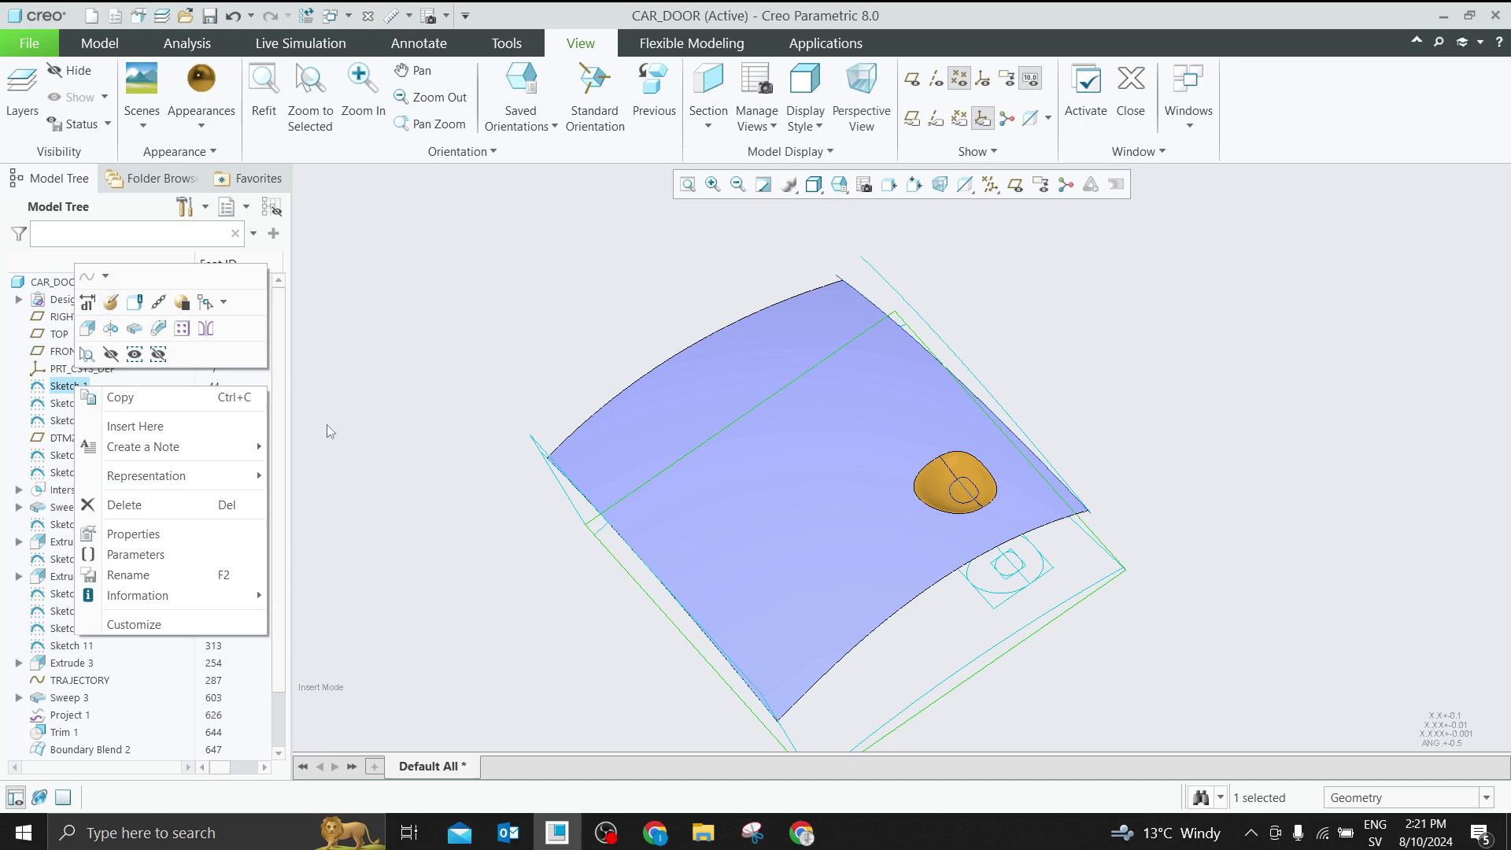
{"action": "key", "text": "Escape"}
{"action": "scroll", "coordinate": [185, 591], "scroll_direction": "down", "scroll_amount": 1}
{"action": "mouse_move", "coordinate": [158, 706]}
{"action": "left_mouse_down"}
{"action": "mouse_move", "coordinate": [87, 434]}
{"action": "mouse_move", "coordinate": [209, 297]}
{"action": "mouse_move", "coordinate": [208, 258]}
{"action": "mouse_move", "coordinate": [192, 378]}
{"action": "left_mouse_up"}
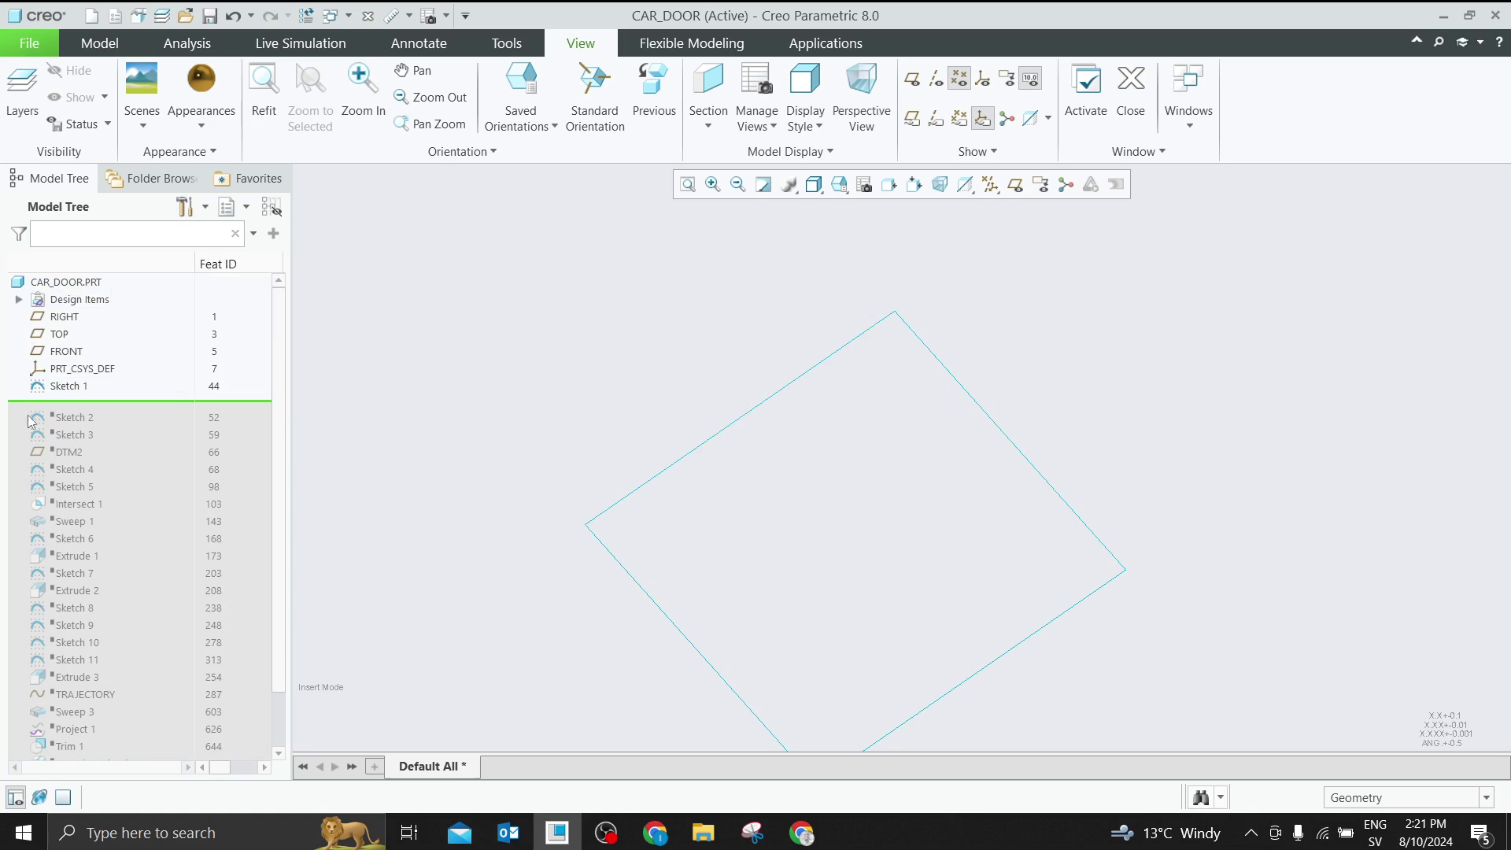
Roll the model forward to include Sketch 2, and move Sketch 1's 1000, 600 and 150 dimensions clear of its rectangle
{"action": "left_click", "coordinate": [66, 386]}
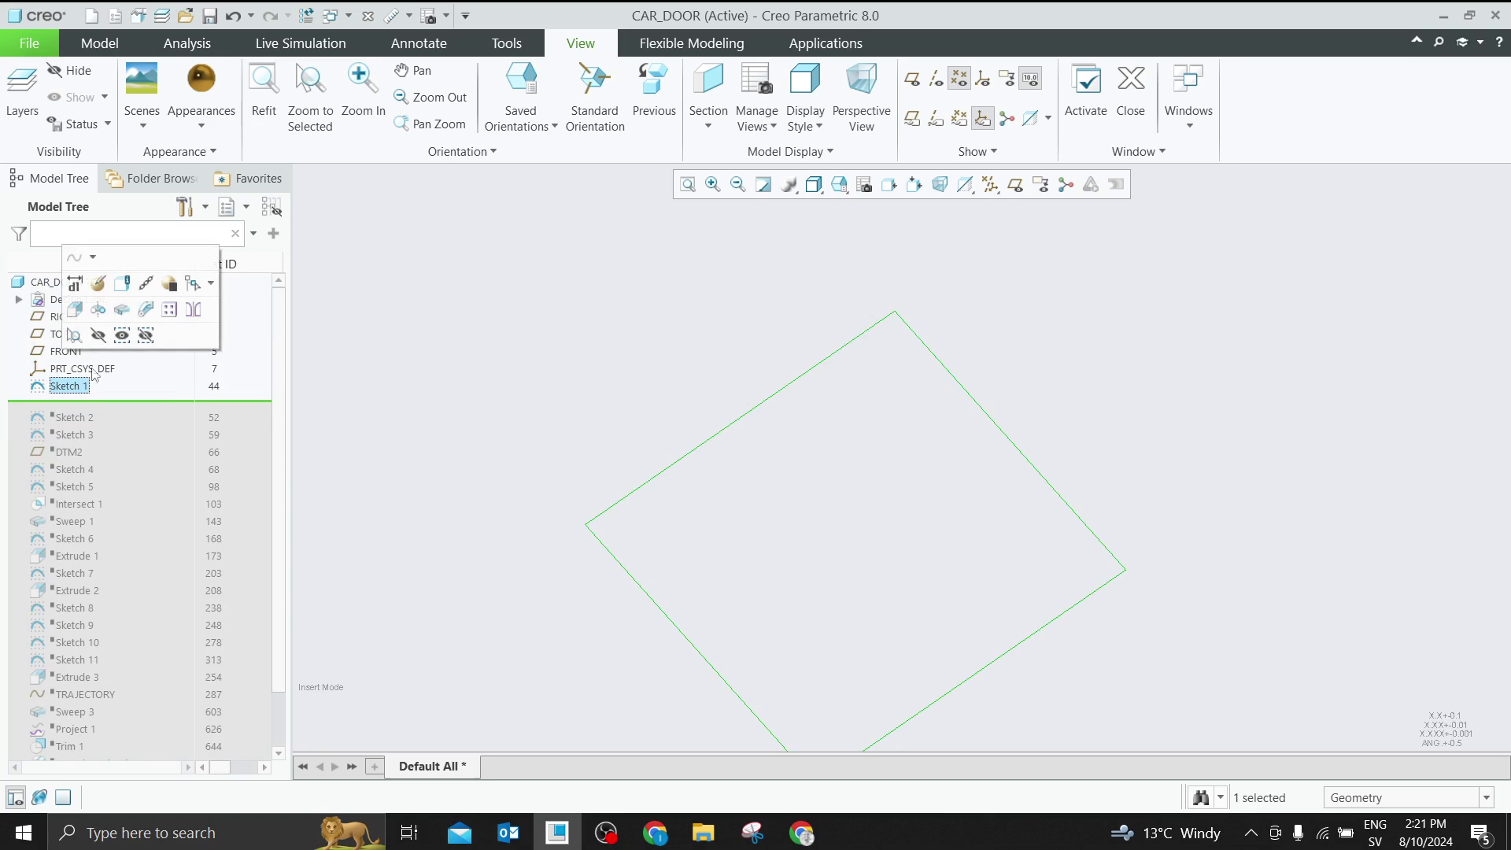
{"action": "left_click_drag", "start_coordinate": [86, 407], "coordinate": [82, 417]}
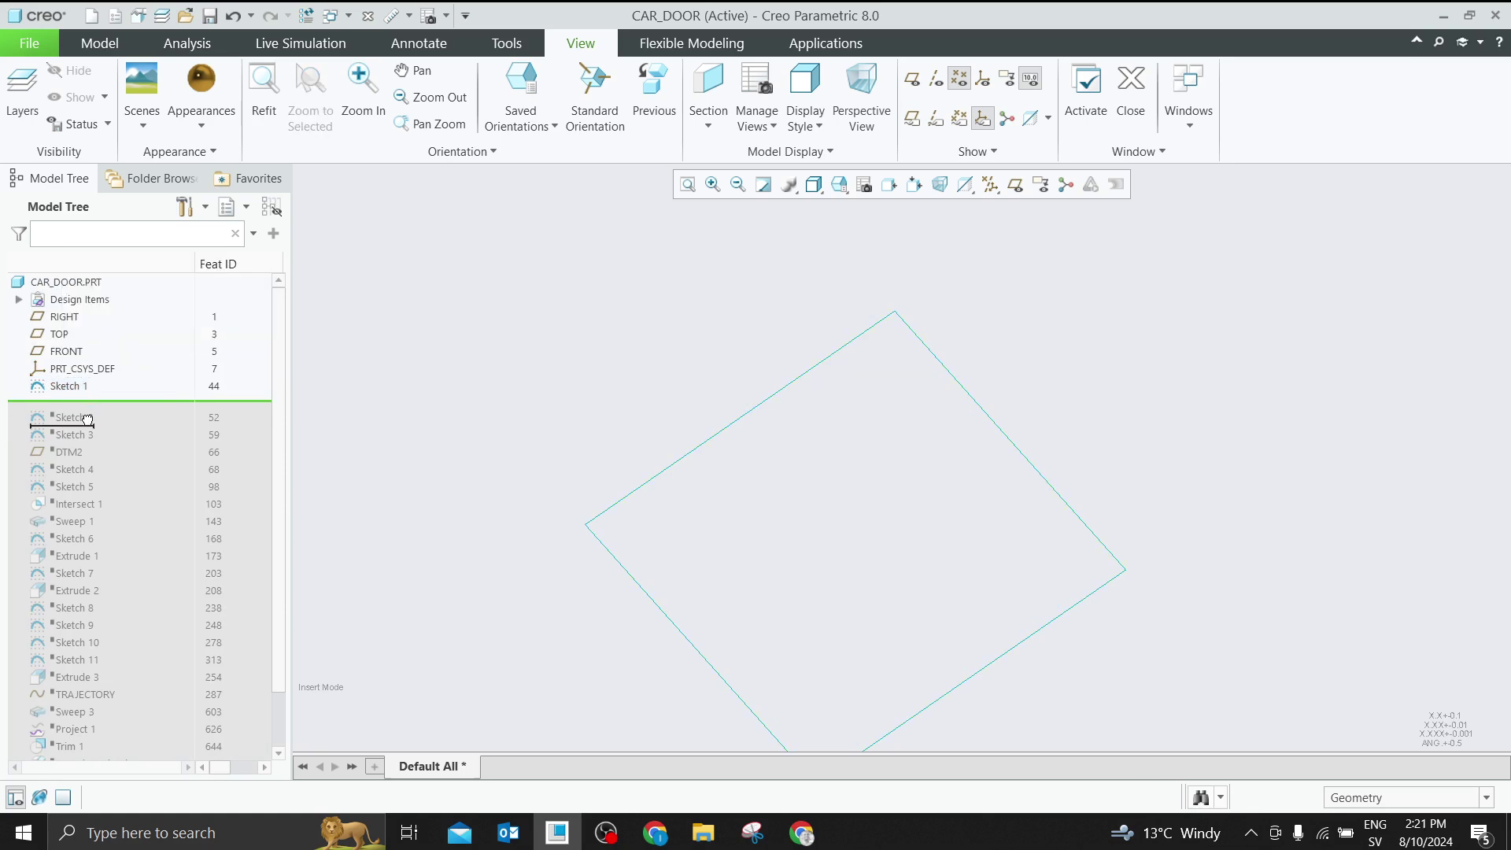
{"action": "left_click", "coordinate": [79, 330]}
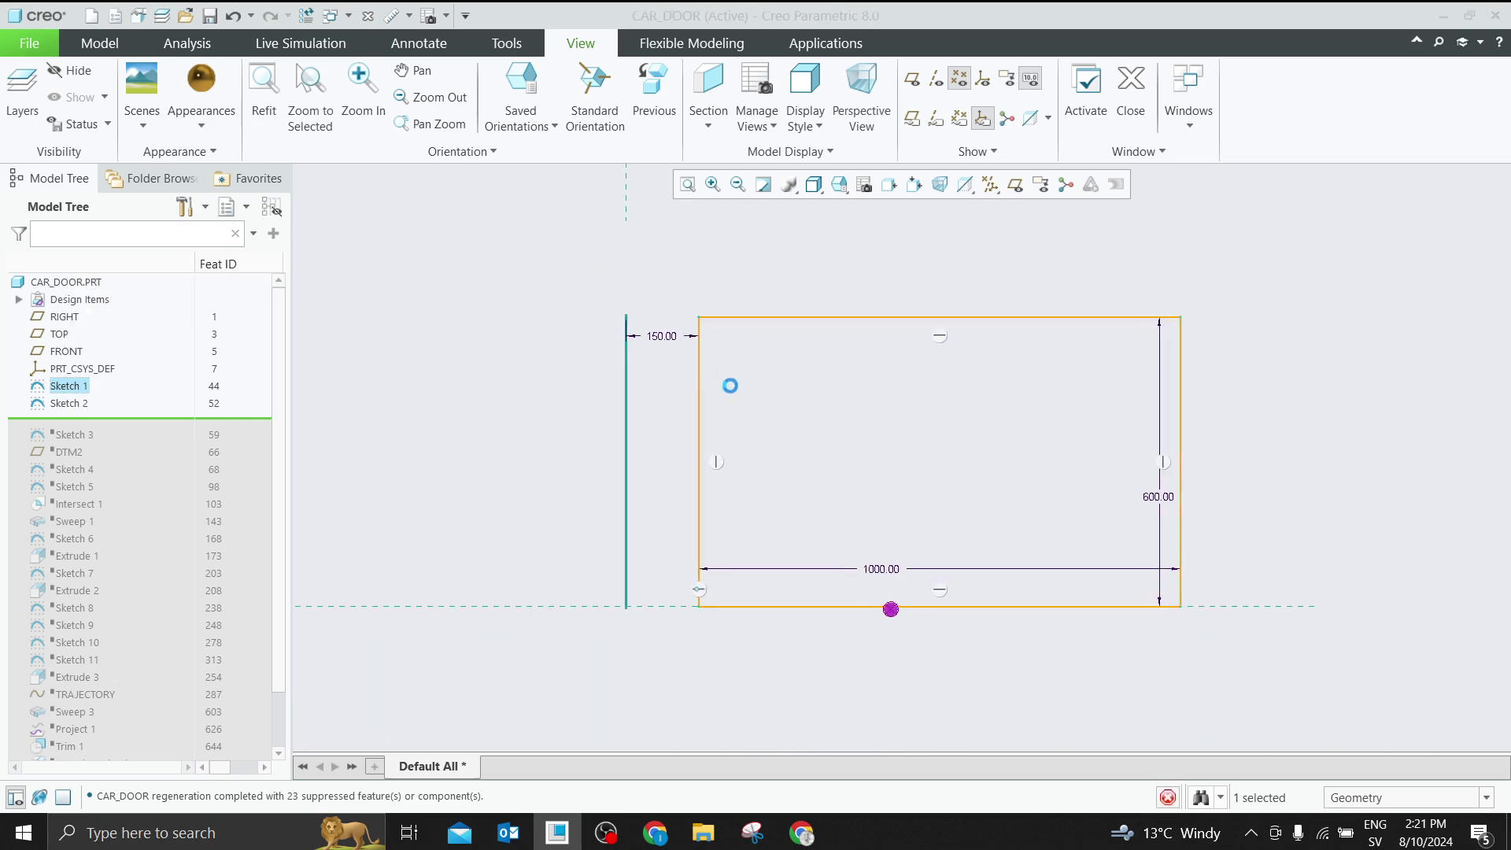
{"action": "left_click_drag", "start_coordinate": [901, 587], "coordinate": [843, 736]}
{"action": "left_click_drag", "start_coordinate": [1165, 512], "coordinate": [1268, 504]}
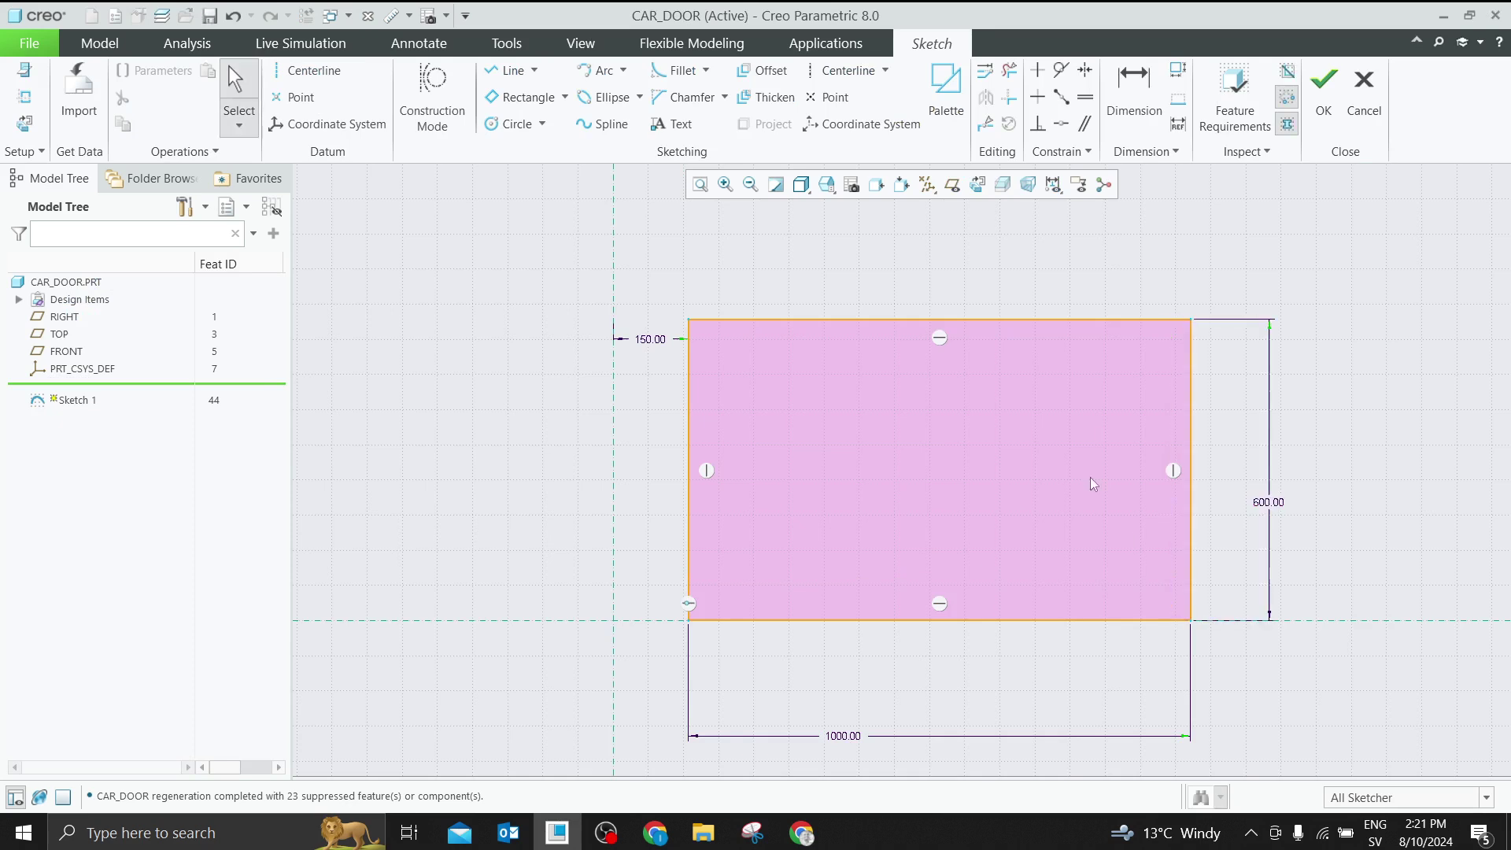
{"action": "left_click_drag", "start_coordinate": [644, 340], "coordinate": [649, 277]}
{"action": "left_click", "coordinate": [1324, 81]}
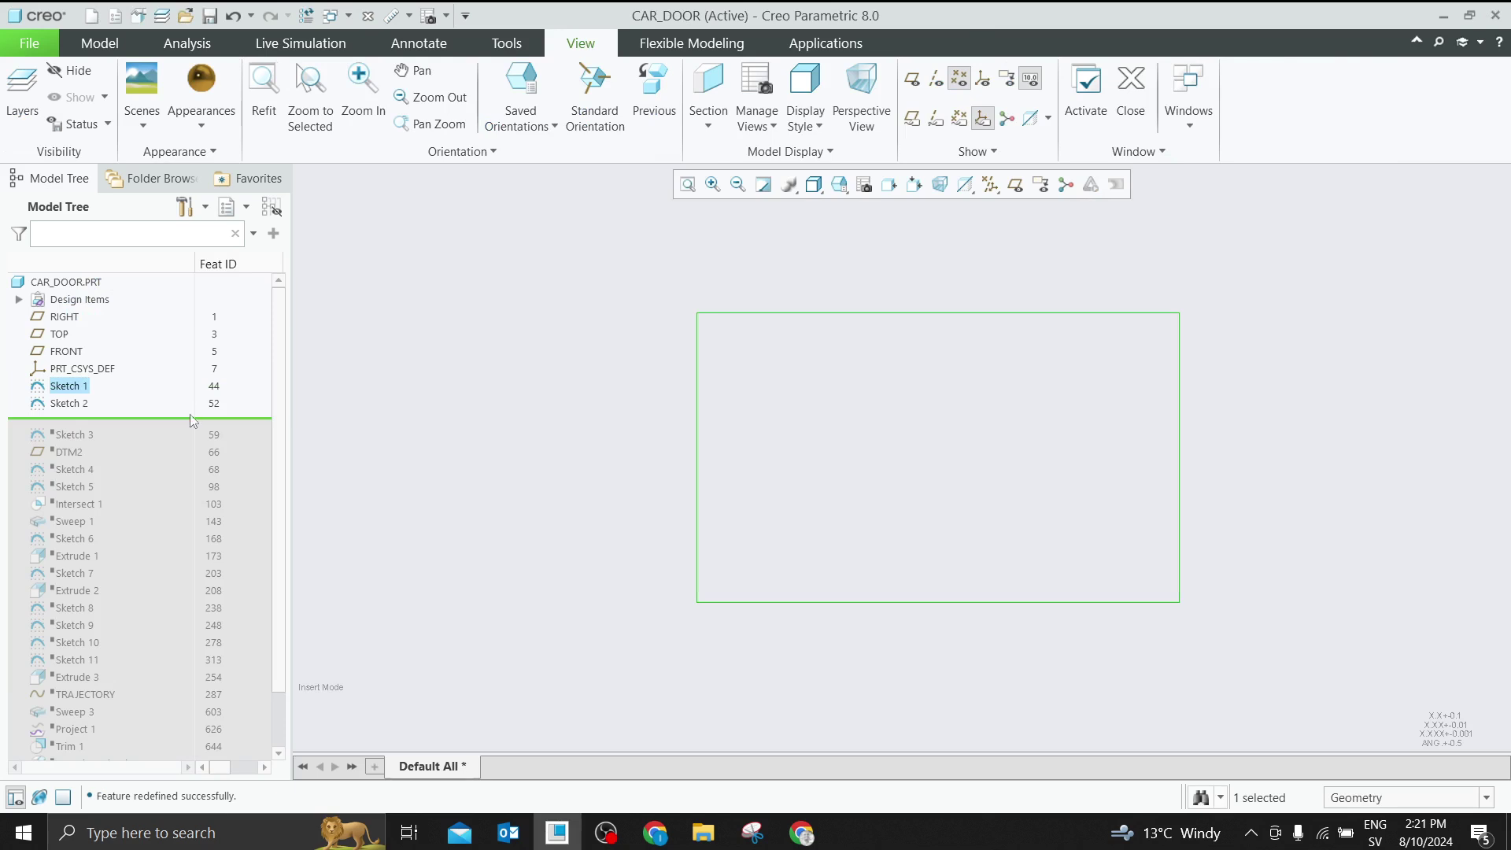
Open Sketch 2's definition to review its geometry and dimension, and leave it without changes
{"action": "left_click", "coordinate": [83, 404]}
{"action": "left_click", "coordinate": [105, 303]}
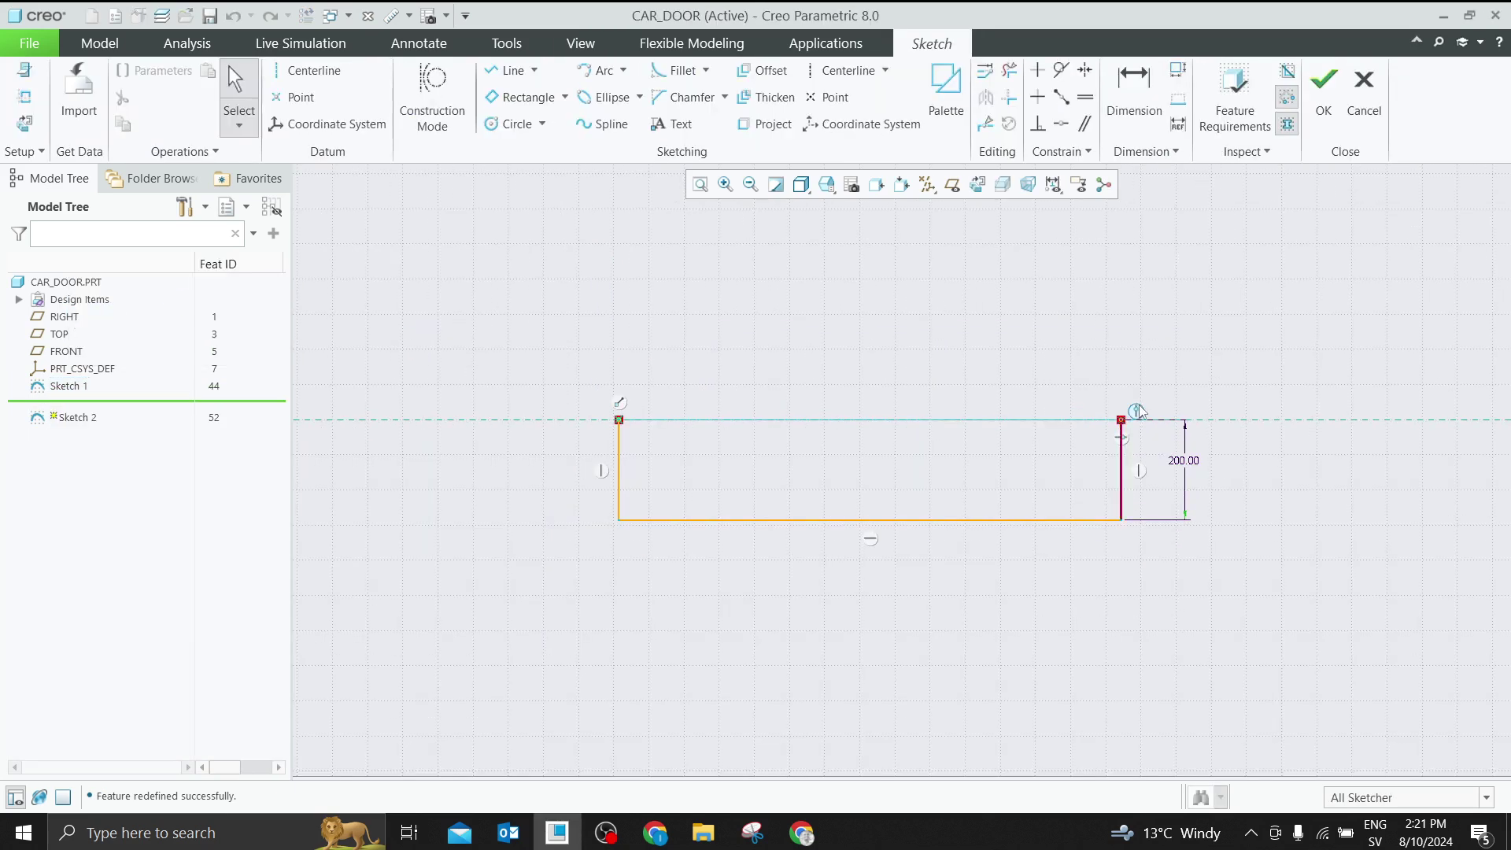
{"action": "left_click", "coordinate": [1364, 91]}
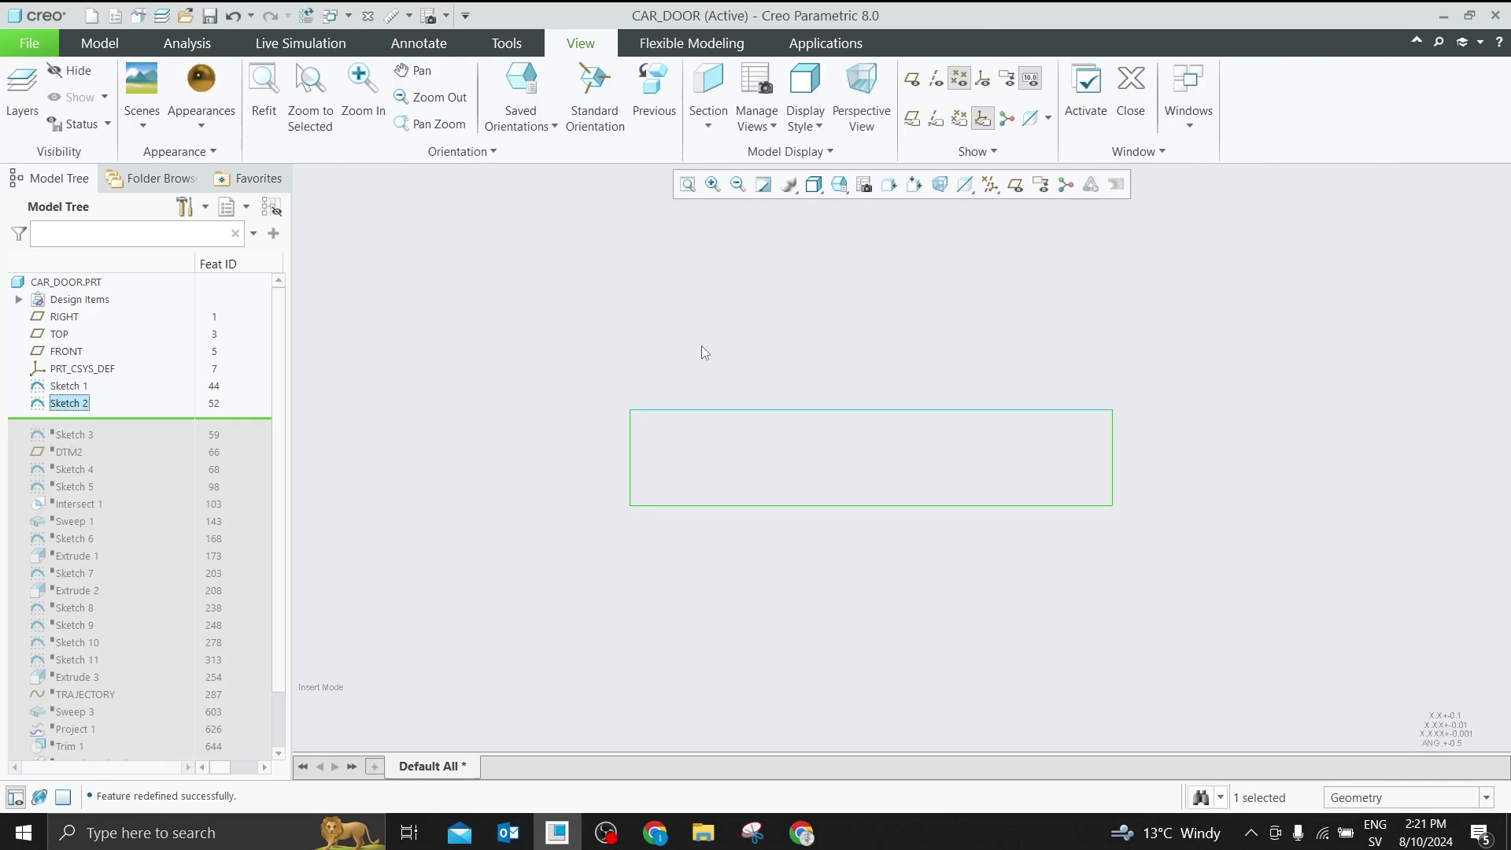
Roll the model forward so that Sketch 3 is included before the insertion point
{"action": "left_click", "coordinate": [814, 184]}
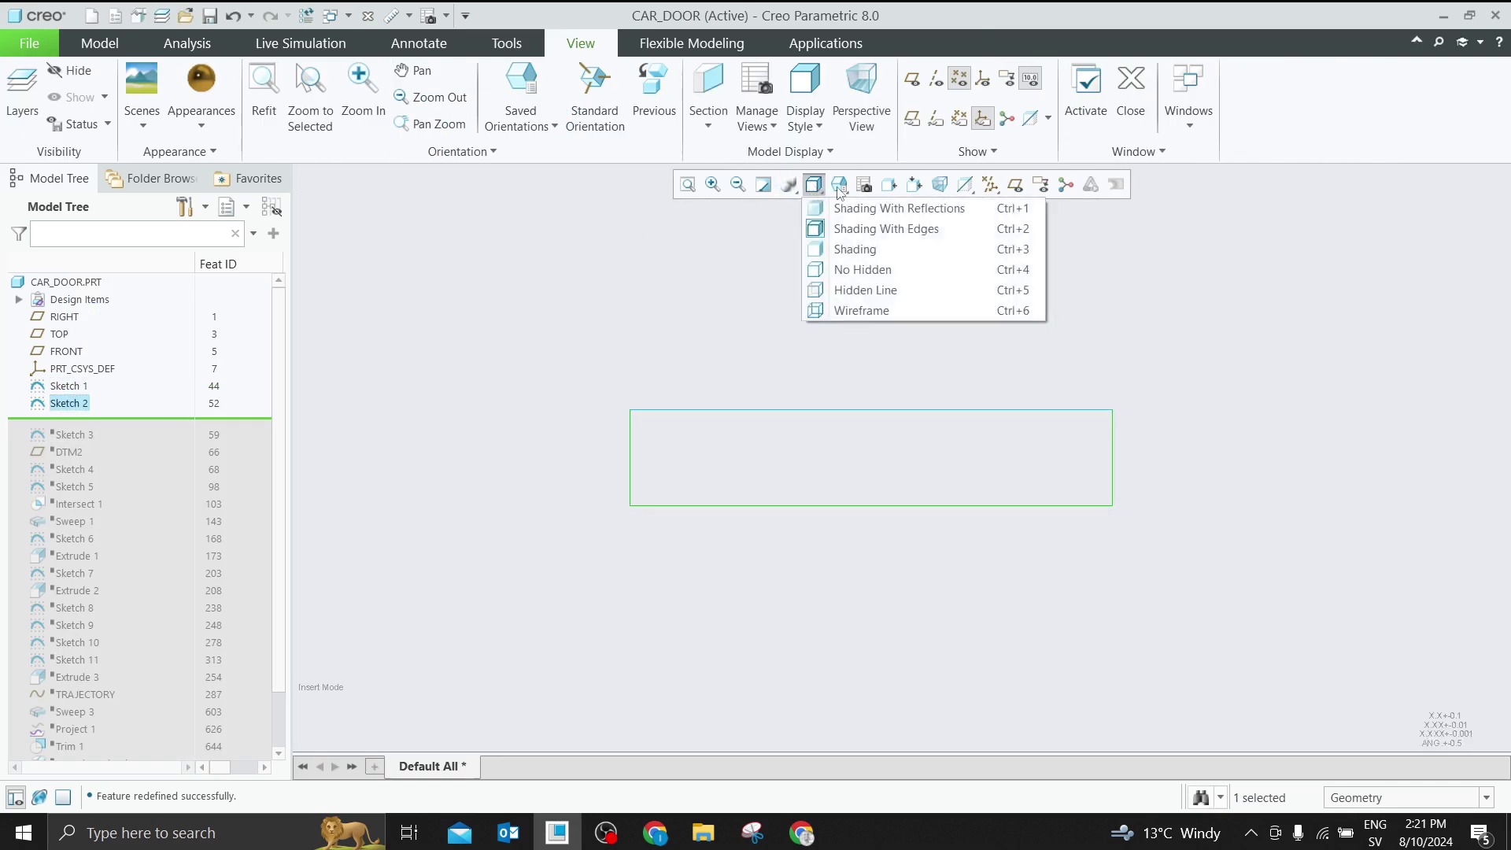
{"action": "left_click", "coordinate": [839, 184]}
{"action": "left_click", "coordinate": [868, 225]}
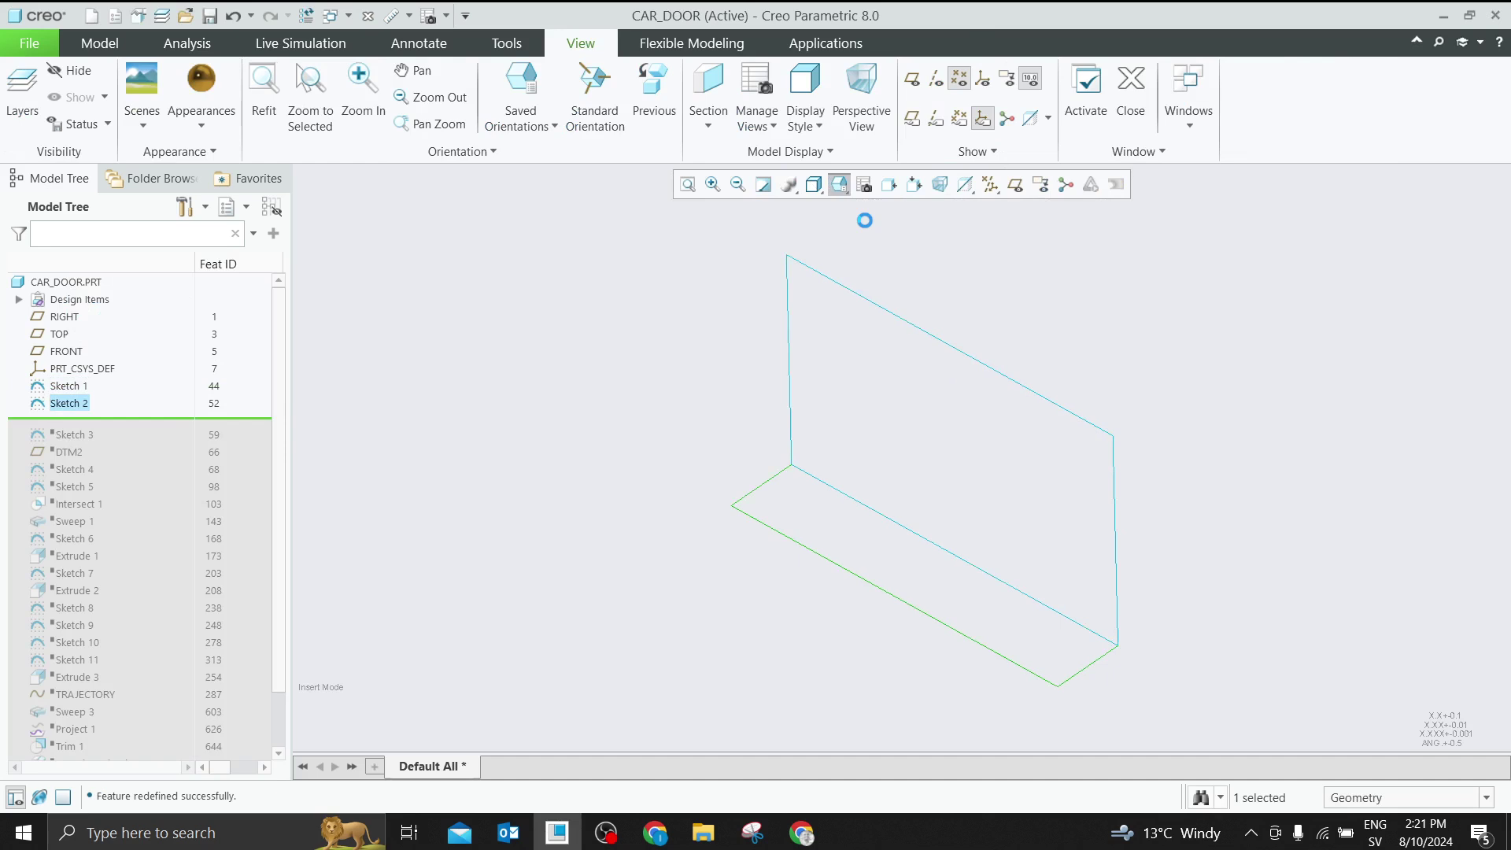
{"action": "left_click", "coordinate": [603, 561]}
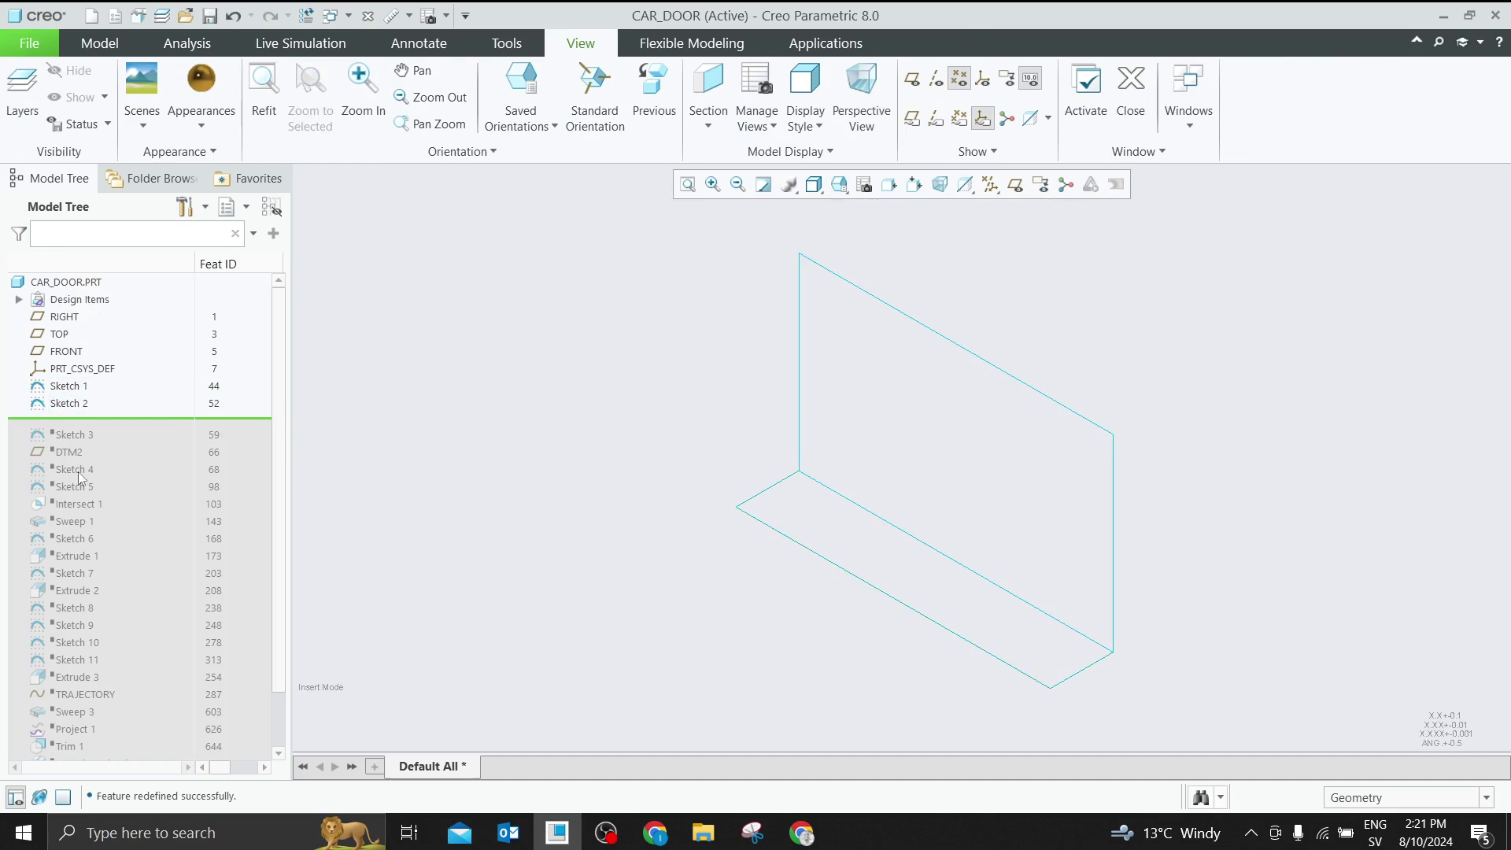
{"action": "left_click_drag", "start_coordinate": [120, 427], "coordinate": [115, 431]}
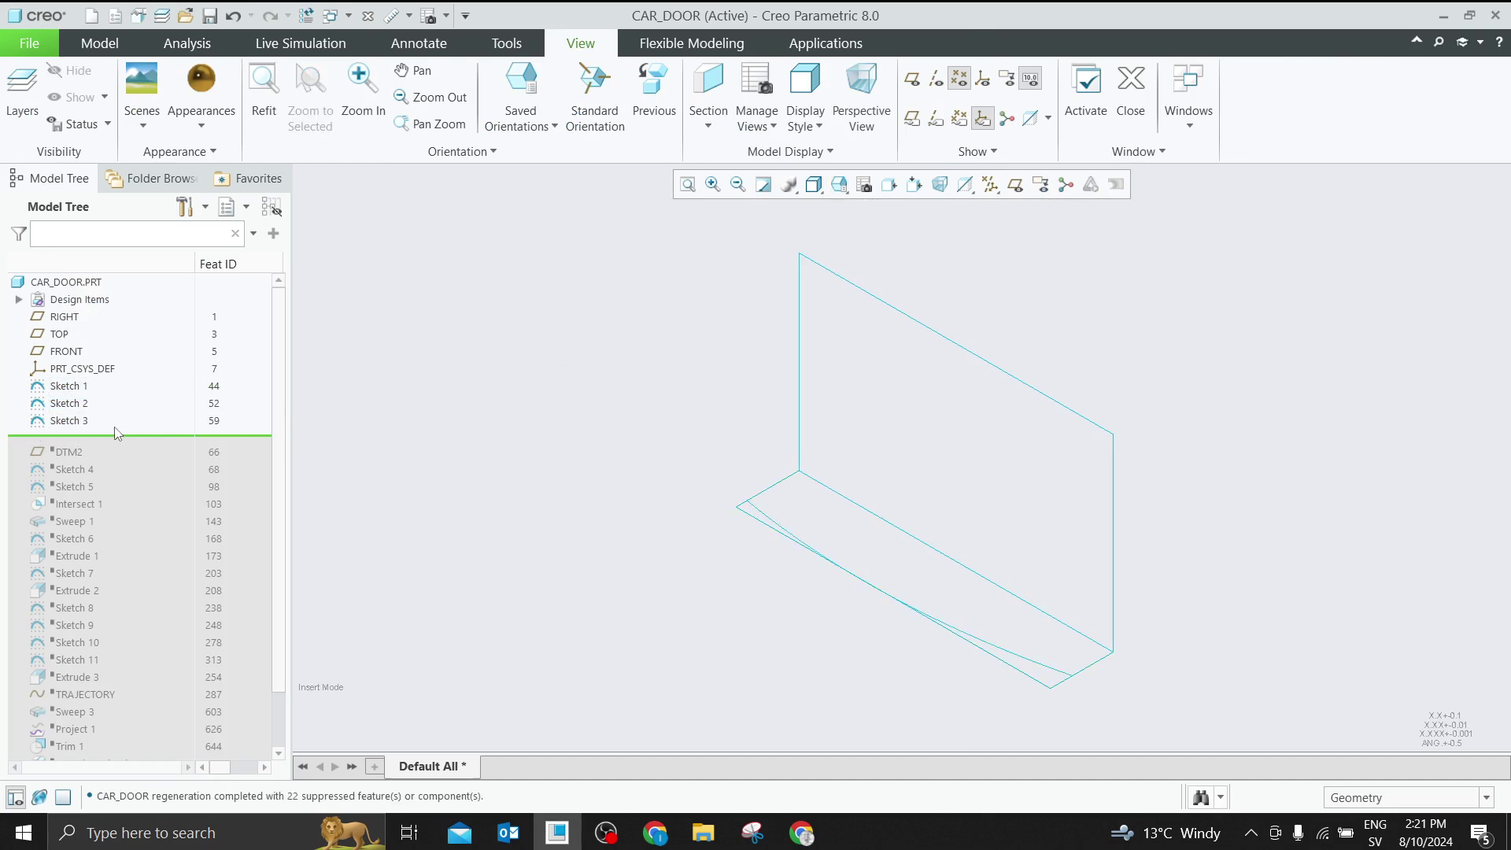
{"action": "mouse_move", "coordinate": [576, 511]}
{"action": "middle_mouse_down"}
{"action": "mouse_move", "coordinate": [658, 409]}
{"action": "mouse_move", "coordinate": [798, 376]}
{"action": "middle_mouse_up"}
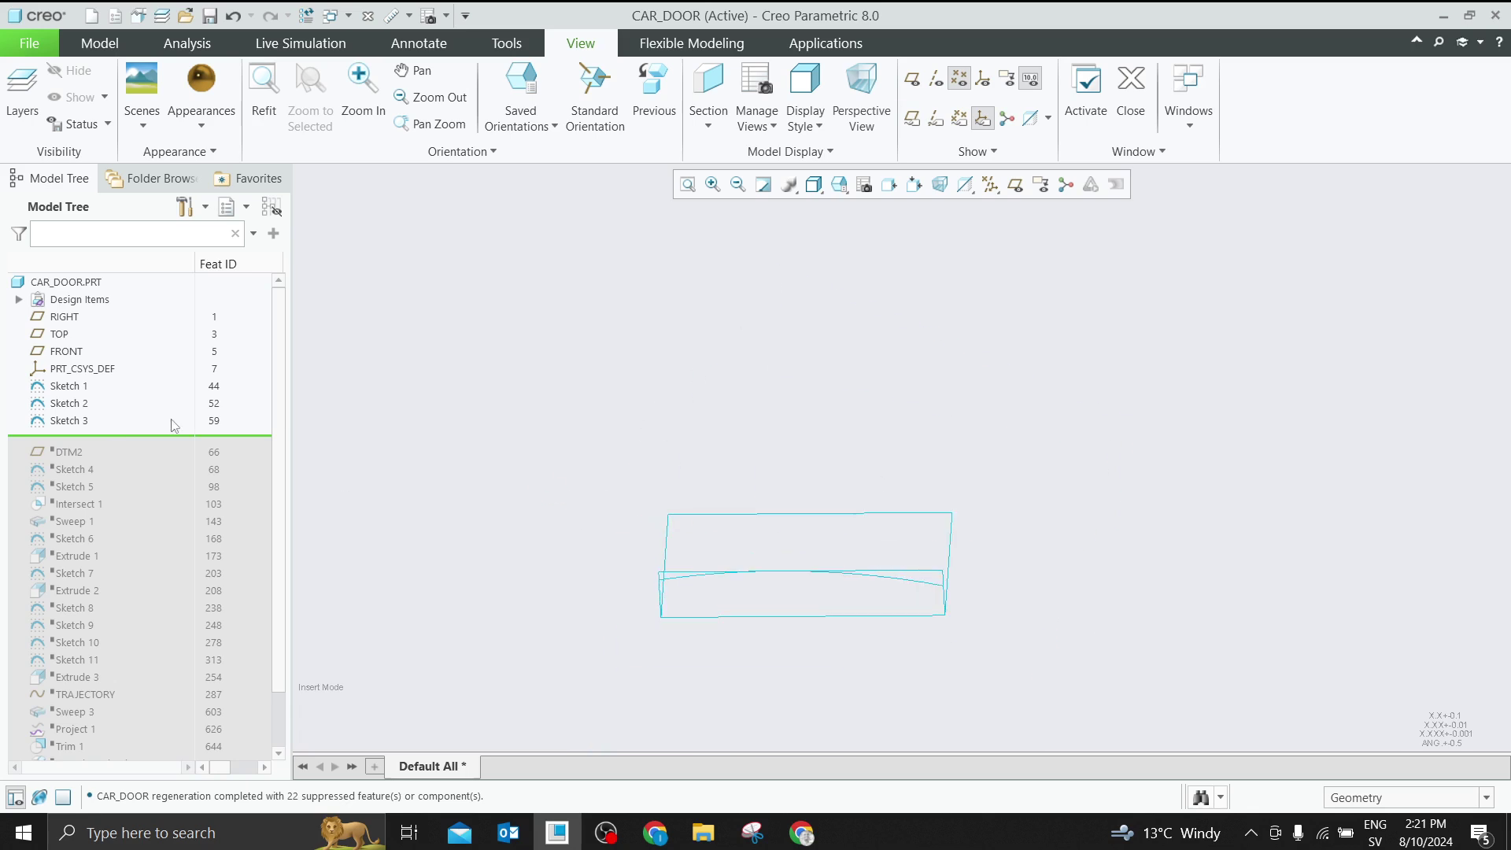
Open Sketch 3's definition to review the dimensions of its curve, and close the sketch
{"action": "left_click", "coordinate": [75, 422]}
{"action": "left_click", "coordinate": [109, 319]}
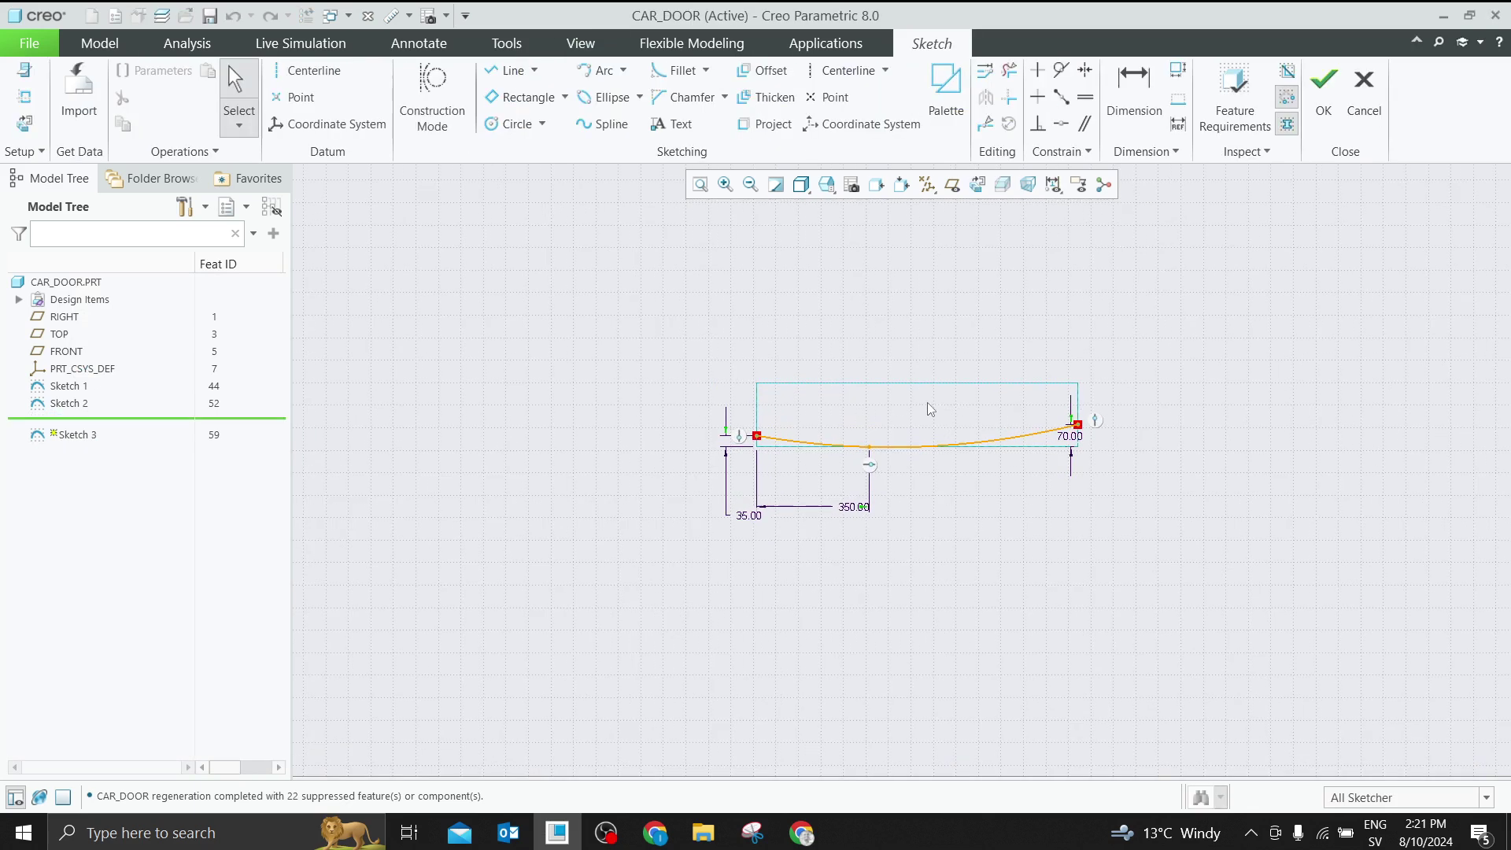
{"action": "scroll", "coordinate": [962, 410], "scroll_direction": "up", "scroll_amount": 3}
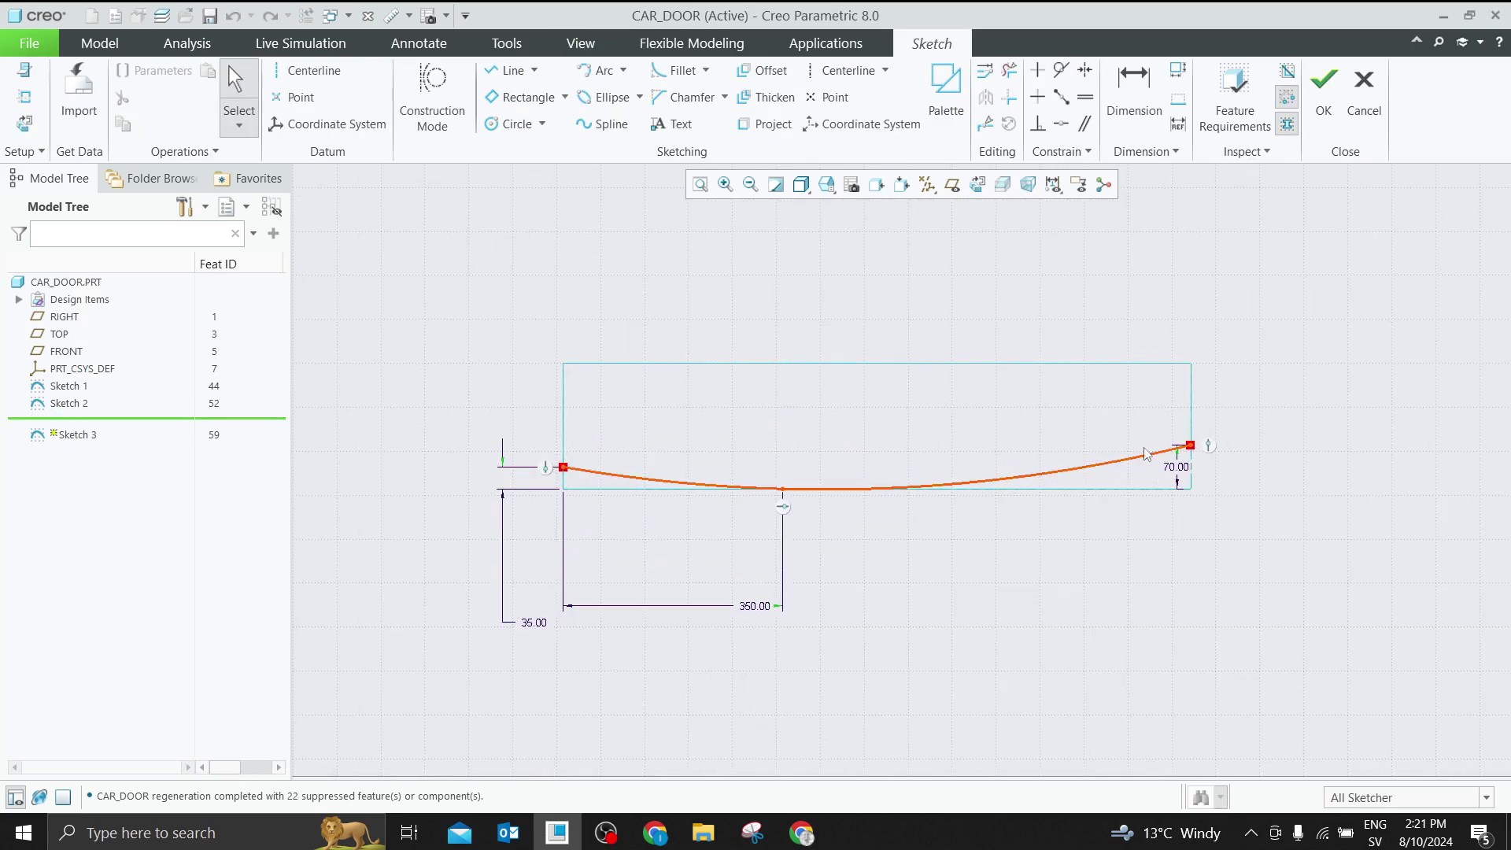
{"action": "left_click", "coordinate": [1340, 104]}
Roll the model forward to include DTM2, and turn on the display of datum planes
{"action": "left_click_drag", "start_coordinate": [112, 439], "coordinate": [111, 455]}
{"action": "mouse_move", "coordinate": [624, 436]}
{"action": "middle_mouse_down"}
{"action": "mouse_move", "coordinate": [967, 449]}
{"action": "mouse_move", "coordinate": [1005, 378]}
{"action": "middle_mouse_up"}
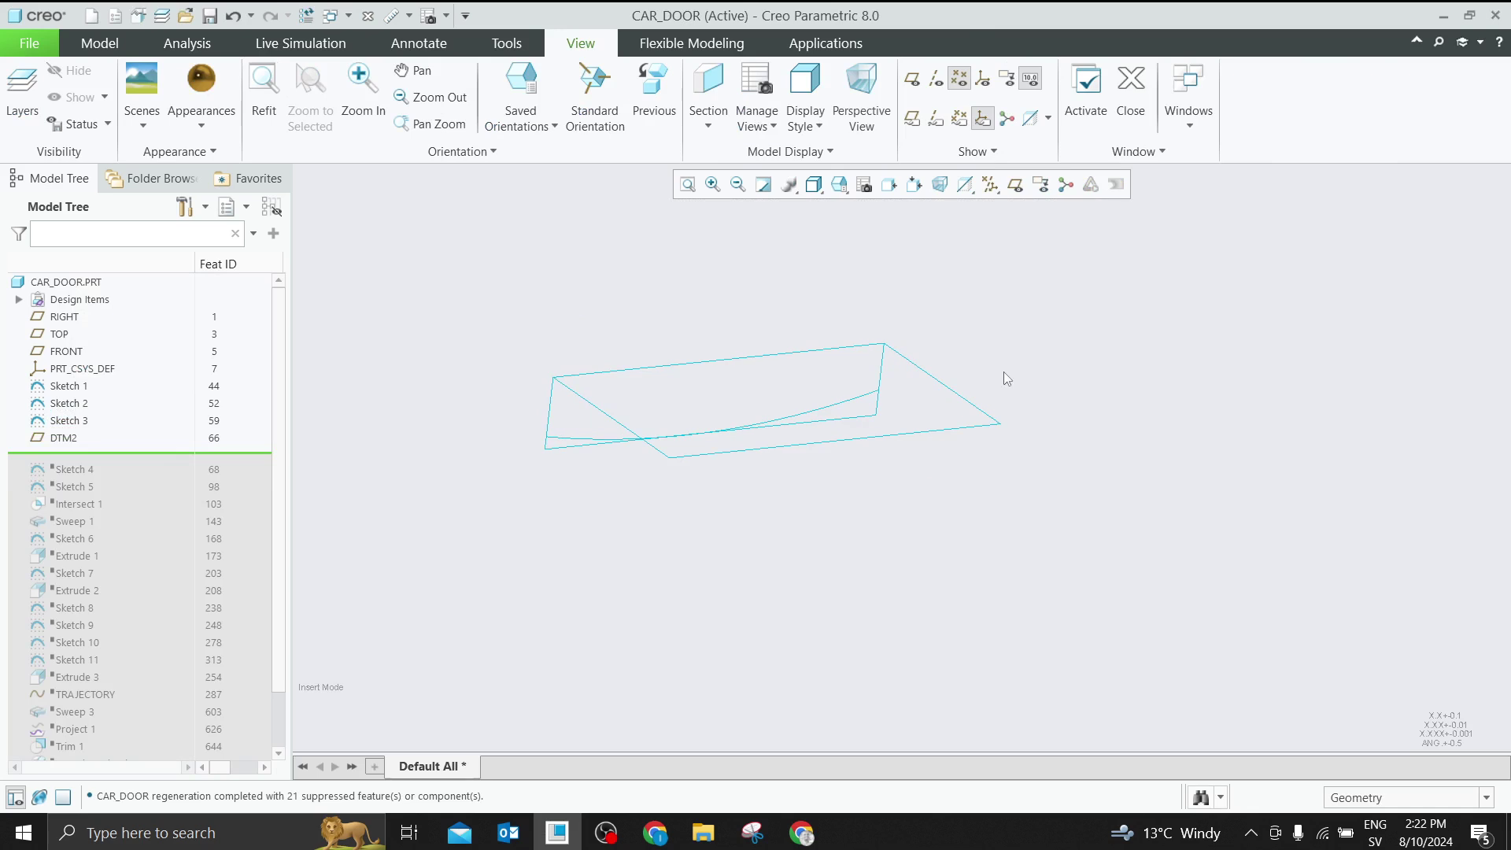
{"action": "left_click", "coordinate": [1014, 185]}
{"action": "middle_click_drag", "start_coordinate": [996, 265], "coordinate": [886, 317]}
{"action": "scroll", "coordinate": [881, 315], "scroll_direction": "up", "scroll_amount": 3}
Change Sketch 3's line style to the magenta Quilt system color, keeping the SOLIDFONT line font
{"action": "left_click", "coordinate": [570, 423]}
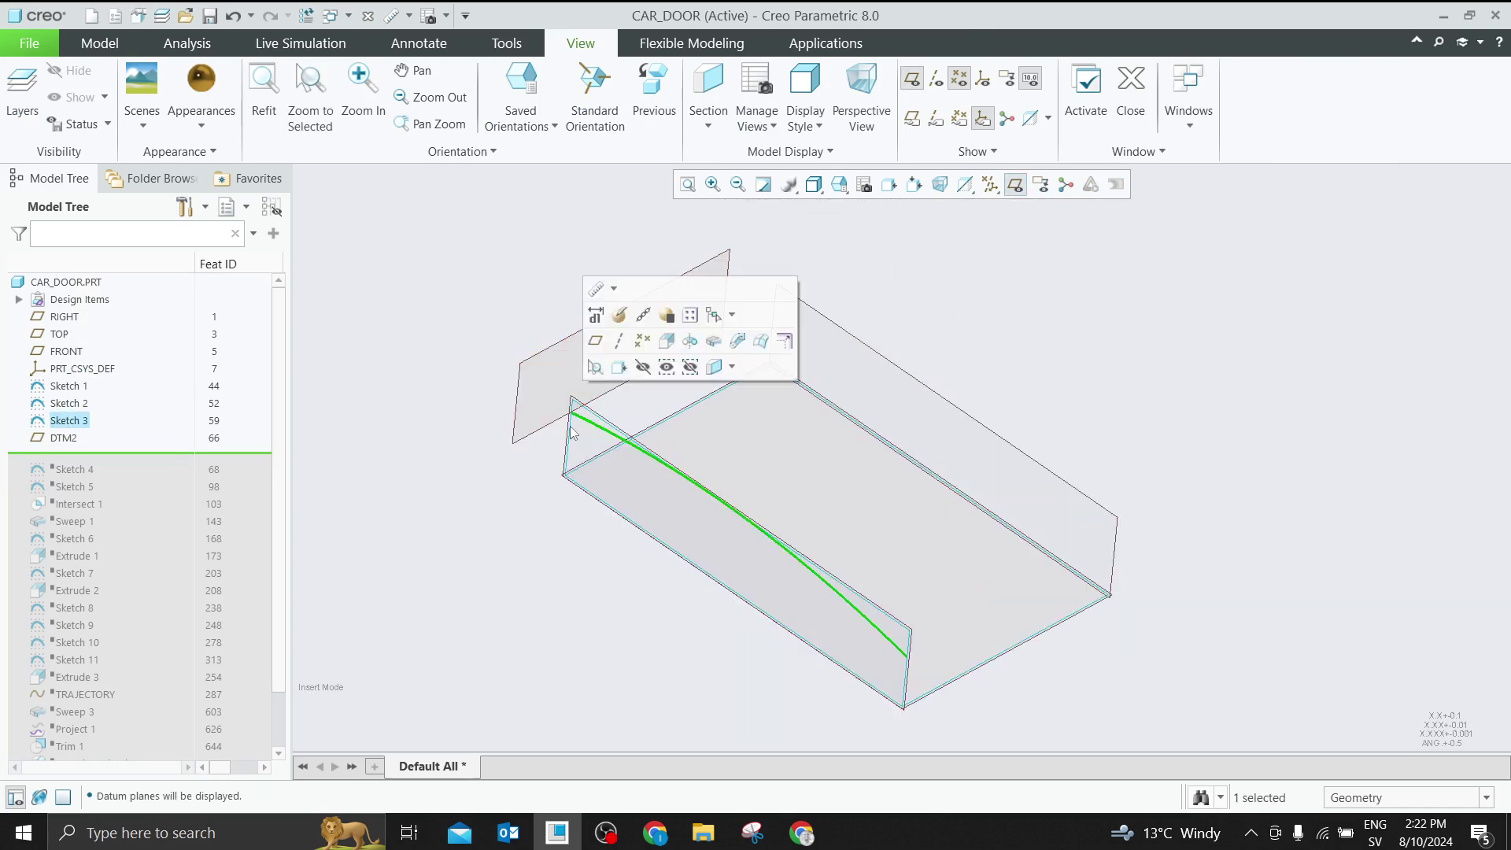
{"action": "right_click", "coordinate": [72, 422]}
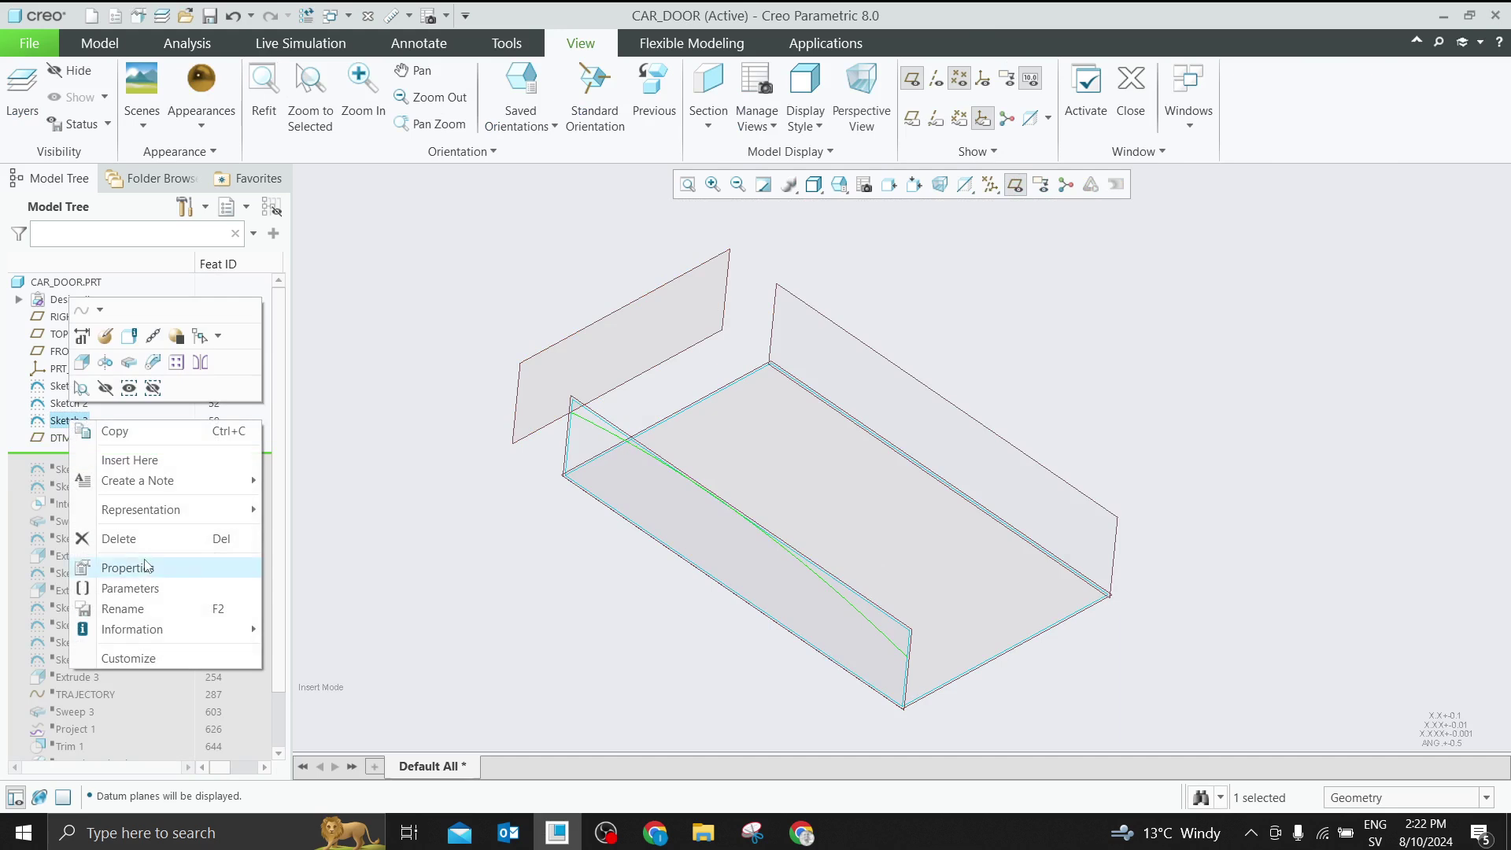
{"action": "left_click", "coordinate": [144, 567]}
{"action": "left_click", "coordinate": [322, 277]}
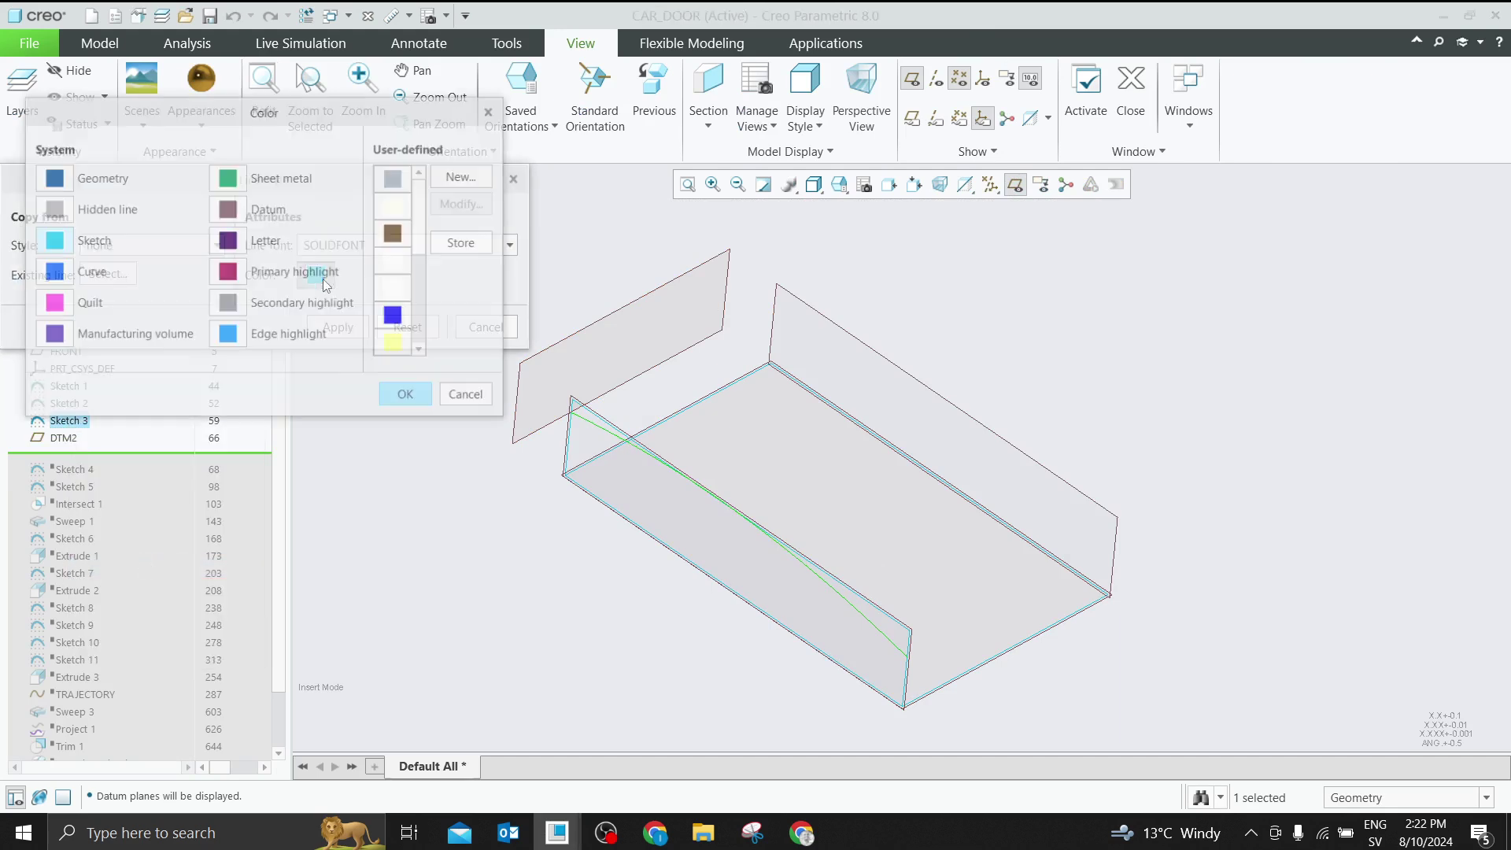
{"action": "left_click", "coordinate": [55, 305]}
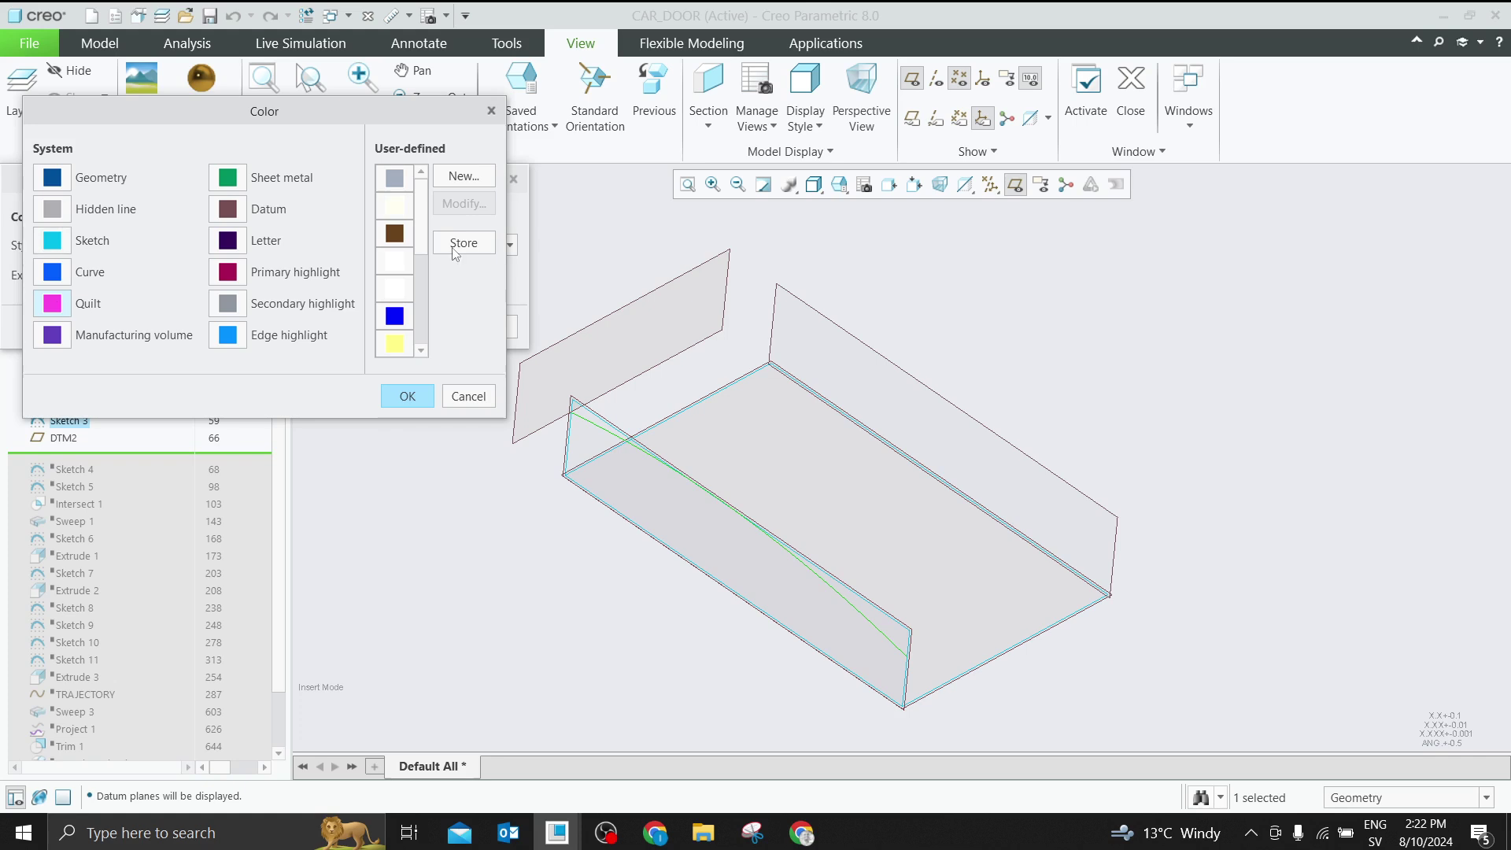
{"action": "left_click", "coordinate": [408, 396]}
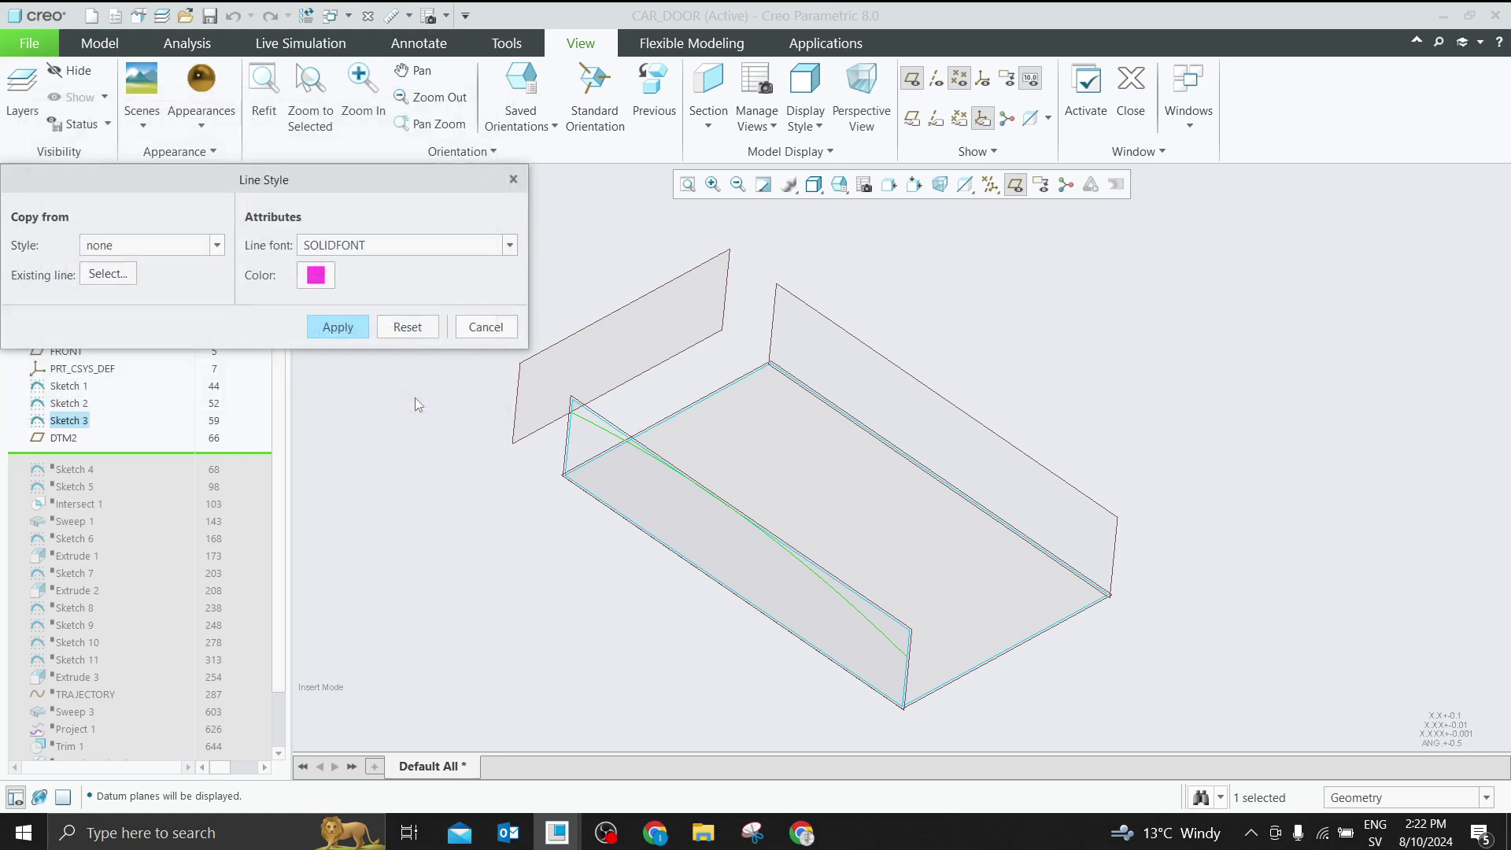
{"action": "left_click", "coordinate": [338, 327]}
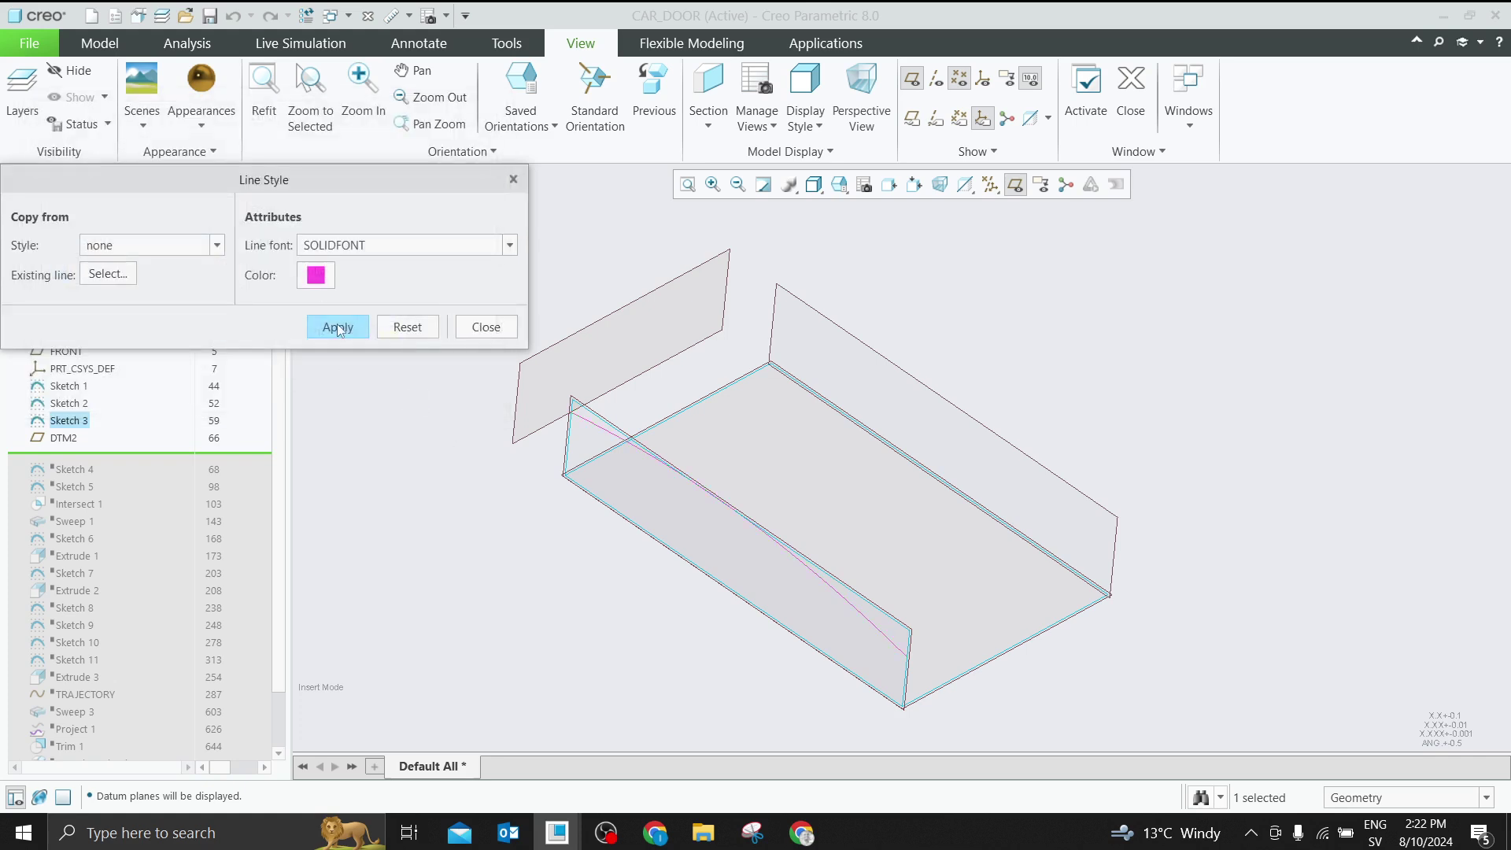
{"action": "left_click", "coordinate": [485, 522]}
{"action": "left_click", "coordinate": [482, 327]}
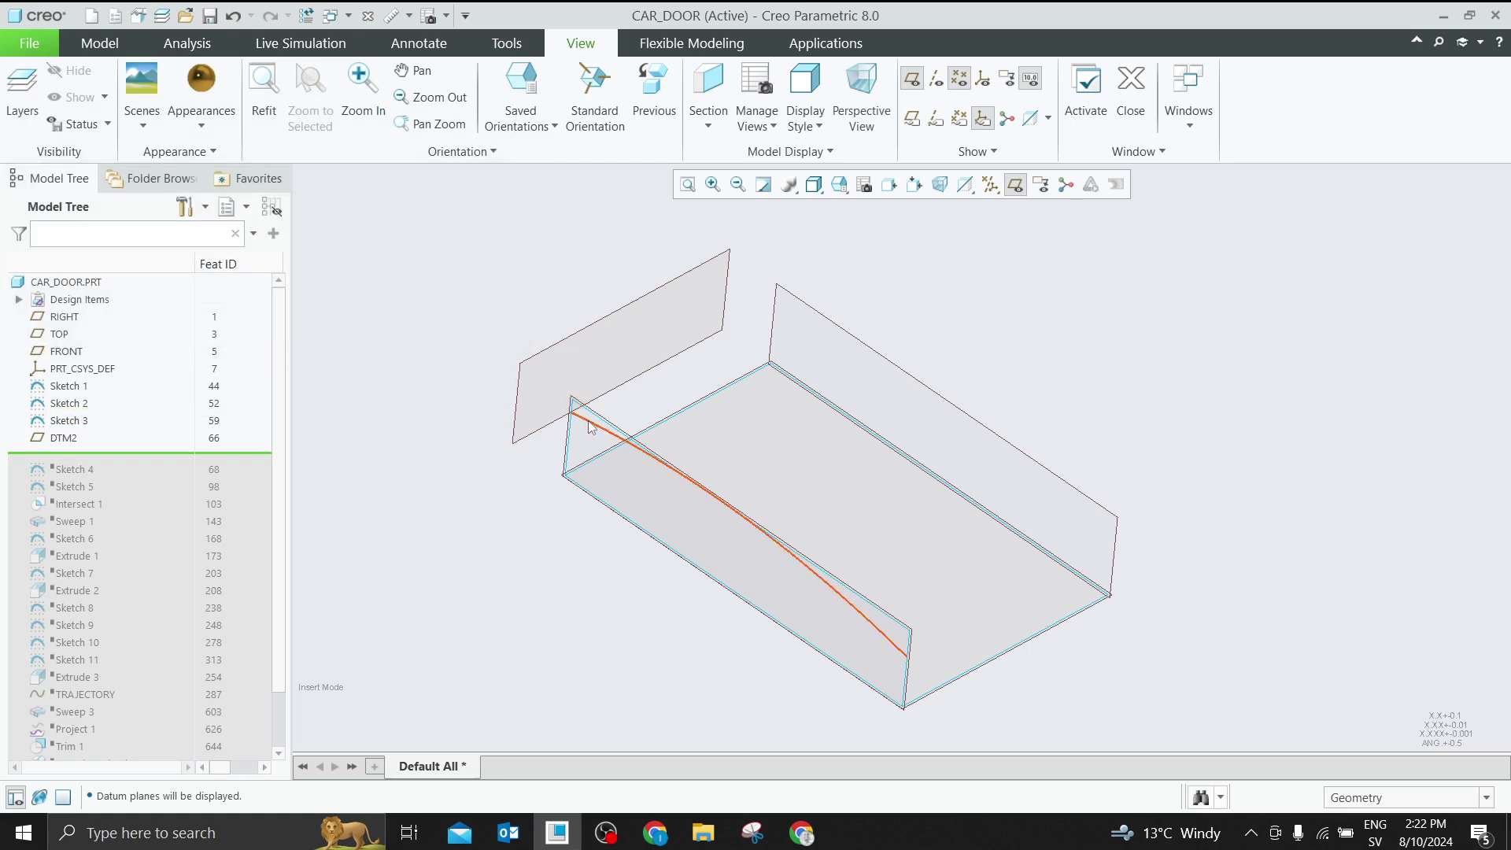
Hide the TOP datum plane to expose the magenta curve
{"action": "left_click", "coordinate": [564, 462]}
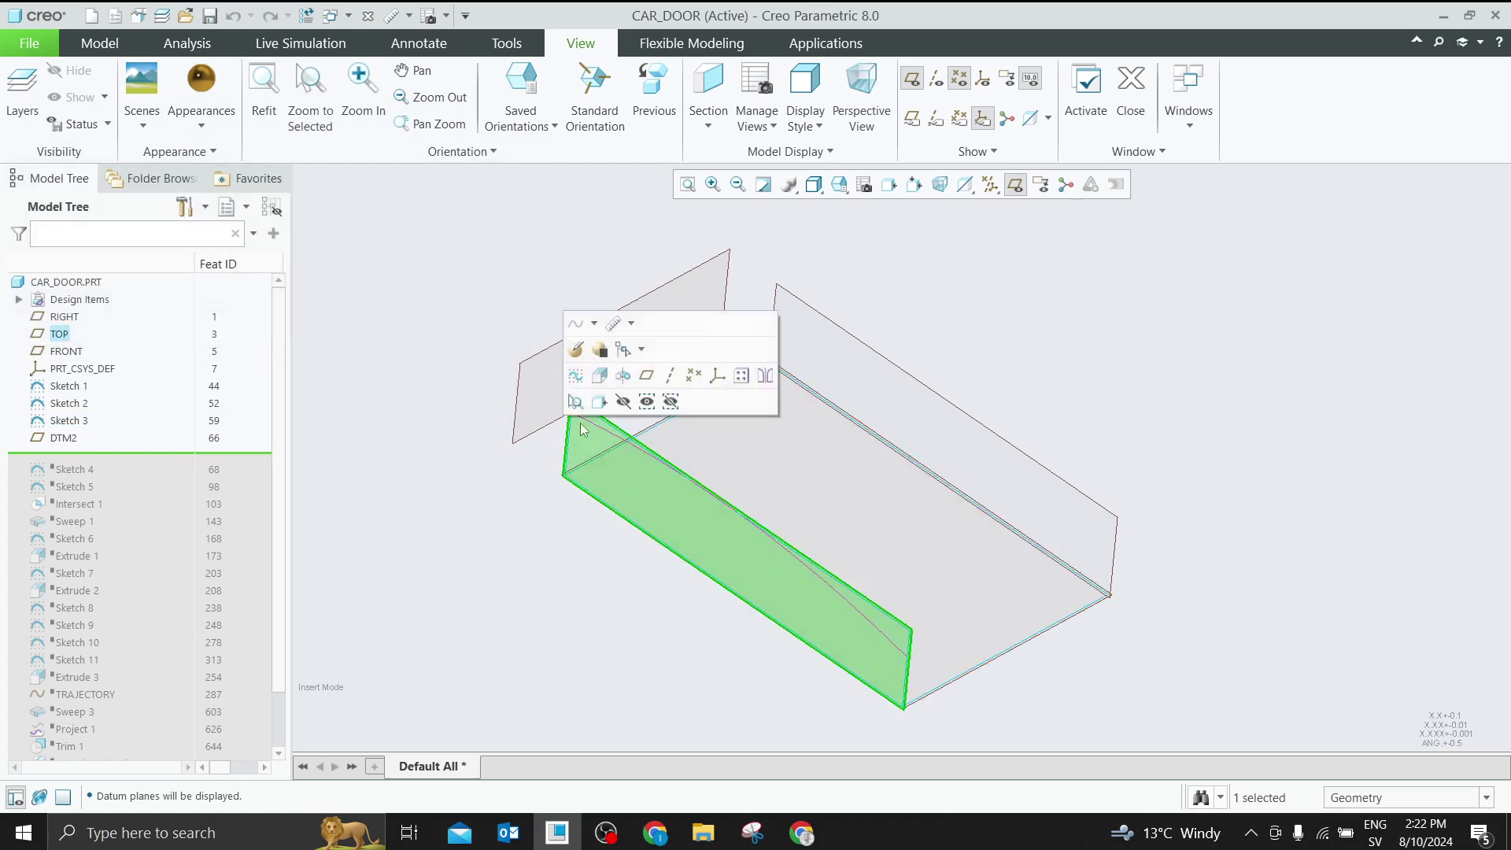
{"action": "left_click", "coordinate": [617, 398]}
{"action": "scroll", "coordinate": [683, 435], "scroll_direction": "up", "scroll_amount": 1}
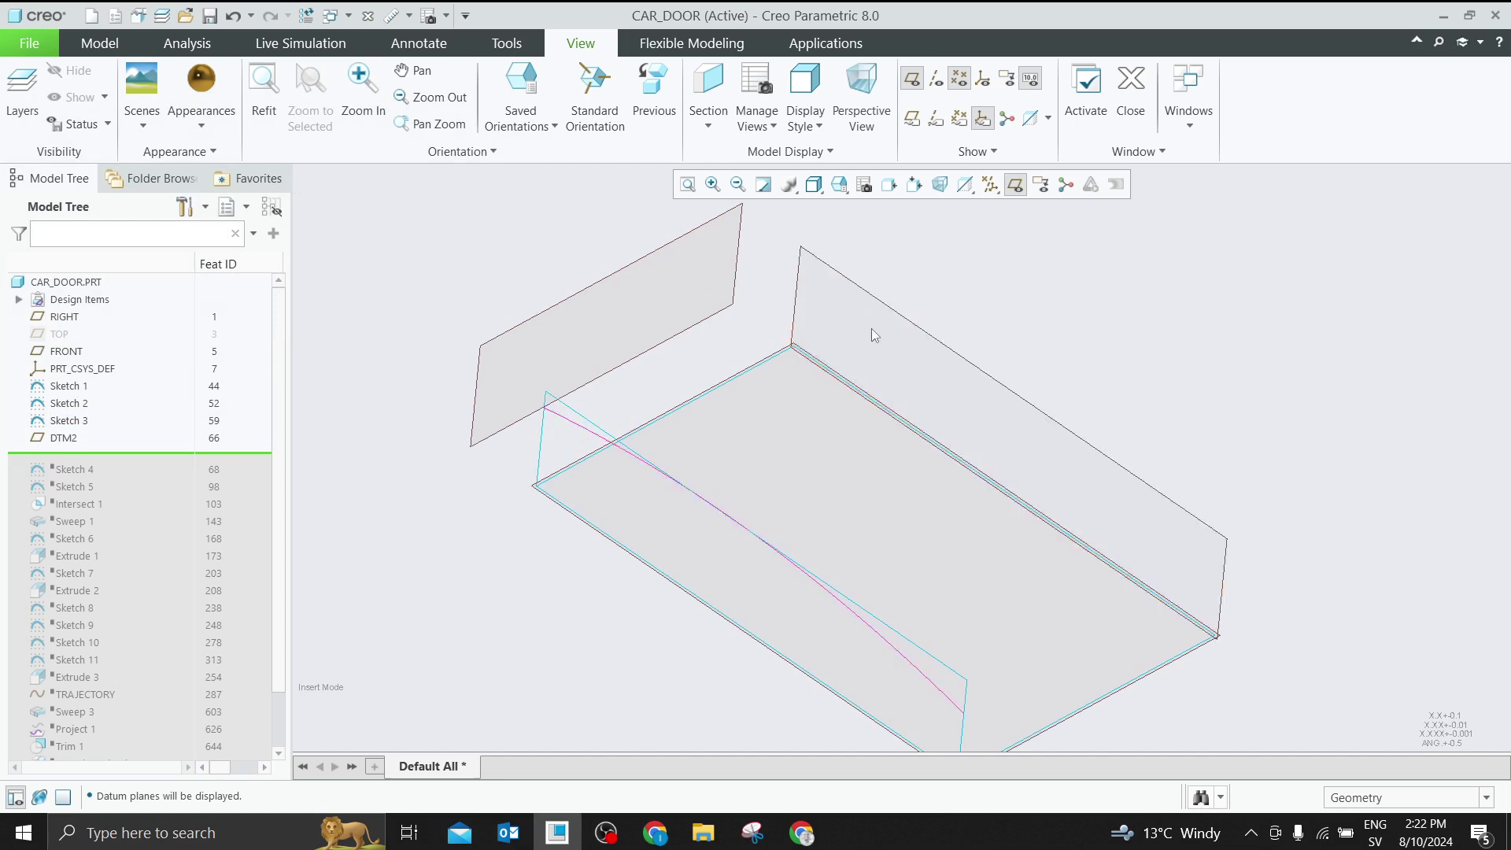
Roll the model forward to include Sketch 4 and Sketch 5, and show the TOP datum plane again
{"action": "left_click_drag", "start_coordinate": [120, 458], "coordinate": [118, 480]}
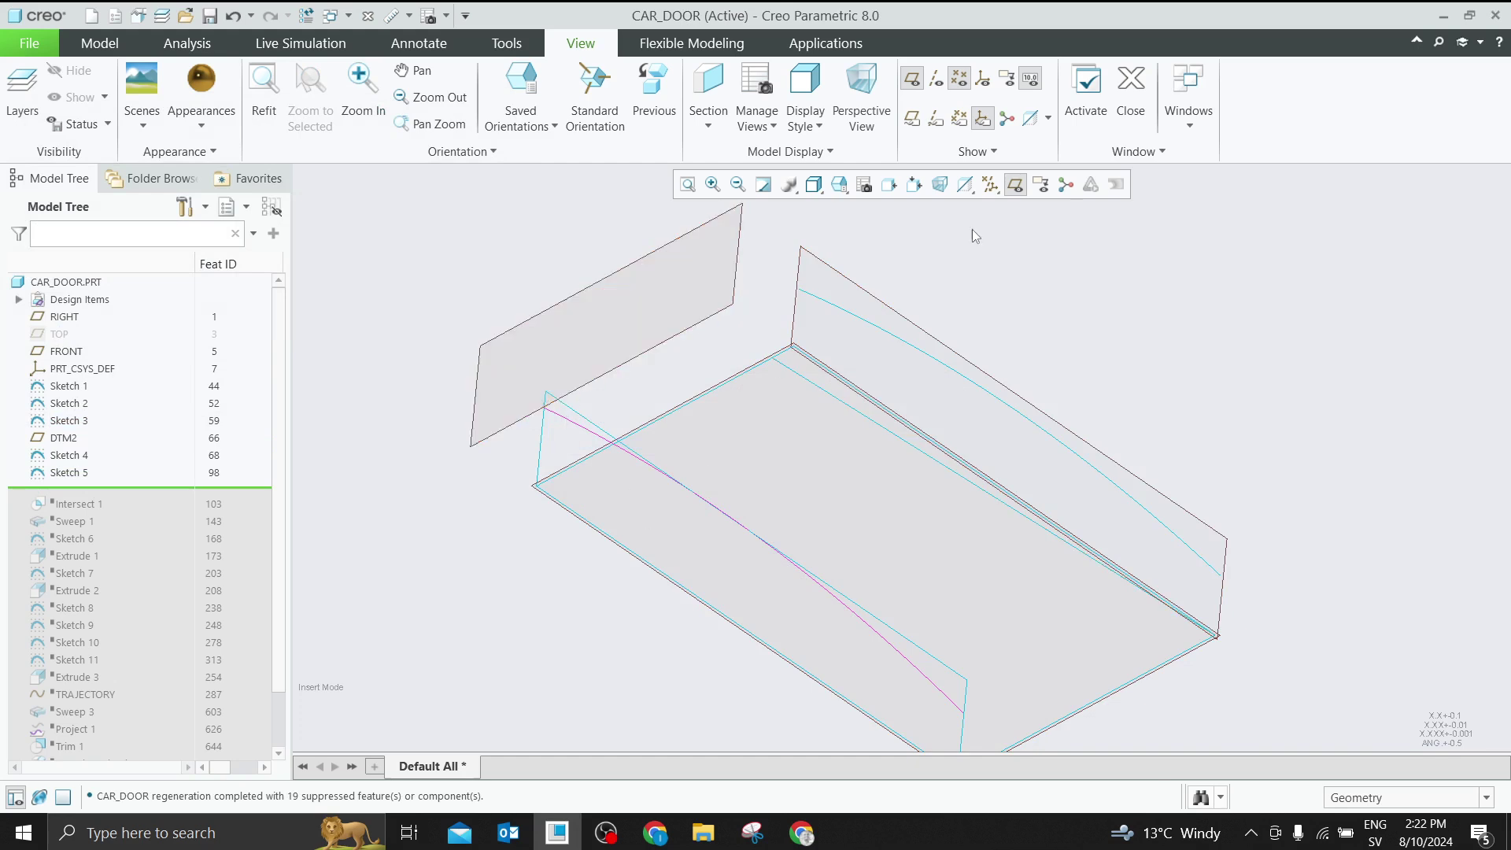
{"action": "left_click", "coordinate": [60, 335]}
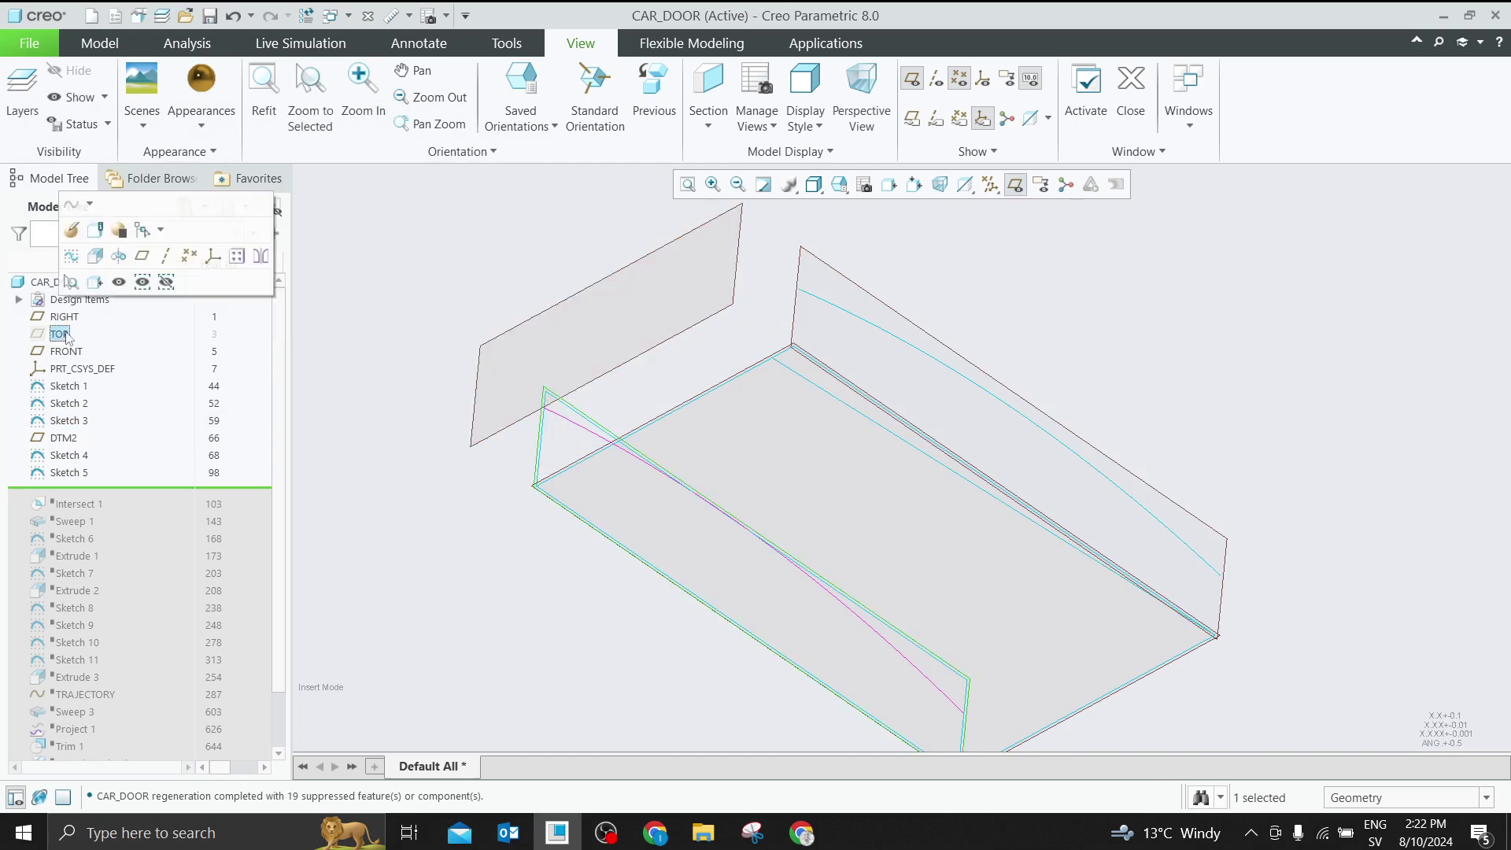
{"action": "left_click", "coordinate": [111, 277]}
{"action": "left_click", "coordinate": [650, 384]}
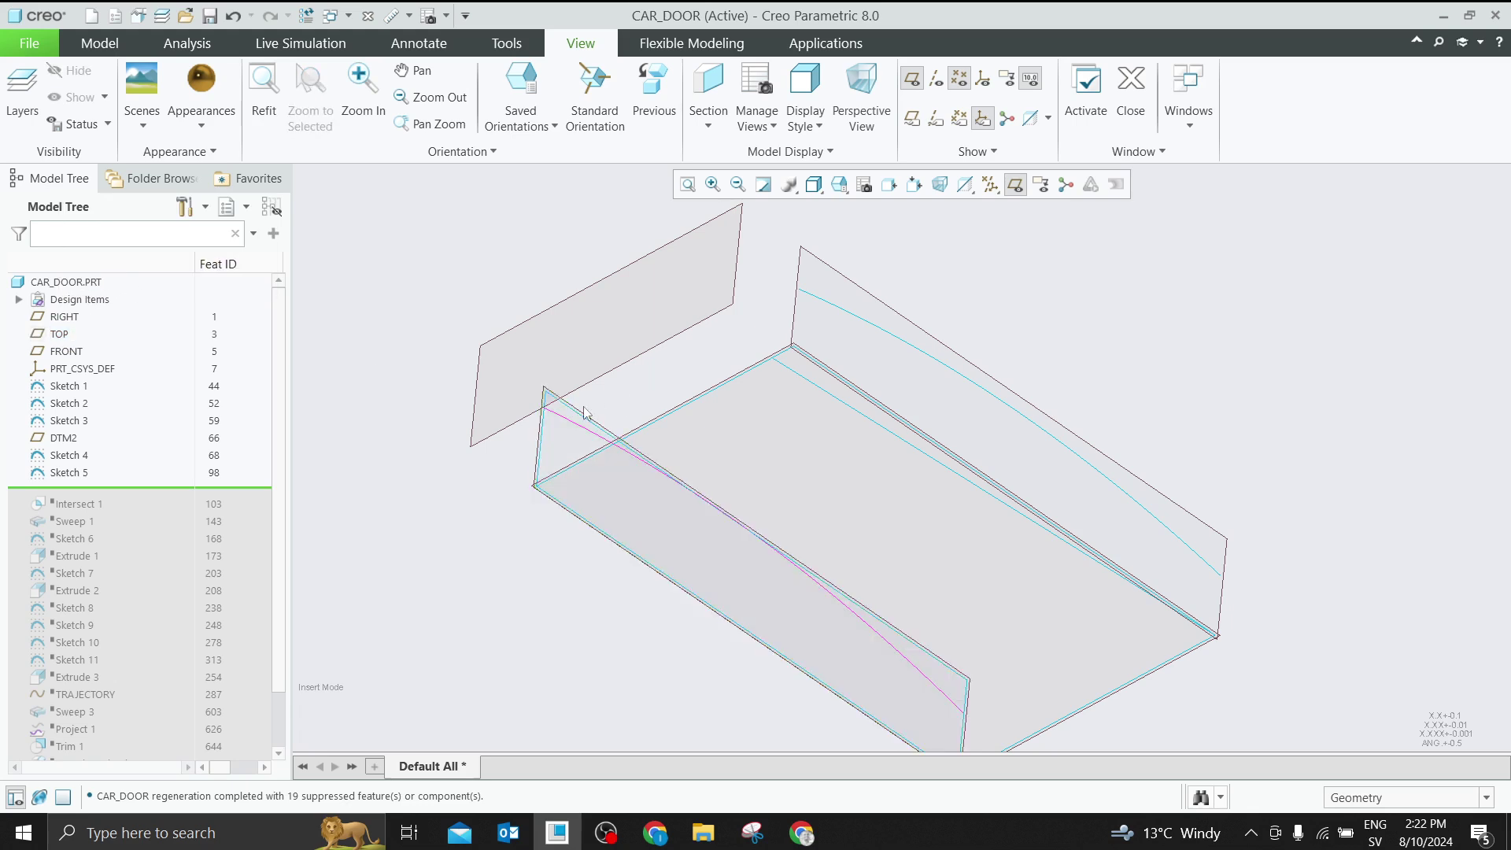
View the model normal to the TOP plane, and compare Sketch 4's curve with the magenta Sketch 3 curve
{"action": "left_click", "coordinate": [577, 408]}
{"action": "left_click", "coordinate": [616, 355]}
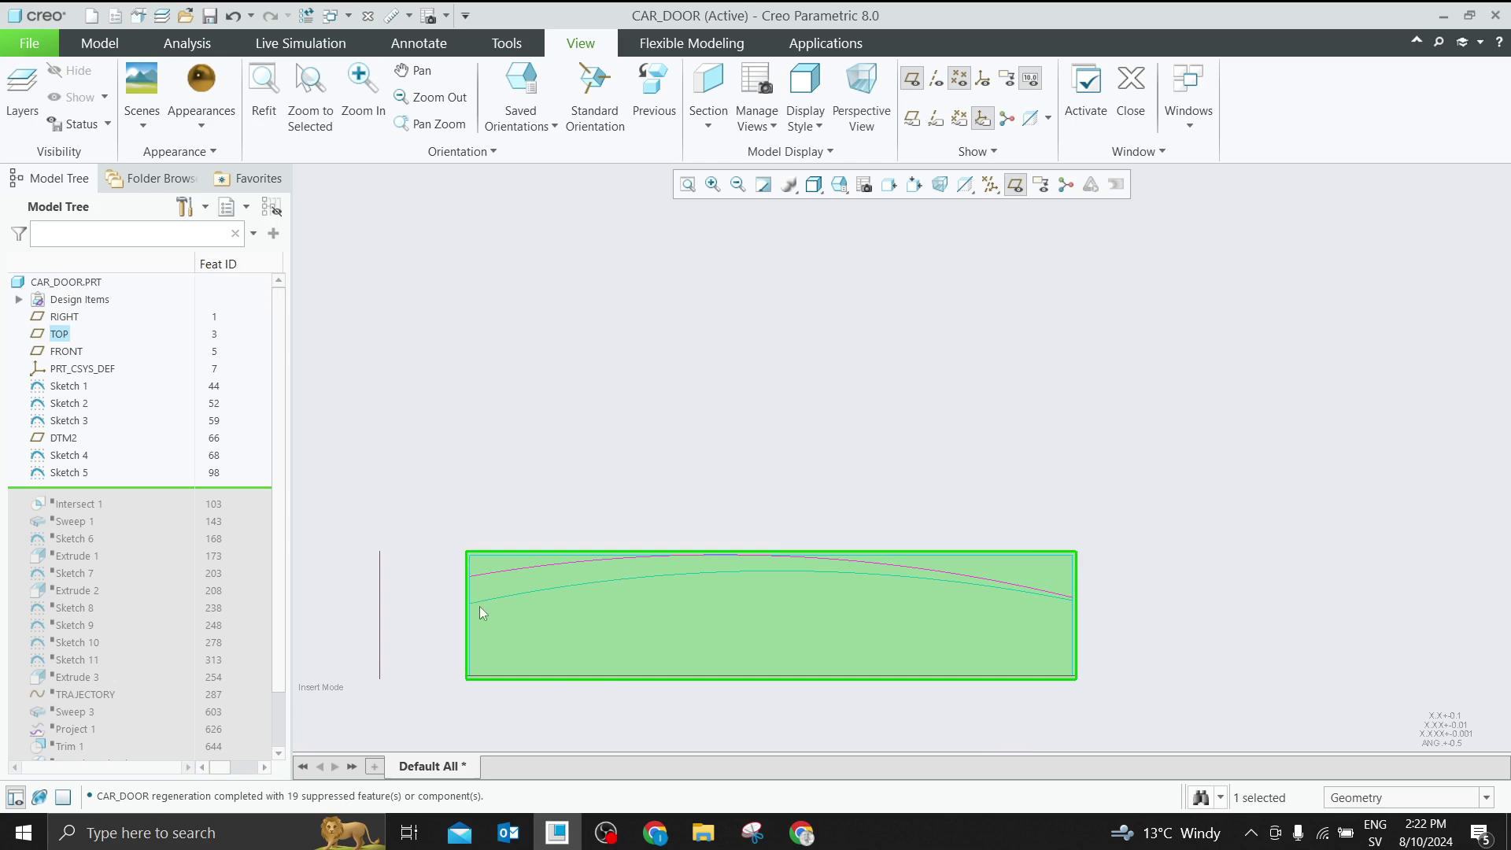
{"action": "left_click", "coordinate": [493, 601]}
{"action": "scroll", "coordinate": [890, 445], "scroll_direction": "up", "scroll_amount": 3}
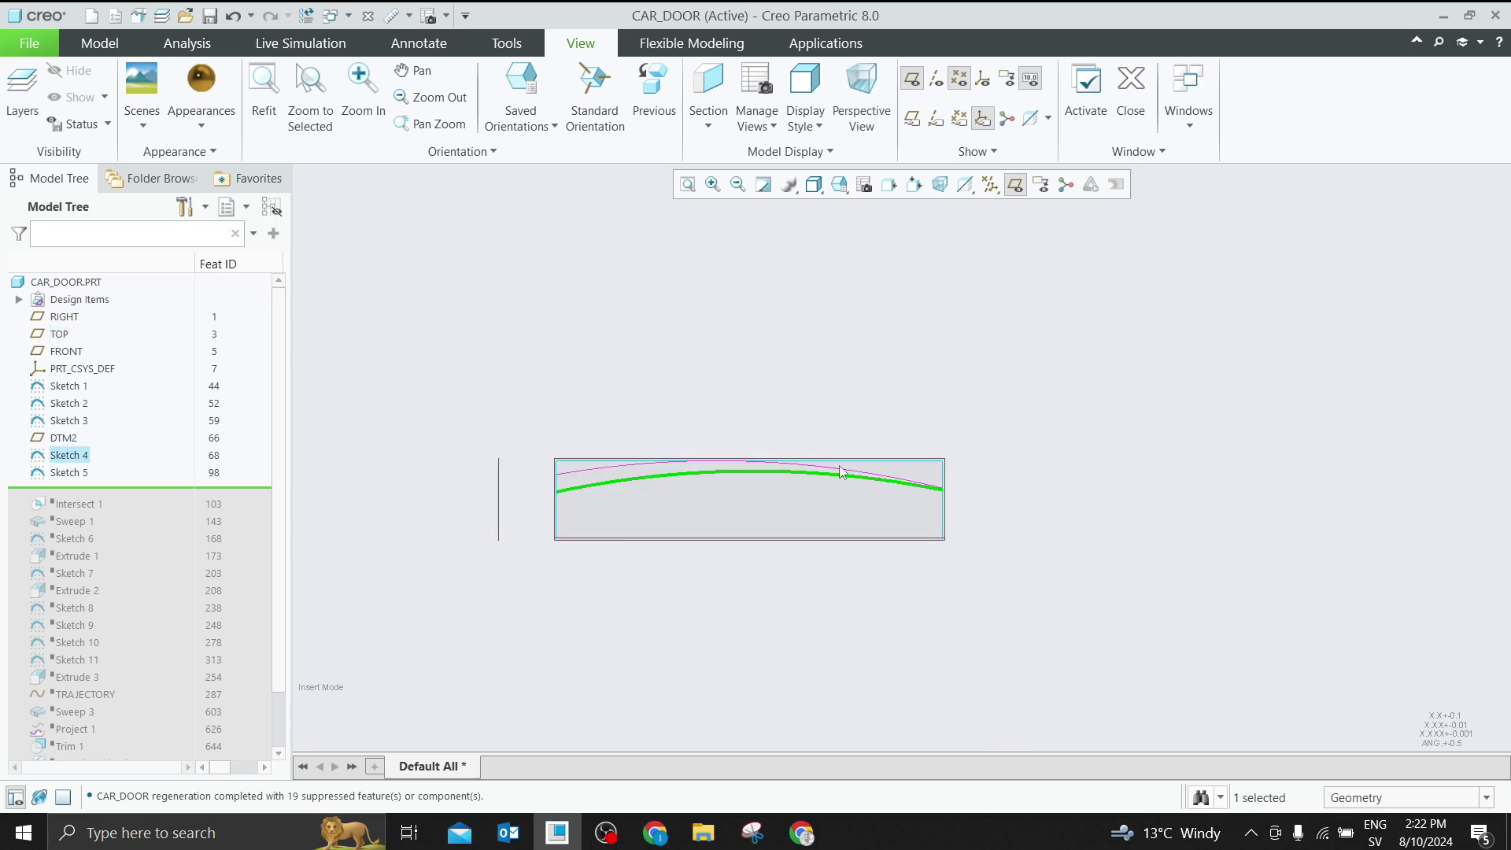
{"action": "middle_click_drag", "start_coordinate": [787, 391], "coordinate": [781, 310]}
{"action": "left_click", "coordinate": [771, 249]}
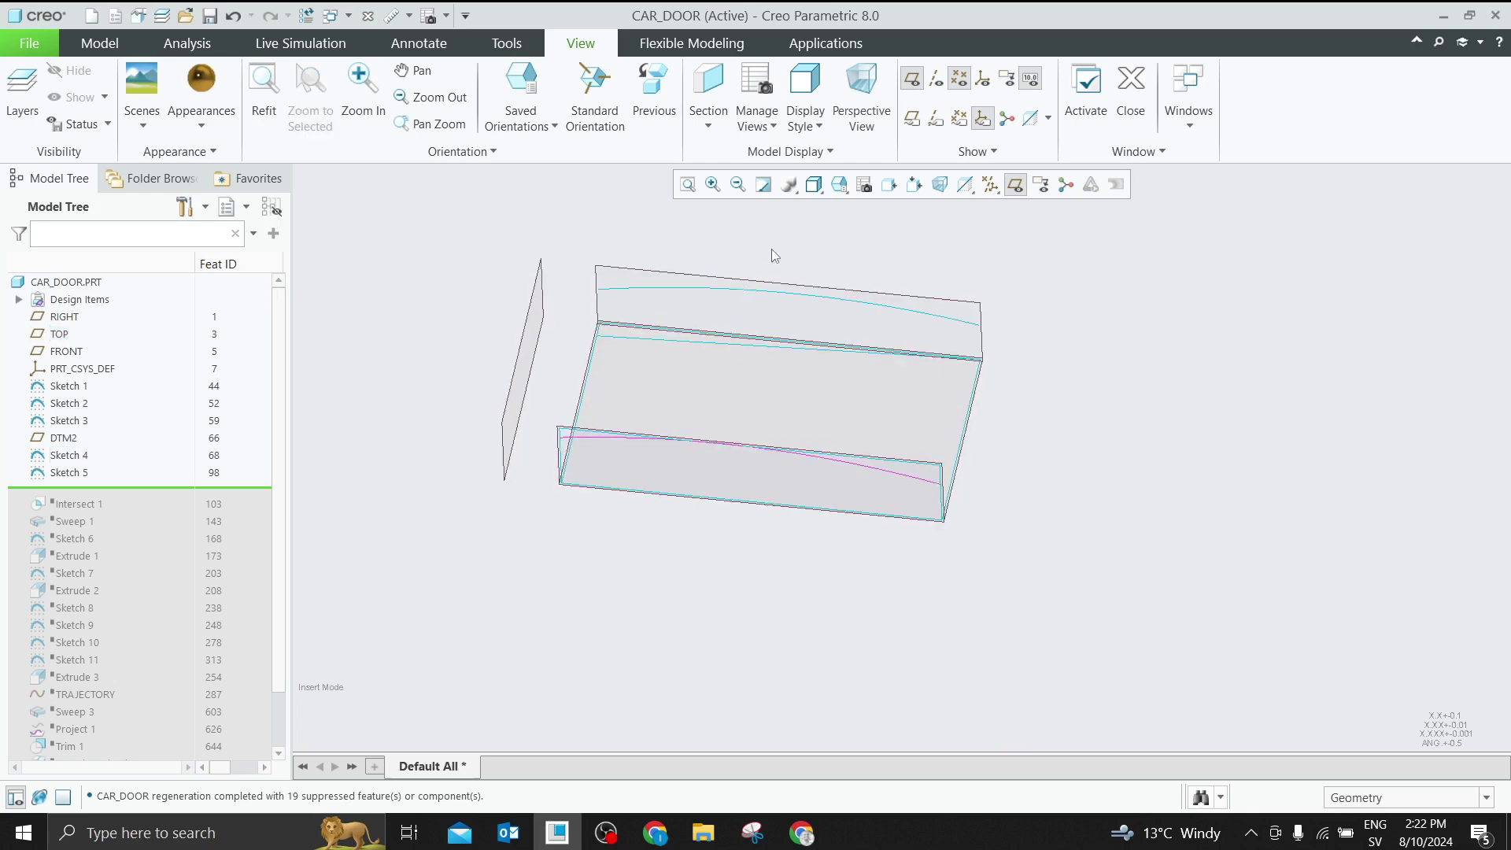
View the model normal to the FRONT plane, and examine Sketch 5's line against that plane
{"action": "left_click", "coordinate": [814, 186]}
{"action": "left_click", "coordinate": [839, 185]}
{"action": "left_click", "coordinate": [840, 185]}
{"action": "left_click", "coordinate": [614, 389]}
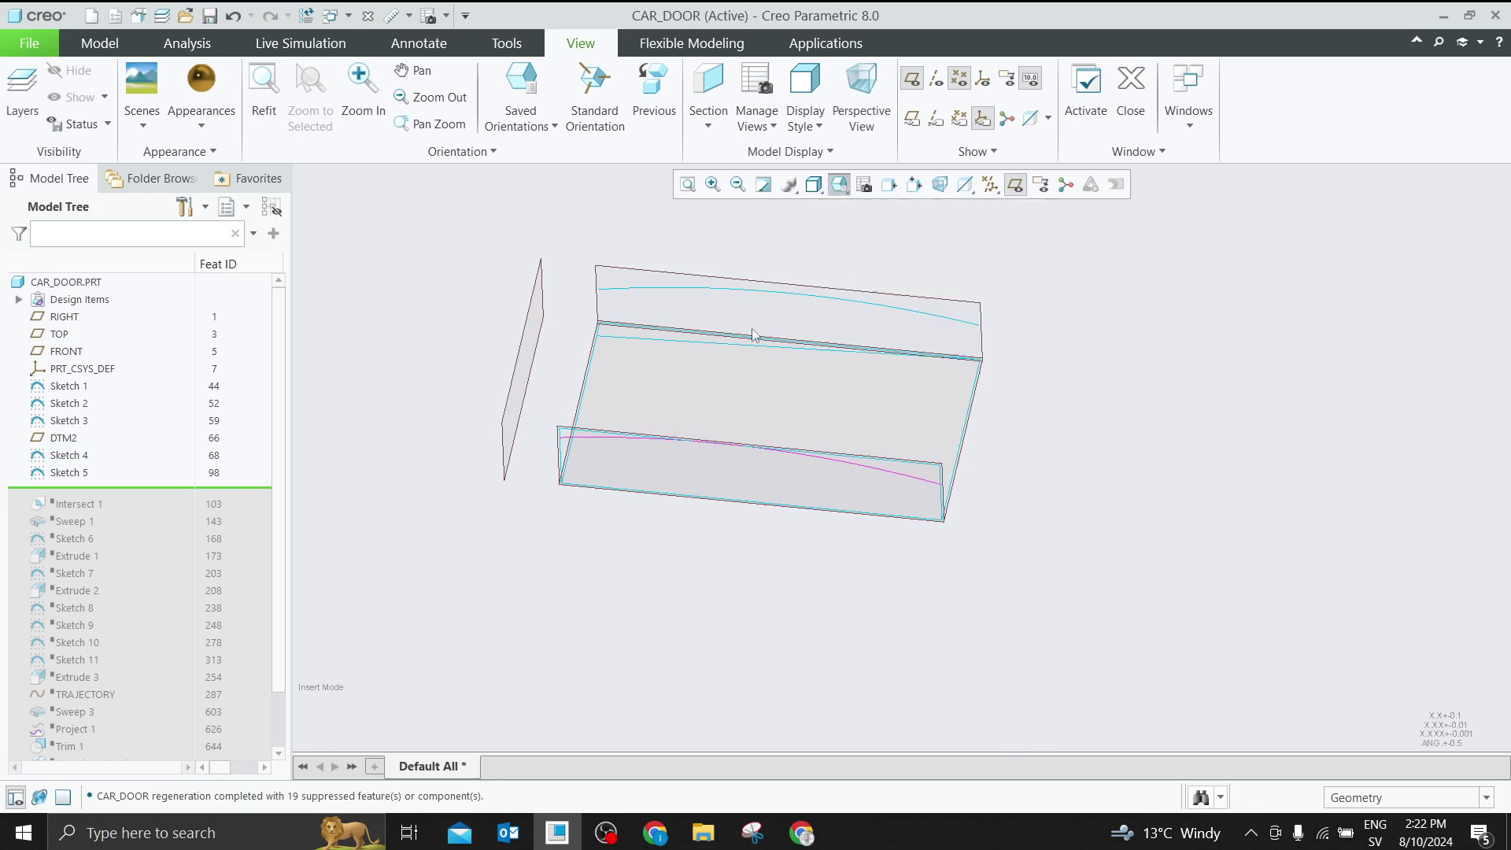
{"action": "left_click", "coordinate": [582, 394]}
{"action": "left_click", "coordinate": [615, 340]}
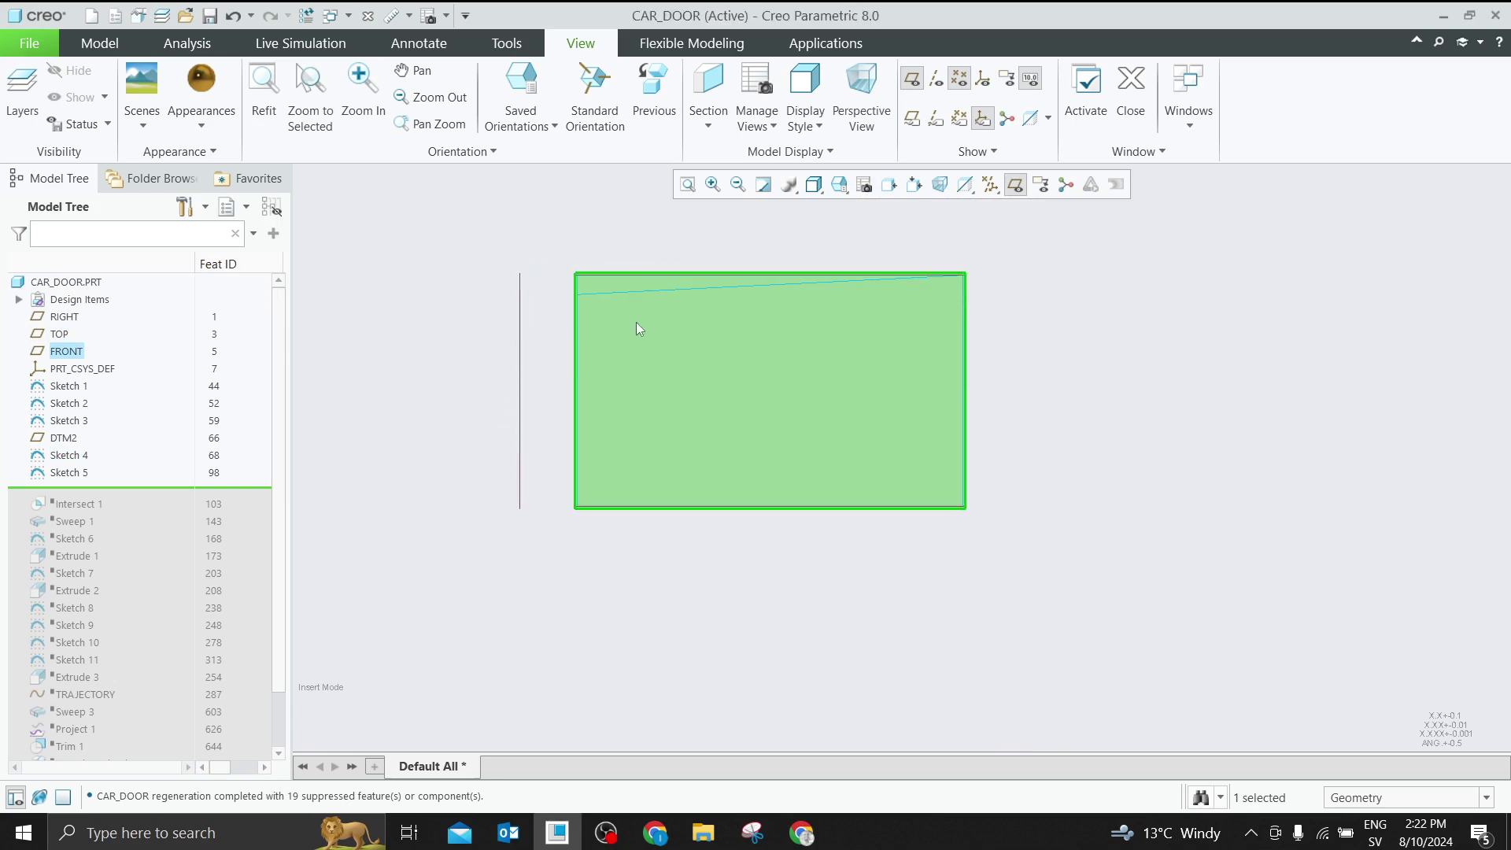
{"action": "left_click", "coordinate": [631, 295]}
{"action": "mouse_move", "coordinate": [631, 294]}
{"action": "middle_mouse_down"}
{"action": "mouse_move", "coordinate": [771, 340]}
{"action": "mouse_move", "coordinate": [748, 326]}
{"action": "middle_mouse_up"}
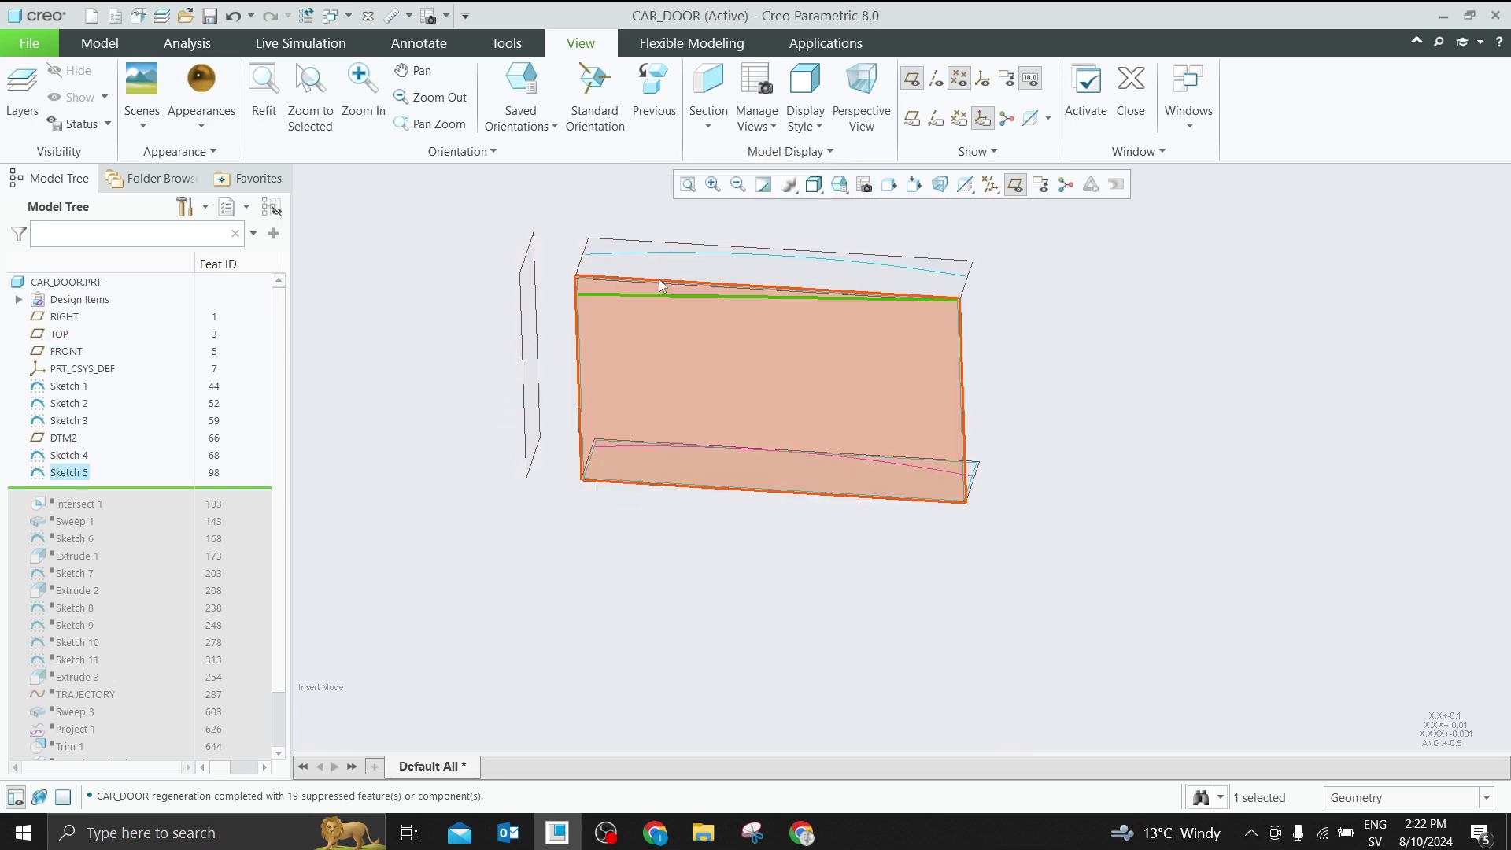
Roll the model forward to include Intersect 1, and inspect its curve relative to Sketch 4 and Sketch 5
{"action": "left_click_drag", "start_coordinate": [118, 484], "coordinate": [118, 508]}
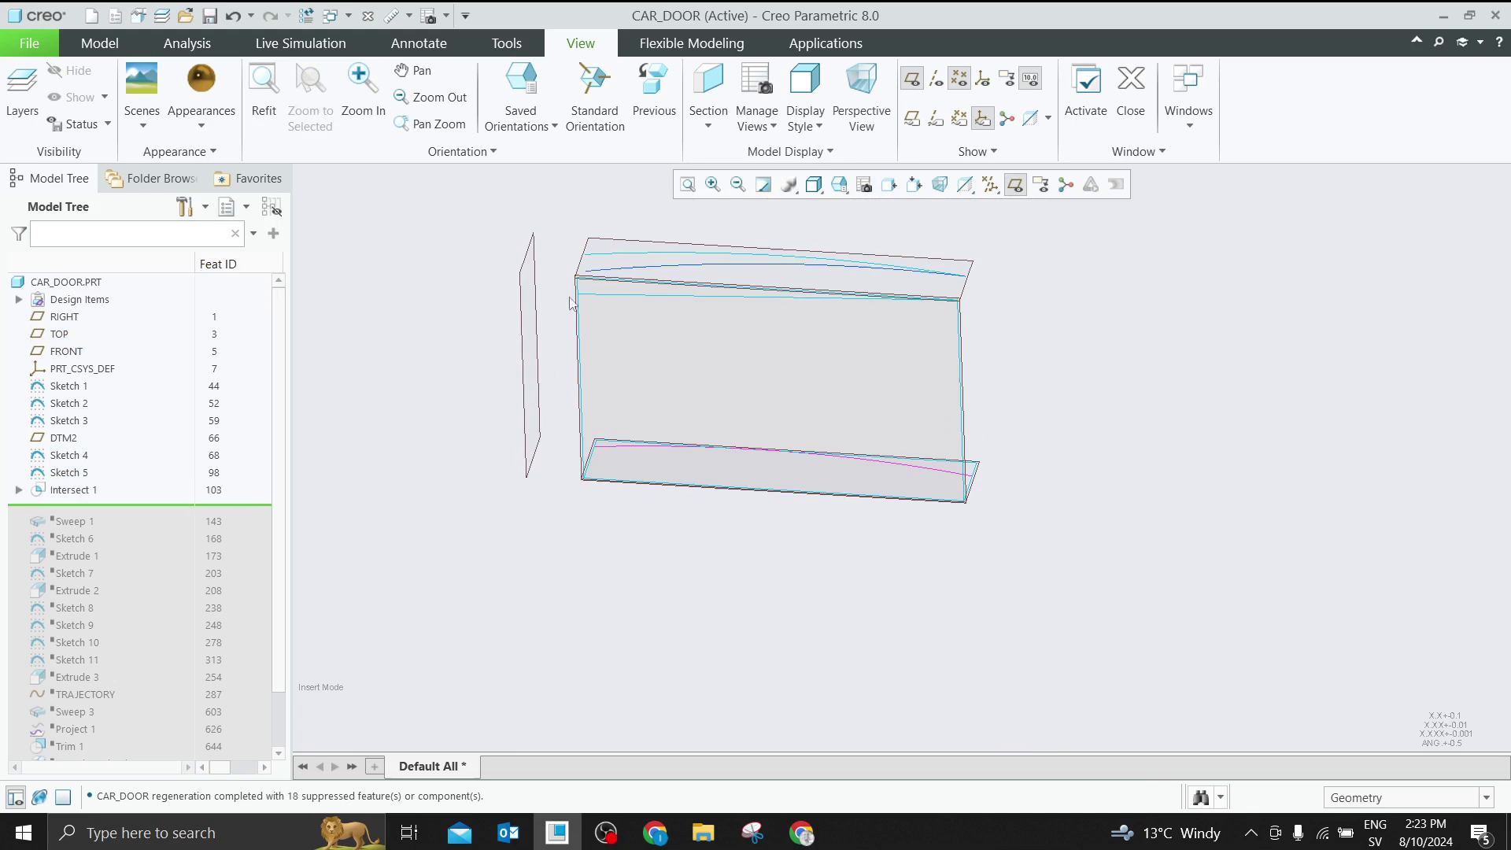
{"action": "scroll", "coordinate": [658, 286], "scroll_direction": "up", "scroll_amount": 3}
{"action": "scroll", "coordinate": [888, 430], "scroll_direction": "down", "scroll_amount": 2}
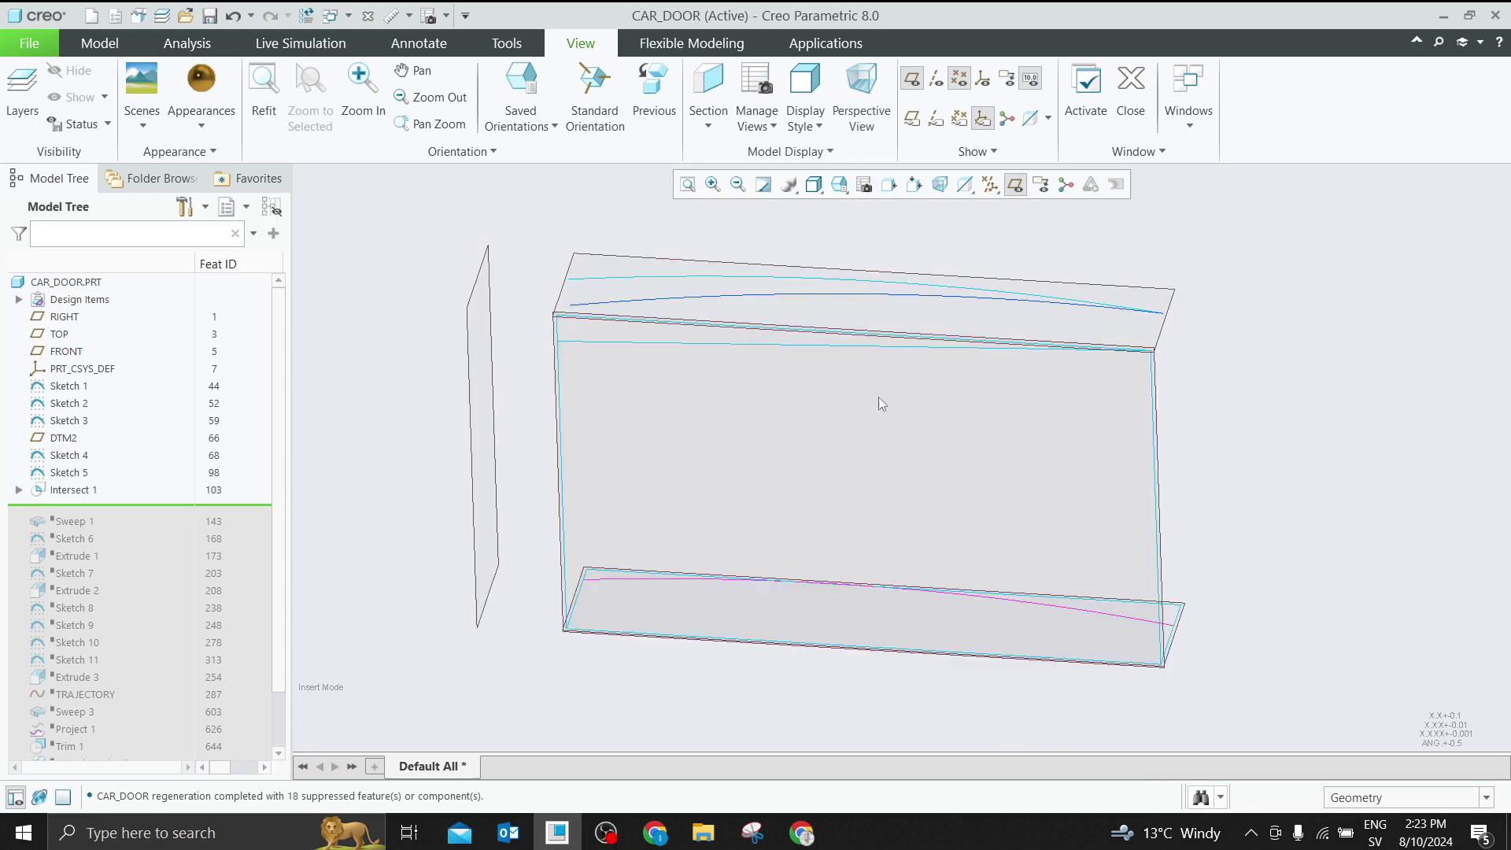
{"action": "scroll", "coordinate": [760, 462], "scroll_direction": "down", "scroll_amount": 3}
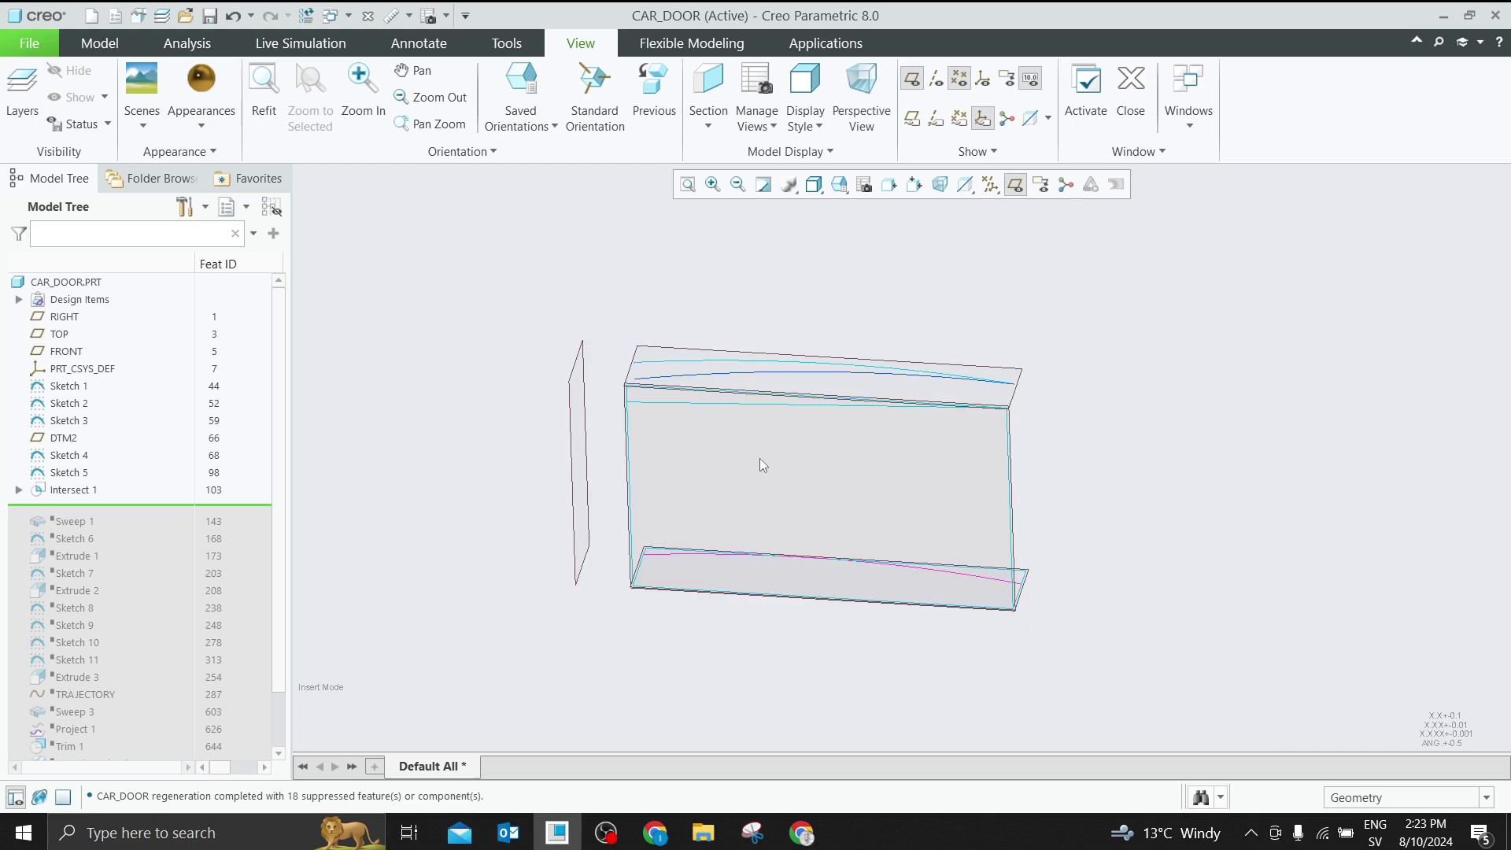
{"action": "middle_click_drag", "start_coordinate": [759, 458], "coordinate": [639, 447]}
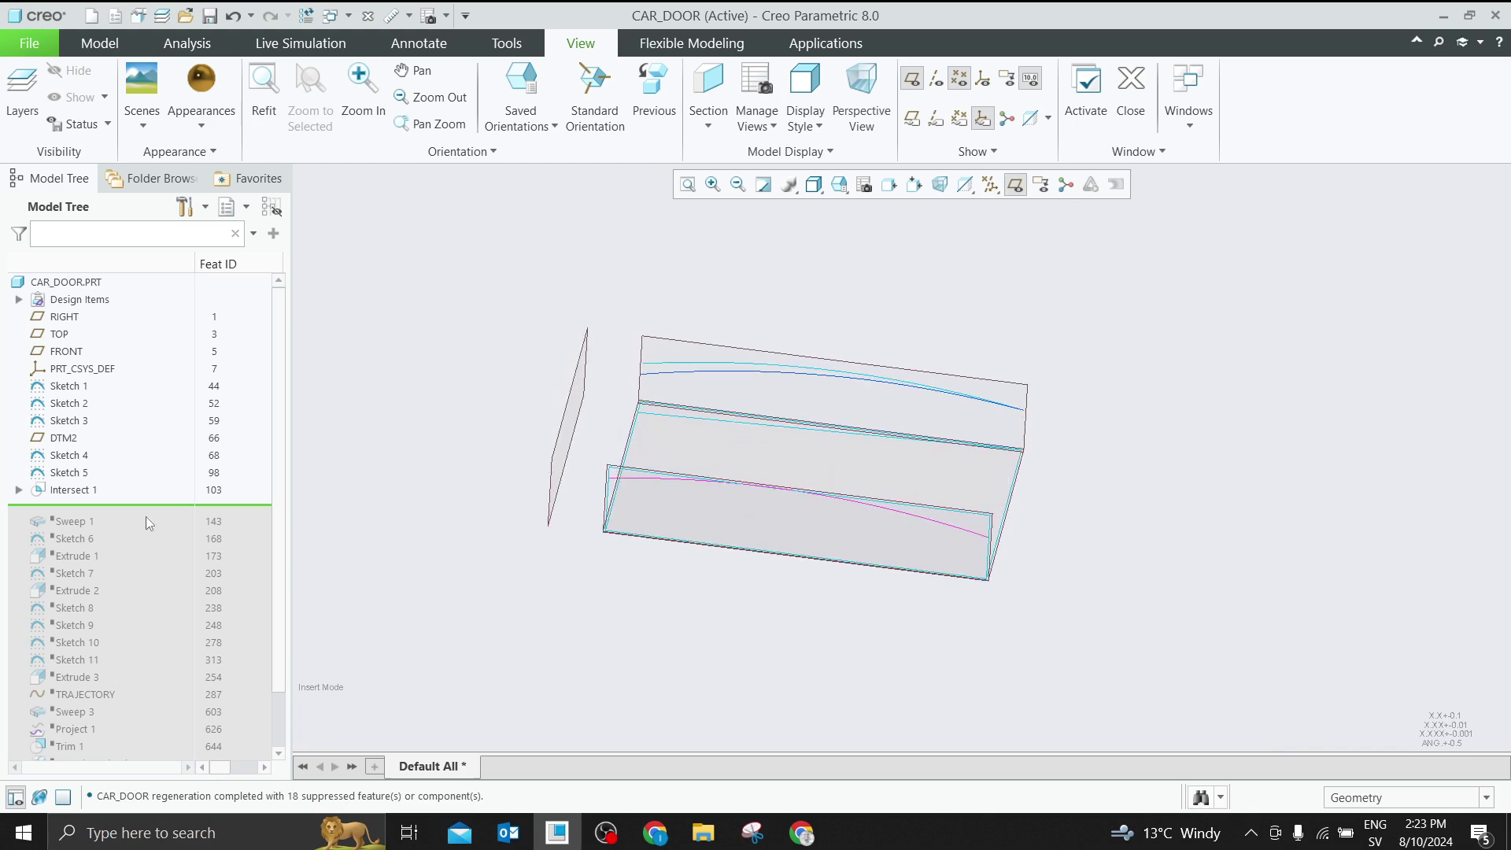
Roll the model forward to include Sweep 1, and hide Sketch 1, Sketch 2 and Sketch 3
{"action": "left_click_drag", "start_coordinate": [167, 514], "coordinate": [151, 522]}
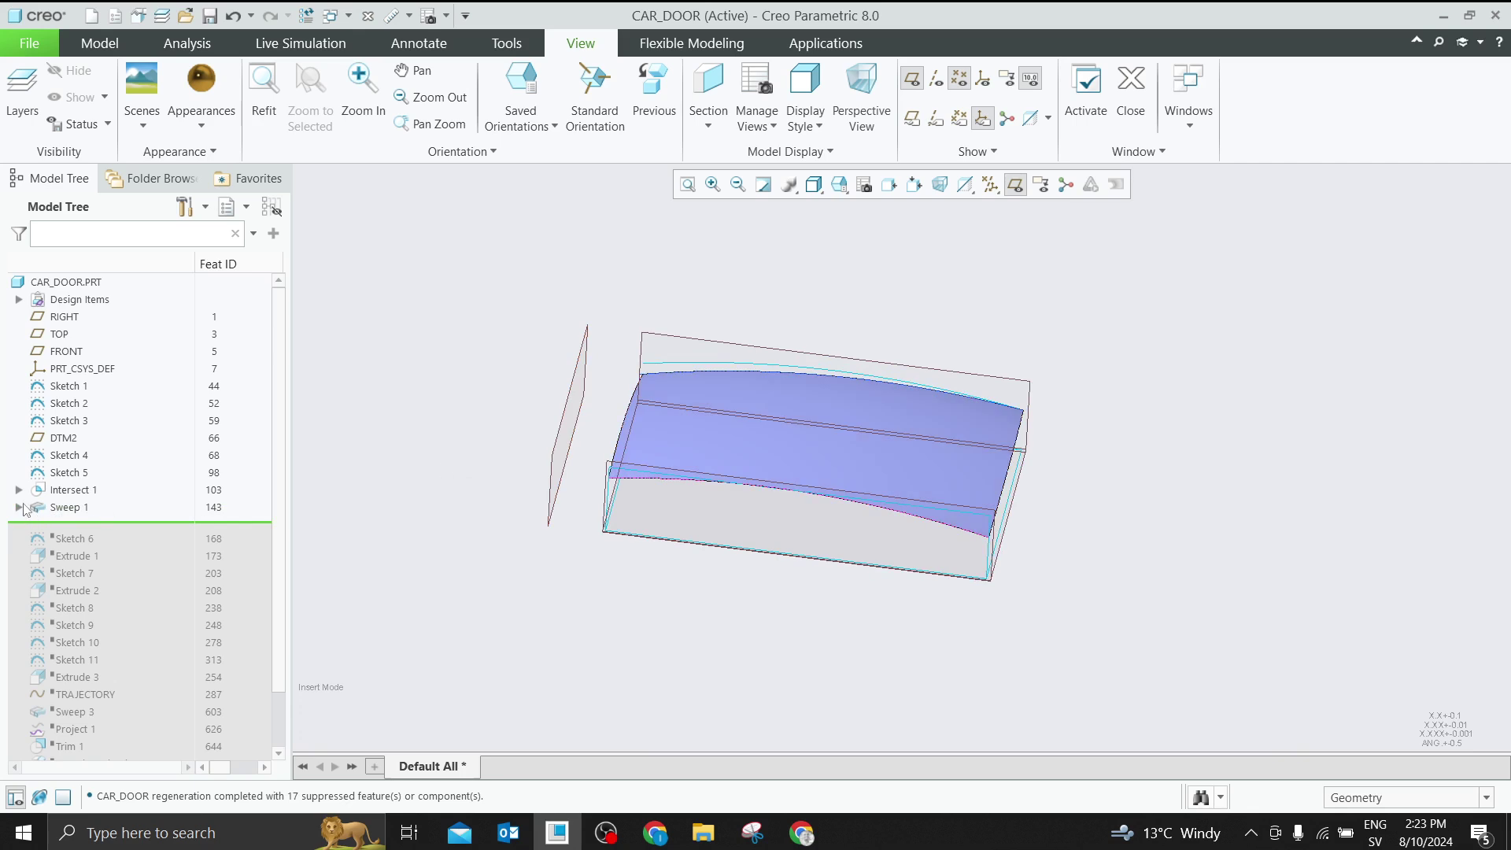
{"action": "left_click", "coordinate": [67, 387]}
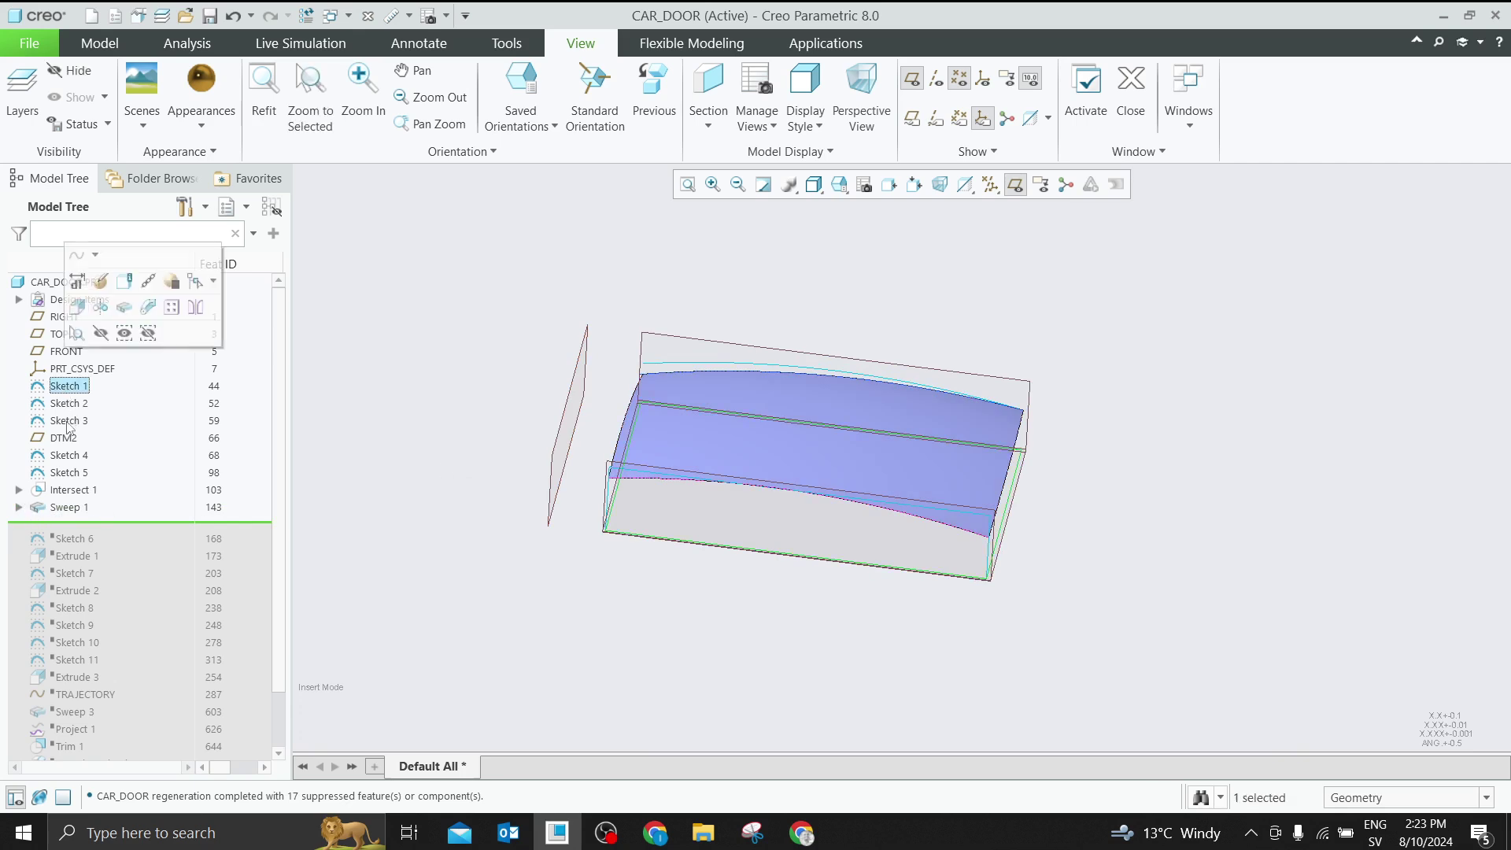
{"action": "left_click", "coordinate": [69, 425], "text": "shift"}
{"action": "left_click", "coordinate": [100, 333]}
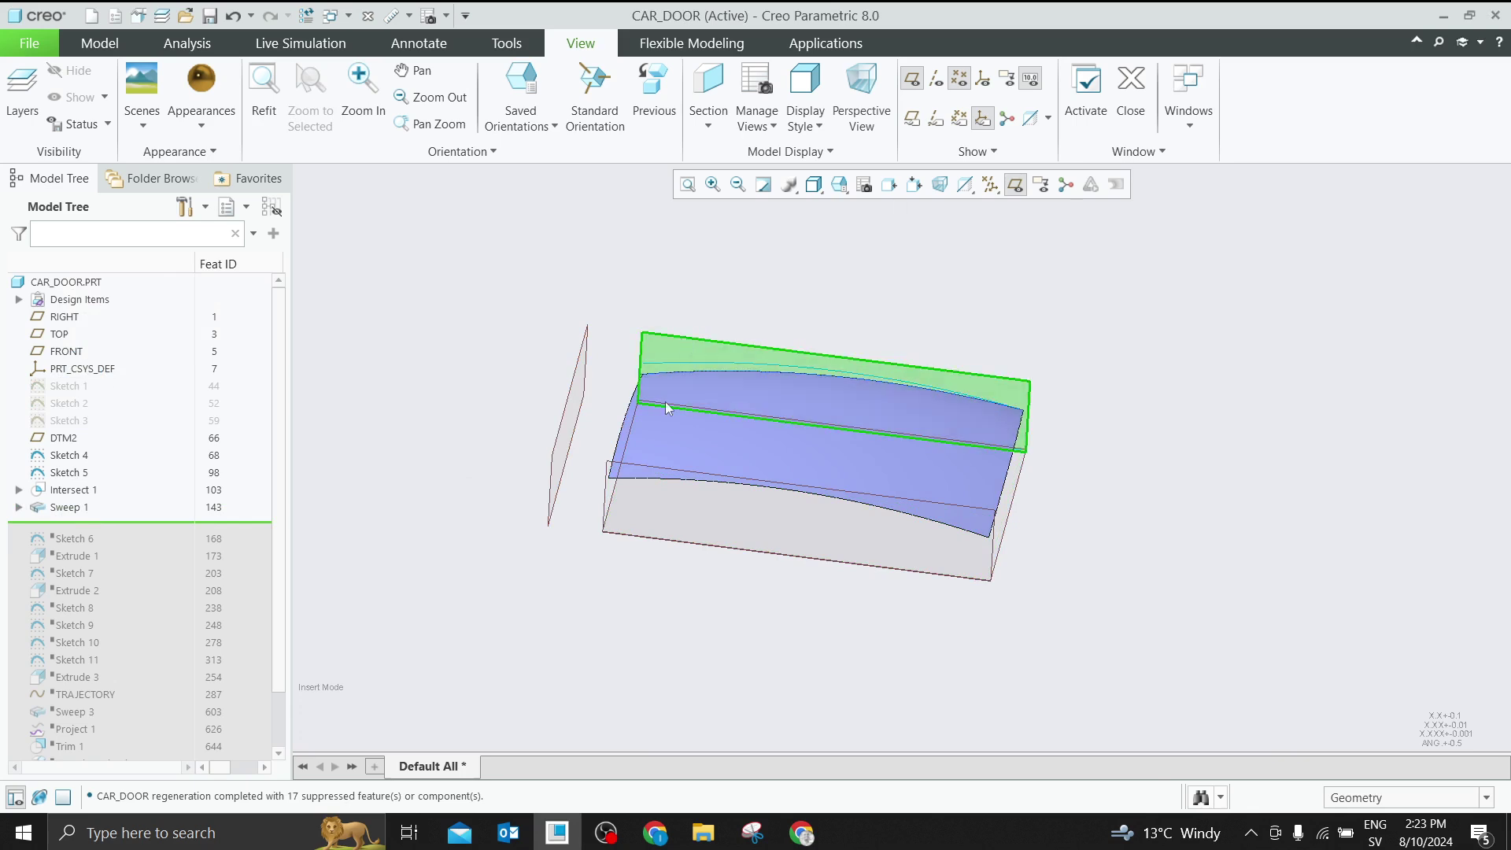
Hide the TOP and DTM2 datum planes around the swept surface
{"action": "left_click", "coordinate": [615, 493]}
{"action": "left_click", "coordinate": [649, 425], "text": "ctrl"}
{"action": "left_click", "coordinate": [662, 446]}
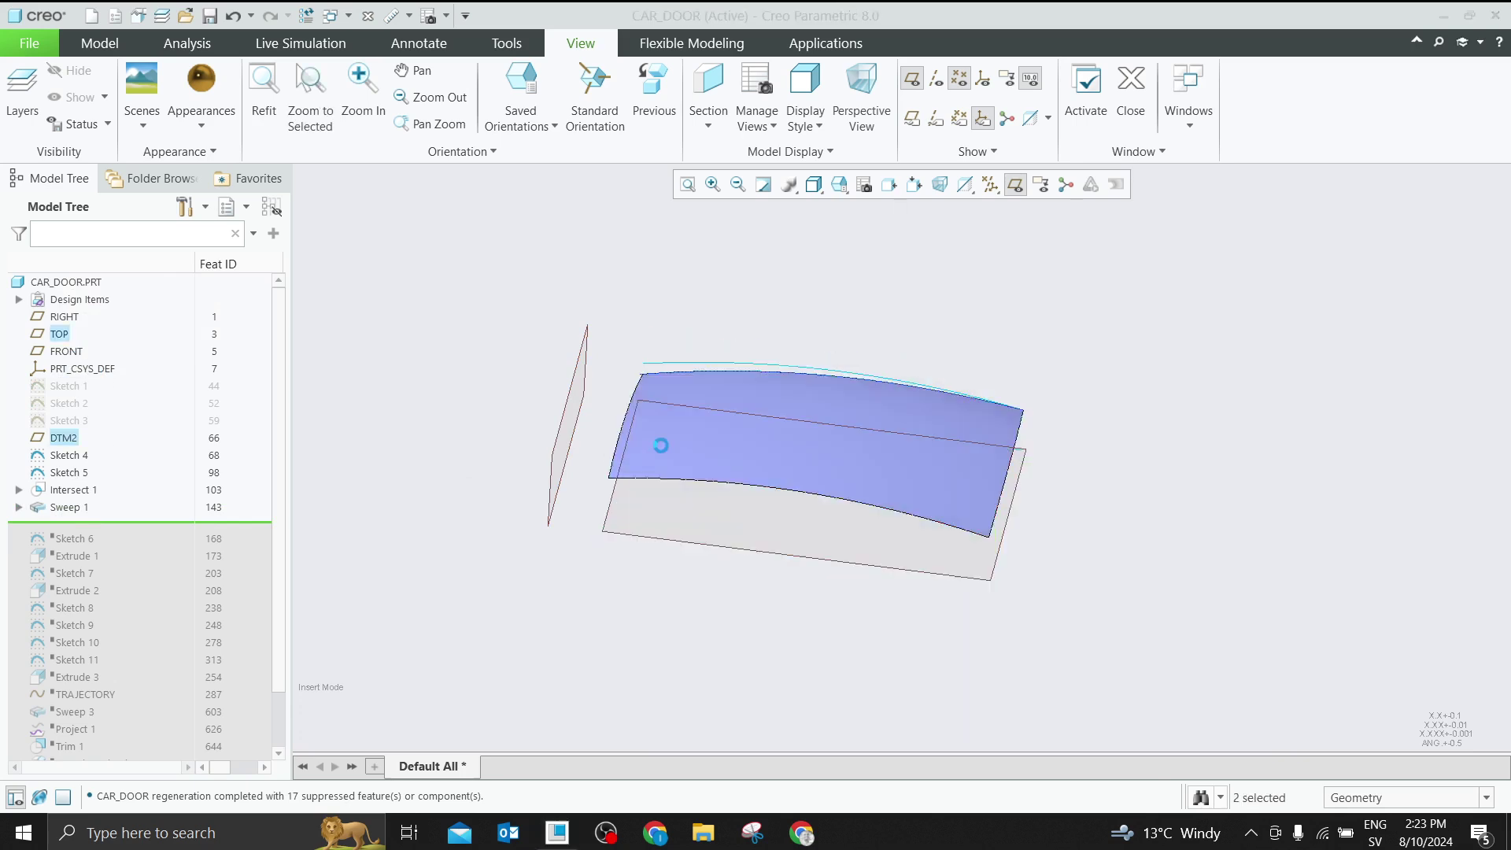
{"action": "middle_click_drag", "start_coordinate": [662, 446], "coordinate": [669, 402]}
Expand Sweep 1 in the feature history, and open its definition for editing
{"action": "left_click", "coordinate": [18, 508]}
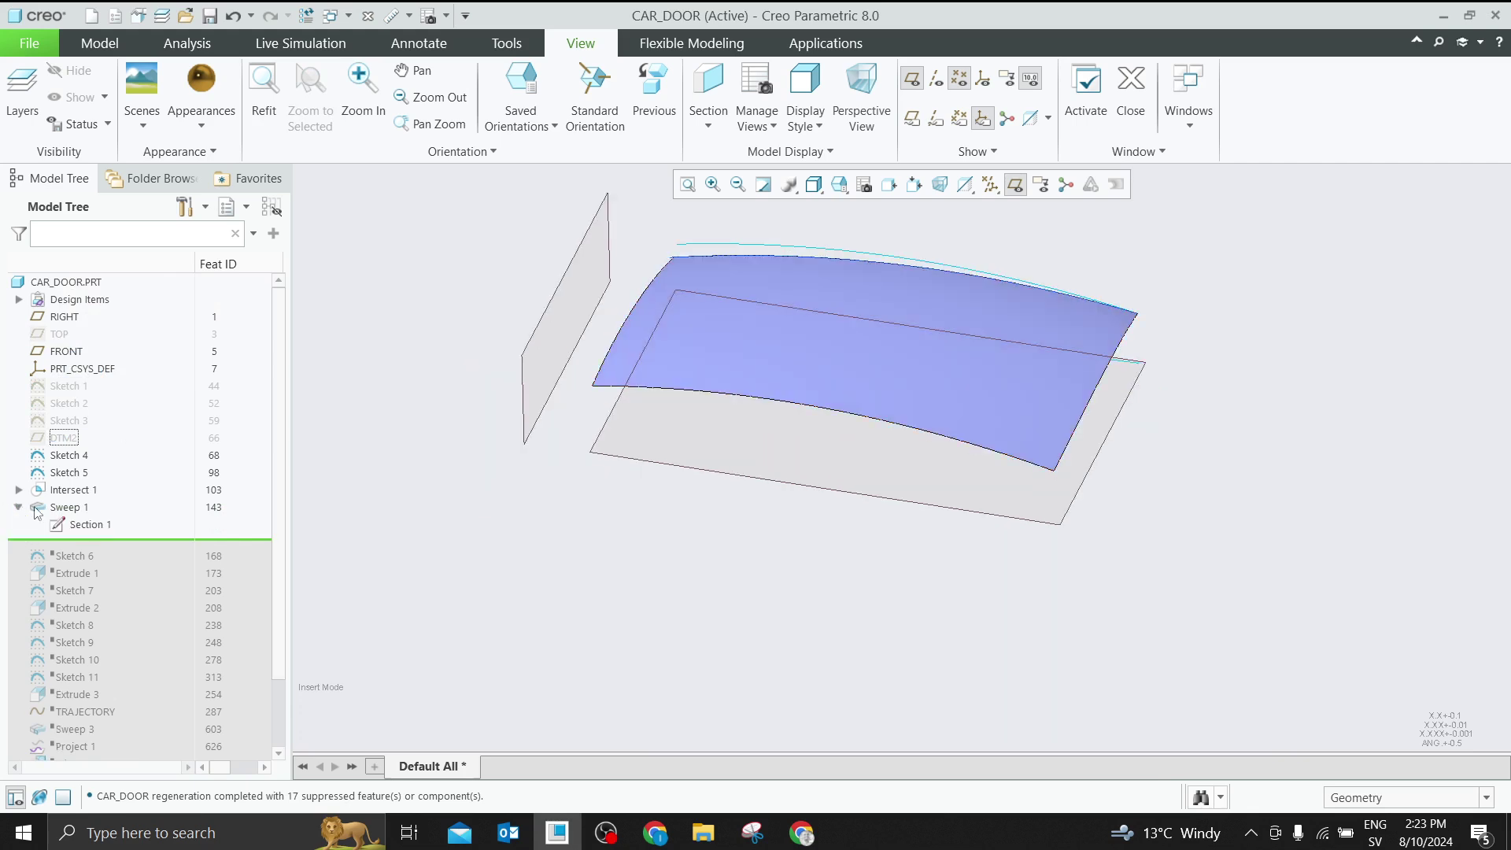
{"action": "left_click", "coordinate": [83, 524]}
{"action": "left_click", "coordinate": [82, 508]}
{"action": "left_click", "coordinate": [115, 456]}
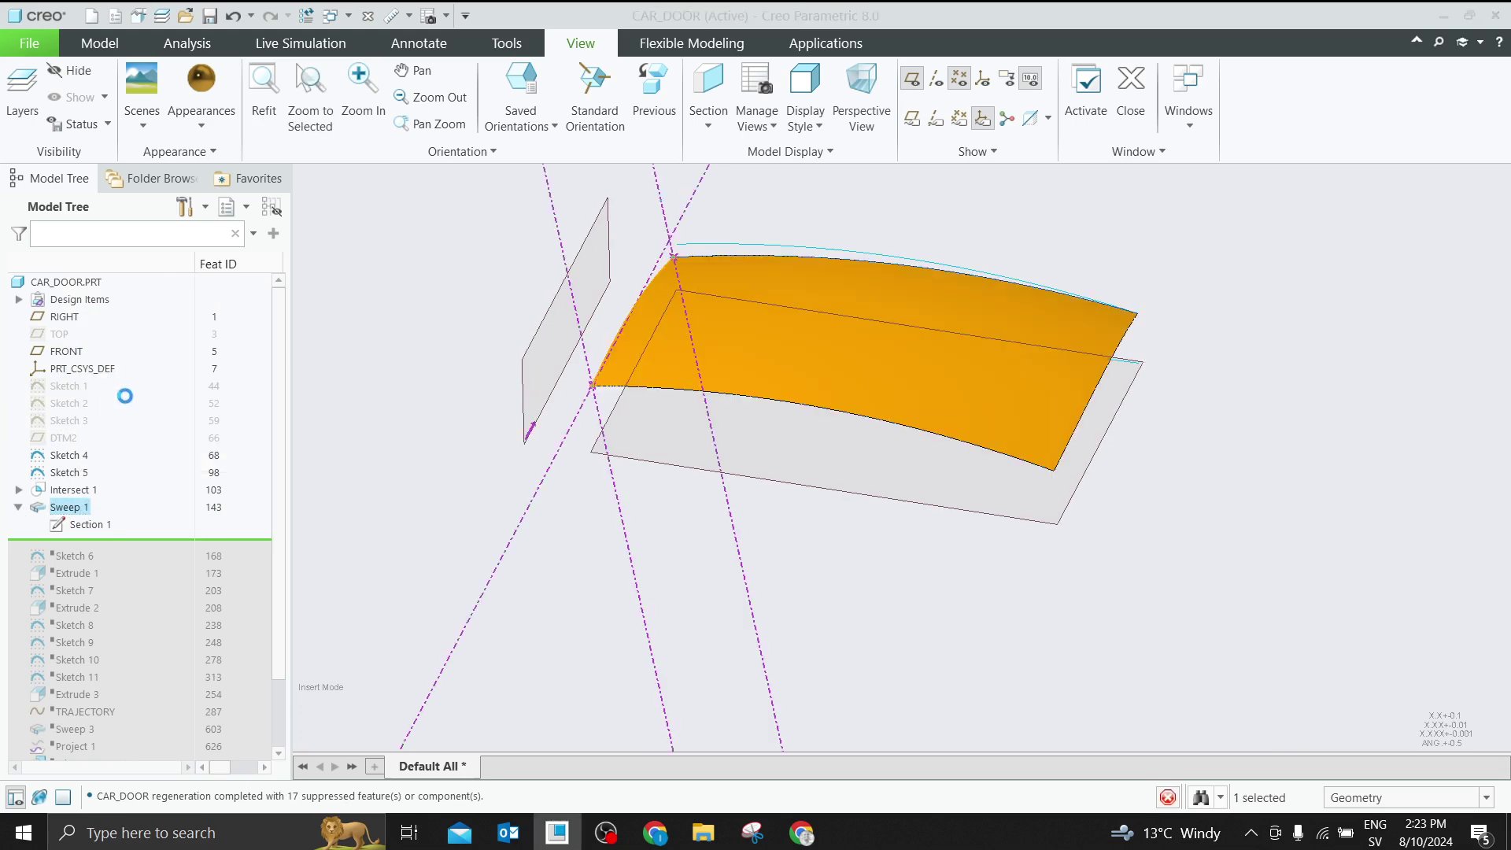
{"action": "scroll", "coordinate": [984, 440], "scroll_direction": "down", "scroll_amount": 3}
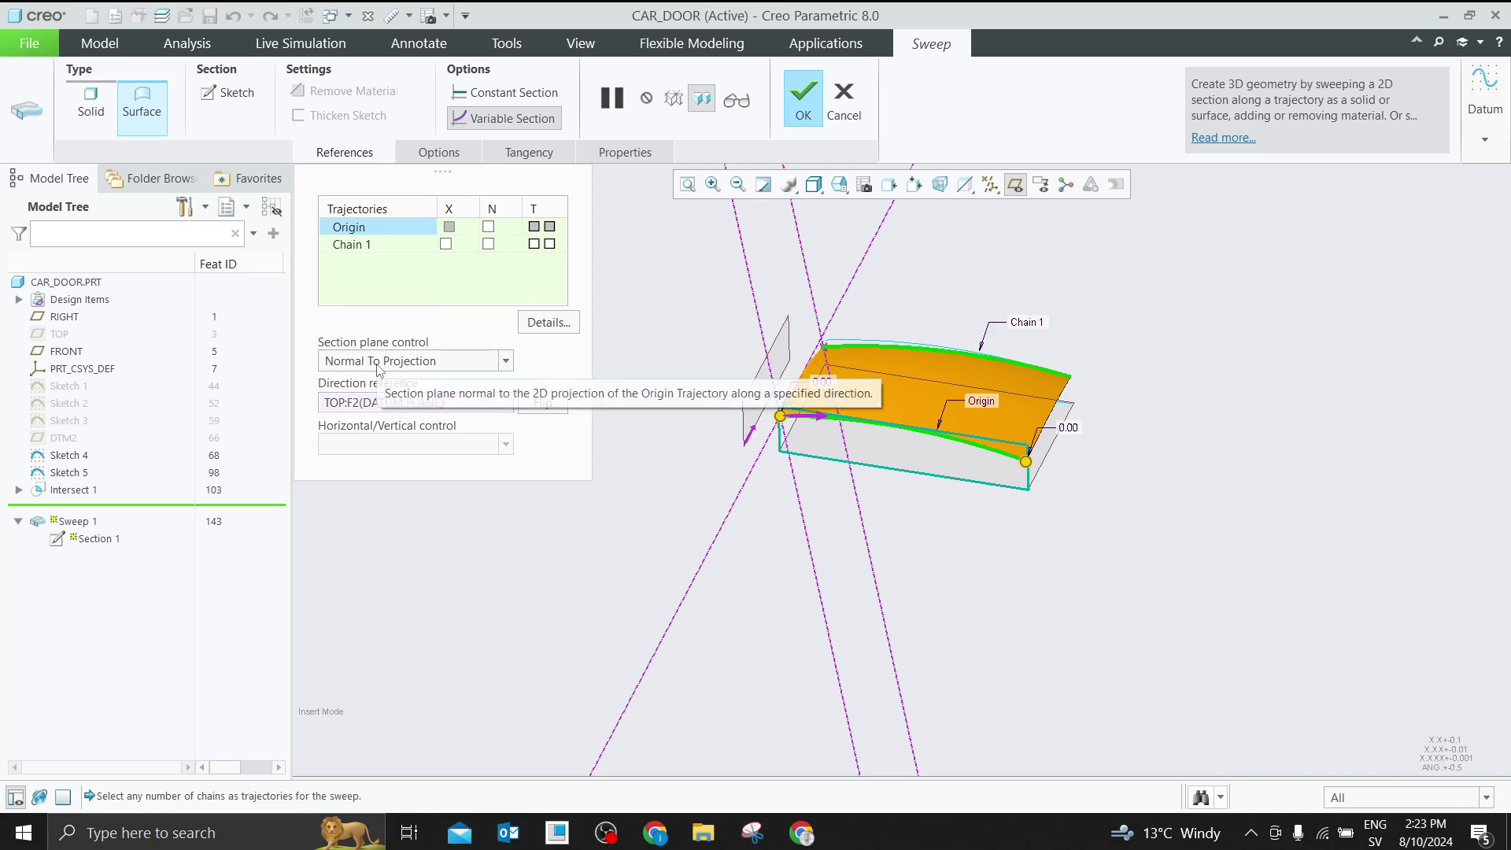
Clear the sweep's direction reference, reassign the TOP datum plane as the reference, and show that plane
{"action": "right_click", "coordinate": [422, 403]}
{"action": "left_click", "coordinate": [488, 410]}
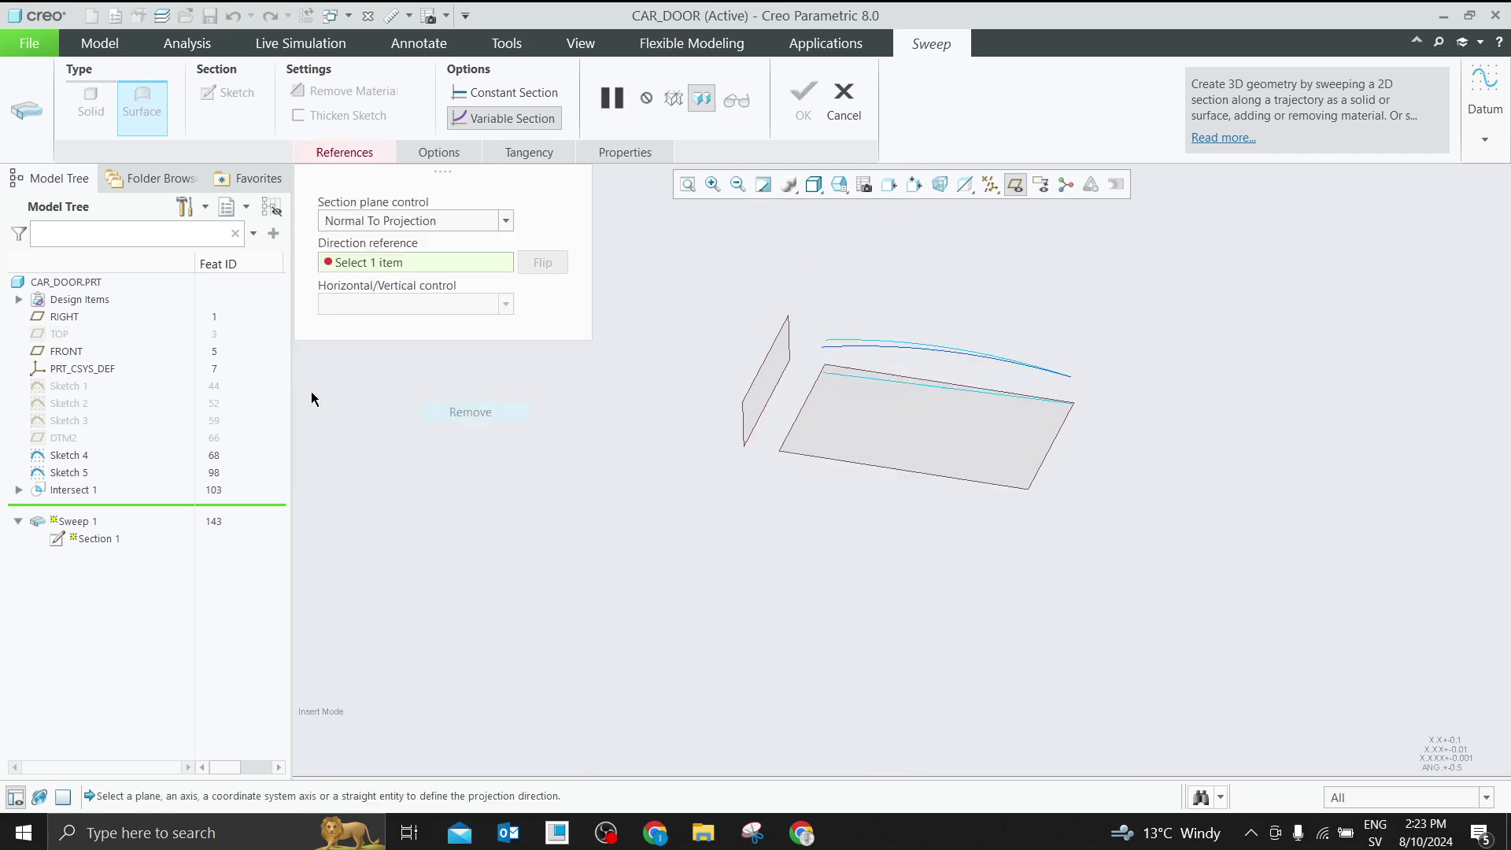
{"action": "left_click", "coordinate": [57, 335]}
{"action": "right_click", "coordinate": [56, 336]}
{"action": "left_click", "coordinate": [108, 346]}
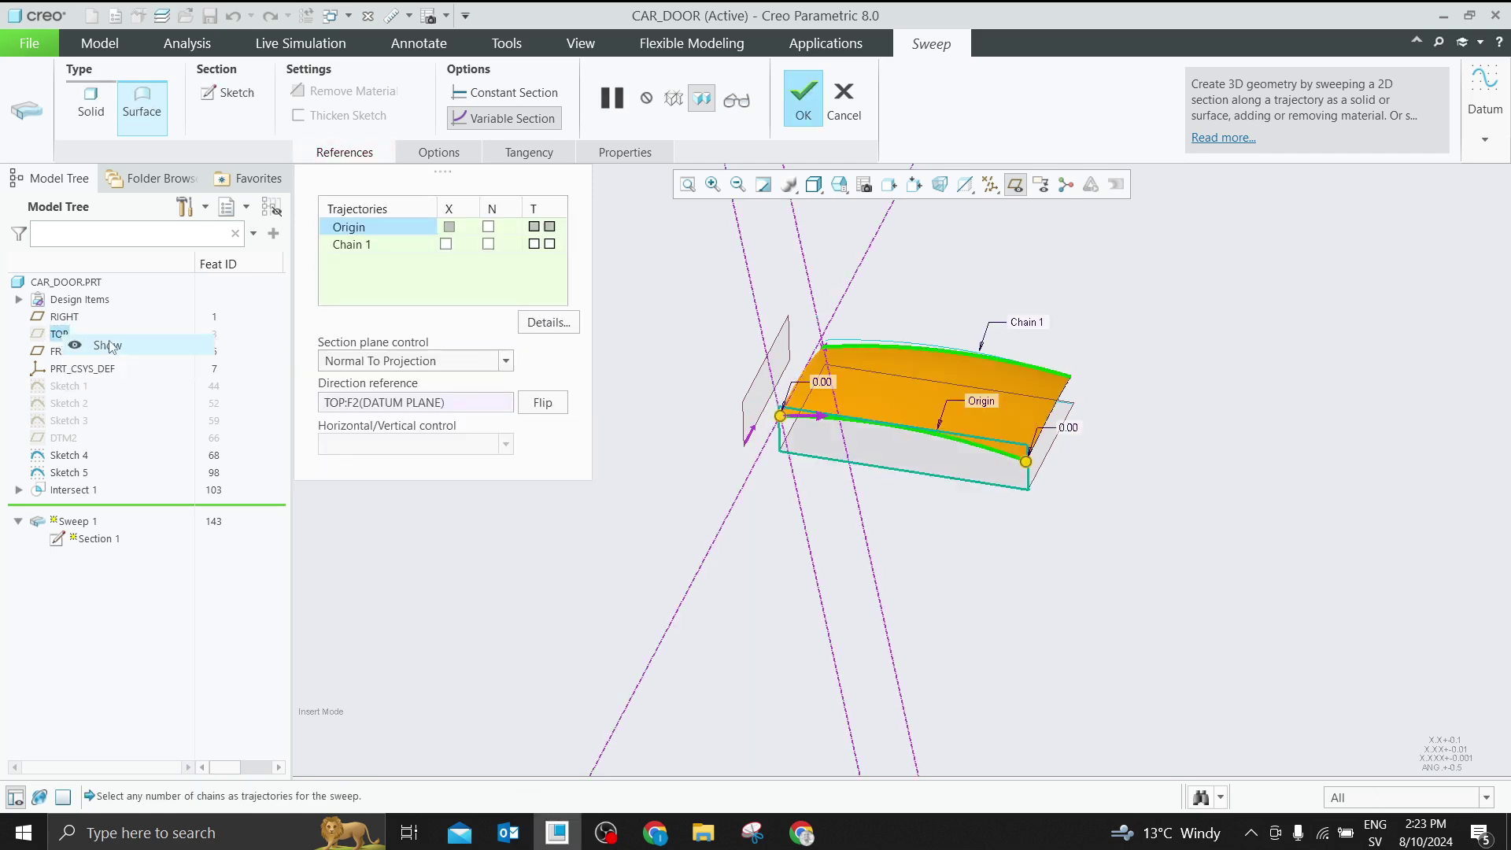
Try flipping the sweep's projection direction, inspect the reversed surface, and restore the original direction
{"action": "middle_click_drag", "start_coordinate": [701, 351], "coordinate": [941, 440]}
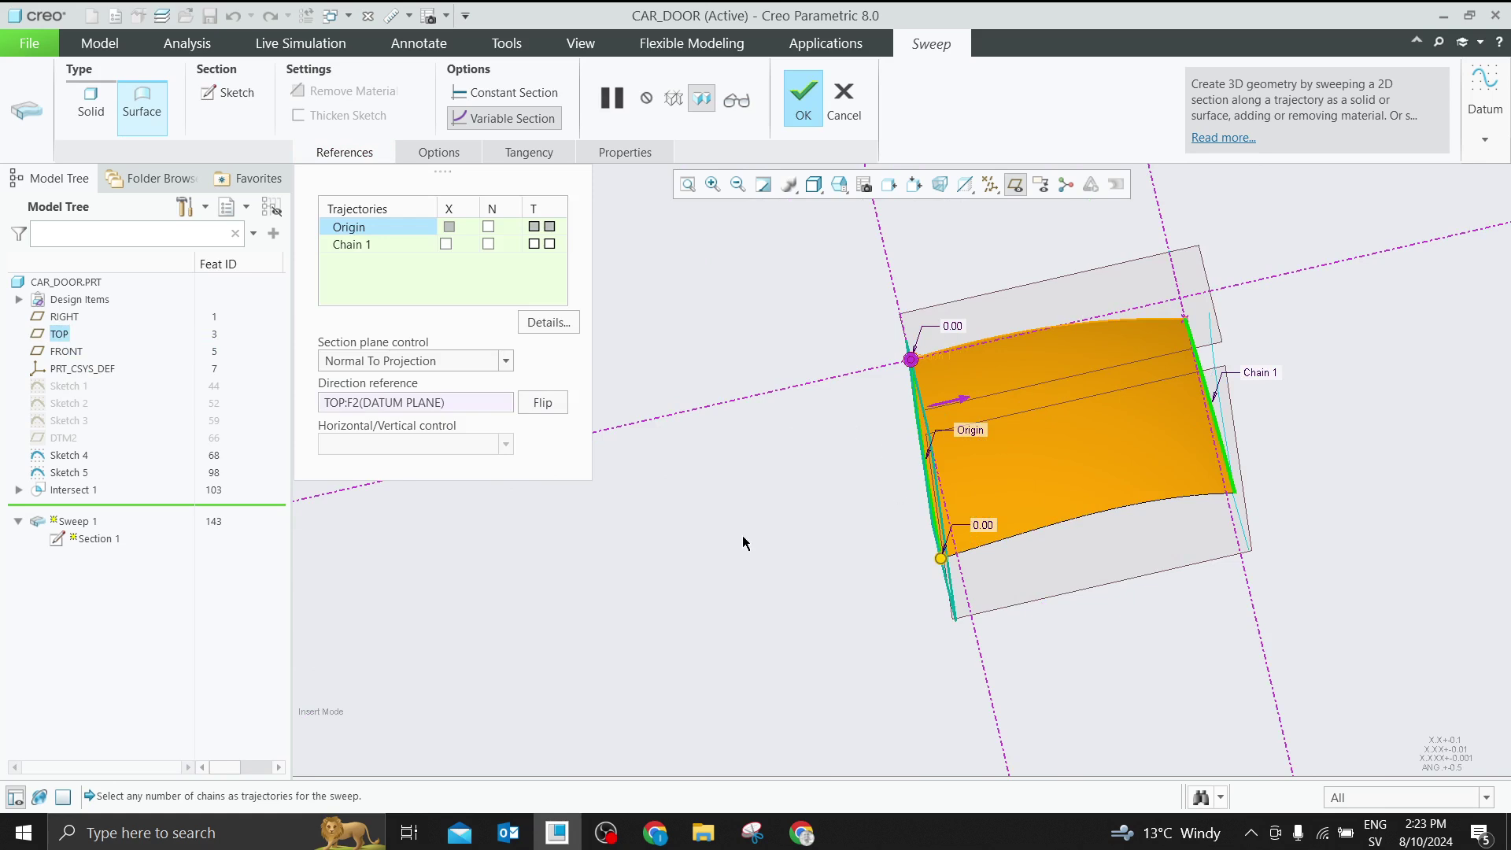
{"action": "scroll", "coordinate": [938, 478], "scroll_direction": "up", "scroll_amount": 1}
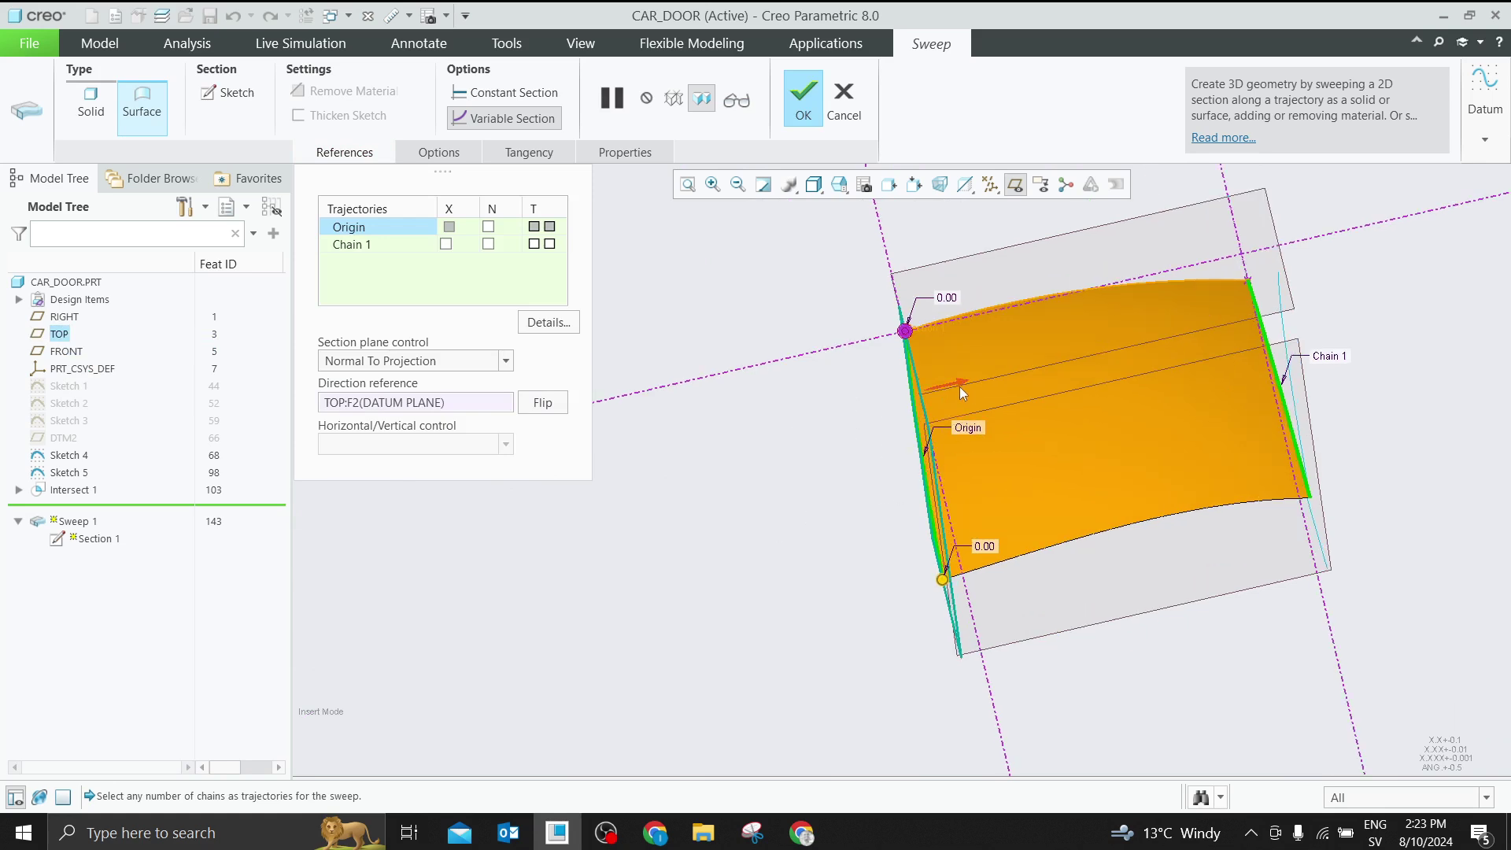
{"action": "left_click", "coordinate": [961, 385]}
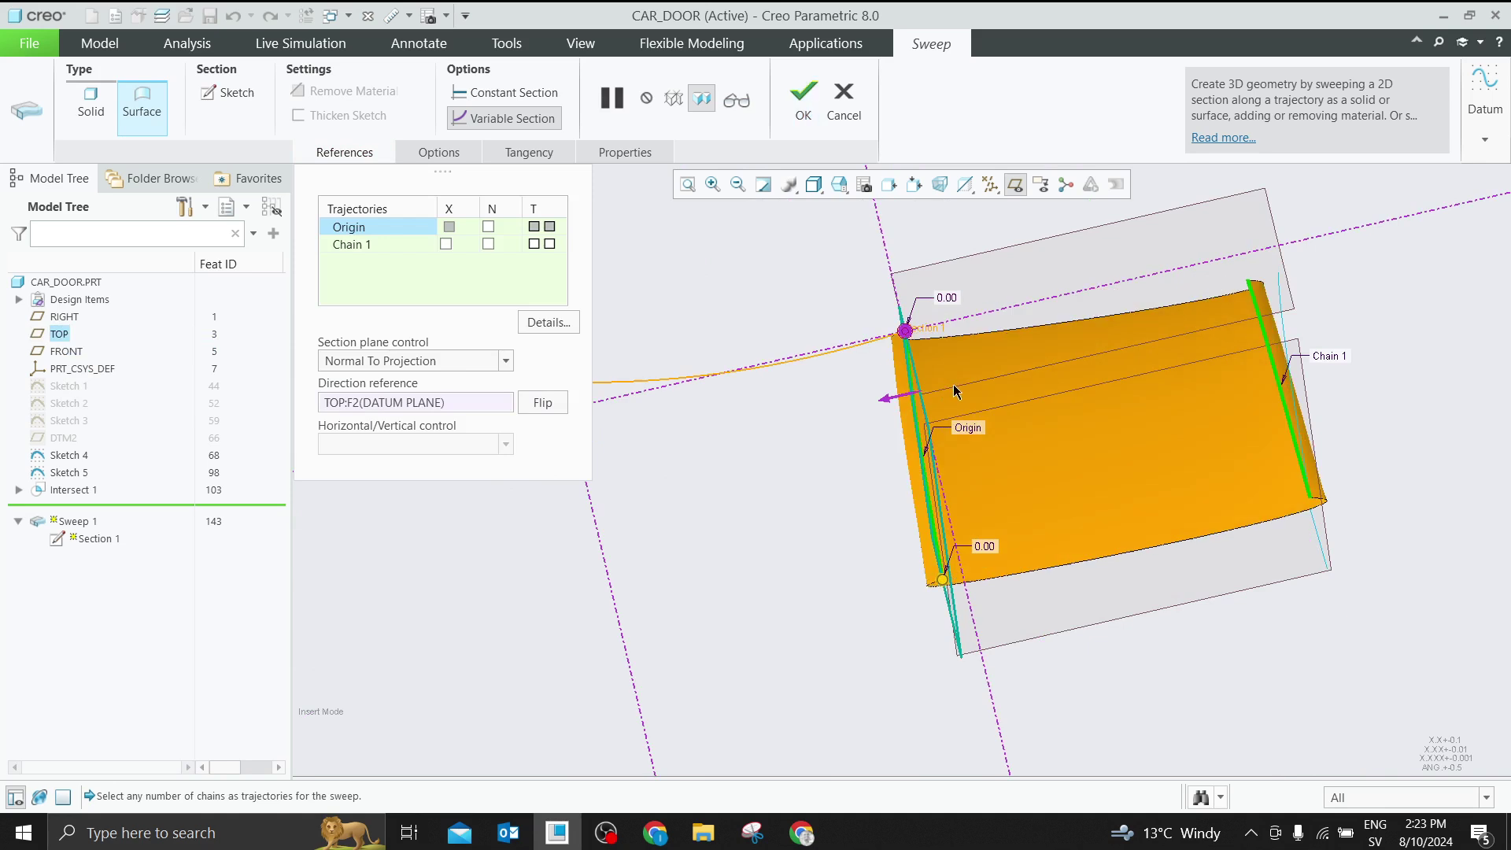
{"action": "left_click", "coordinate": [905, 396]}
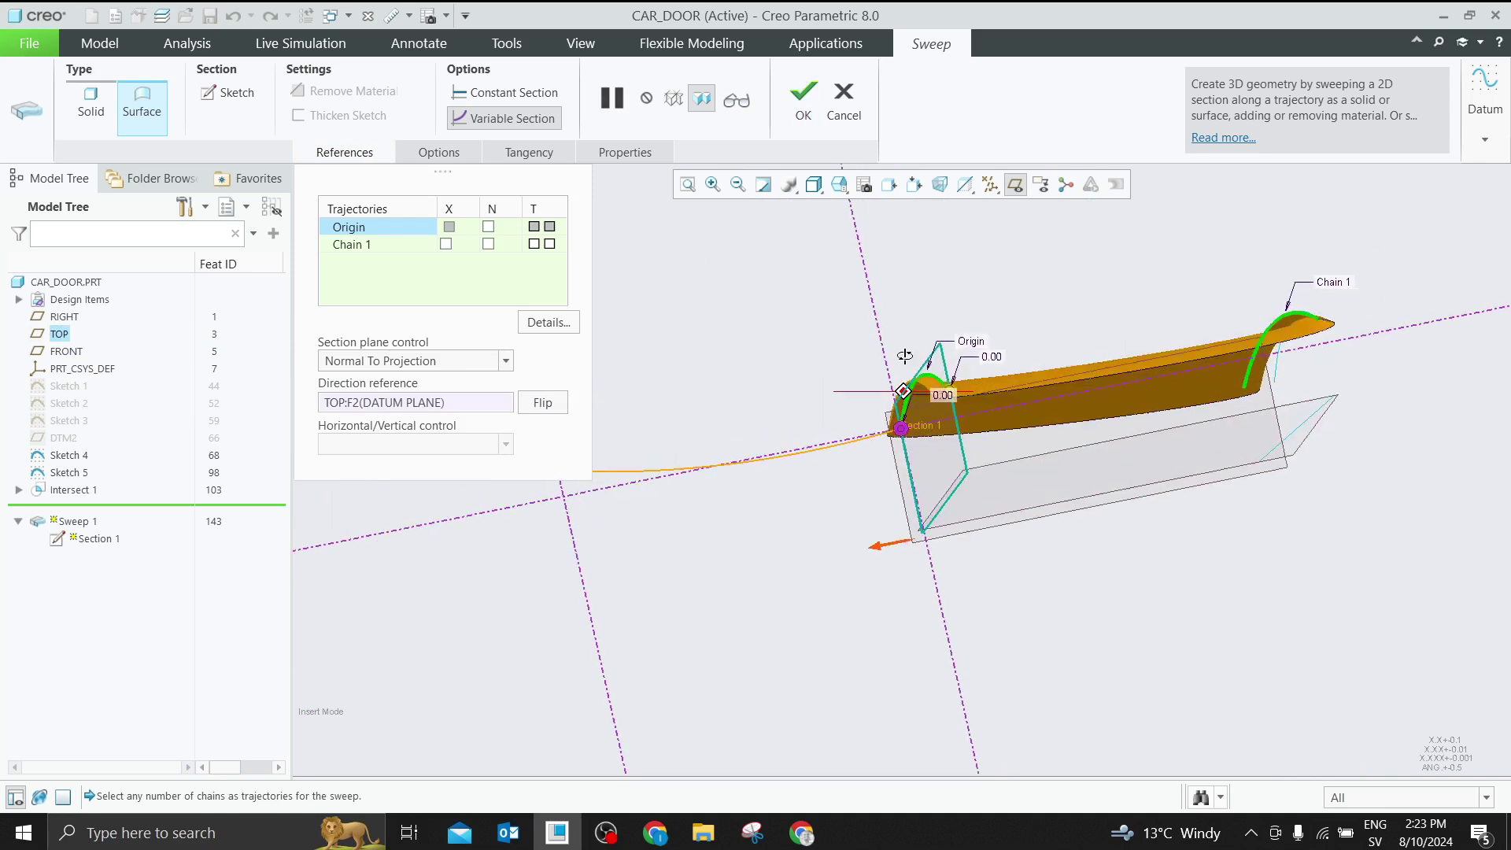
{"action": "scroll", "coordinate": [912, 425], "scroll_direction": "up", "scroll_amount": 3}
{"action": "scroll", "coordinate": [935, 488], "scroll_direction": "up", "scroll_amount": 3}
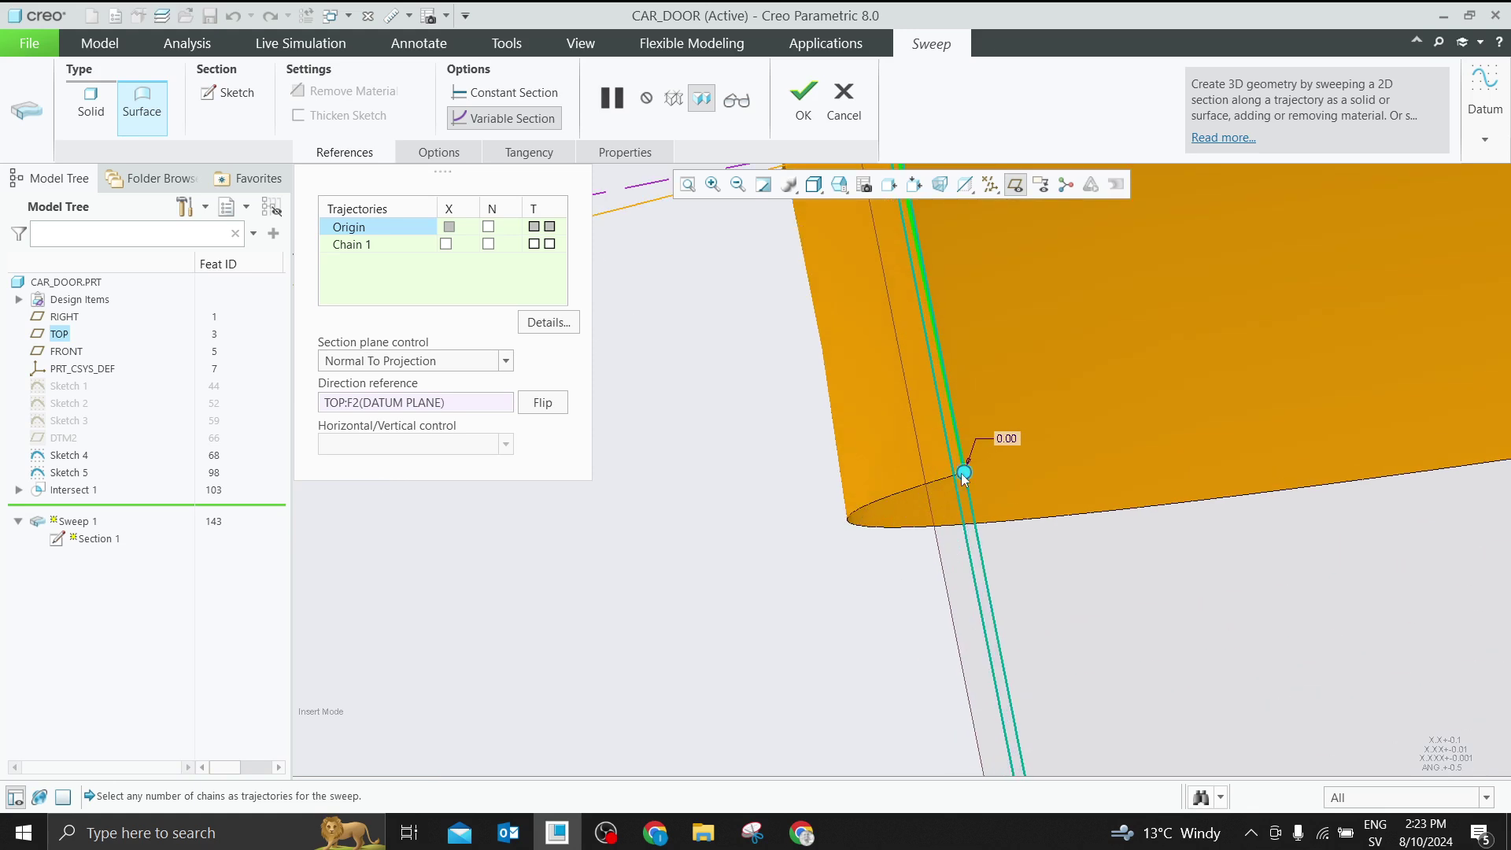
{"action": "scroll", "coordinate": [940, 470], "scroll_direction": "down", "scroll_amount": 2}
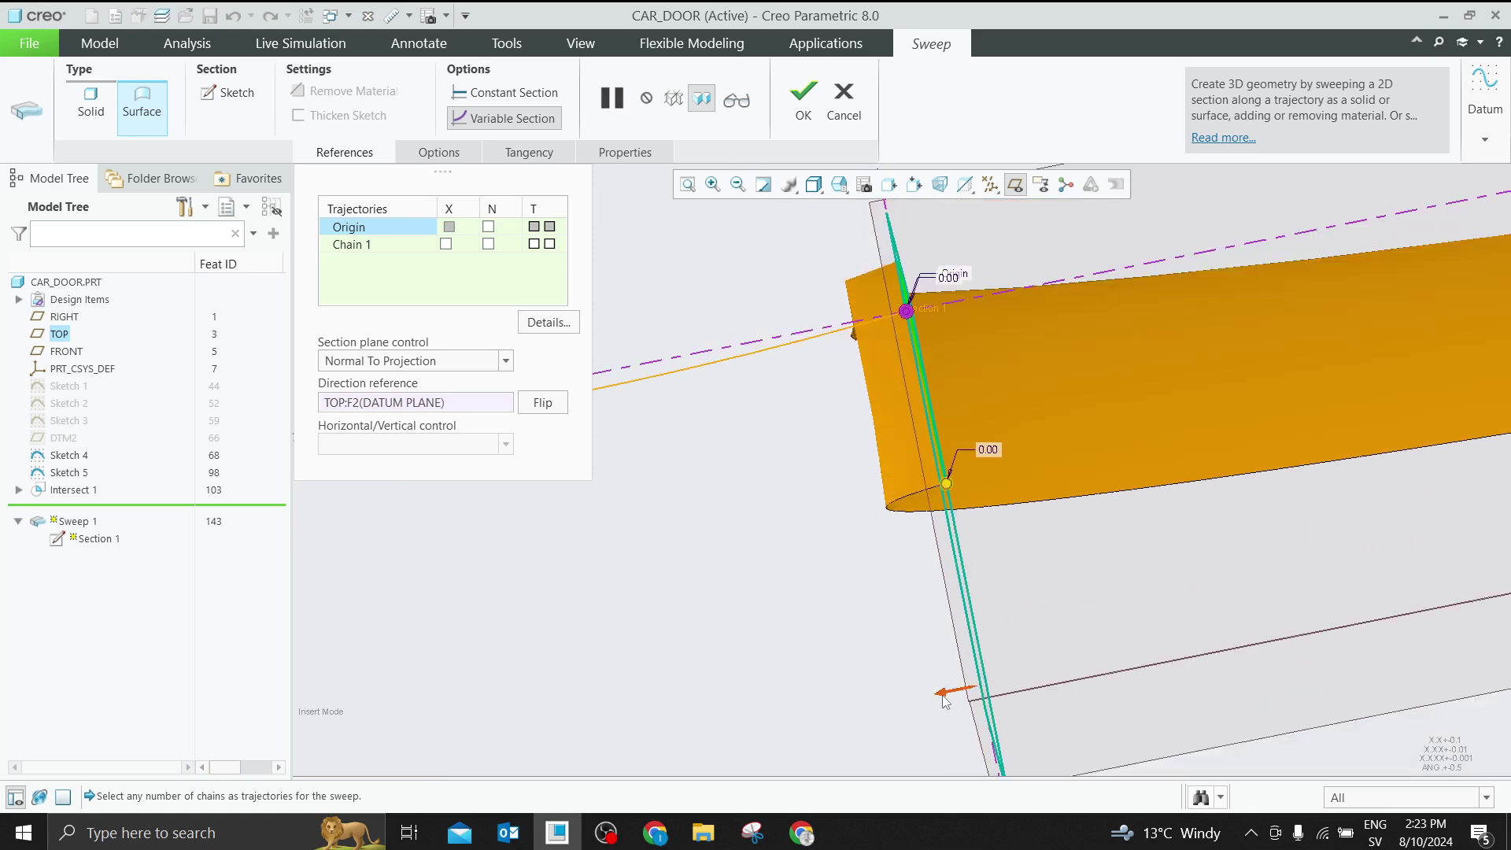
{"action": "scroll", "coordinate": [945, 700], "scroll_direction": "down", "scroll_amount": 3}
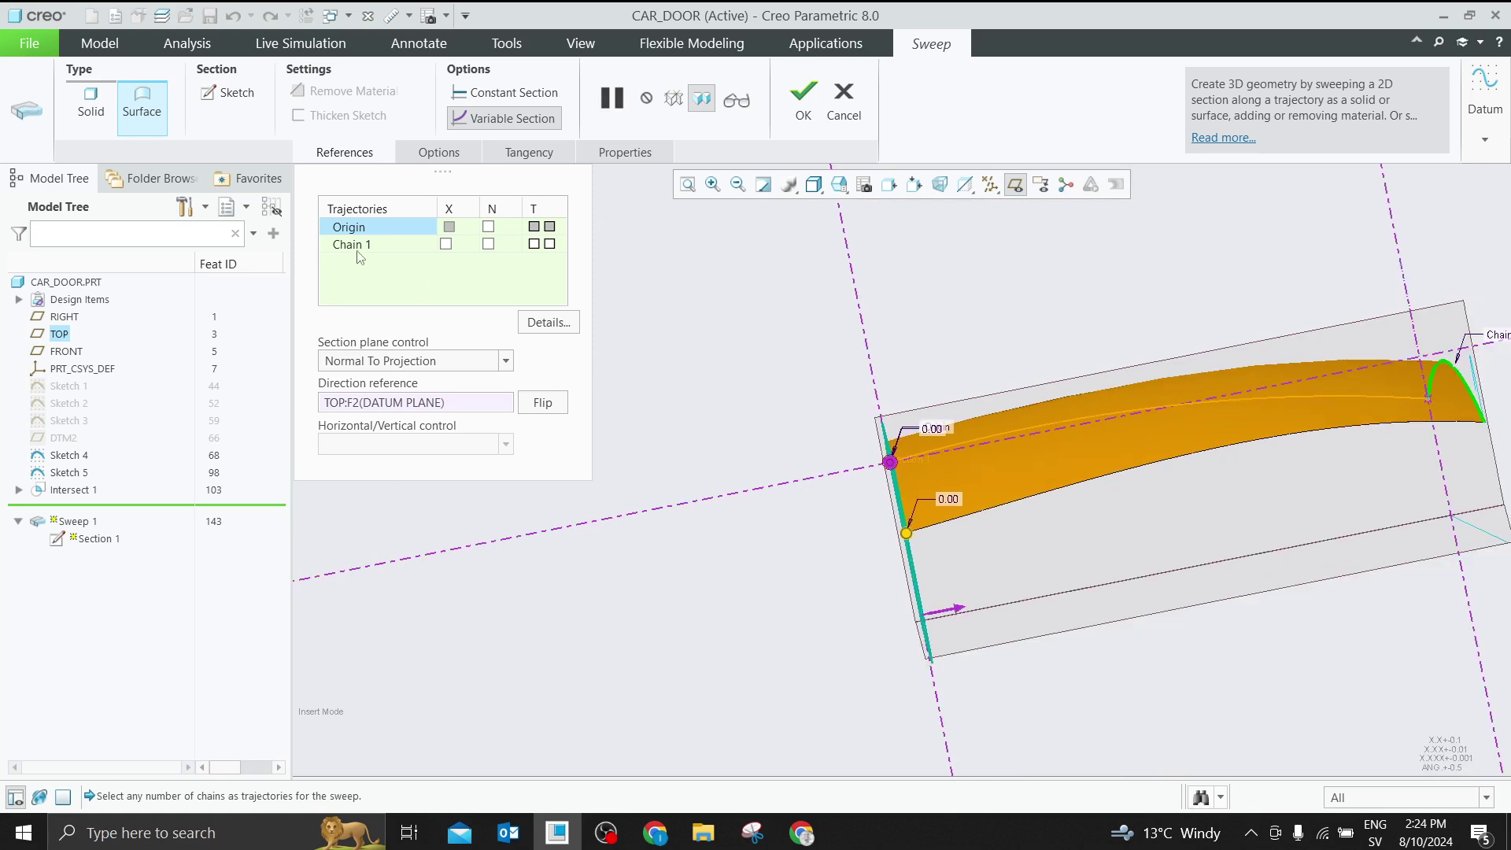
Select the Chain 1 trajectory, and examine how it and the Origin trajectory bound the swept surface
{"action": "left_click", "coordinate": [355, 245]}
{"action": "scroll", "coordinate": [1141, 380], "scroll_direction": "up", "scroll_amount": 2}
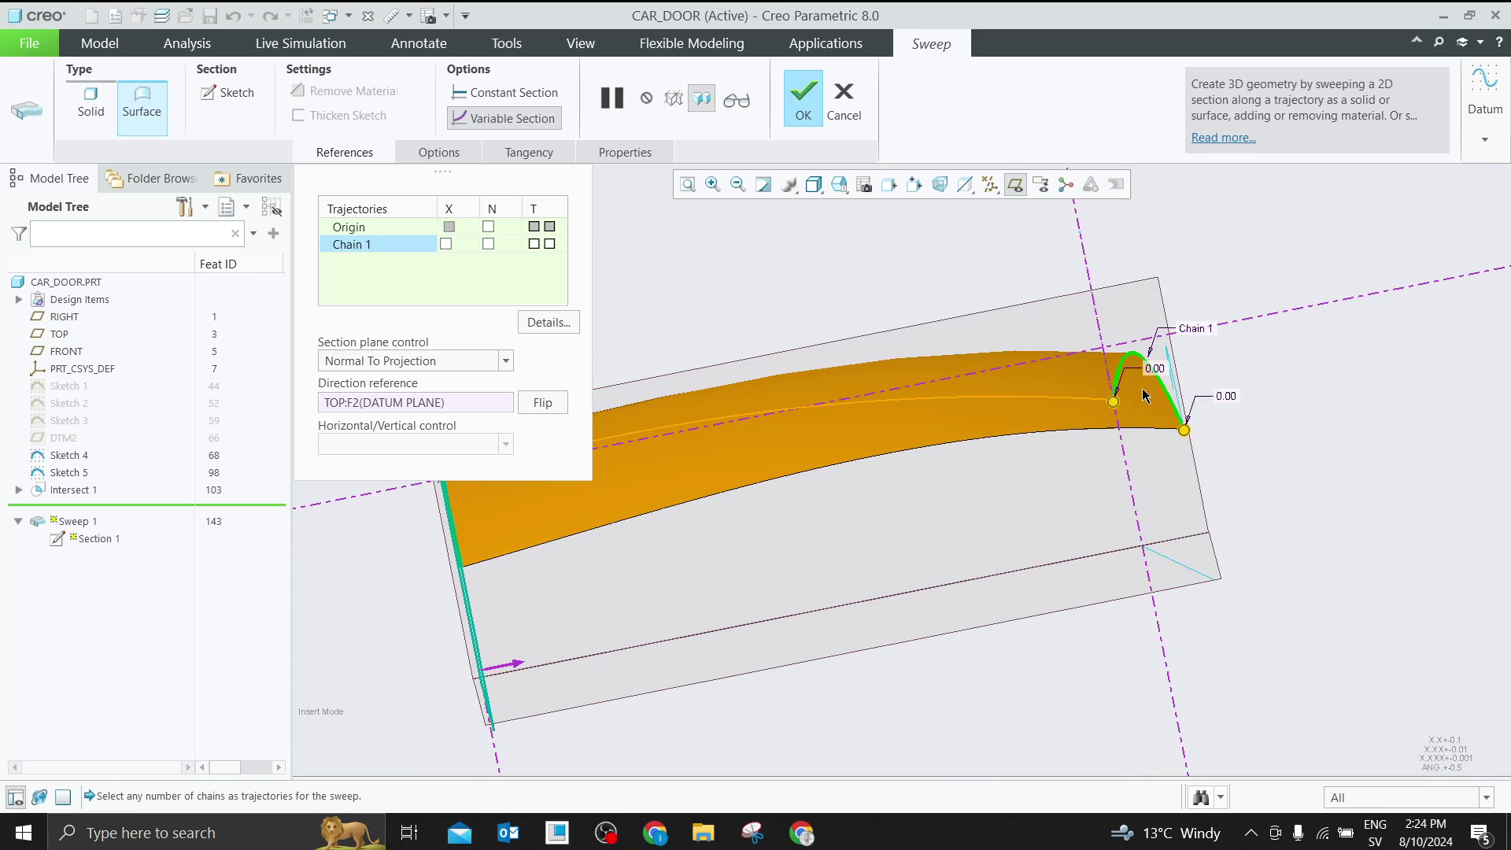
{"action": "left_click", "coordinate": [1166, 394], "text": "shift"}
{"action": "scroll", "coordinate": [1192, 351], "scroll_direction": "up", "scroll_amount": 3}
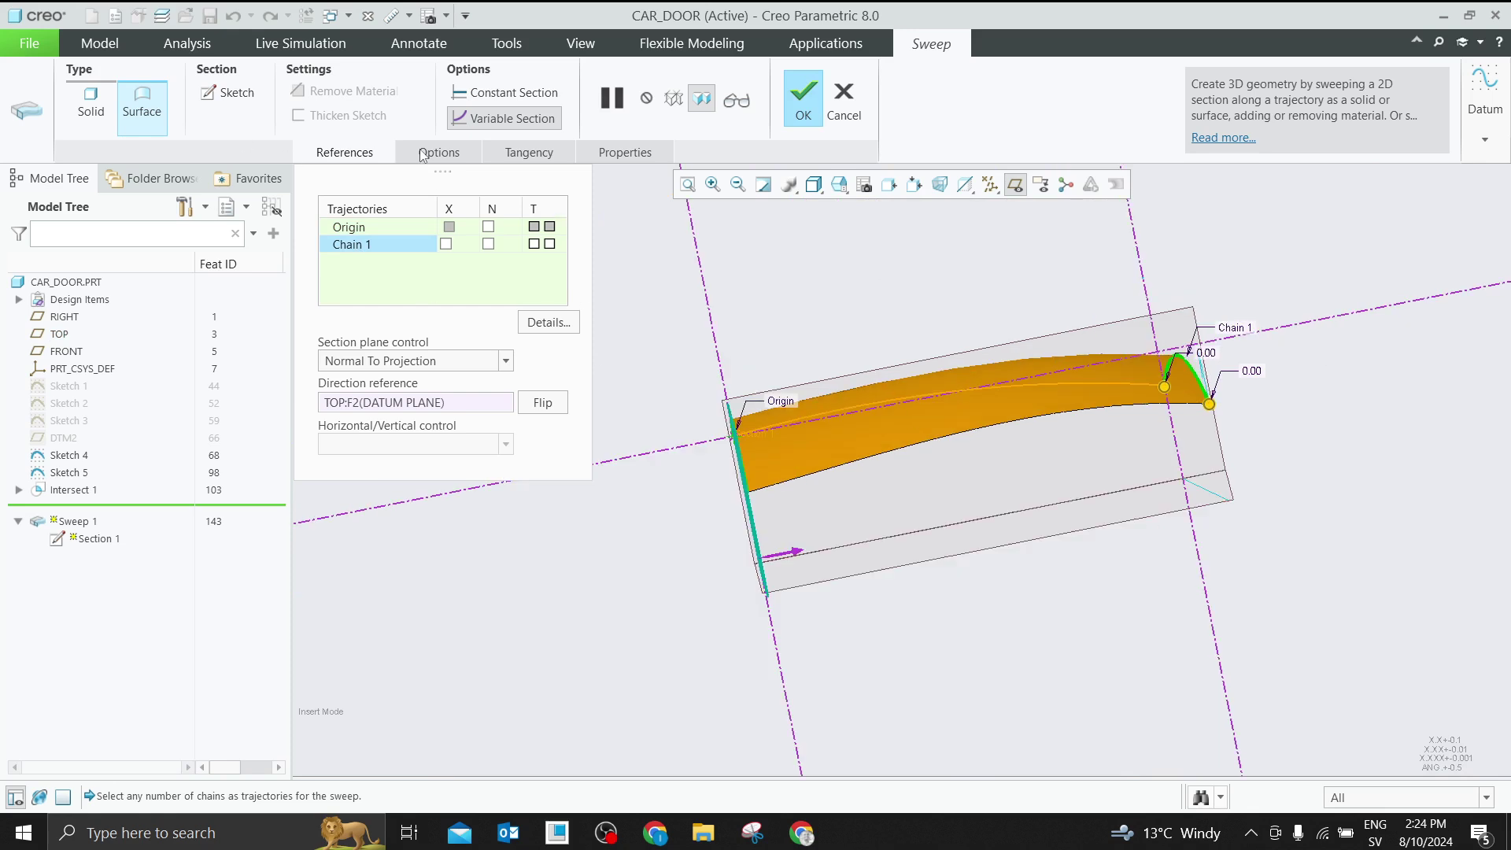
{"action": "middle_click_drag", "start_coordinate": [809, 409], "coordinate": [789, 446]}
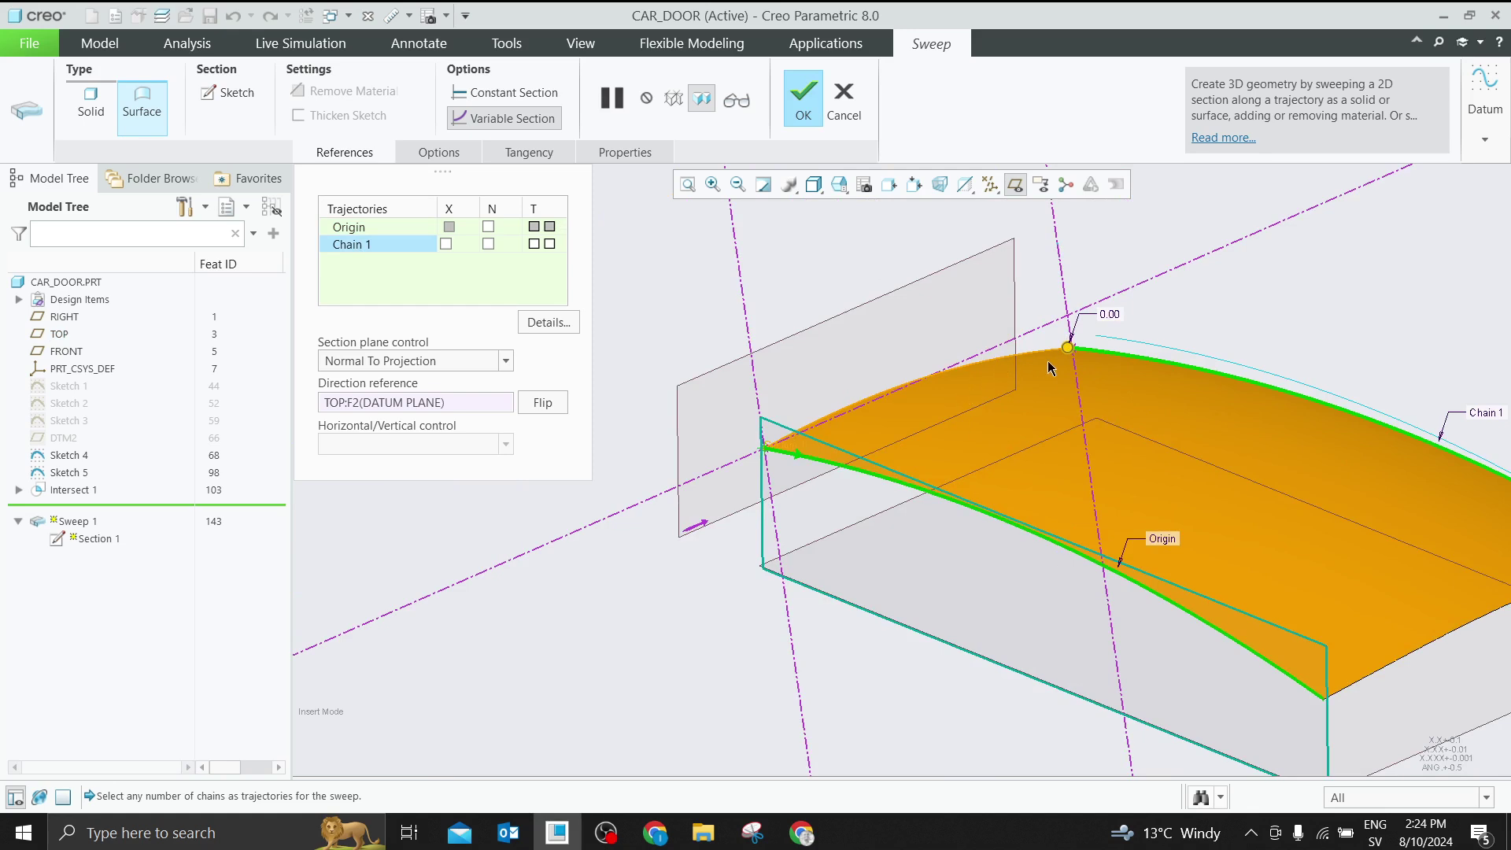
Compare the Constant Section option with Variable Section, and accept Sweep 1 with Variable Section
{"action": "left_click", "coordinate": [496, 93]}
{"action": "scroll", "coordinate": [925, 358], "scroll_direction": "down", "scroll_amount": 3}
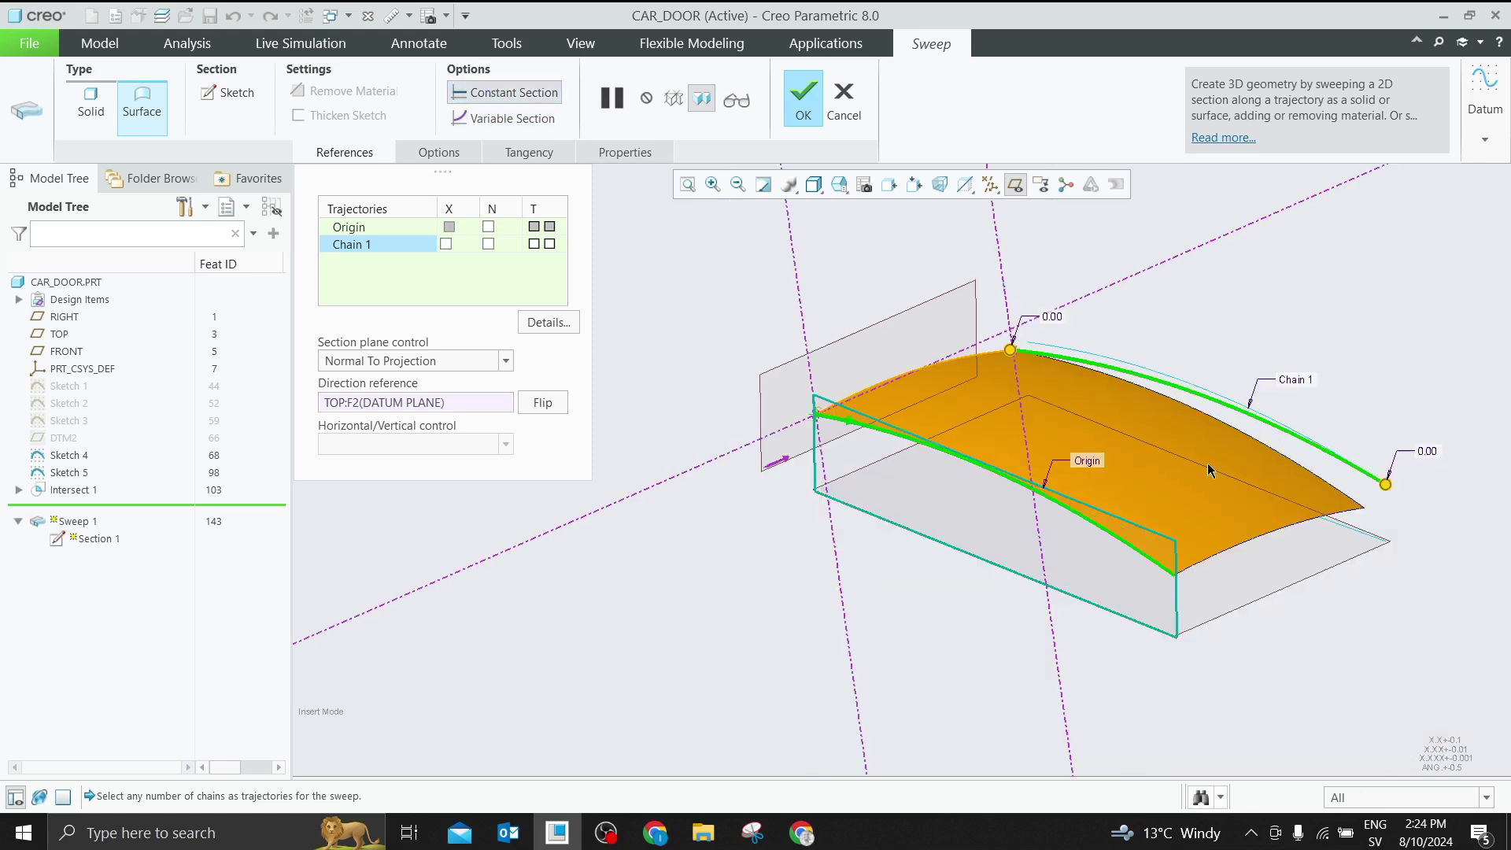
{"action": "scroll", "coordinate": [1080, 494], "scroll_direction": "up", "scroll_amount": 3}
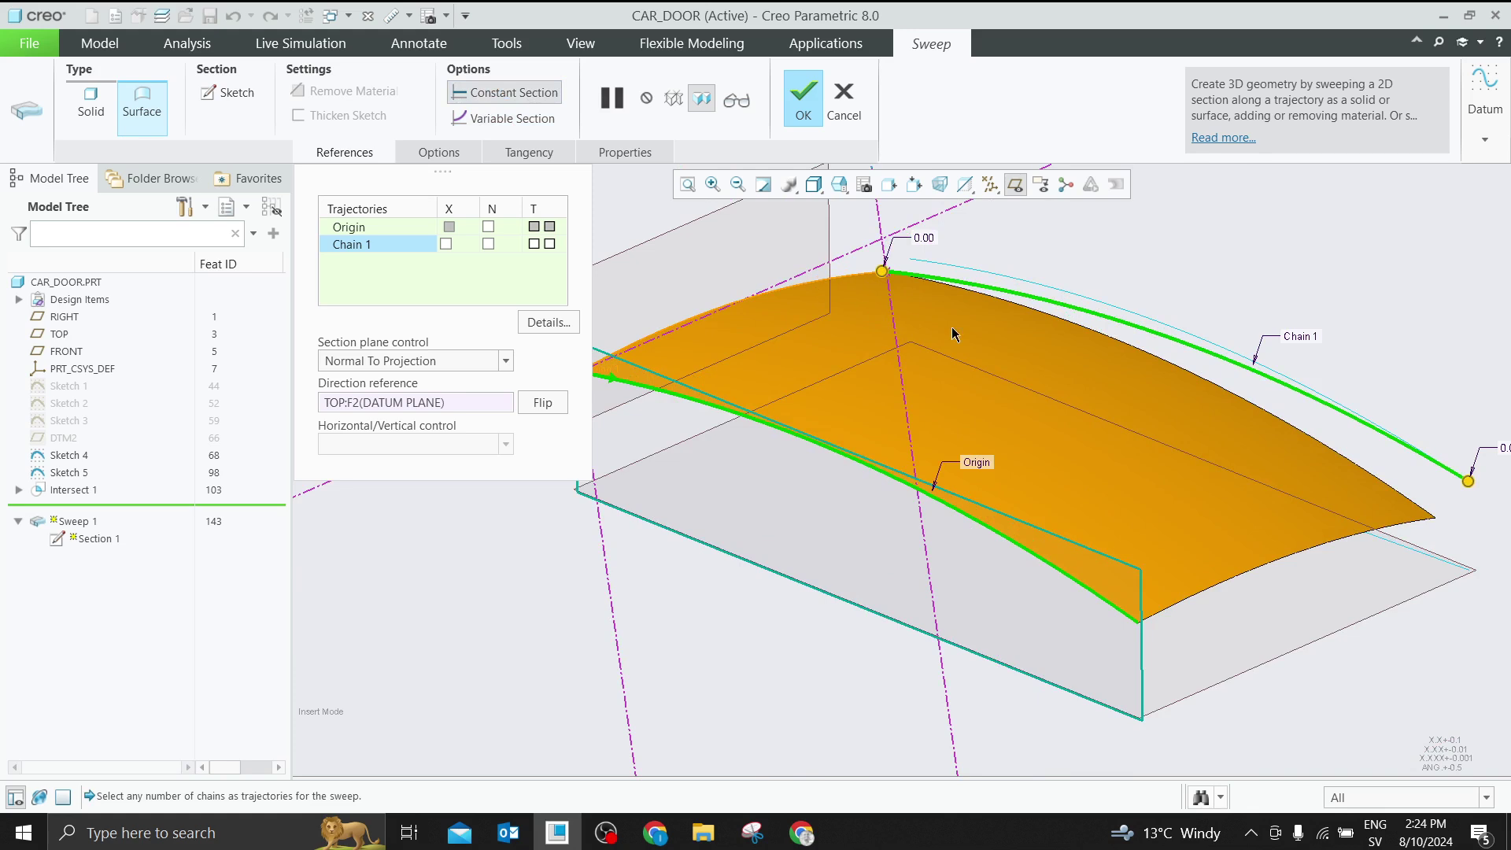
{"action": "left_click", "coordinate": [508, 119]}
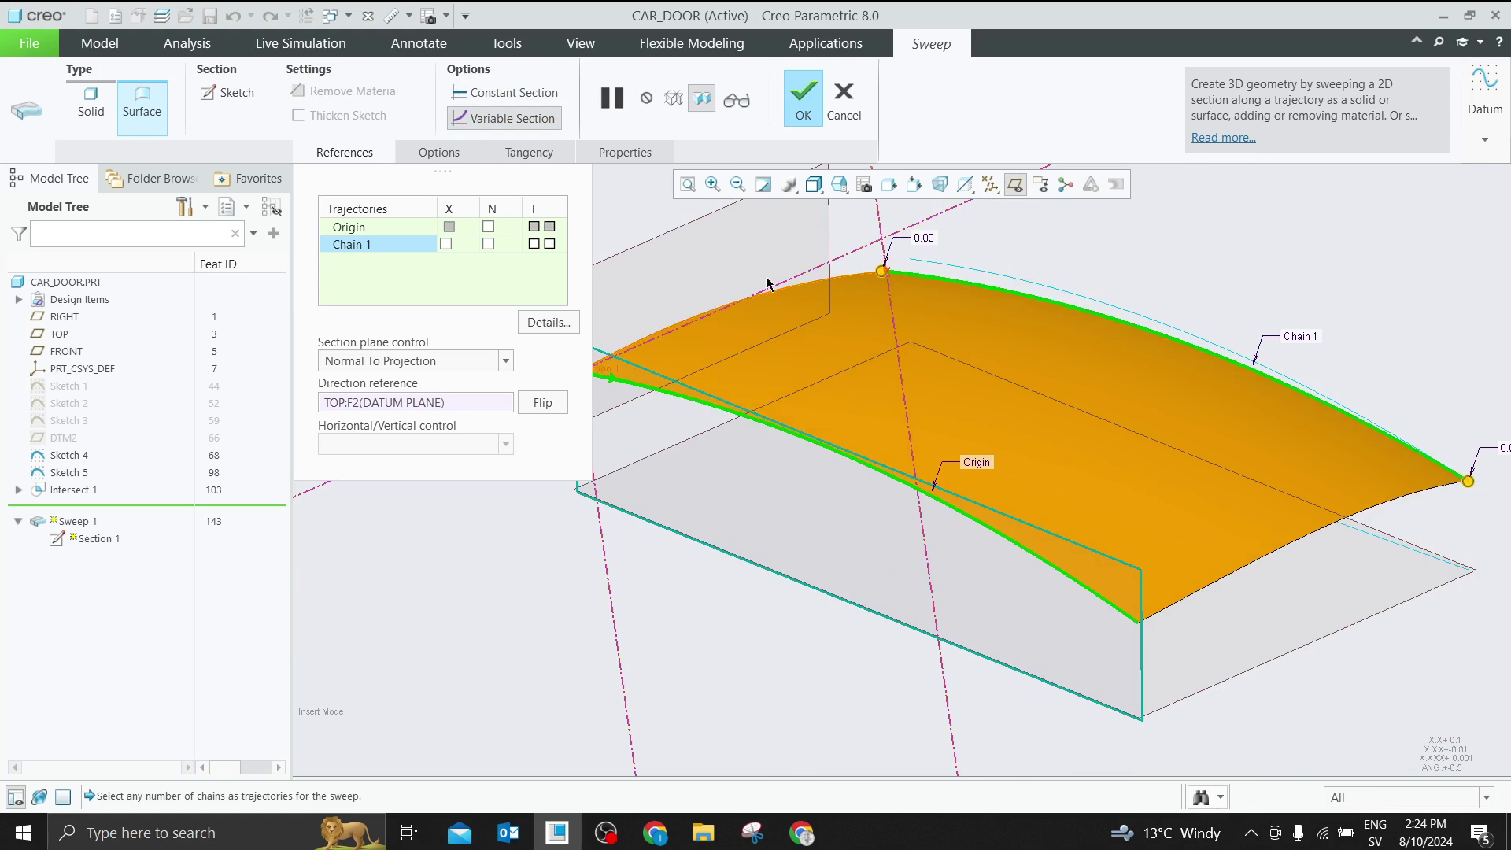
{"action": "left_click", "coordinate": [803, 98]}
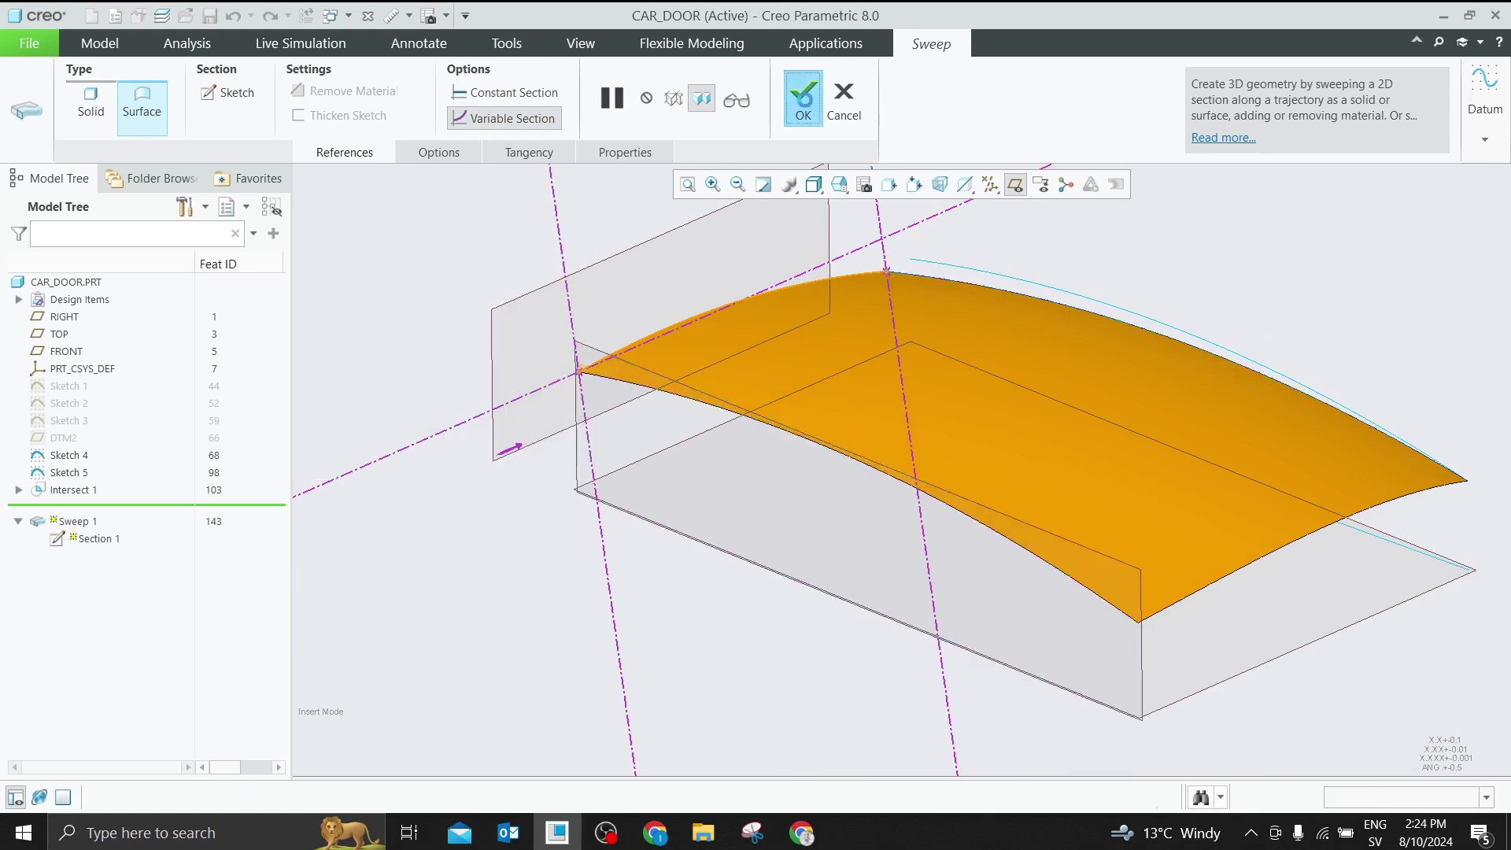
Roll the model forward to include Sketch 6, and turn off the datum plane display
{"action": "left_click_drag", "start_coordinate": [137, 527], "coordinate": [137, 543]}
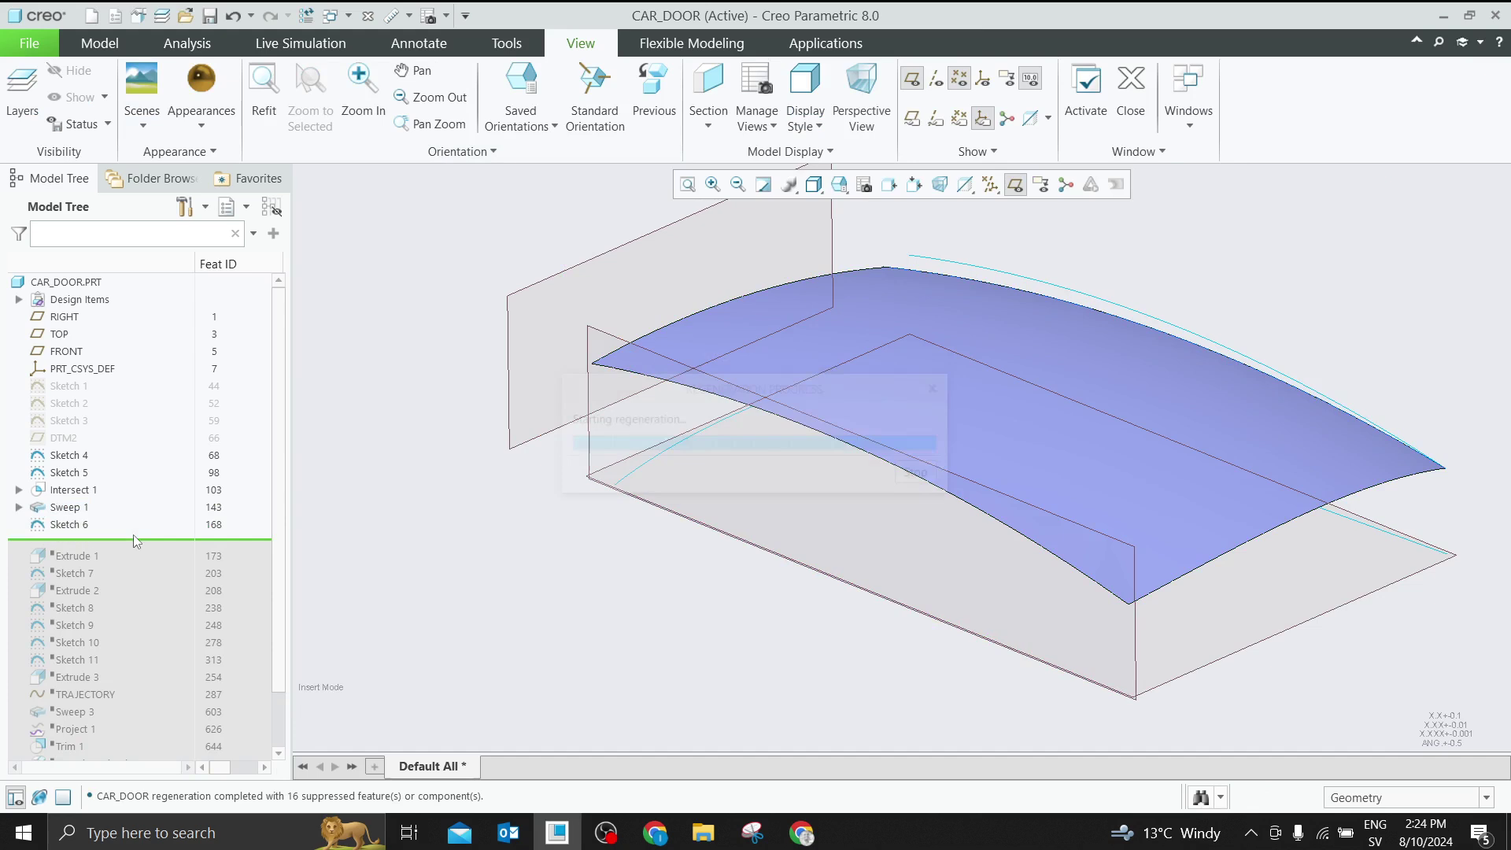
{"action": "left_click", "coordinate": [1016, 185]}
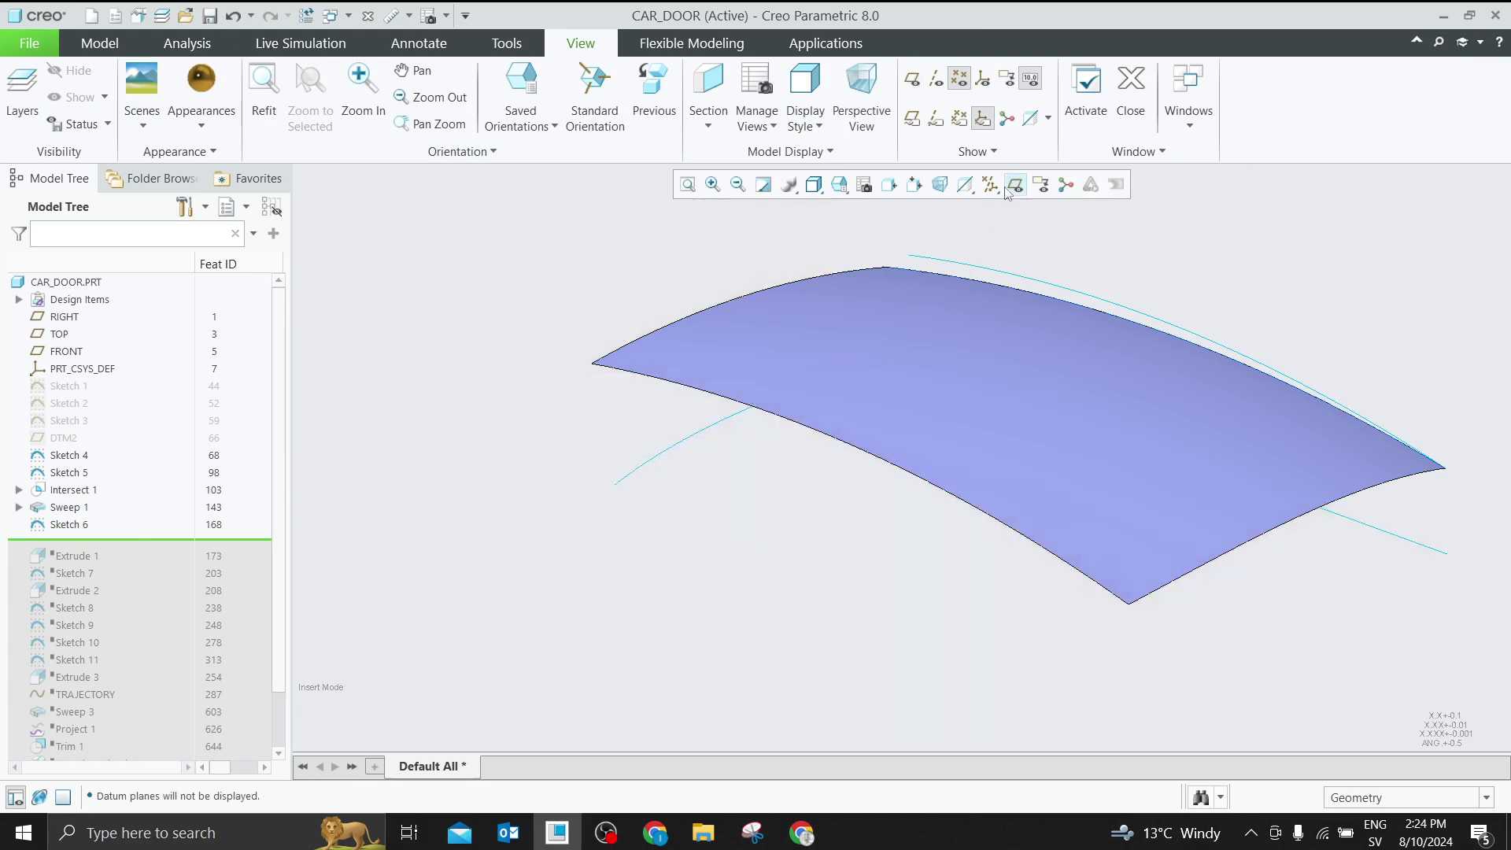
{"action": "mouse_move", "coordinate": [765, 277]}
{"action": "middle_mouse_down"}
{"action": "mouse_move", "coordinate": [678, 309]}
{"action": "mouse_move", "coordinate": [755, 268]}
{"action": "mouse_move", "coordinate": [693, 291]}
{"action": "middle_mouse_up"}
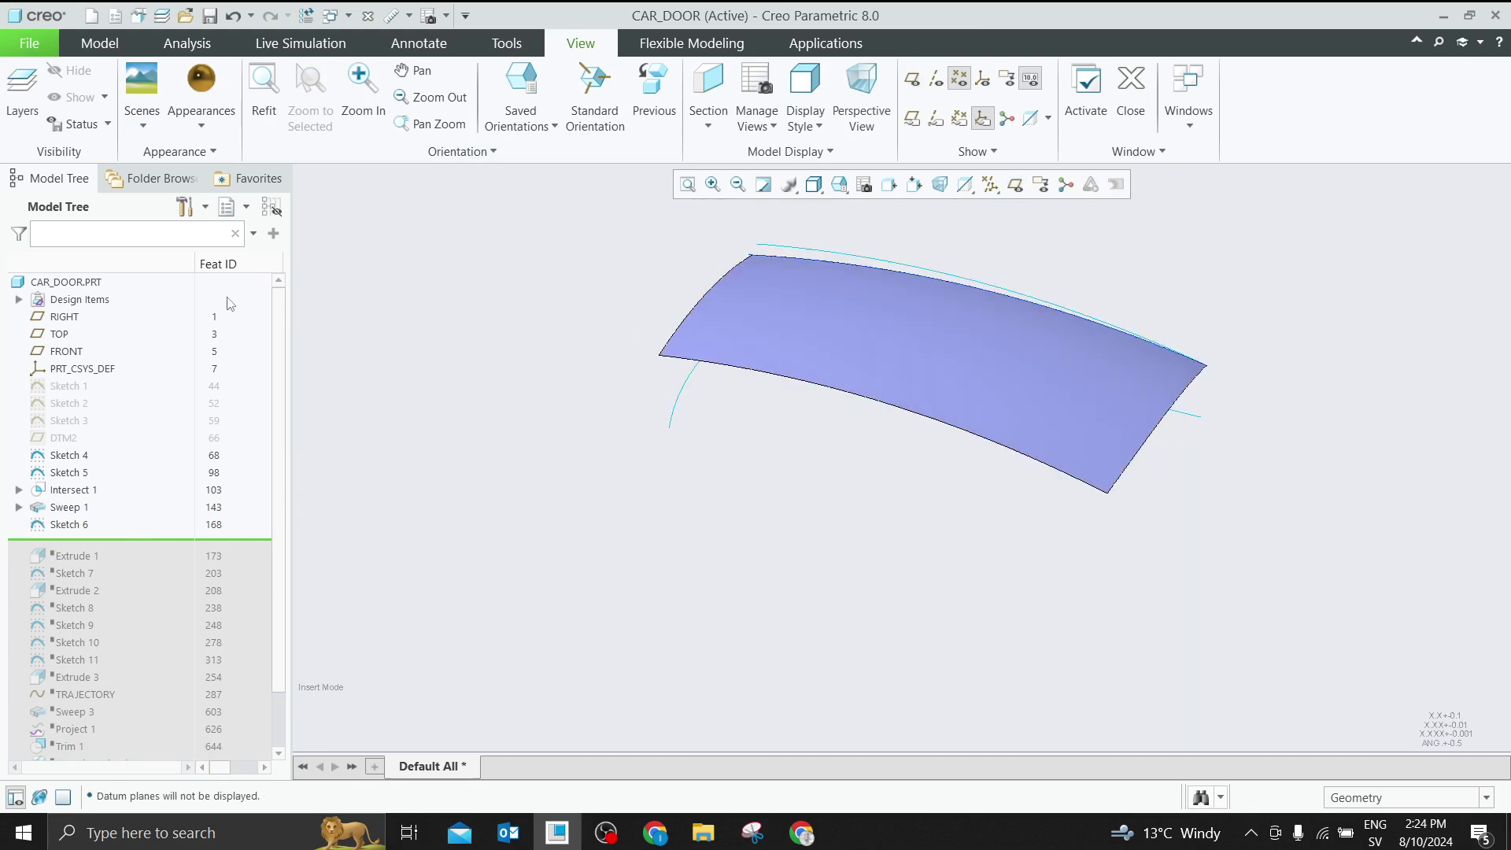
Hide Sketch 4 and Sketch 5, leaving Sketch 6 shown with the swept surface
{"action": "left_click", "coordinate": [68, 456]}
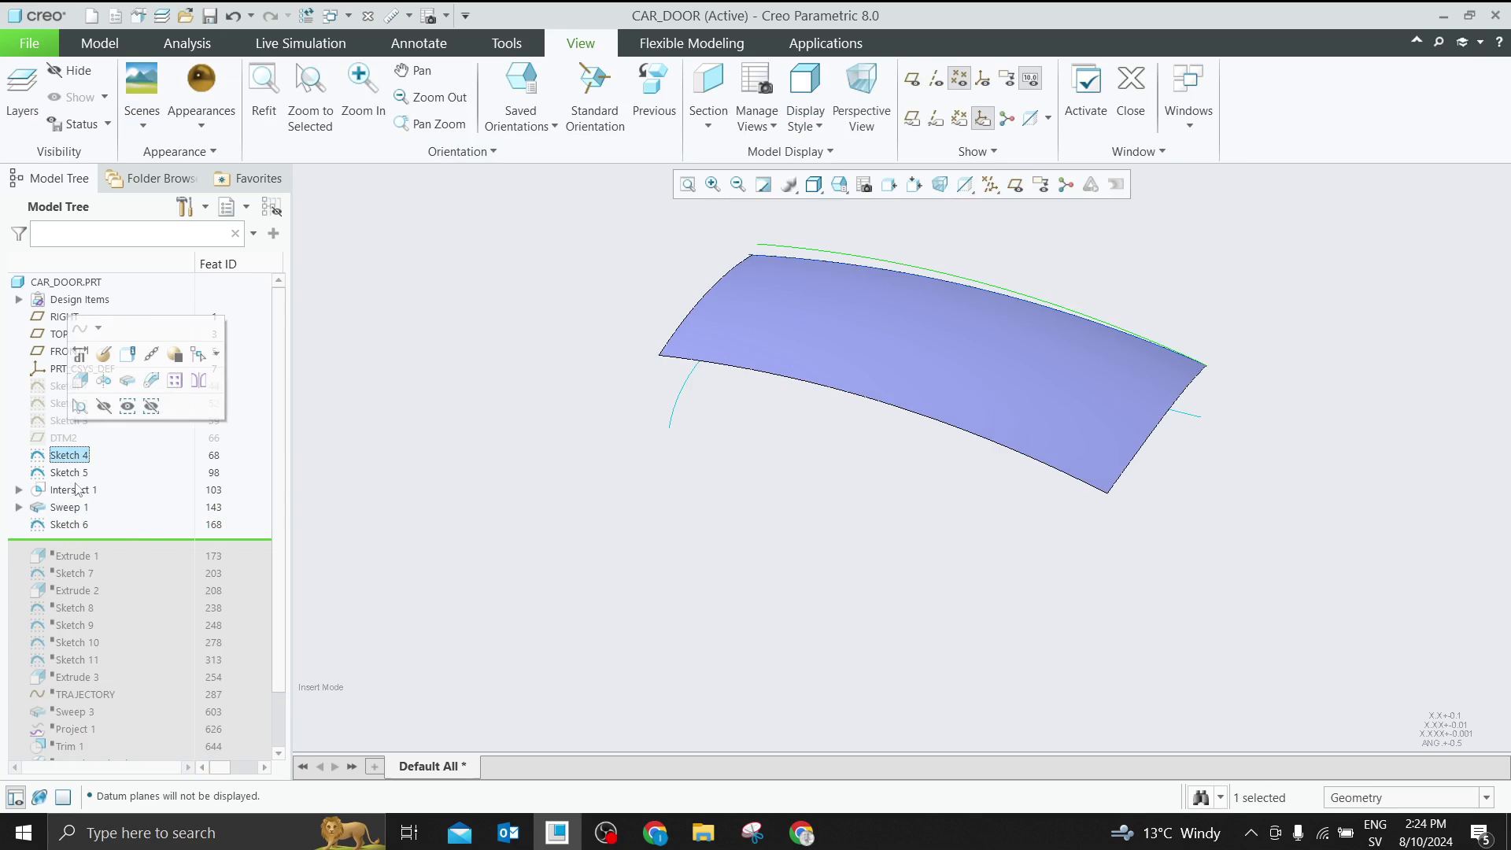
{"action": "left_click", "coordinate": [71, 473], "text": "ctrl"}
{"action": "left_click", "coordinate": [107, 418]}
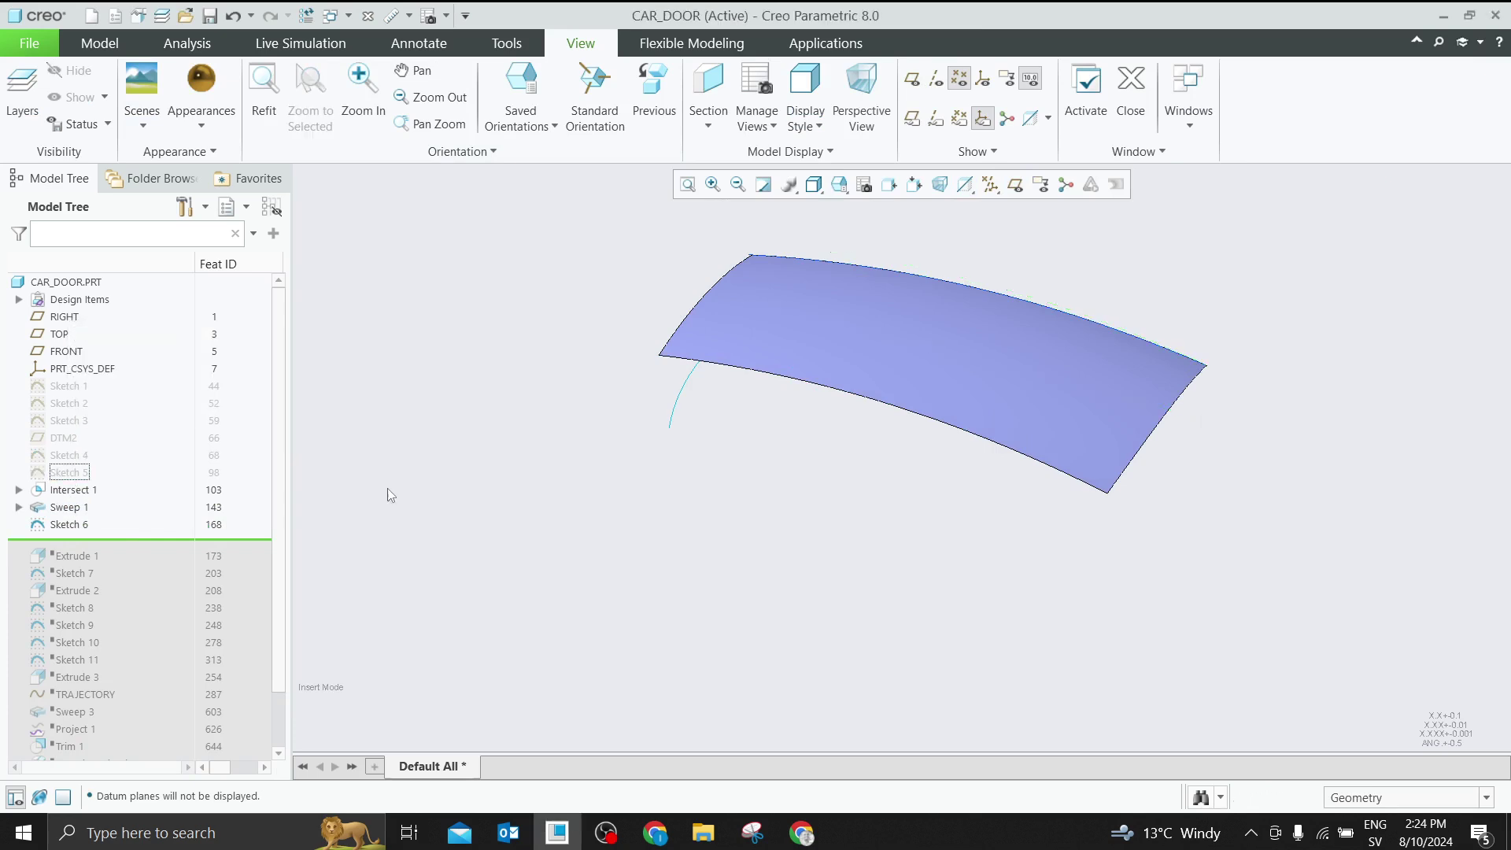
Hide Intersect 1, and examine Sketch 6 relative to the swept surface
{"action": "left_click", "coordinate": [81, 493]}
{"action": "left_click", "coordinate": [107, 441]}
{"action": "left_click", "coordinate": [71, 525]}
{"action": "left_click", "coordinate": [516, 455]}
{"action": "mouse_move", "coordinate": [516, 456]}
{"action": "middle_mouse_down"}
{"action": "mouse_move", "coordinate": [533, 422]}
{"action": "mouse_move", "coordinate": [567, 472]}
{"action": "mouse_move", "coordinate": [580, 453]}
{"action": "middle_mouse_up"}
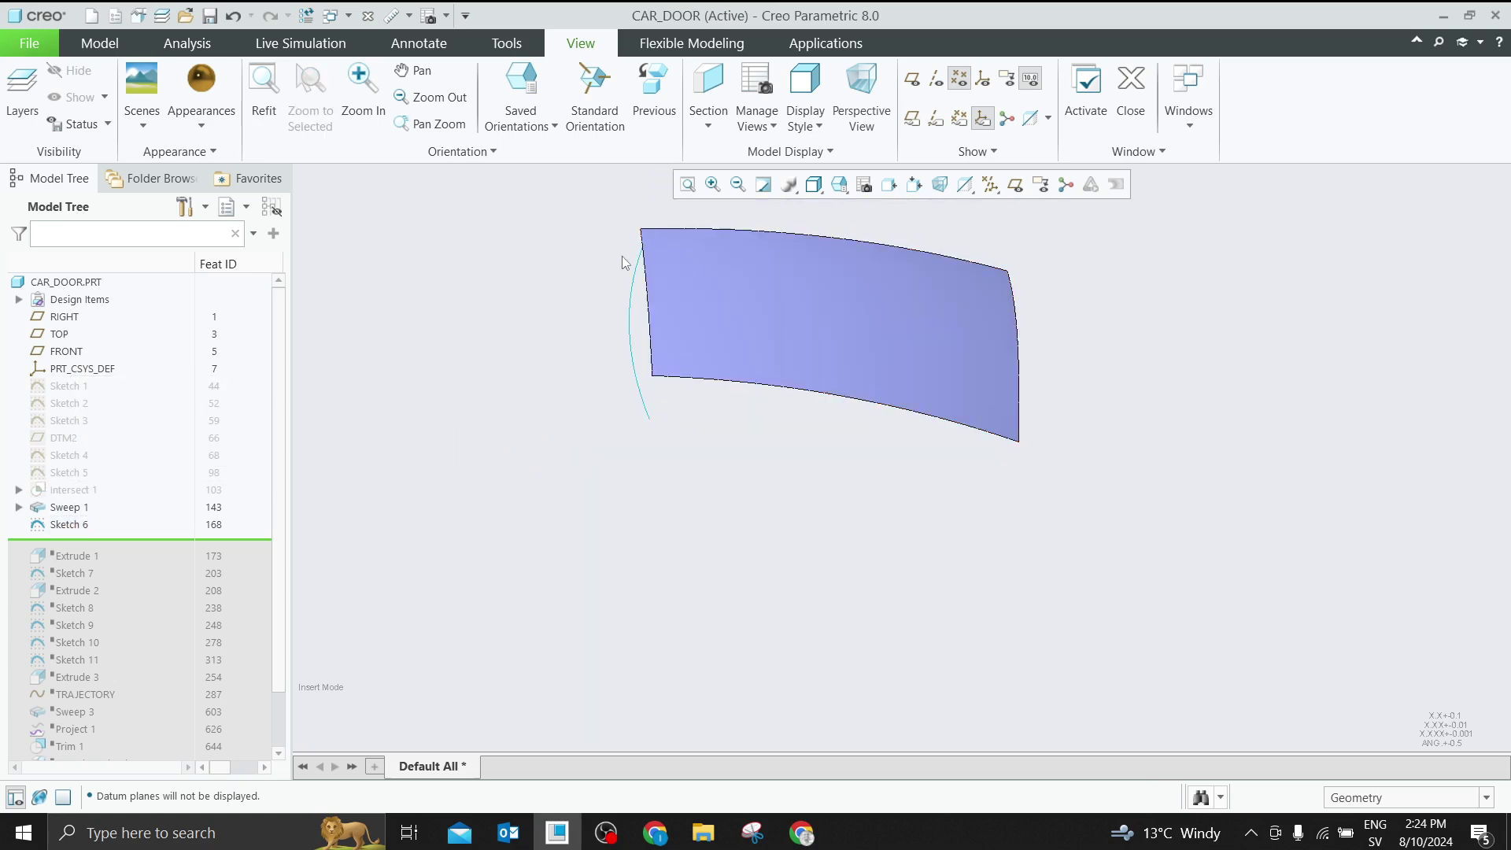
Roll the model forward to include Extrude 1 through Sketch 8, and examine Extrude 2 and Sketch 8 against the door surface
{"action": "mouse_move", "coordinate": [92, 542]}
{"action": "left_mouse_down"}
{"action": "mouse_move", "coordinate": [79, 576]}
{"action": "mouse_move", "coordinate": [137, 594]}
{"action": "left_mouse_up"}
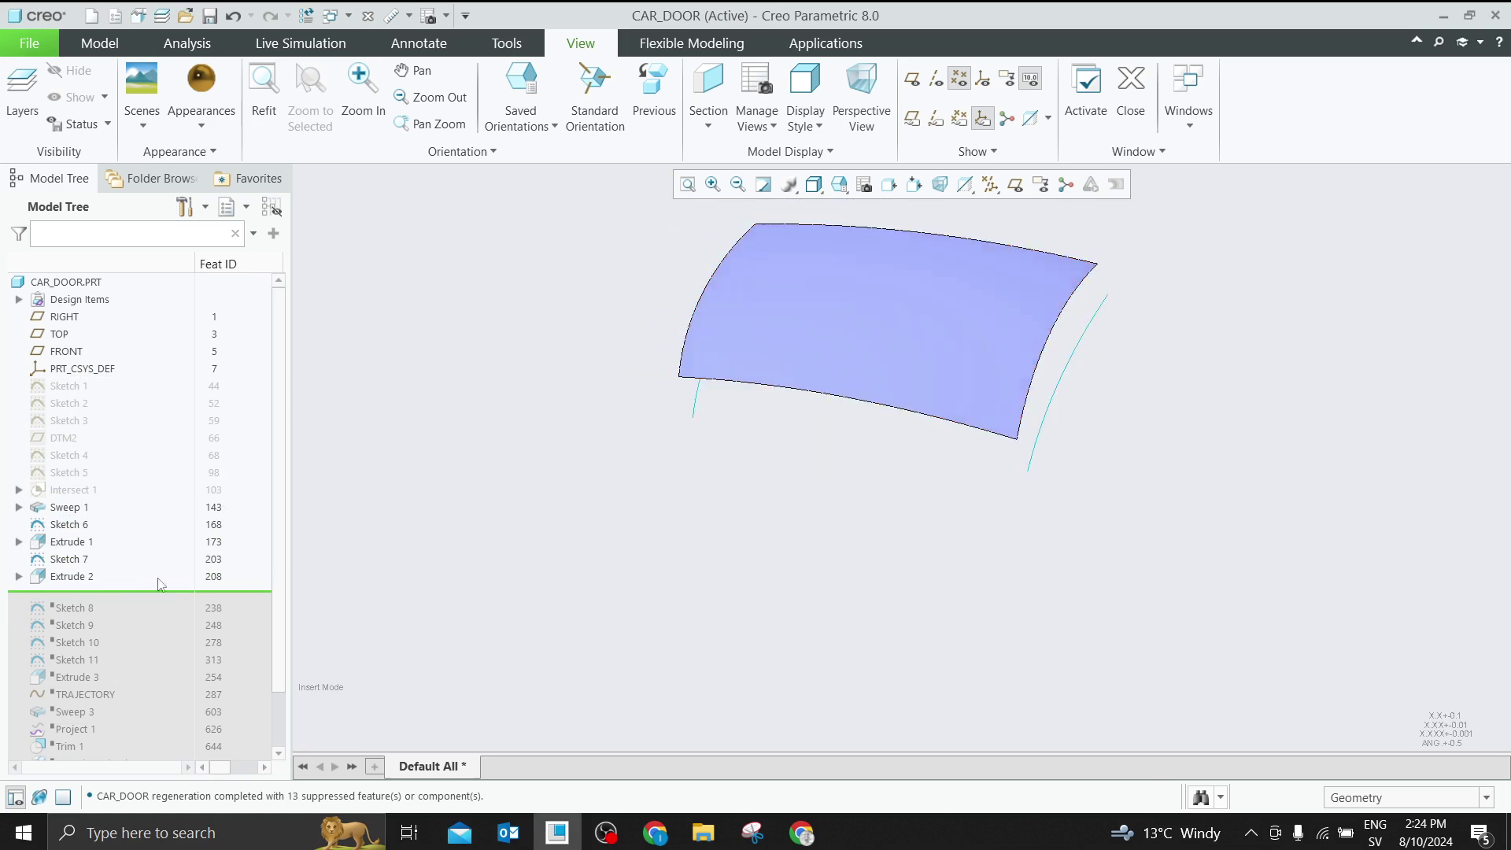
{"action": "left_click_drag", "start_coordinate": [141, 597], "coordinate": [139, 612]}
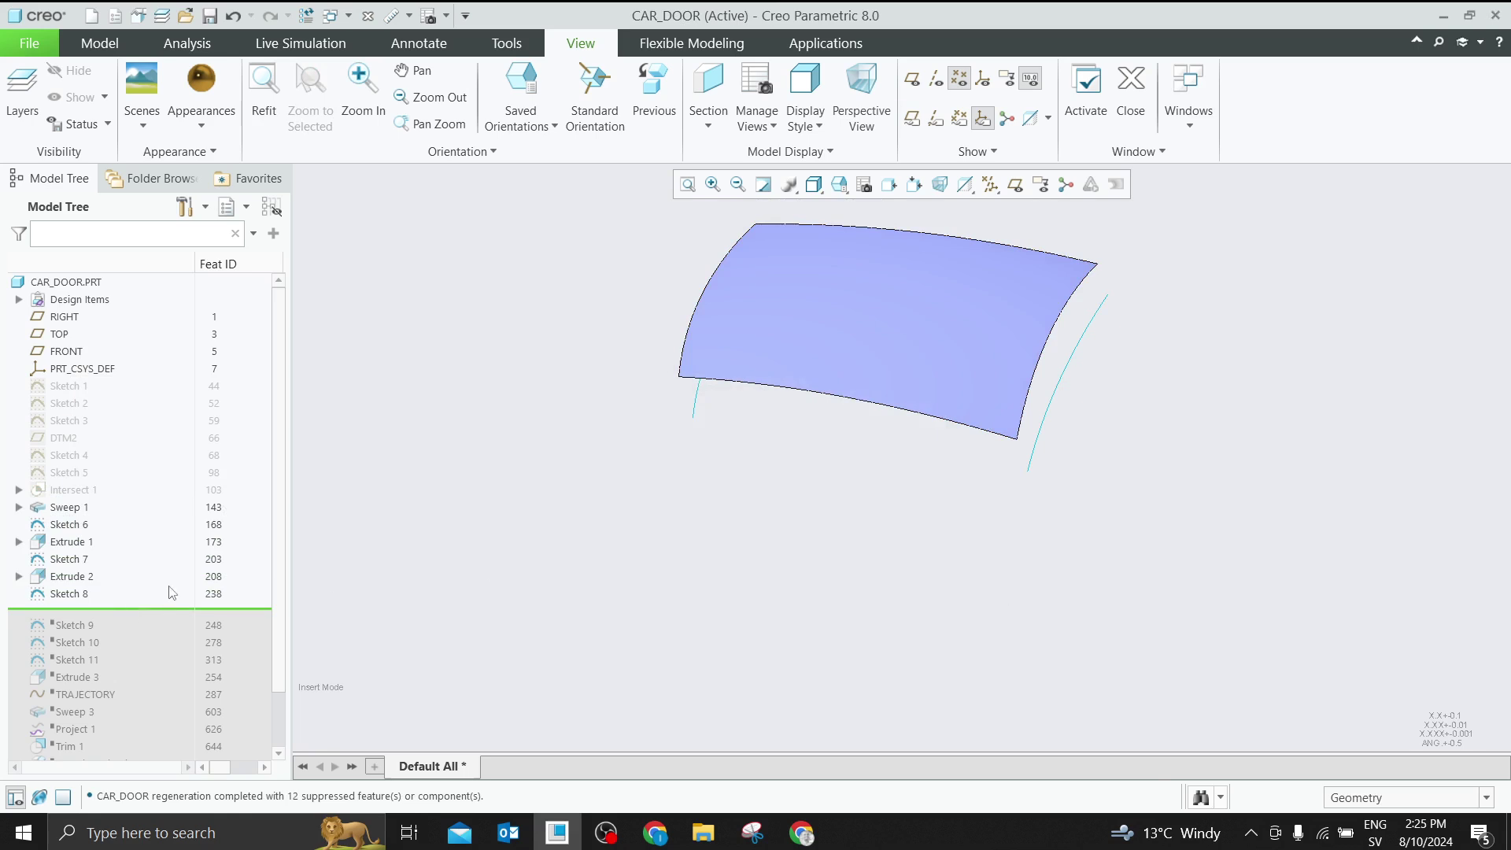
{"action": "left_click", "coordinate": [76, 582]}
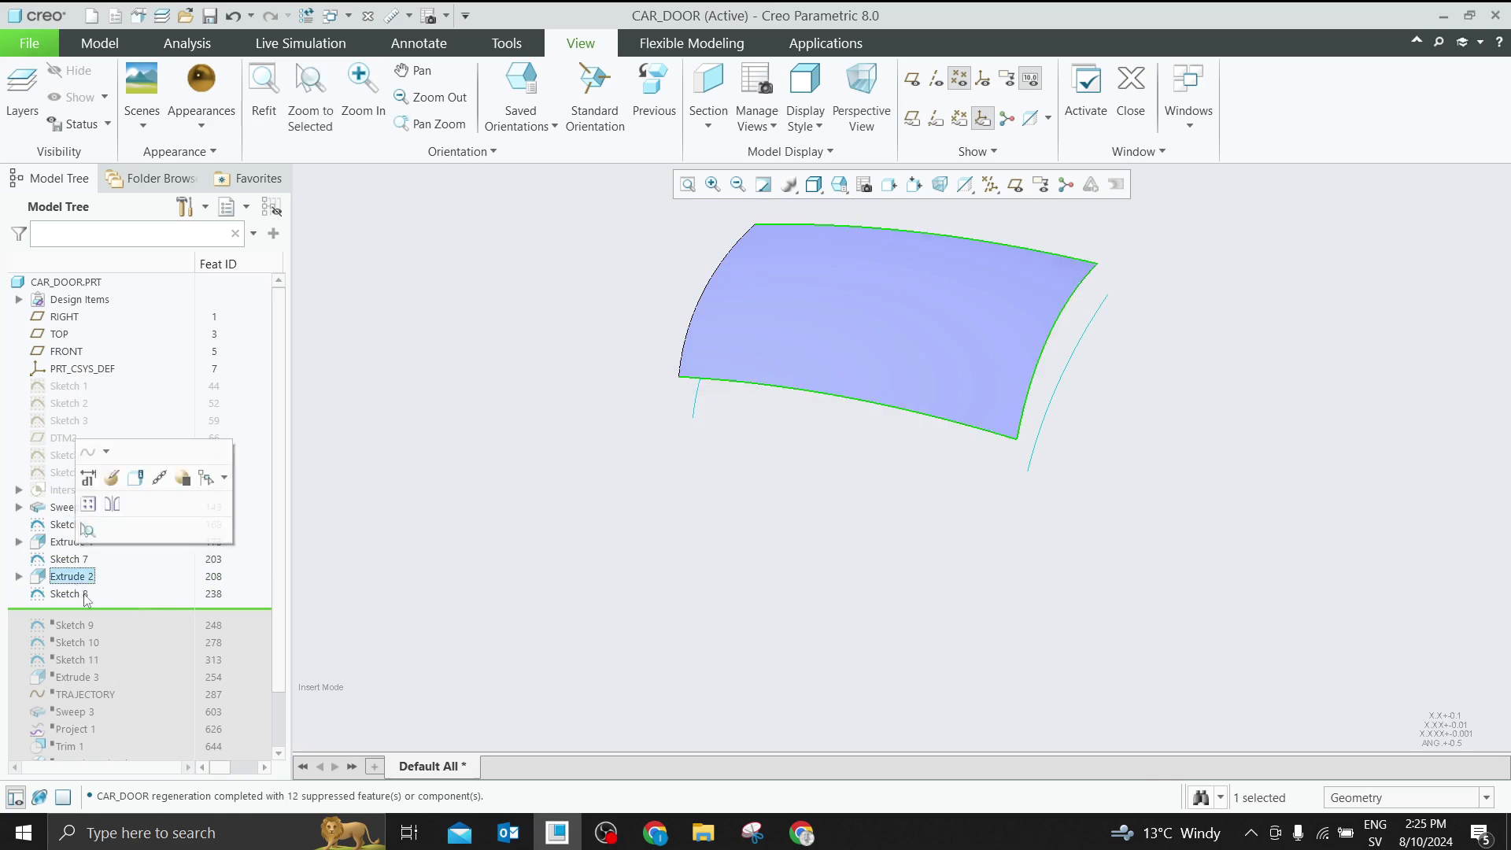
{"action": "left_click", "coordinate": [78, 598]}
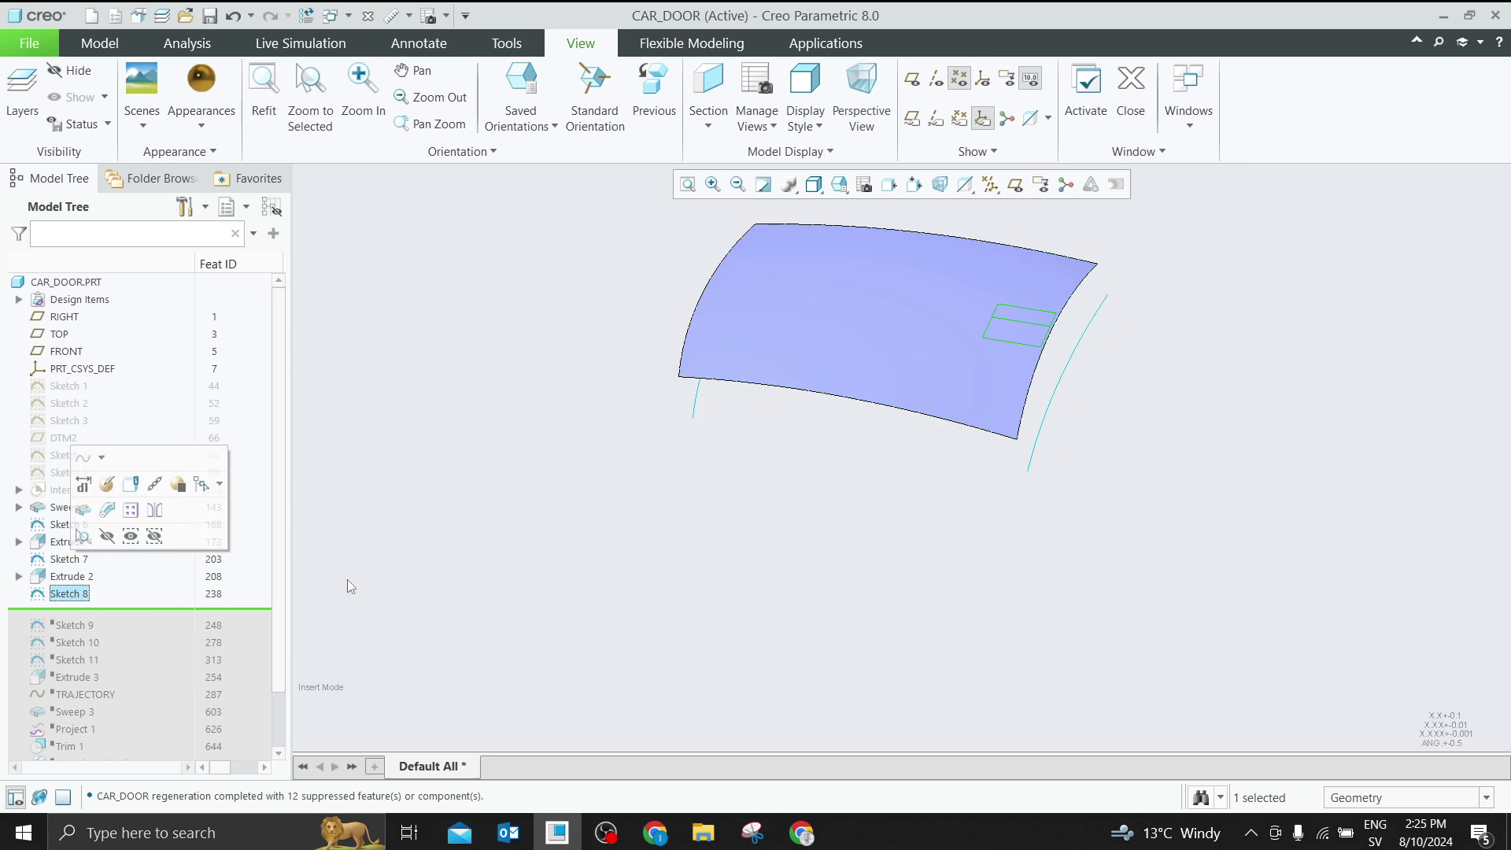
{"action": "left_click", "coordinate": [352, 589]}
{"action": "left_click", "coordinate": [82, 594]}
{"action": "mouse_move", "coordinate": [900, 341]}
{"action": "middle_mouse_down"}
{"action": "mouse_move", "coordinate": [1066, 313]}
{"action": "mouse_move", "coordinate": [1267, 374]}
{"action": "middle_mouse_up"}
{"action": "left_click", "coordinate": [1257, 357]}
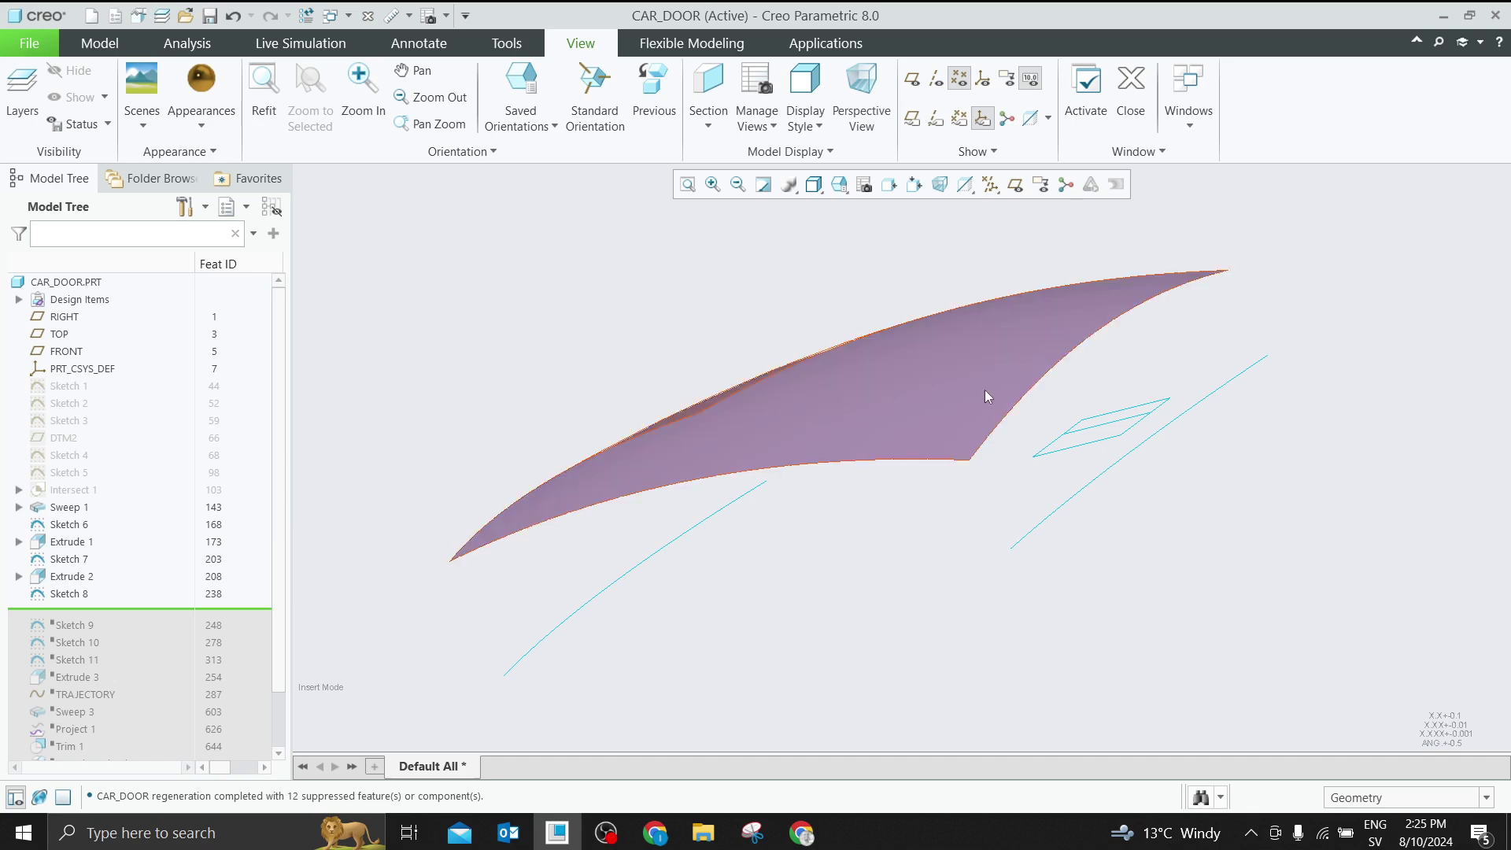
Open Sketch 8 for editing, move its 165 and 115 dimensions to clearer positions around the rectangle, and accept the sketch
{"action": "left_click", "coordinate": [70, 594]}
{"action": "left_click", "coordinate": [82, 485]}
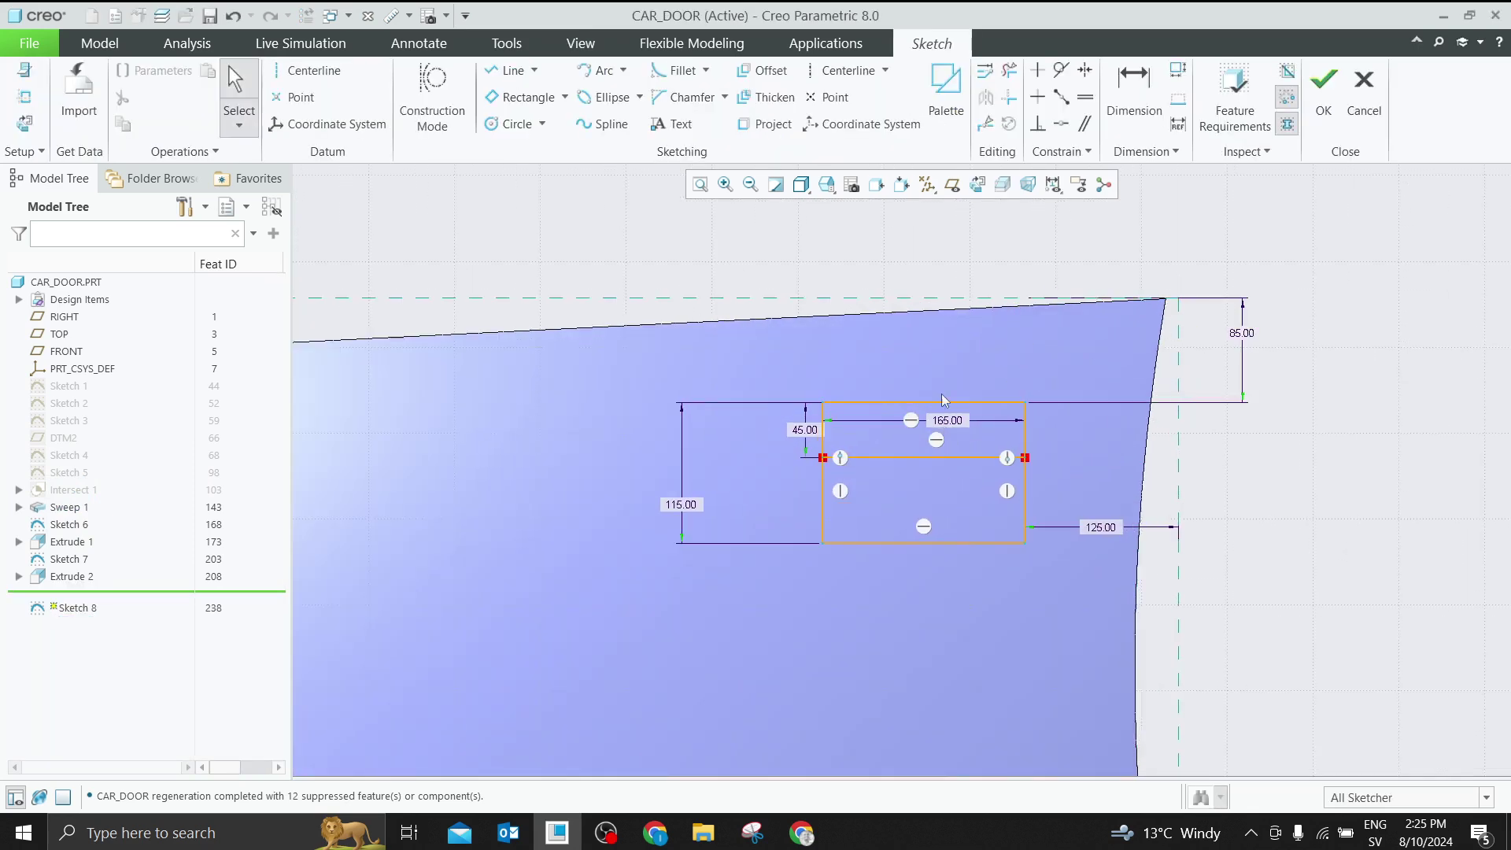
{"action": "left_click_drag", "start_coordinate": [947, 422], "coordinate": [951, 375]}
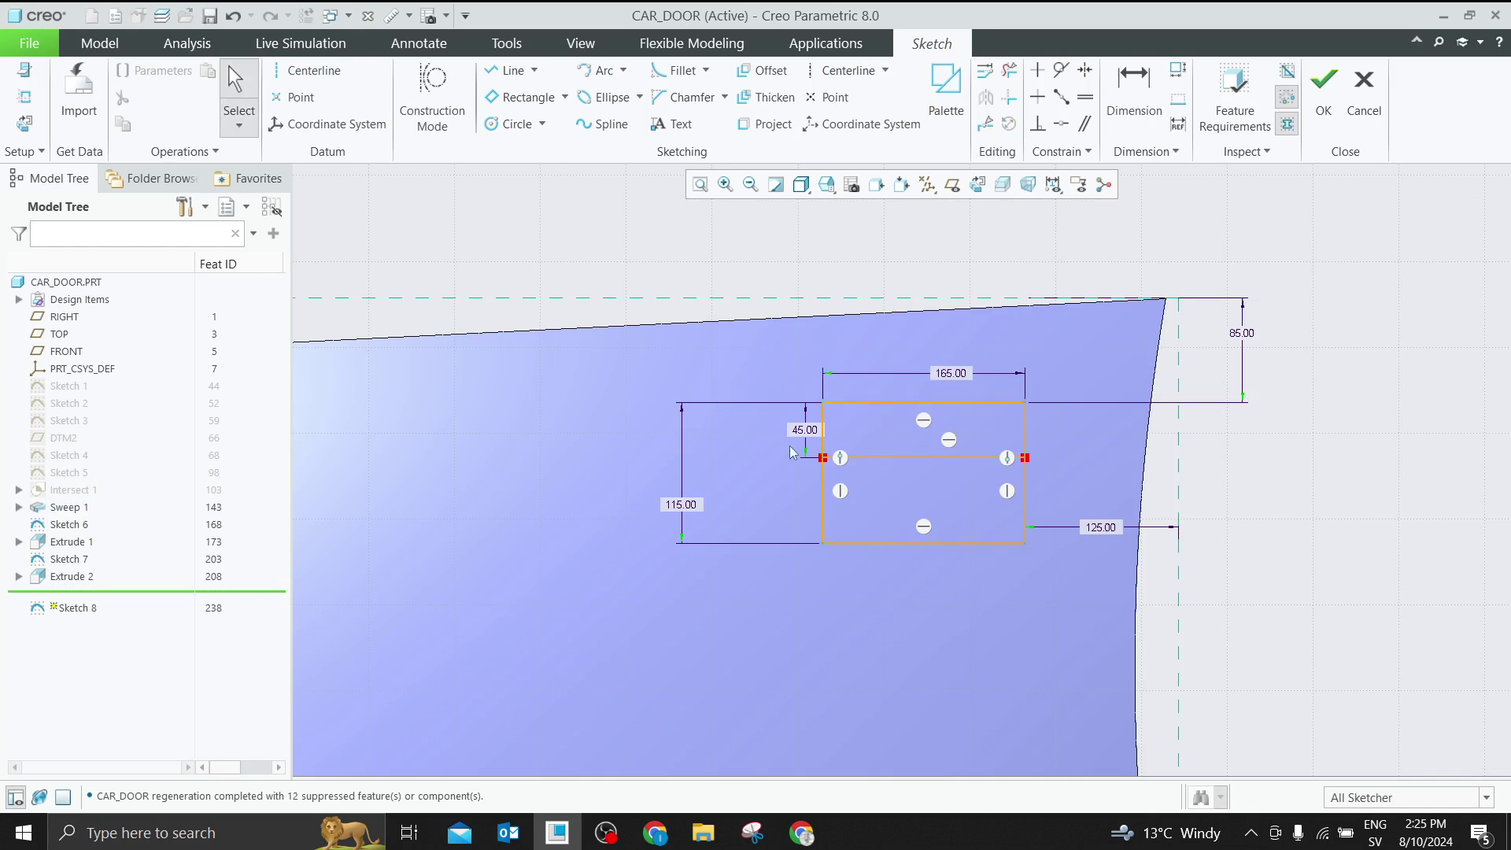
{"action": "scroll", "coordinate": [763, 462], "scroll_direction": "down", "scroll_amount": 3}
{"action": "left_click_drag", "start_coordinate": [650, 532], "coordinate": [764, 472]}
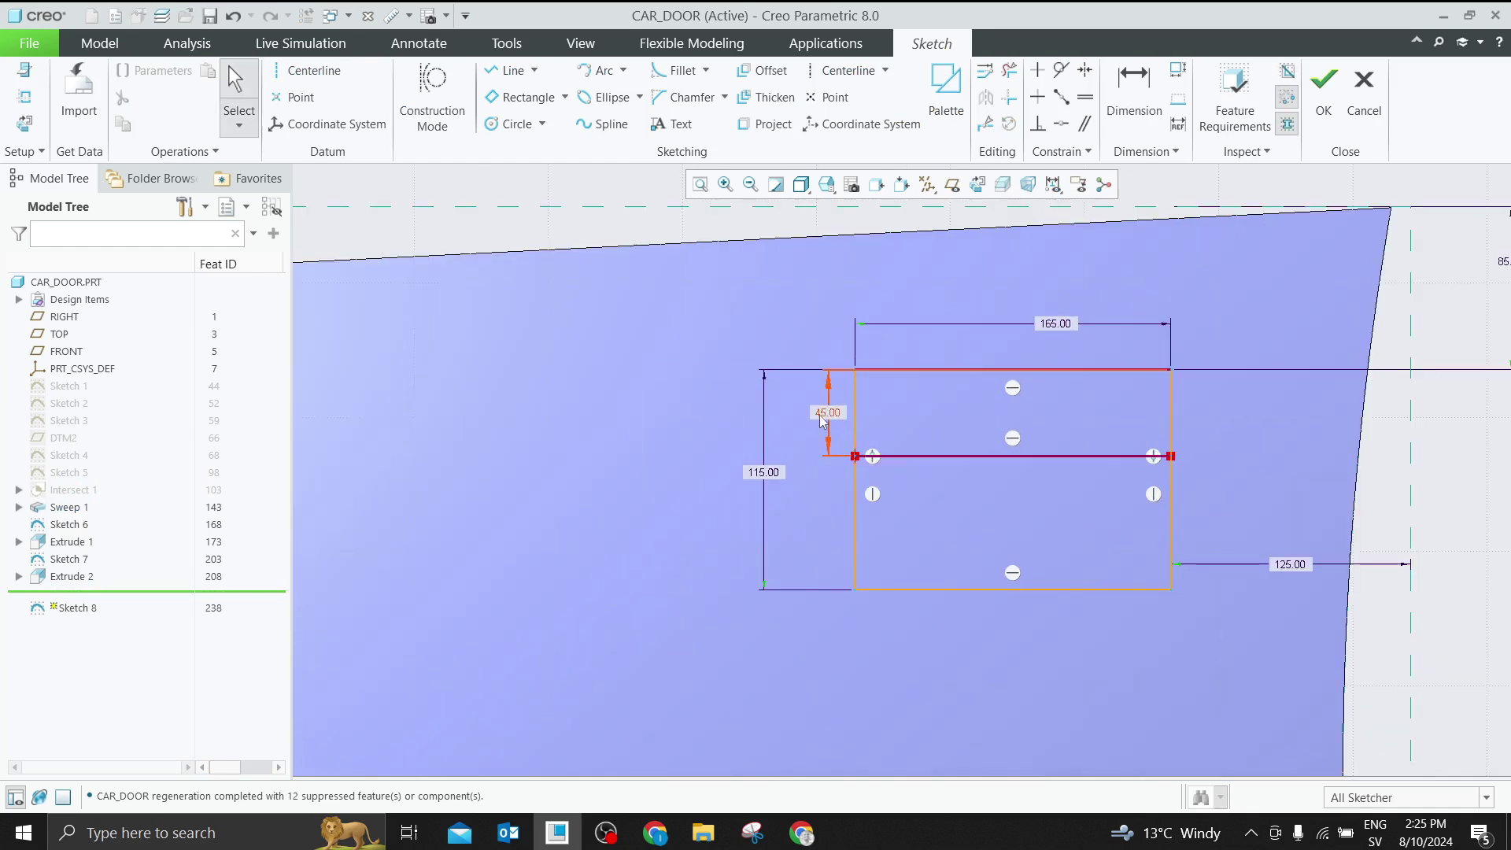
{"action": "scroll", "coordinate": [842, 447], "scroll_direction": "up", "scroll_amount": 2}
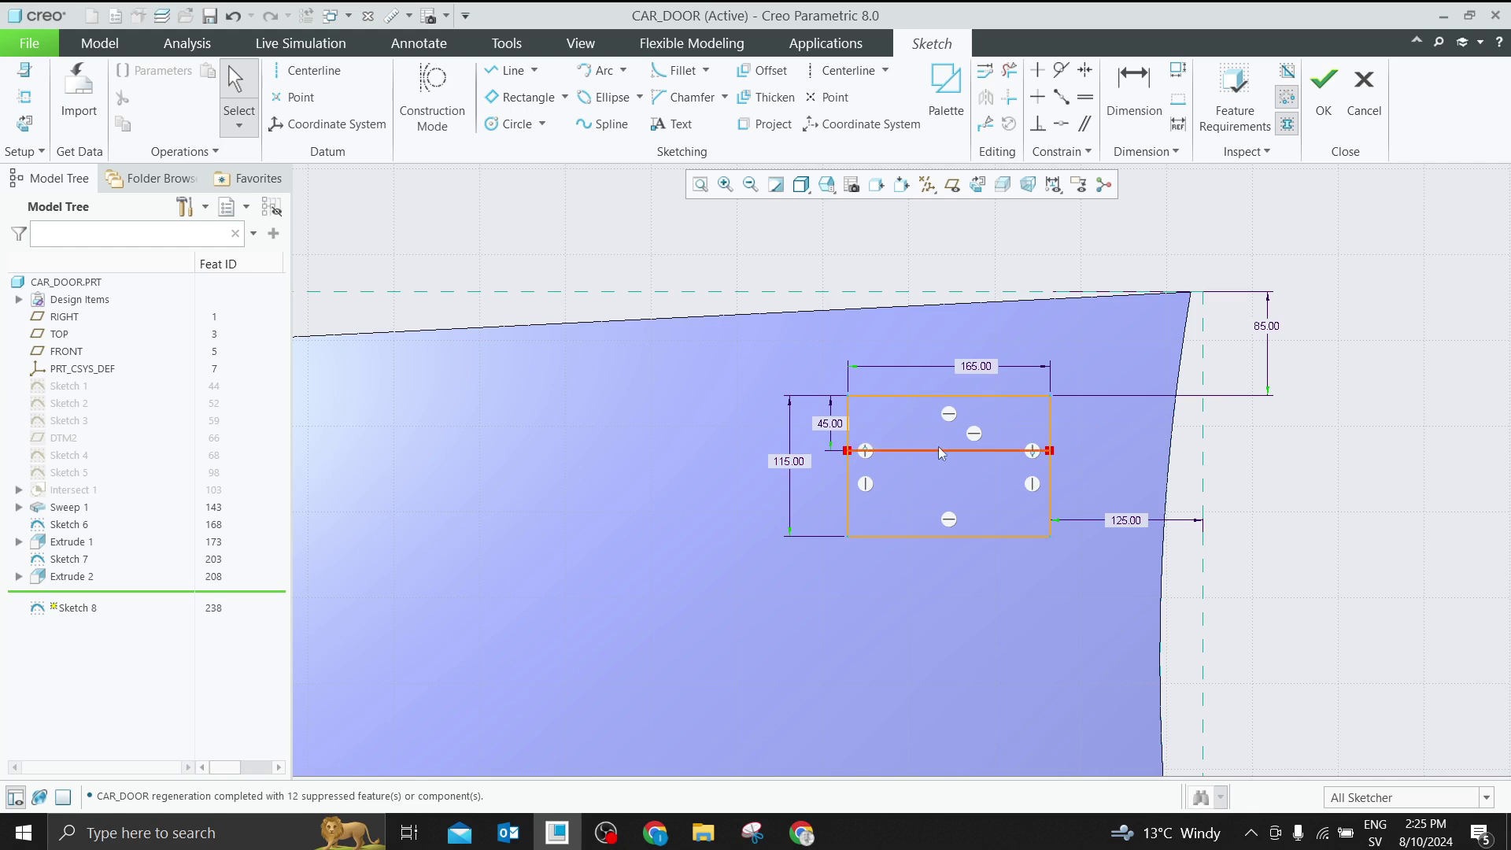
{"action": "left_click", "coordinate": [1324, 91]}
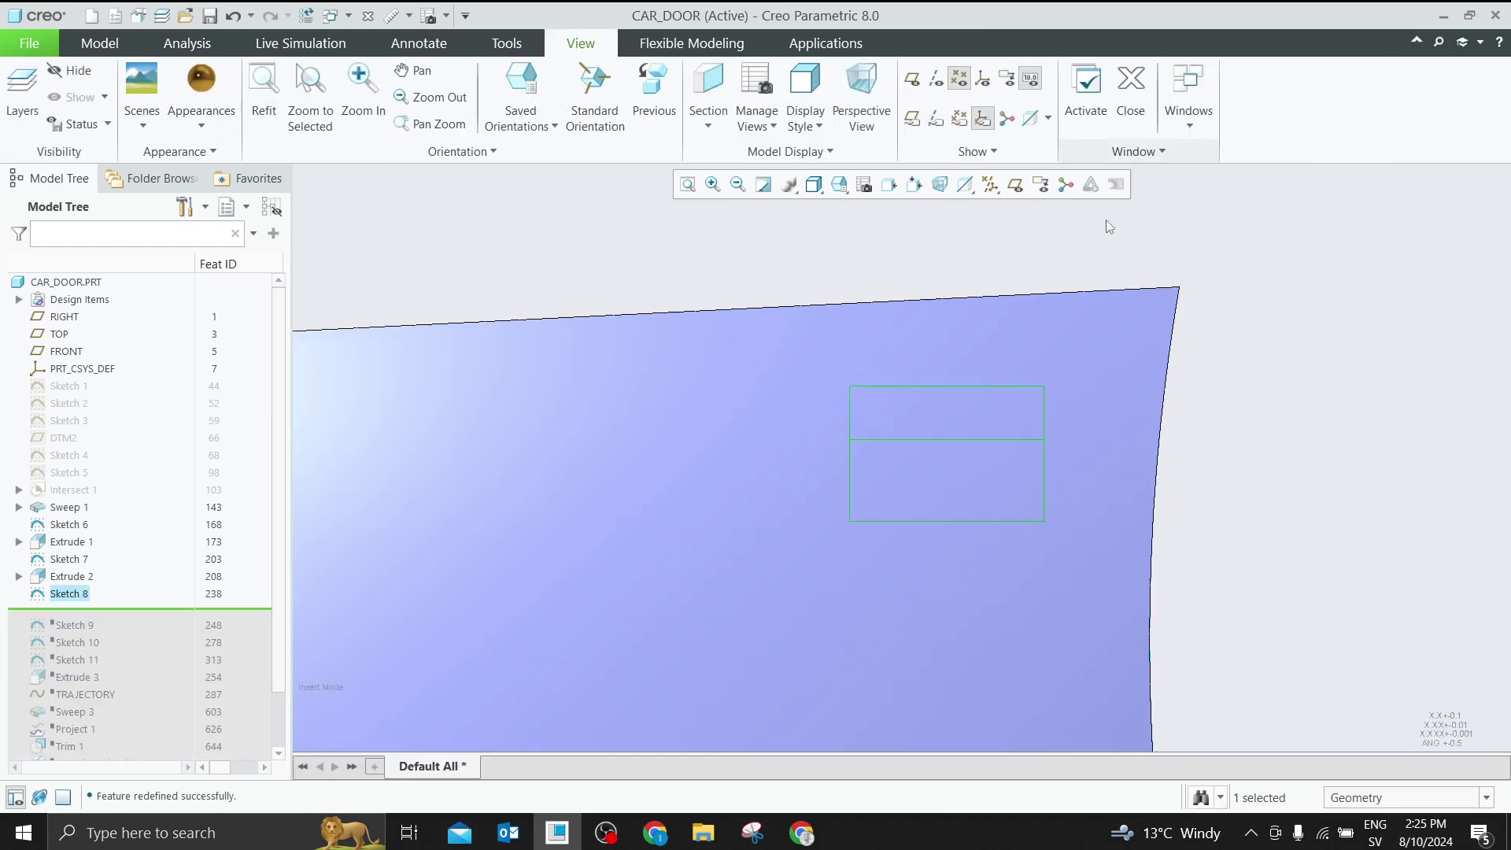
Switch the model display to Wireframe, and roll the model forward to include Sketch 9
{"action": "left_click", "coordinate": [816, 187]}
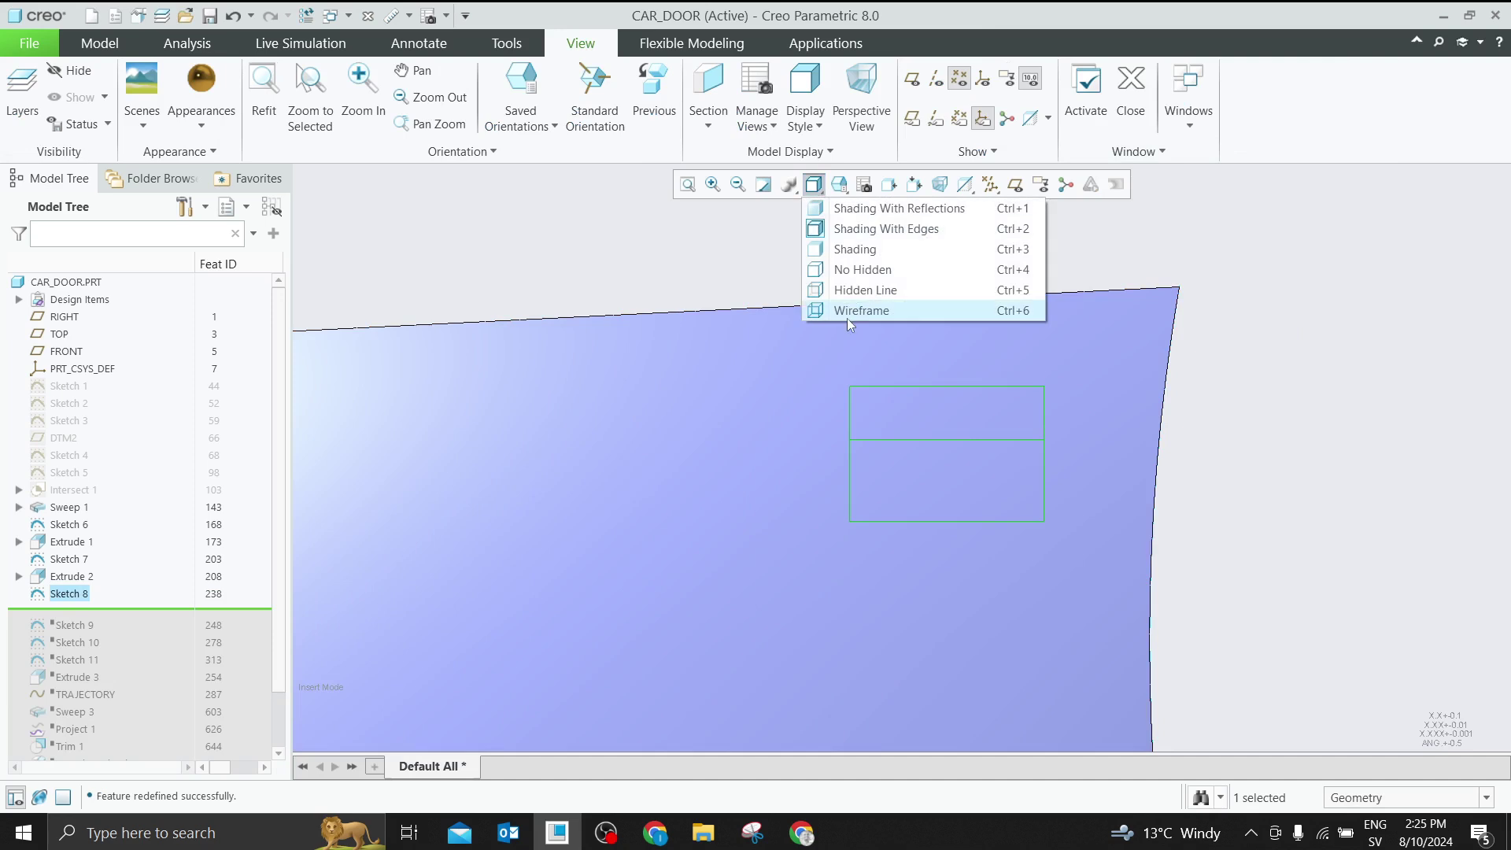
{"action": "left_click", "coordinate": [858, 311]}
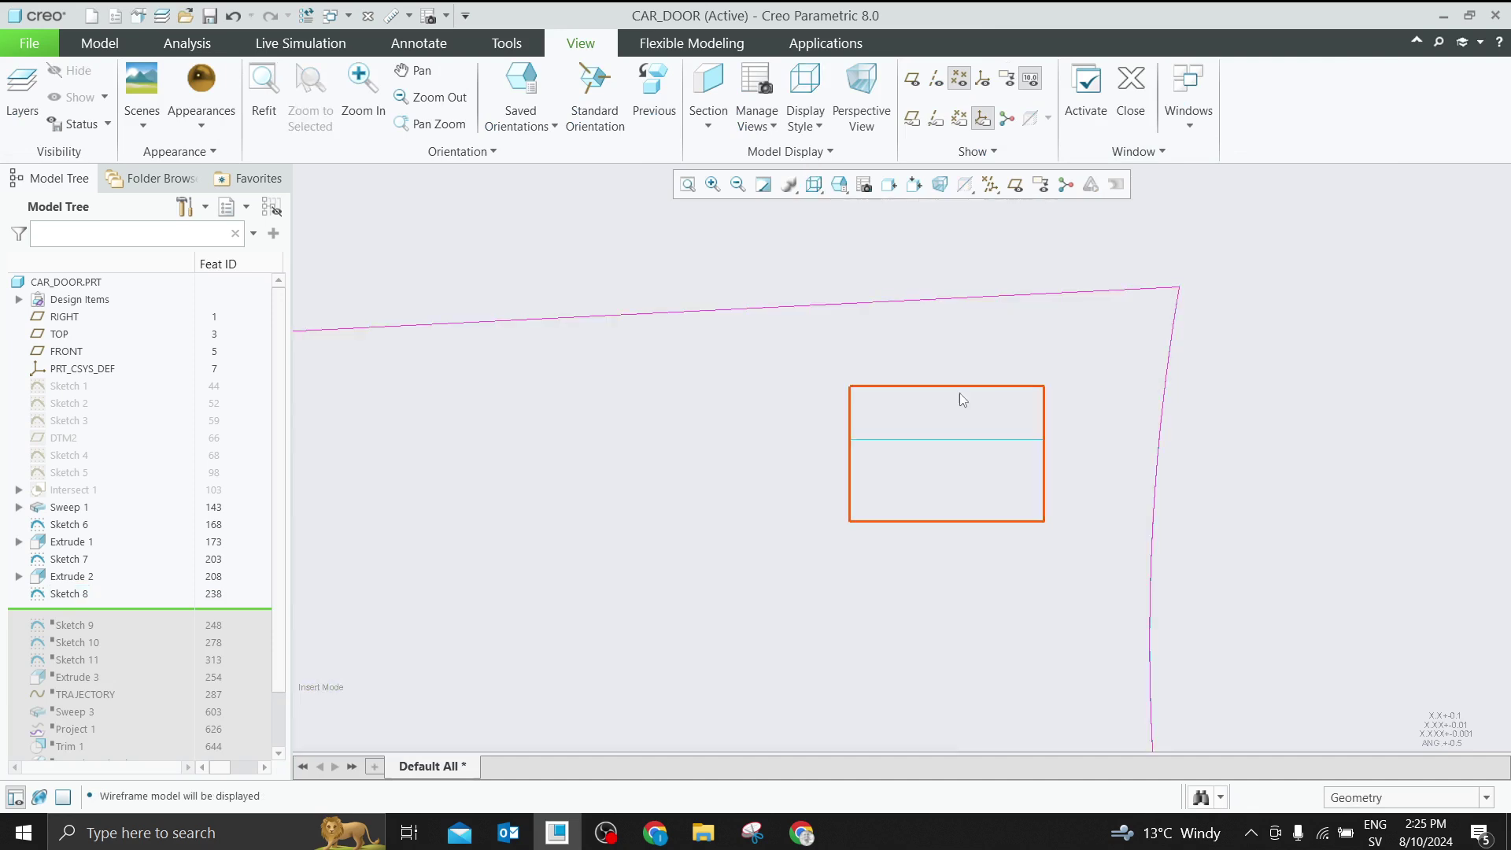
{"action": "scroll", "coordinate": [77, 542], "scroll_direction": "down", "scroll_amount": 1}
{"action": "left_click_drag", "start_coordinate": [78, 549], "coordinate": [79, 565]}
Open Sketch 9 for editing, and examine the upper and lower curves forming its closed outline
{"action": "left_click", "coordinate": [73, 547]}
{"action": "left_click", "coordinate": [109, 462]}
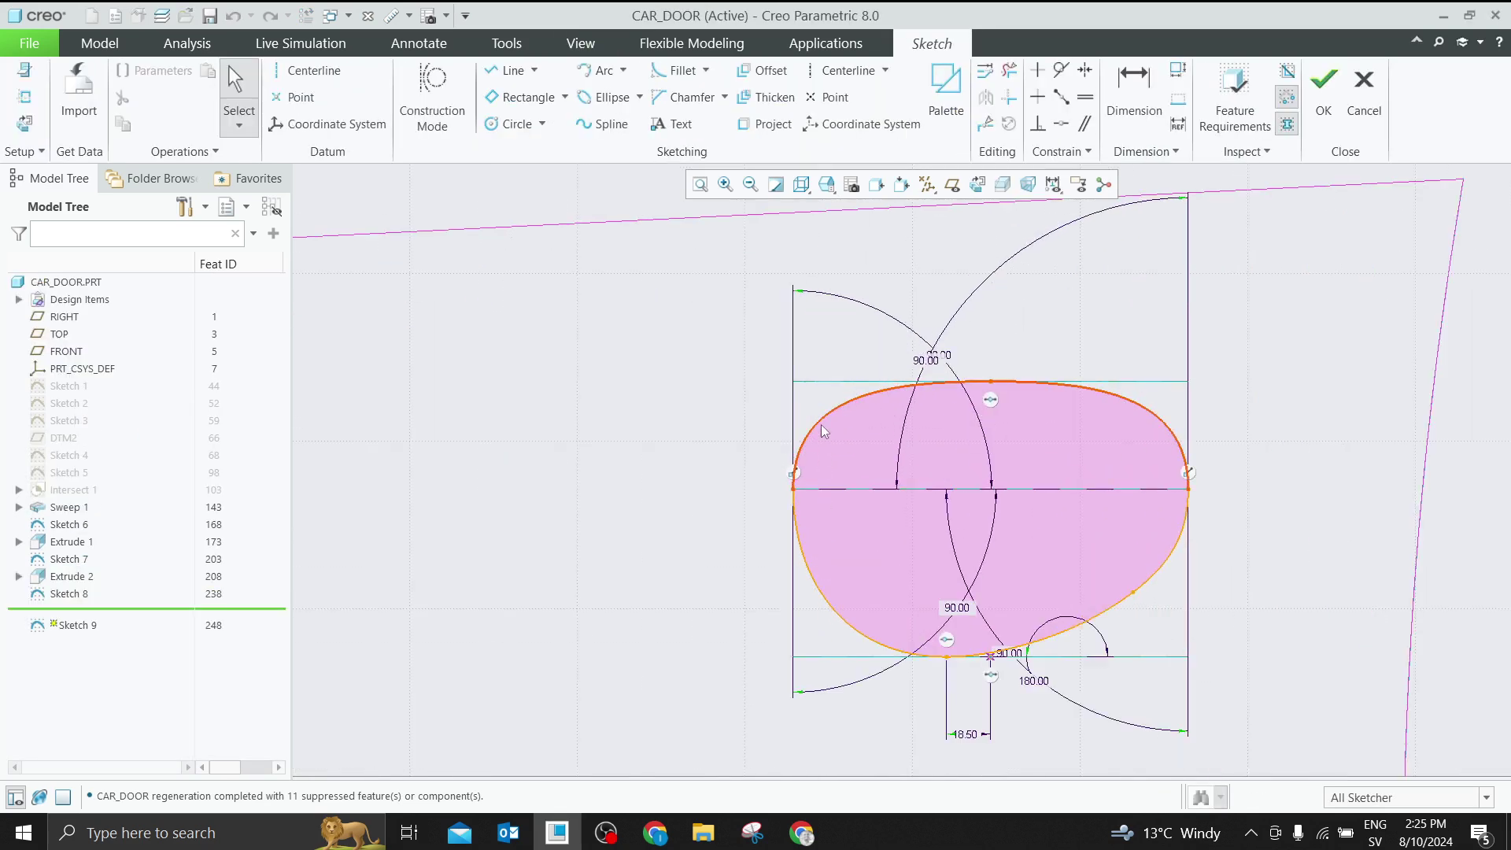
{"action": "left_click", "coordinate": [858, 408]}
{"action": "left_click", "coordinate": [823, 564]}
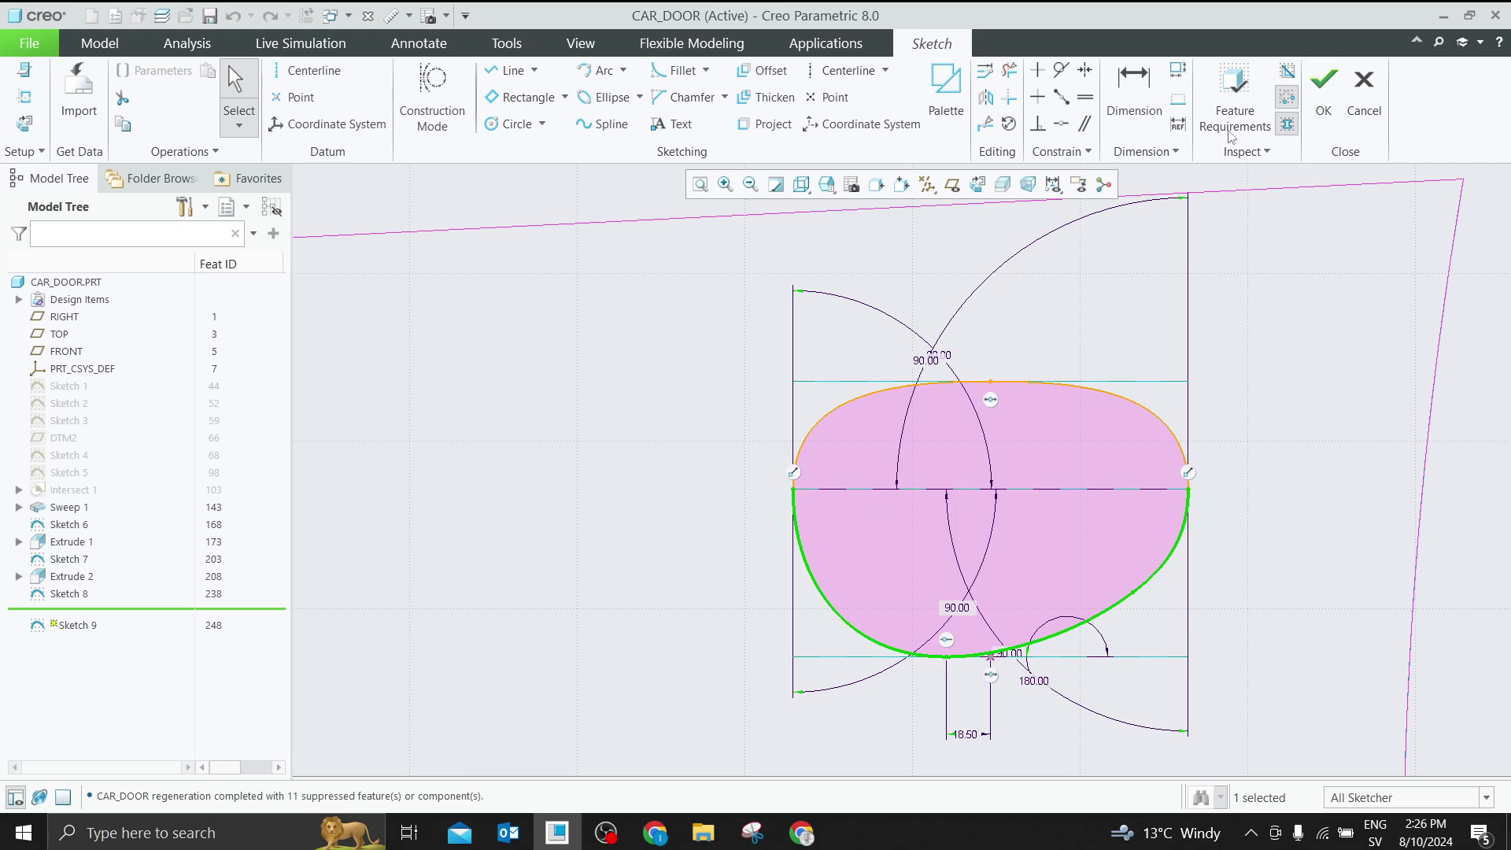
Rearrange the 90° and 180° angle dimensions and the 18.50 dimension in Sketch 9 for readability, and accept the sketch
{"action": "mouse_move", "coordinate": [924, 373]}
{"action": "left_mouse_down"}
{"action": "mouse_move", "coordinate": [889, 370]}
{"action": "mouse_move", "coordinate": [901, 366]}
{"action": "left_mouse_up"}
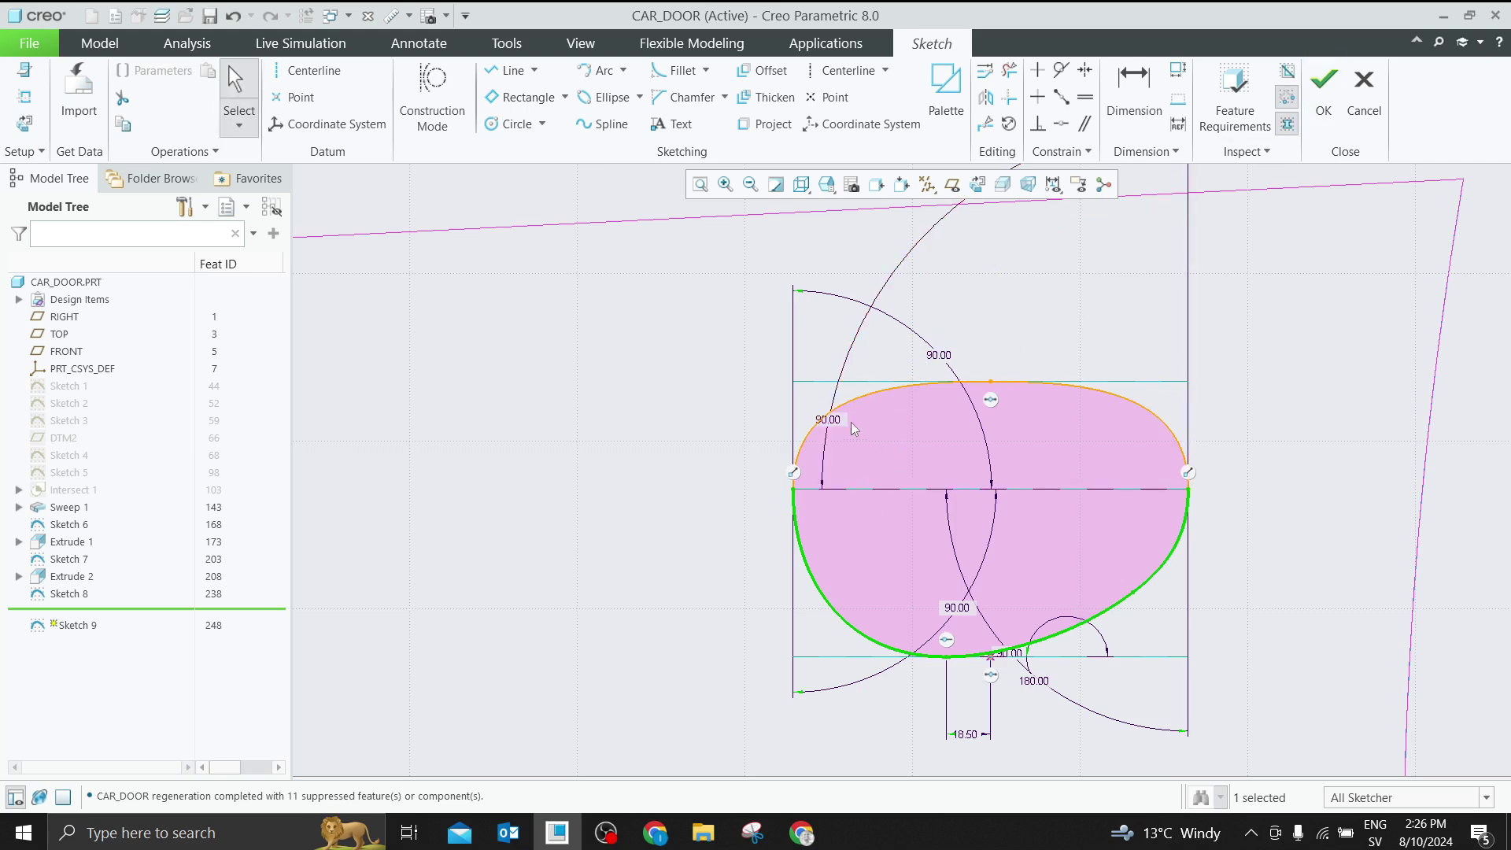
{"action": "left_click_drag", "start_coordinate": [854, 429], "coordinate": [1023, 433]}
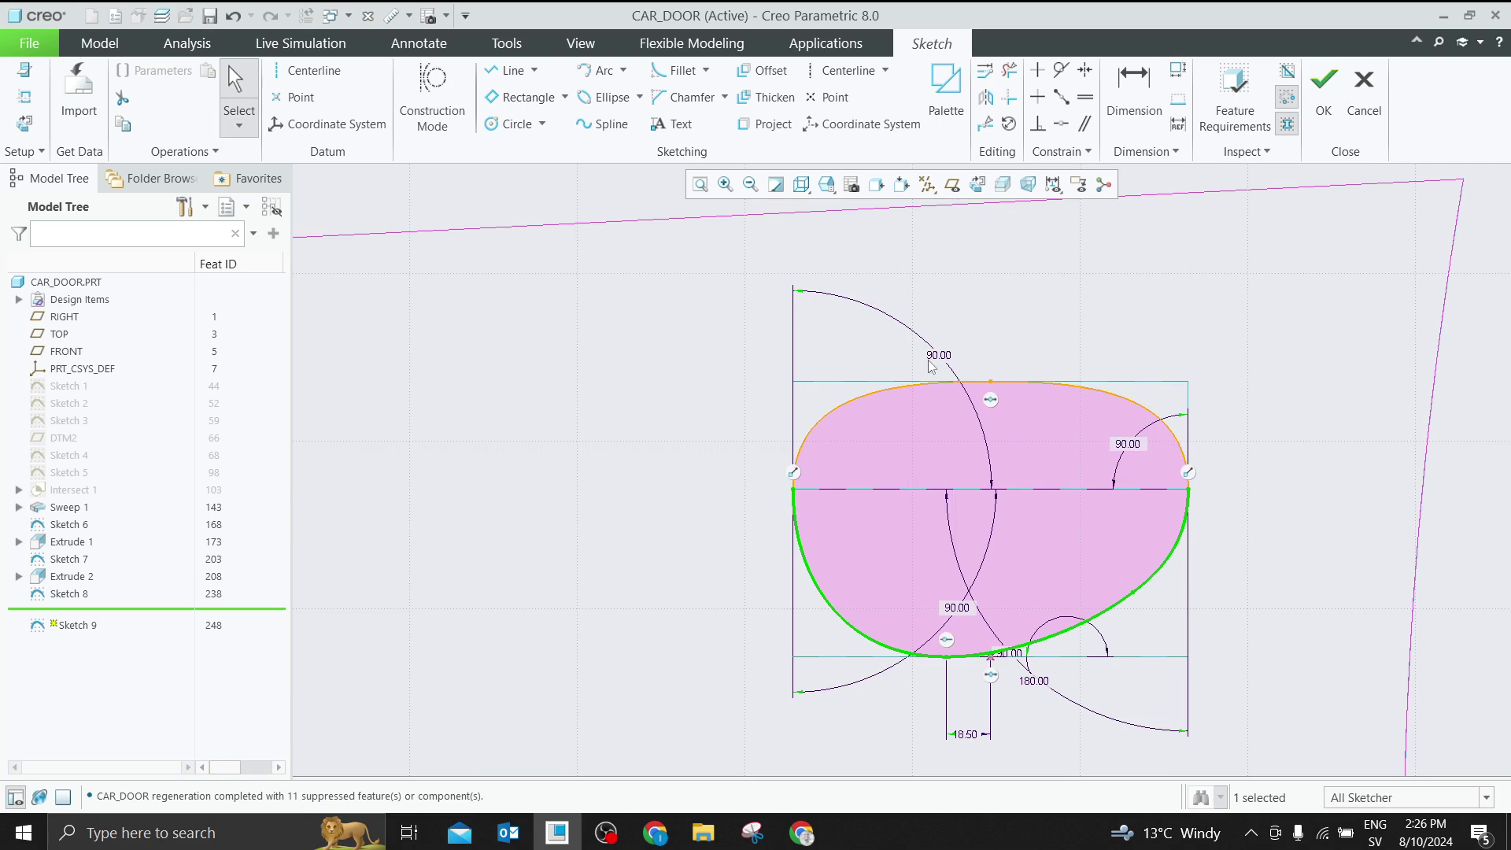
{"action": "left_click_drag", "start_coordinate": [931, 366], "coordinate": [818, 416]}
{"action": "left_click_drag", "start_coordinate": [964, 610], "coordinate": [866, 575]}
{"action": "mouse_move", "coordinate": [964, 734]}
{"action": "left_mouse_down"}
{"action": "mouse_move", "coordinate": [960, 685]}
{"action": "mouse_move", "coordinate": [956, 708]}
{"action": "left_mouse_up"}
{"action": "left_click_drag", "start_coordinate": [1010, 653], "coordinate": [1135, 545]}
{"action": "left_click_drag", "start_coordinate": [1033, 681], "coordinate": [1070, 647]}
{"action": "left_click", "coordinate": [1324, 83]}
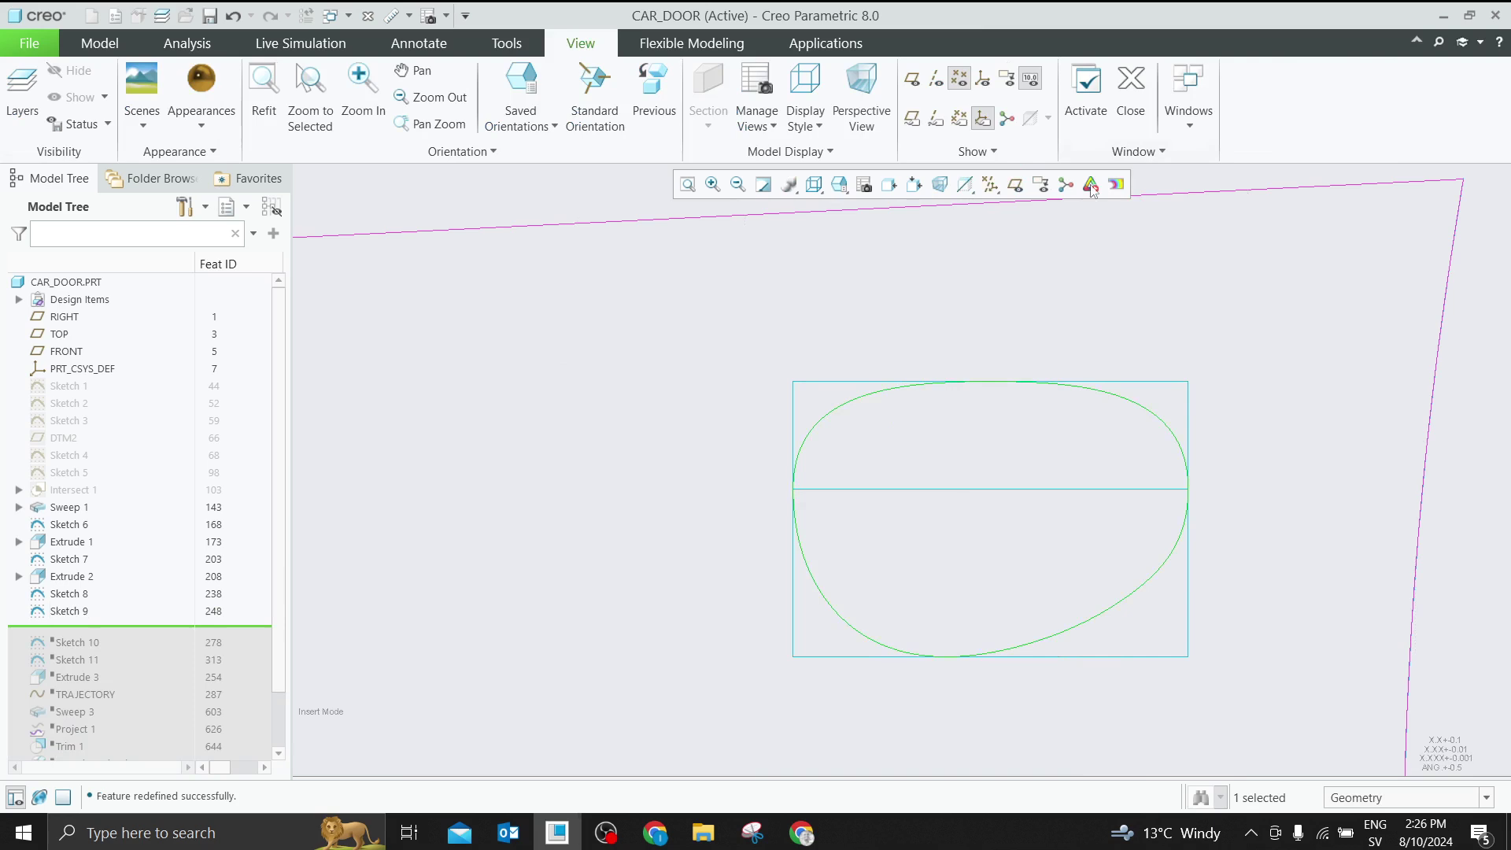
Roll the model forward to include Sketch 10, review its inner rectangle's dimensions in the sketch, and accept it
{"action": "left_click_drag", "start_coordinate": [134, 627], "coordinate": [133, 645]}
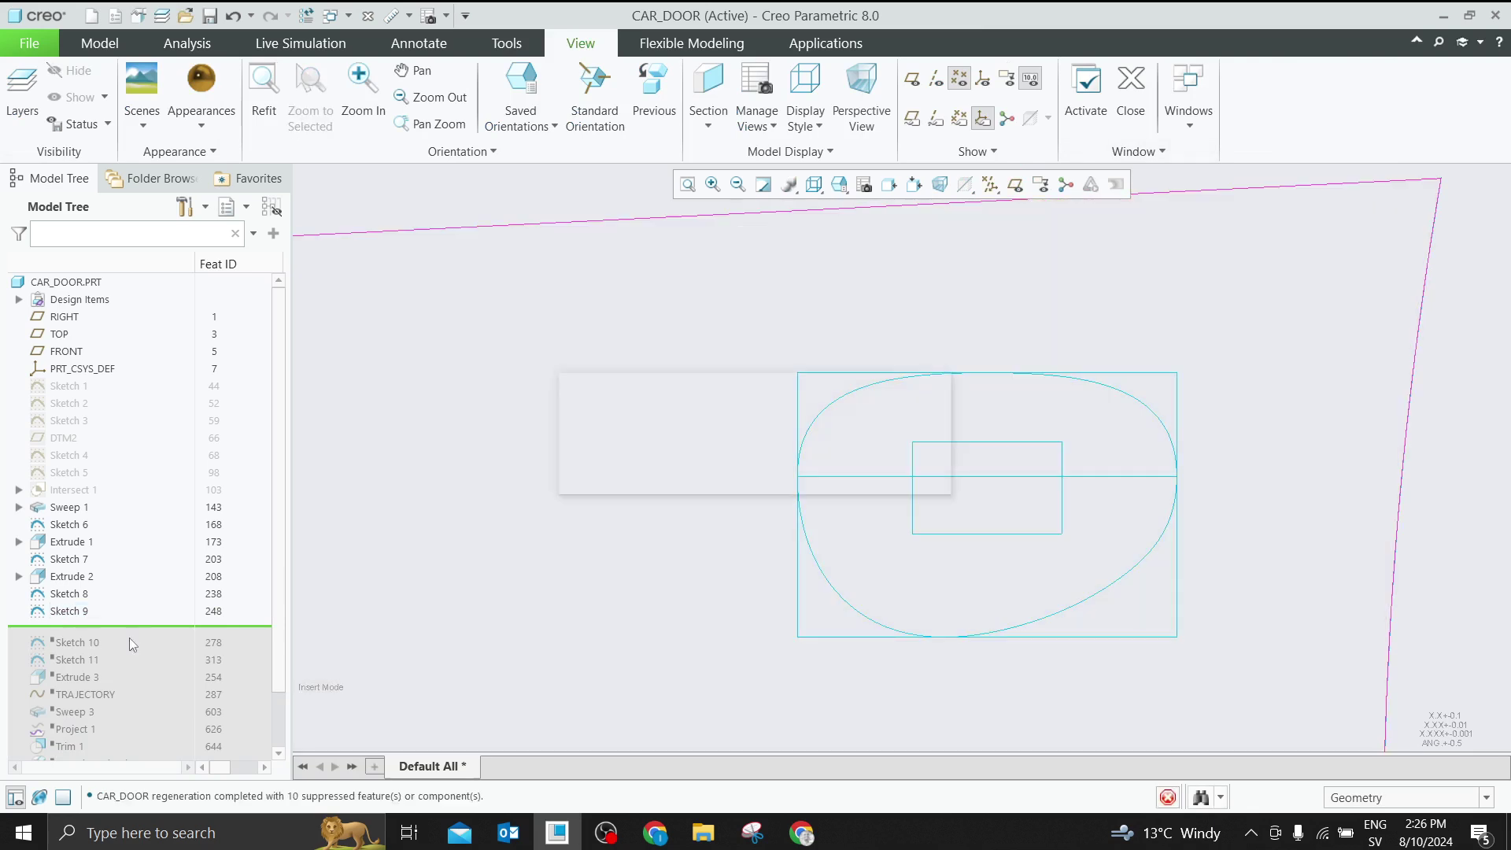
{"action": "left_click", "coordinate": [73, 629]}
{"action": "left_click", "coordinate": [107, 542]}
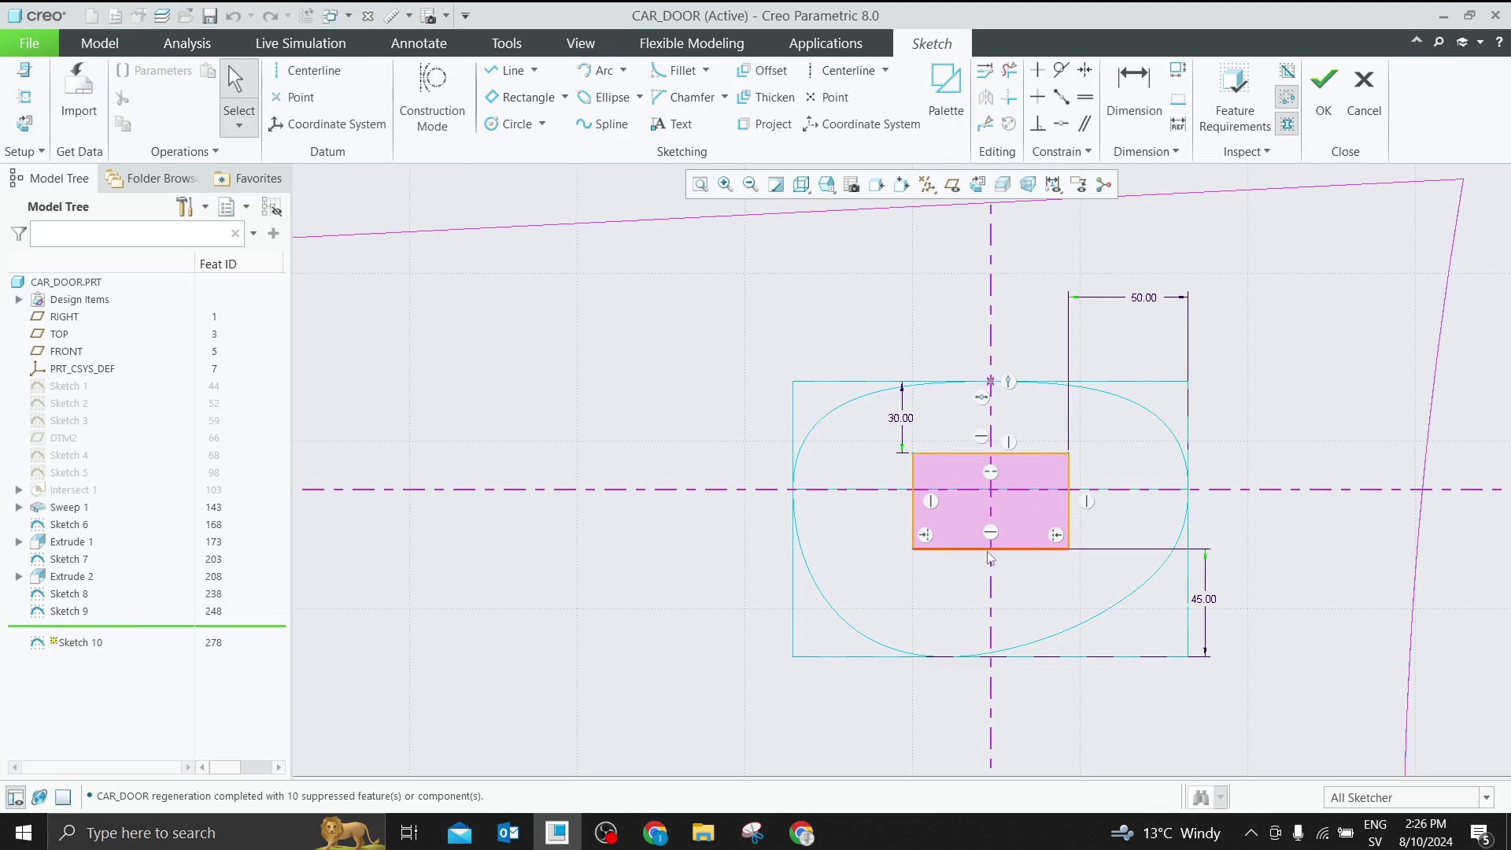
{"action": "left_click", "coordinate": [1323, 87]}
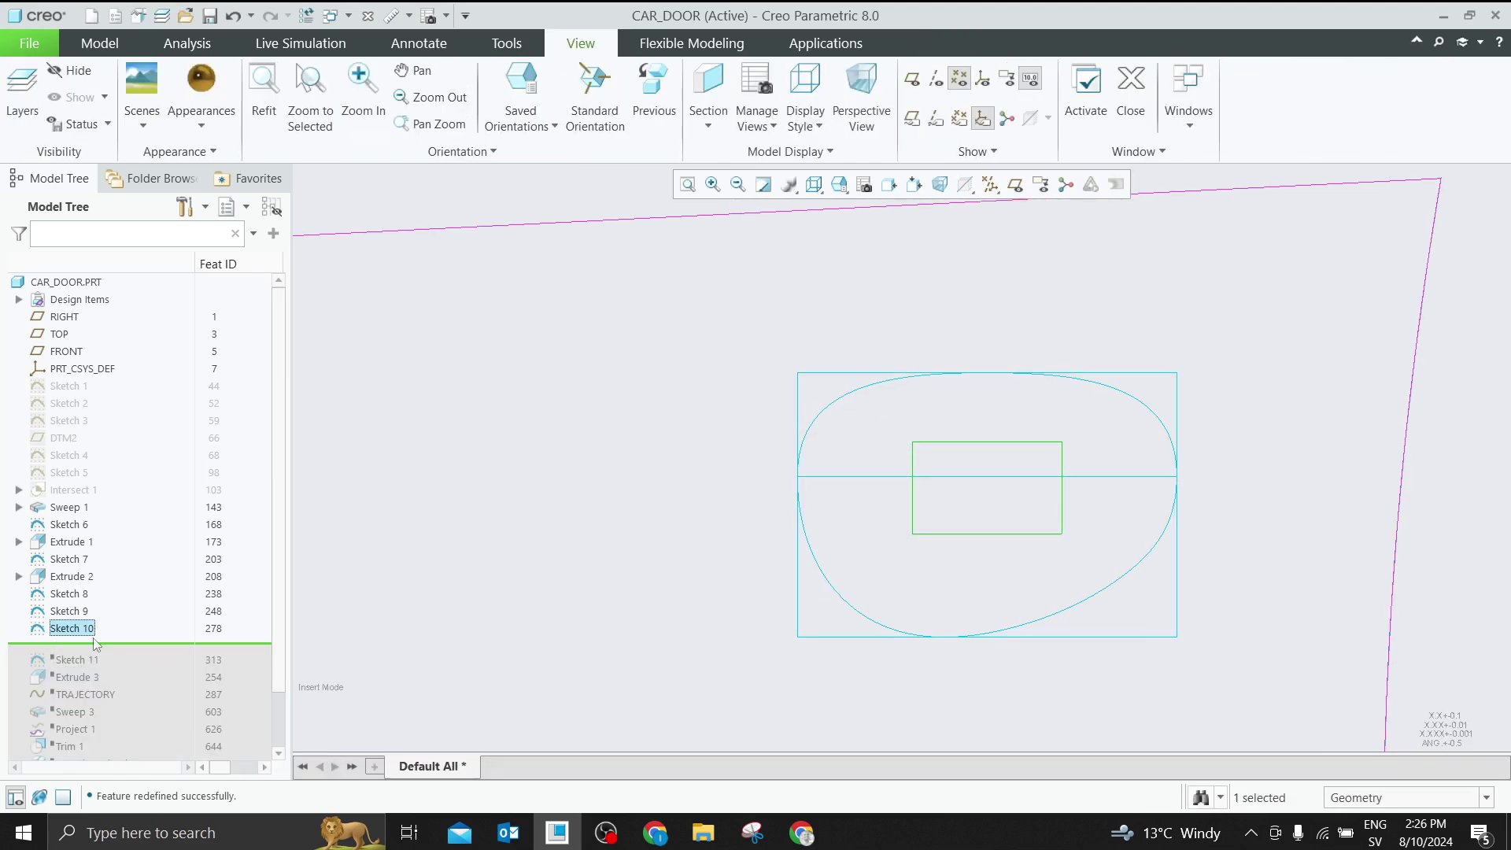
Roll the model forward to include Sketch 11, review its rounded inner outline in the sketch, and accept it
{"action": "left_click_drag", "start_coordinate": [99, 665], "coordinate": [97, 665]}
{"action": "left_click", "coordinate": [80, 647]}
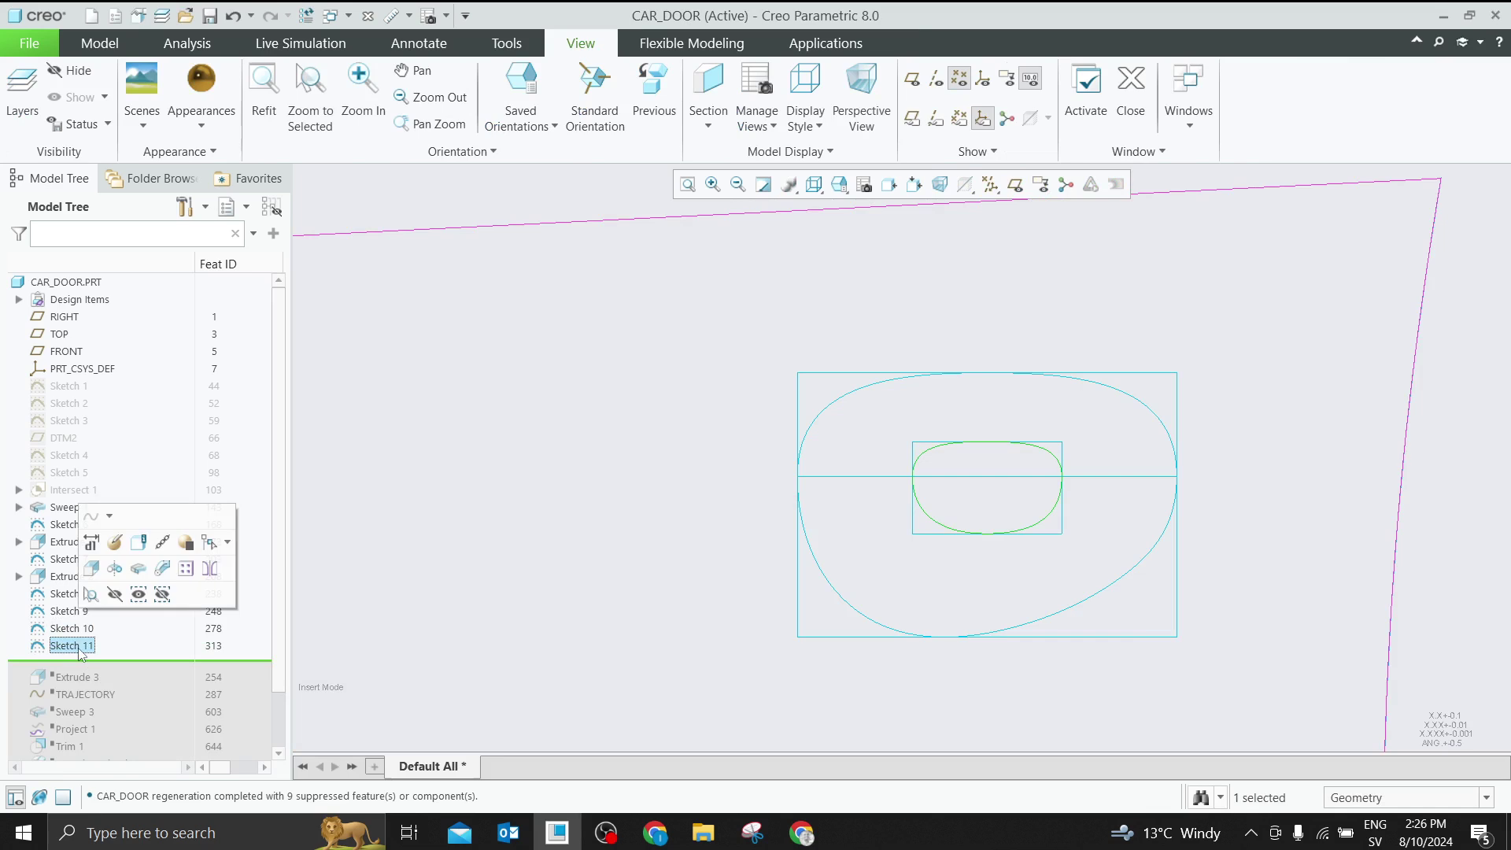
{"action": "left_click", "coordinate": [110, 558]}
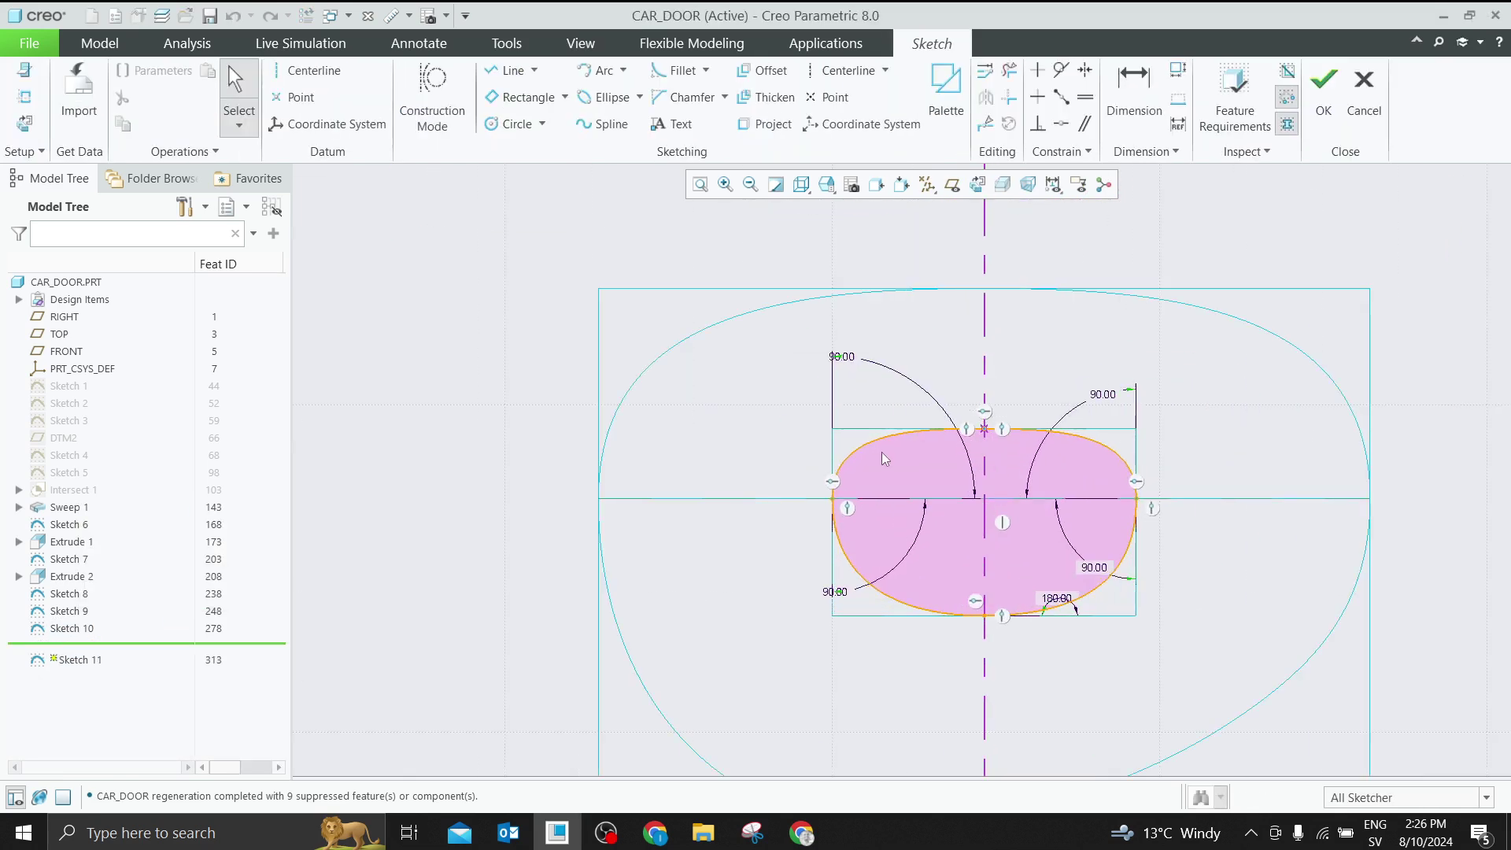
{"action": "left_click", "coordinate": [1326, 110]}
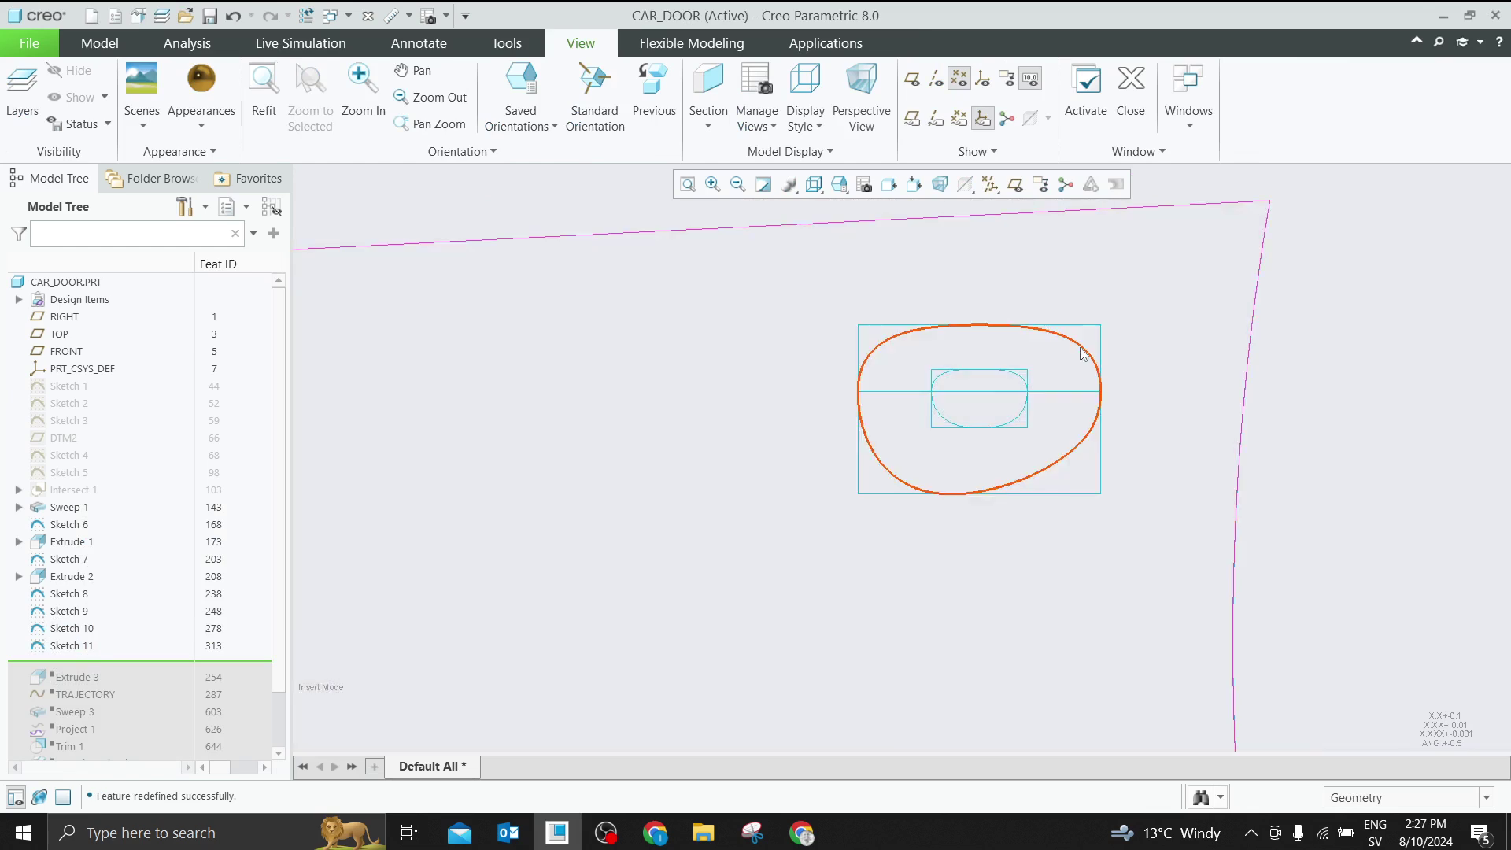
Roll the model forward to include Extrude 3, and display the cut door surface in Shading With Edges
{"action": "left_click", "coordinate": [1083, 353]}
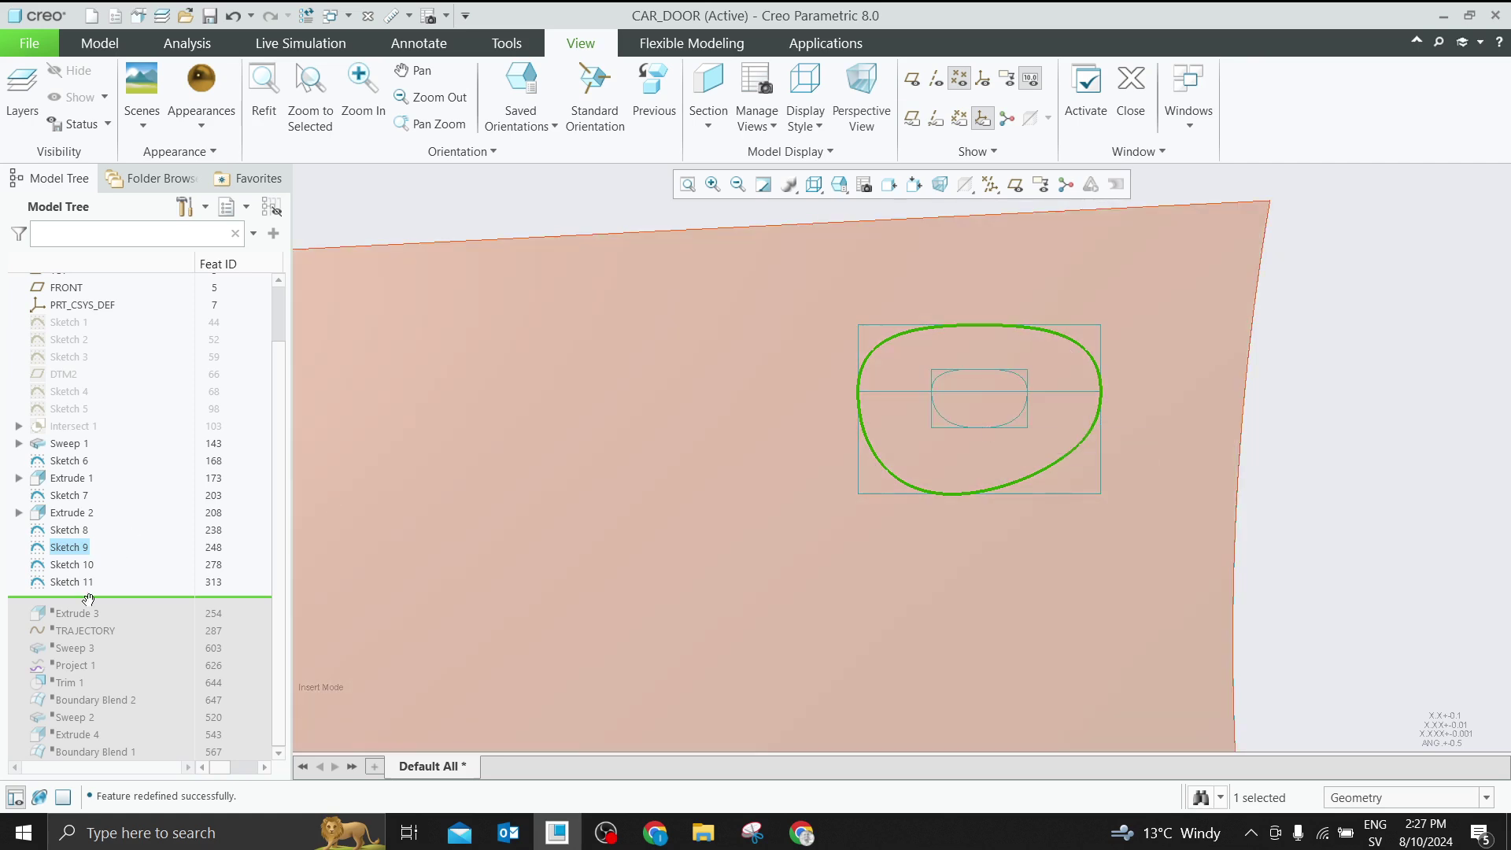
{"action": "left_click_drag", "start_coordinate": [88, 600], "coordinate": [90, 621]}
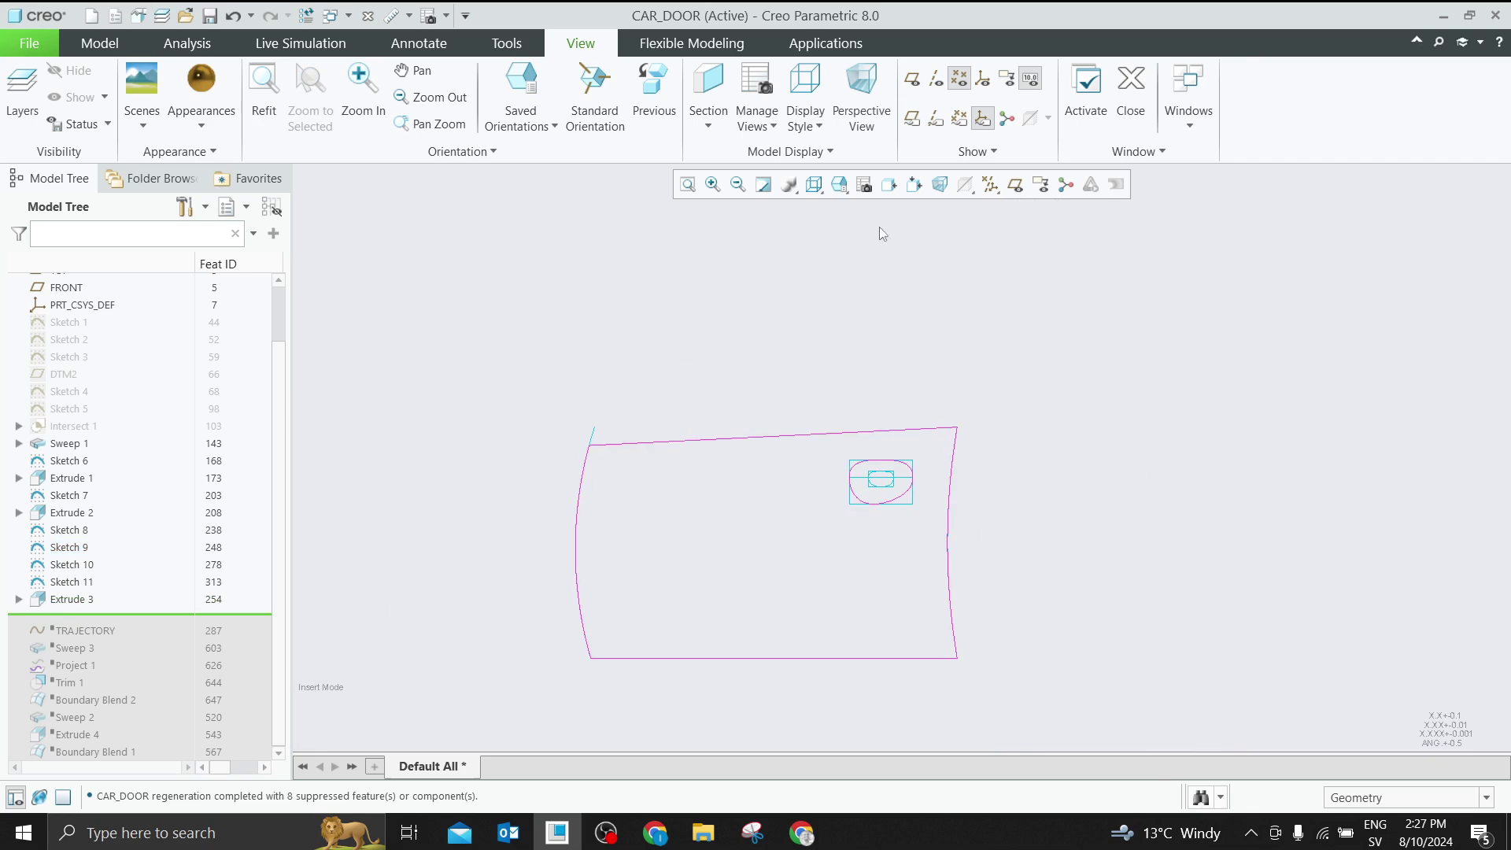
{"action": "left_click", "coordinate": [817, 187]}
{"action": "left_click", "coordinate": [868, 228]}
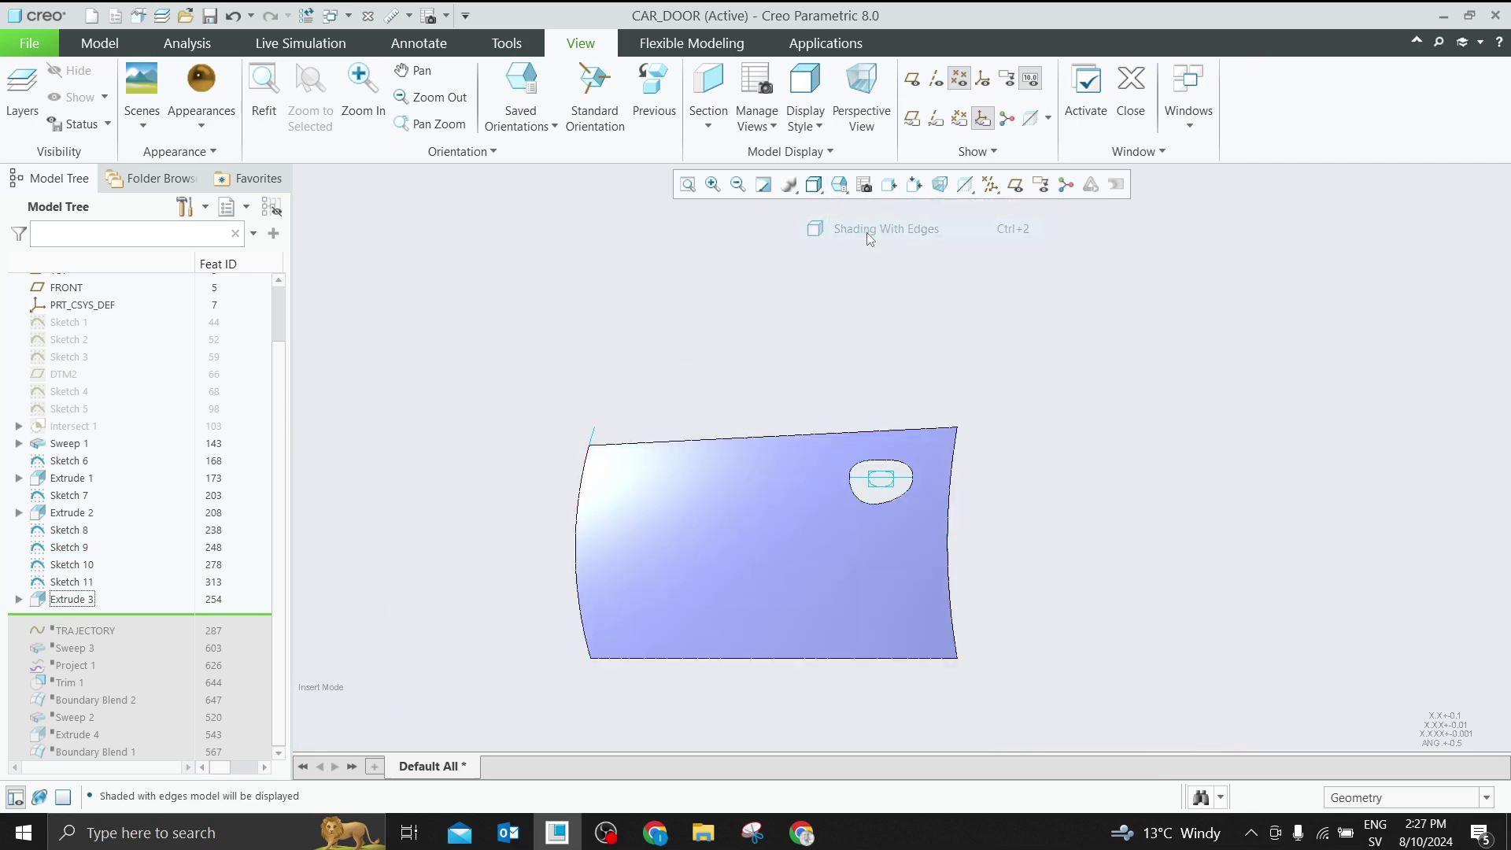
{"action": "middle_click_drag", "start_coordinate": [937, 442], "coordinate": [915, 394]}
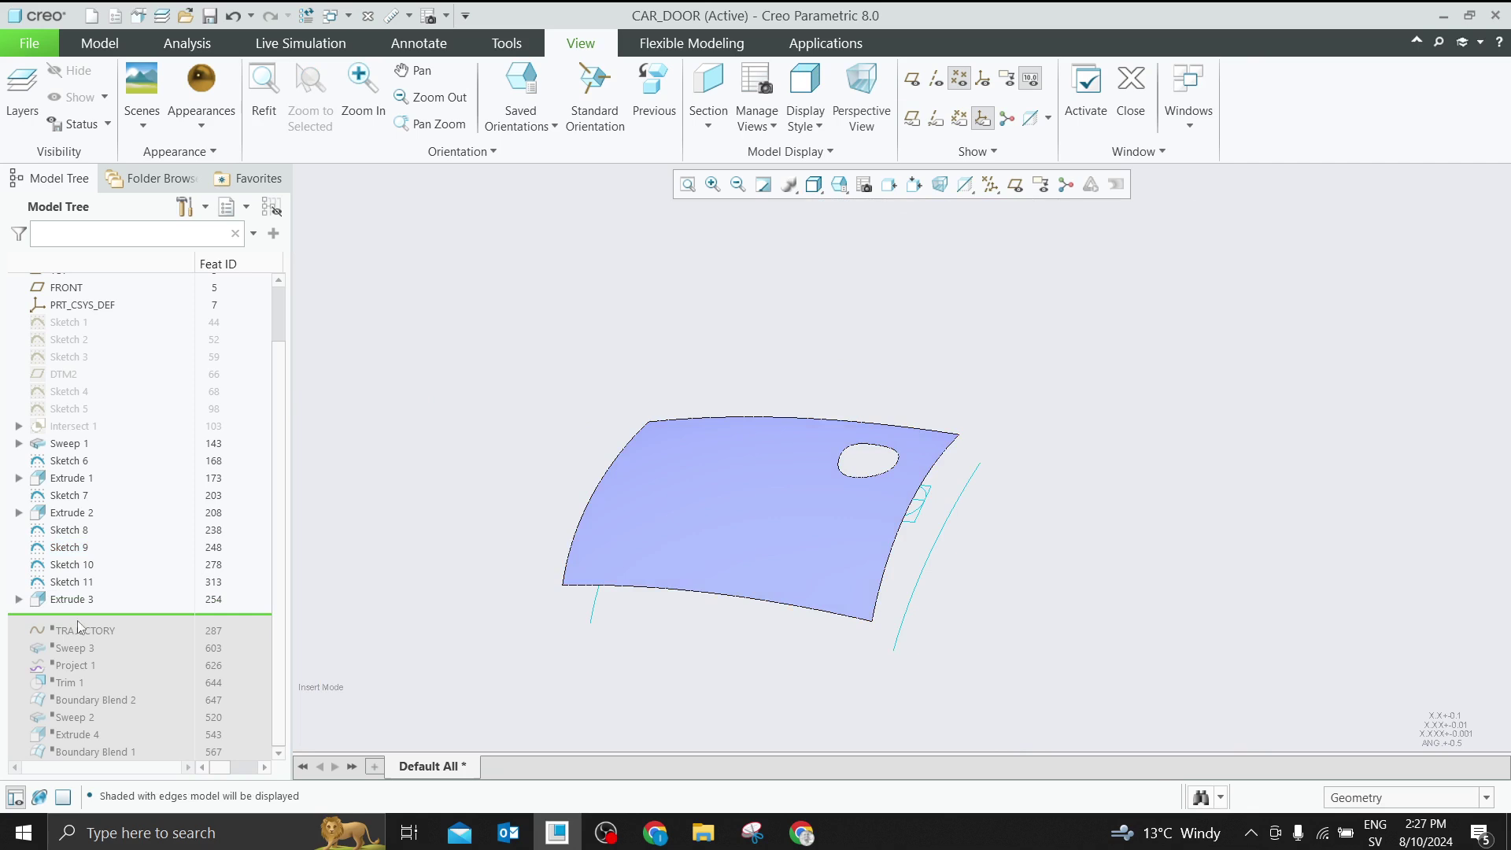
Roll the model back to just before Extrude 3, and examine the uncut surface together with the handle sketches
{"action": "left_click_drag", "start_coordinate": [92, 615], "coordinate": [101, 591]}
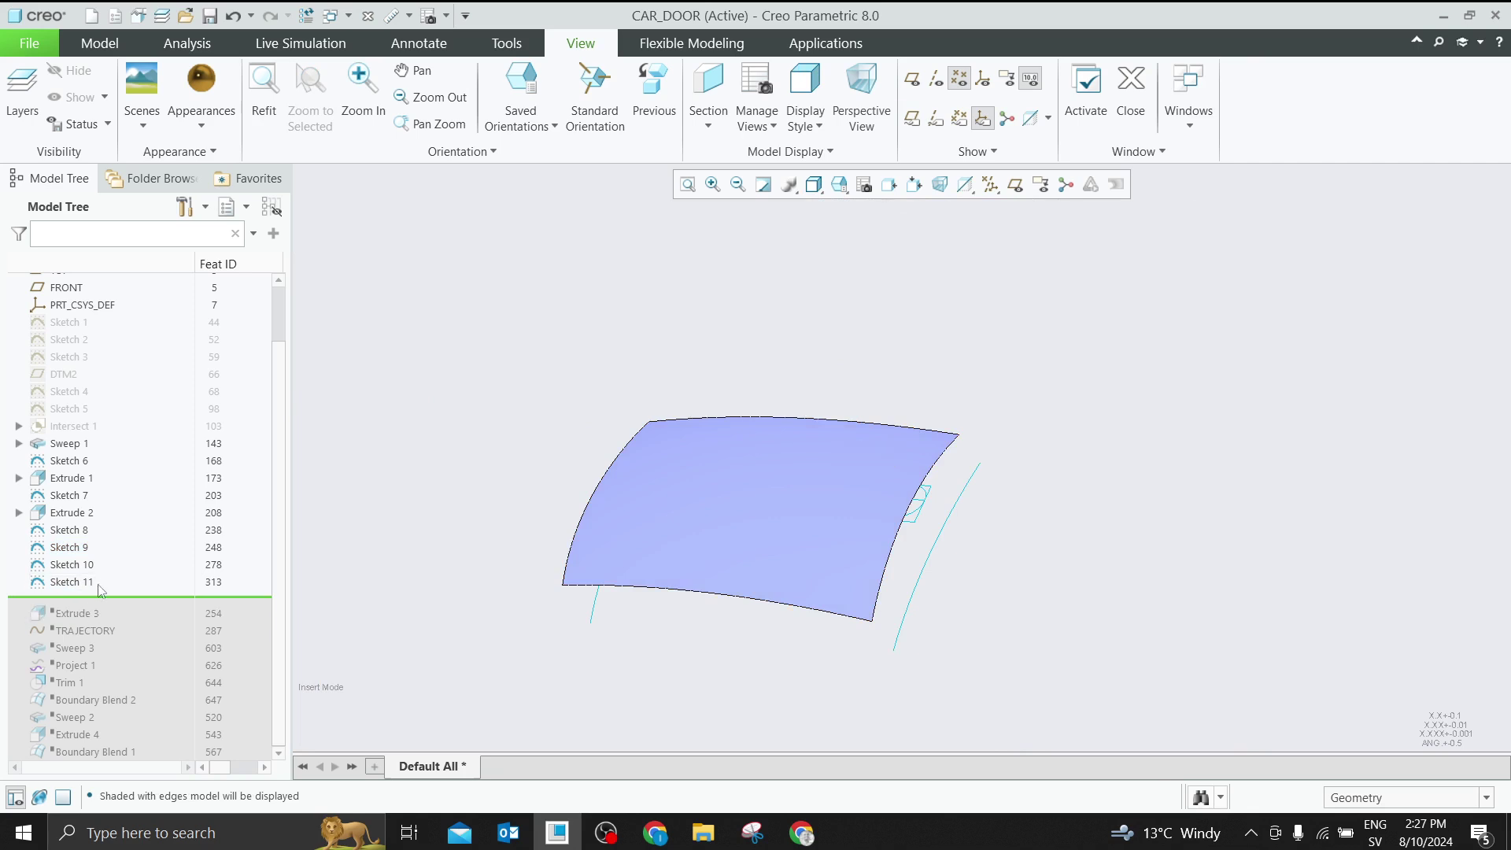
{"action": "mouse_move", "coordinate": [922, 421]}
{"action": "middle_mouse_down"}
{"action": "mouse_move", "coordinate": [846, 539]}
{"action": "mouse_move", "coordinate": [850, 496]}
{"action": "mouse_move", "coordinate": [877, 526]}
{"action": "mouse_move", "coordinate": [874, 476]}
{"action": "middle_mouse_up"}
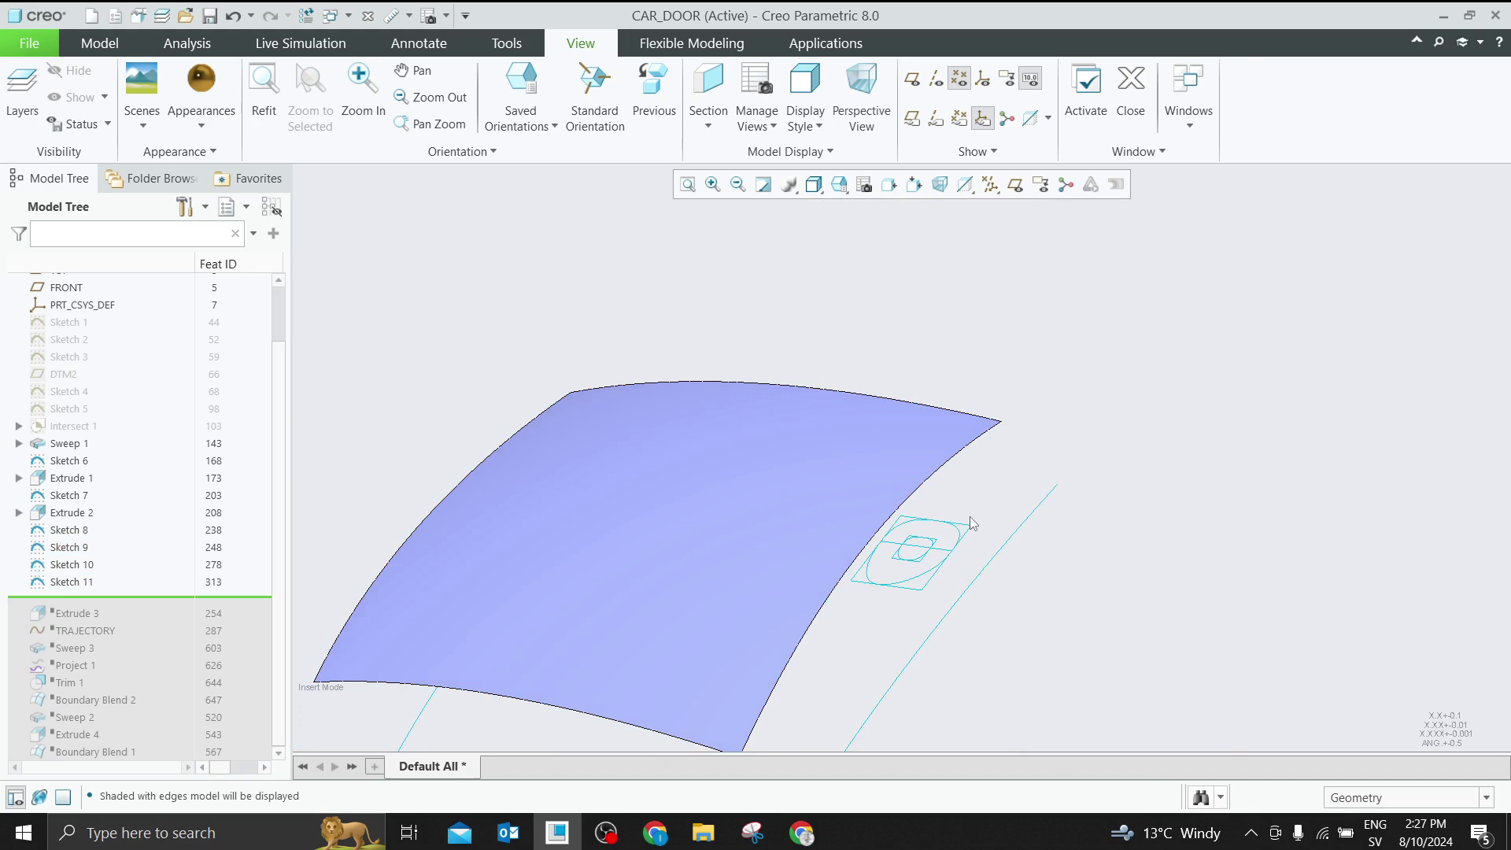
Project the closed oval curve of Sketch 9 onto the door surface, using the FRONT plane as the direction reference
{"action": "left_click", "coordinate": [106, 43]}
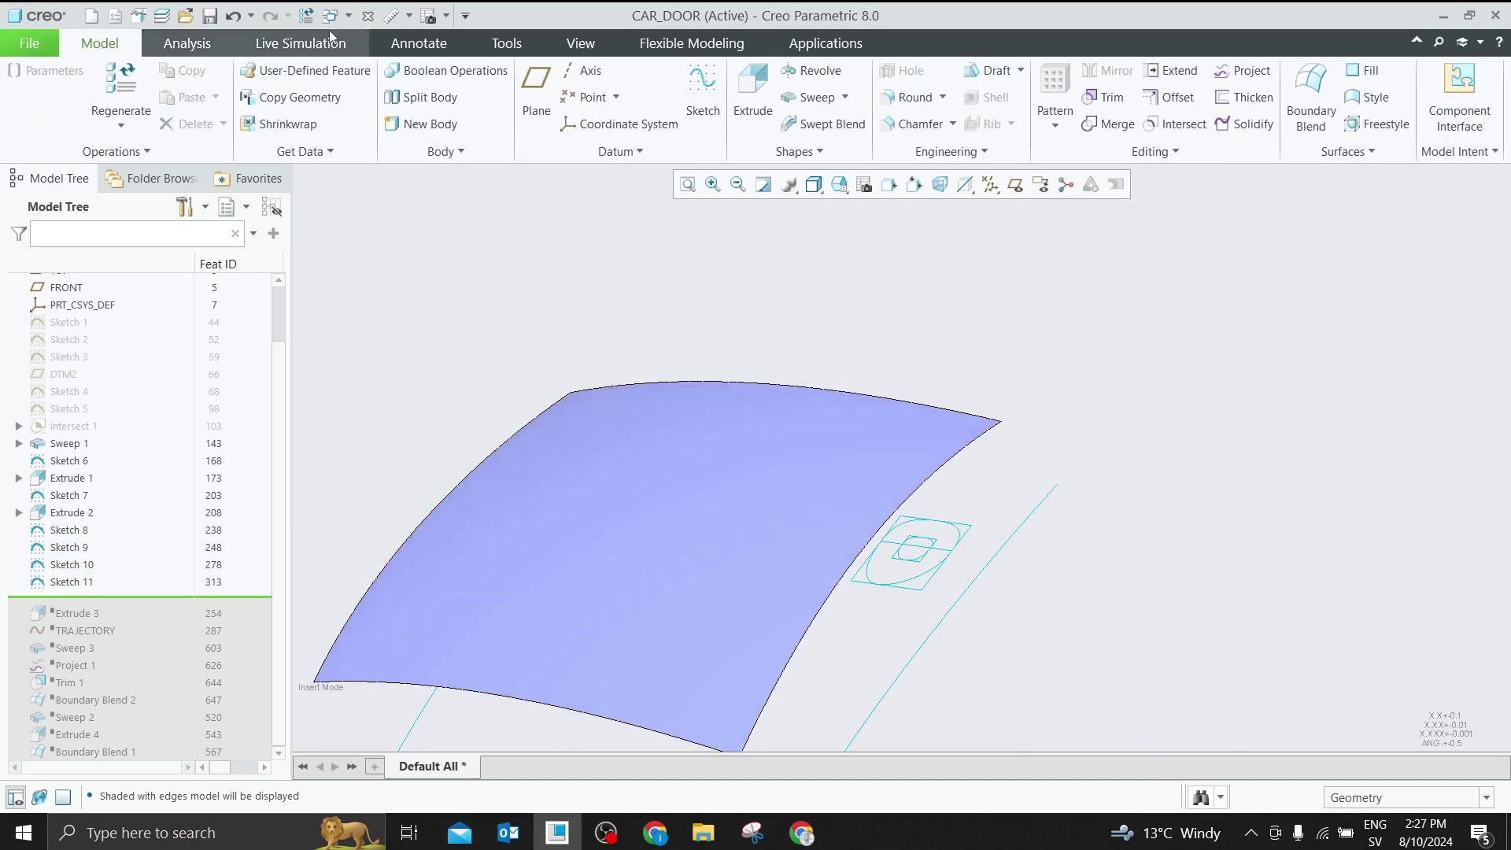
{"action": "left_click", "coordinate": [920, 580]}
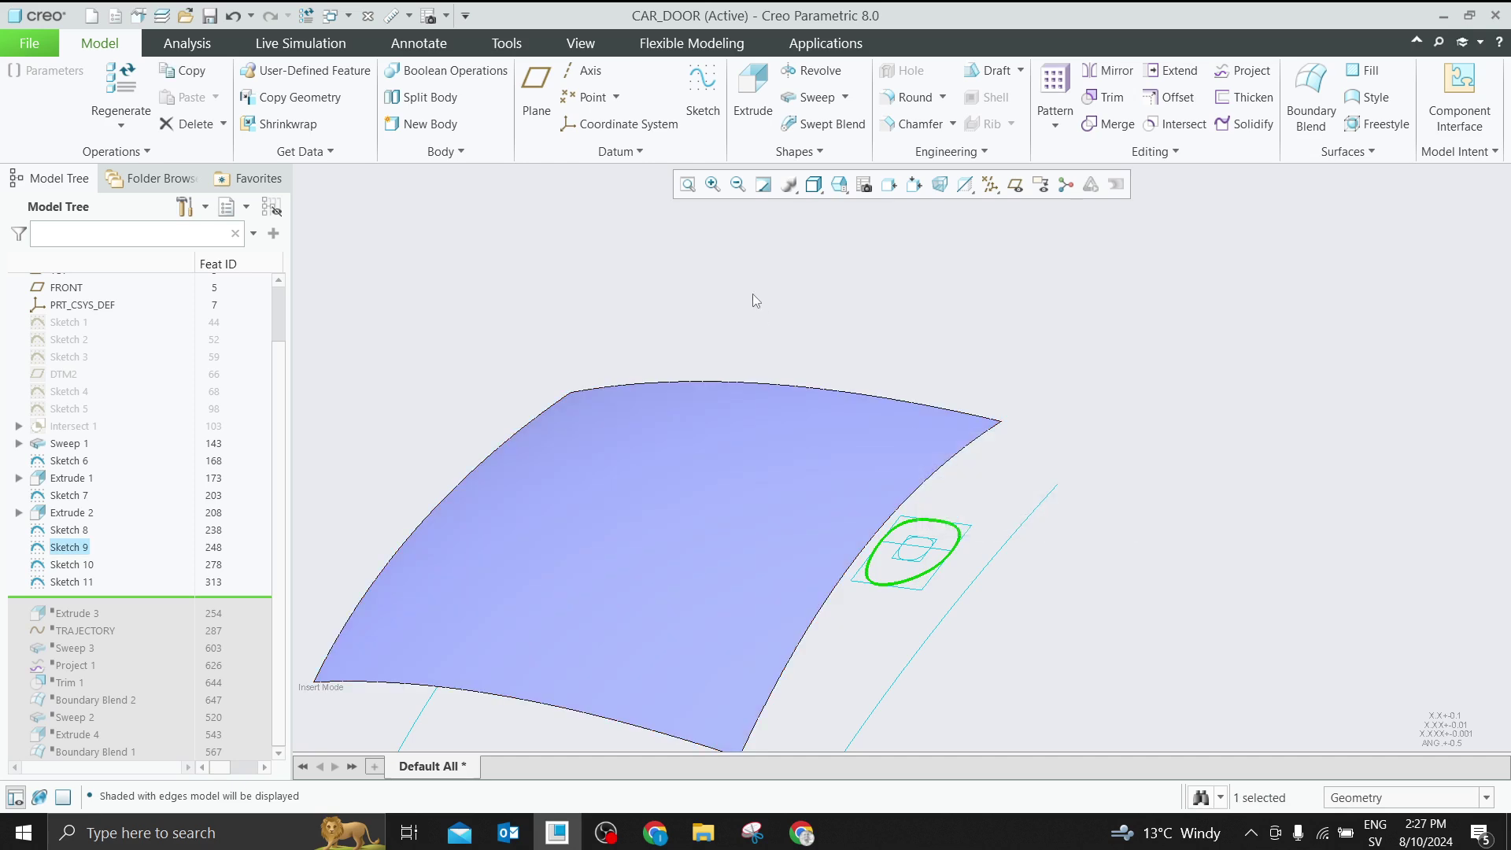
{"action": "left_click", "coordinate": [1242, 70]}
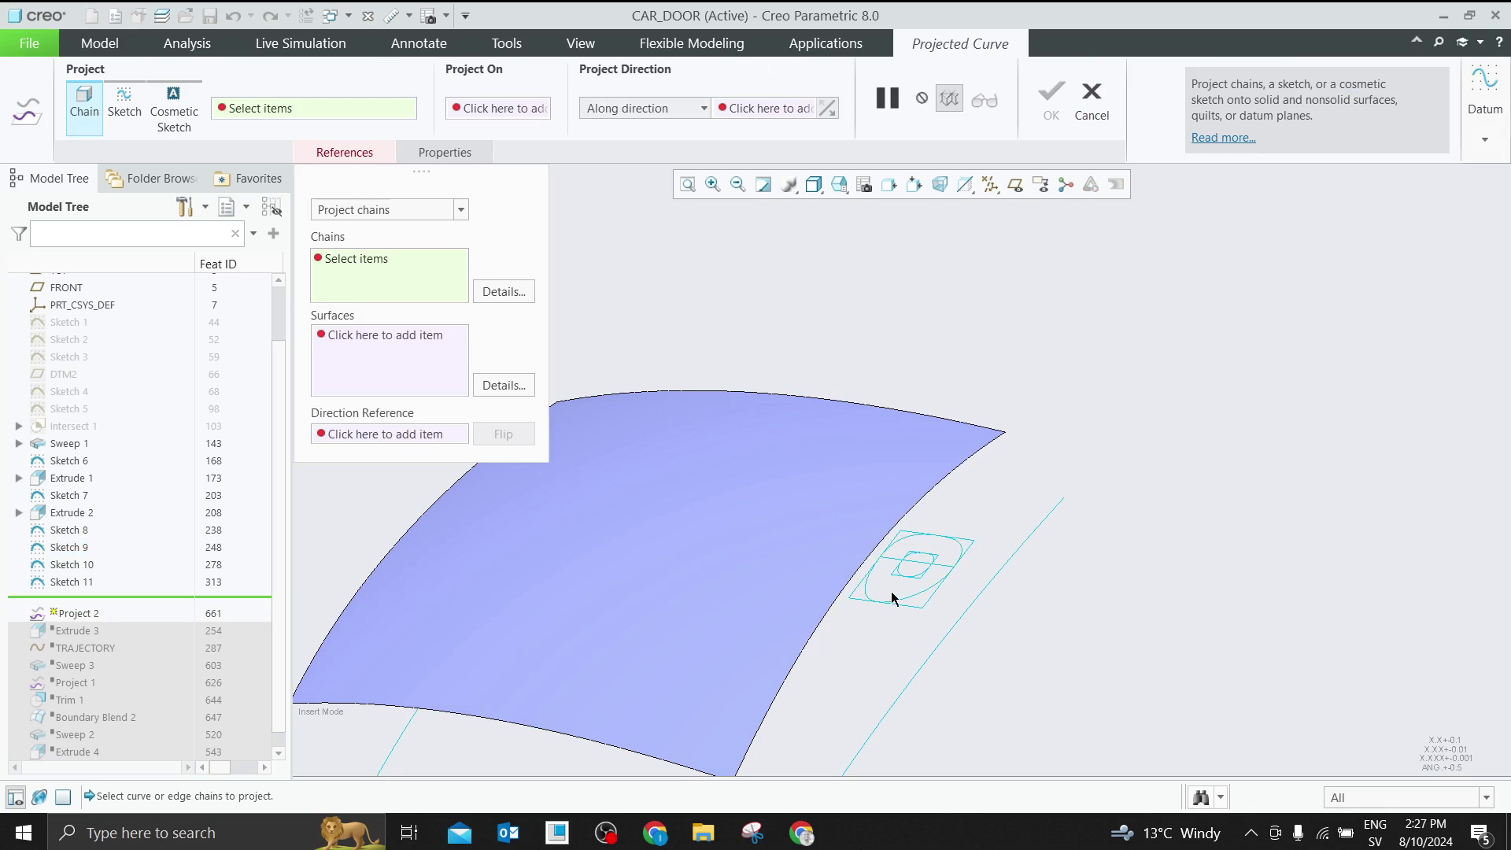
{"action": "left_click", "coordinate": [905, 594]}
{"action": "left_click", "coordinate": [833, 453]}
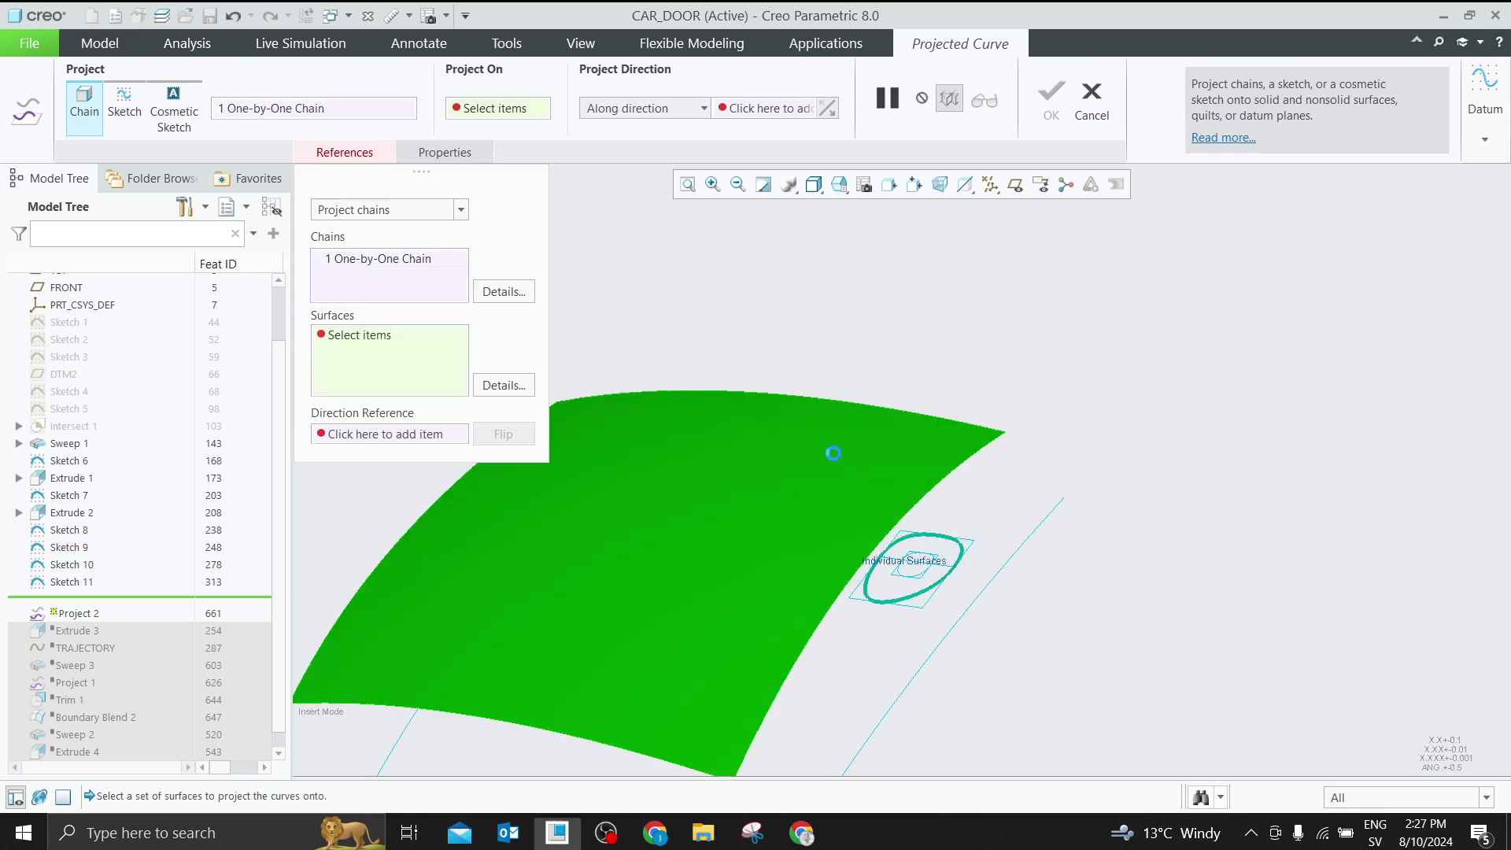
{"action": "left_click", "coordinate": [363, 434]}
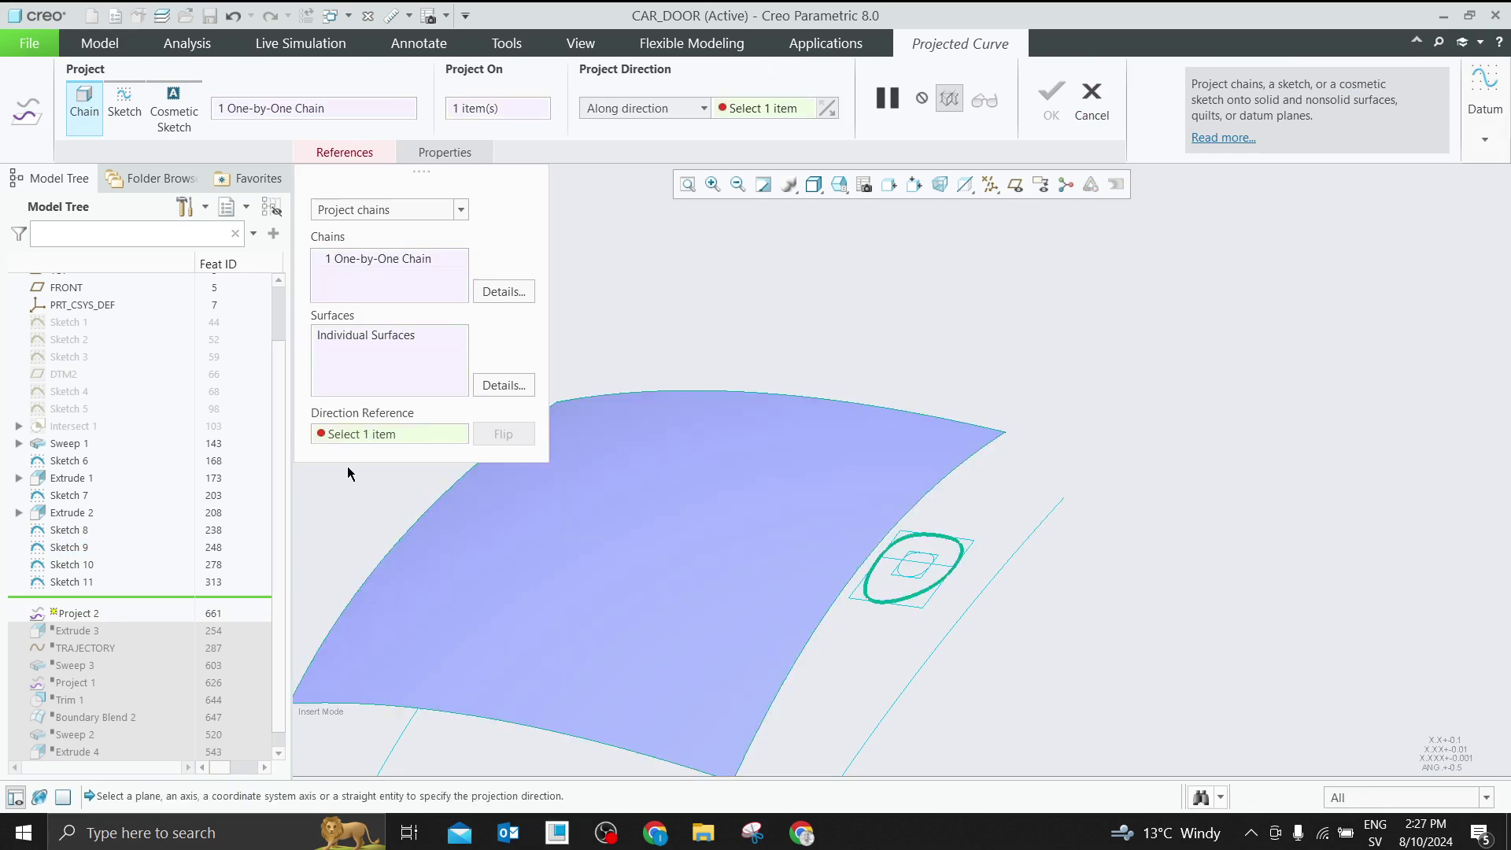
{"action": "left_click", "coordinate": [1072, 498]}
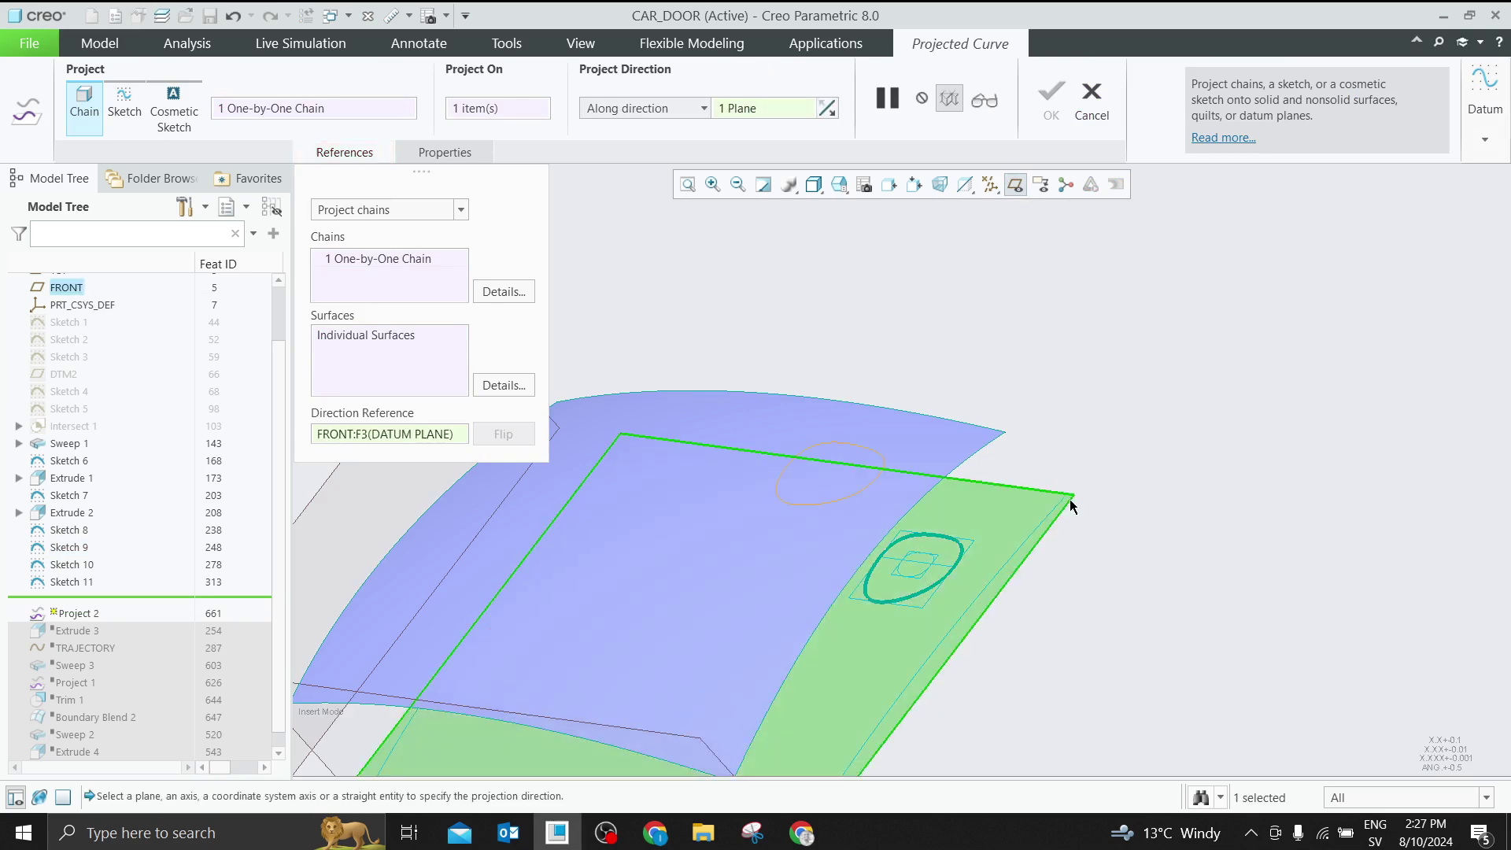
{"action": "left_click", "coordinate": [1052, 104]}
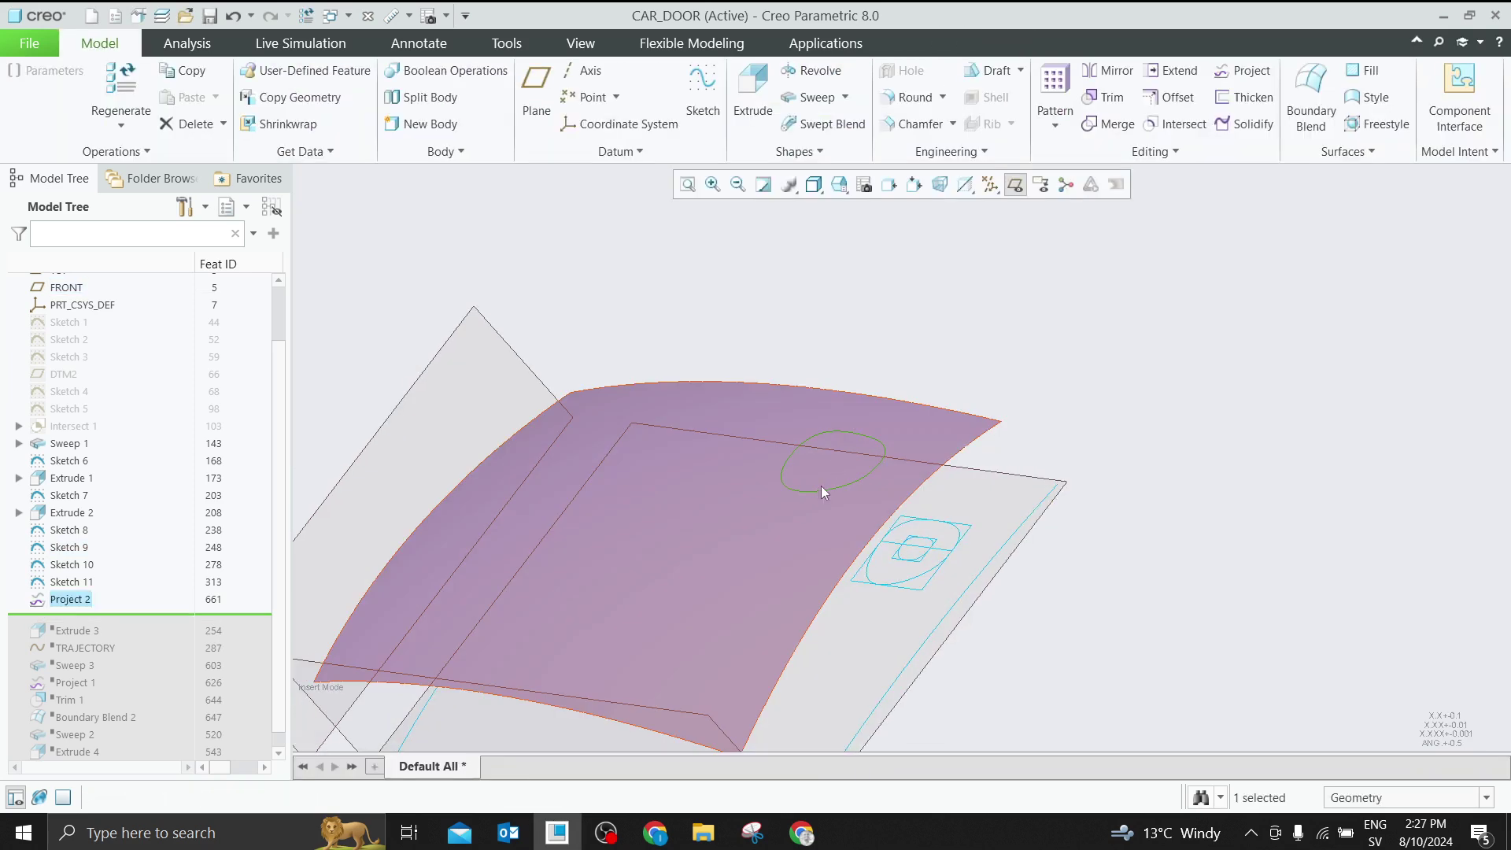
Trim the door surface quilt with the projected oval curve, removing the area inside it
{"action": "scroll", "coordinate": [819, 464], "scroll_direction": "down", "scroll_amount": 3}
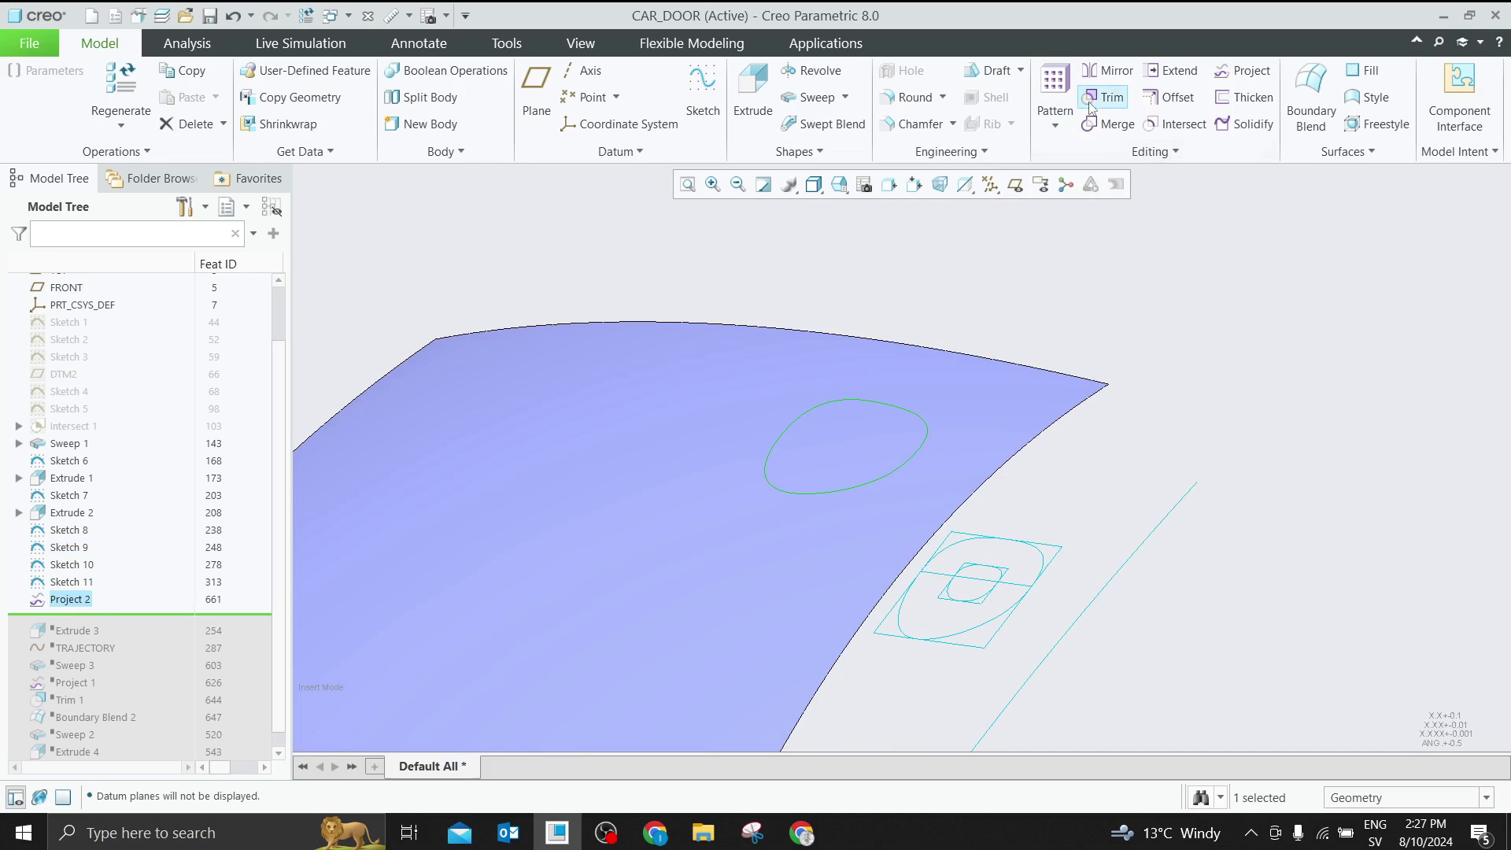
{"action": "left_click", "coordinate": [1104, 97]}
{"action": "left_click", "coordinate": [81, 98]}
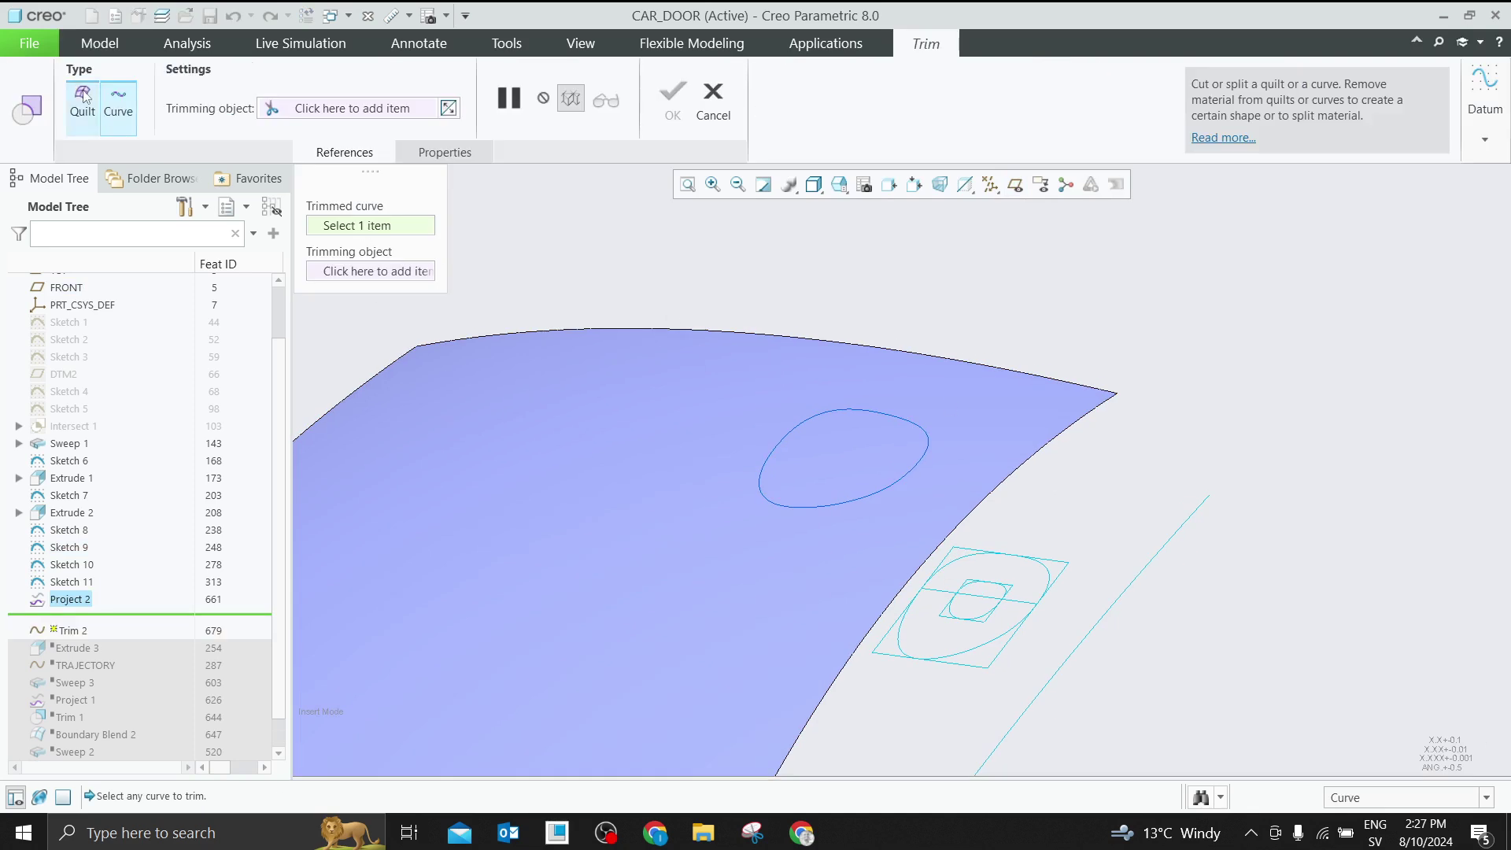
{"action": "left_click", "coordinate": [652, 410]}
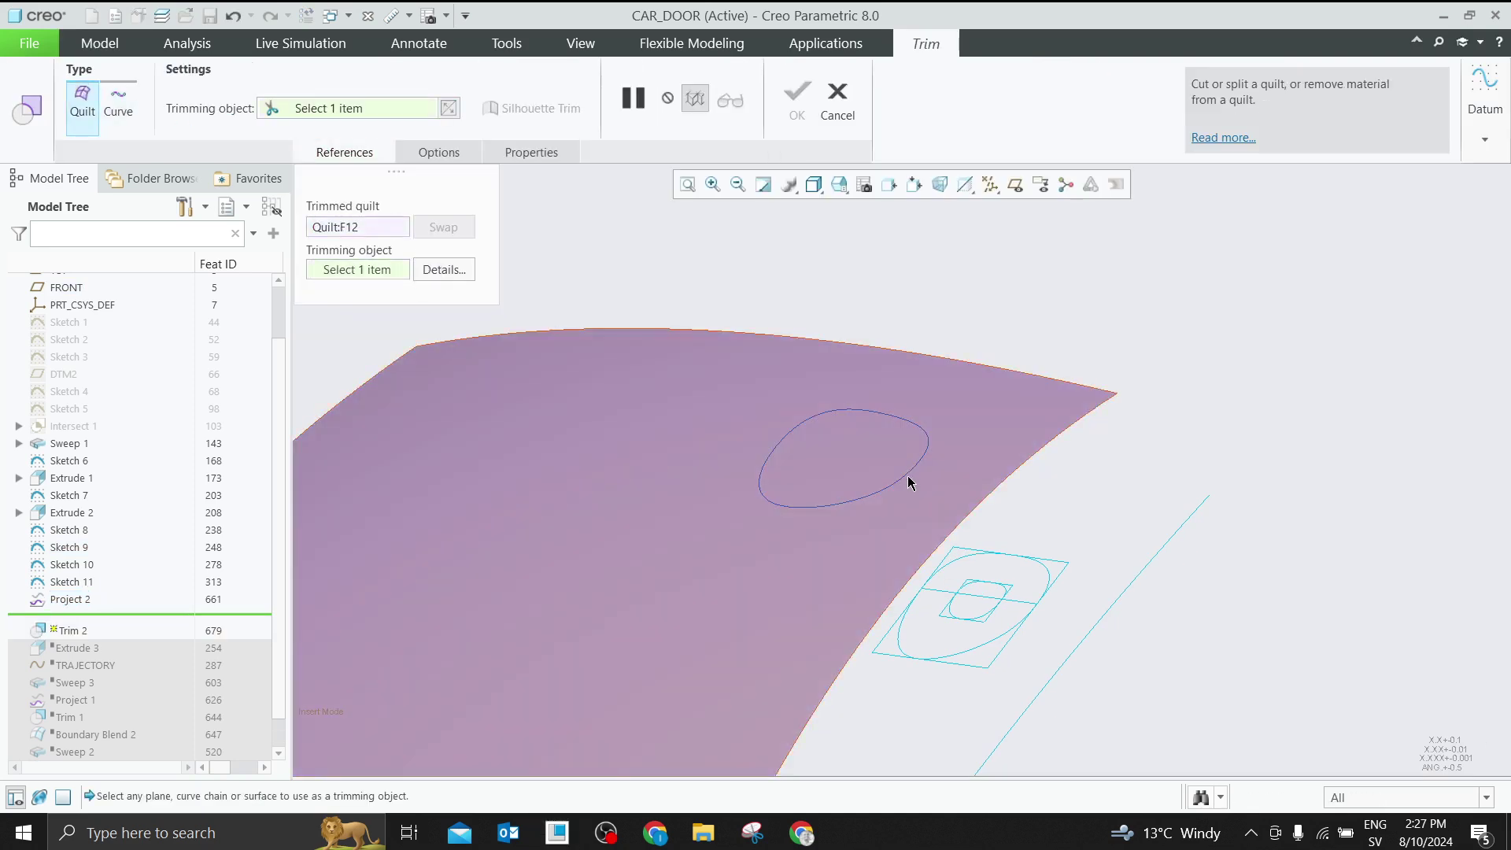
{"action": "left_click", "coordinate": [910, 479]}
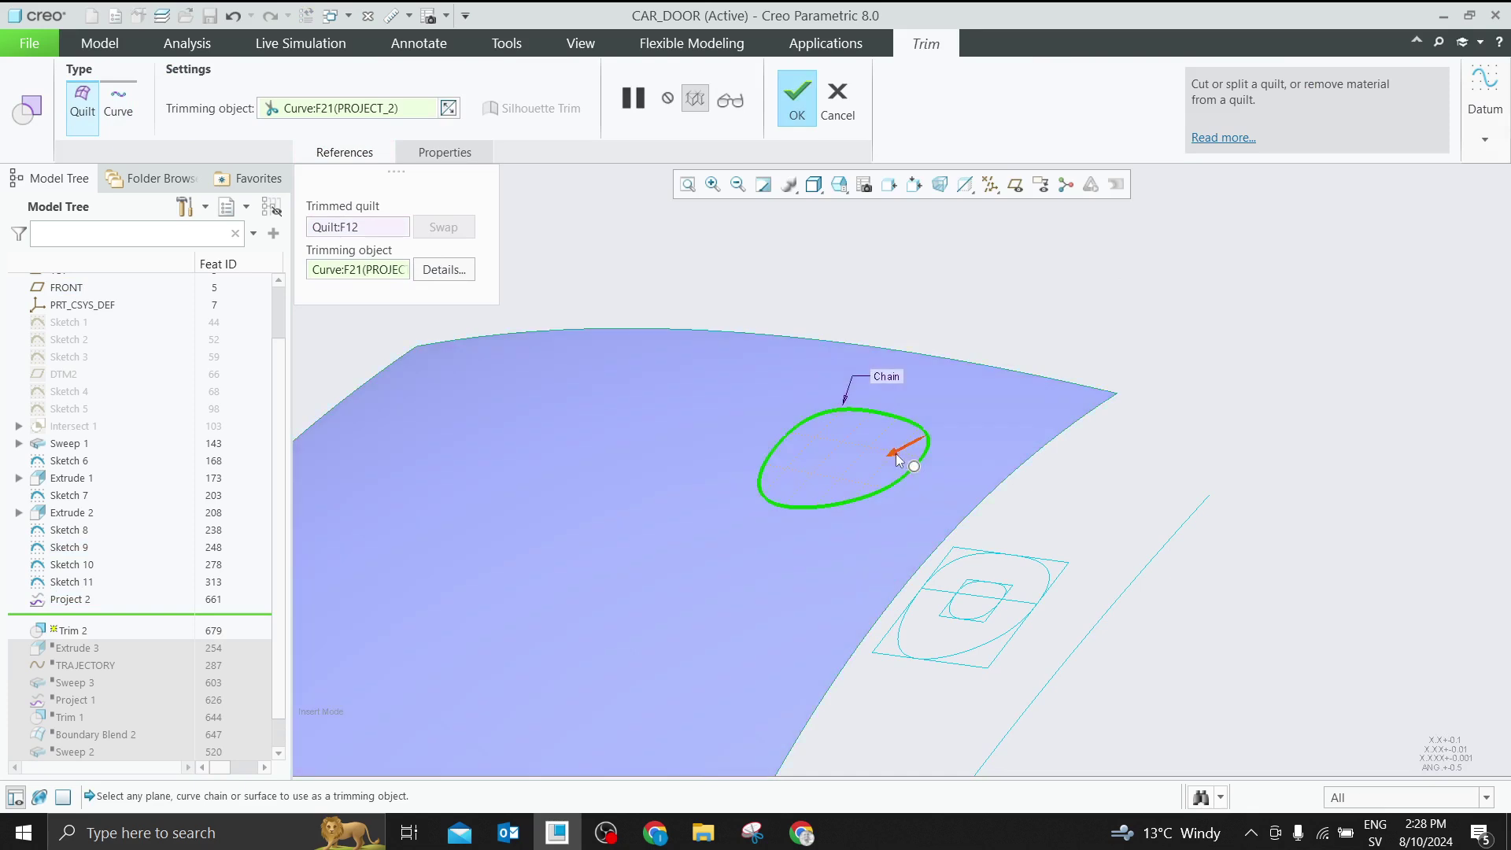
{"action": "left_click", "coordinate": [797, 98]}
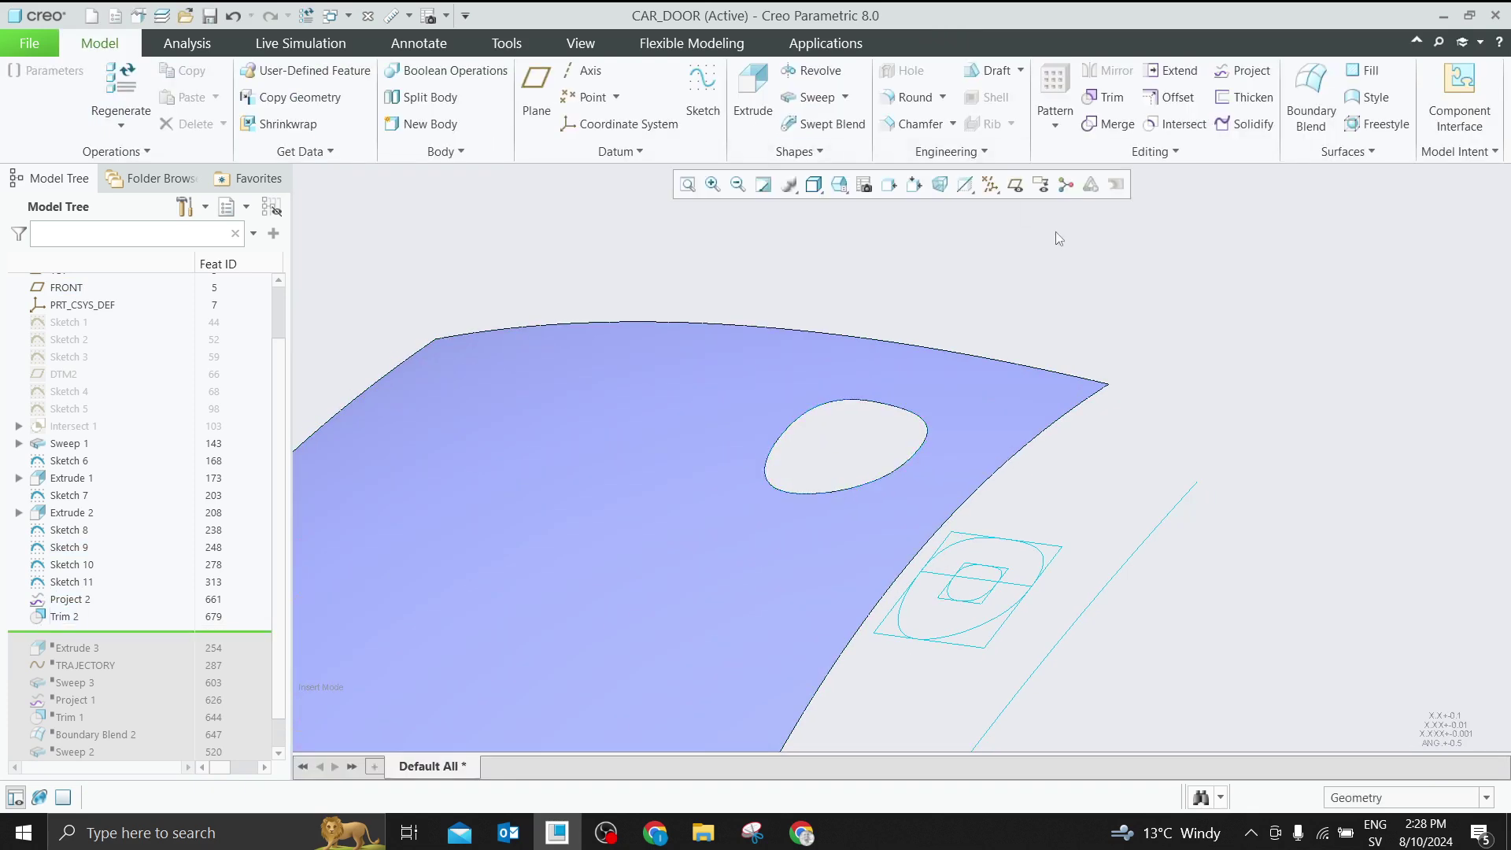
Suppress the Project 2 and Trim 2 features together
{"action": "left_click", "coordinate": [76, 599]}
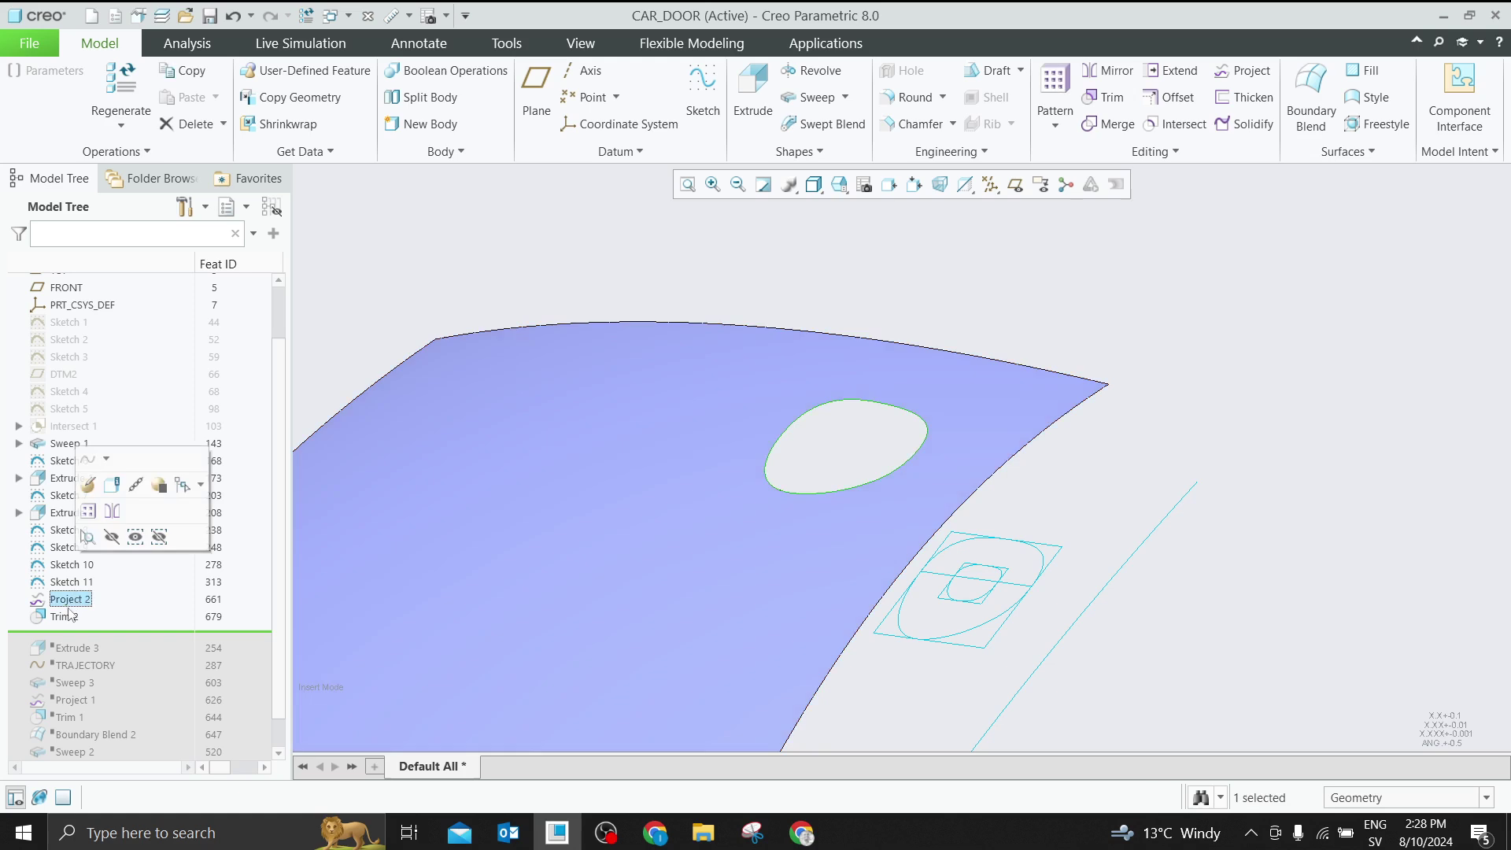
{"action": "left_click", "coordinate": [67, 617], "text": "ctrl"}
{"action": "left_click", "coordinate": [104, 507]}
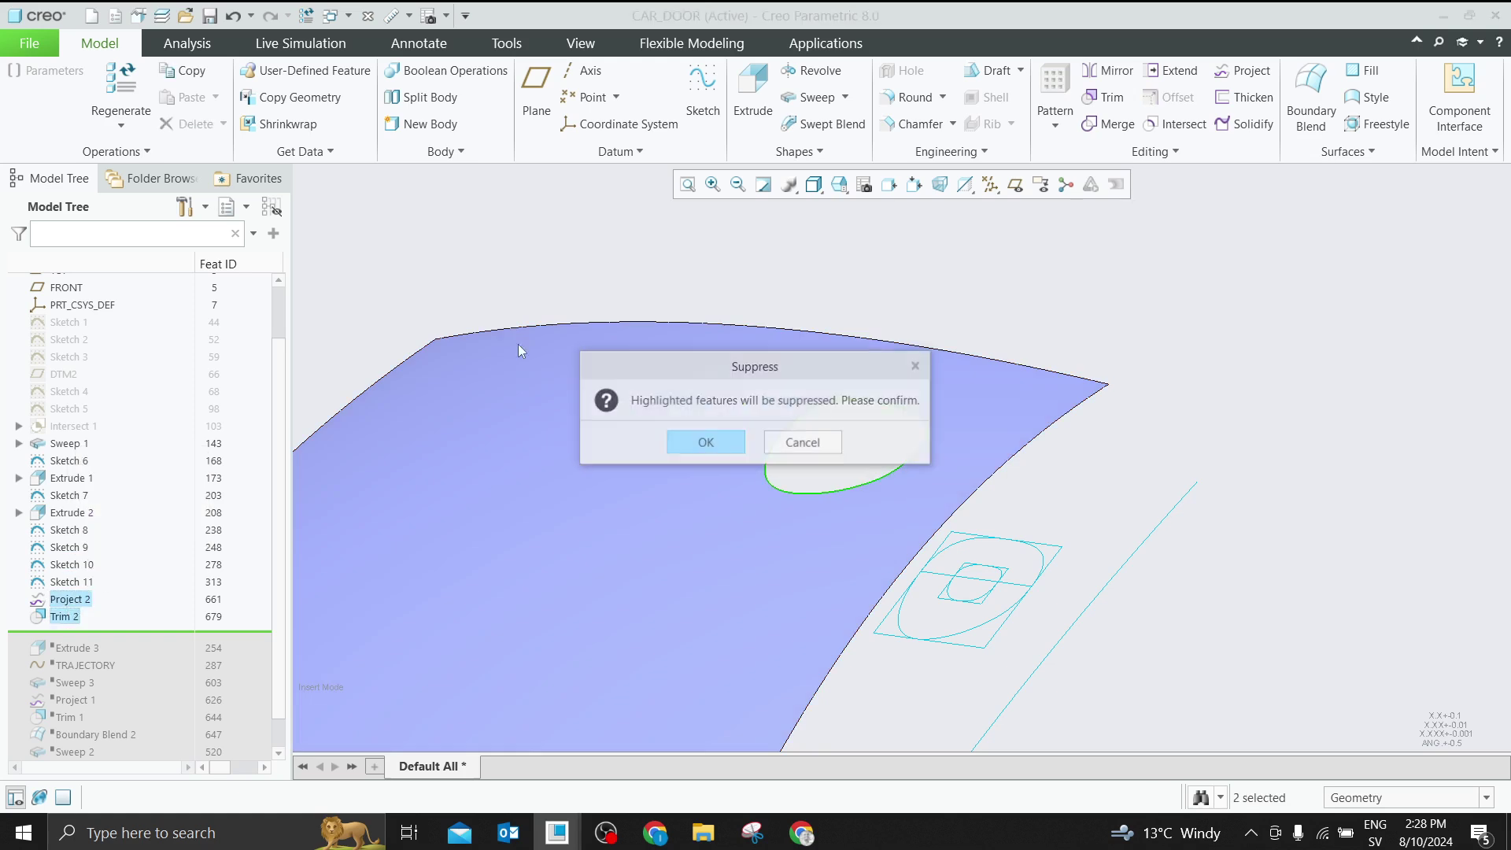
{"action": "left_click", "coordinate": [706, 443]}
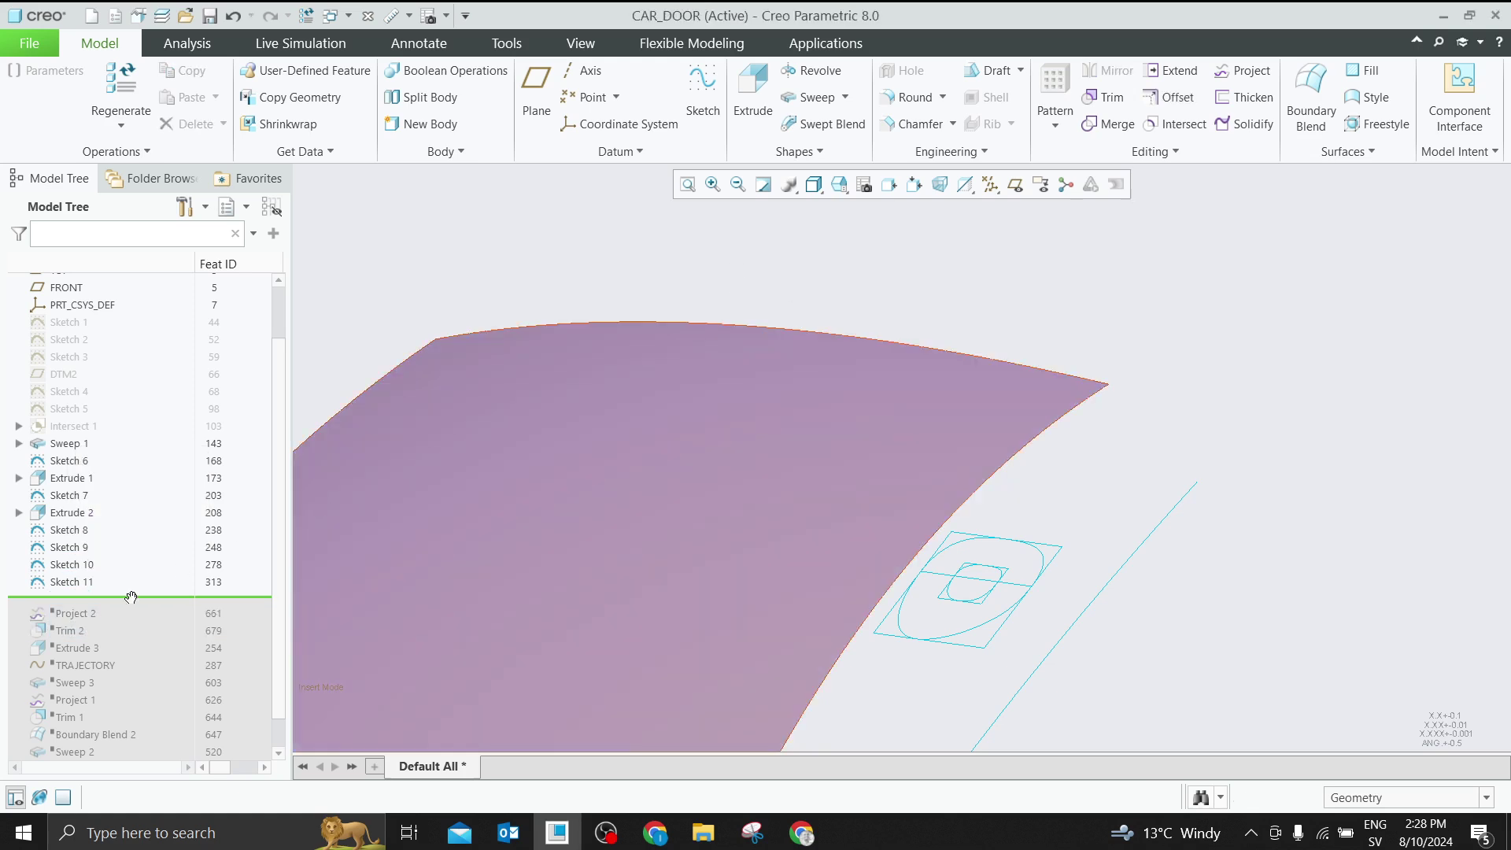
Review Extrude 2 and Sketch 8 on the uncut door surface
{"action": "left_click", "coordinate": [71, 512]}
{"action": "left_click", "coordinate": [69, 530]}
{"action": "left_click", "coordinate": [679, 307]}
{"action": "scroll", "coordinate": [678, 307], "scroll_direction": "down", "scroll_amount": 3}
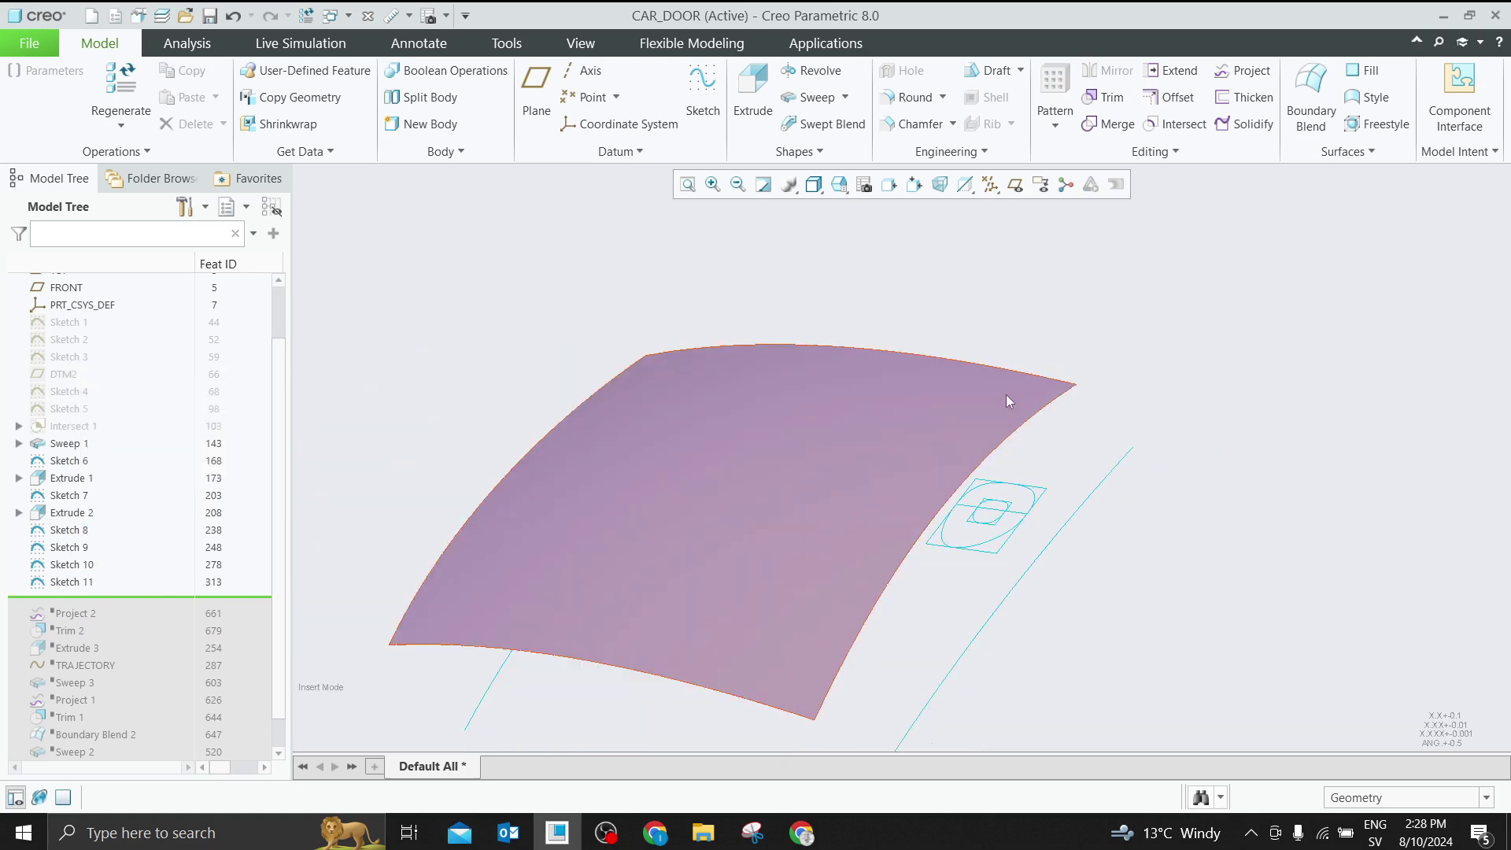
{"action": "scroll", "coordinate": [580, 338], "scroll_direction": "up", "scroll_amount": 2}
Roll the model forward to include Extrude 3 and TRAJECTORY, and inspect the handle opening with the curve across it
{"action": "left_click_drag", "start_coordinate": [113, 602], "coordinate": [101, 666]}
{"action": "left_click", "coordinate": [69, 634]}
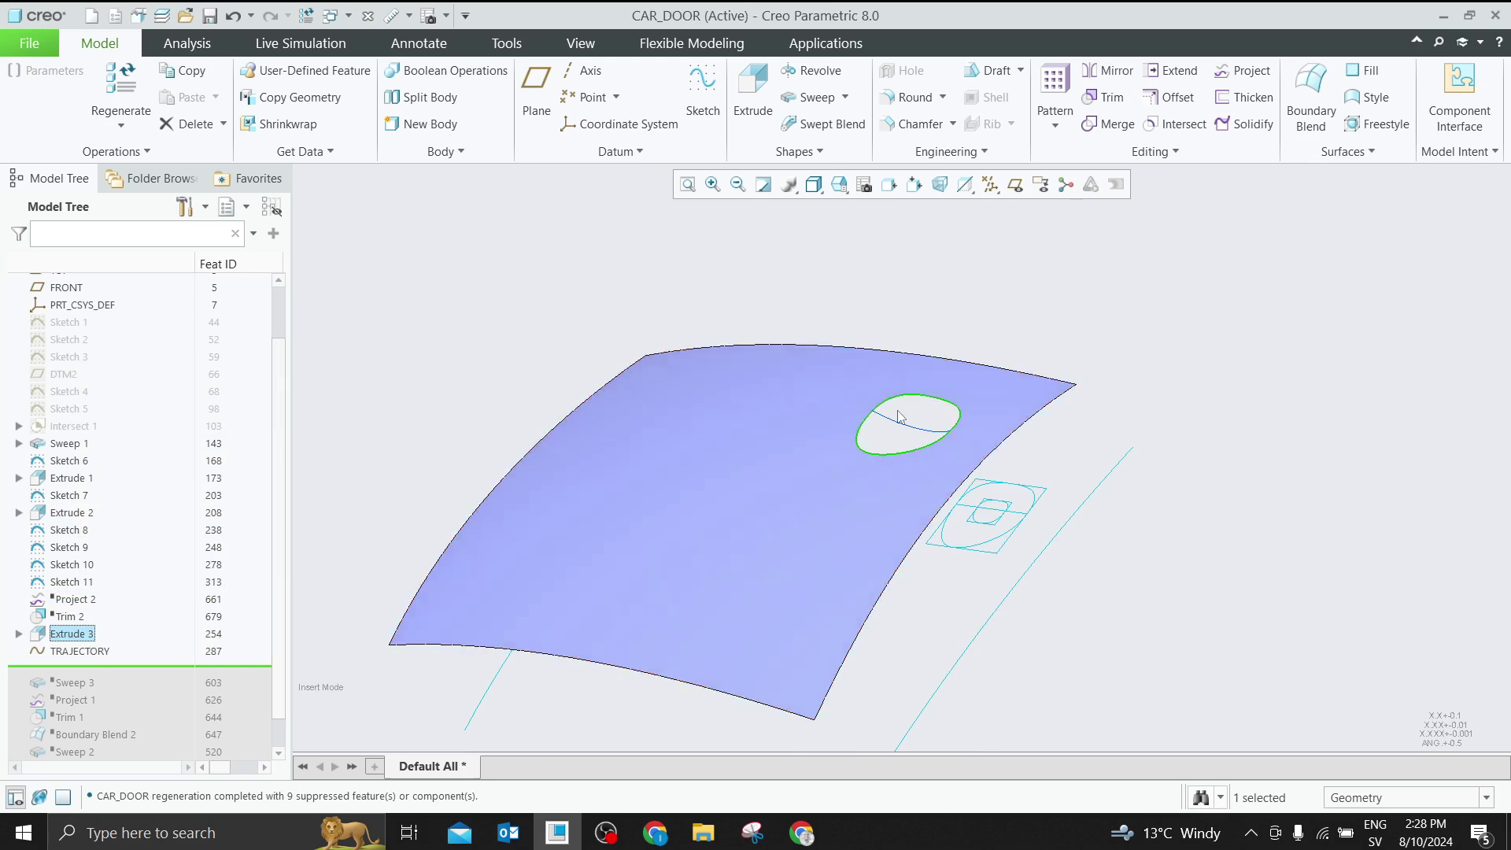
{"action": "scroll", "coordinate": [873, 417], "scroll_direction": "down", "scroll_amount": 3}
{"action": "left_click", "coordinate": [449, 279]}
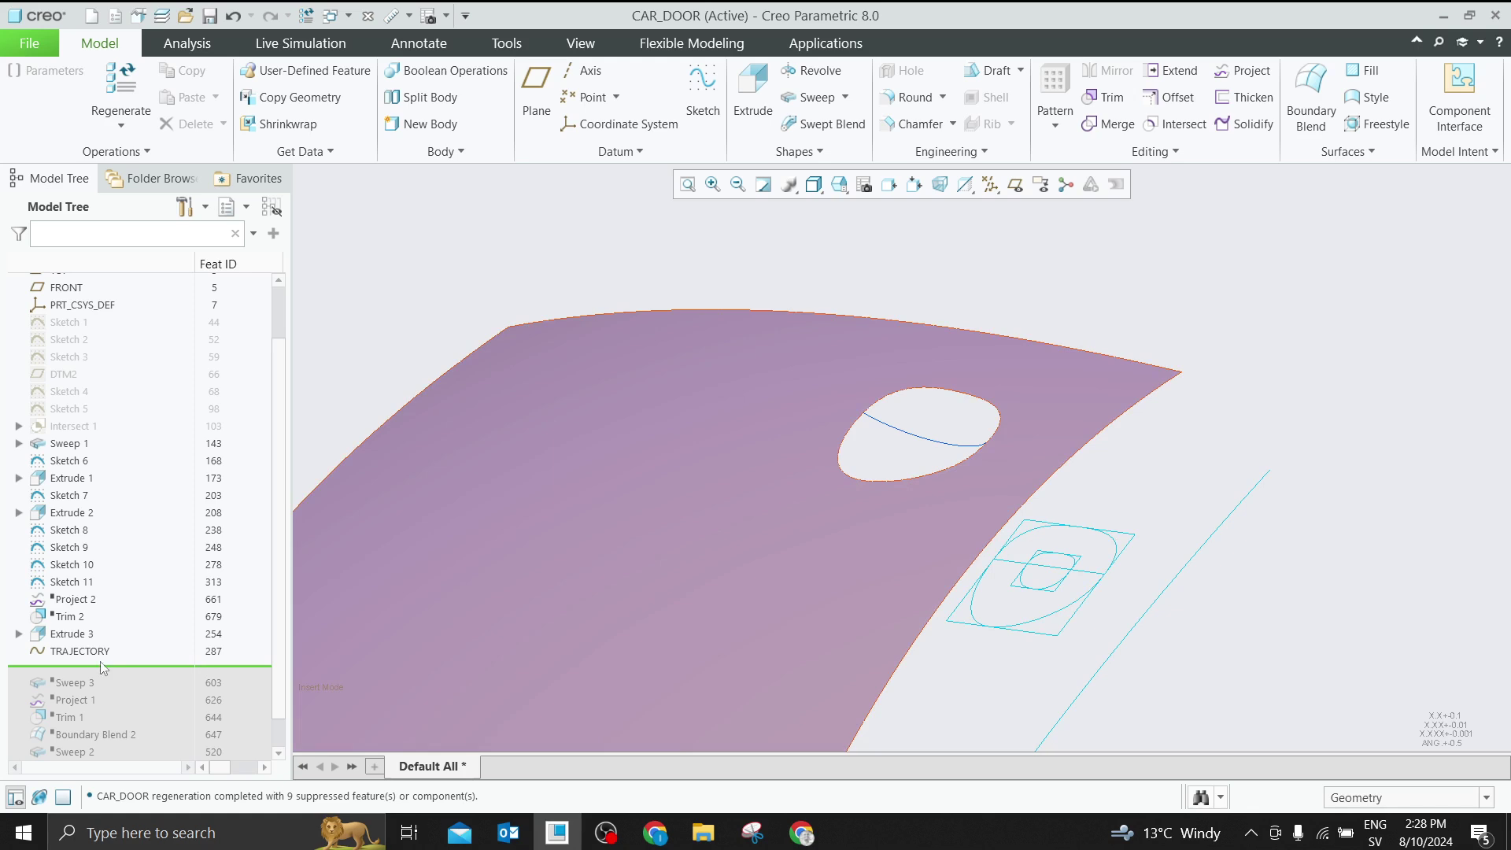
Roll the model back to just before TRAJECTORY, and start a Curve Through Points feature
{"action": "mouse_move", "coordinate": [110, 664]}
{"action": "left_mouse_down"}
{"action": "mouse_move", "coordinate": [111, 635]}
{"action": "mouse_move", "coordinate": [111, 647]}
{"action": "left_mouse_up"}
{"action": "scroll", "coordinate": [871, 434], "scroll_direction": "down", "scroll_amount": 2}
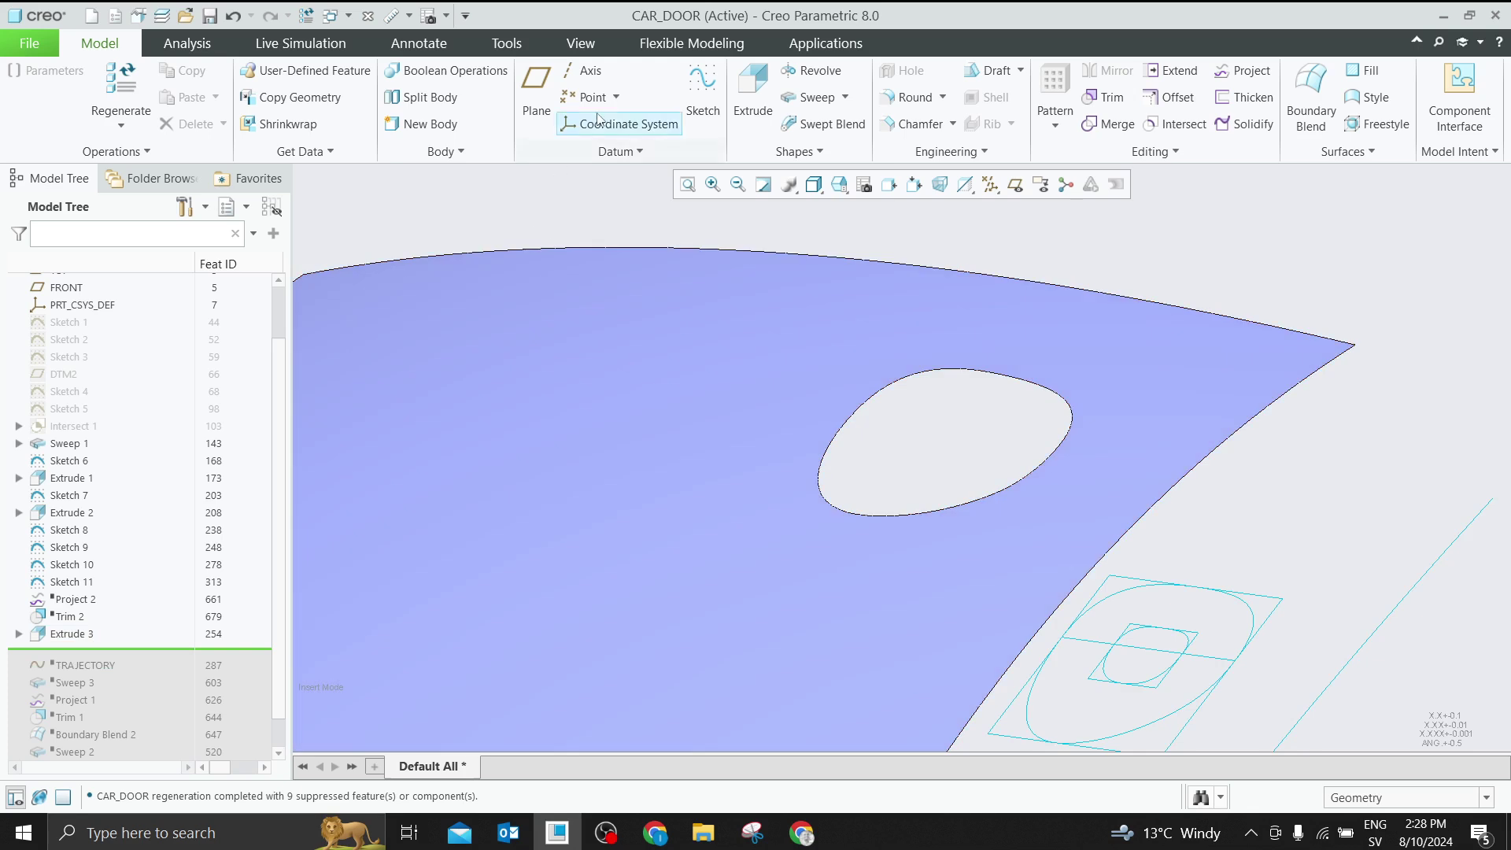
{"action": "left_click", "coordinate": [615, 97]}
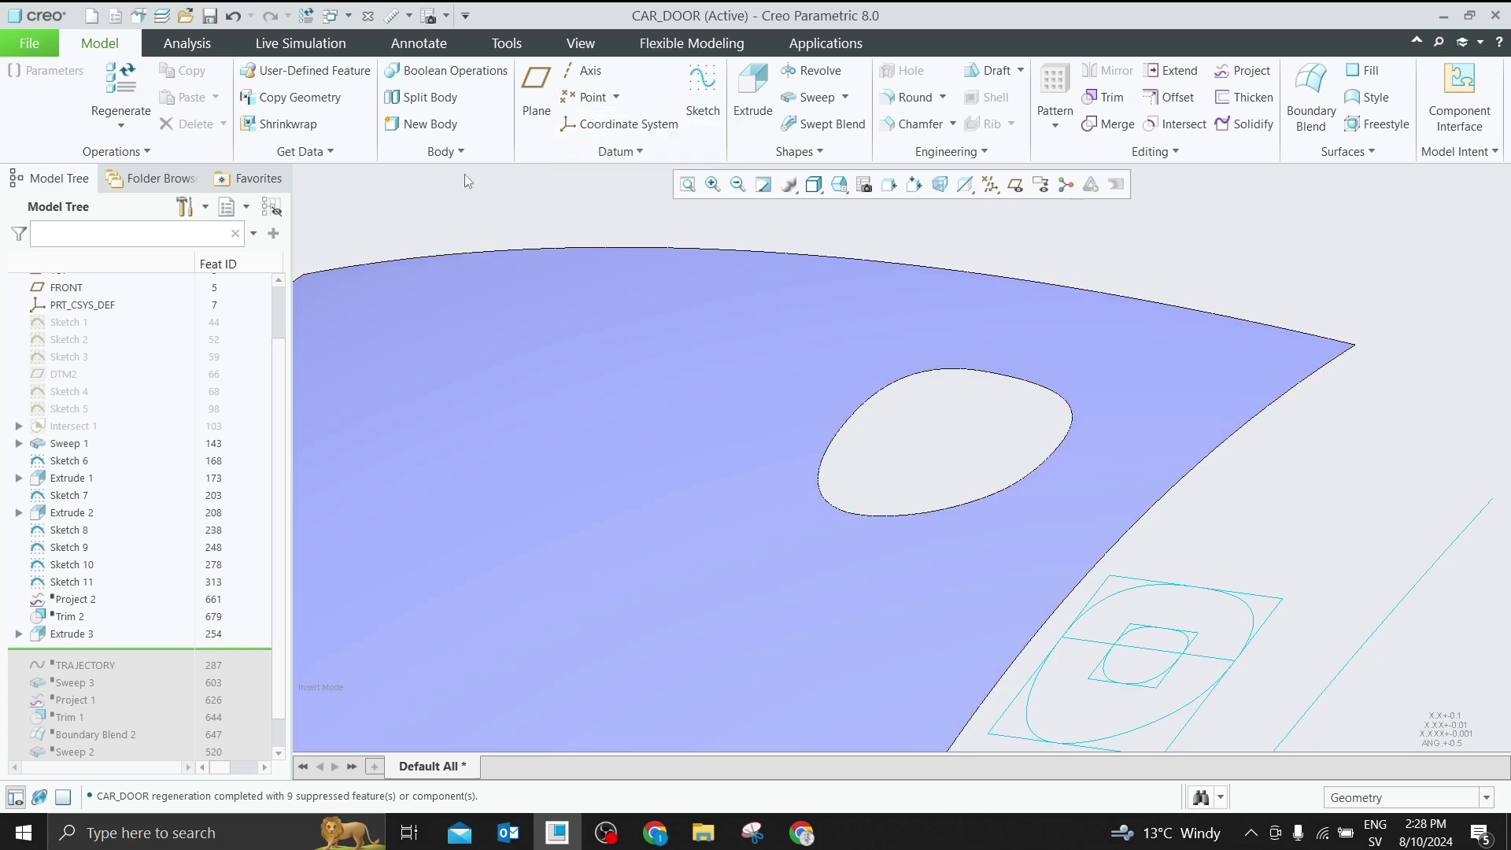
{"action": "left_click", "coordinate": [630, 152]}
{"action": "mouse_move", "coordinate": [685, 175]}
{"action": "left_click", "coordinate": [801, 180]}
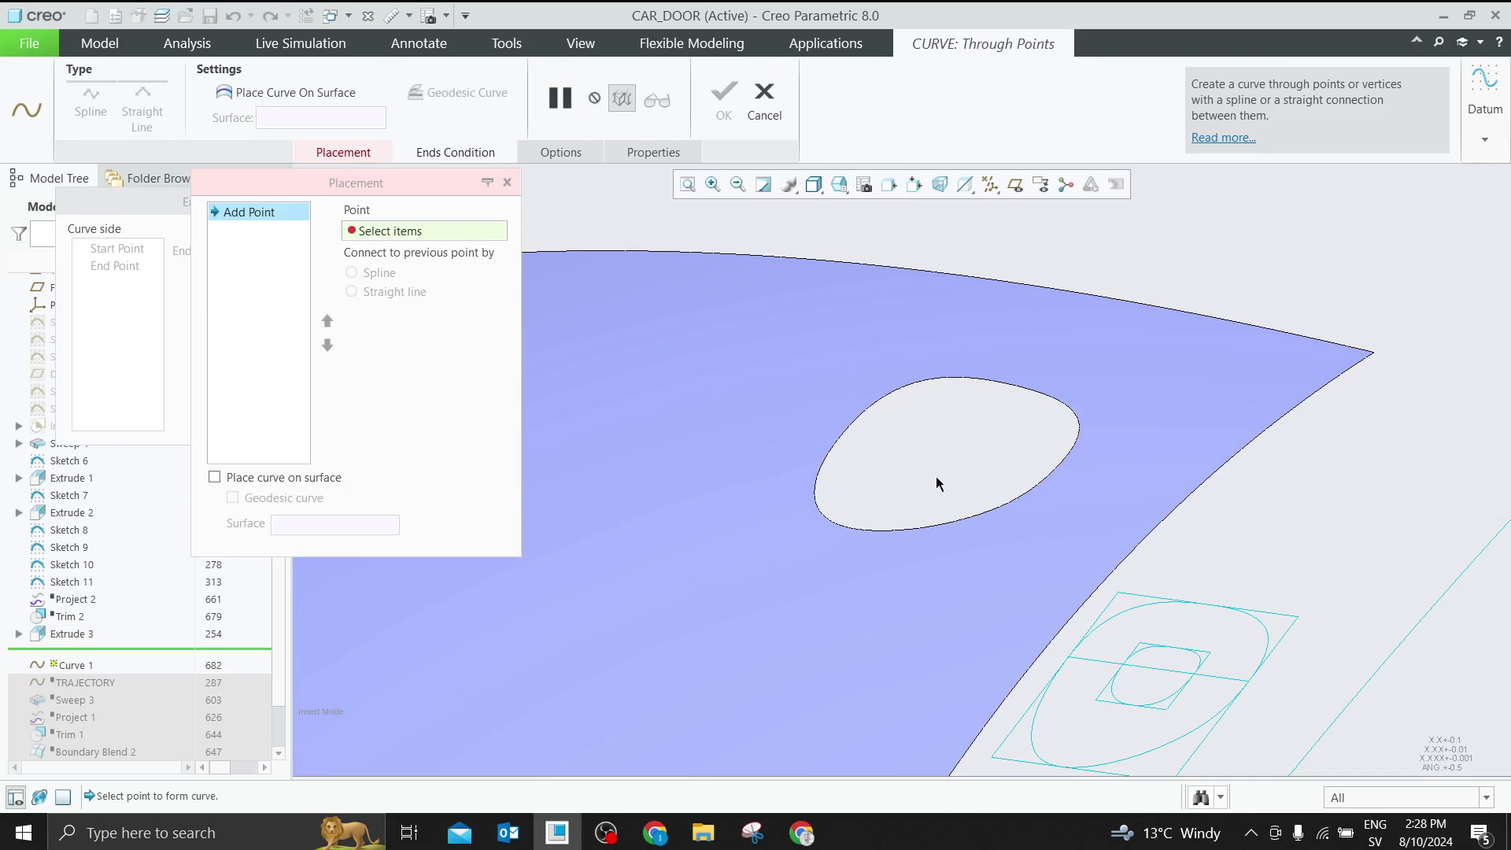
Create two datum points on the opposite edge vertices of the handle opening for the curve
{"action": "mouse_move", "coordinate": [923, 470]}
{"action": "middle_mouse_down"}
{"action": "mouse_move", "coordinate": [911, 483]}
{"action": "mouse_move", "coordinate": [910, 449]}
{"action": "mouse_move", "coordinate": [729, 417]}
{"action": "middle_mouse_up"}
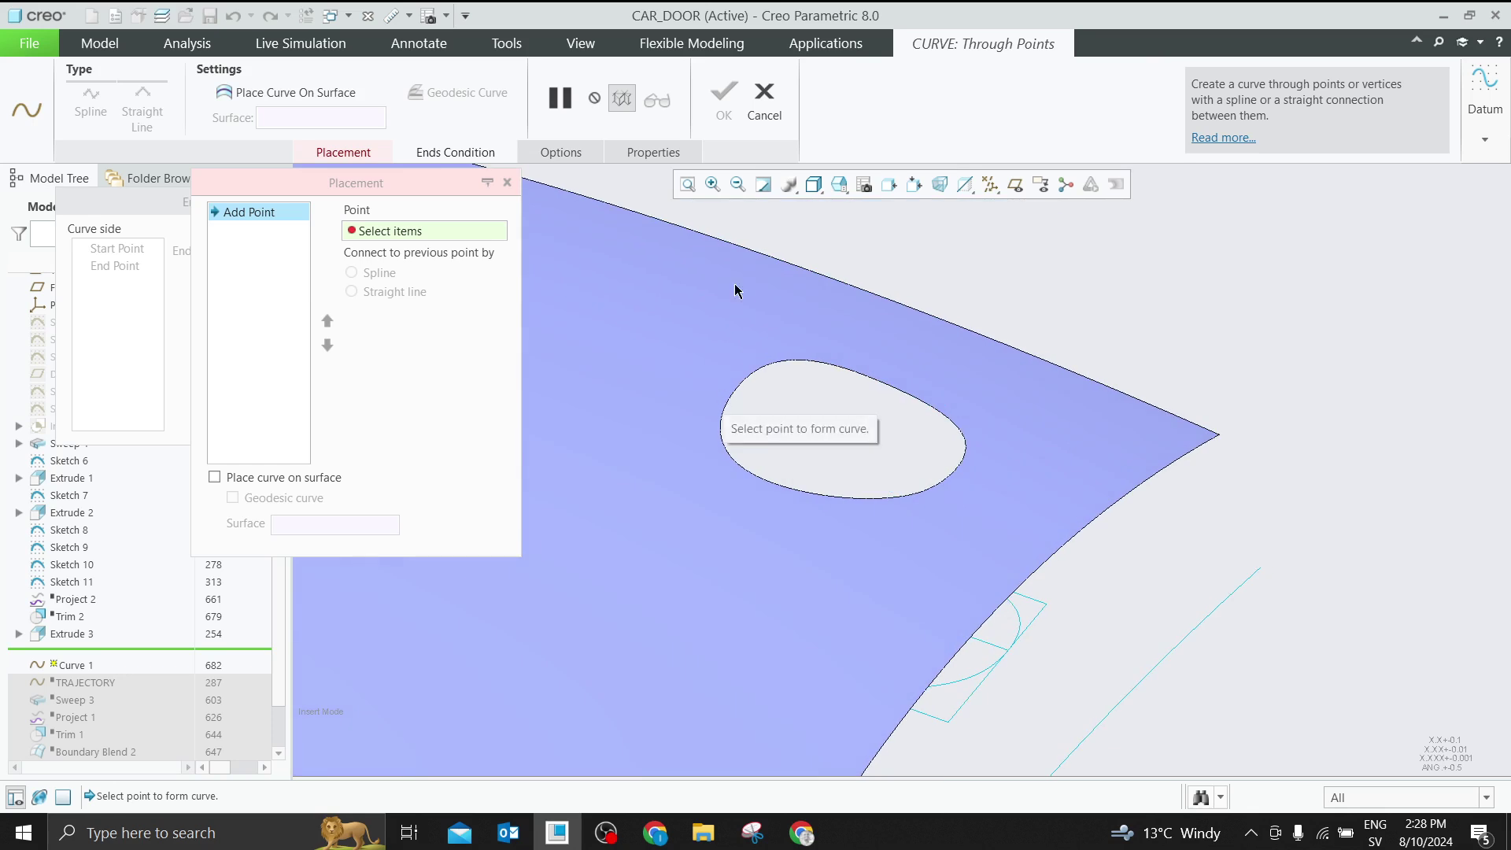
{"action": "left_click", "coordinate": [1479, 145]}
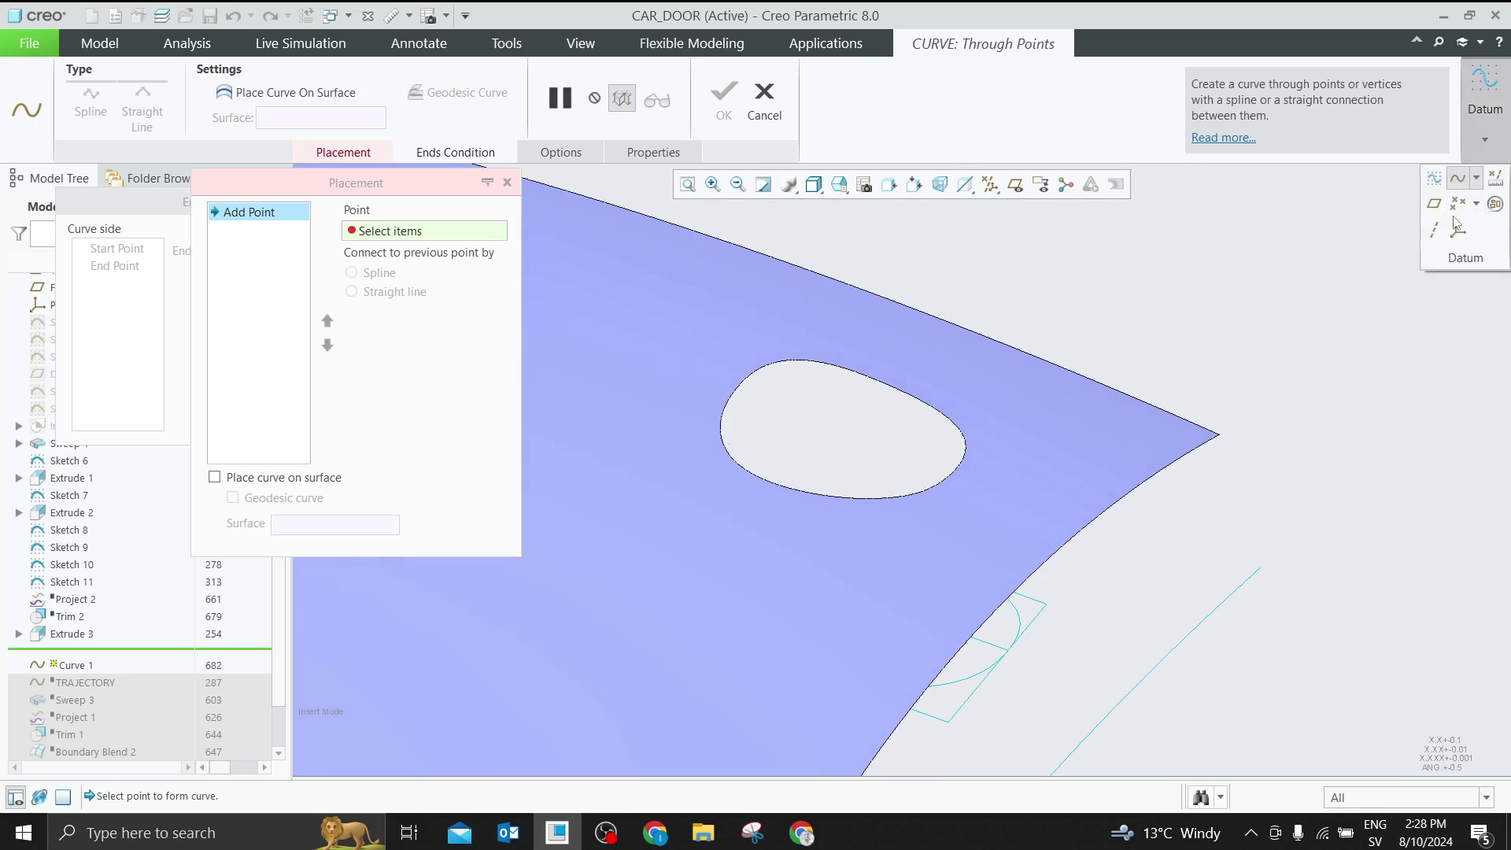
{"action": "left_click", "coordinate": [1476, 203]}
{"action": "left_click", "coordinate": [1341, 228]}
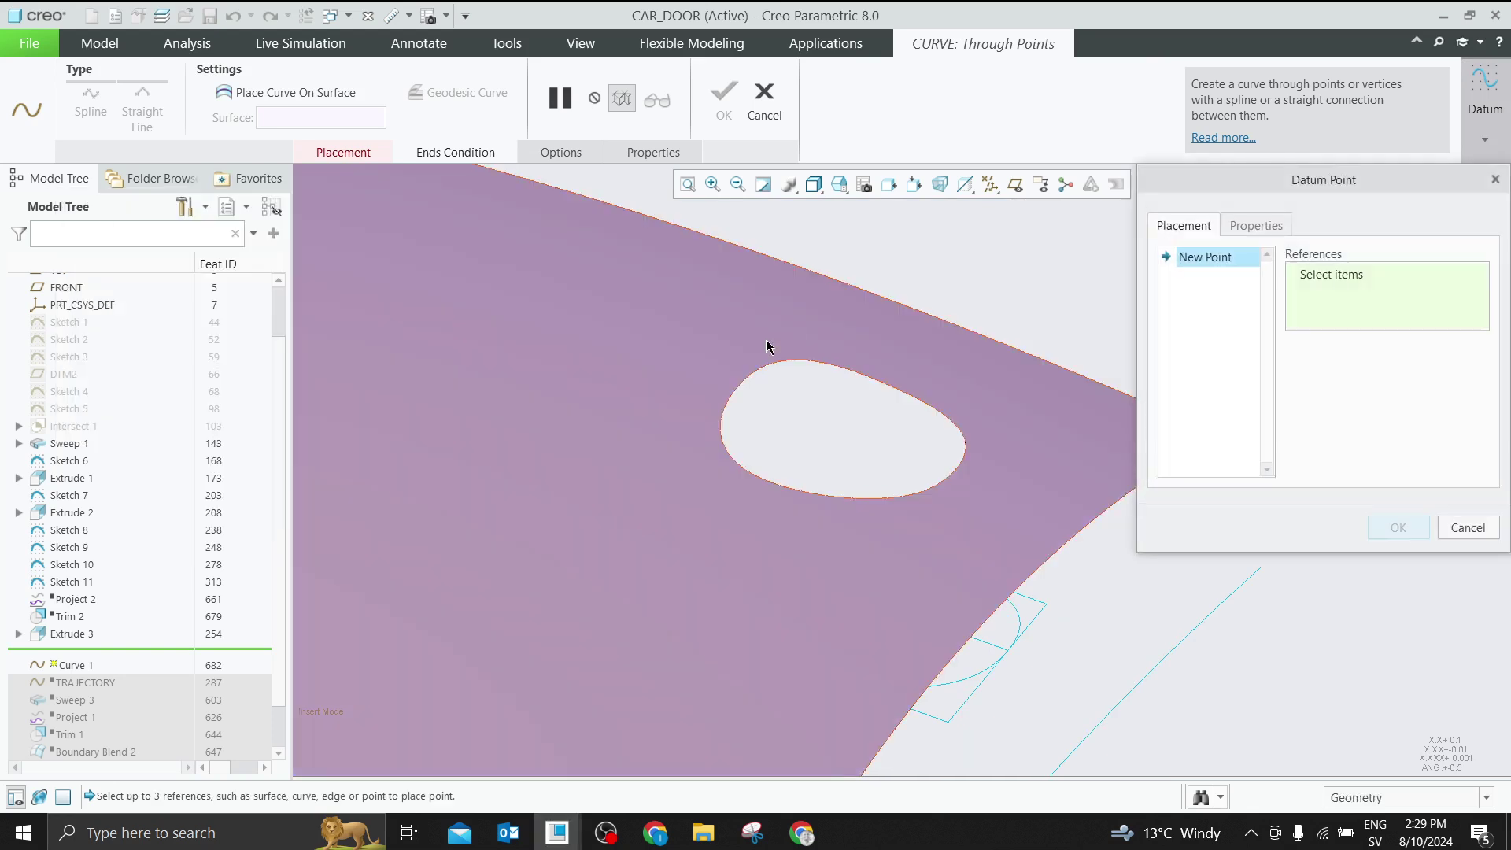
{"action": "left_click", "coordinate": [743, 380]}
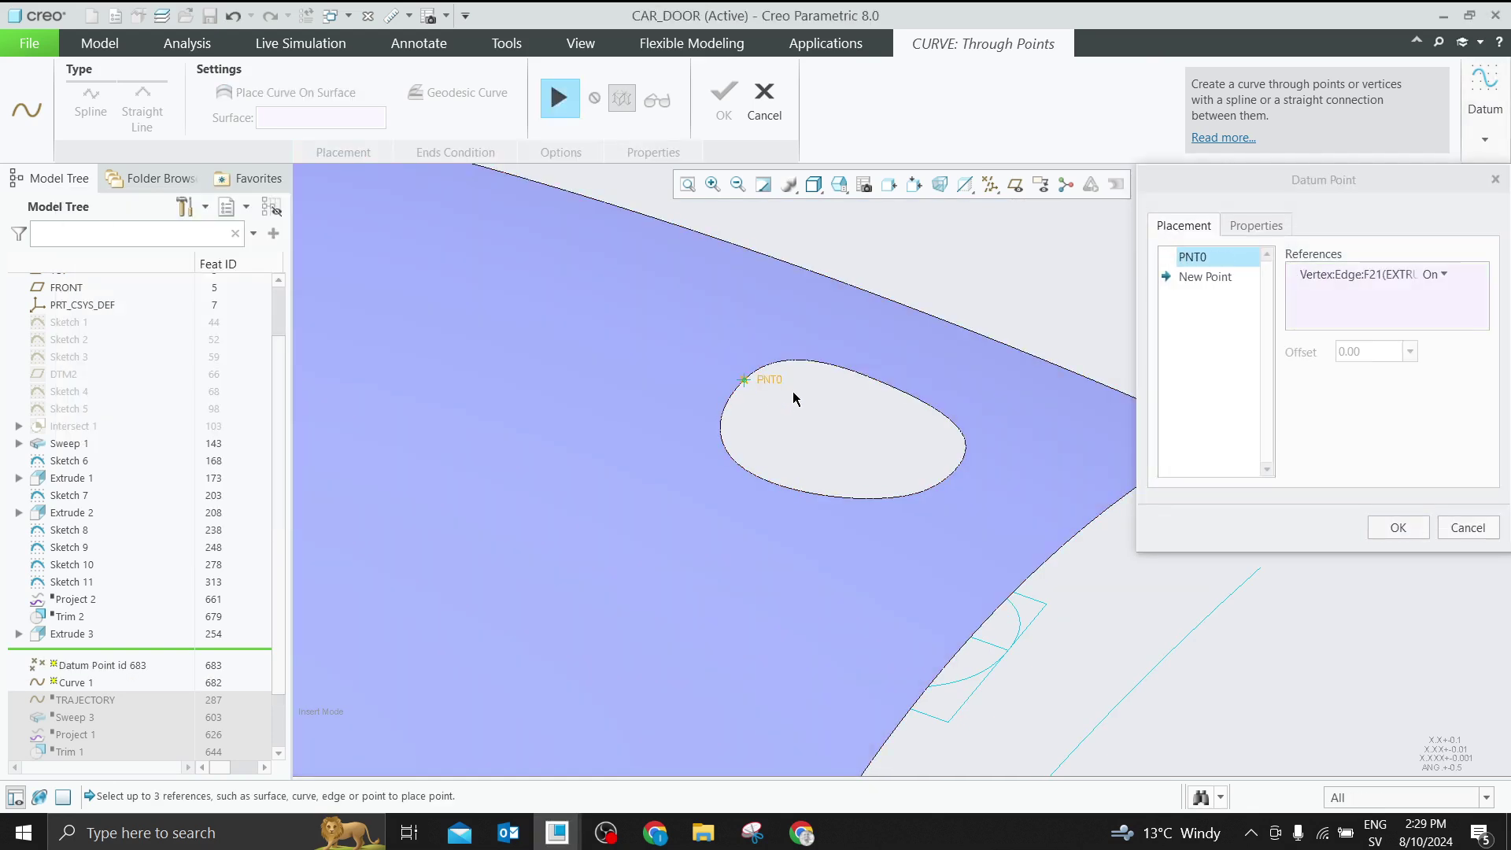
{"action": "left_click", "coordinate": [953, 472]}
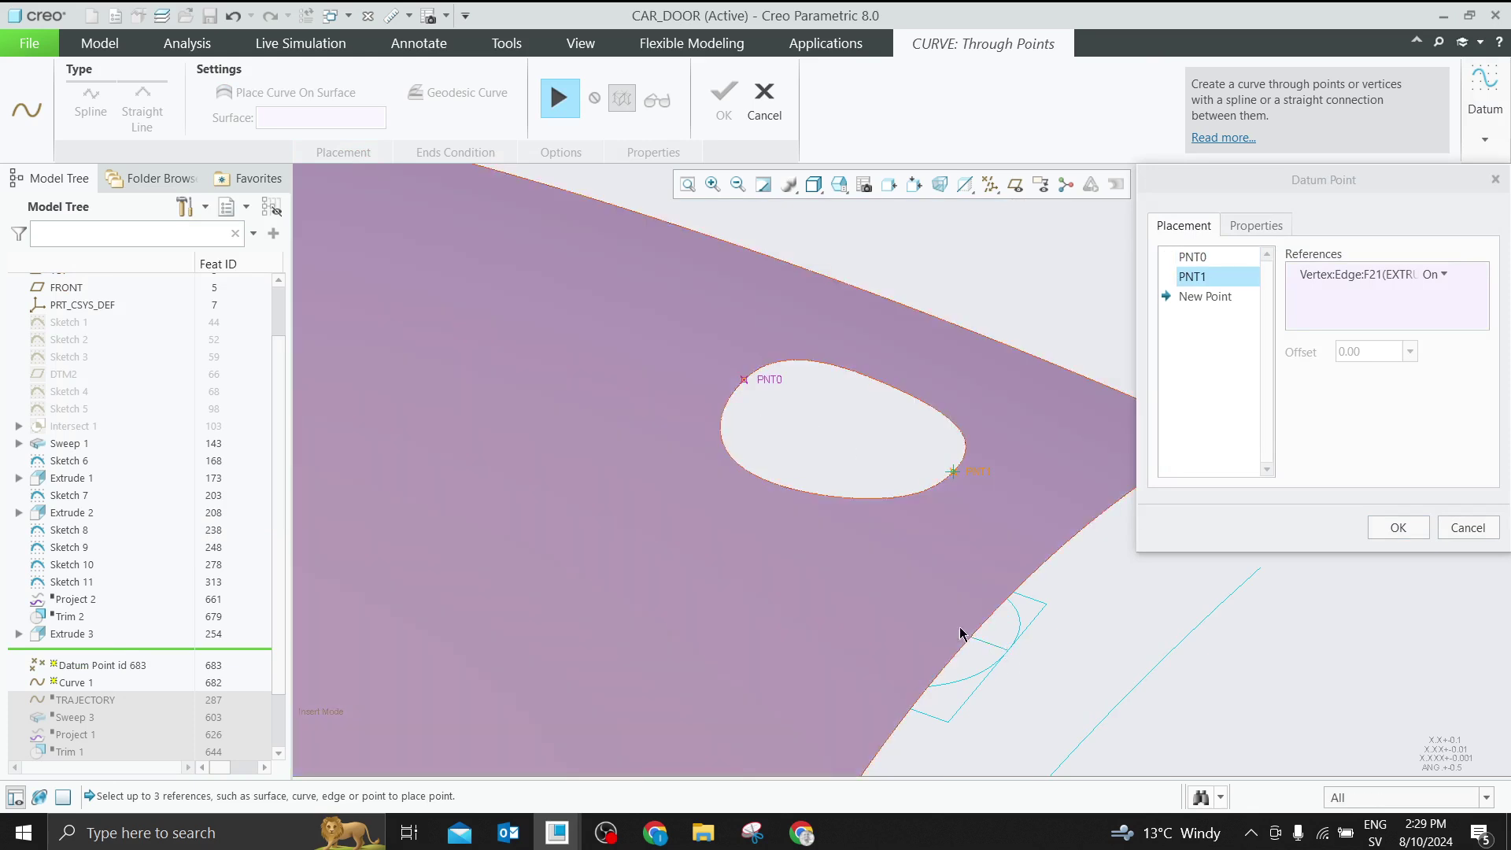
{"action": "left_click", "coordinate": [1398, 527]}
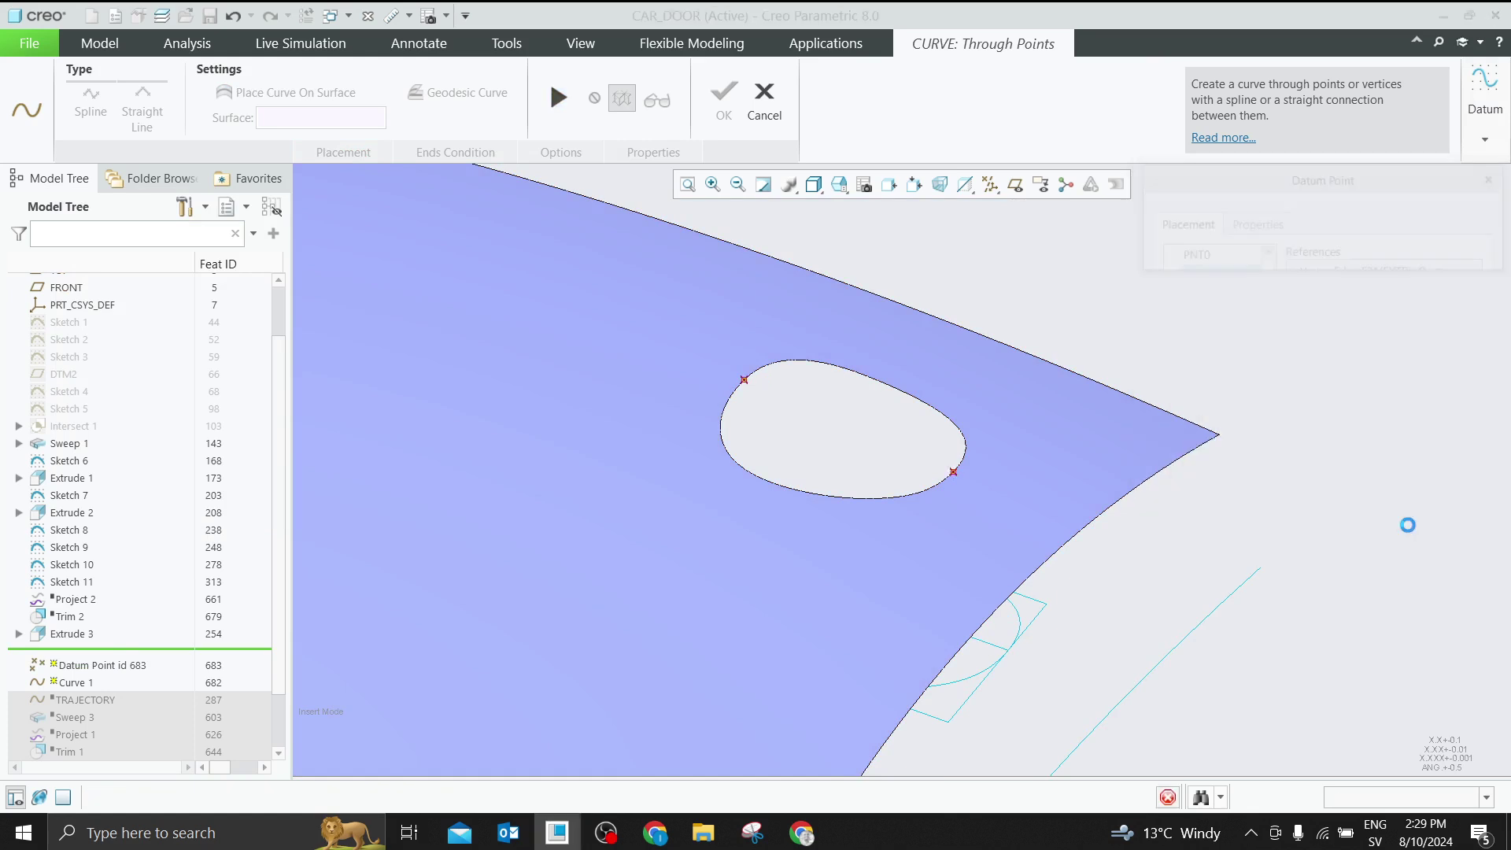
Resume the spline curve through the two datum points, and make both its start and end tangent to the door surface
{"action": "left_click", "coordinate": [558, 99]}
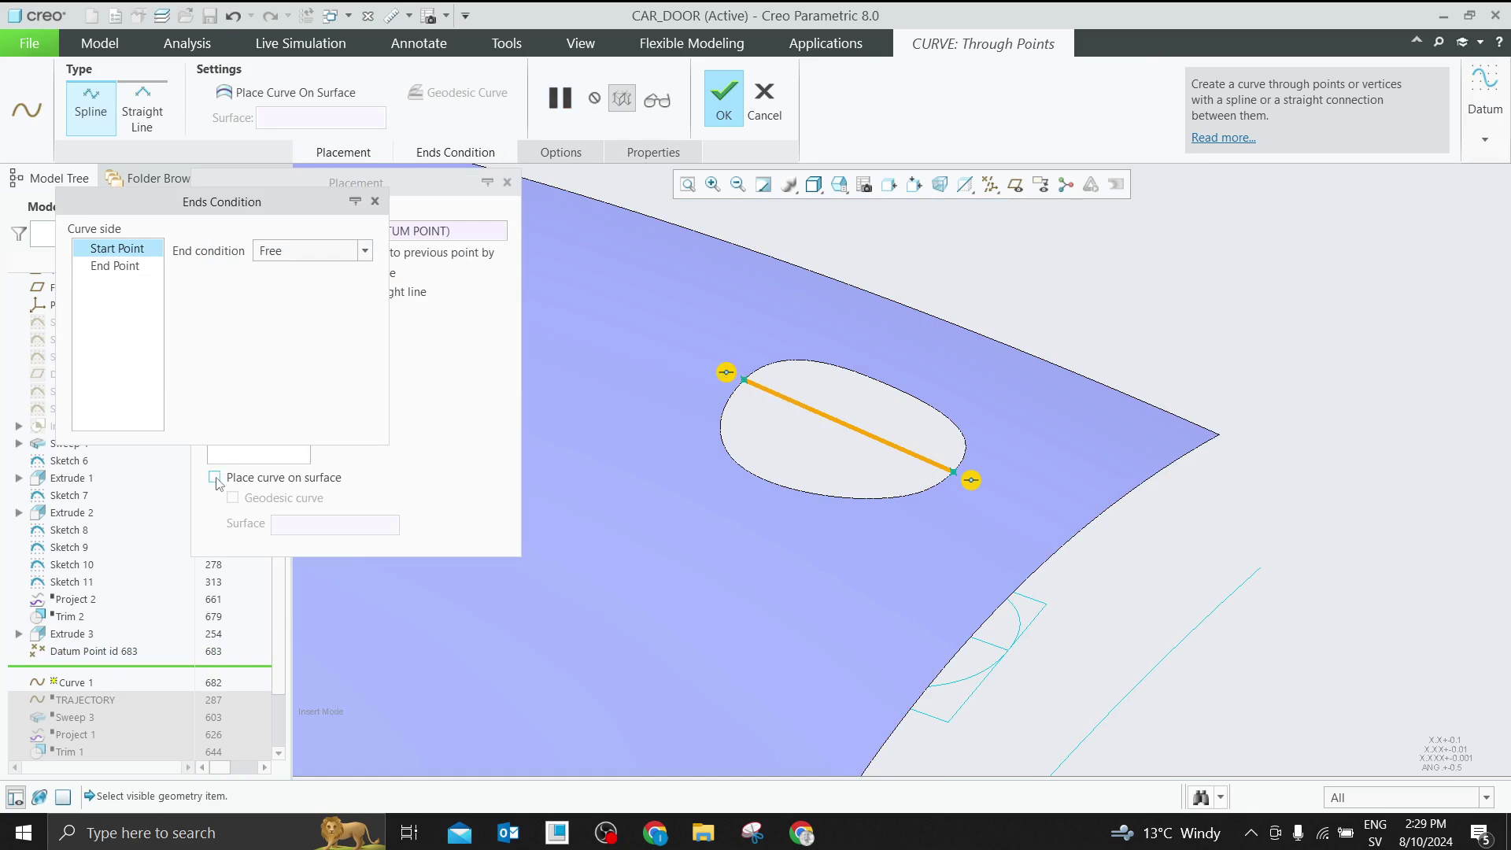
{"action": "right_click", "coordinate": [725, 371]}
{"action": "left_click", "coordinate": [775, 403]}
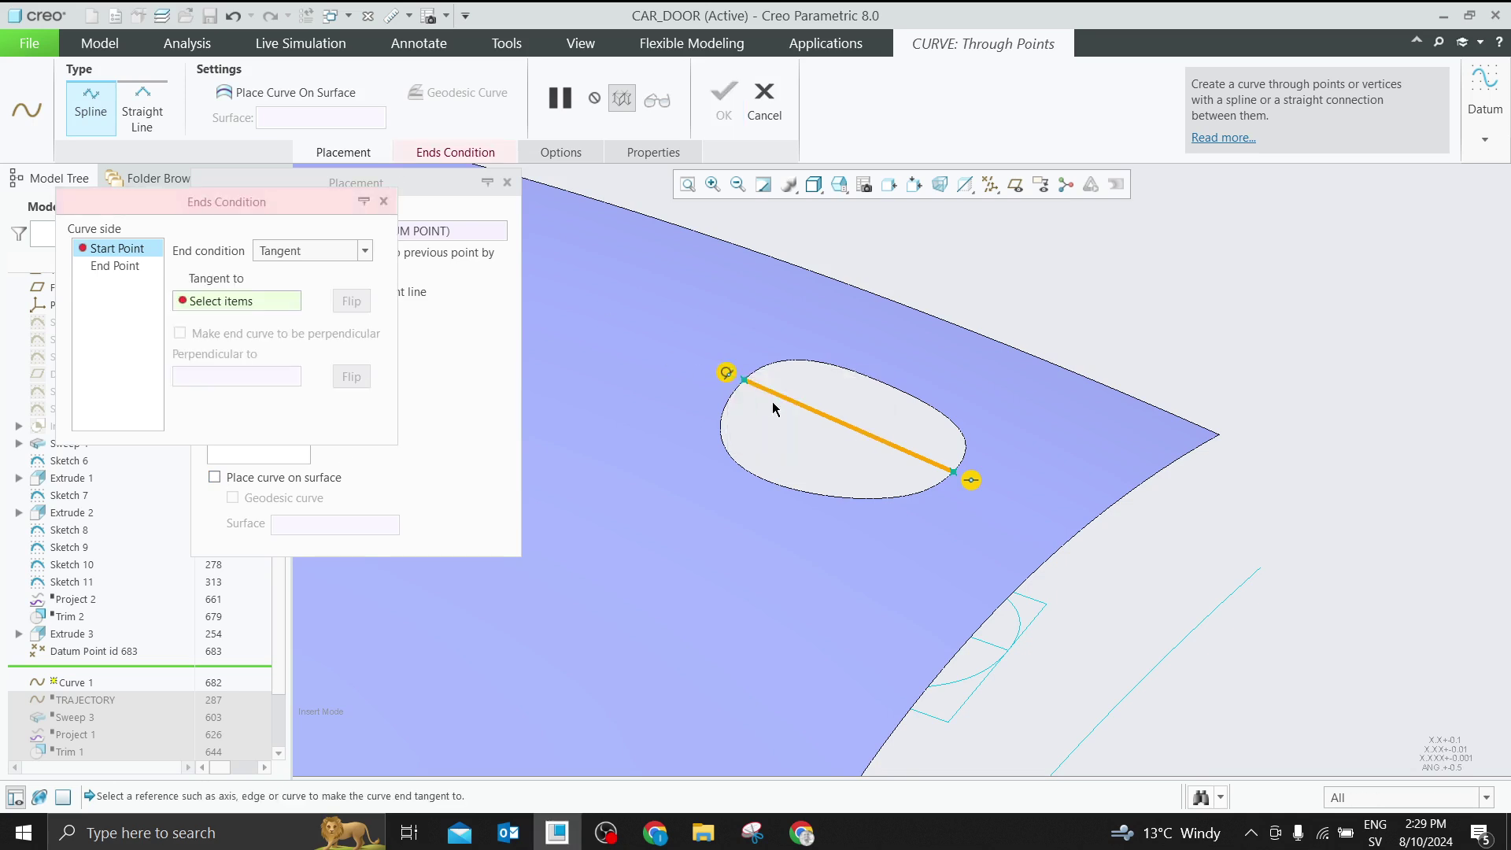
{"action": "left_click", "coordinate": [720, 338]}
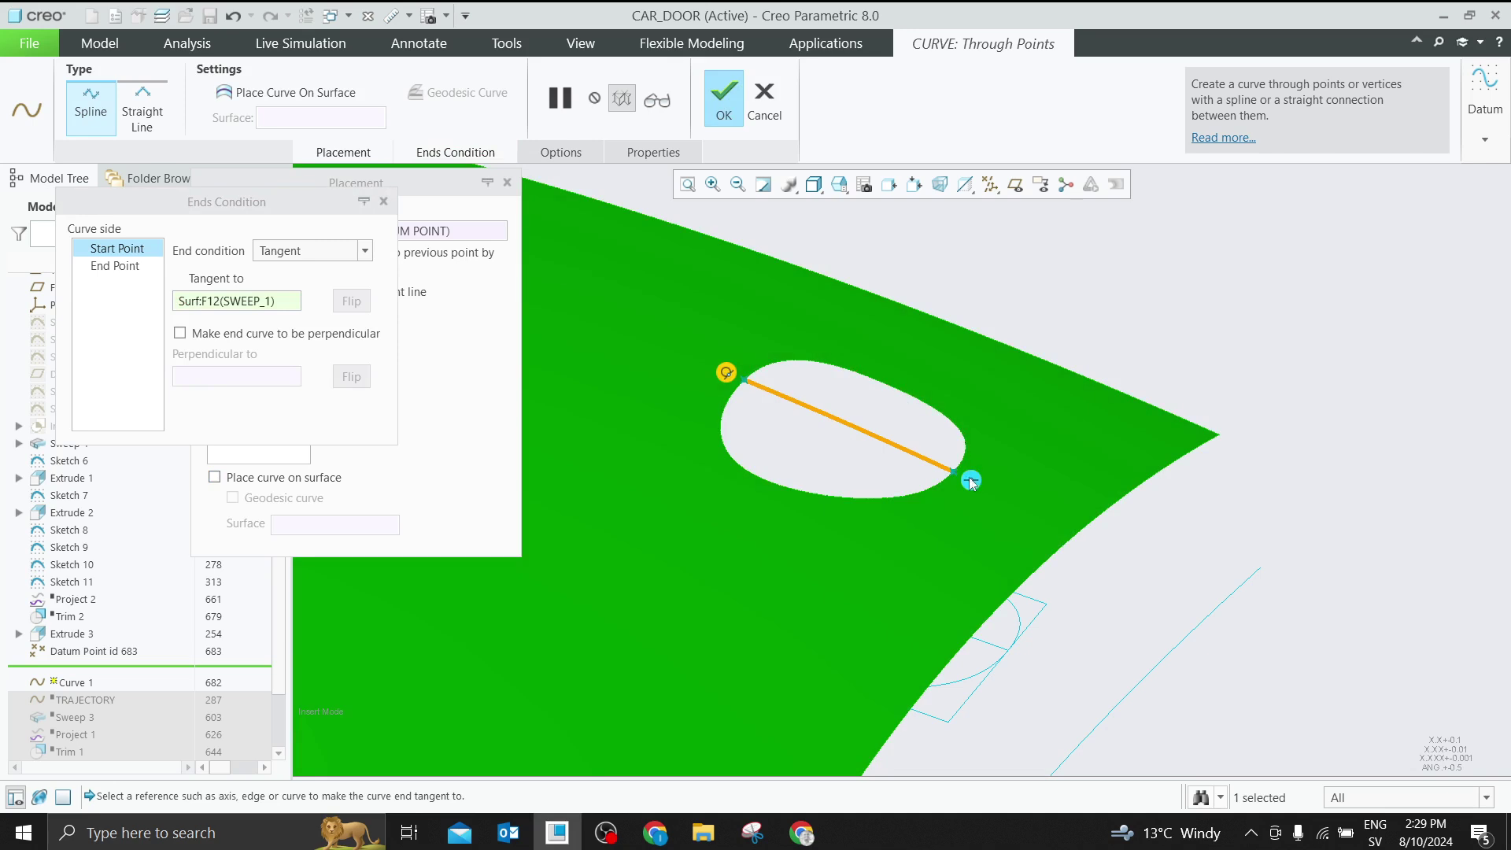
{"action": "right_click", "coordinate": [971, 480]}
{"action": "left_click", "coordinate": [1015, 508]}
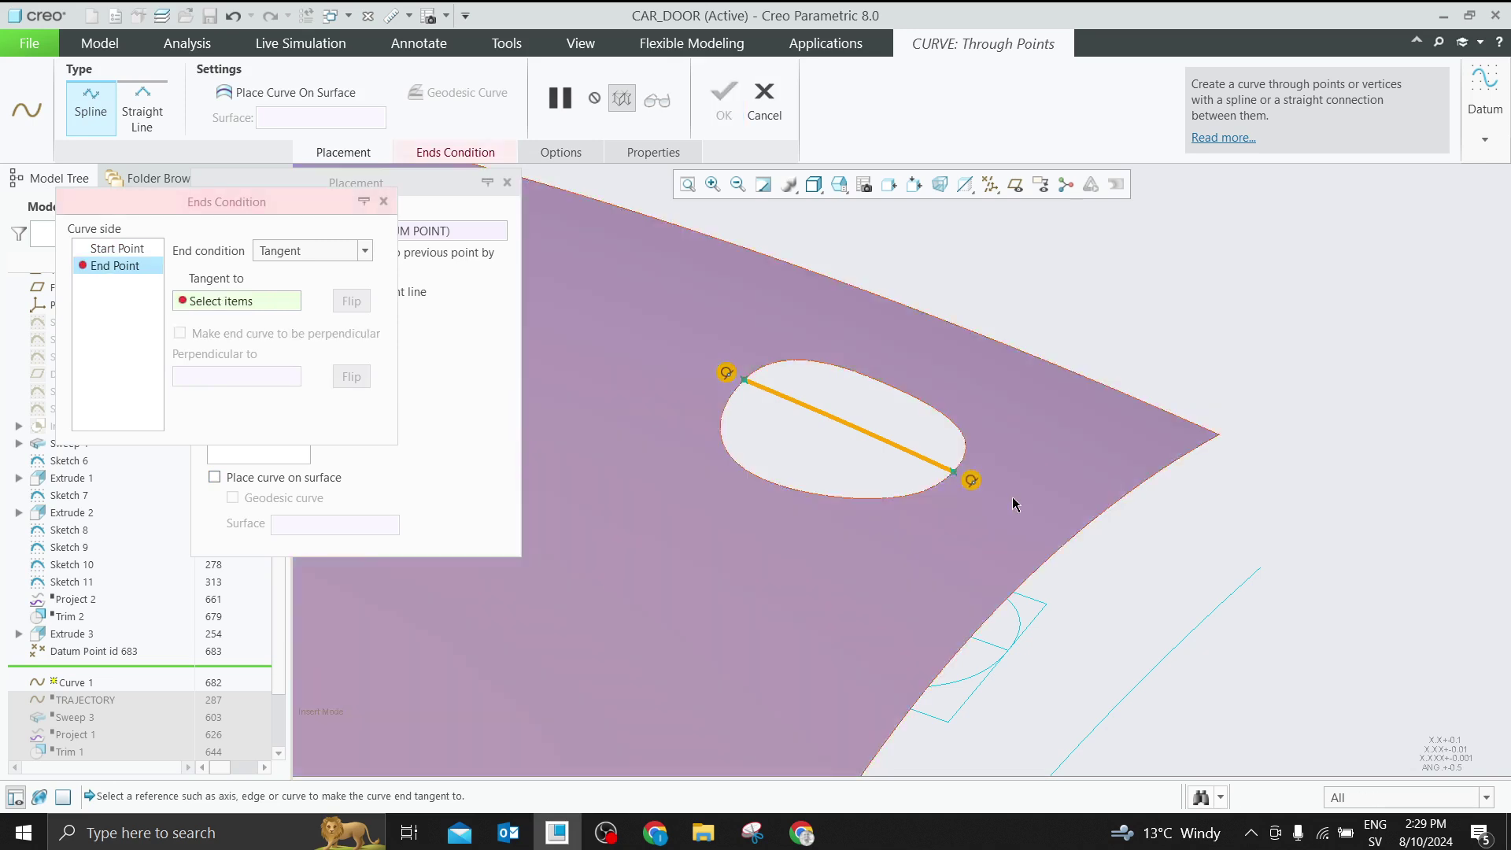
{"action": "left_click", "coordinate": [1011, 488]}
{"action": "mouse_move", "coordinate": [1013, 491]}
{"action": "middle_mouse_down"}
{"action": "mouse_move", "coordinate": [1005, 357]}
{"action": "mouse_move", "coordinate": [1003, 399]}
{"action": "mouse_move", "coordinate": [999, 370]}
{"action": "middle_mouse_up"}
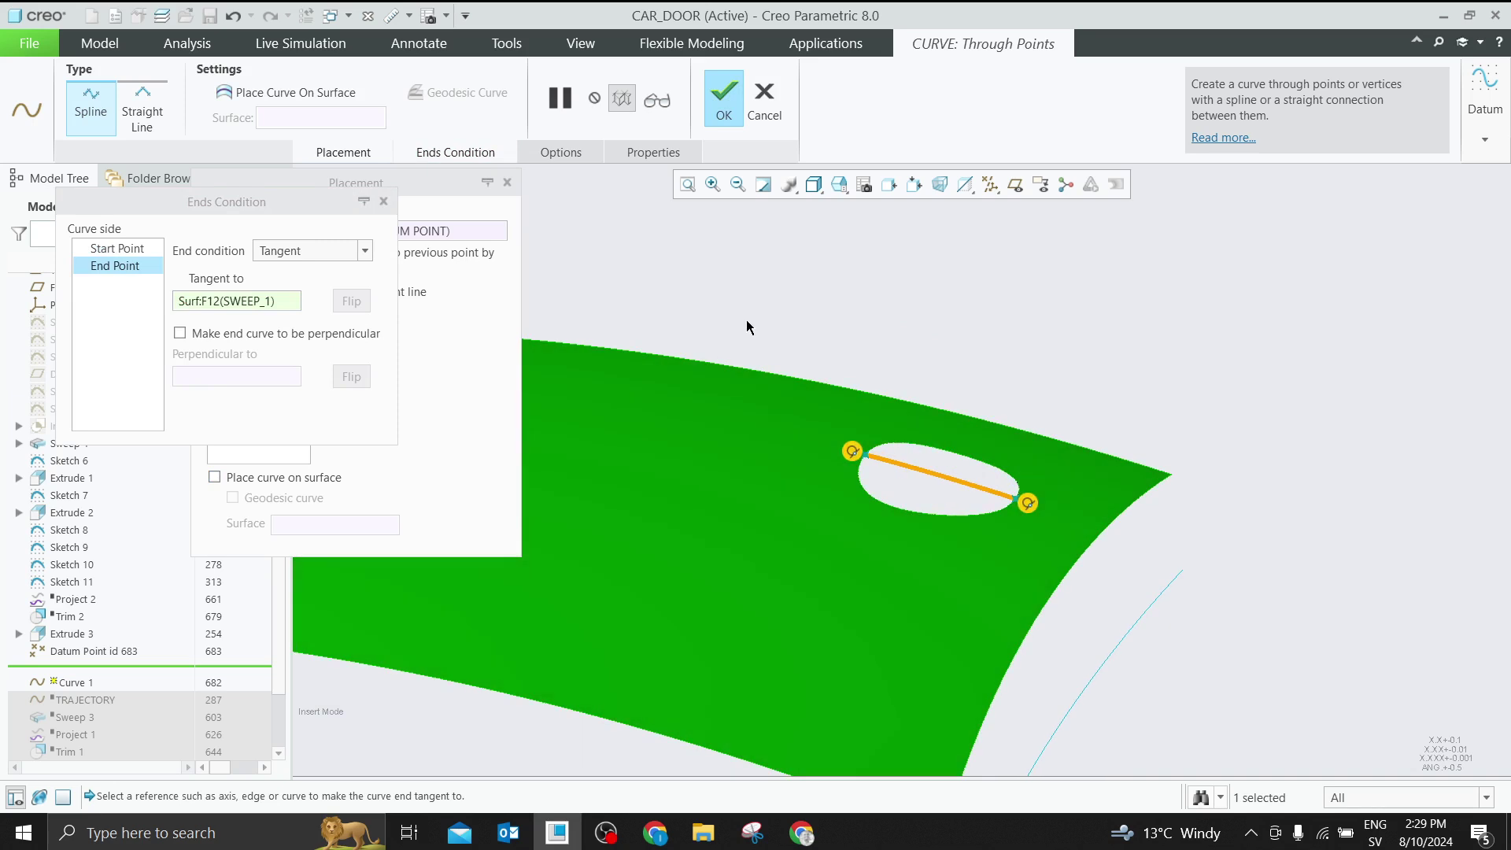
{"action": "scroll", "coordinate": [912, 298], "scroll_direction": "up", "scroll_amount": 3}
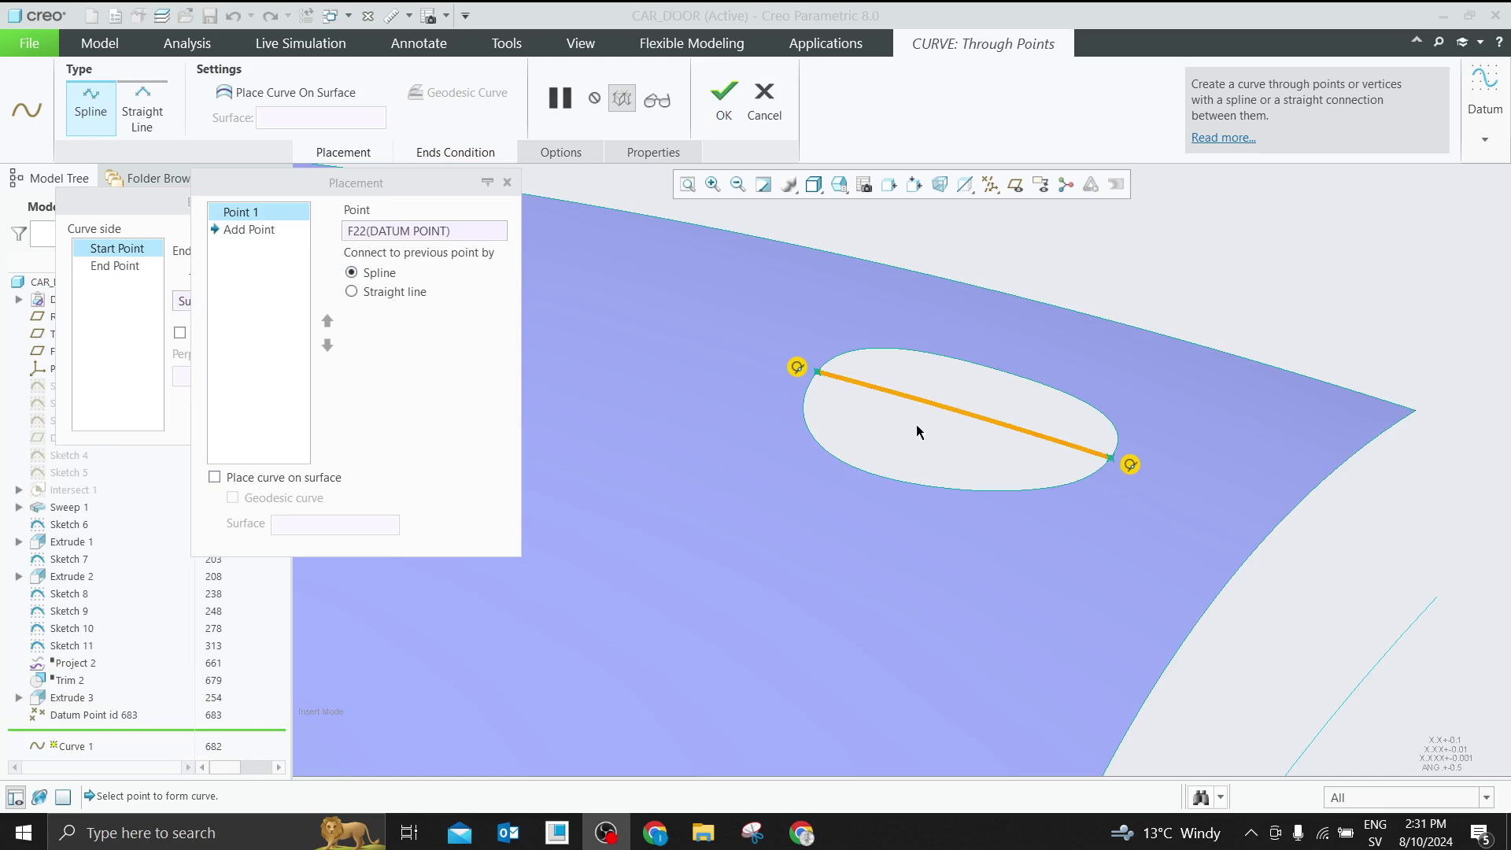
{"action": "middle_click_drag", "start_coordinate": [1197, 473], "coordinate": [1030, 425]}
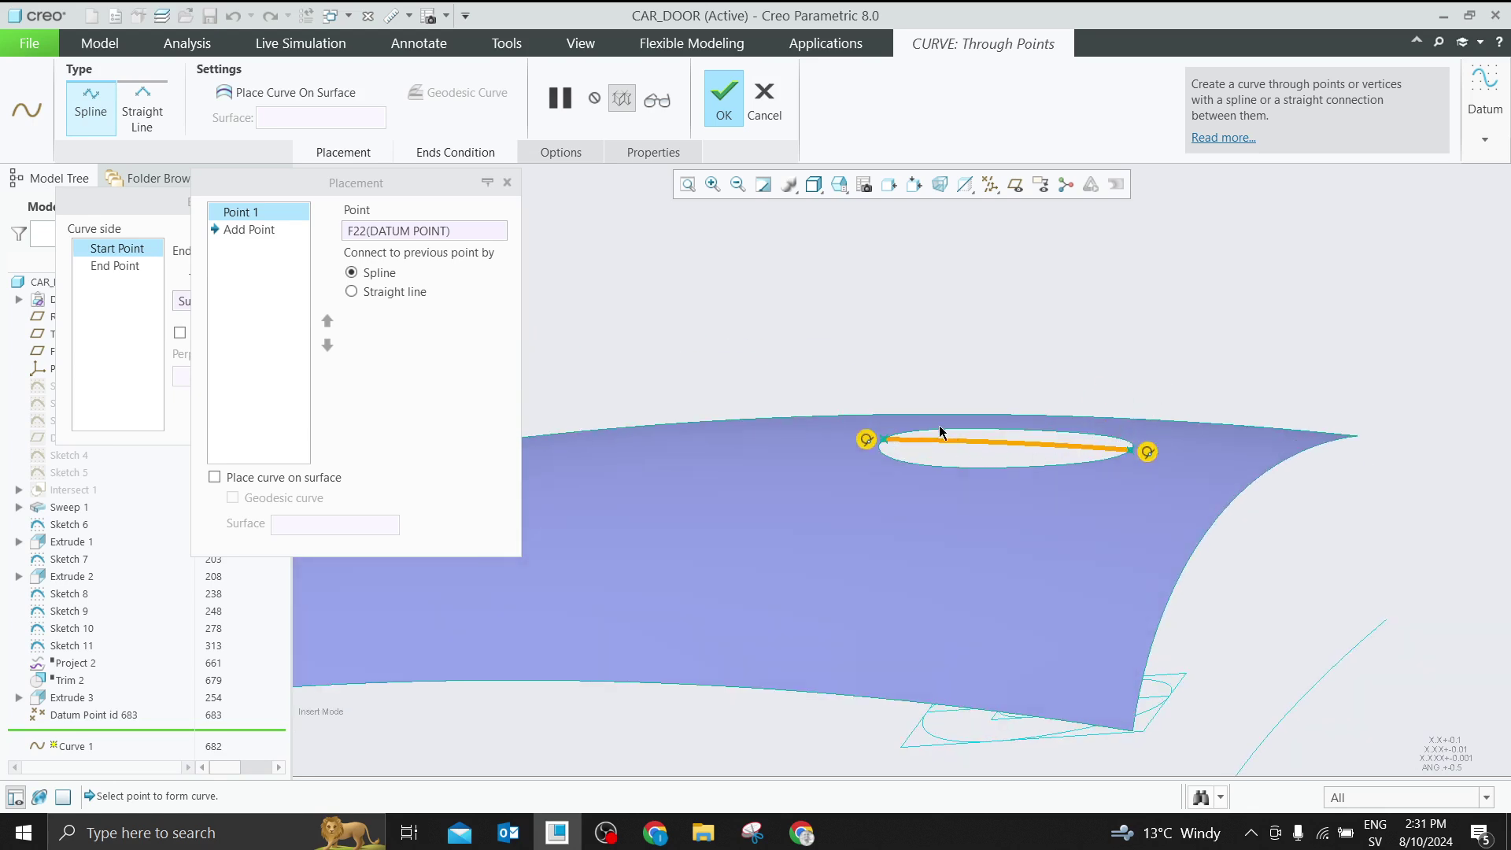
{"action": "scroll", "coordinate": [940, 432], "scroll_direction": "down", "scroll_amount": 1}
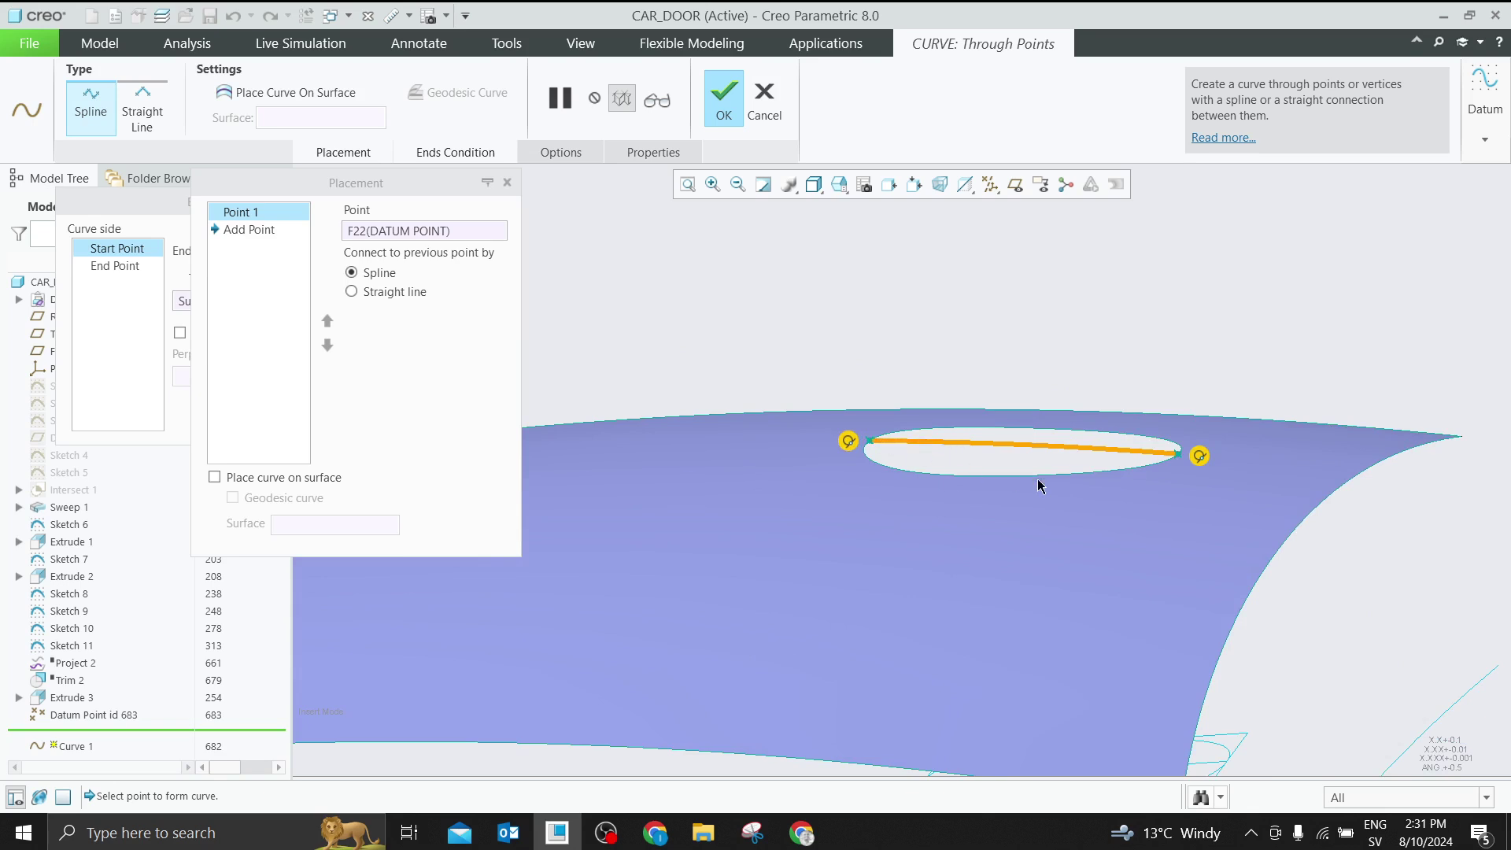
Enable the Tweak curve option for the spline across the handle opening
{"action": "middle_click_drag", "start_coordinate": [1147, 438], "coordinate": [1147, 441]}
{"action": "left_click", "coordinate": [550, 155]}
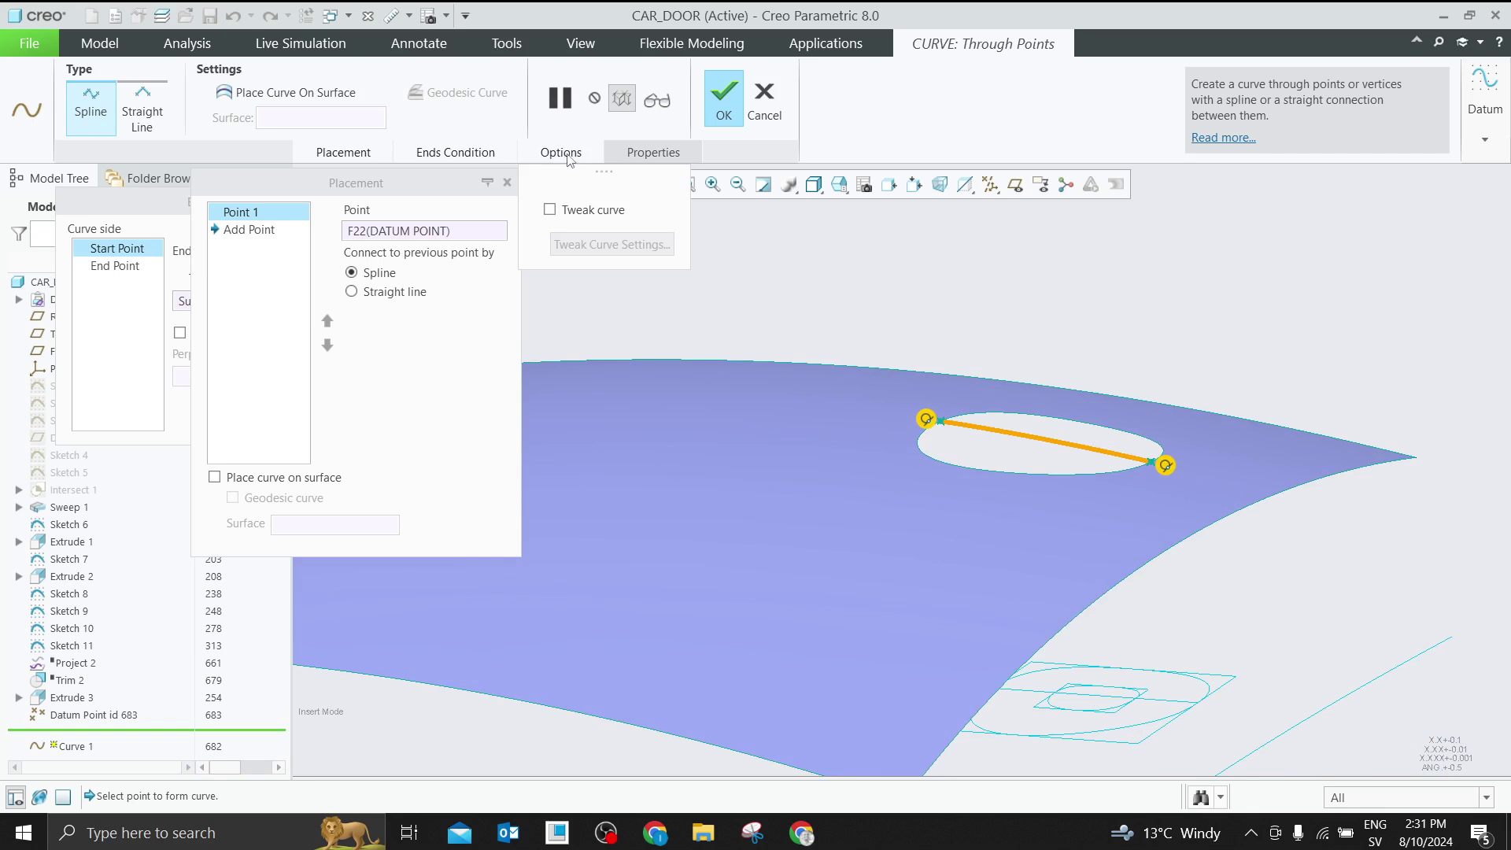
{"action": "left_click", "coordinate": [550, 210]}
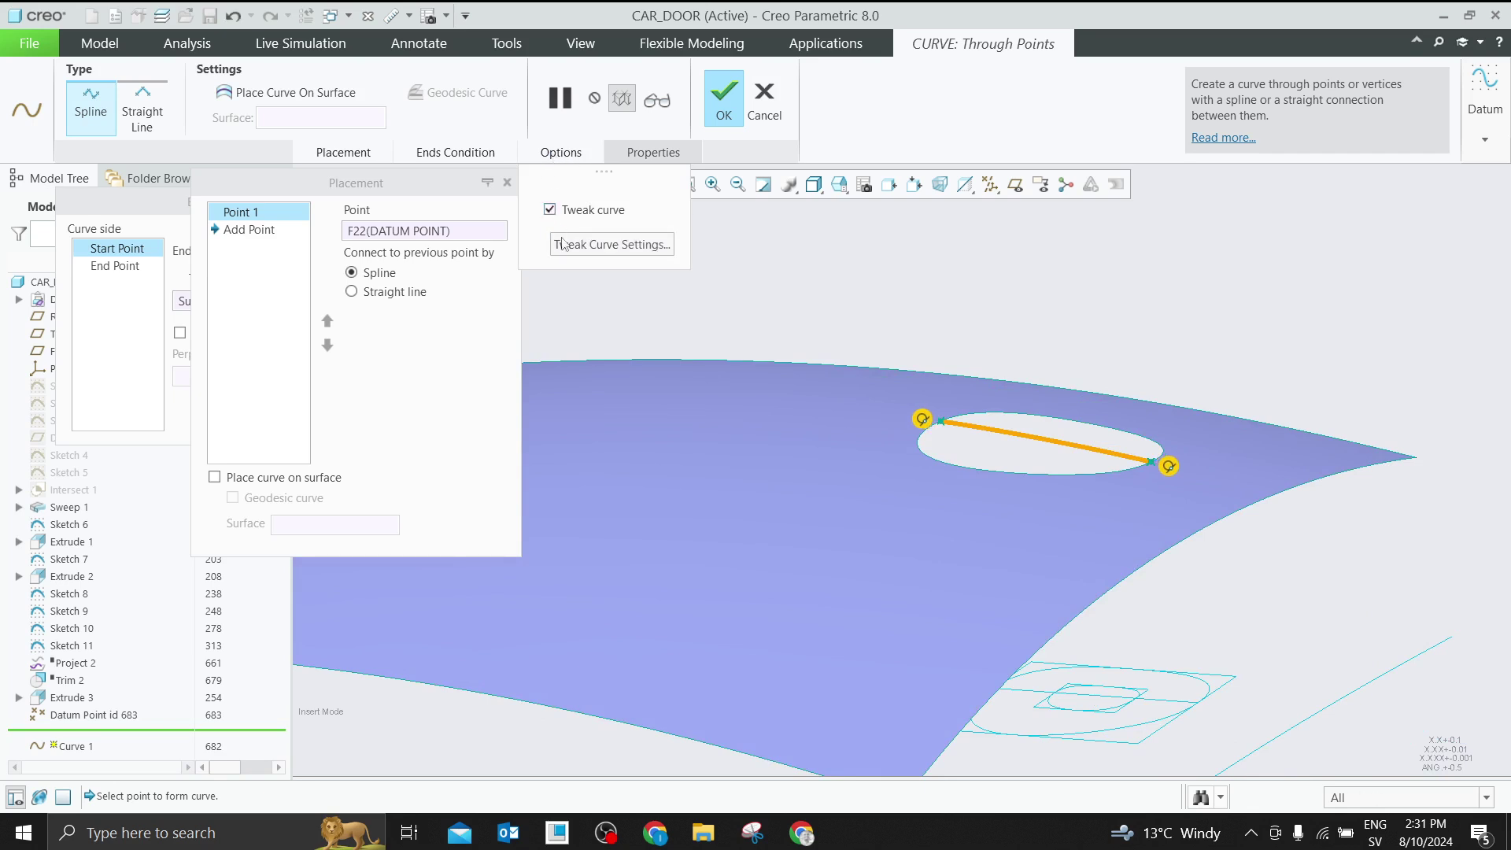
Try to reshape the spline by moving an inner control point while both ends stay tangent to the door surface
{"action": "left_click", "coordinate": [604, 245]}
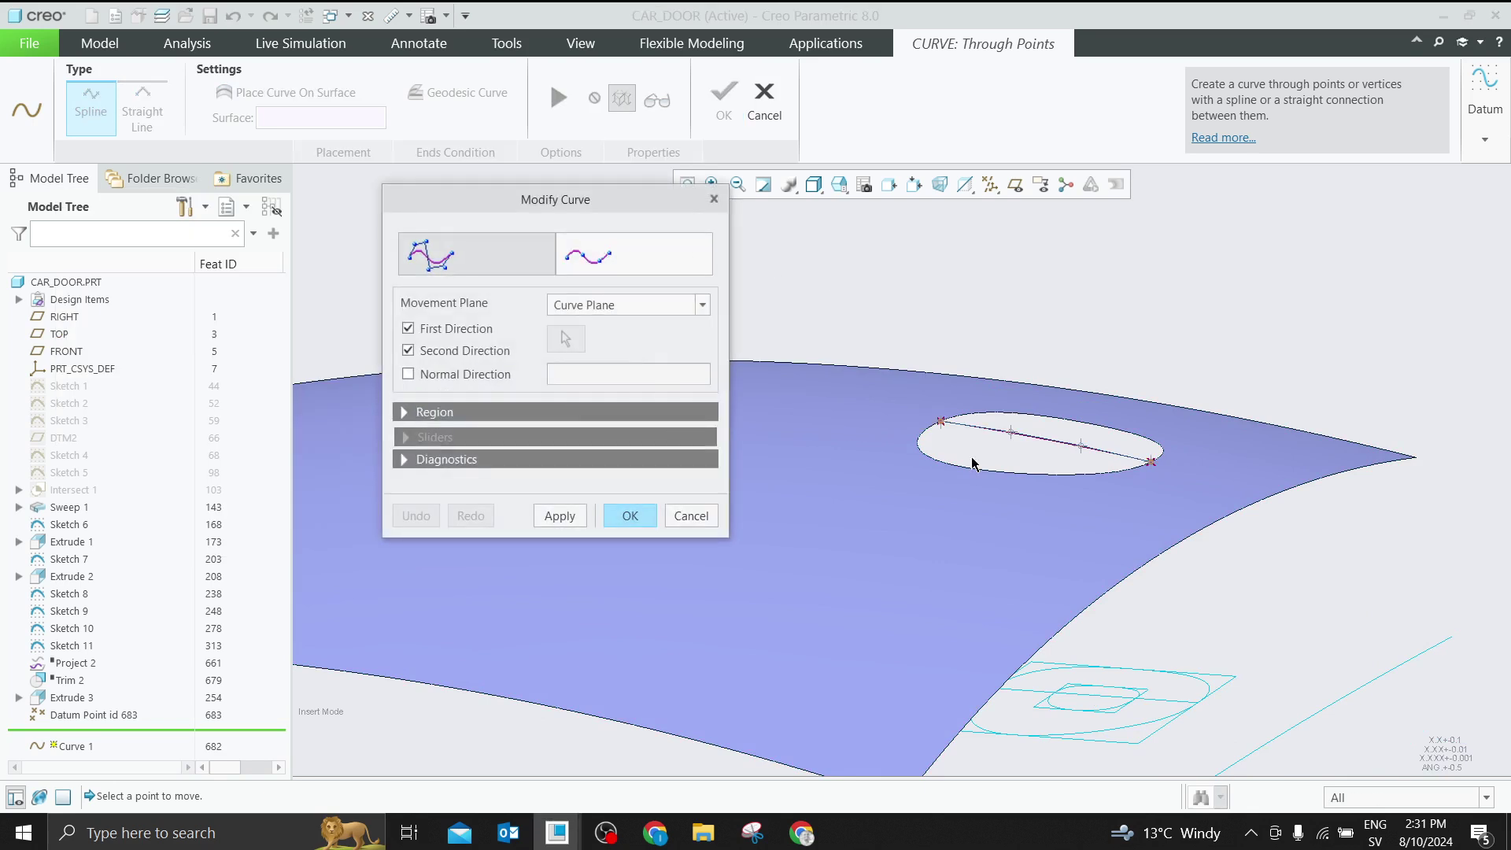
{"action": "left_click_drag", "start_coordinate": [1015, 437], "coordinate": [1020, 438]}
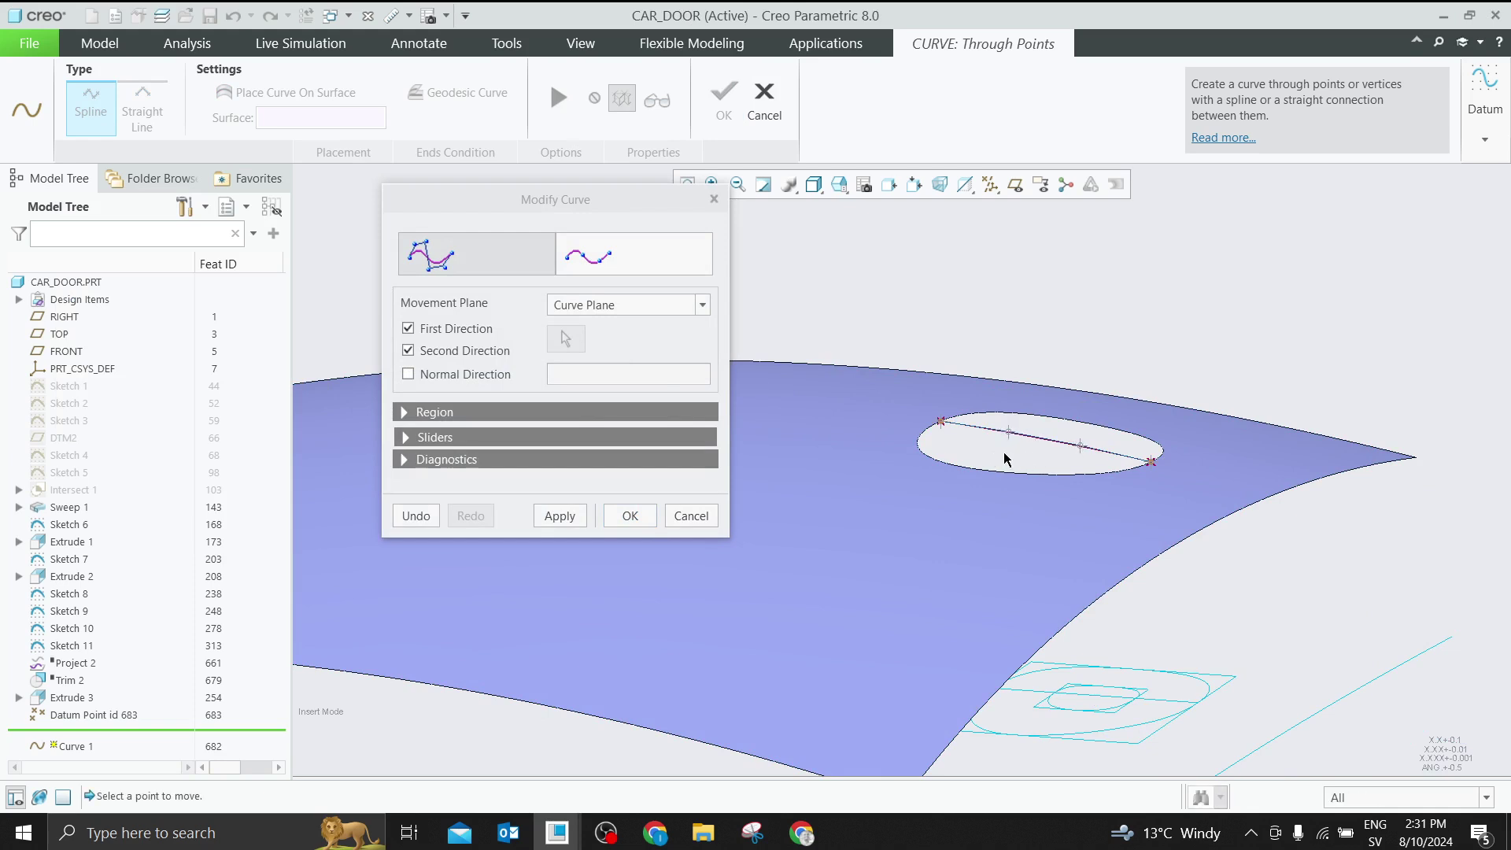
{"action": "scroll", "coordinate": [959, 434], "scroll_direction": "down", "scroll_amount": 3}
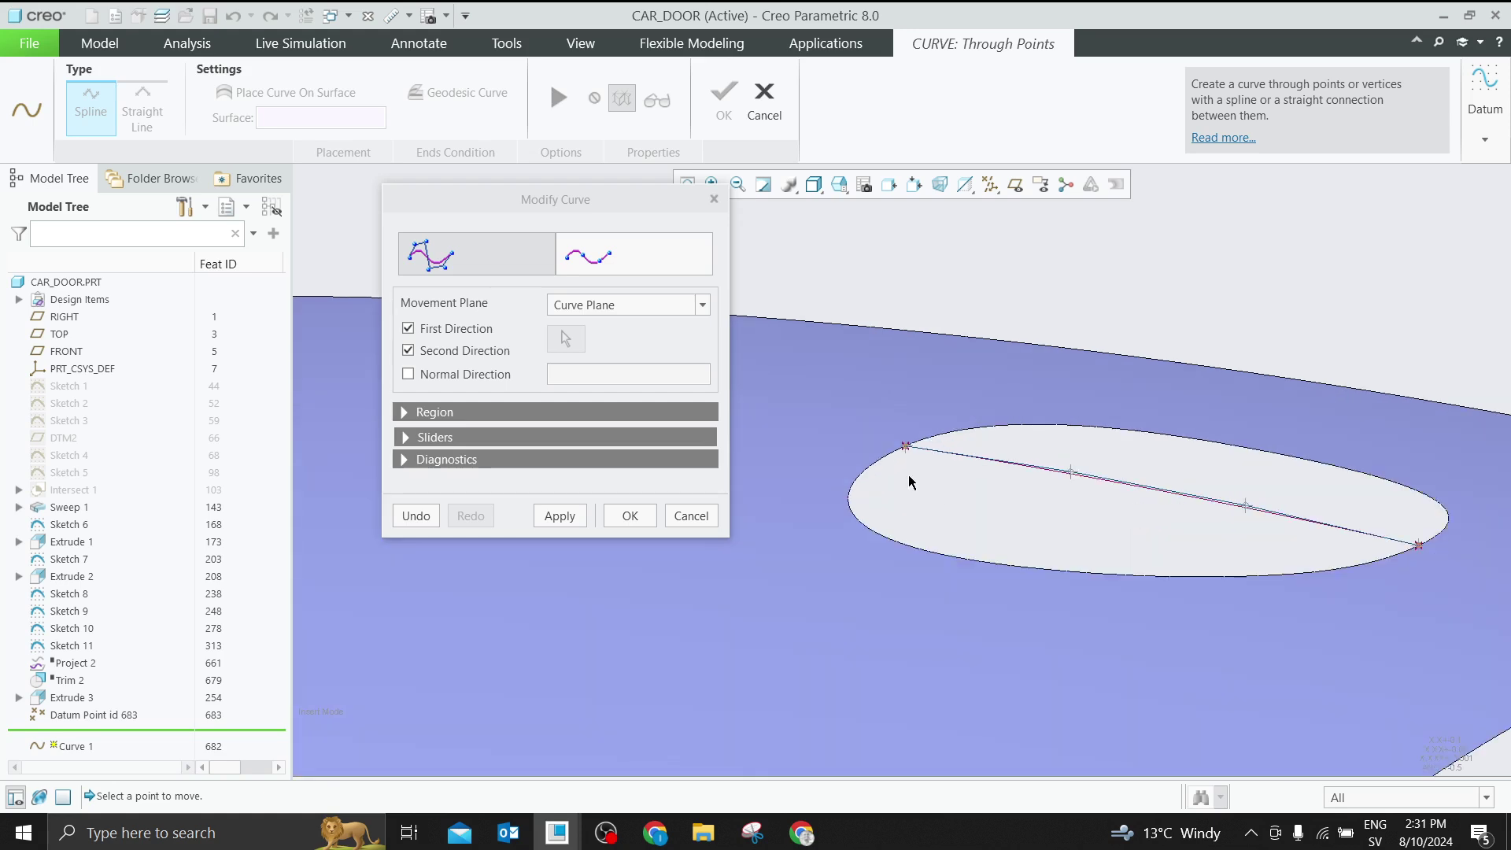
{"action": "scroll", "coordinate": [973, 498], "scroll_direction": "up", "scroll_amount": 1}
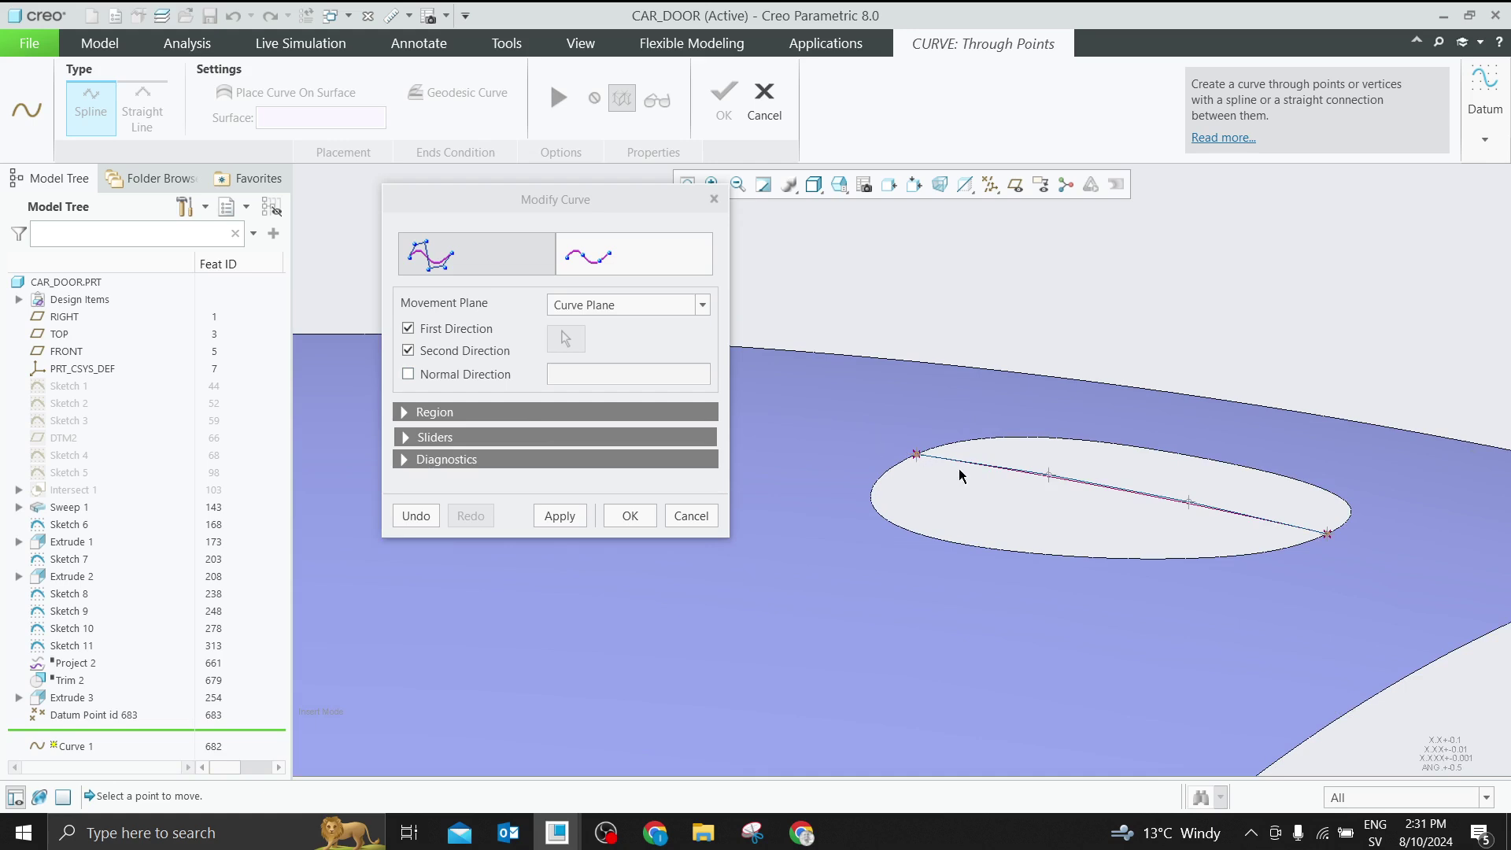
{"action": "left_click", "coordinate": [690, 515]}
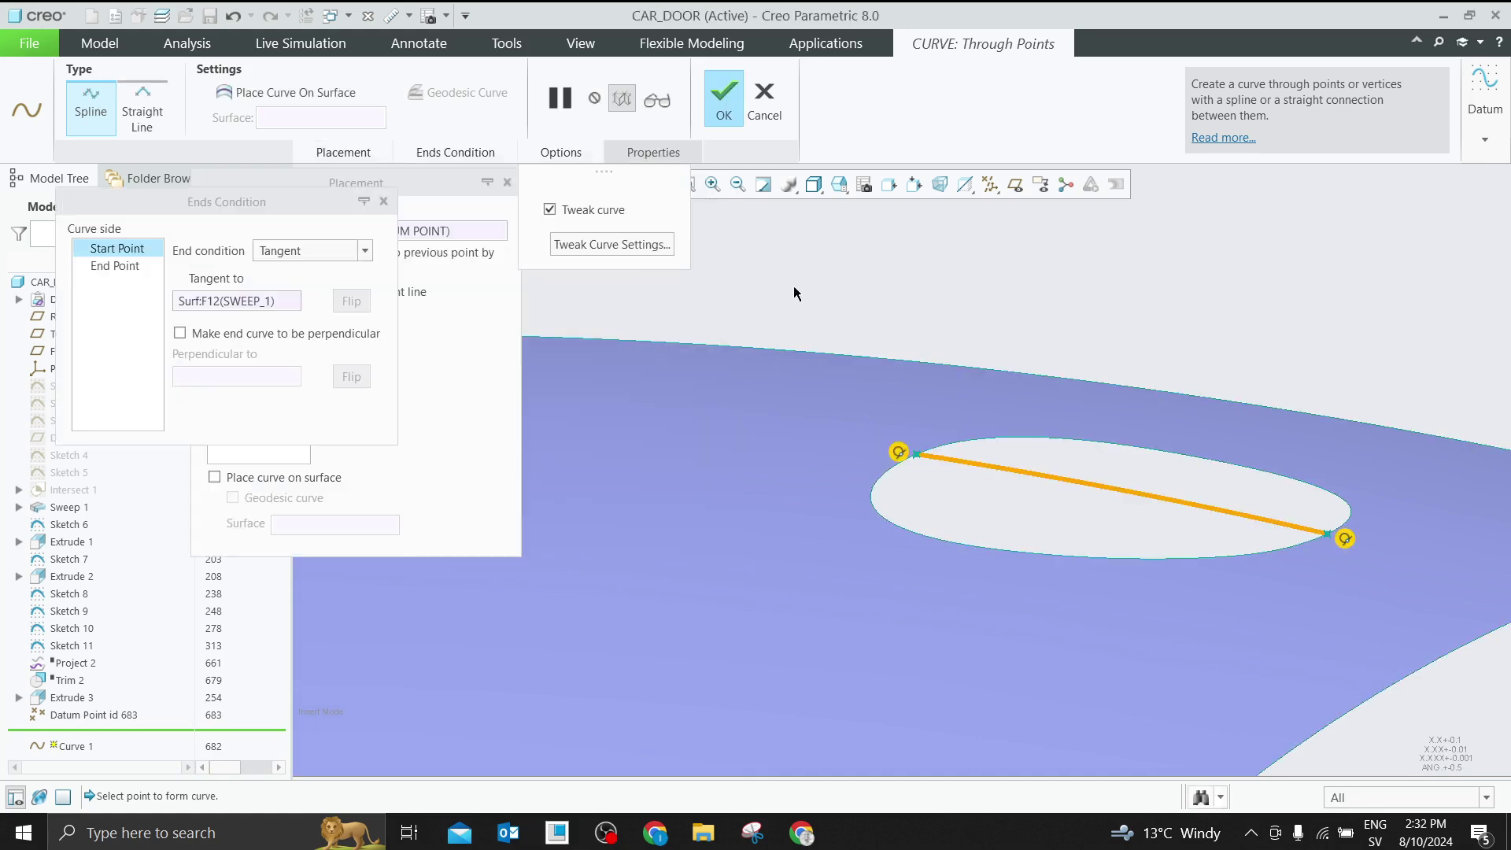
Set both the start and end conditions of the spline to Free
{"action": "right_click", "coordinate": [898, 454]}
{"action": "left_click", "coordinate": [936, 462]}
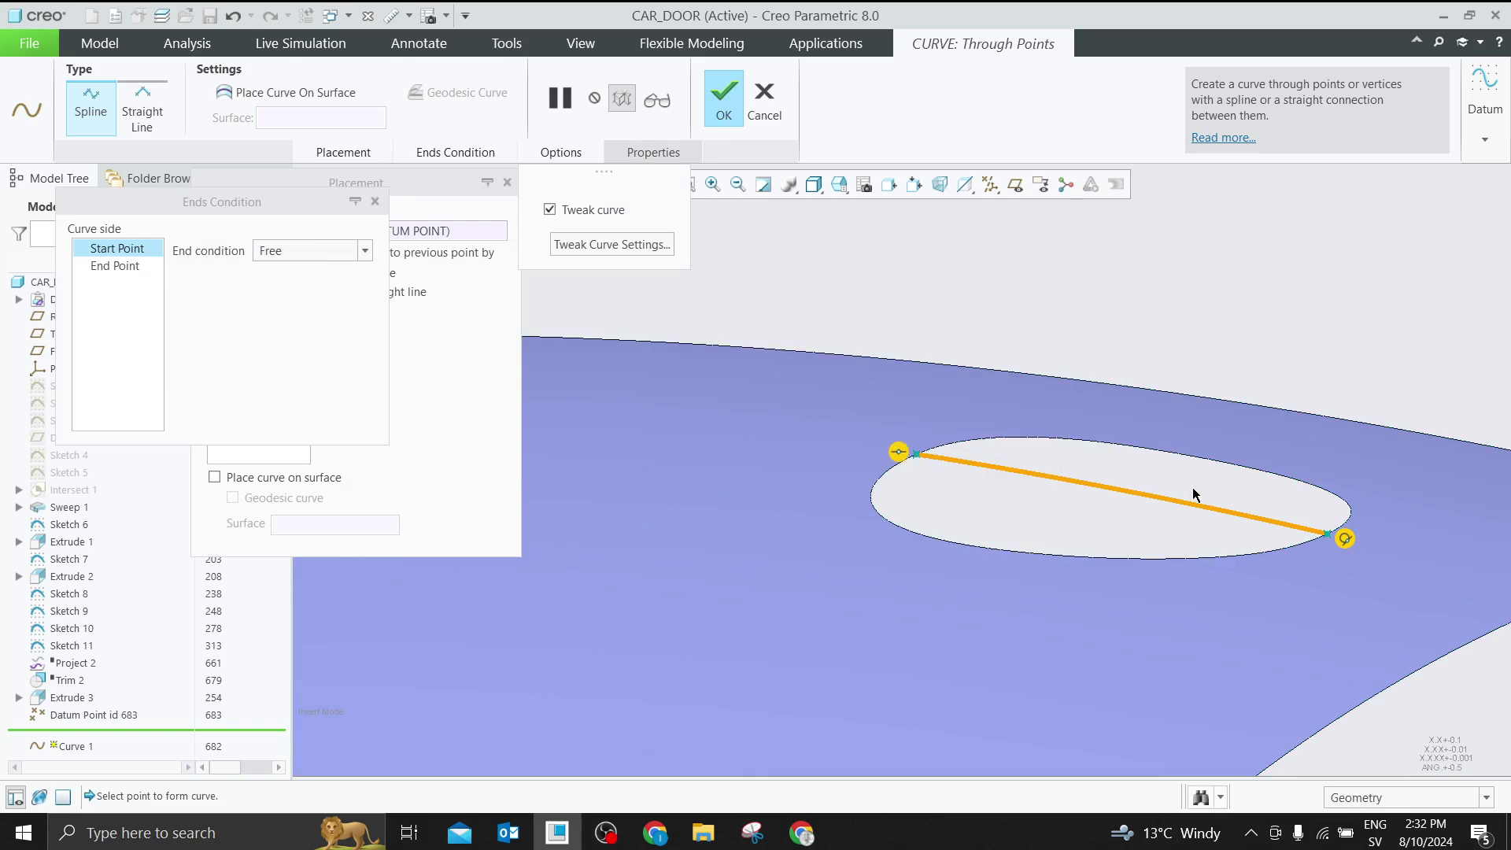
{"action": "right_click", "coordinate": [1349, 540]}
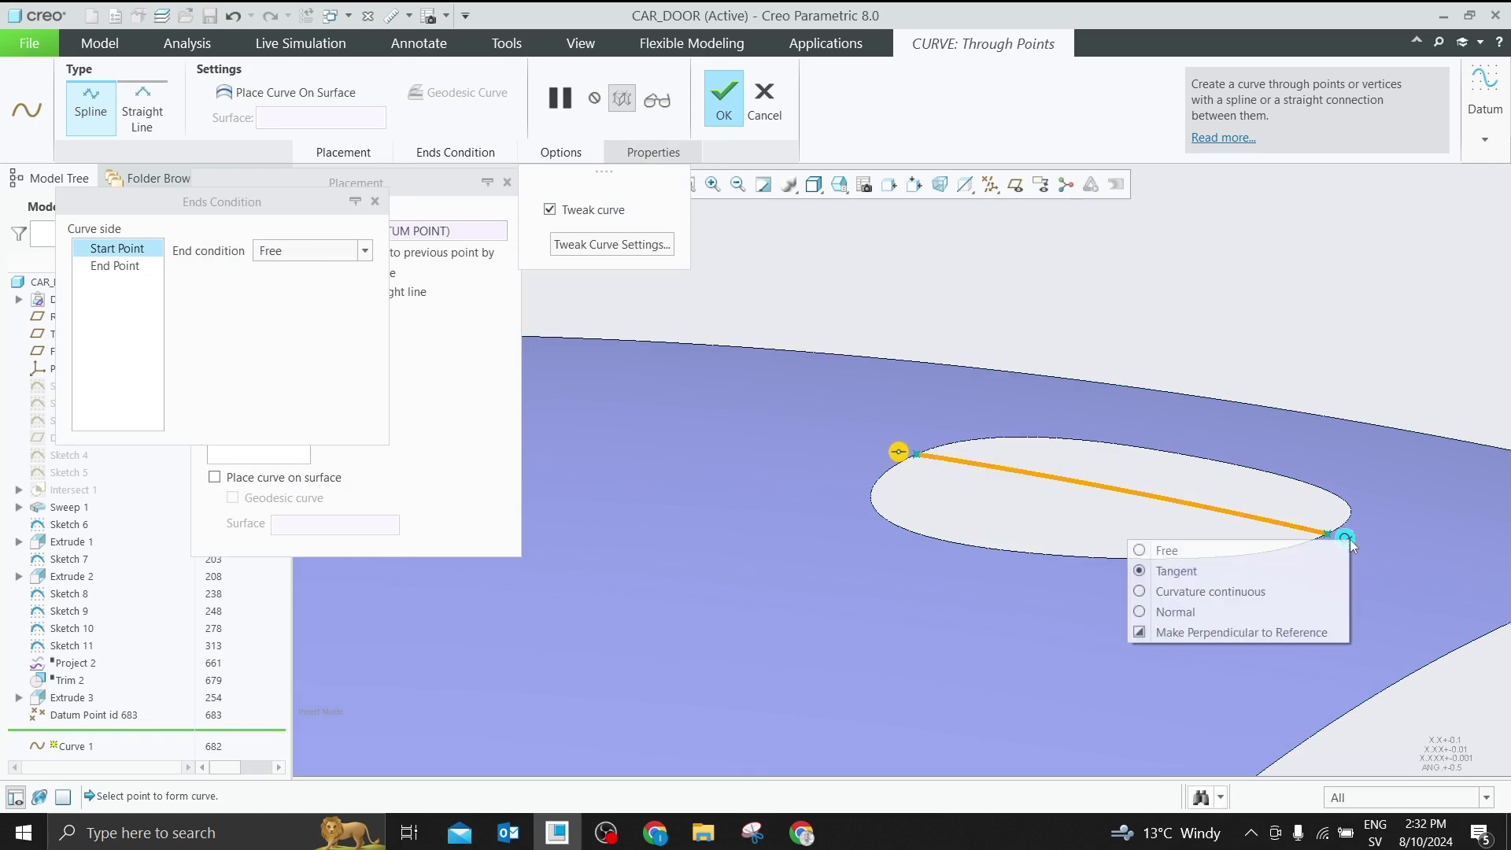
{"action": "left_click", "coordinate": [1243, 547]}
Tweak the spline into an arc by moving its two inner control points away from the straight line between the ends
{"action": "left_click", "coordinate": [594, 245]}
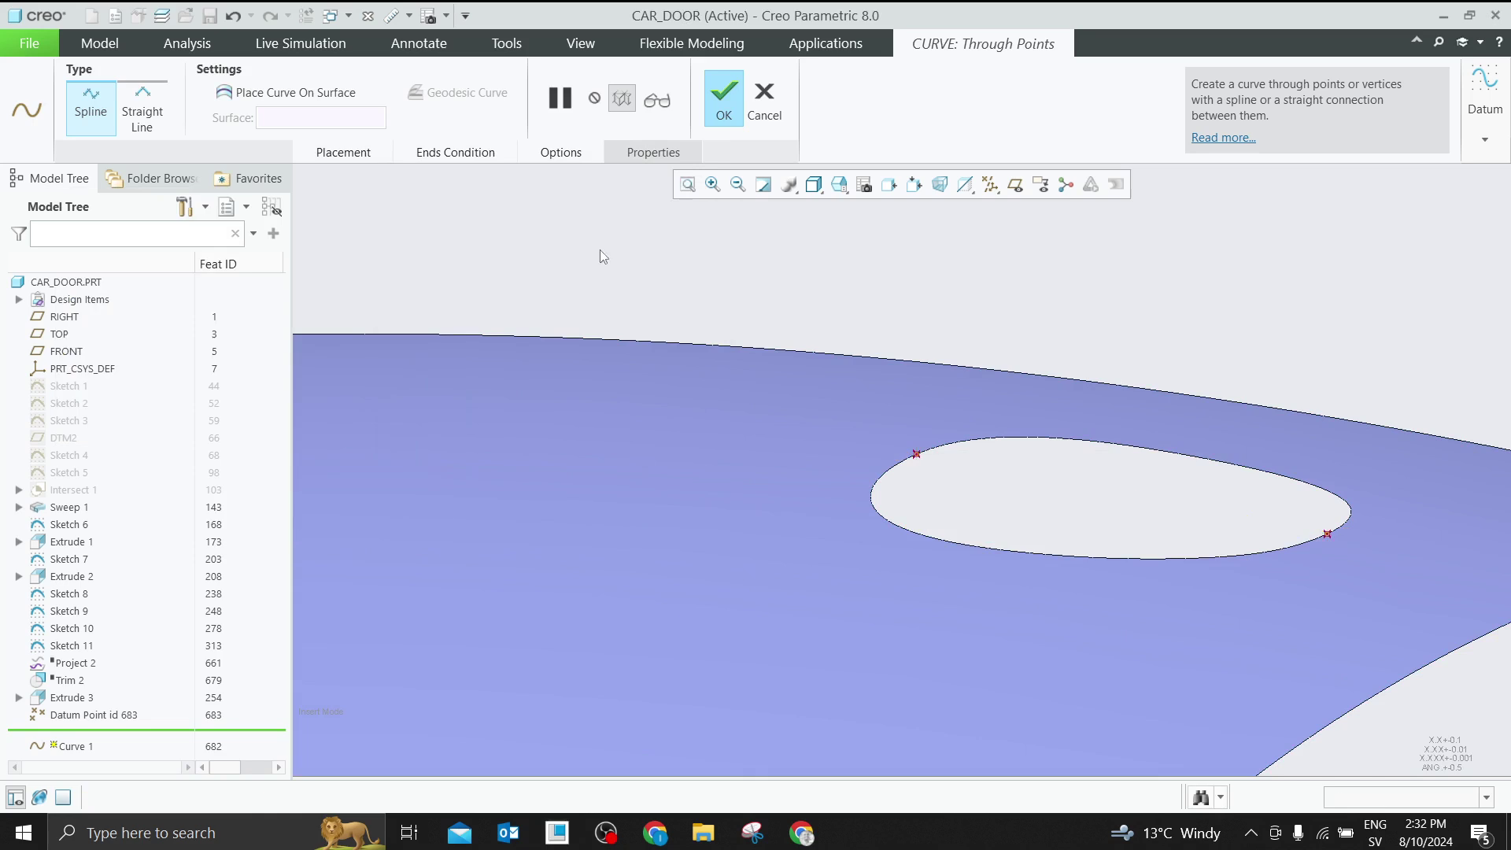
{"action": "left_click_drag", "start_coordinate": [1055, 482], "coordinate": [1049, 548]}
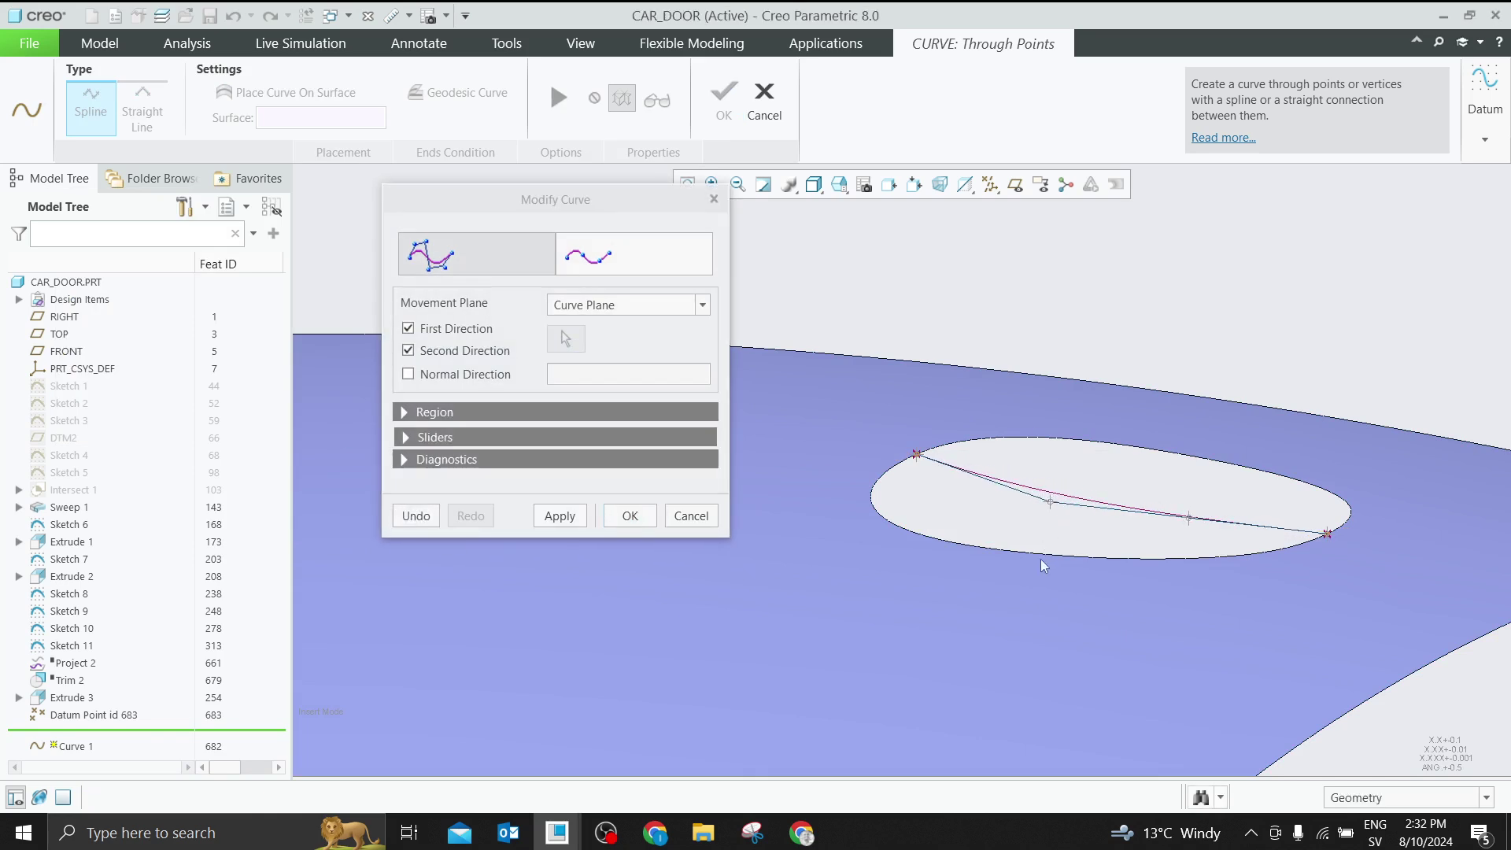
{"action": "left_click_drag", "start_coordinate": [1187, 528], "coordinate": [1192, 541]}
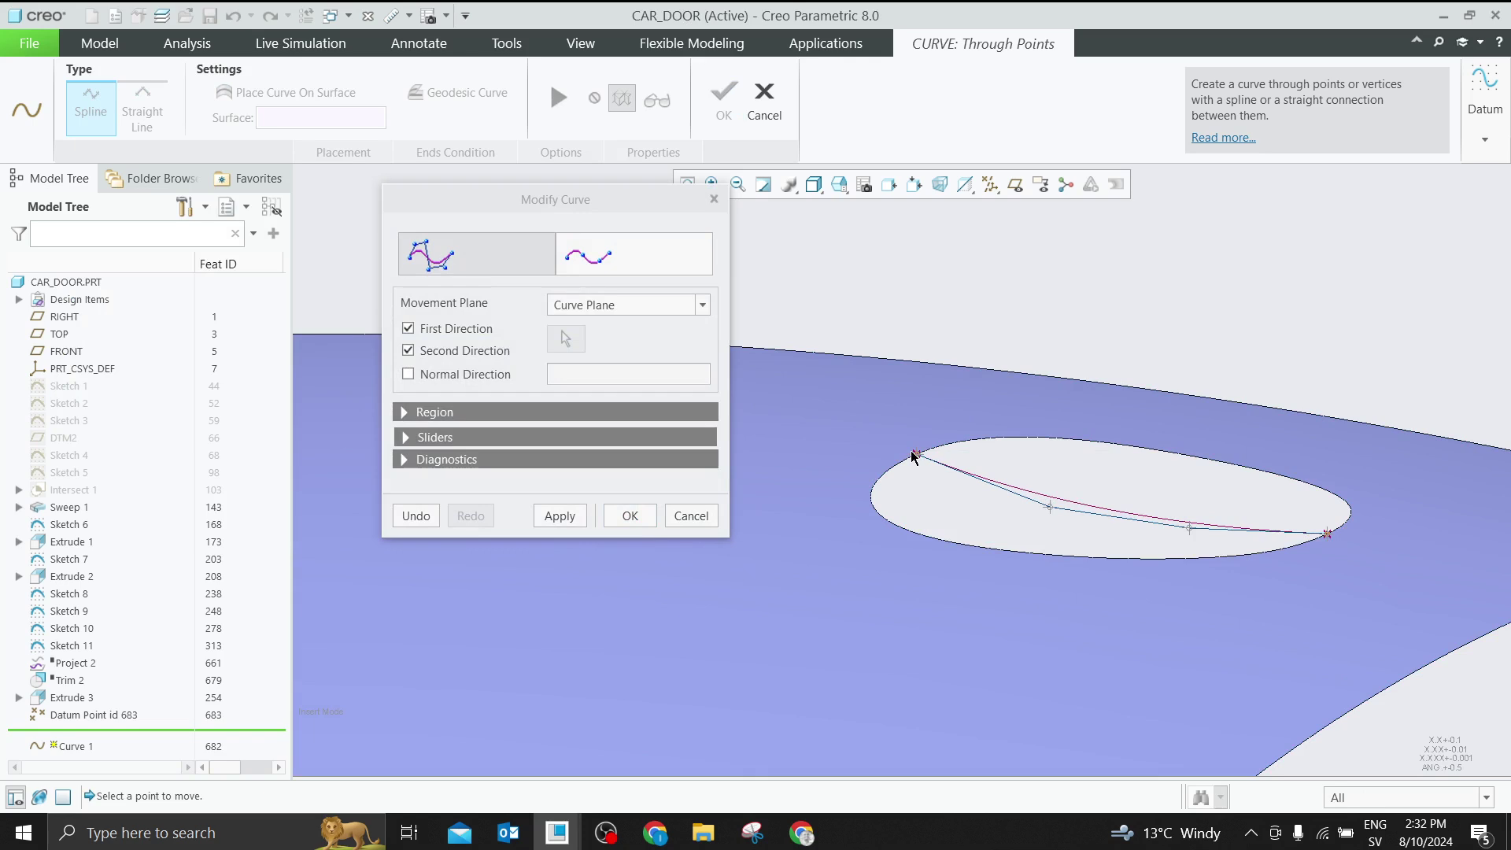
{"action": "scroll", "coordinate": [1101, 528], "scroll_direction": "up", "scroll_amount": 1}
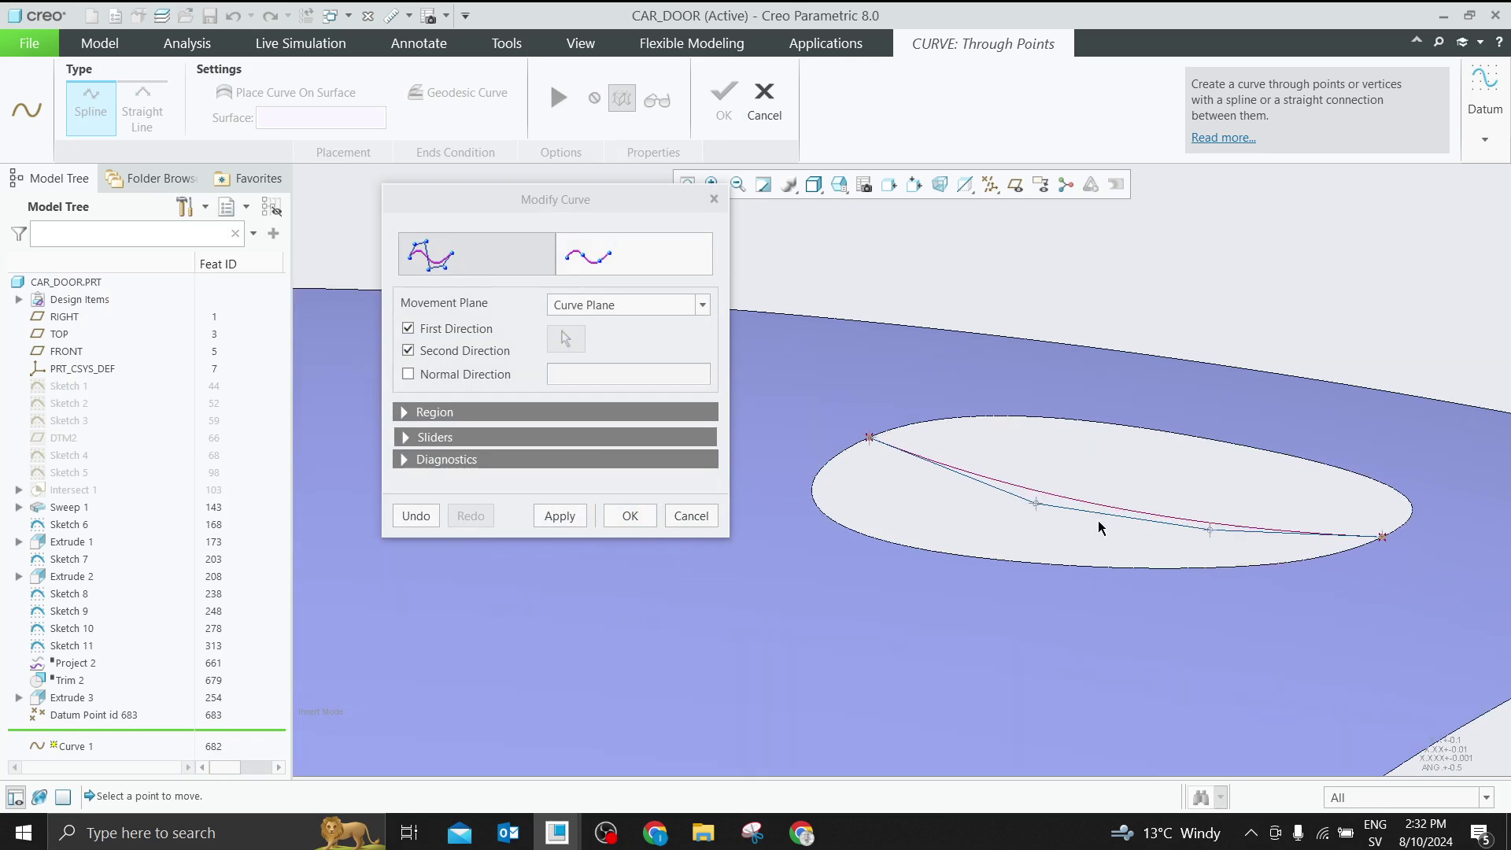
Pull the two inner control points farther away from the door surface to deepen the arc, and complete the curve feature
{"action": "left_click", "coordinate": [839, 186]}
{"action": "left_click", "coordinate": [837, 192]}
{"action": "left_click", "coordinate": [837, 187]}
{"action": "left_click", "coordinate": [864, 330]}
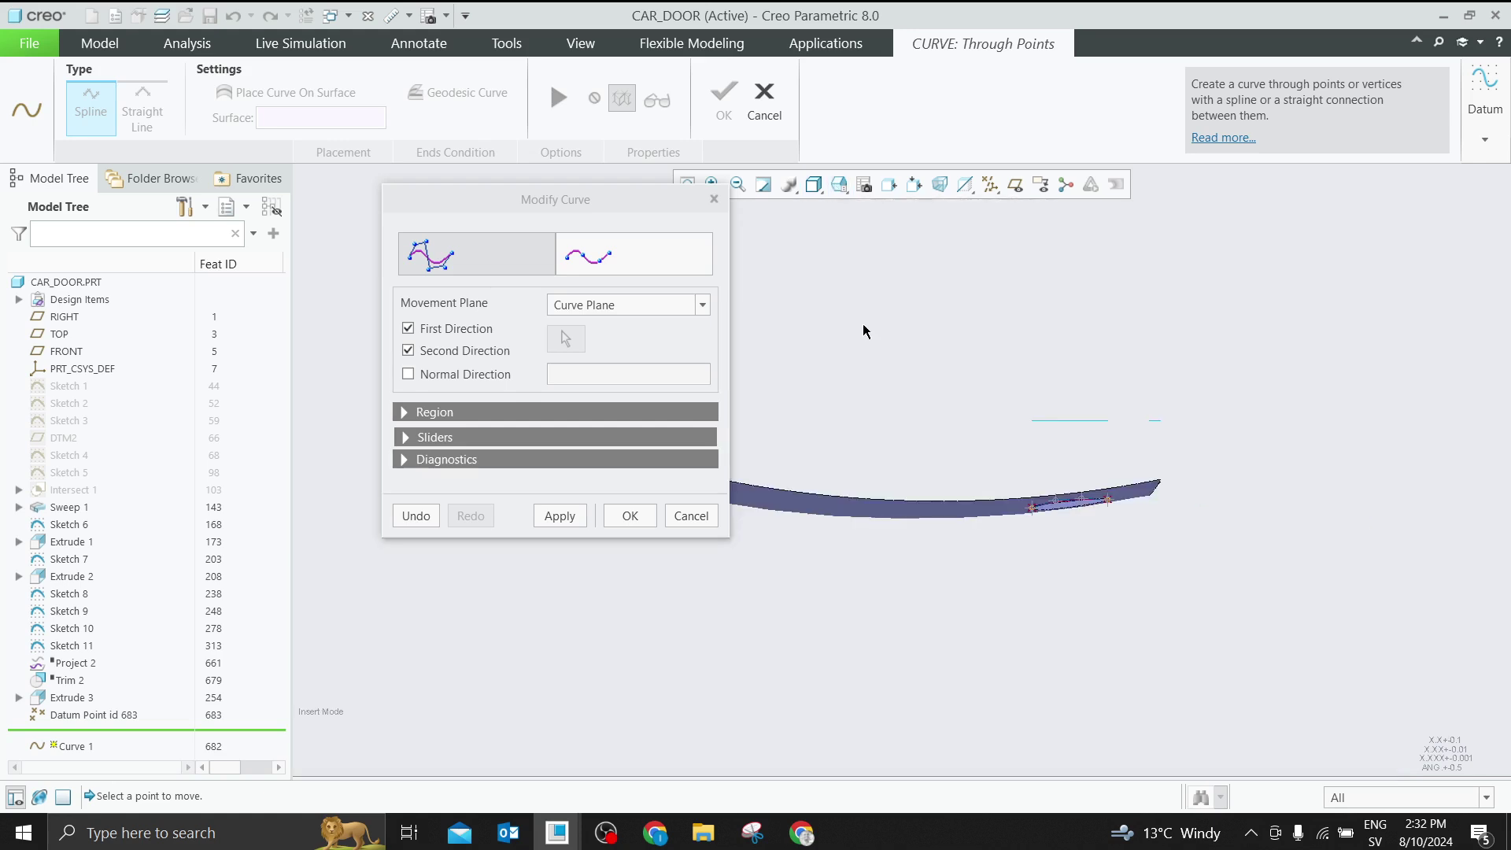
{"action": "scroll", "coordinate": [1102, 488], "scroll_direction": "up", "scroll_amount": 5}
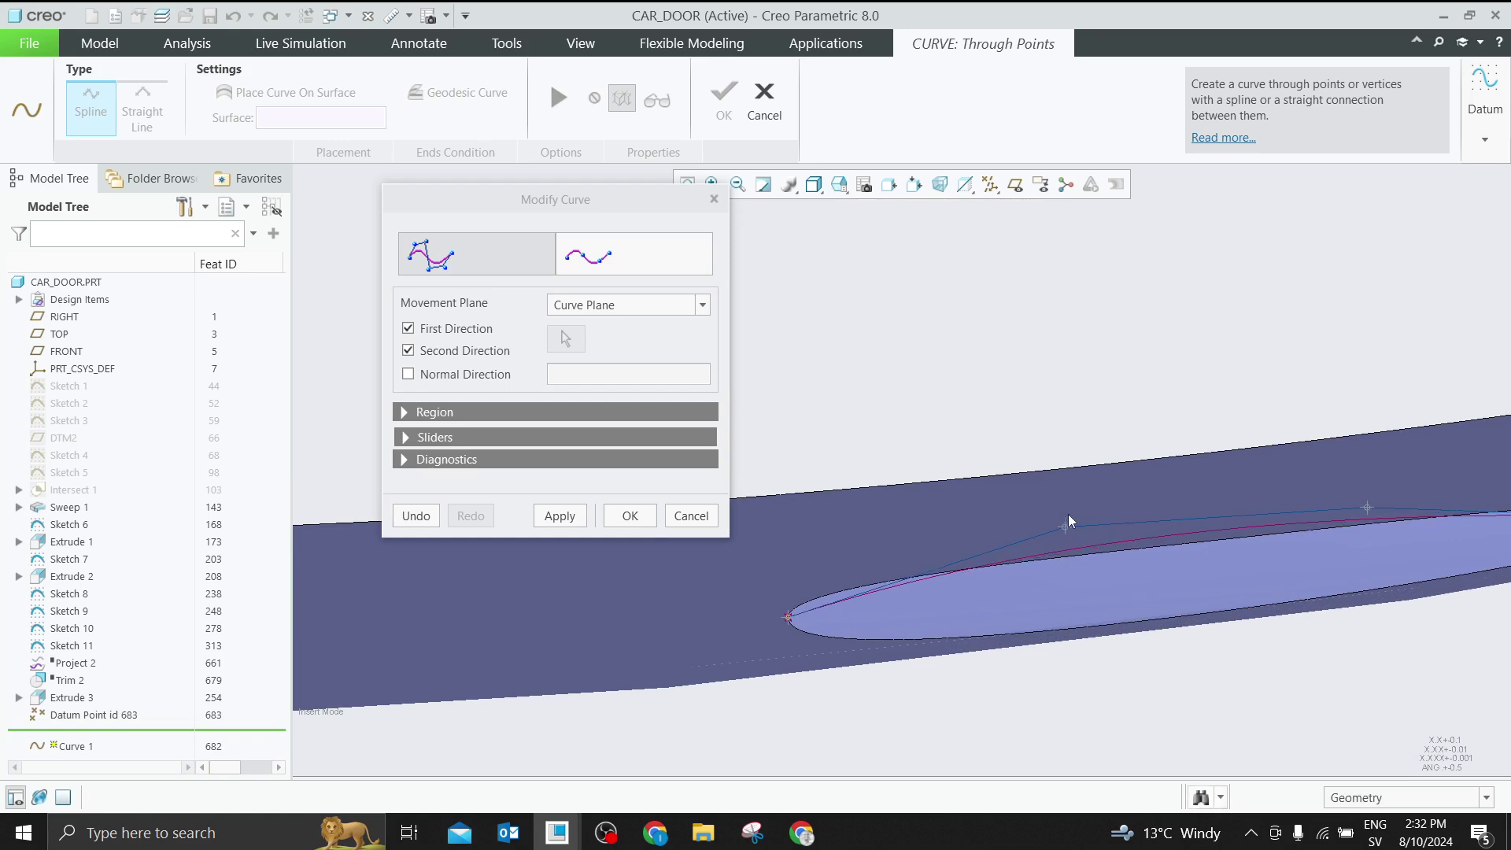
{"action": "scroll", "coordinate": [961, 502], "scroll_direction": "down", "scroll_amount": 2}
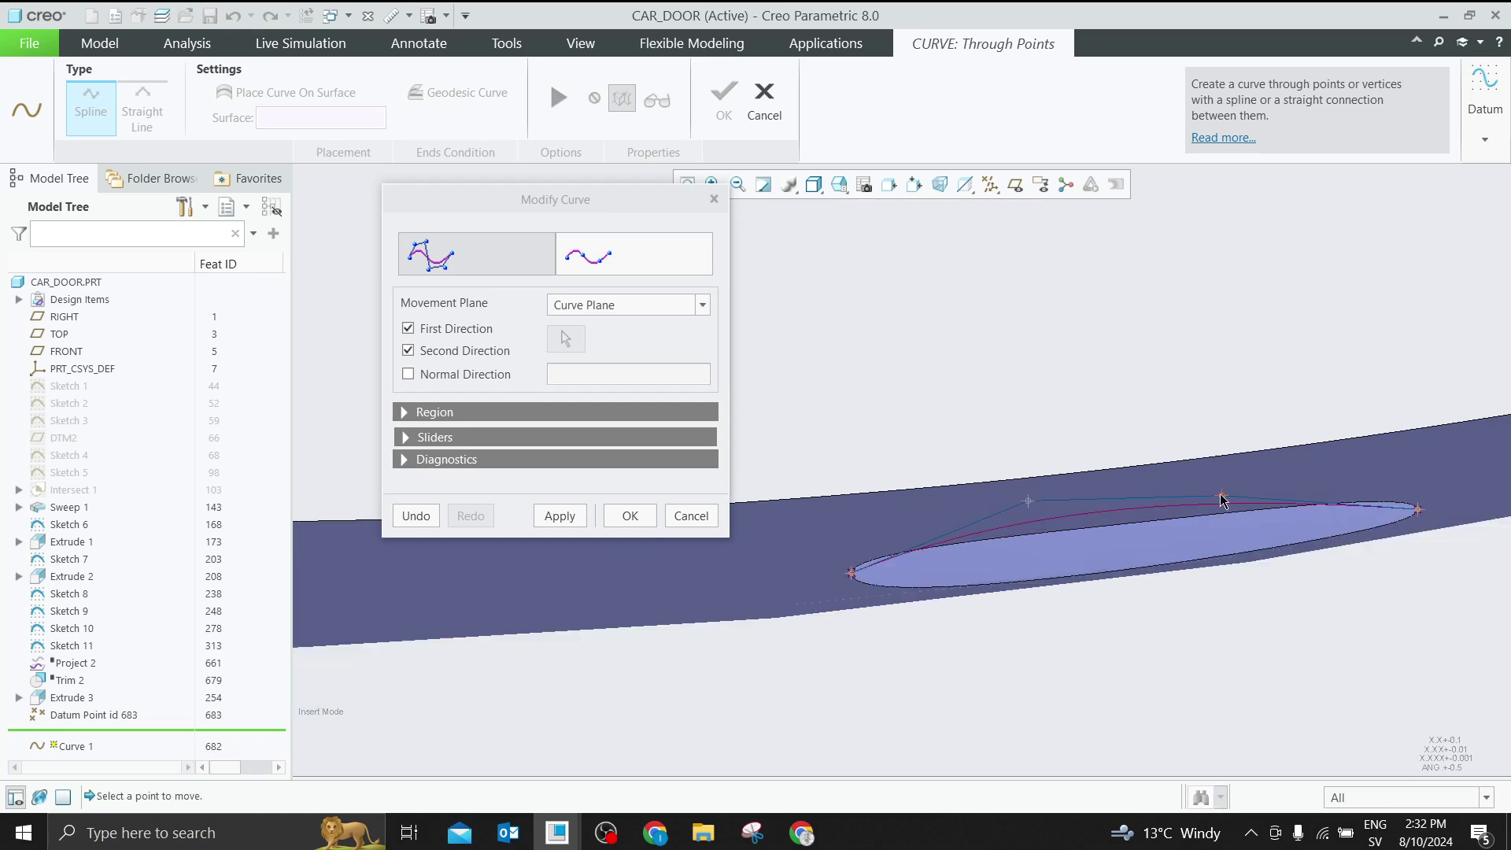
{"action": "left_click_drag", "start_coordinate": [1221, 500], "coordinate": [1197, 433]}
{"action": "mouse_move", "coordinate": [1143, 418]}
{"action": "left_mouse_down"}
{"action": "mouse_move", "coordinate": [1066, 420]}
{"action": "mouse_move", "coordinate": [1126, 425]}
{"action": "left_mouse_up"}
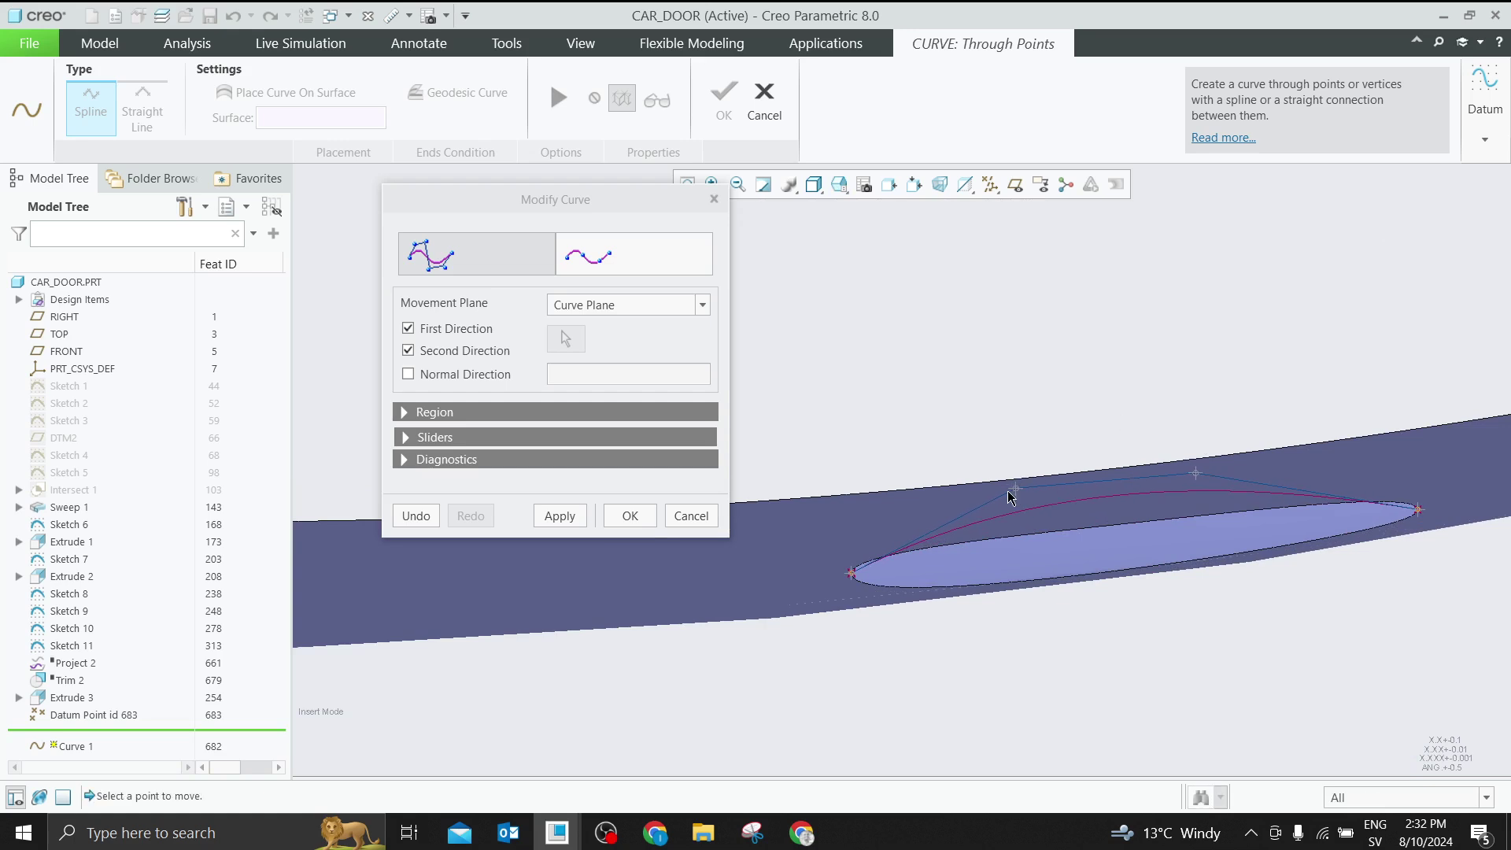
{"action": "middle_click_drag", "start_coordinate": [1019, 487], "coordinate": [1181, 507]}
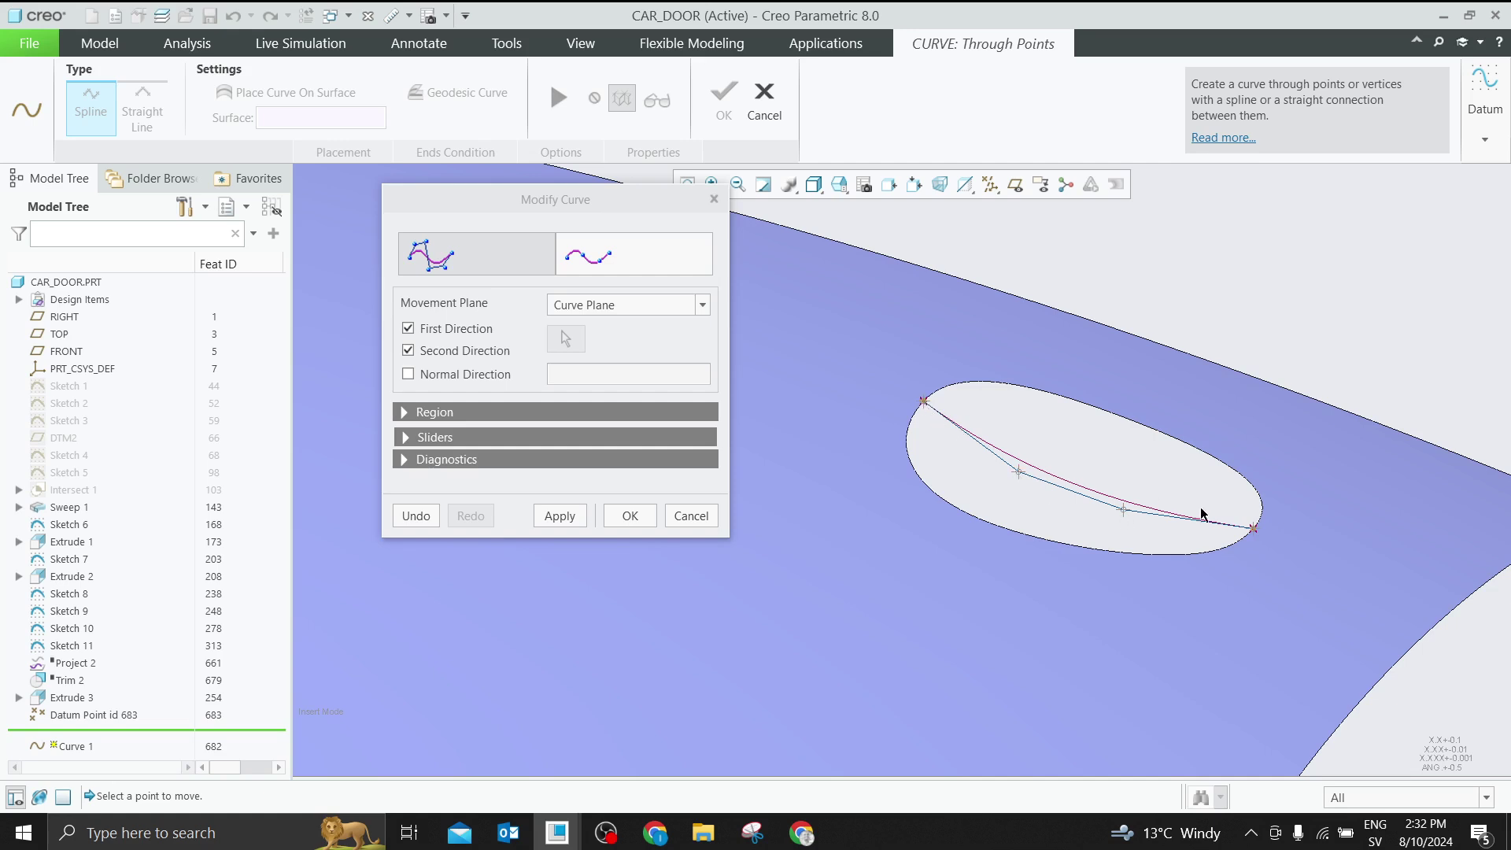
{"action": "left_click", "coordinate": [630, 516]}
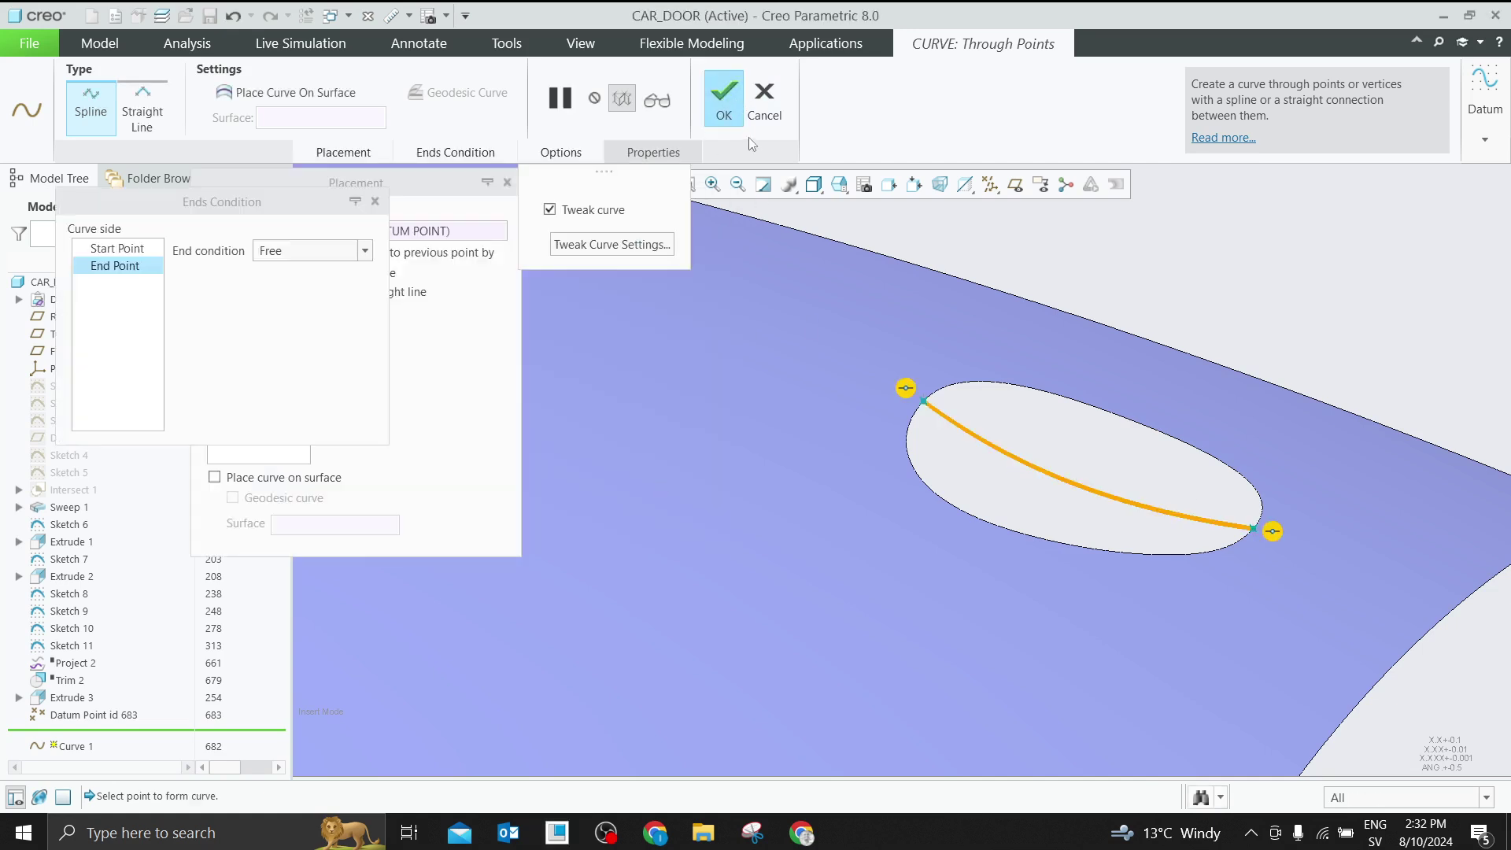
{"action": "left_click", "coordinate": [734, 110]}
Roll the model forward to include TRAJECTORY, and suppress Curve 1
{"action": "scroll", "coordinate": [1119, 338], "scroll_direction": "down", "scroll_amount": 3}
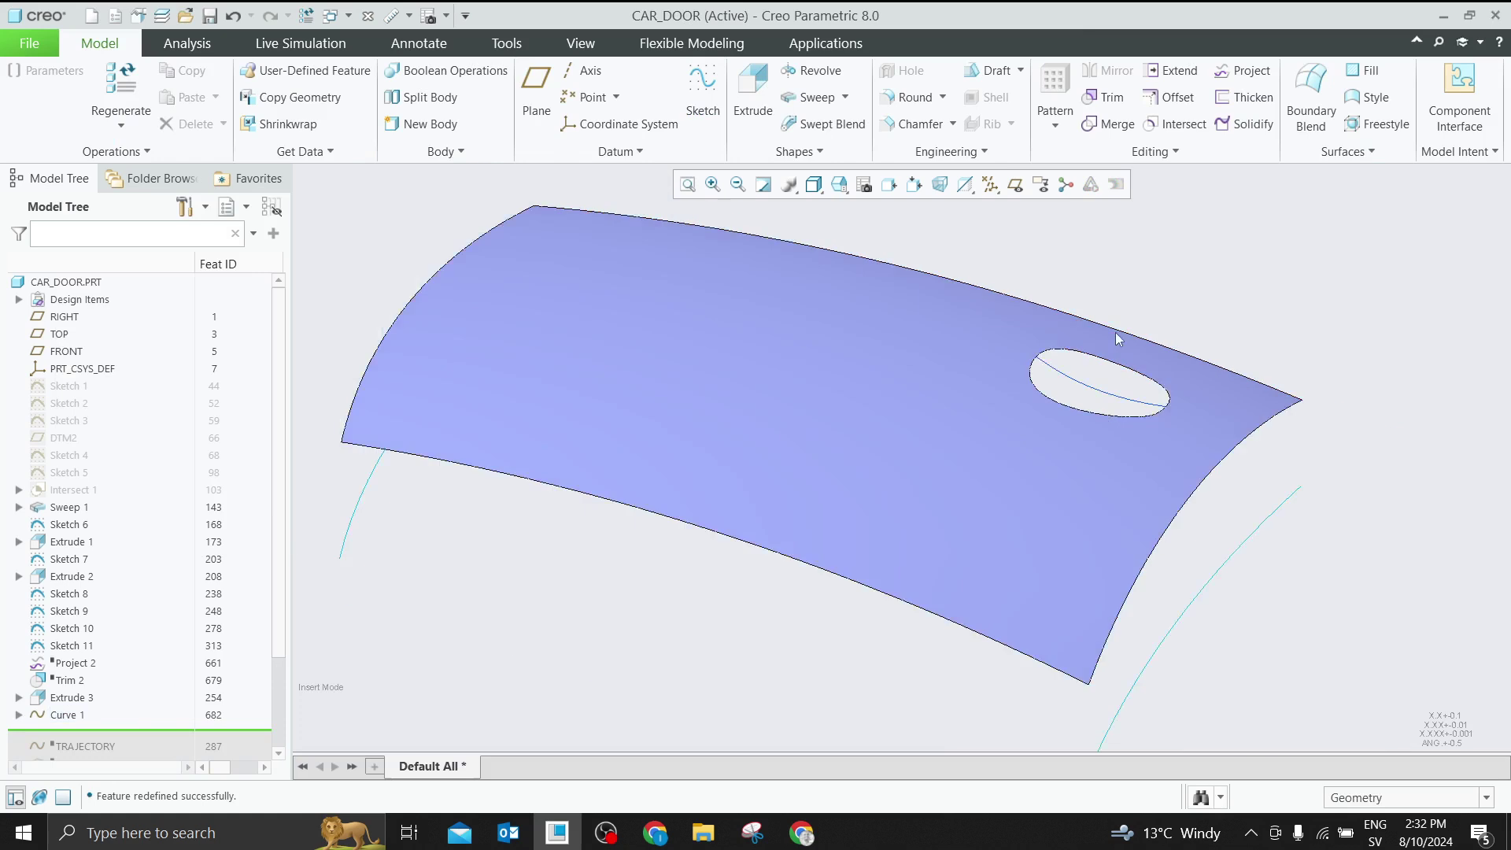
{"action": "middle_click_drag", "start_coordinate": [1118, 339], "coordinate": [1119, 395]}
{"action": "scroll", "coordinate": [168, 644], "scroll_direction": "down", "scroll_amount": 2}
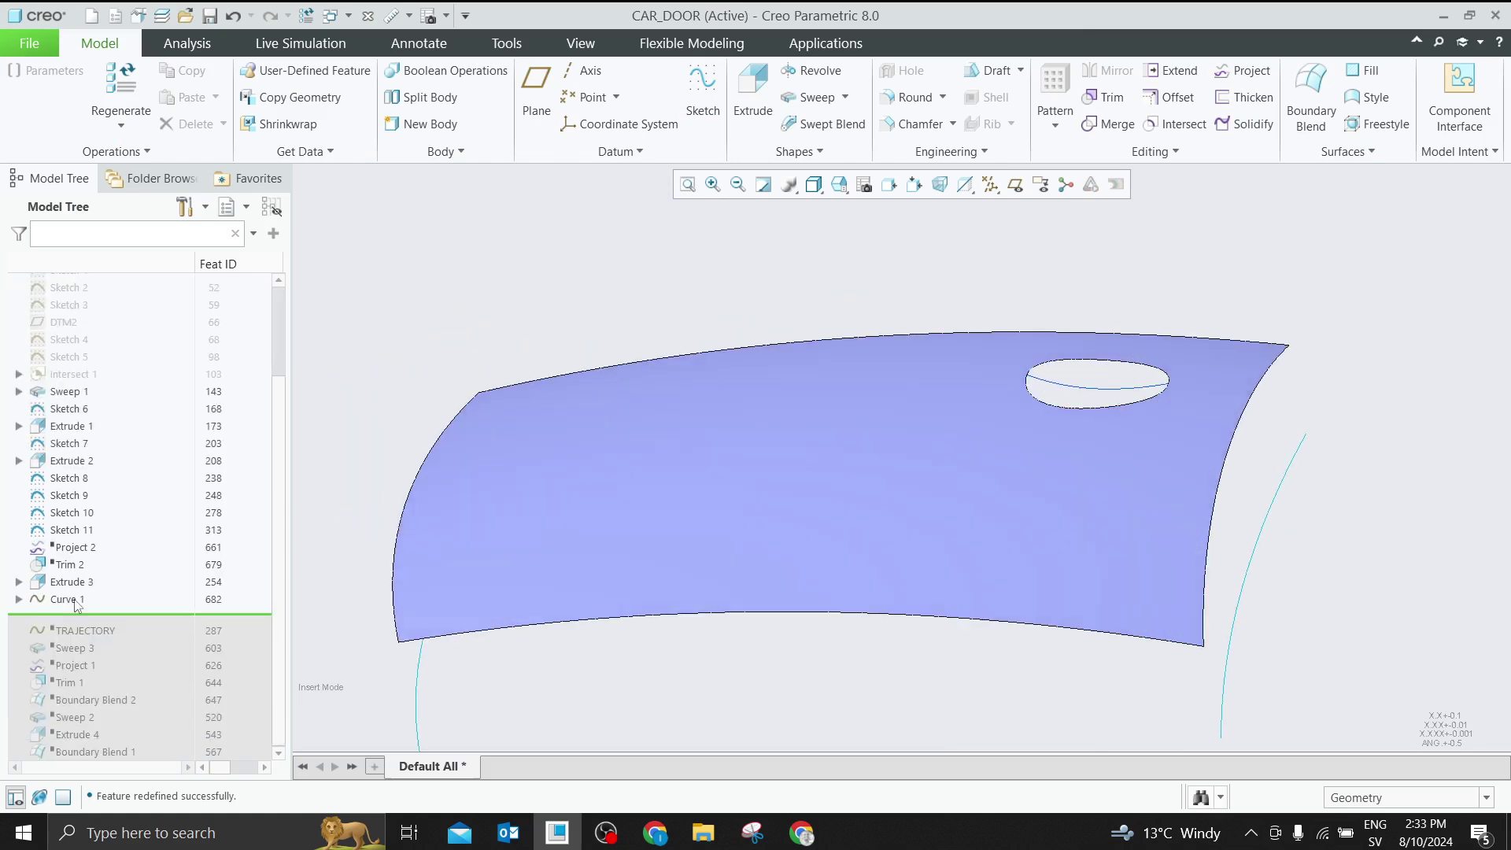
{"action": "left_click_drag", "start_coordinate": [79, 611], "coordinate": [69, 640]}
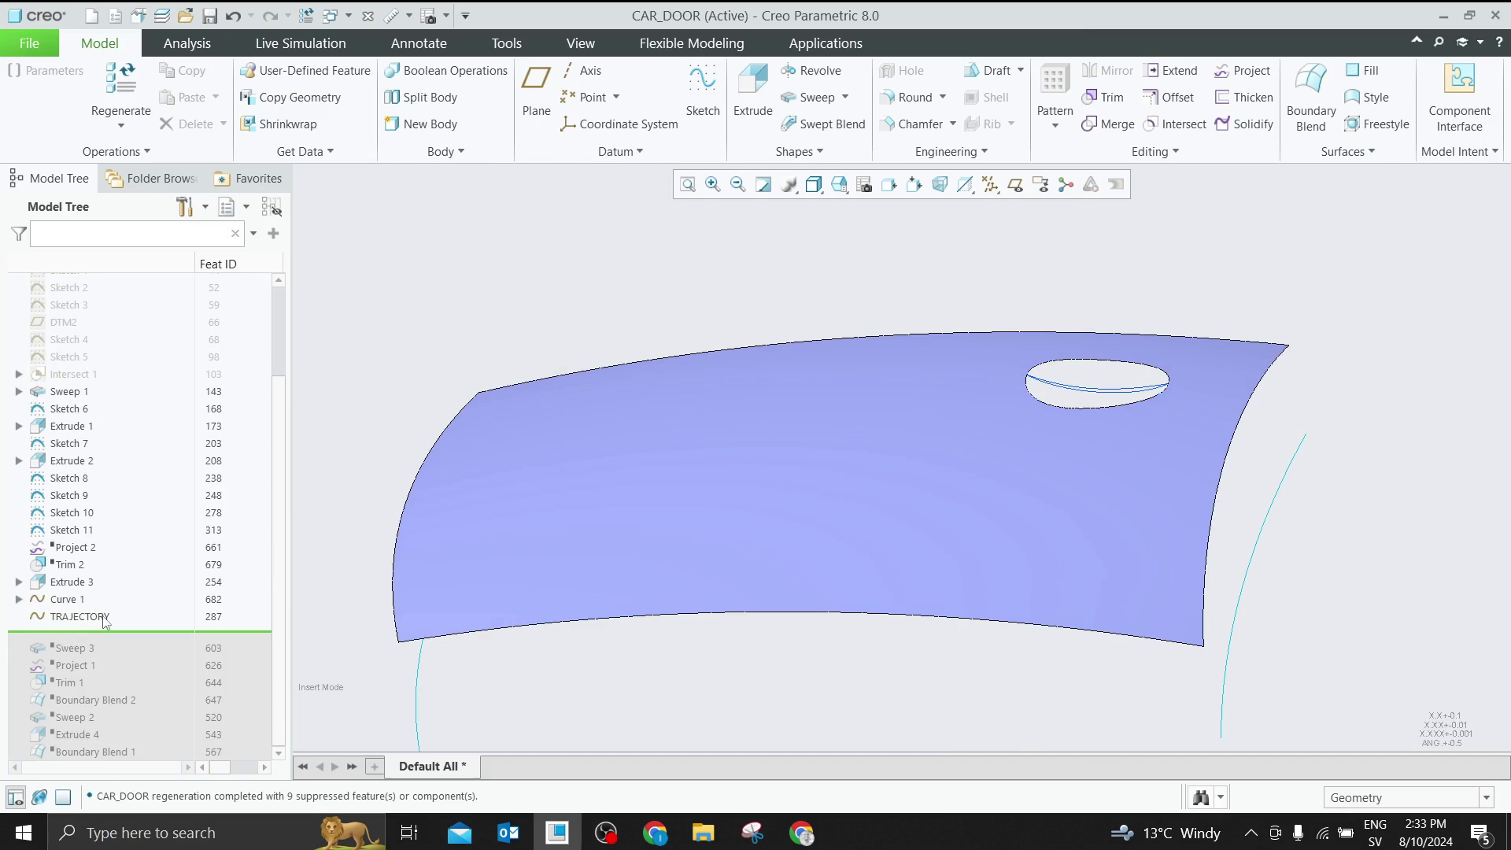
{"action": "left_click", "coordinate": [69, 602]}
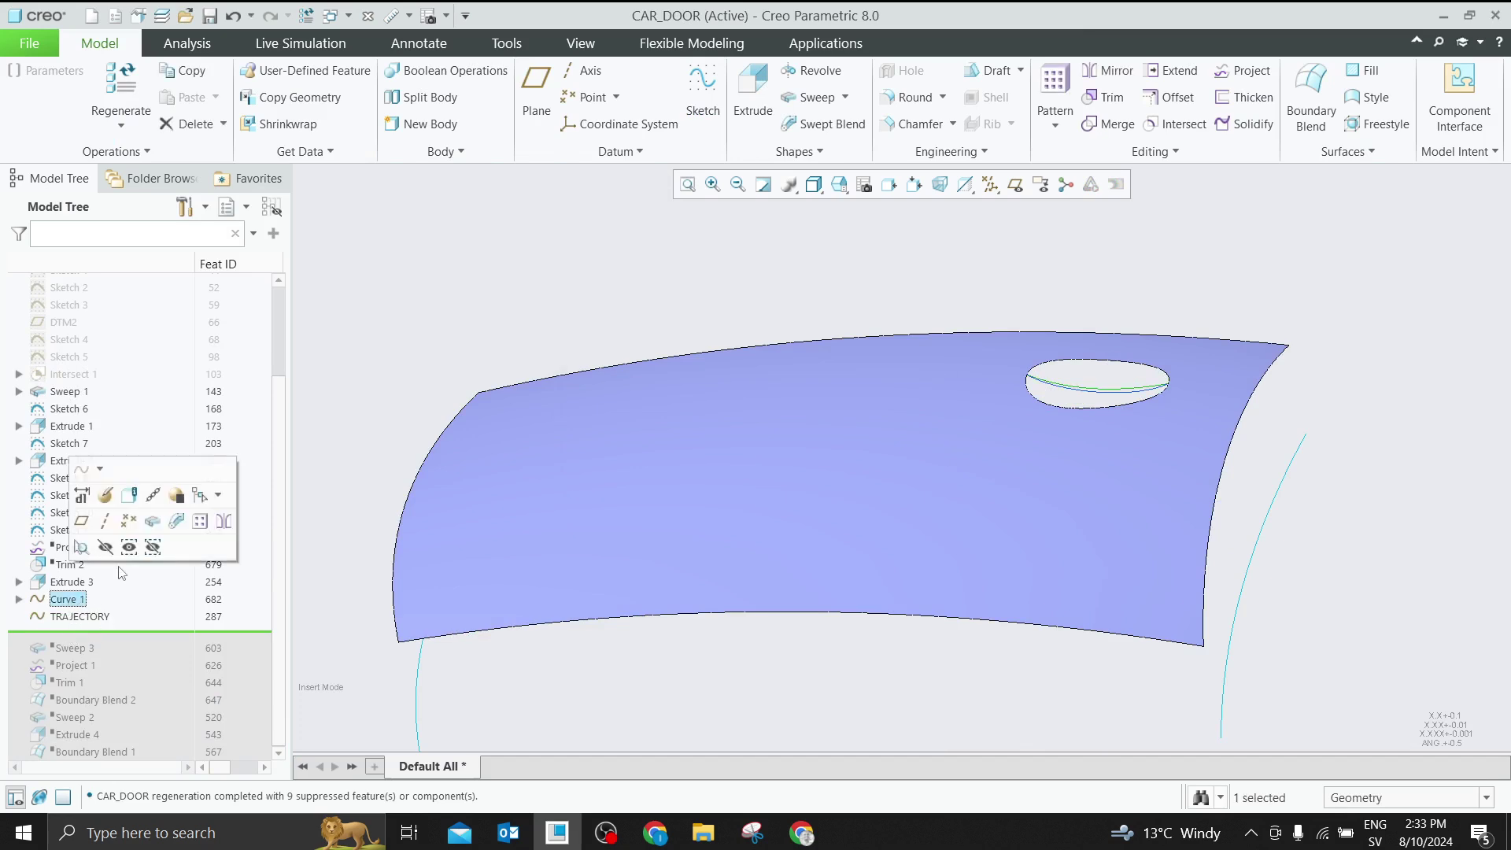
{"action": "left_click", "coordinate": [175, 494]}
{"action": "left_click", "coordinate": [699, 445]}
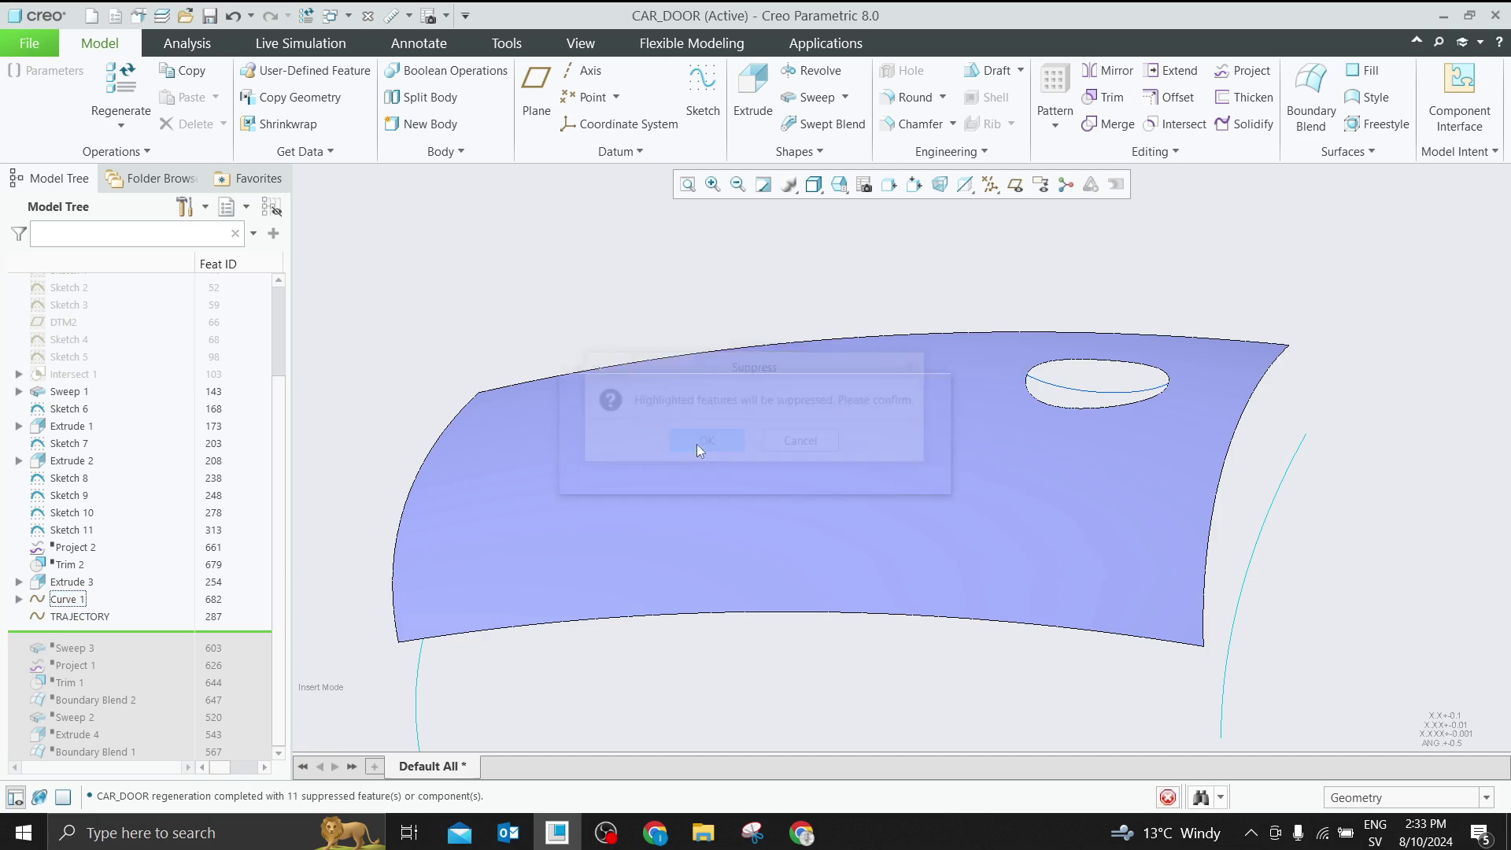
Edit the definition of TRAJECTORY, slightly adjust an inner control point in its tweak curve settings, and accept the curve
{"action": "left_click", "coordinate": [80, 616]}
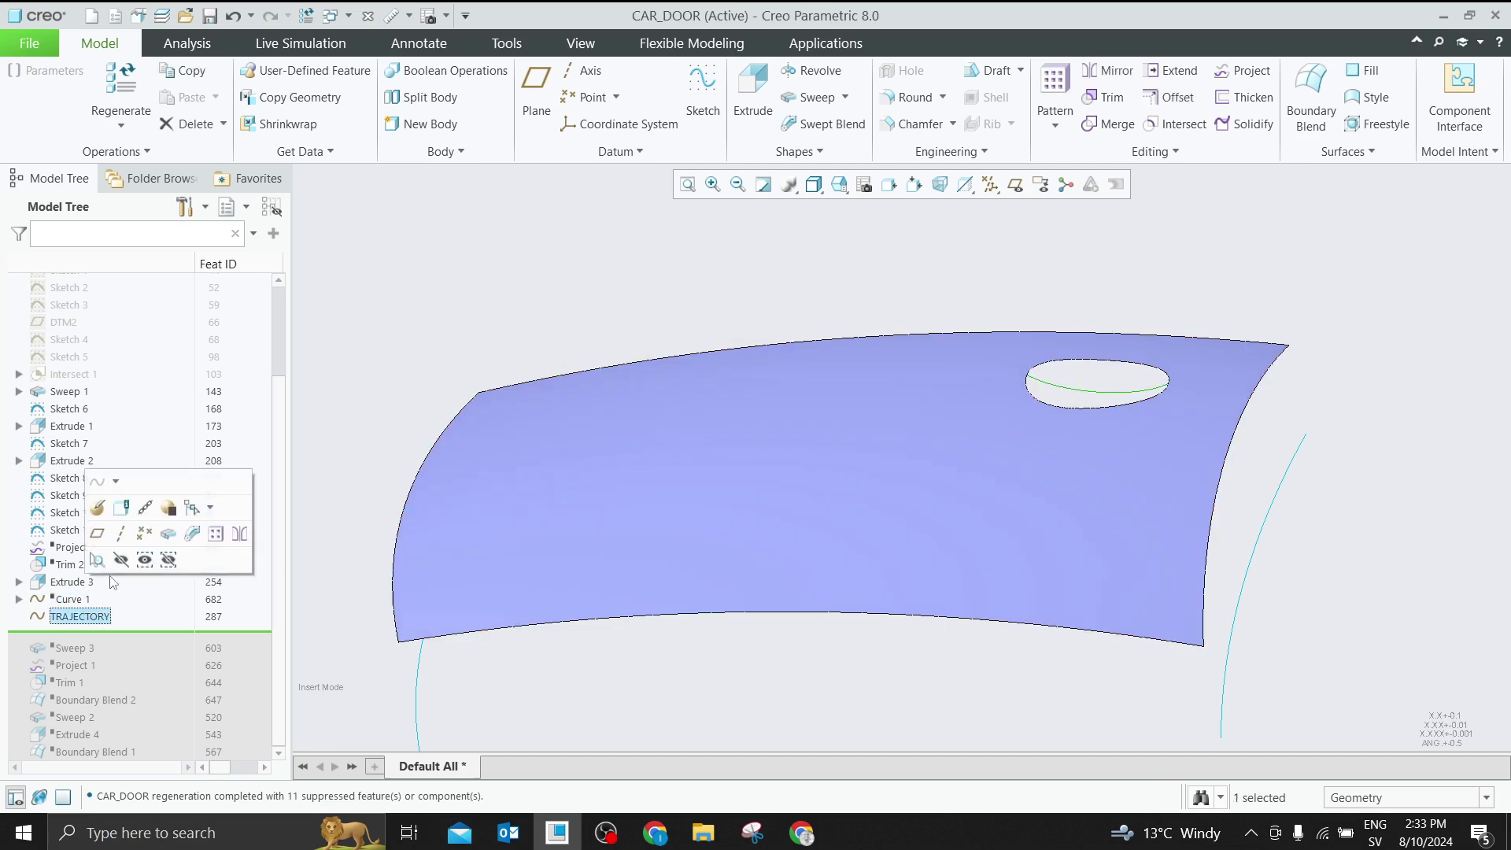
{"action": "left_click", "coordinate": [120, 507]}
{"action": "scroll", "coordinate": [929, 397], "scroll_direction": "down", "scroll_amount": 3}
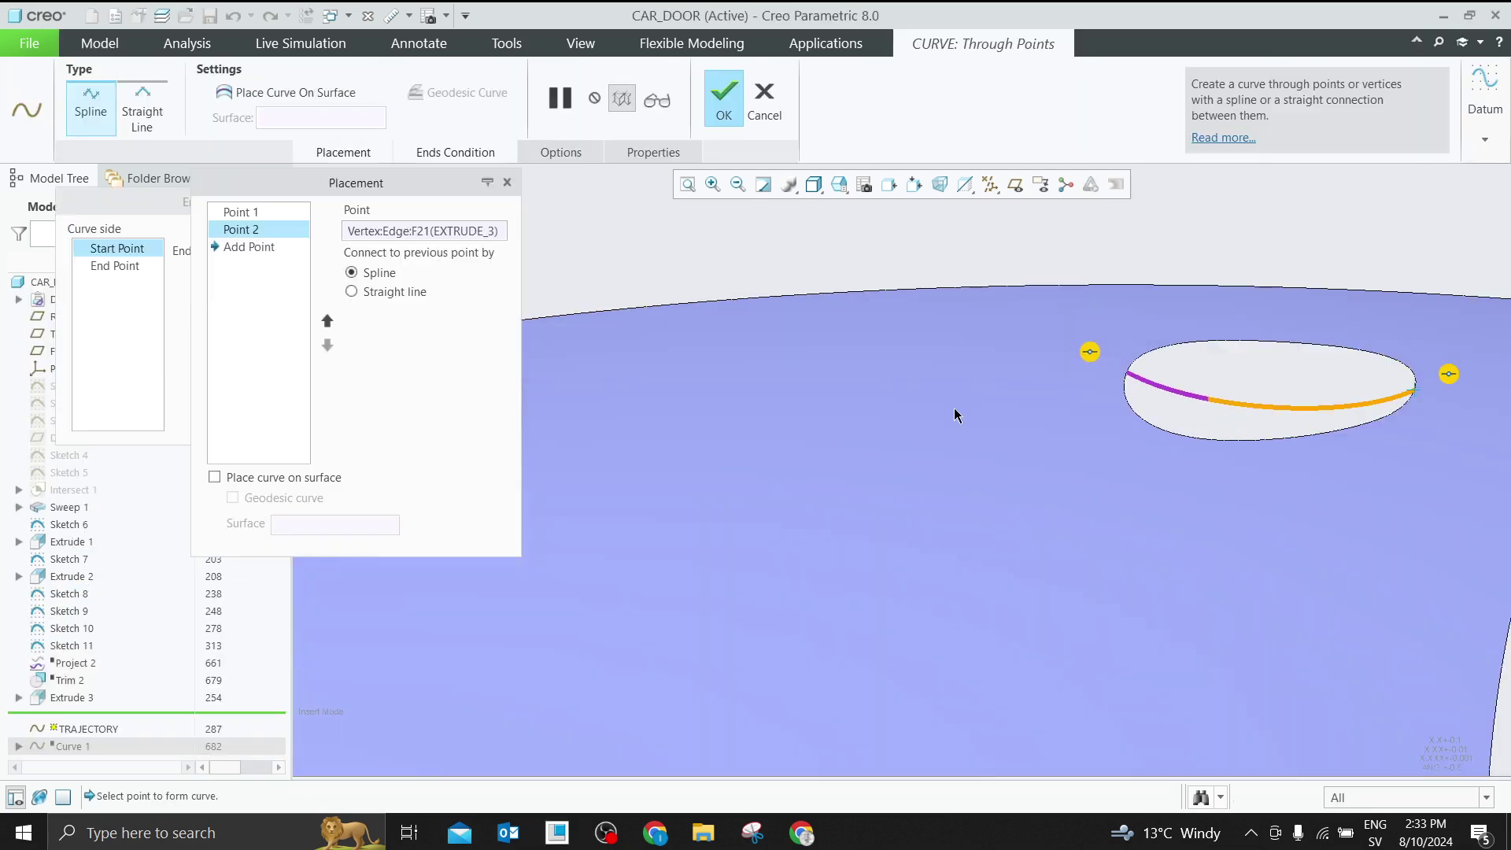
{"action": "scroll", "coordinate": [834, 375], "scroll_direction": "up", "scroll_amount": 2}
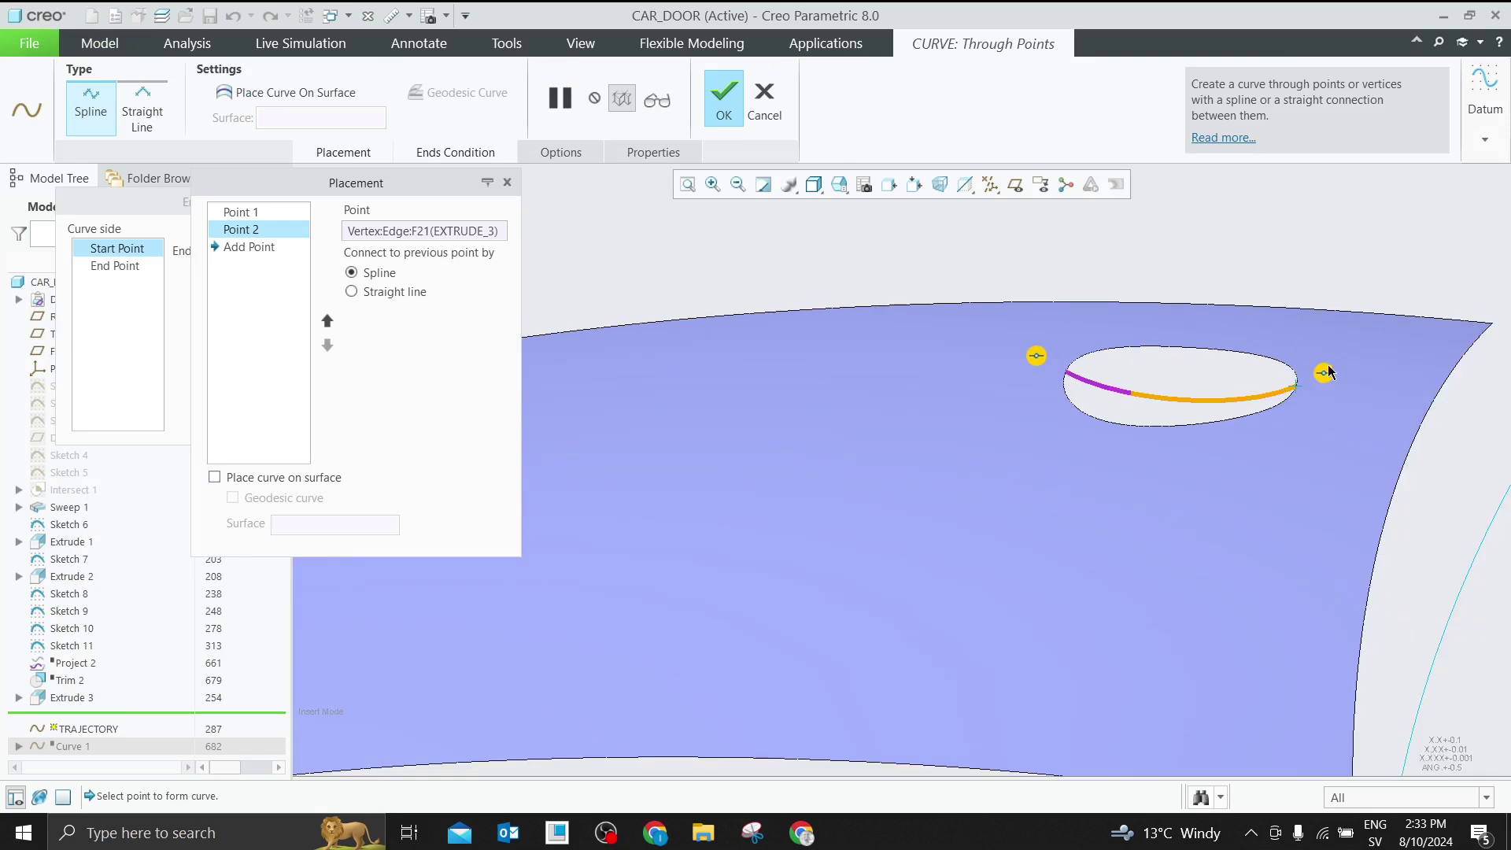
{"action": "left_click", "coordinate": [560, 152]}
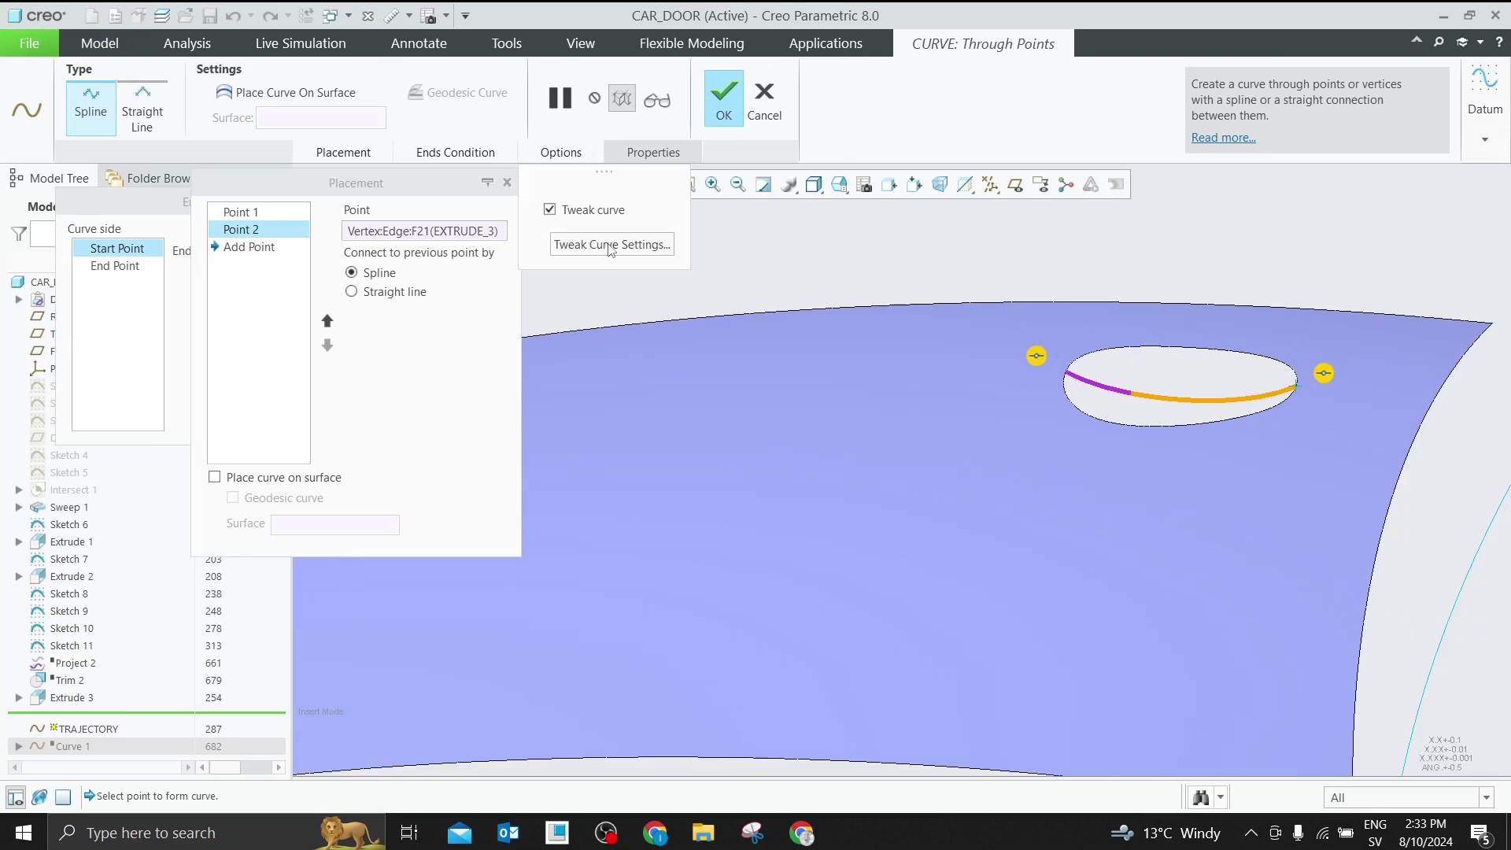
{"action": "left_click", "coordinate": [611, 246]}
{"action": "scroll", "coordinate": [1180, 417], "scroll_direction": "down", "scroll_amount": 1}
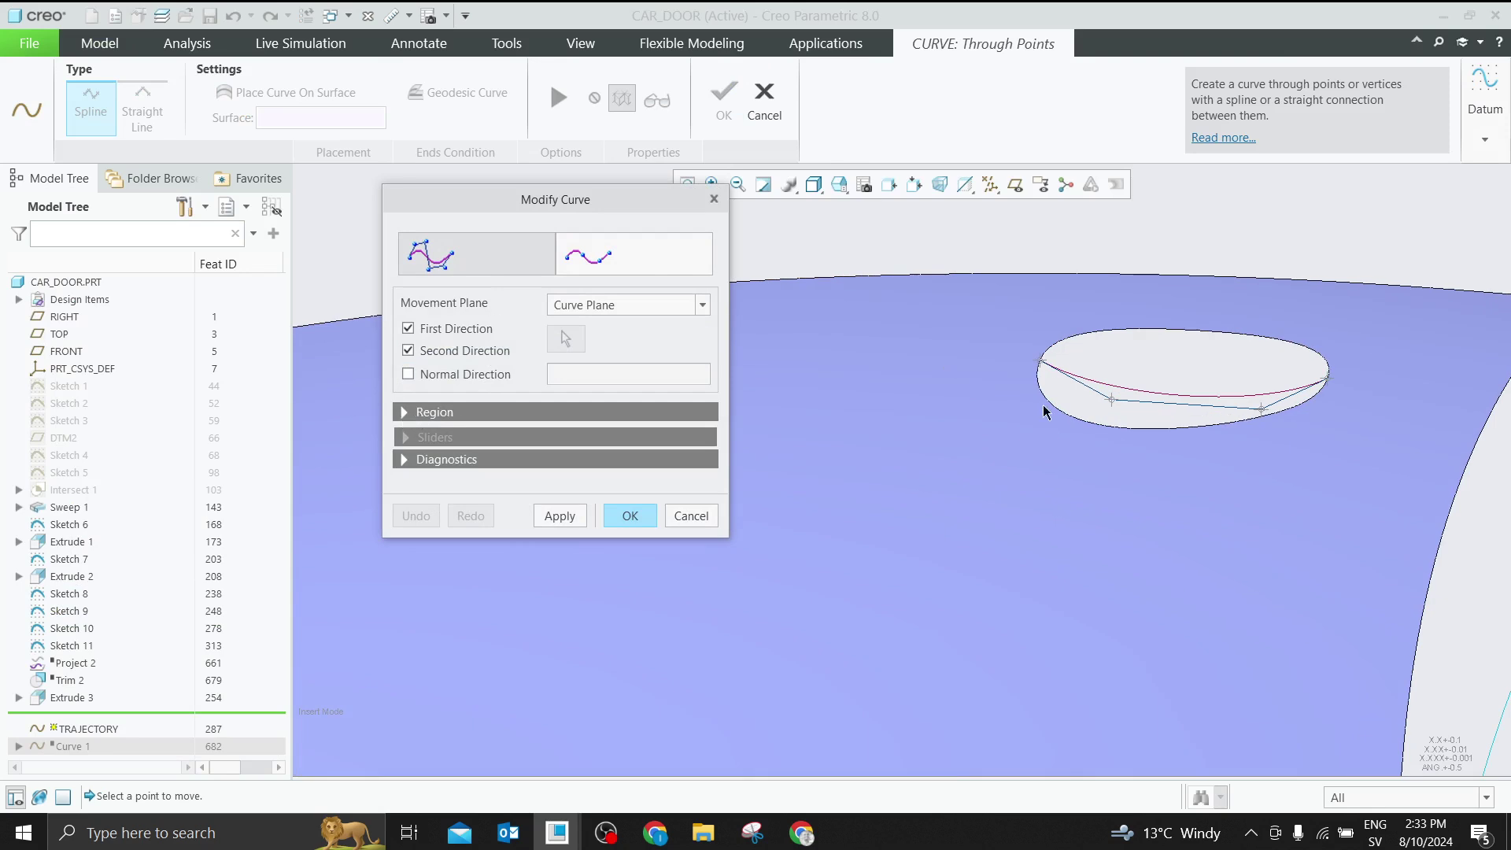
{"action": "left_click", "coordinate": [1110, 402]}
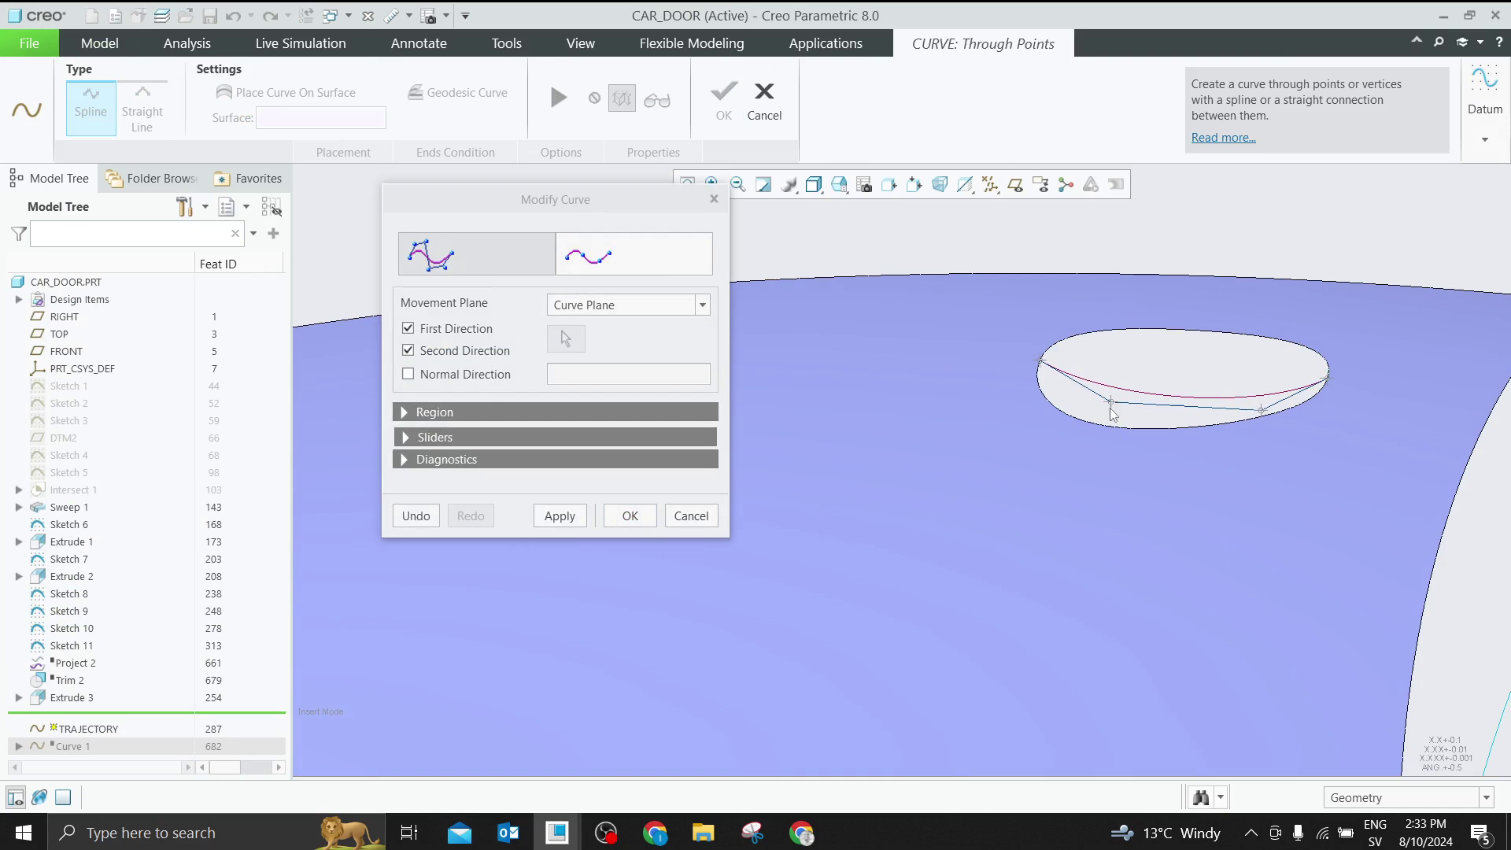
{"action": "left_click", "coordinate": [614, 519]}
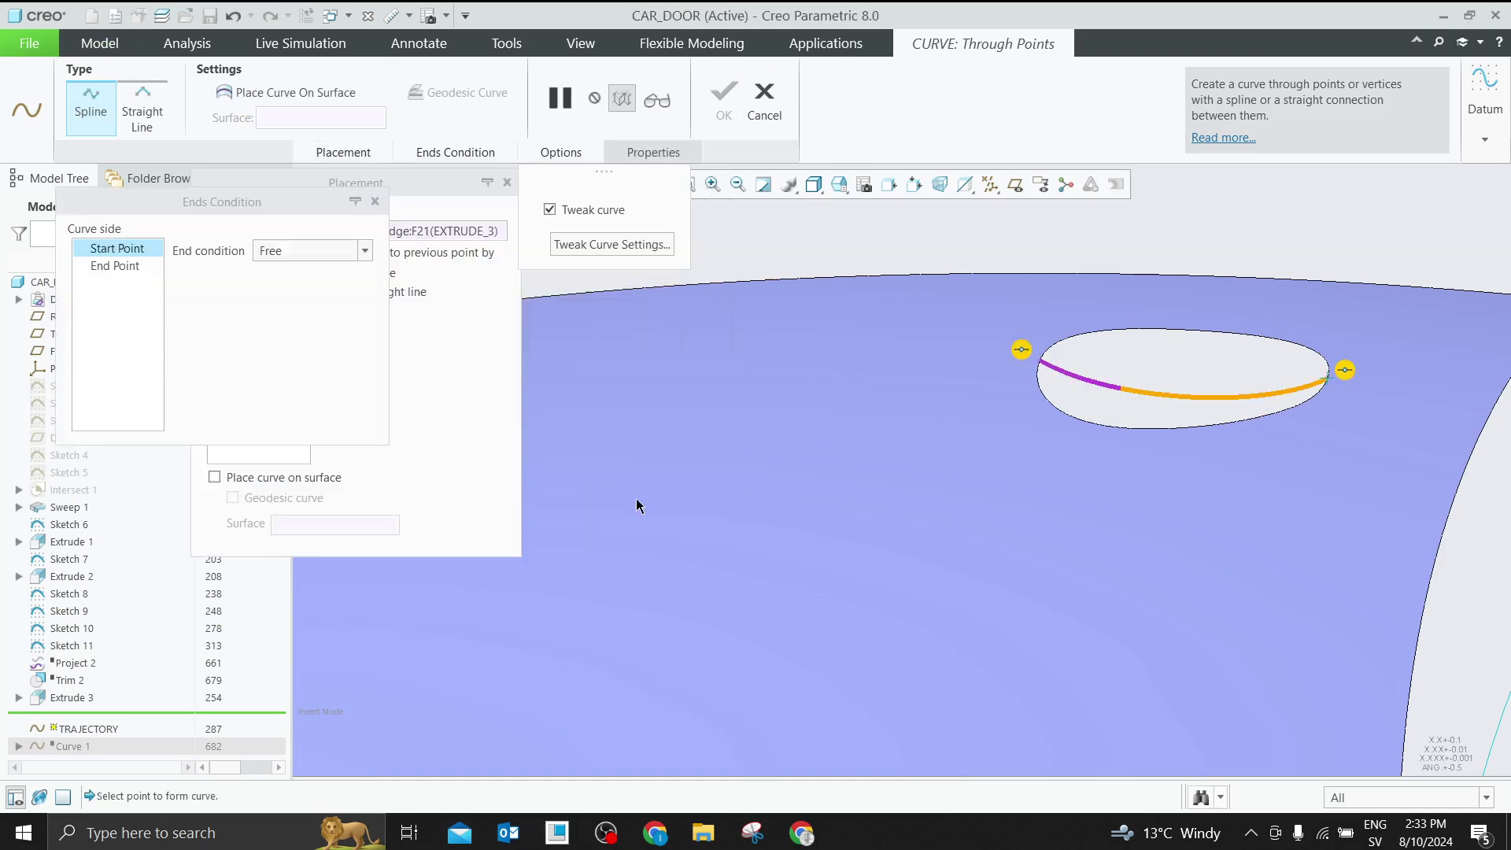
{"action": "left_click", "coordinate": [726, 100]}
Roll the model forward to include Sweep 3, and open that sweep's definition for editing
{"action": "scroll", "coordinate": [601, 300], "scroll_direction": "up", "scroll_amount": 3}
{"action": "middle_click_drag", "start_coordinate": [600, 300], "coordinate": [943, 362]}
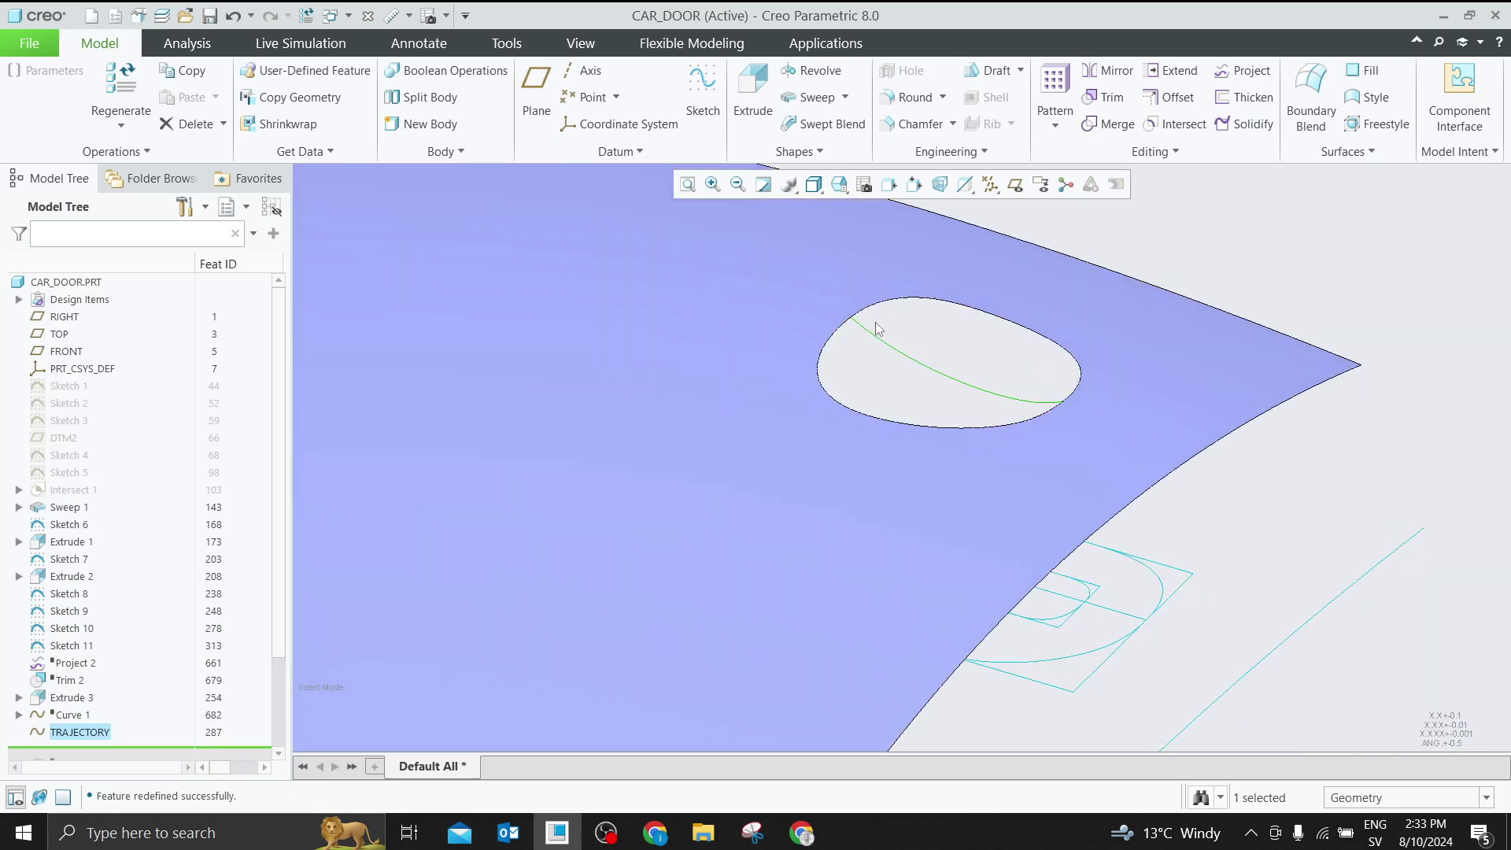
{"action": "scroll", "coordinate": [90, 596], "scroll_direction": "down", "scroll_amount": 3}
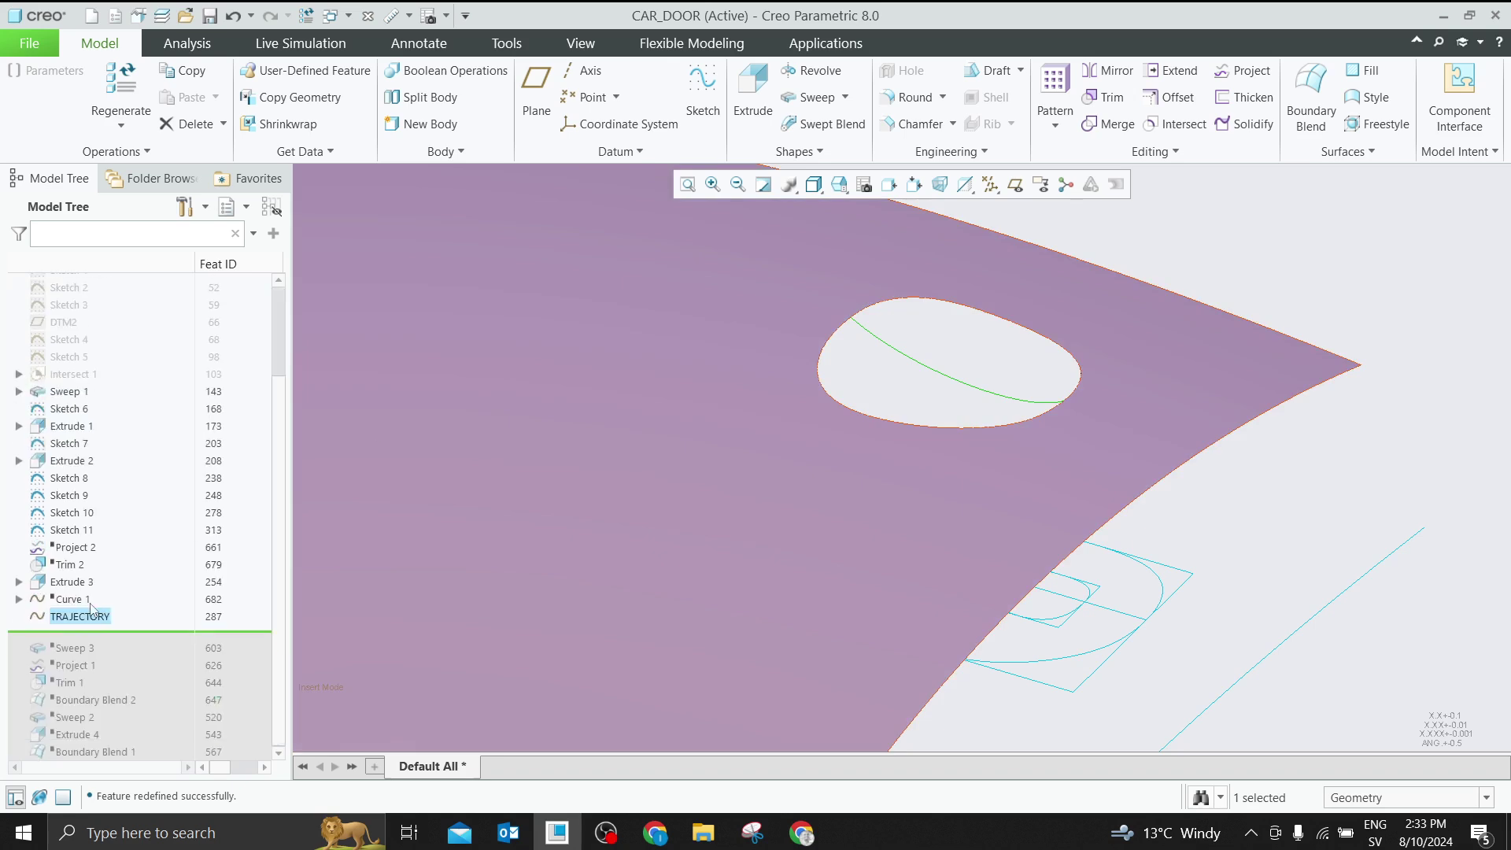
{"action": "left_click", "coordinate": [115, 647]}
{"action": "left_click_drag", "start_coordinate": [119, 657], "coordinate": [120, 658]}
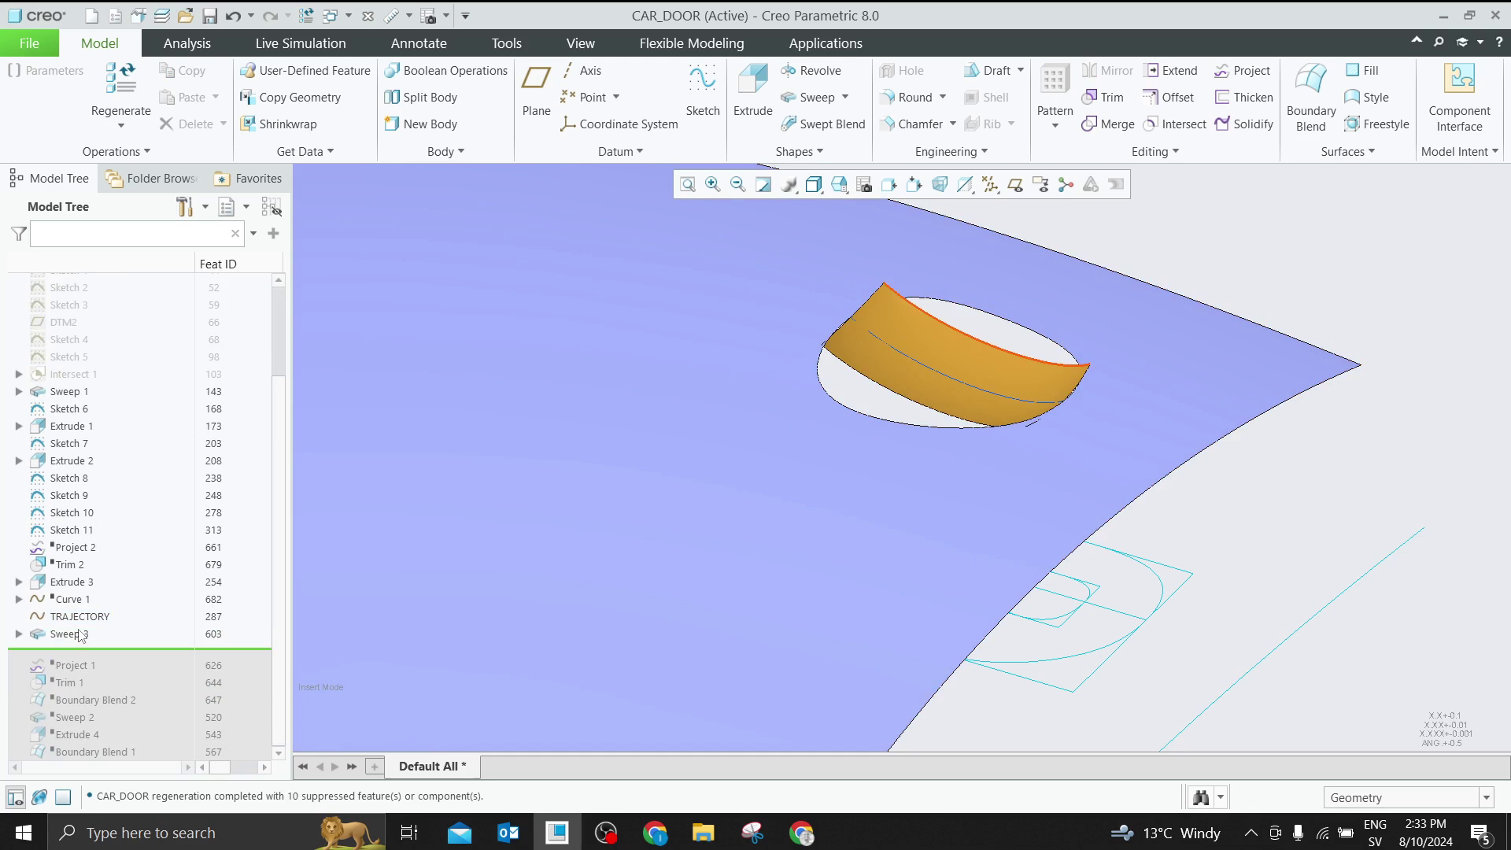
{"action": "right_click", "coordinate": [80, 635]}
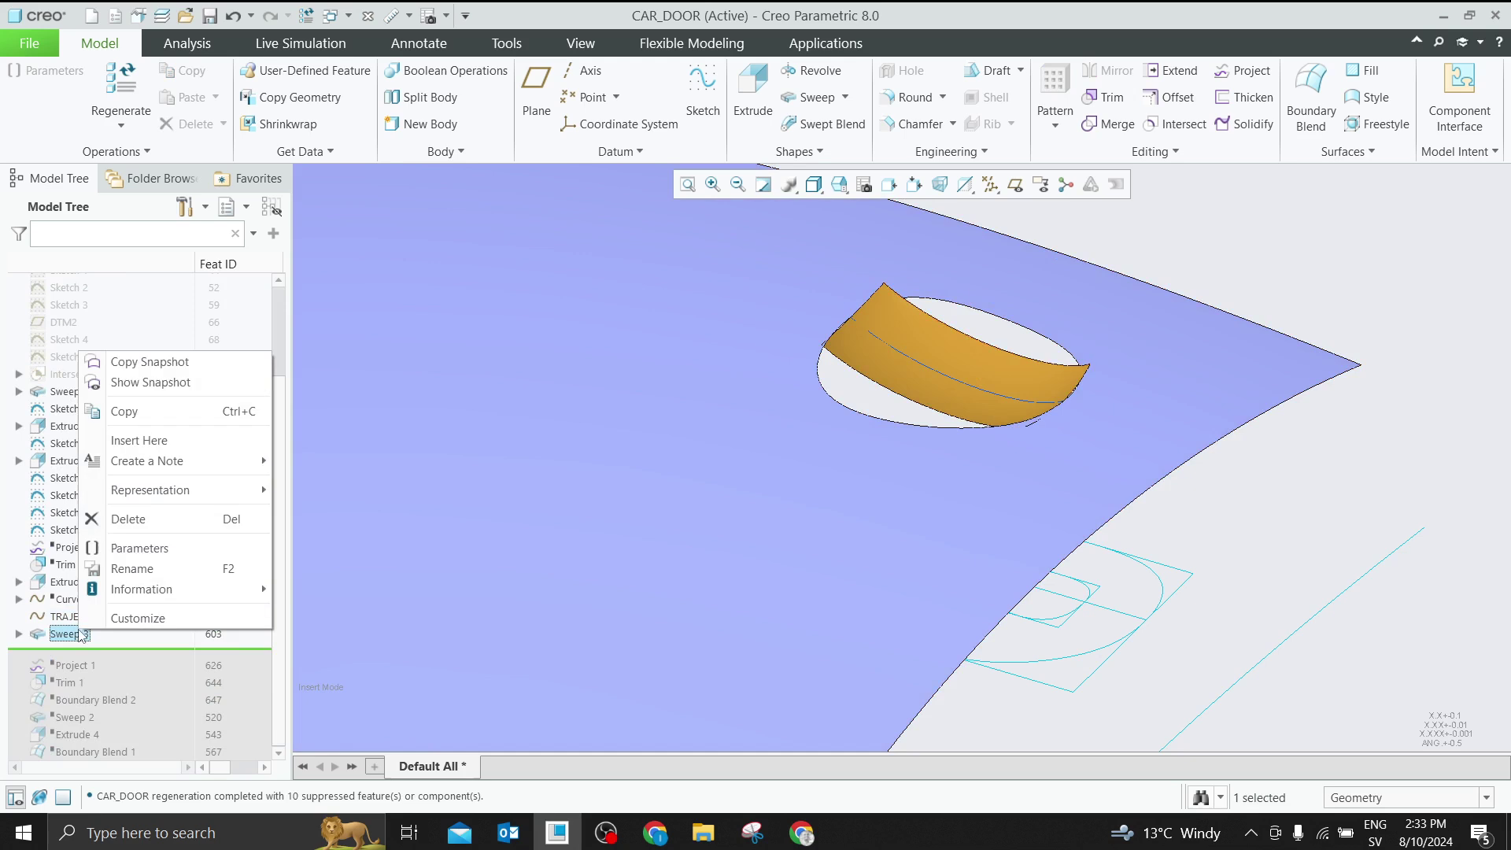
{"action": "left_click", "coordinate": [109, 682]}
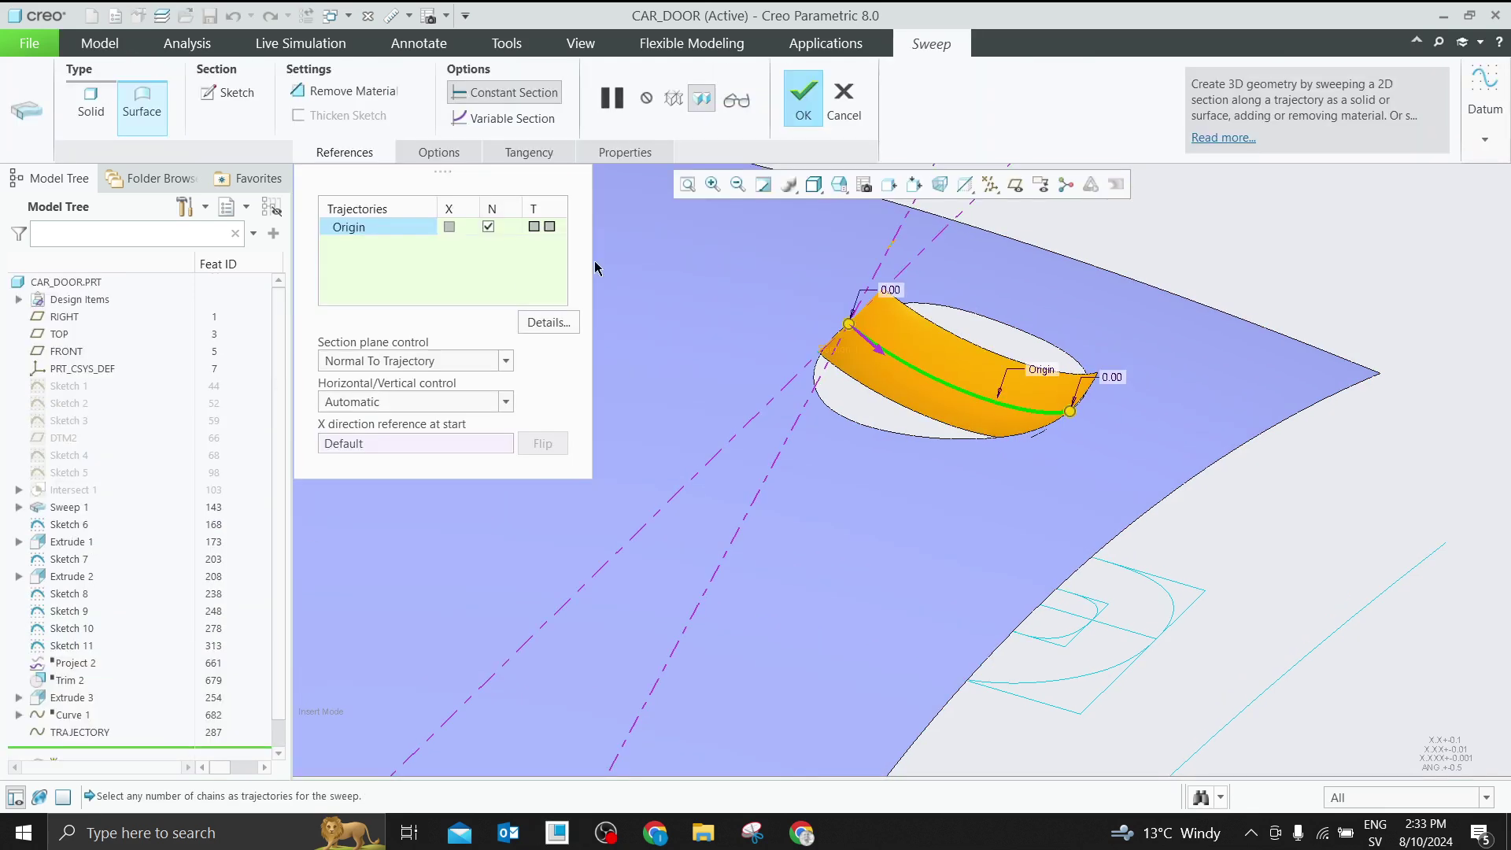
Review the trajectory reference of Sweep 3 and its available section plane control options
{"action": "middle_click_drag", "start_coordinate": [1016, 407], "coordinate": [929, 369]}
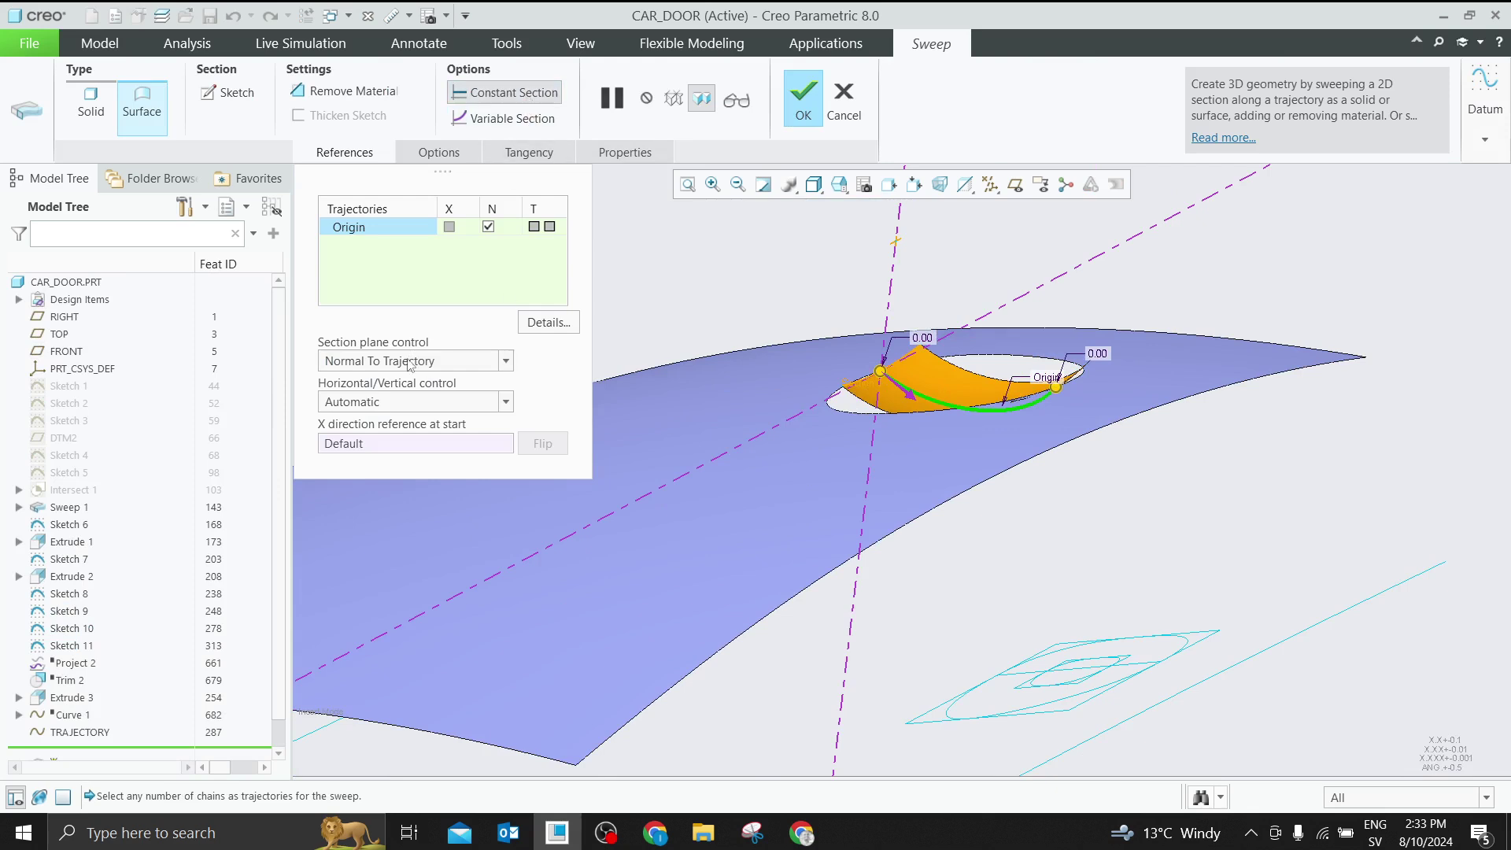
{"action": "left_click", "coordinate": [370, 366]}
{"action": "left_click", "coordinate": [398, 386]}
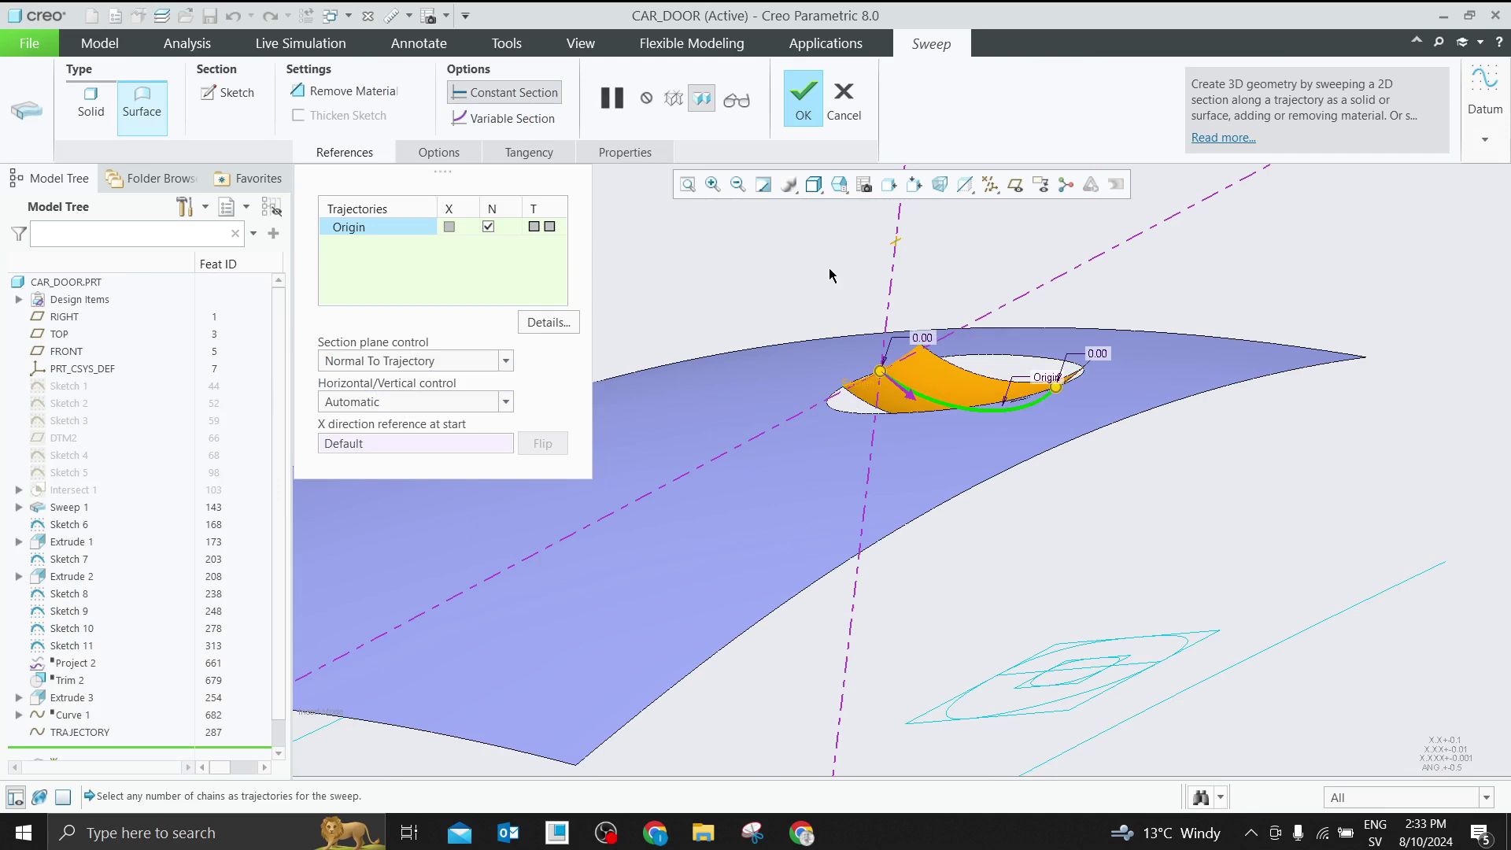
{"action": "mouse_move", "coordinate": [830, 274]}
{"action": "middle_mouse_down"}
{"action": "mouse_move", "coordinate": [904, 328]}
{"action": "mouse_move", "coordinate": [871, 341]}
{"action": "mouse_move", "coordinate": [905, 347]}
{"action": "mouse_move", "coordinate": [787, 404]}
{"action": "middle_mouse_up"}
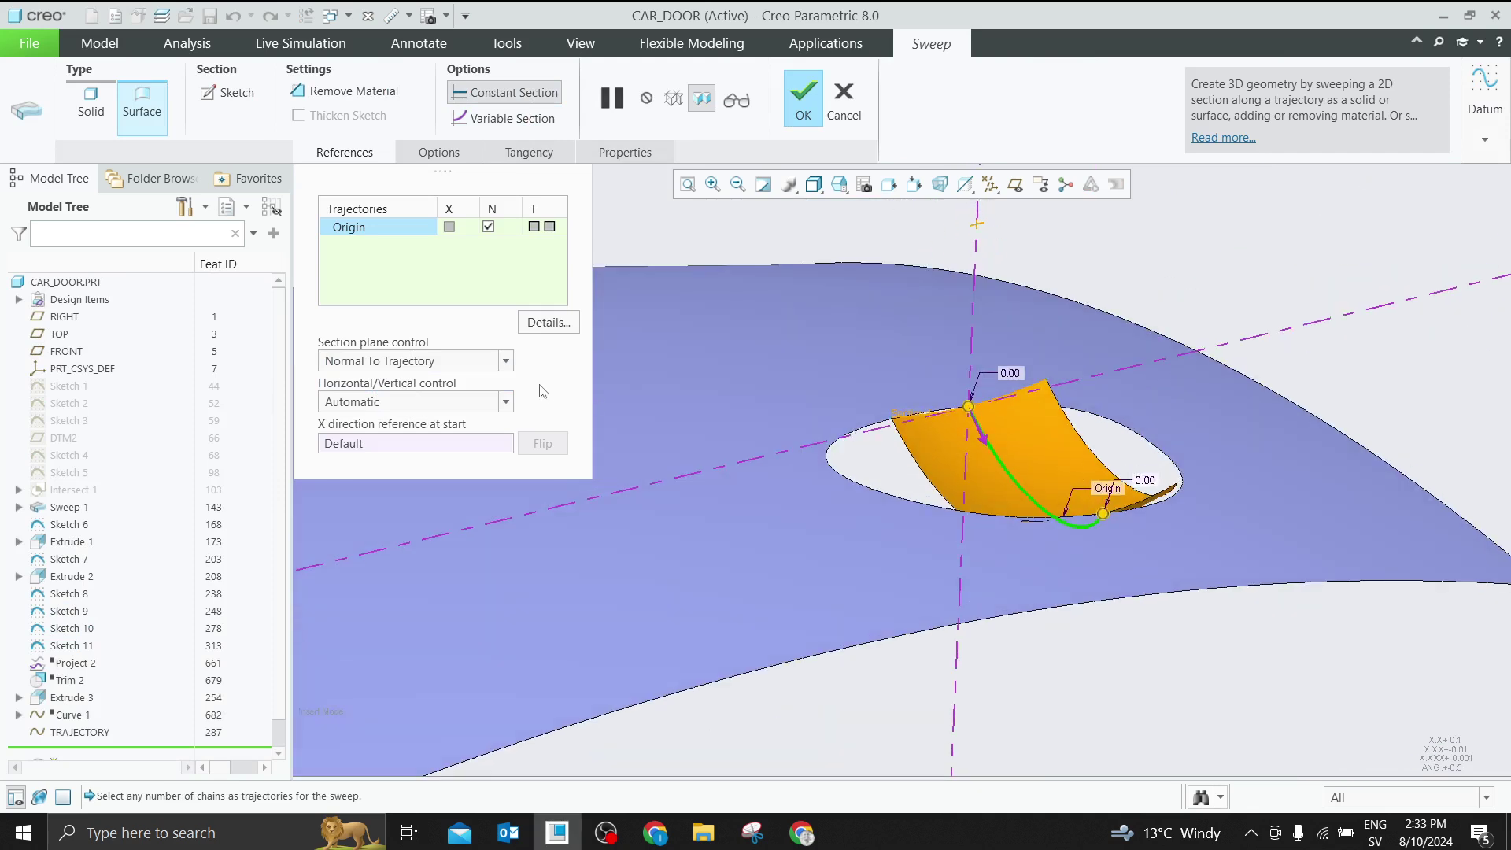
{"action": "left_click", "coordinate": [508, 363]}
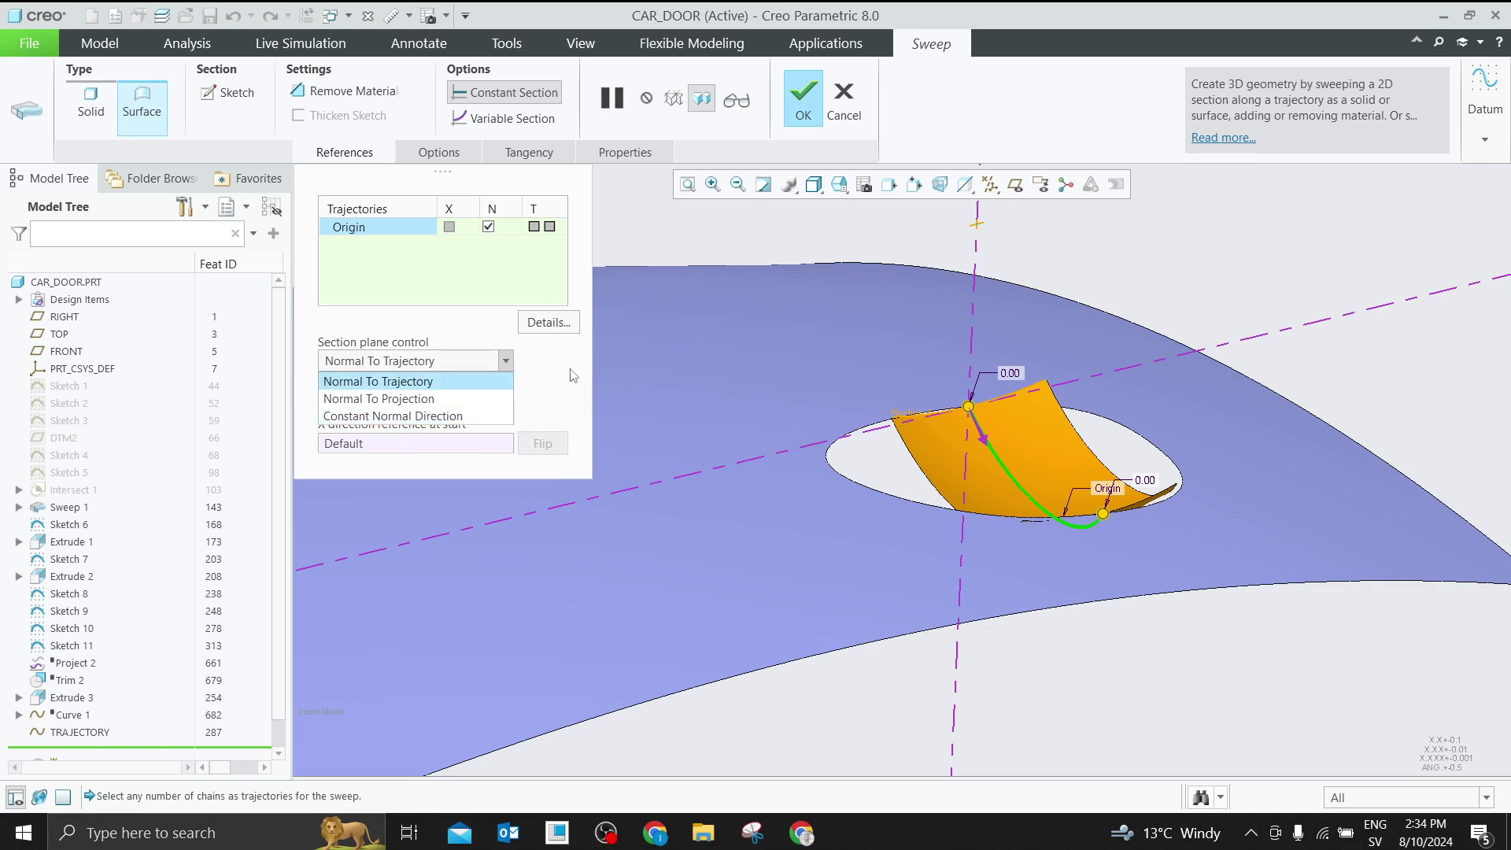
{"action": "left_click", "coordinate": [562, 394]}
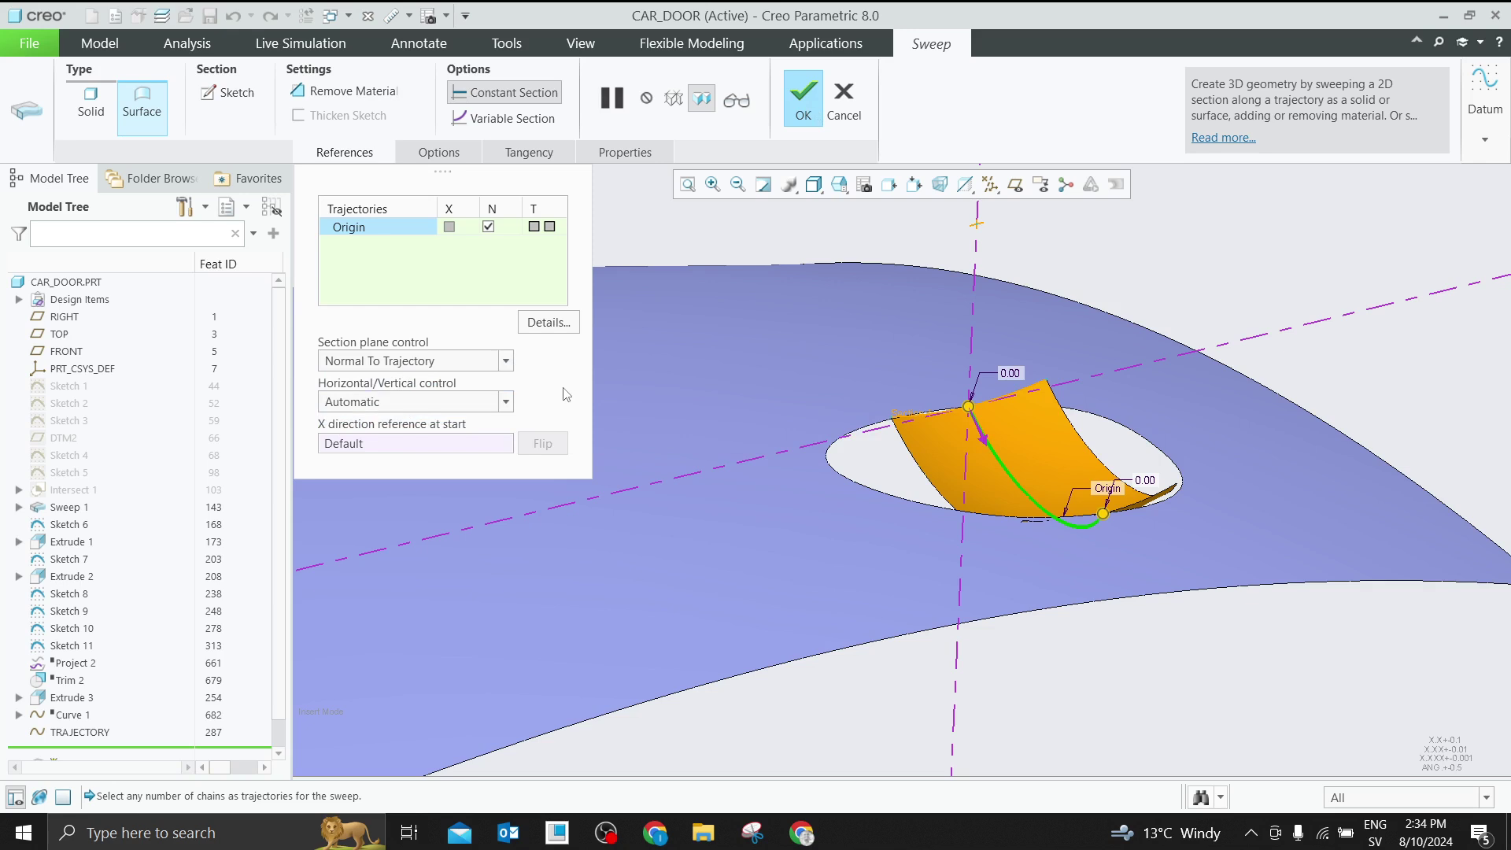
Inspect the section sketch of Sweep 3, exit the sketch, and accept the sweep
{"action": "left_click", "coordinate": [228, 92]}
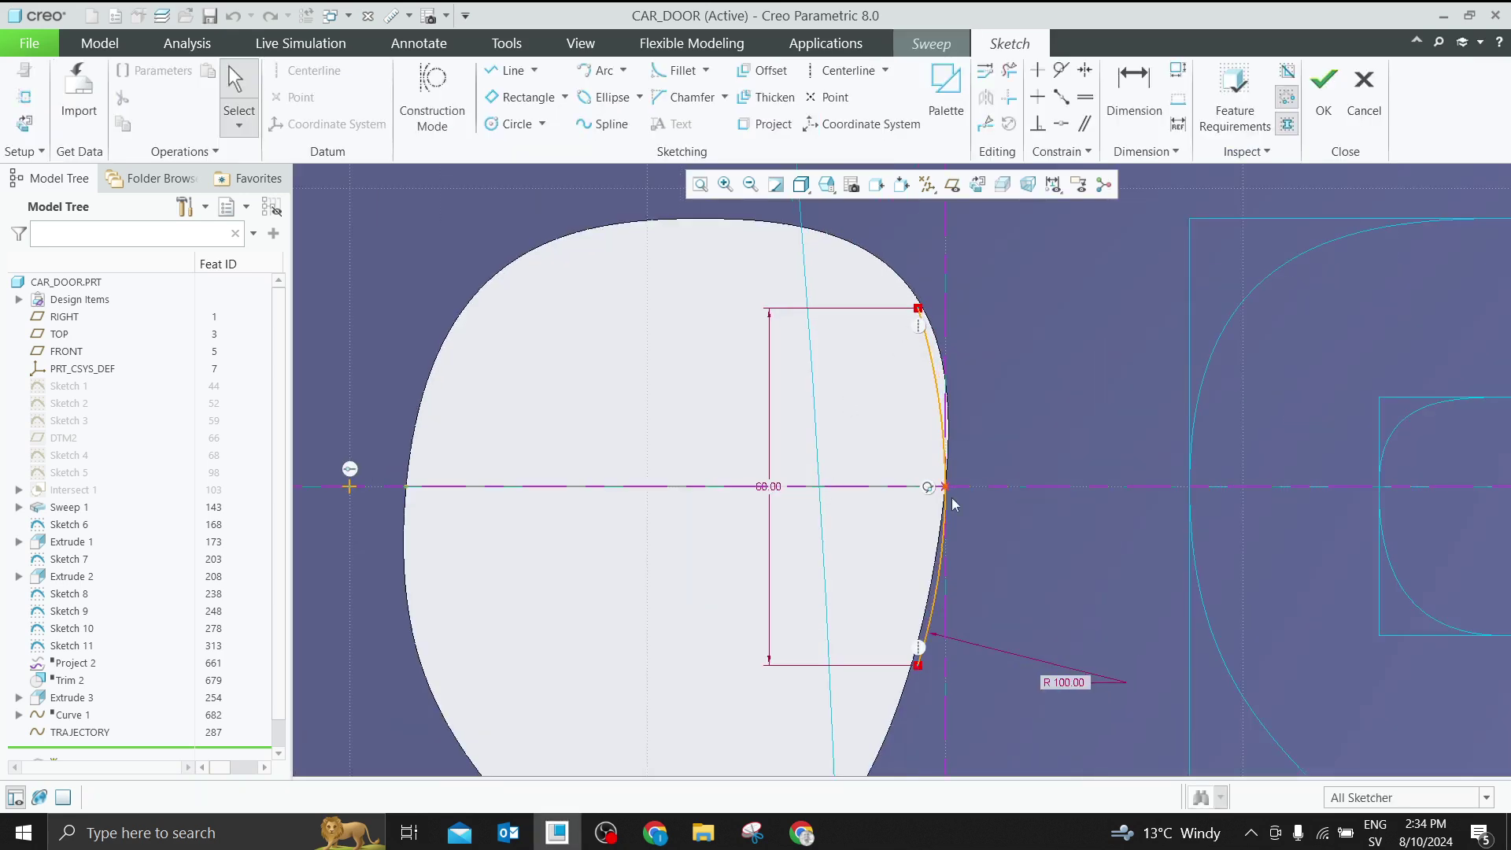
{"action": "left_click", "coordinate": [1323, 94]}
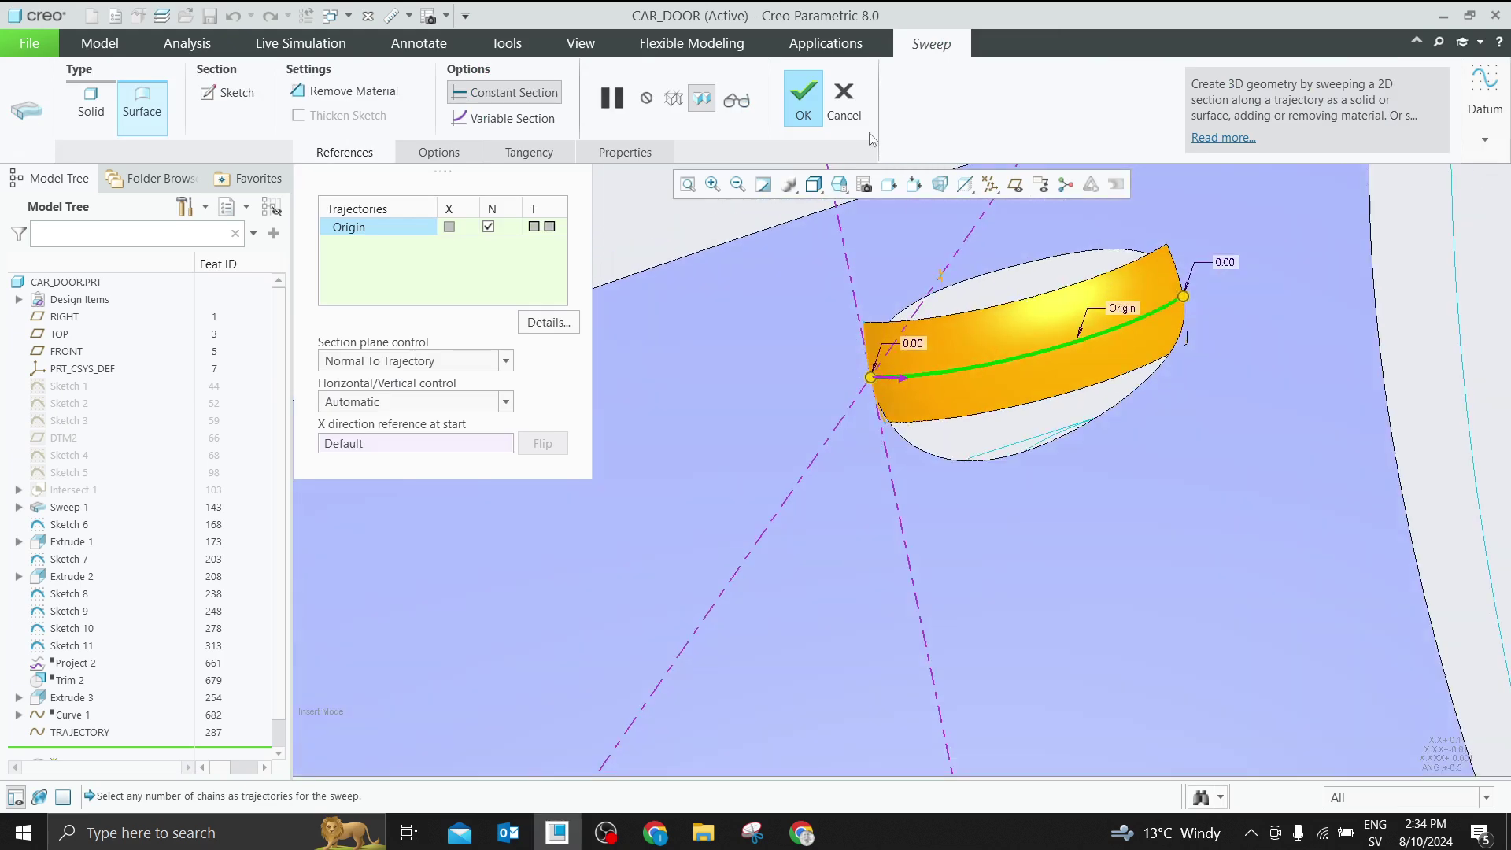
{"action": "middle_click", "coordinate": [1004, 337]}
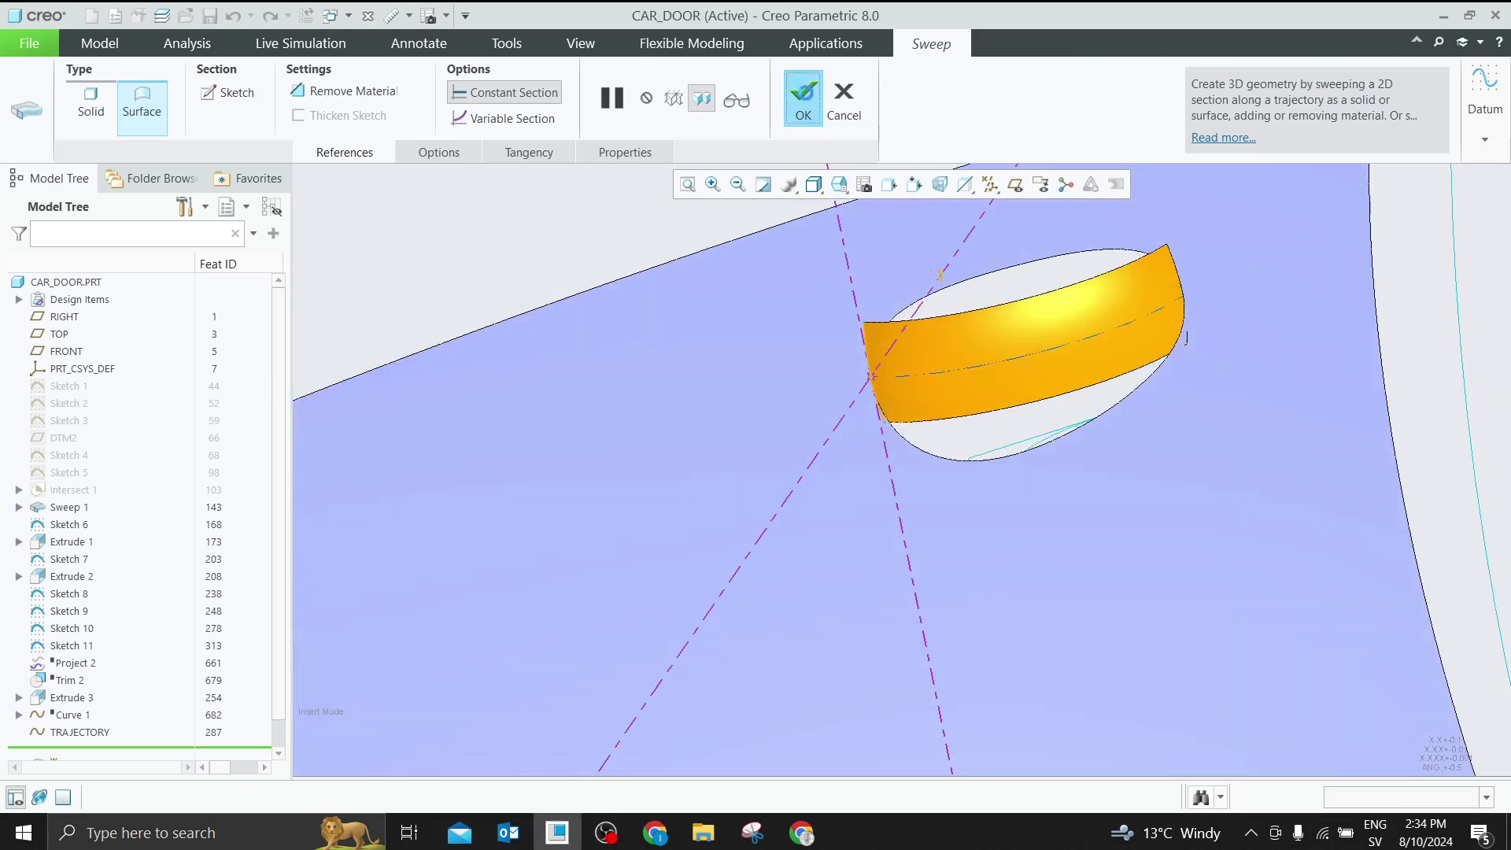
{"action": "mouse_move", "coordinate": [1003, 342]}
{"action": "middle_mouse_down"}
{"action": "mouse_move", "coordinate": [921, 293]}
{"action": "mouse_move", "coordinate": [1015, 346]}
{"action": "middle_mouse_up"}
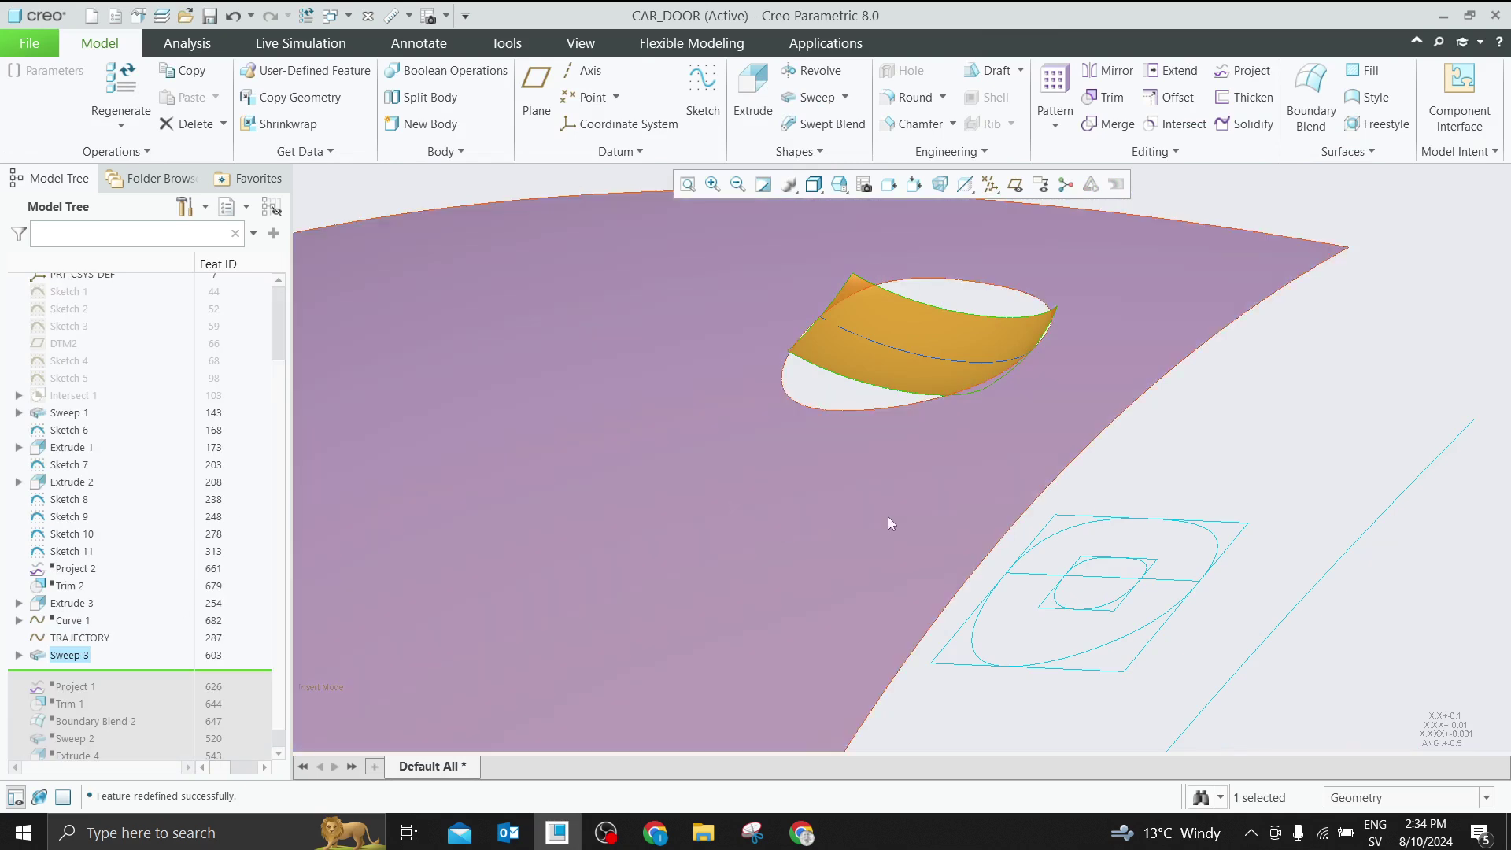
Hide the TRAJECTORY curve
{"action": "left_click", "coordinate": [1252, 419]}
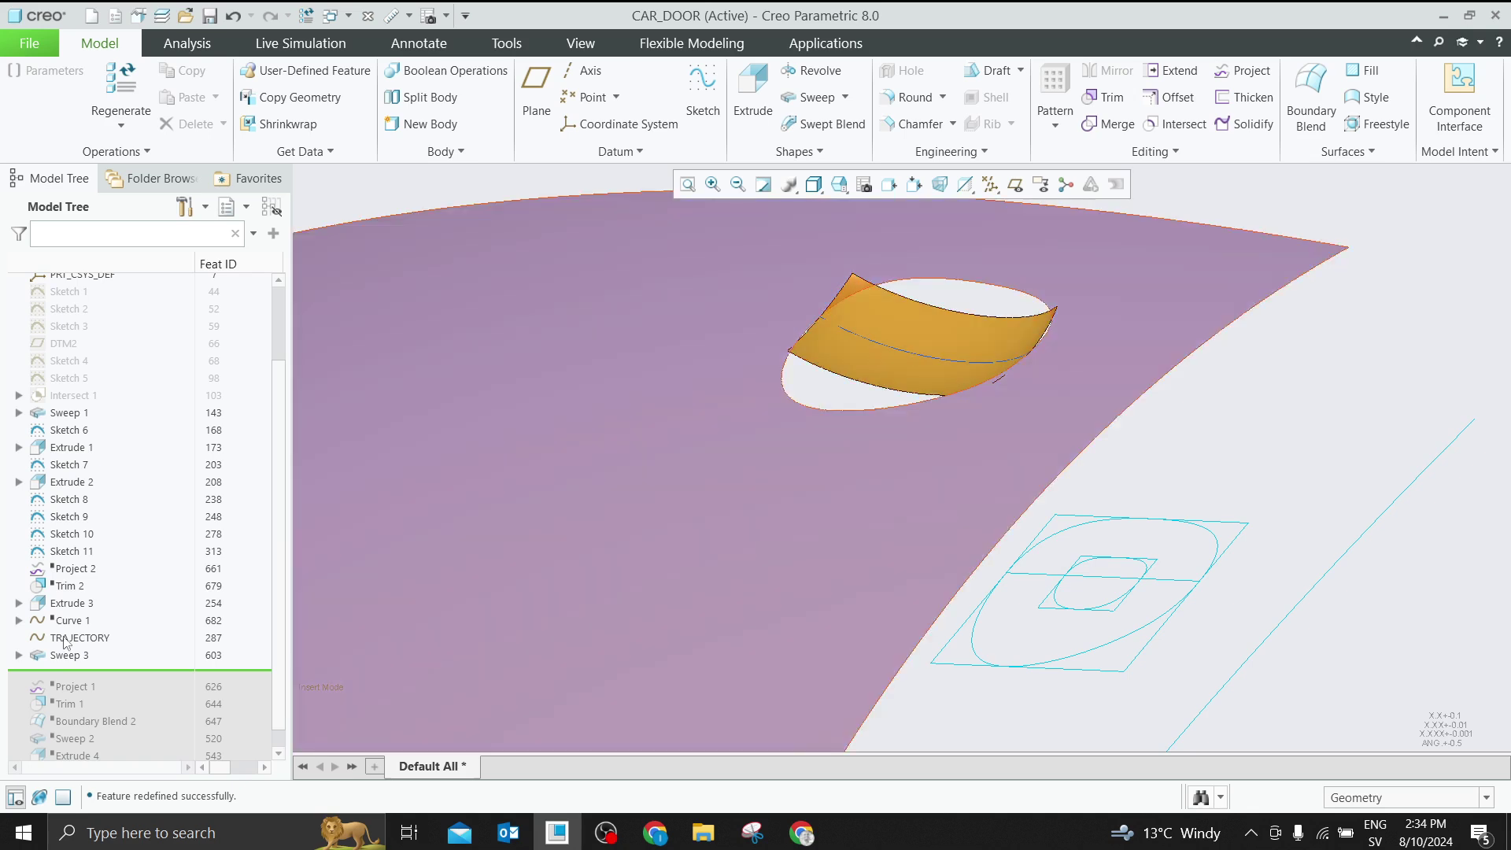
{"action": "left_click", "coordinate": [70, 639]}
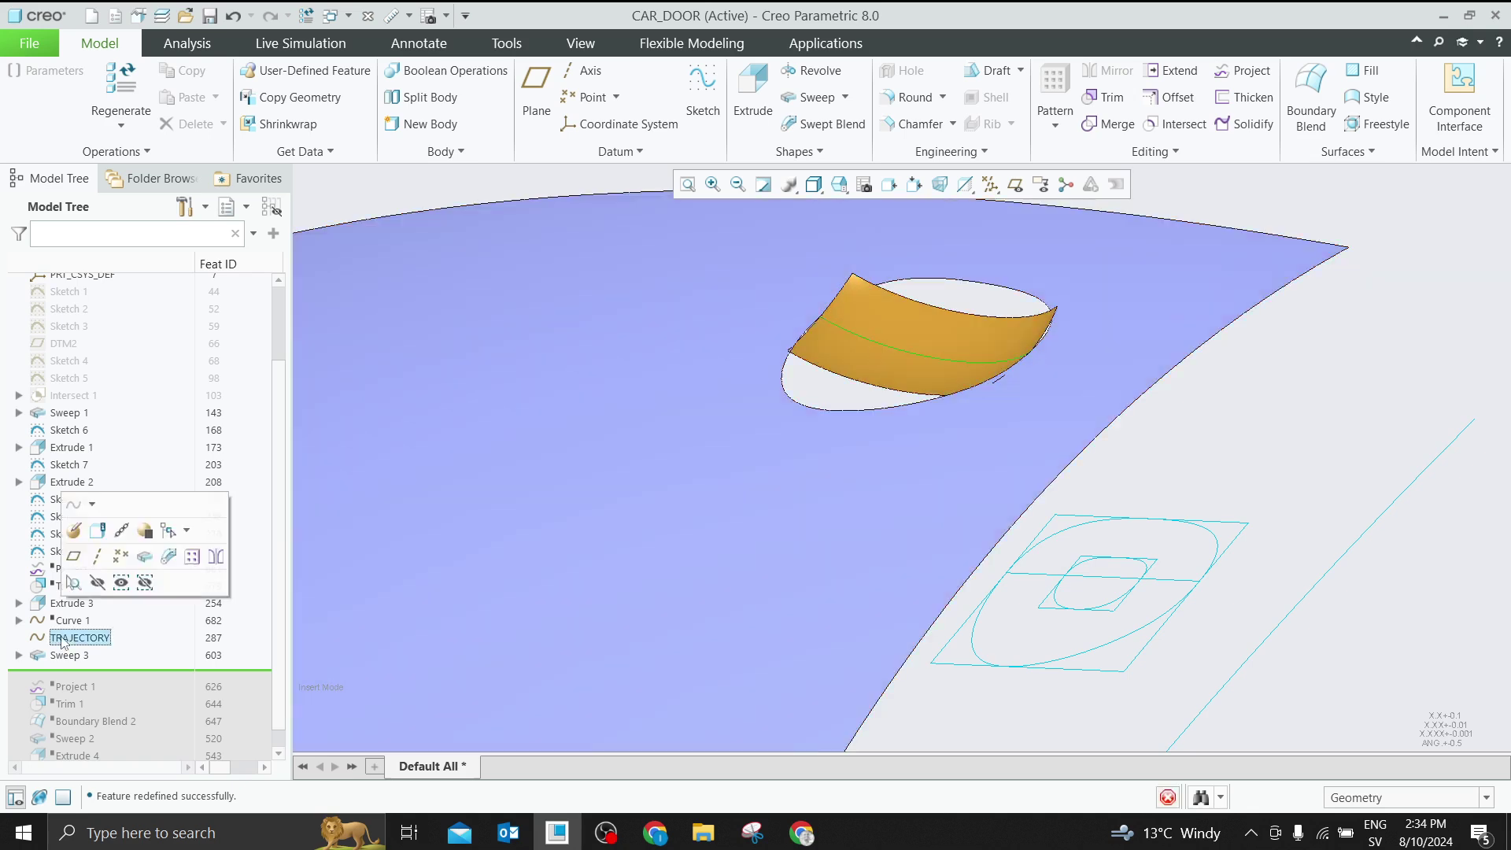
{"action": "left_click", "coordinate": [98, 582]}
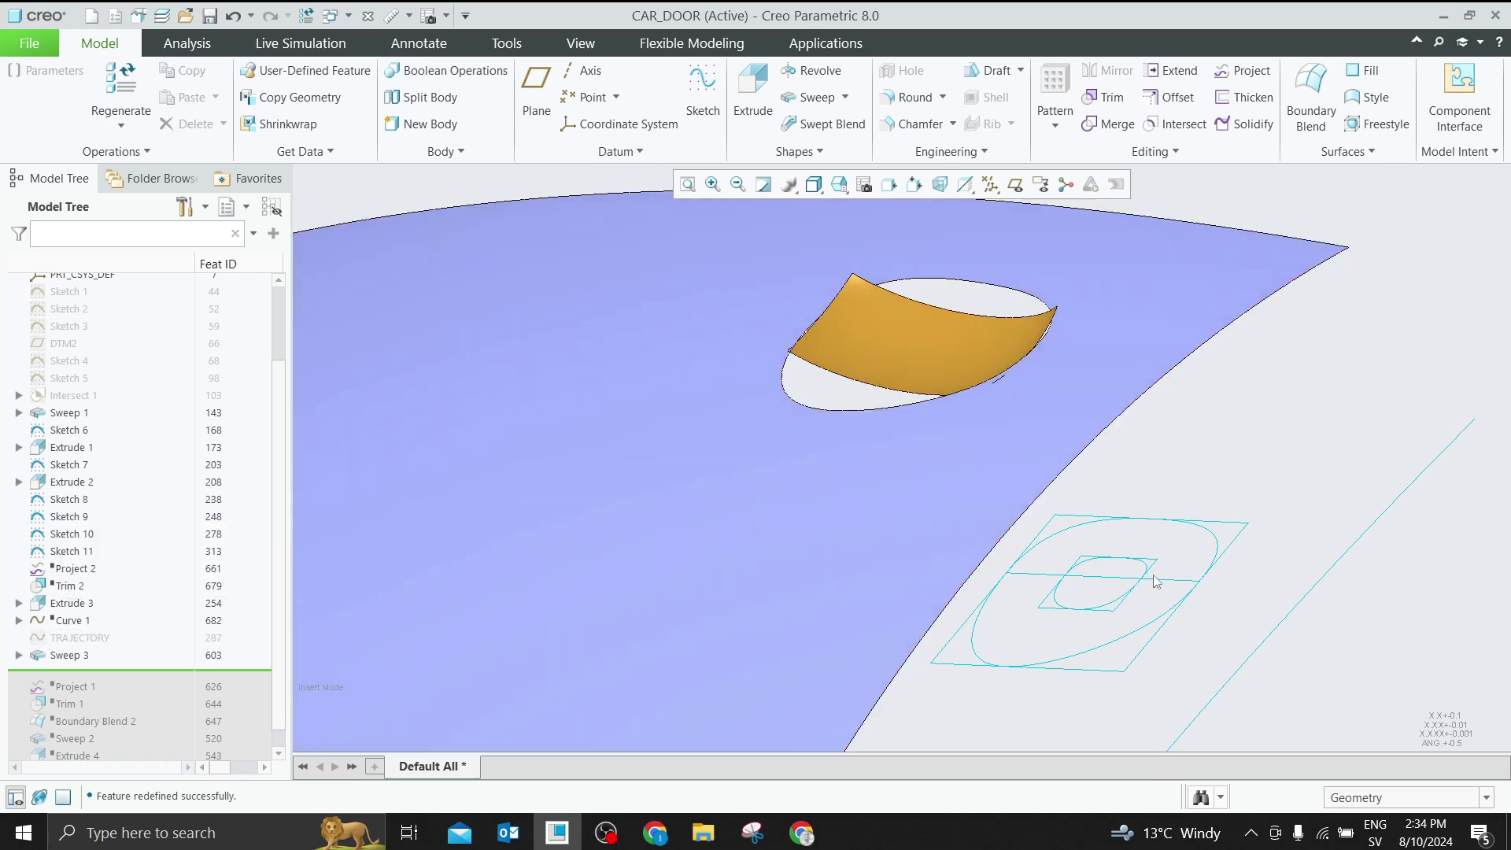
Project the small closed curve of Sketch 11 onto the Sweep 3 surface along the FRONT plane direction
{"action": "left_click", "coordinate": [1118, 605]}
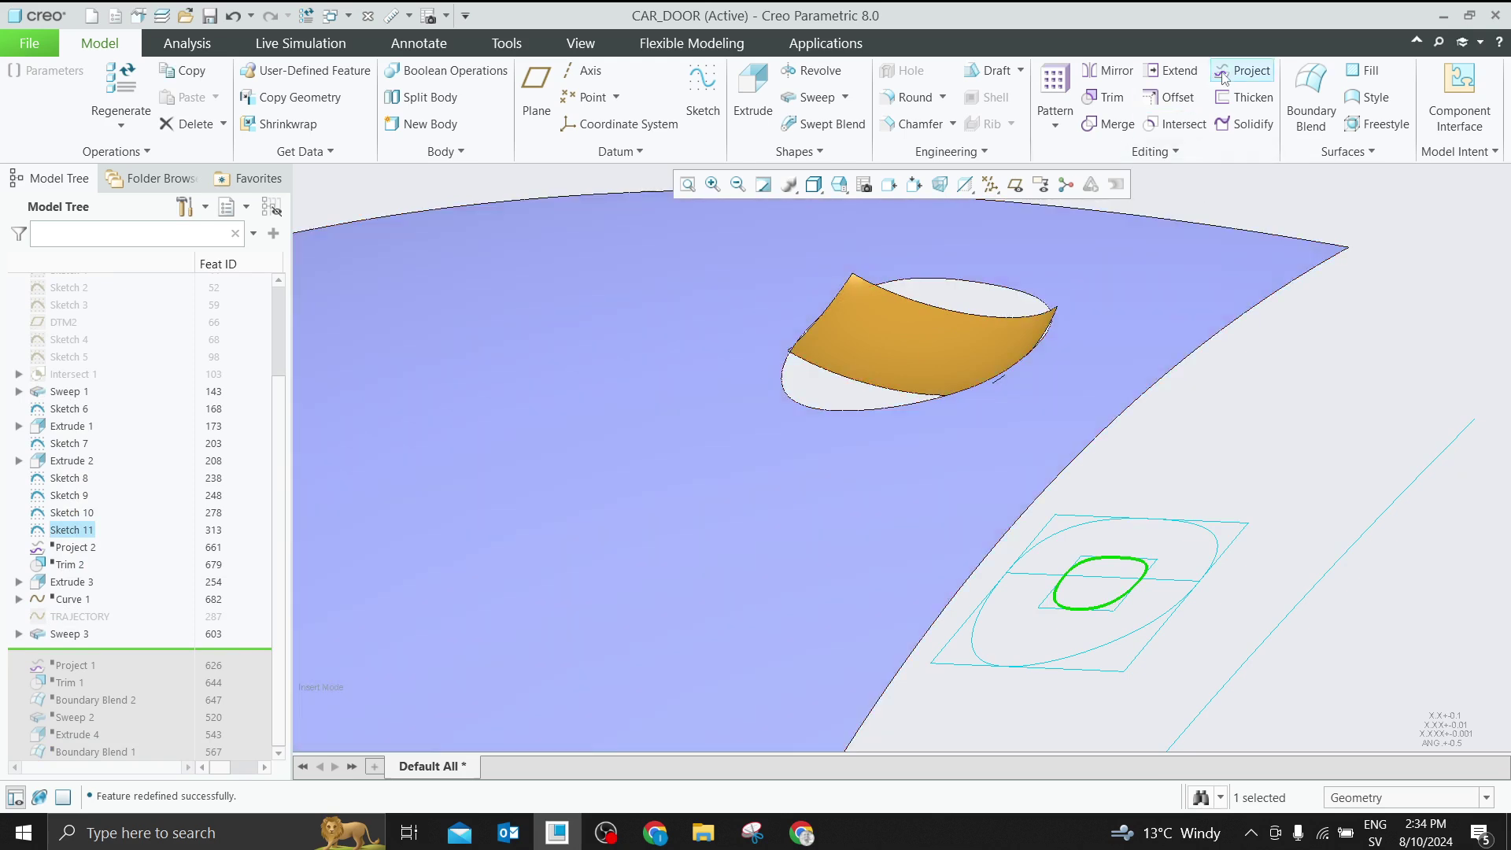
{"action": "left_click", "coordinate": [1225, 77]}
{"action": "left_click", "coordinate": [921, 339]}
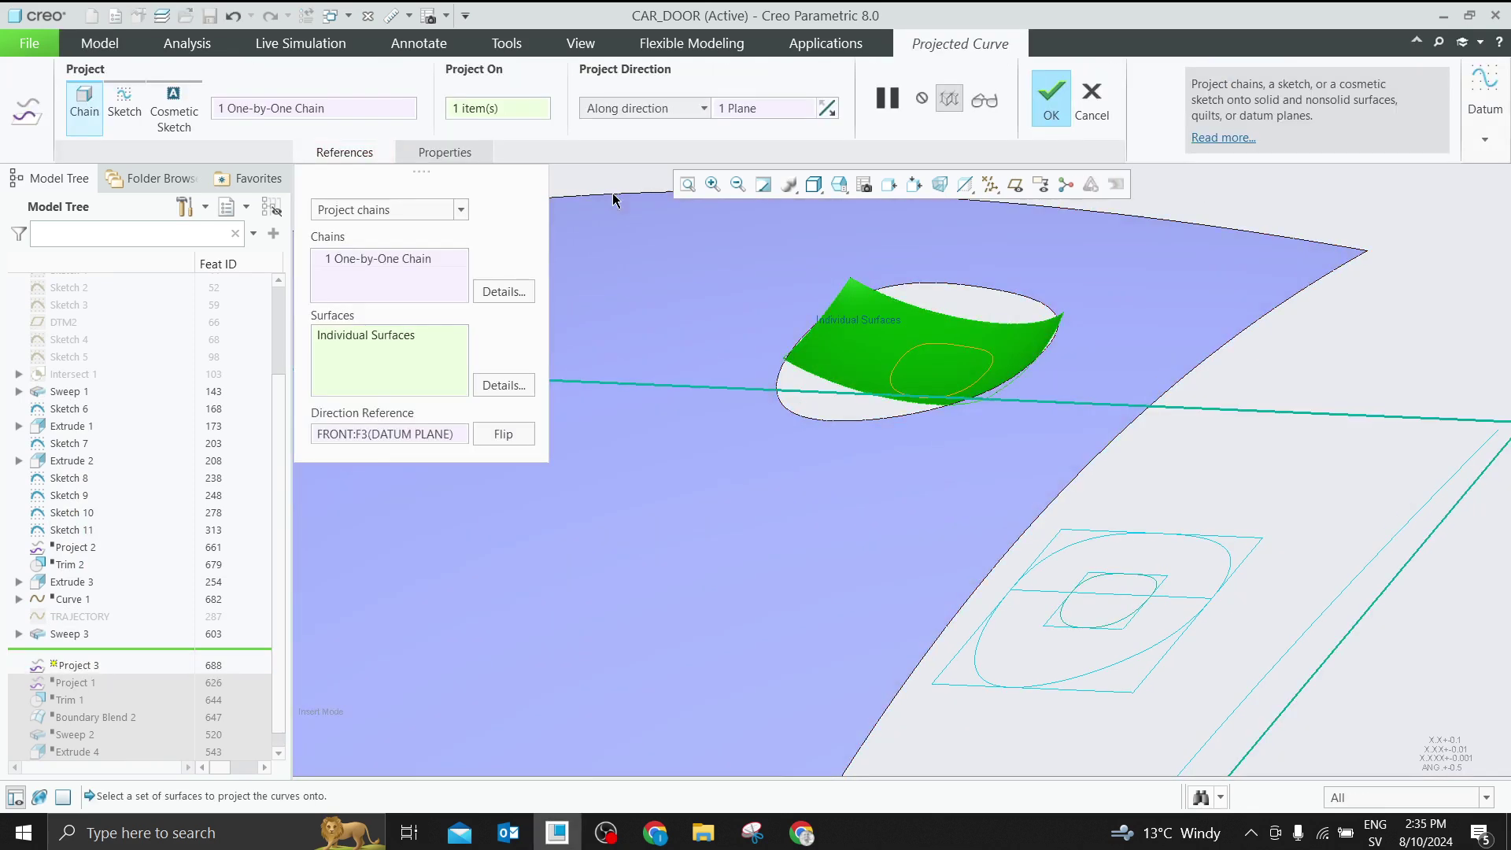
{"action": "left_click", "coordinate": [1050, 100]}
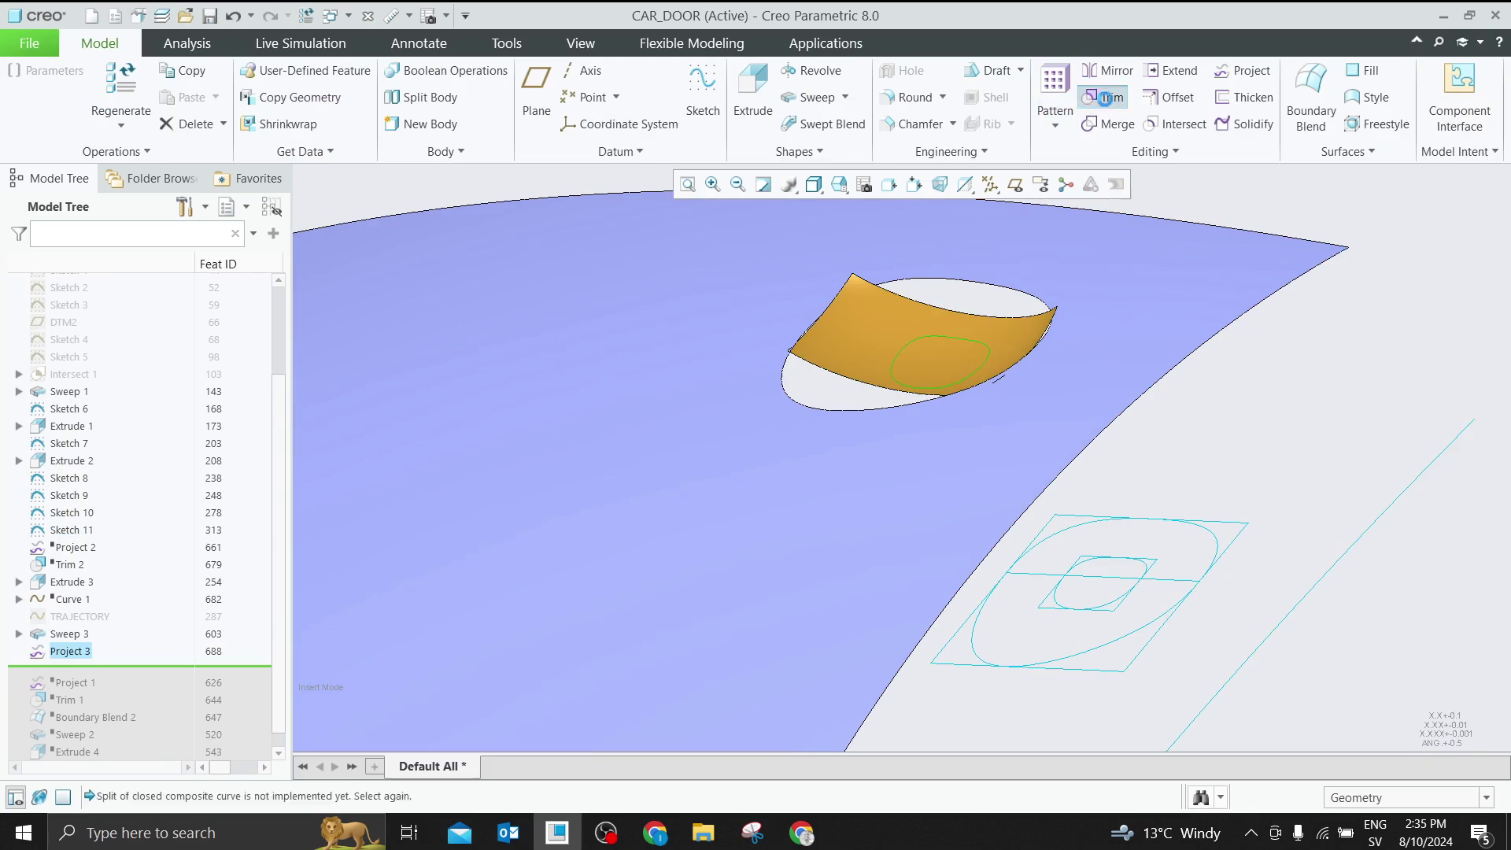
Trim the Sweep 3 quilt with the projected closed curve, keeping only the portion inside it
{"action": "left_click", "coordinate": [1105, 98]}
{"action": "left_click", "coordinate": [79, 122]}
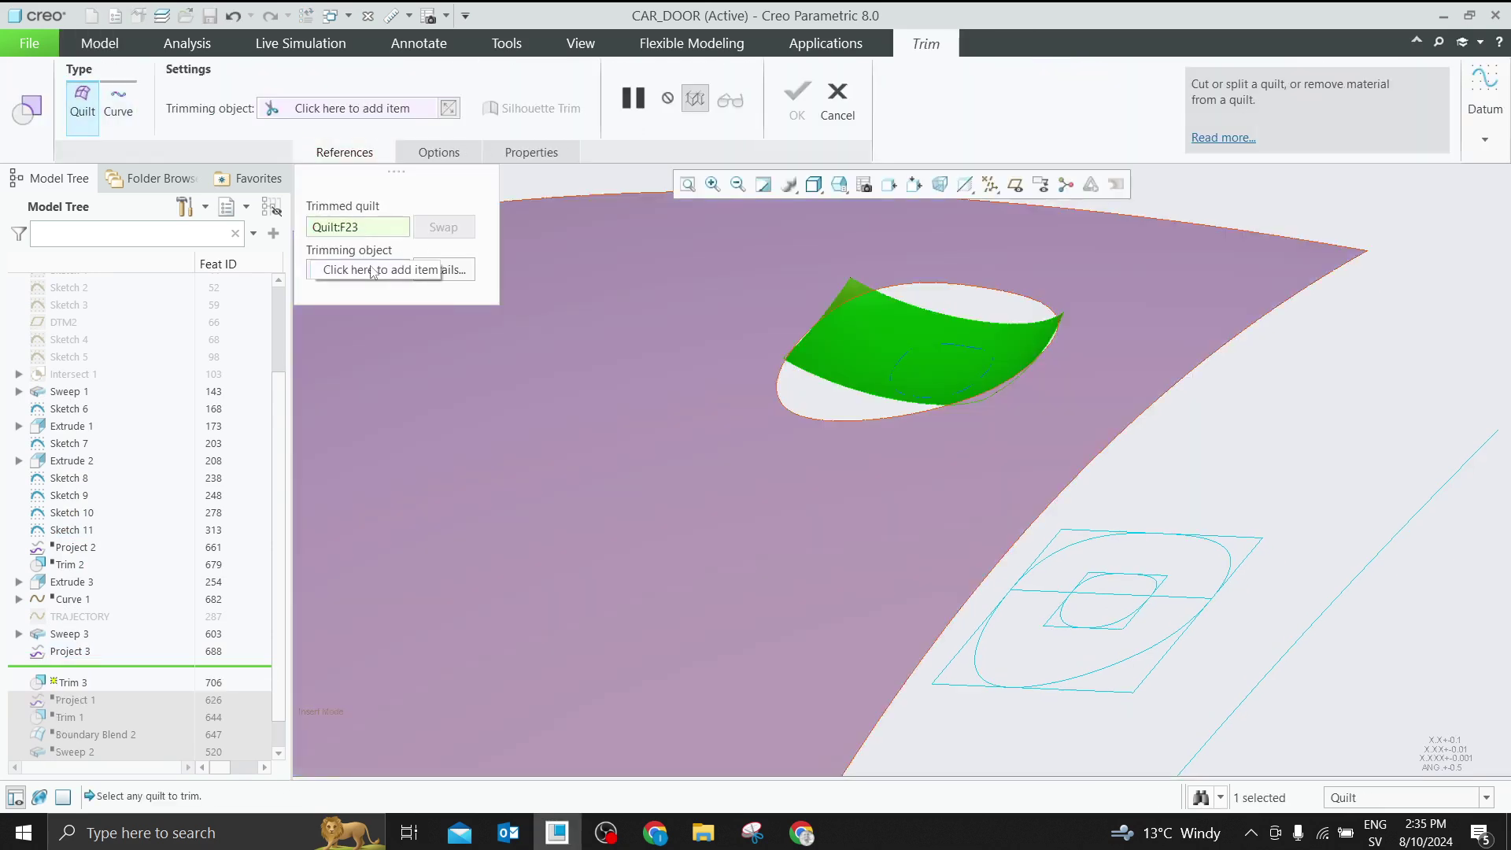
{"action": "left_click", "coordinate": [373, 270]}
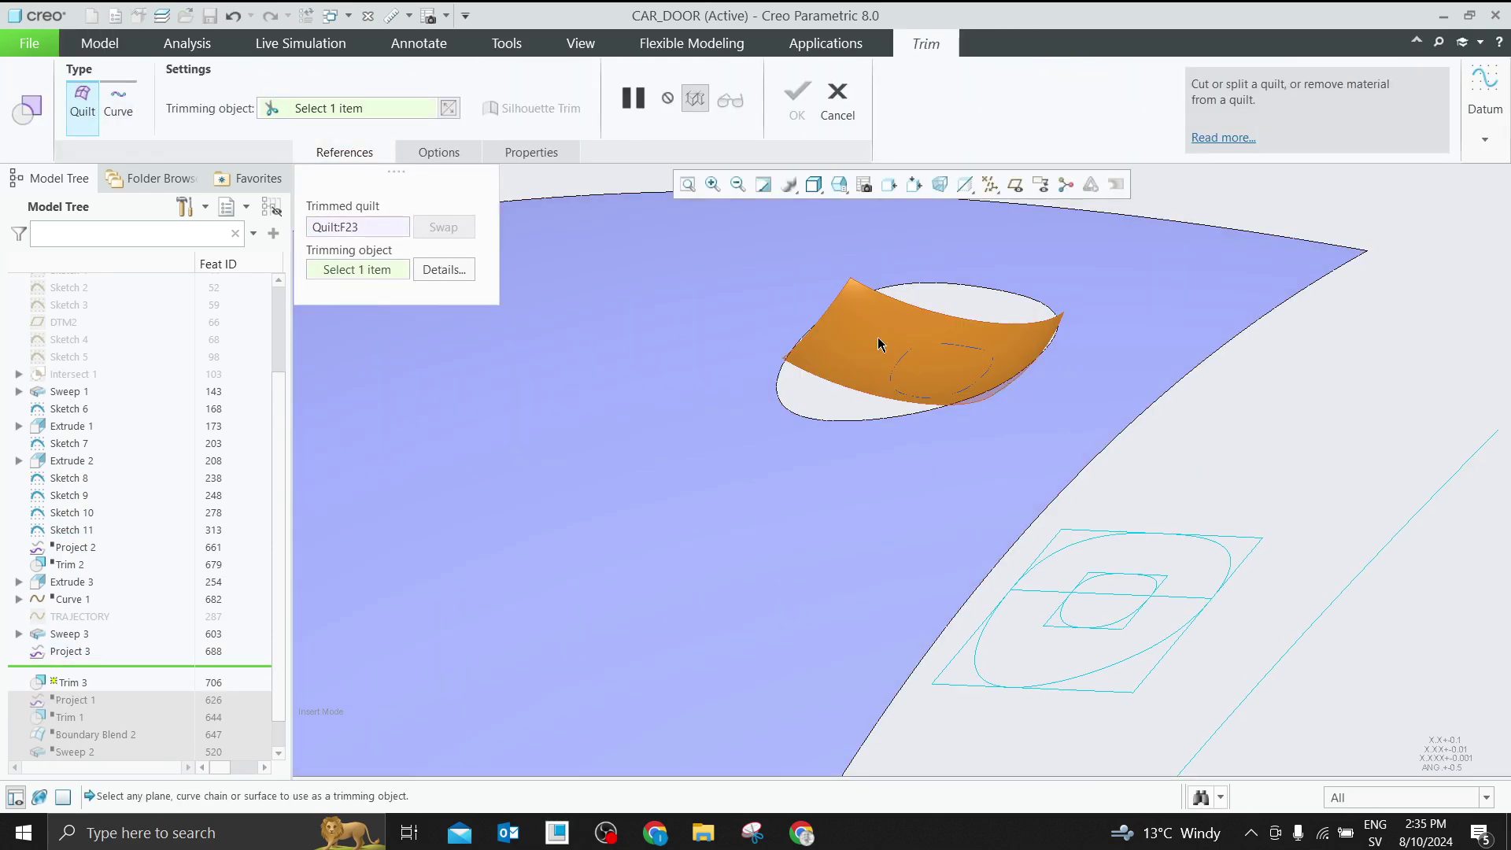
{"action": "left_click", "coordinate": [901, 373]}
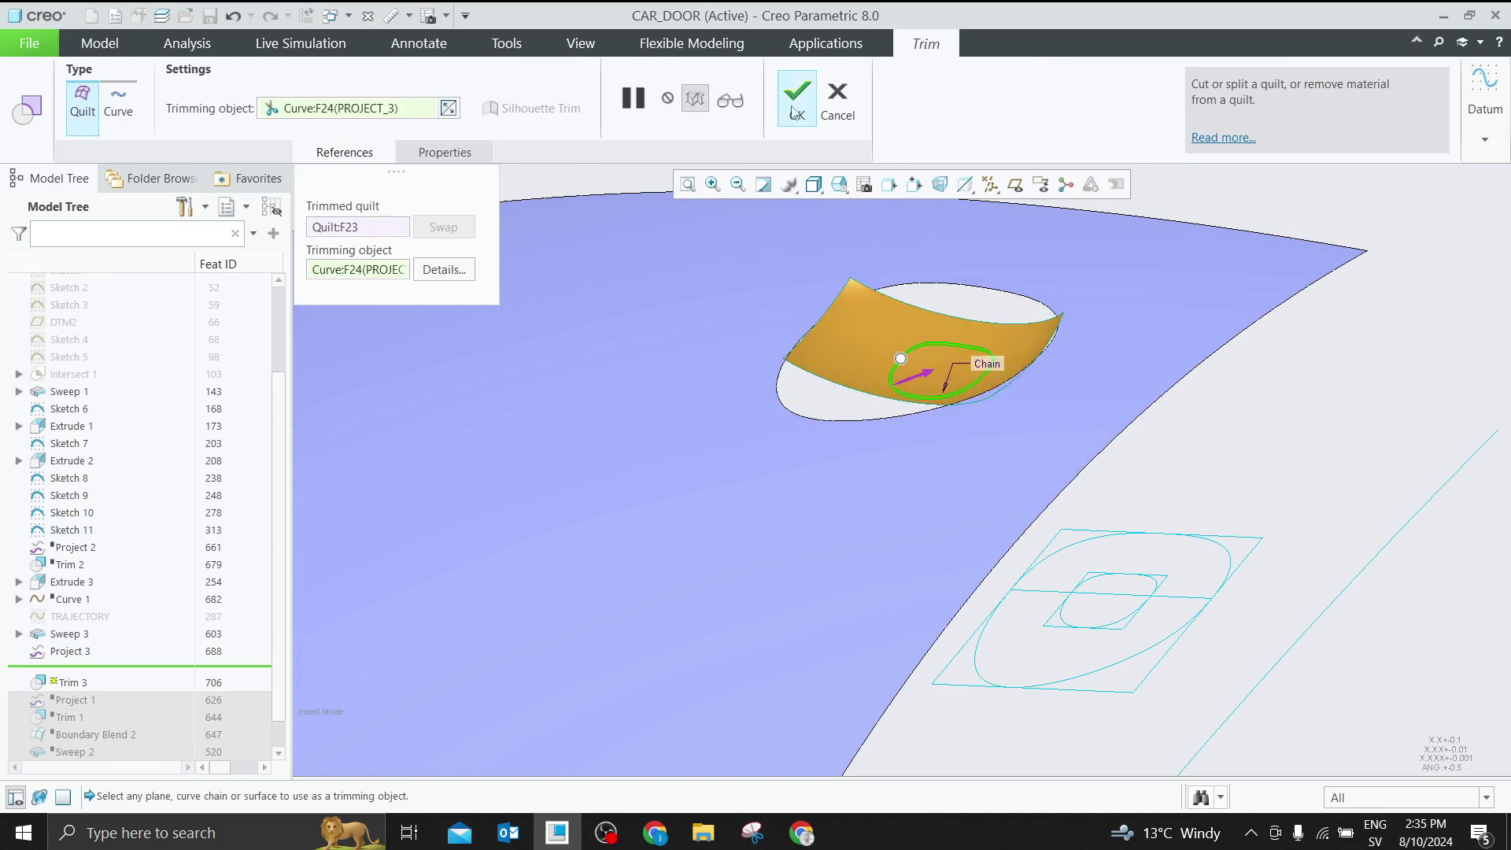
{"action": "left_click", "coordinate": [796, 98]}
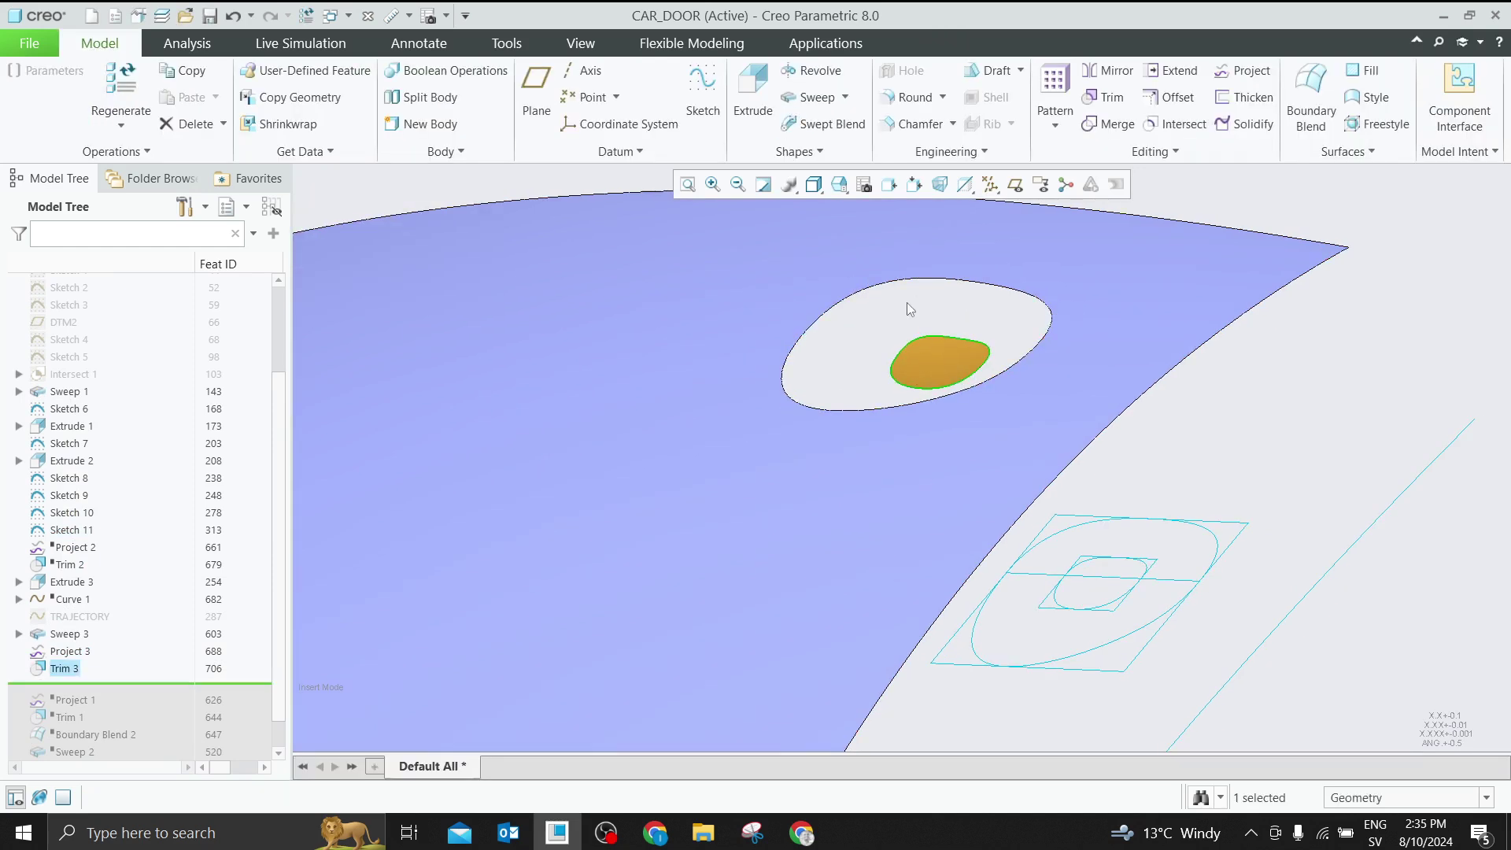
{"action": "middle_click_drag", "start_coordinate": [905, 310], "coordinate": [905, 319]}
{"action": "key", "text": "Escape"}
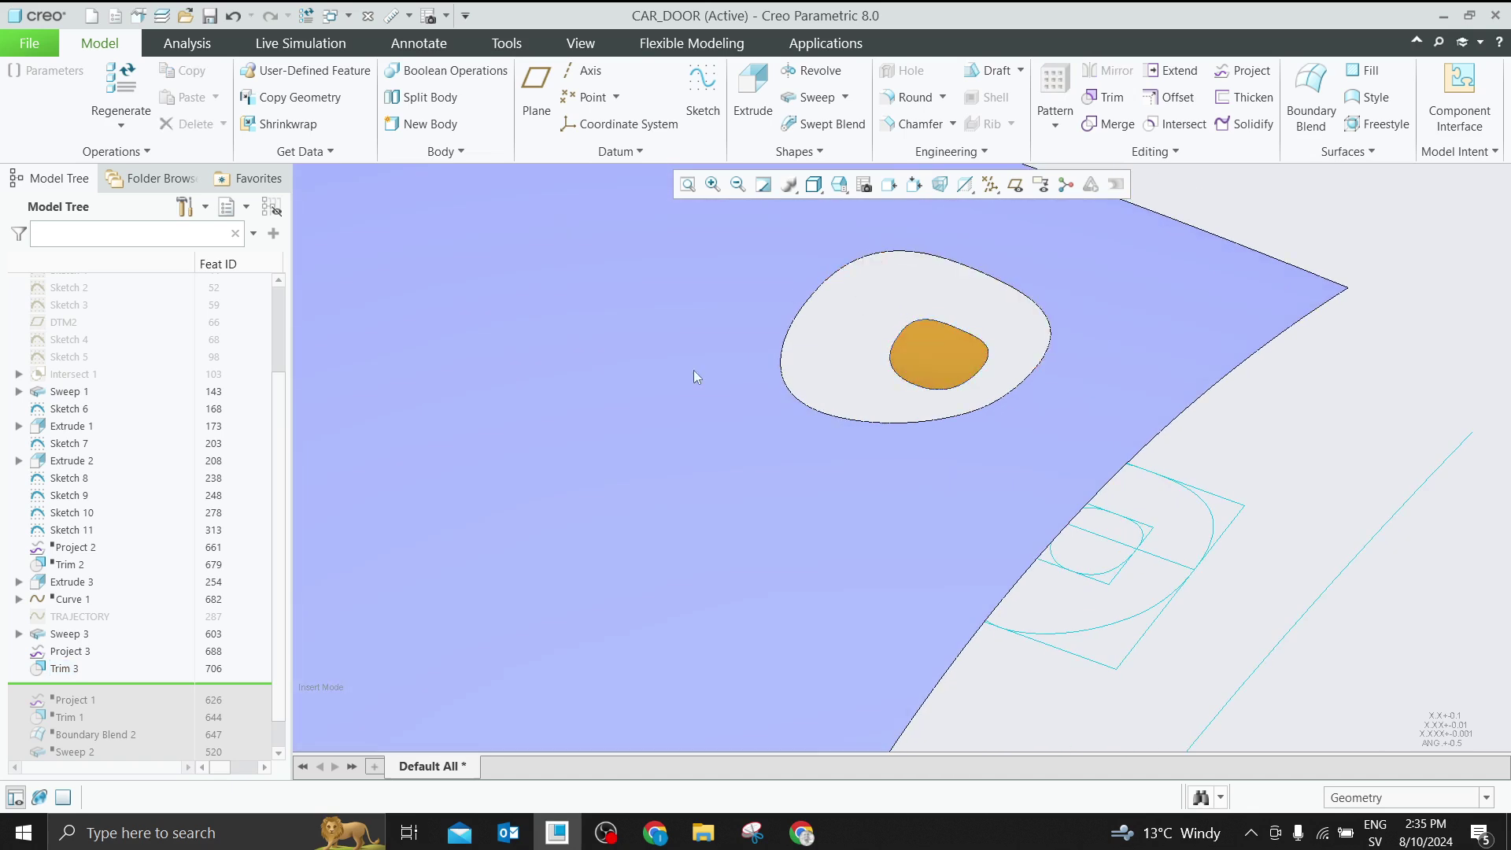
Suppress the Project 3 and Trim 3 features together
{"action": "left_click", "coordinate": [70, 653]}
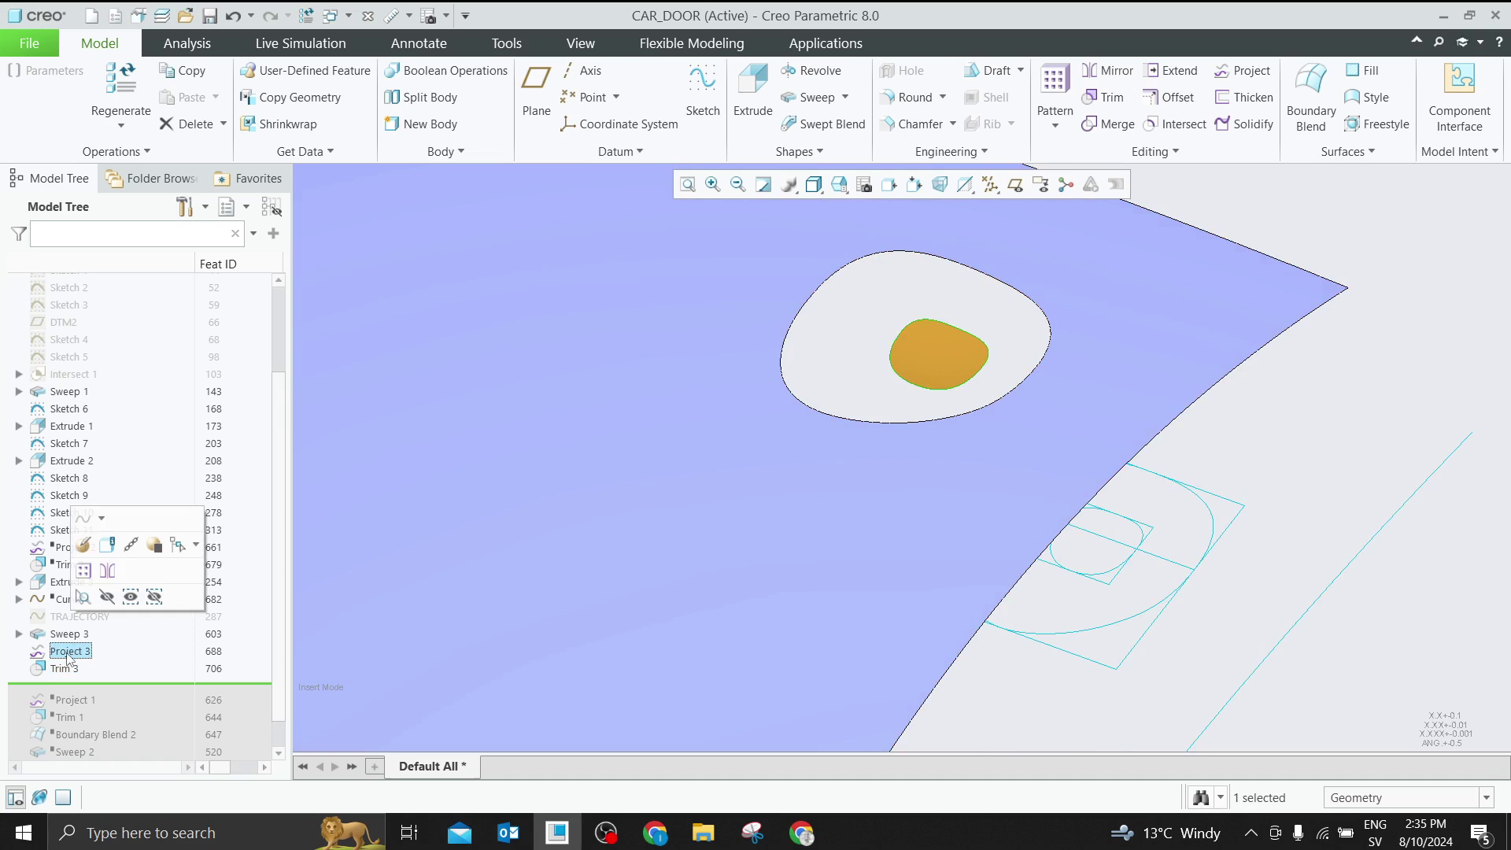
{"action": "left_click", "coordinate": [63, 669], "text": "ctrl"}
{"action": "left_click", "coordinate": [98, 582]}
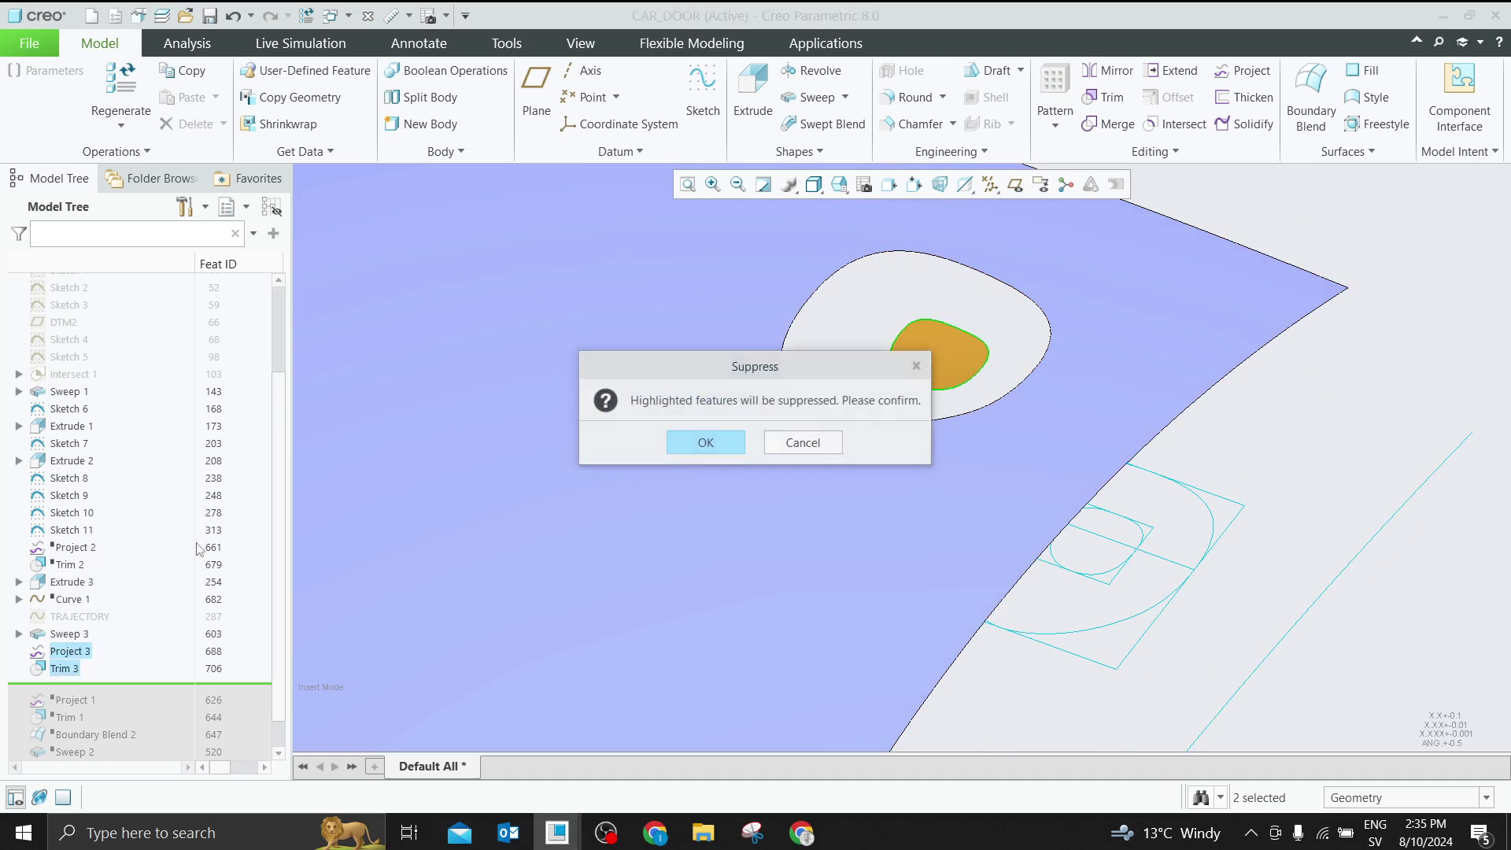
{"action": "left_click", "coordinate": [703, 445]}
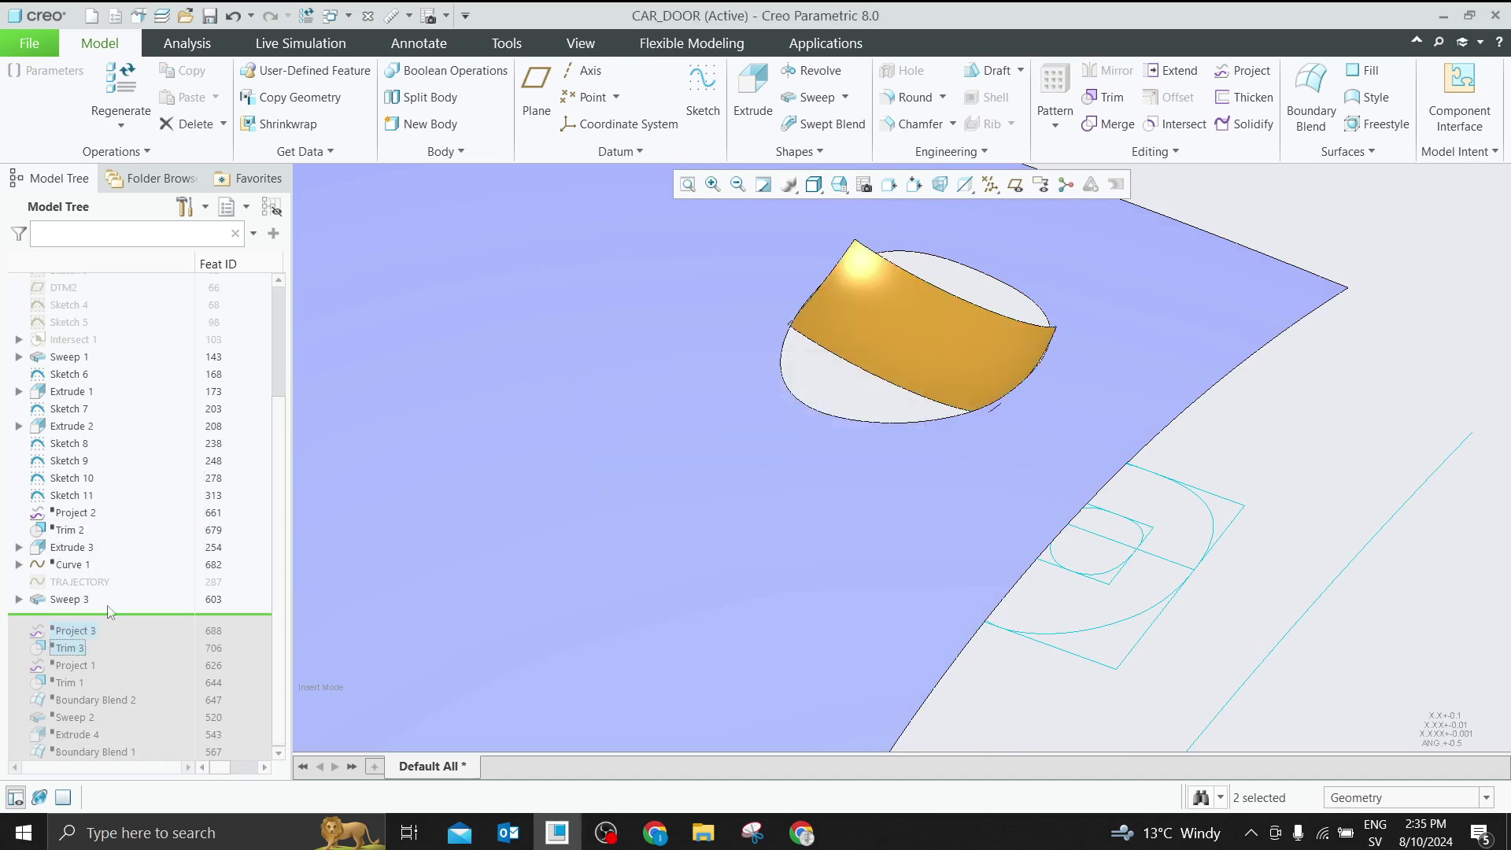
Roll the model forward through Project 1, Trim 1 and Boundary Blend 2, and open the blend's definition for editing
{"action": "mouse_move", "coordinate": [122, 621]}
{"action": "left_mouse_down"}
{"action": "mouse_move", "coordinate": [118, 705]}
{"action": "mouse_move", "coordinate": [120, 684]}
{"action": "left_mouse_up"}
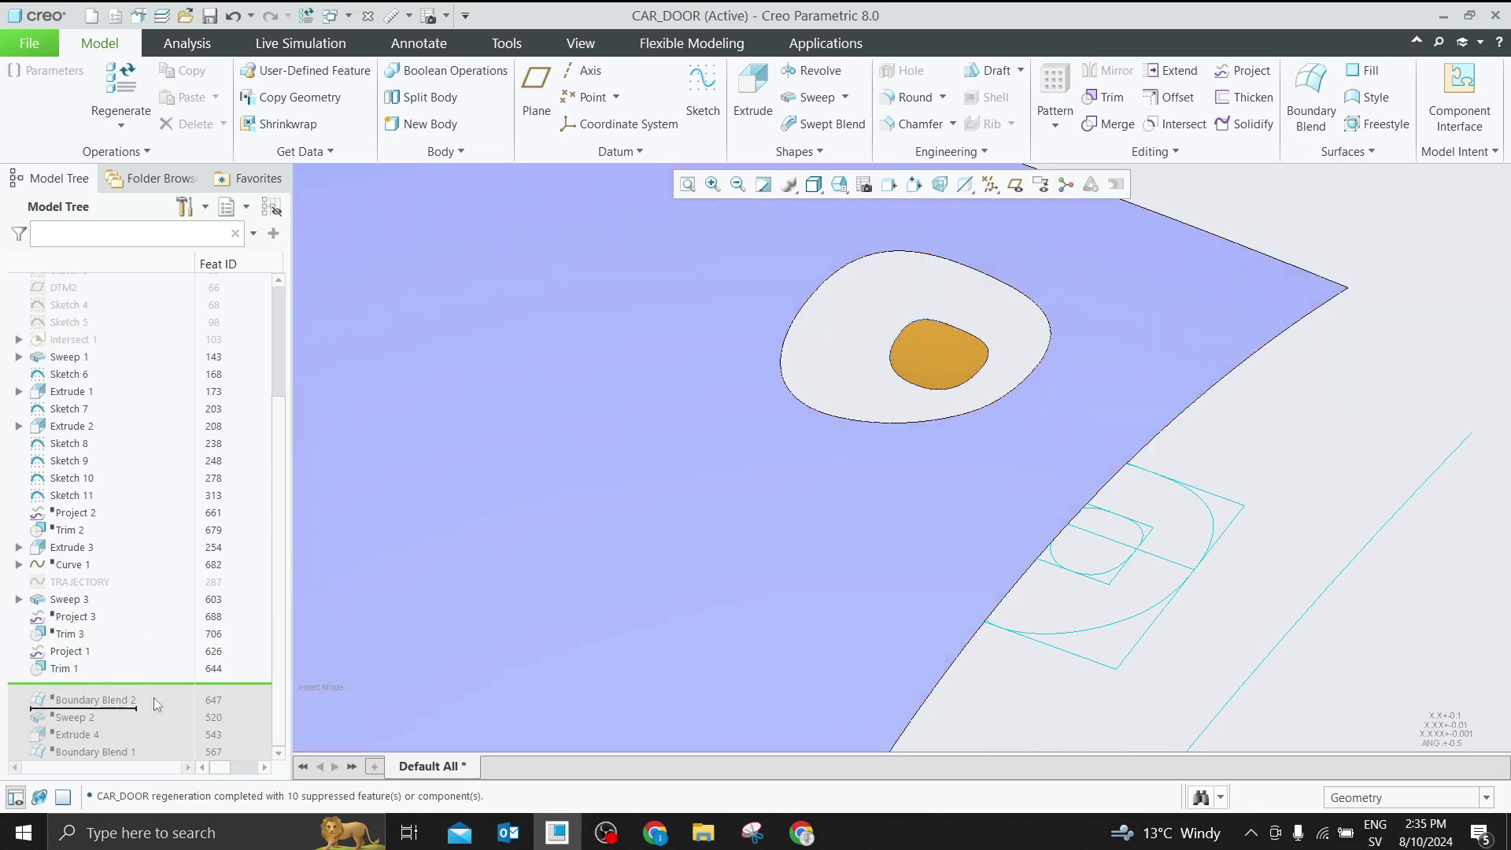
{"action": "left_click_drag", "start_coordinate": [155, 703], "coordinate": [155, 703]}
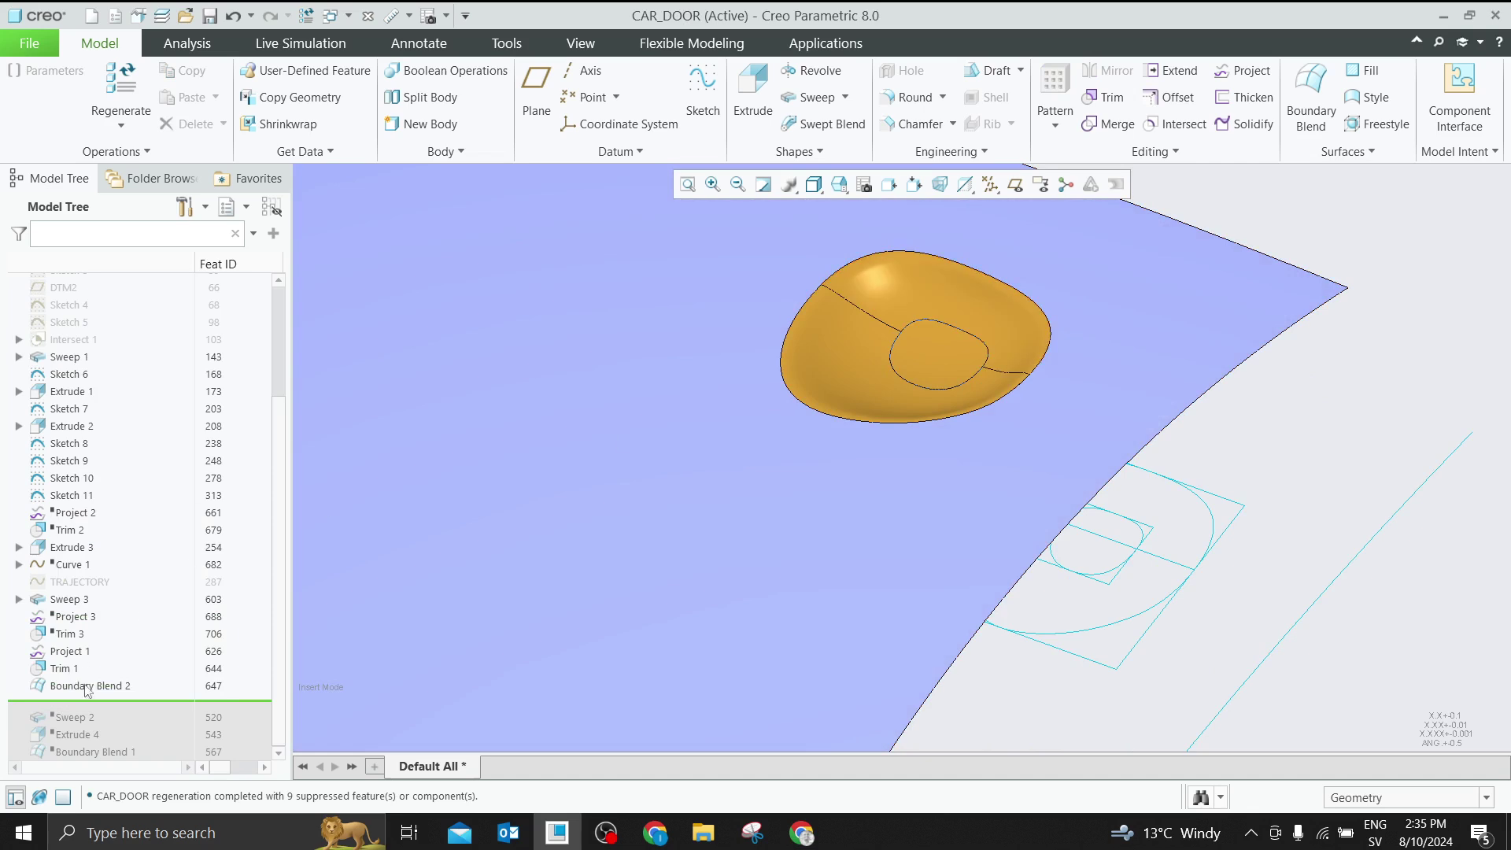
{"action": "right_click", "coordinate": [87, 690]}
{"action": "left_click", "coordinate": [99, 731]}
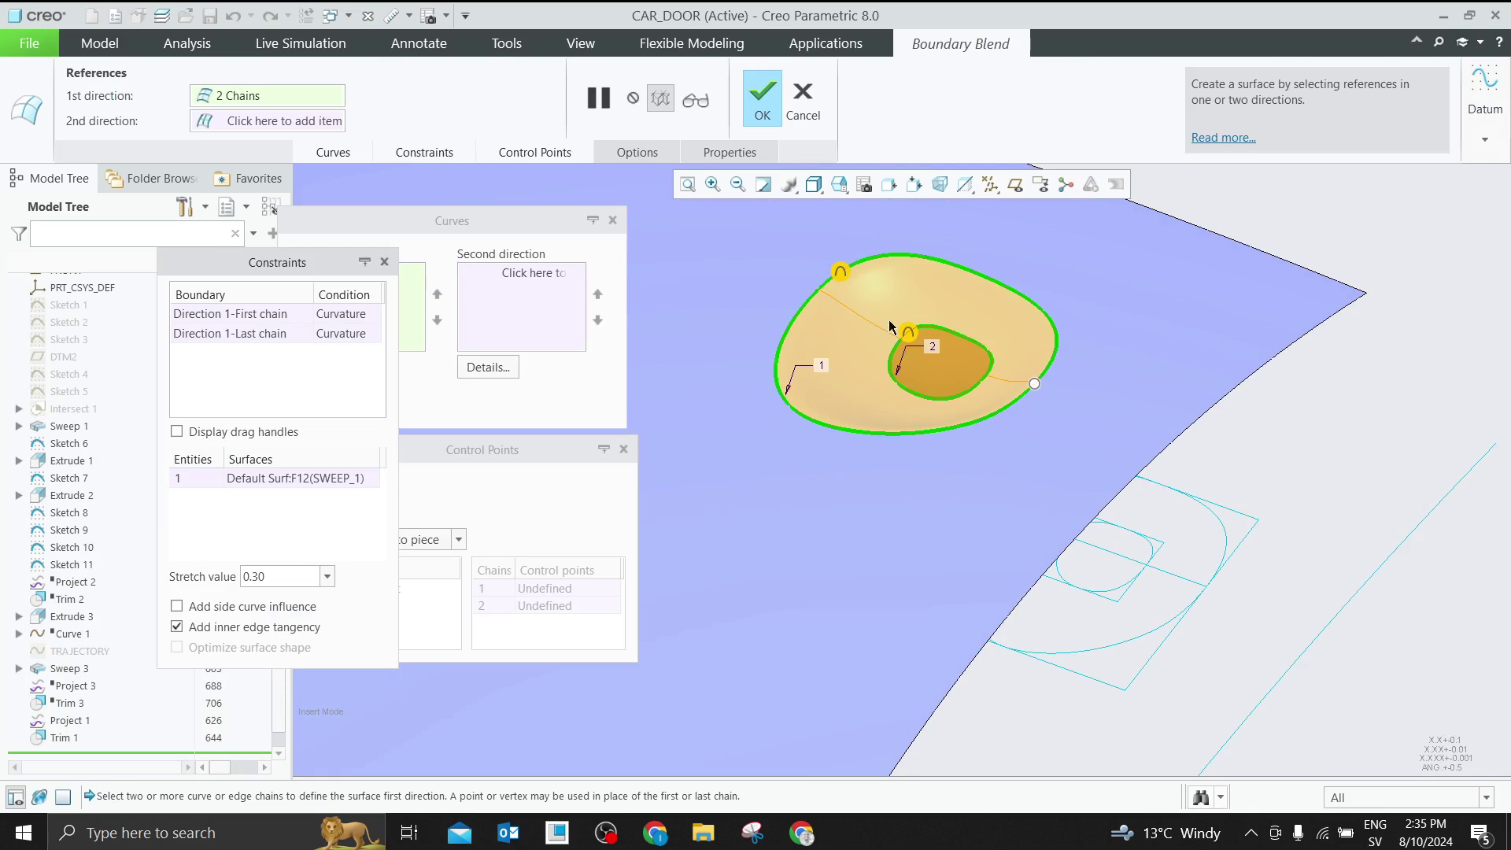
Examine the boundary conditions and reference surfaces of Boundary Blend 2's first and last chains
{"action": "scroll", "coordinate": [840, 275], "scroll_direction": "down", "scroll_amount": 2}
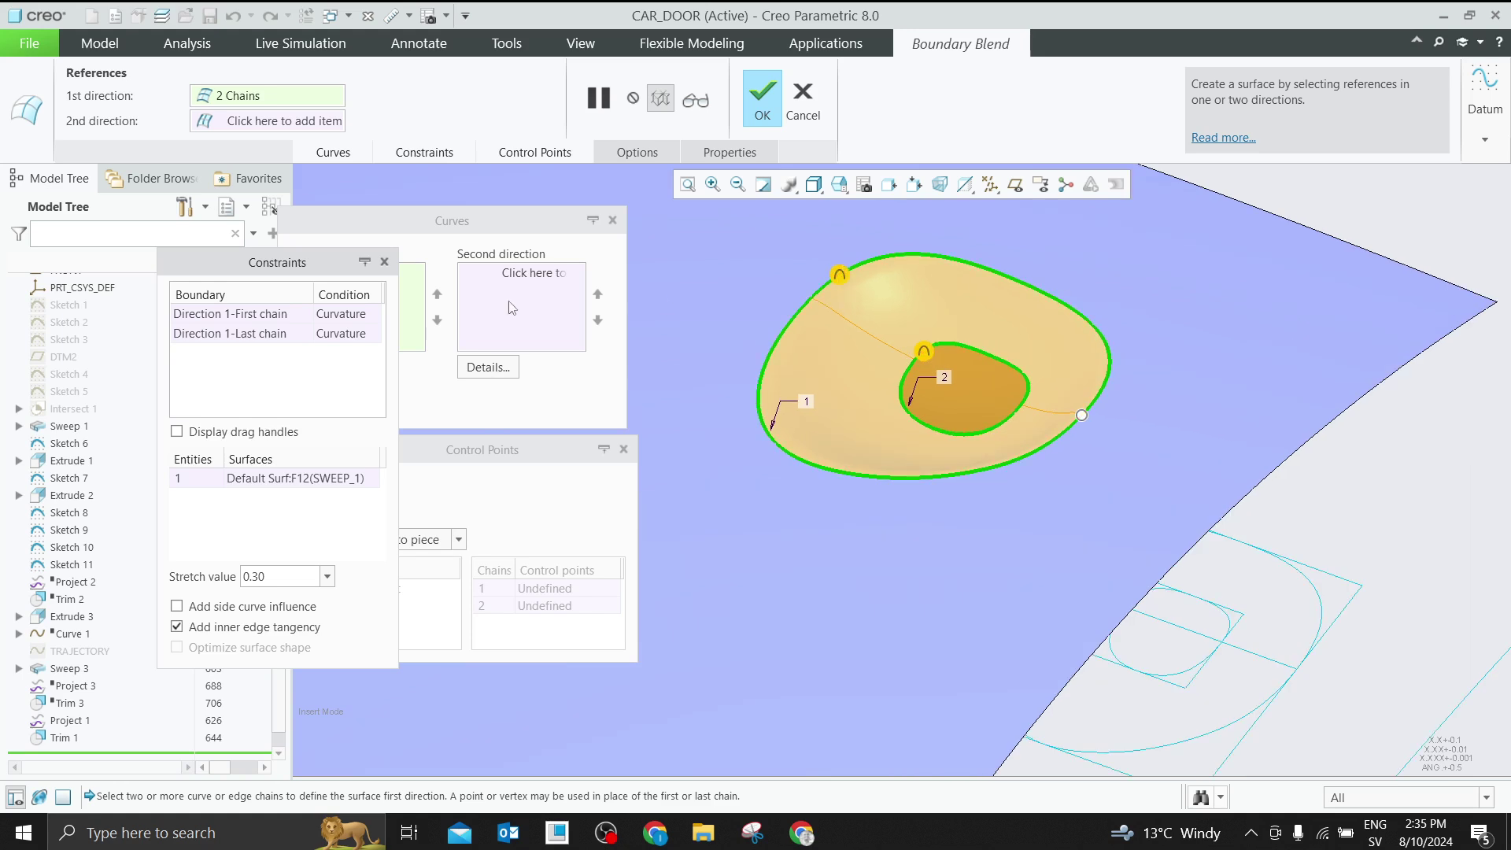
{"action": "left_click", "coordinate": [364, 315]}
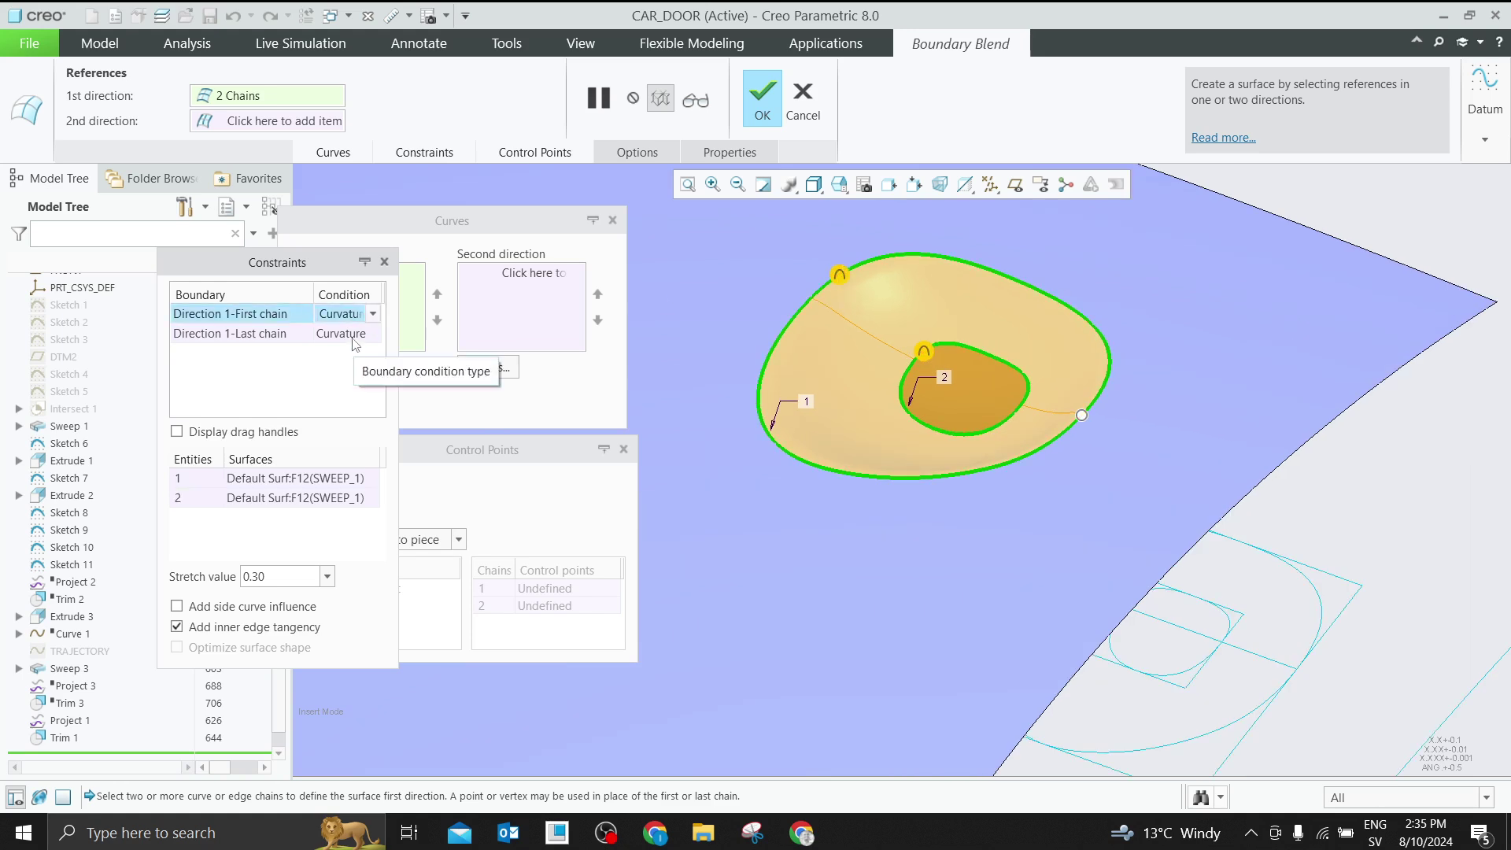
{"action": "left_click", "coordinate": [346, 333]}
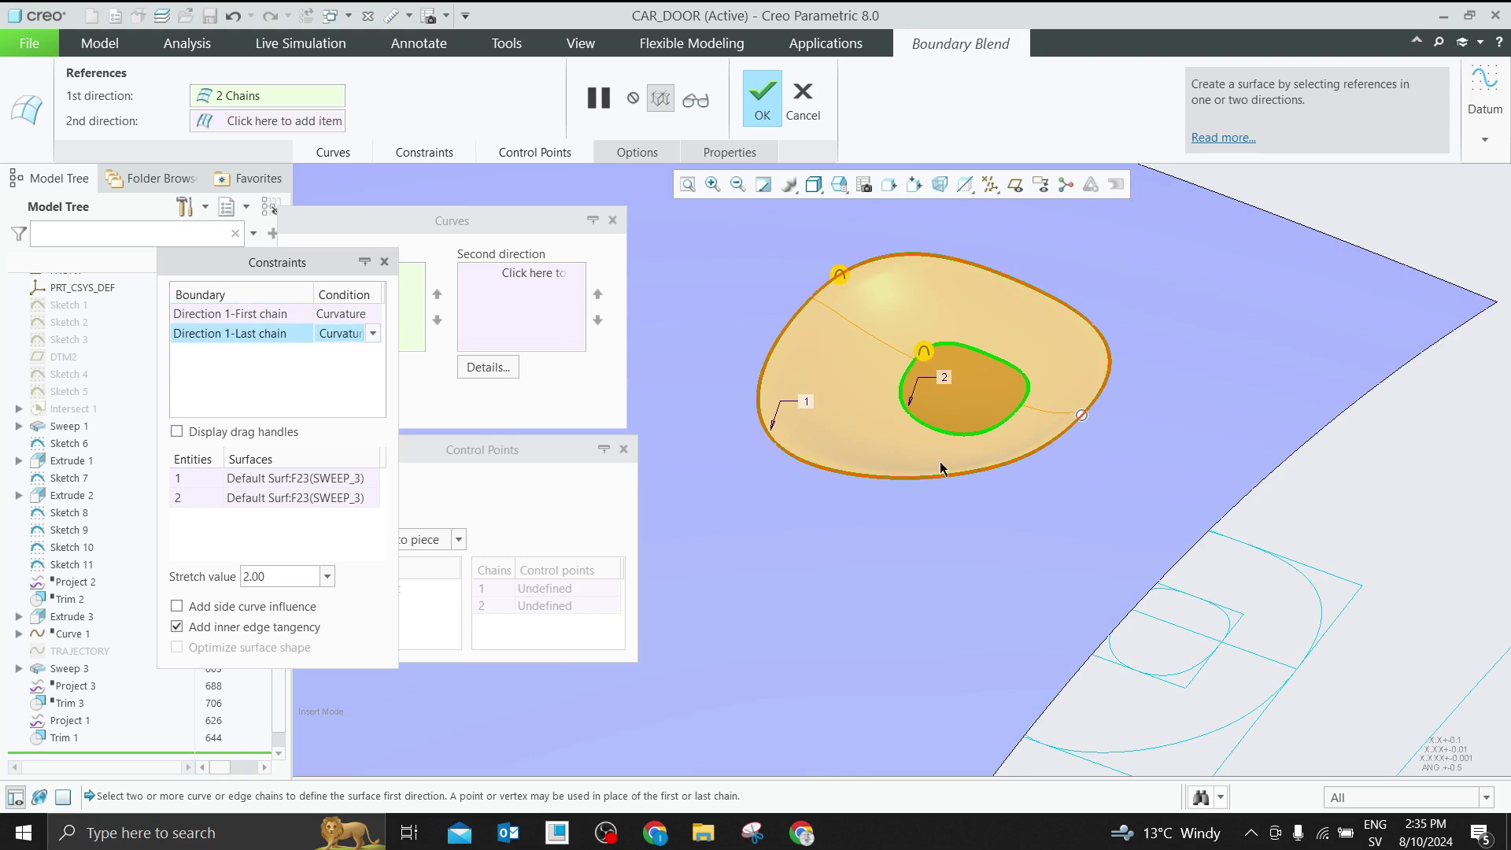
{"action": "scroll", "coordinate": [940, 351], "scroll_direction": "down", "scroll_amount": 1}
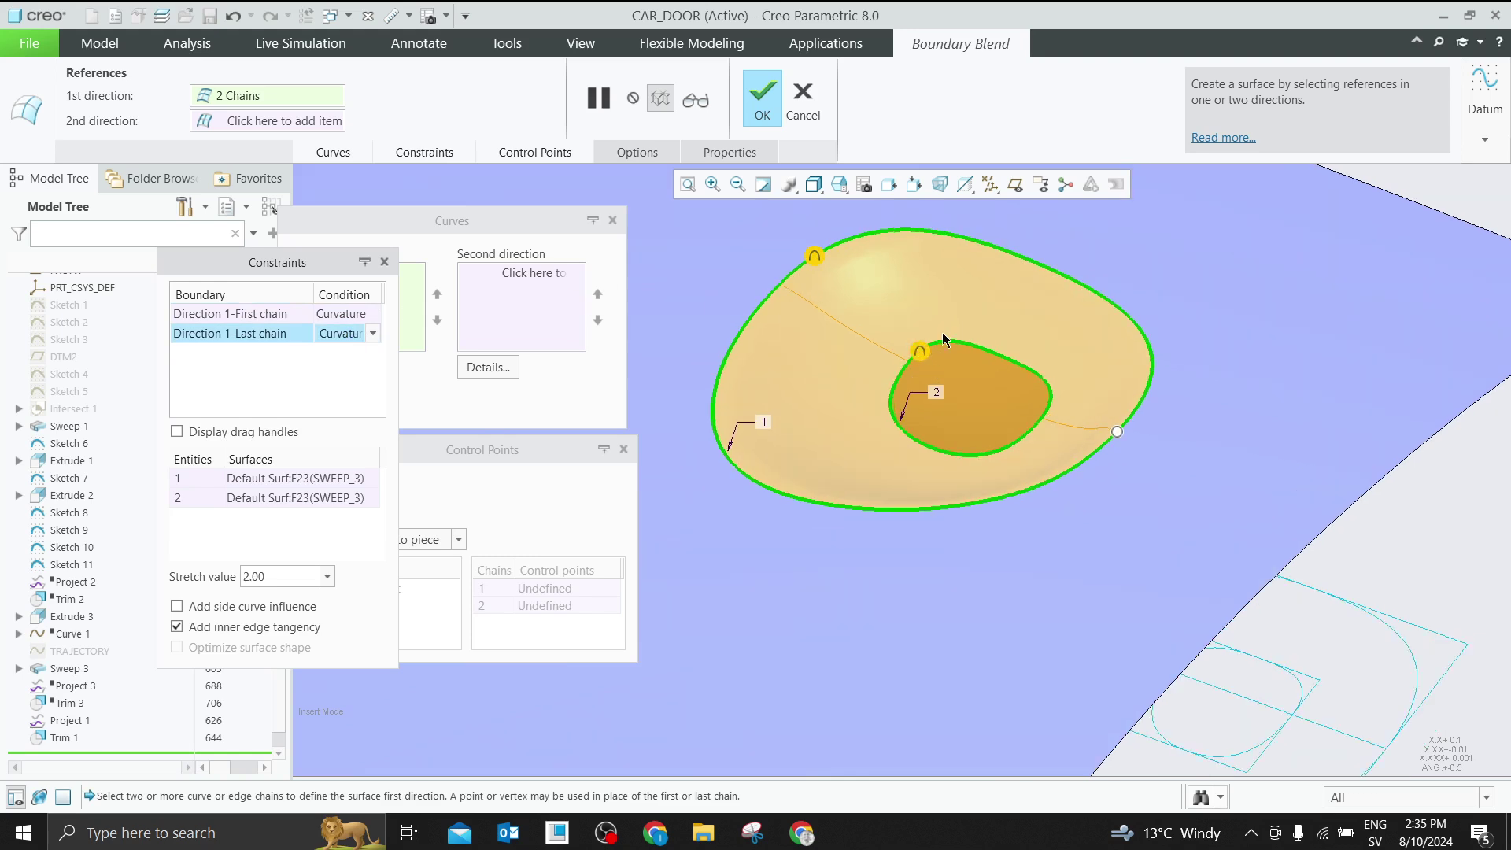
Preview the Boundary Blend 2 surface, examine its shape from a shallow side angle, and resume editing its definition
{"action": "scroll", "coordinate": [878, 319], "scroll_direction": "up", "scroll_amount": 1}
{"action": "left_click", "coordinate": [696, 100]}
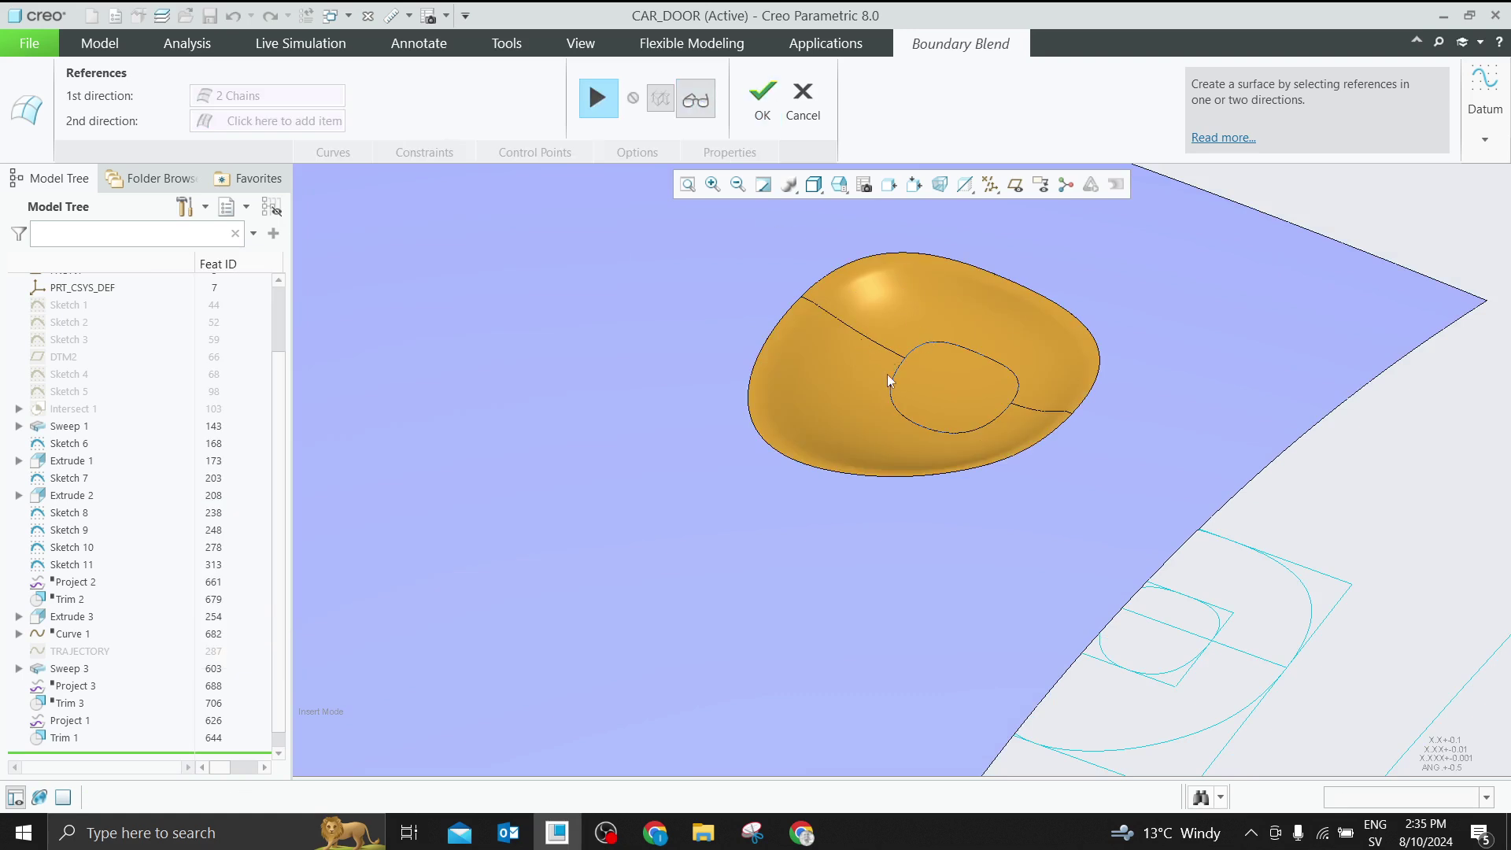
{"action": "middle_click_drag", "start_coordinate": [888, 378], "coordinate": [945, 340]}
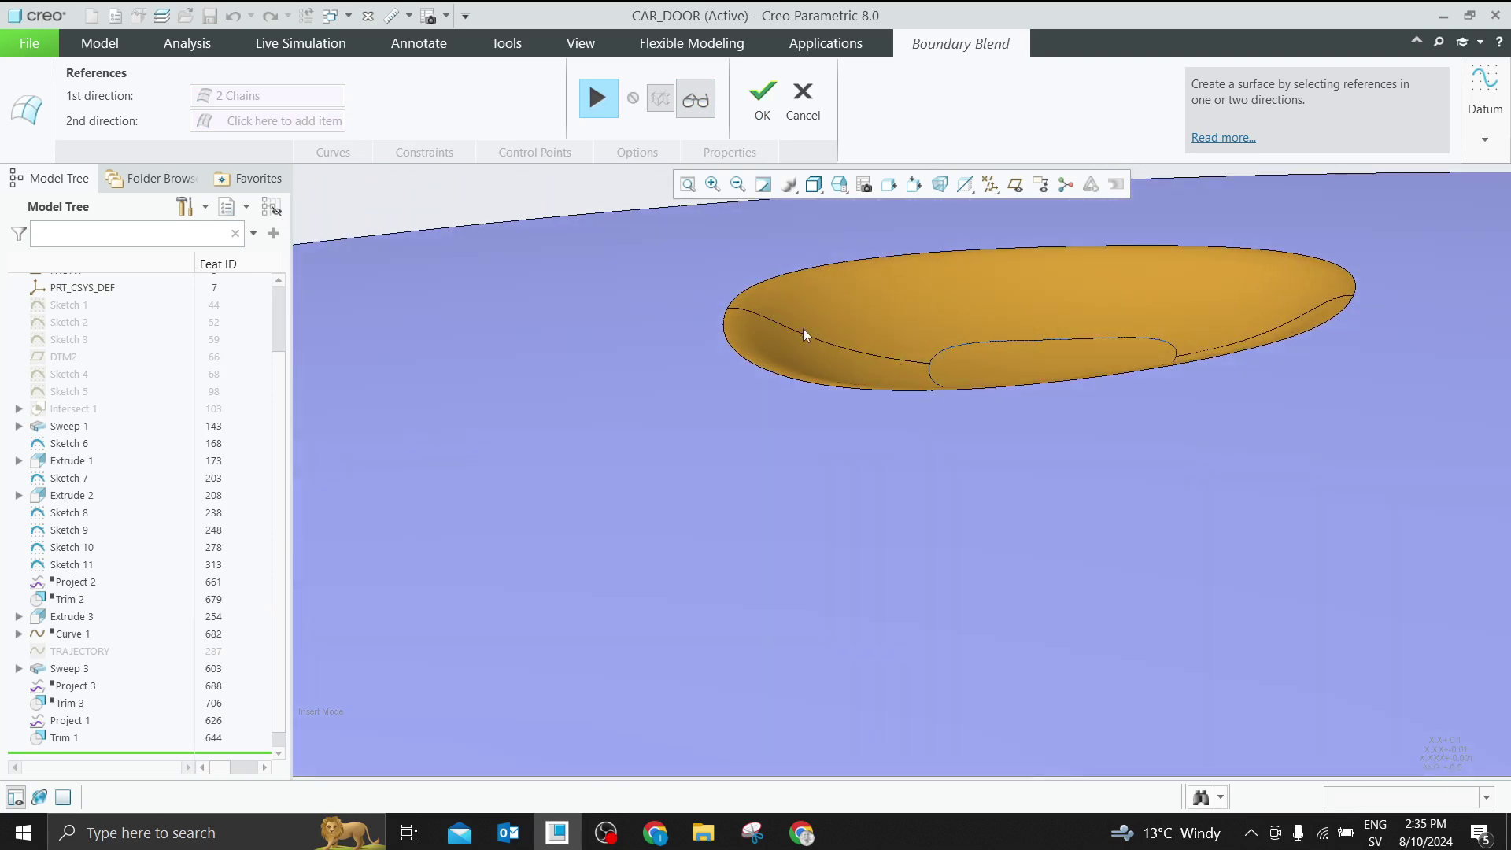
{"action": "left_click", "coordinate": [600, 99]}
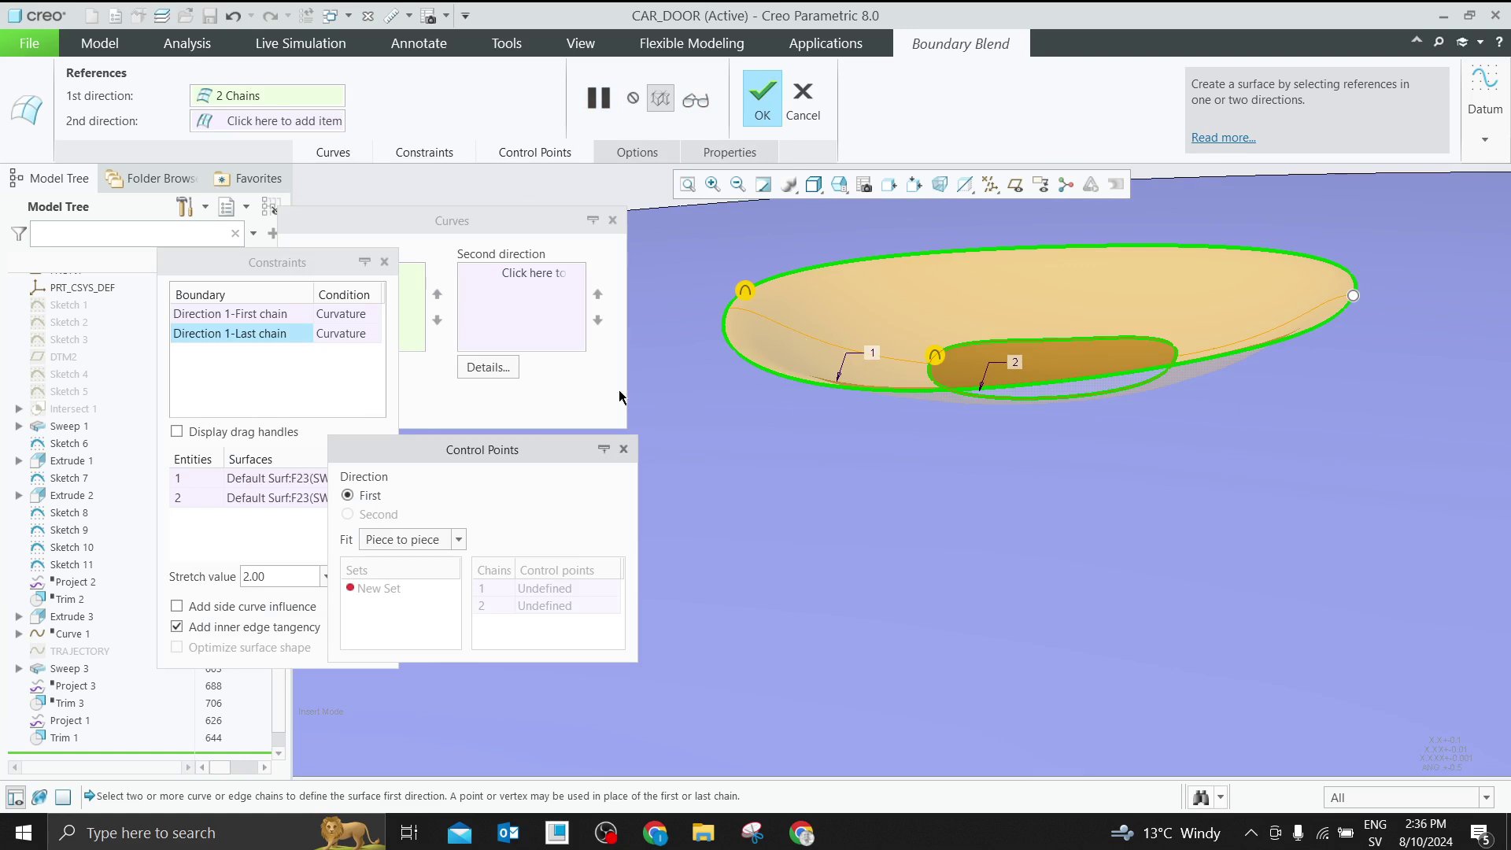
Try stretch values of 0.50 for the blend's last chain and 1.00 for its first chain
{"action": "left_click", "coordinate": [285, 575]}
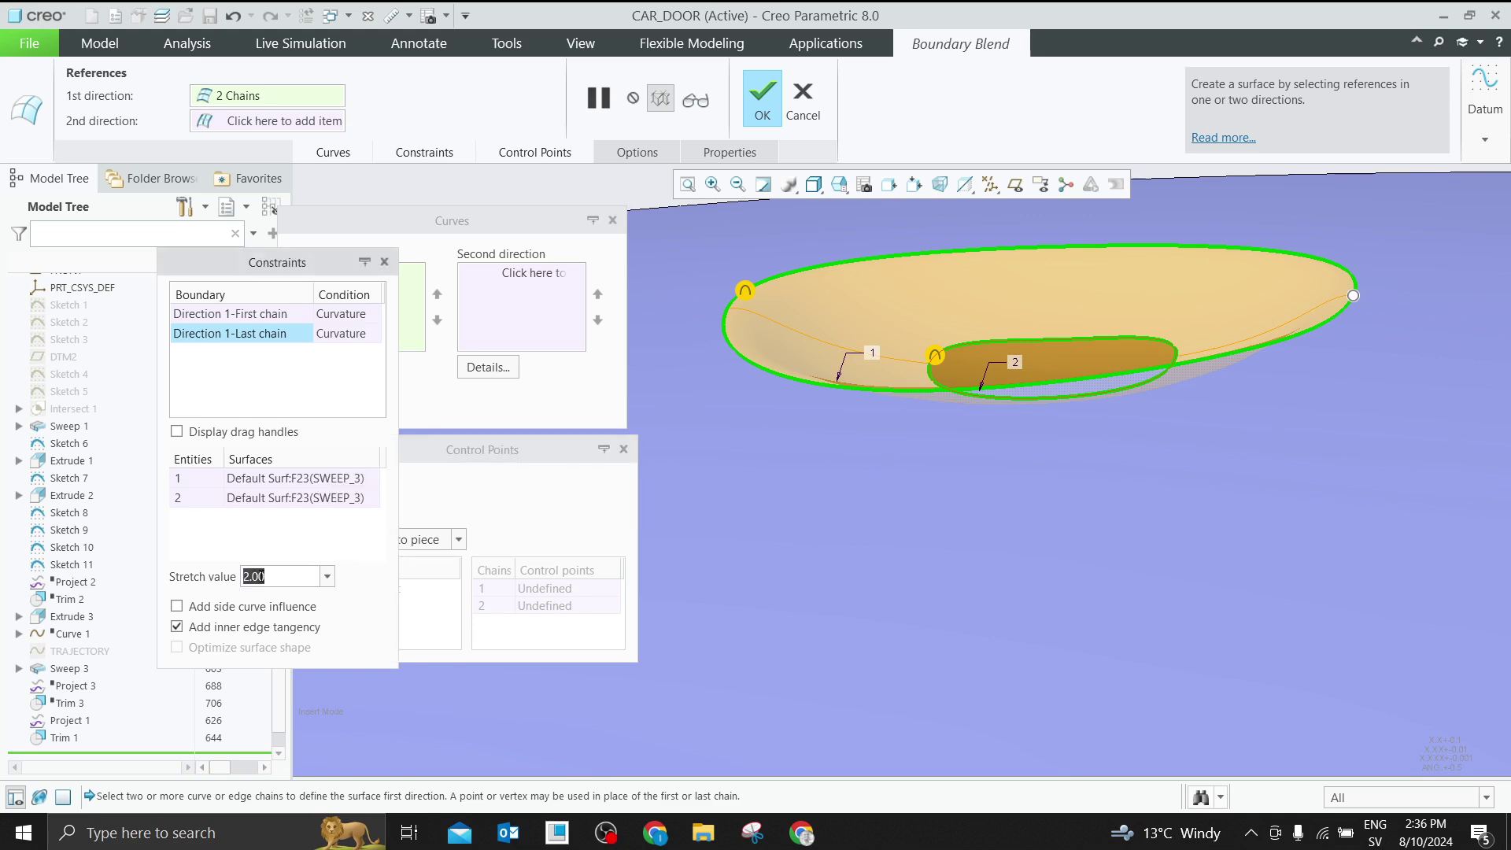
{"action": "type", "text": "."}
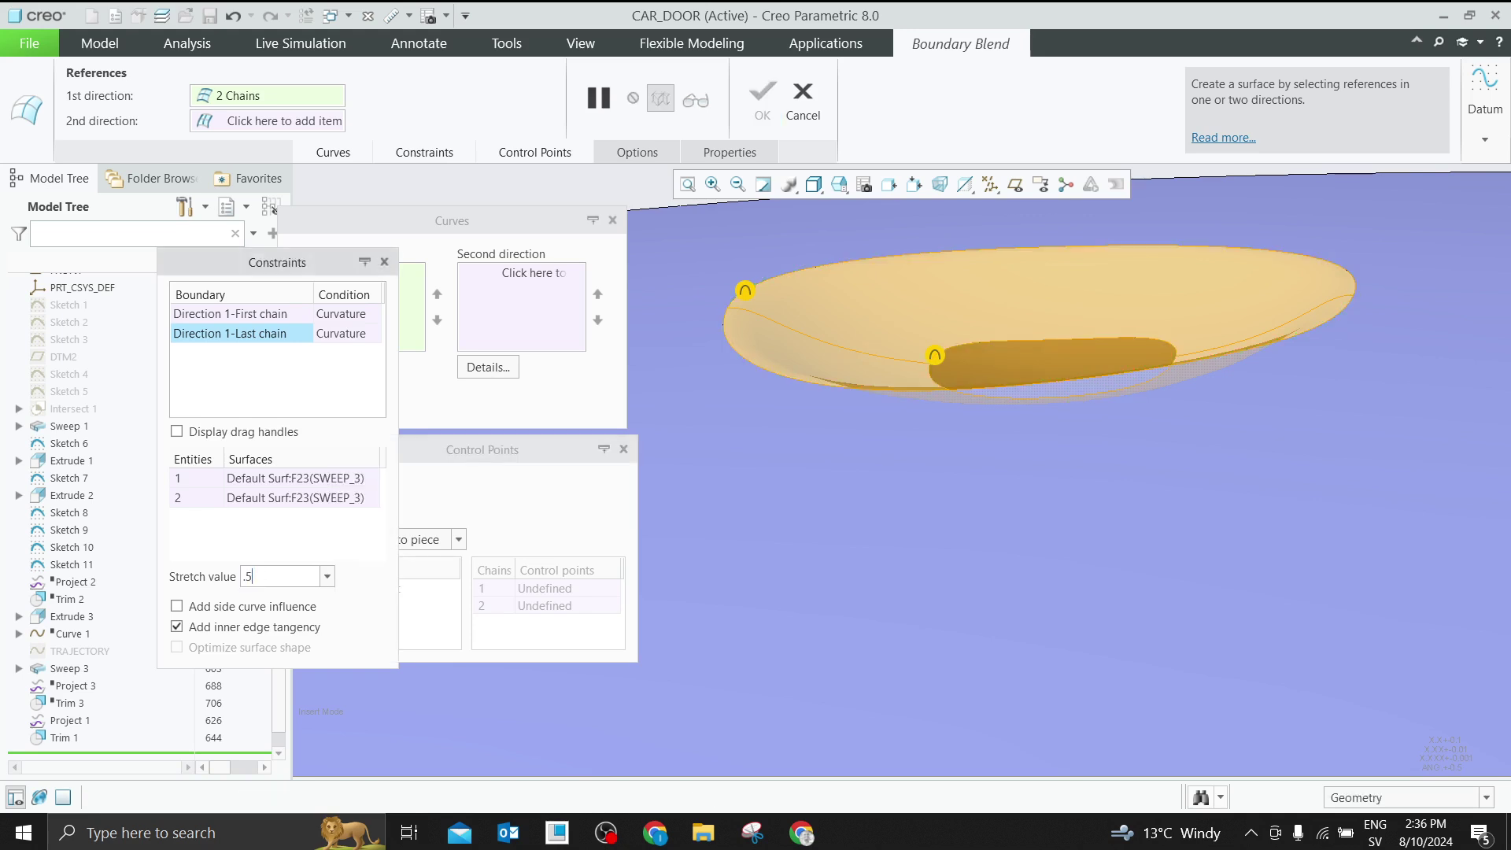
{"action": "type", "text": "5"}
{"action": "key", "text": "Return"}
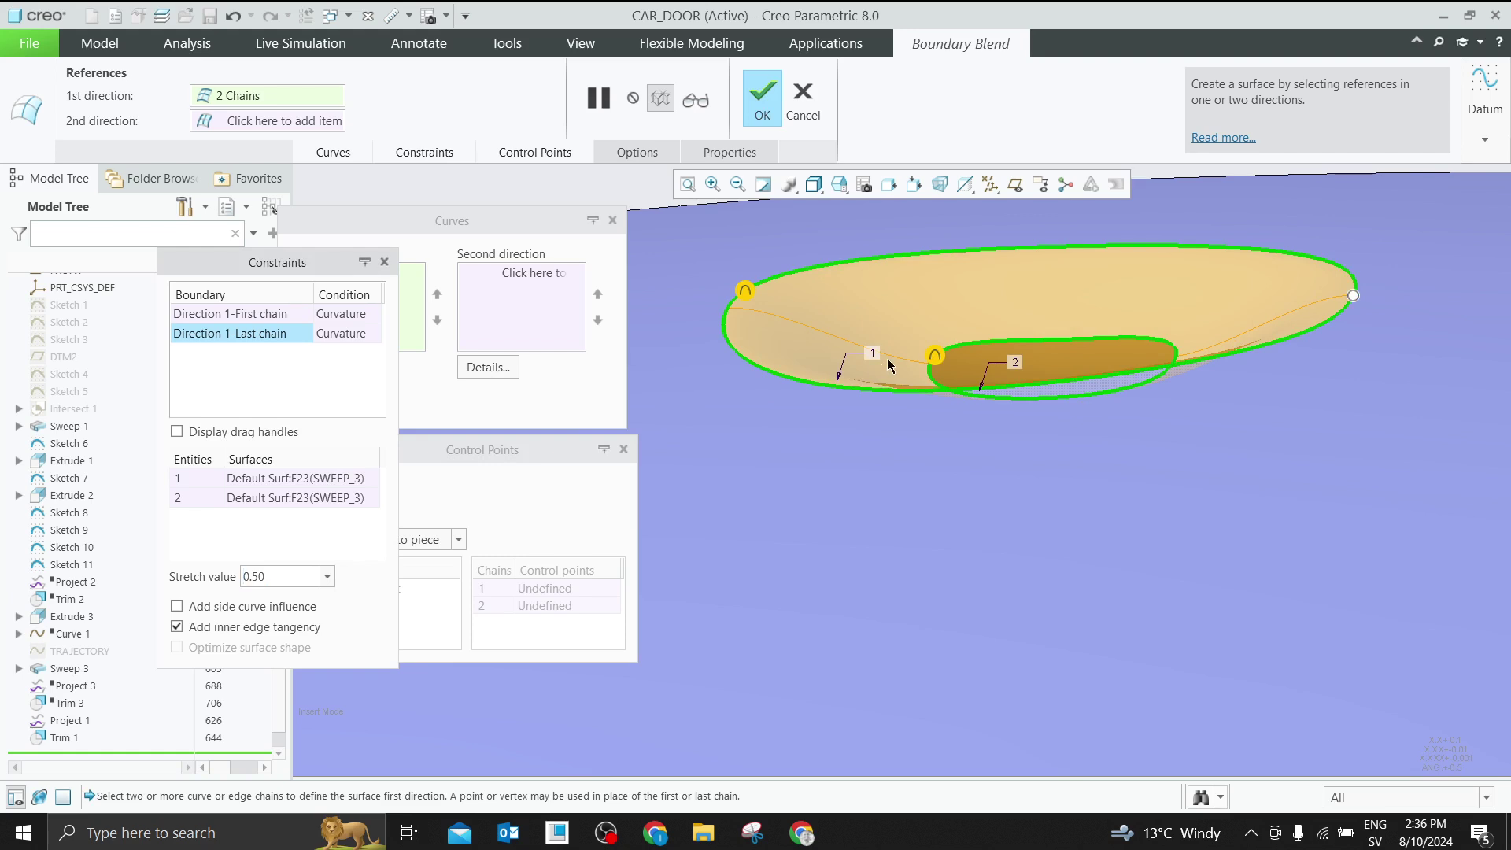
{"action": "left_click", "coordinate": [334, 314]}
{"action": "left_click", "coordinate": [249, 581]}
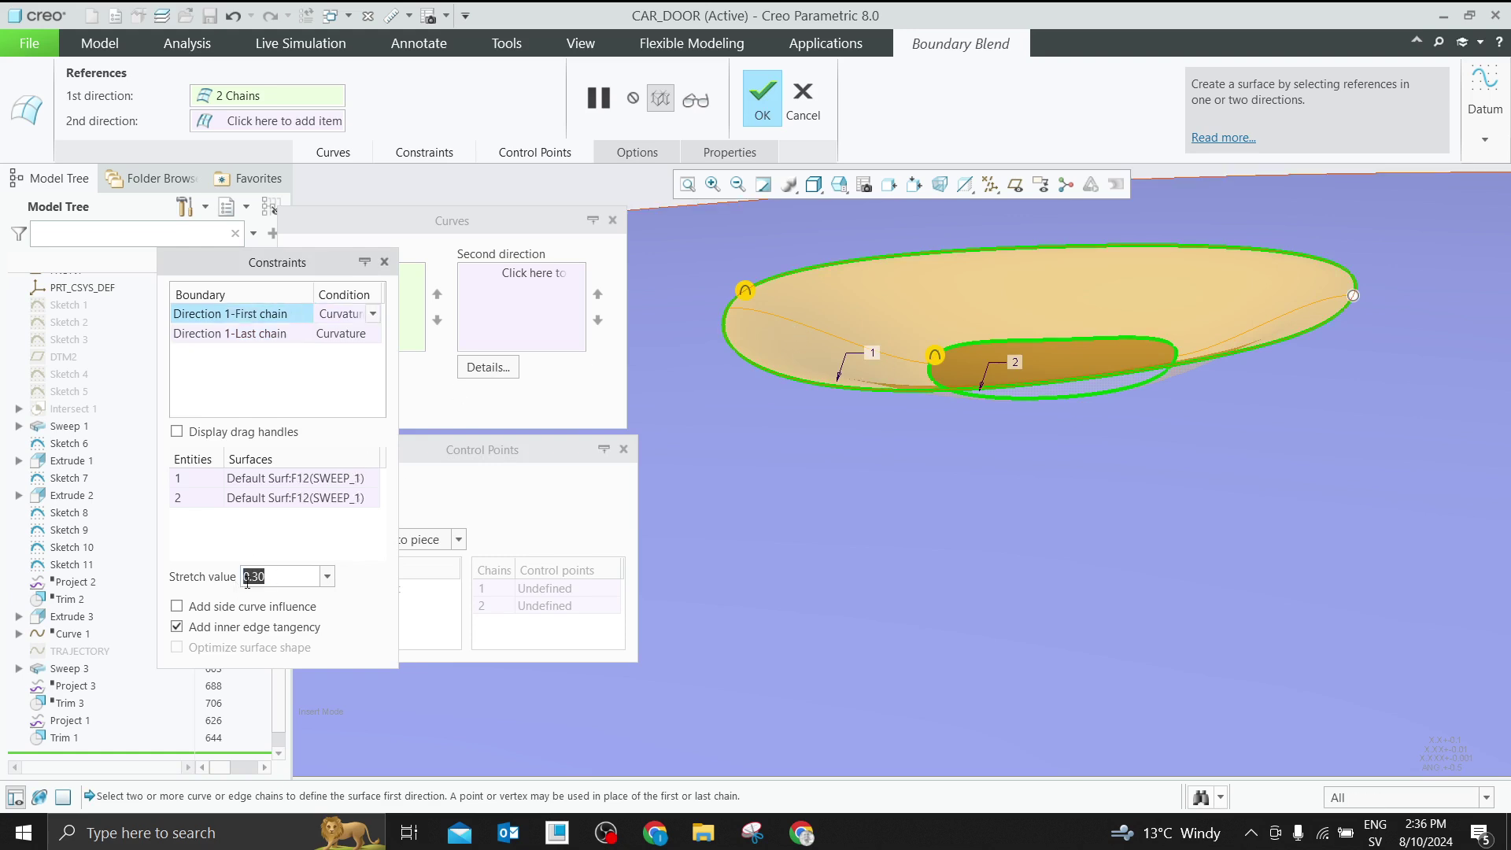
{"action": "type", "text": "1"}
{"action": "key", "text": "Return"}
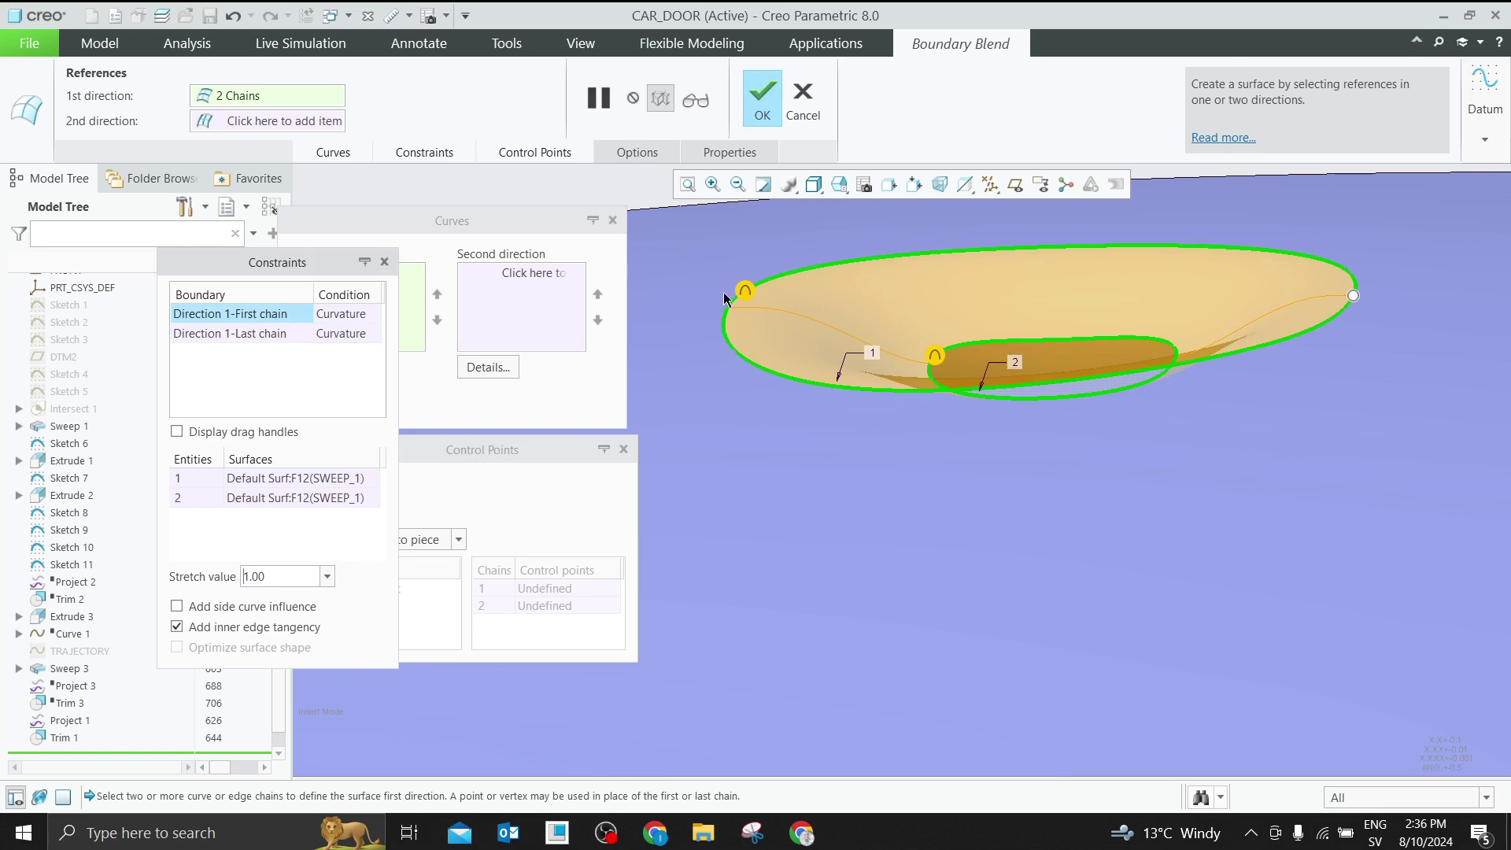
Set the stretch value to 0.30 for the blend's first chain and 2.00 for its last chain
{"action": "scroll", "coordinate": [697, 299], "scroll_direction": "up", "scroll_amount": 5}
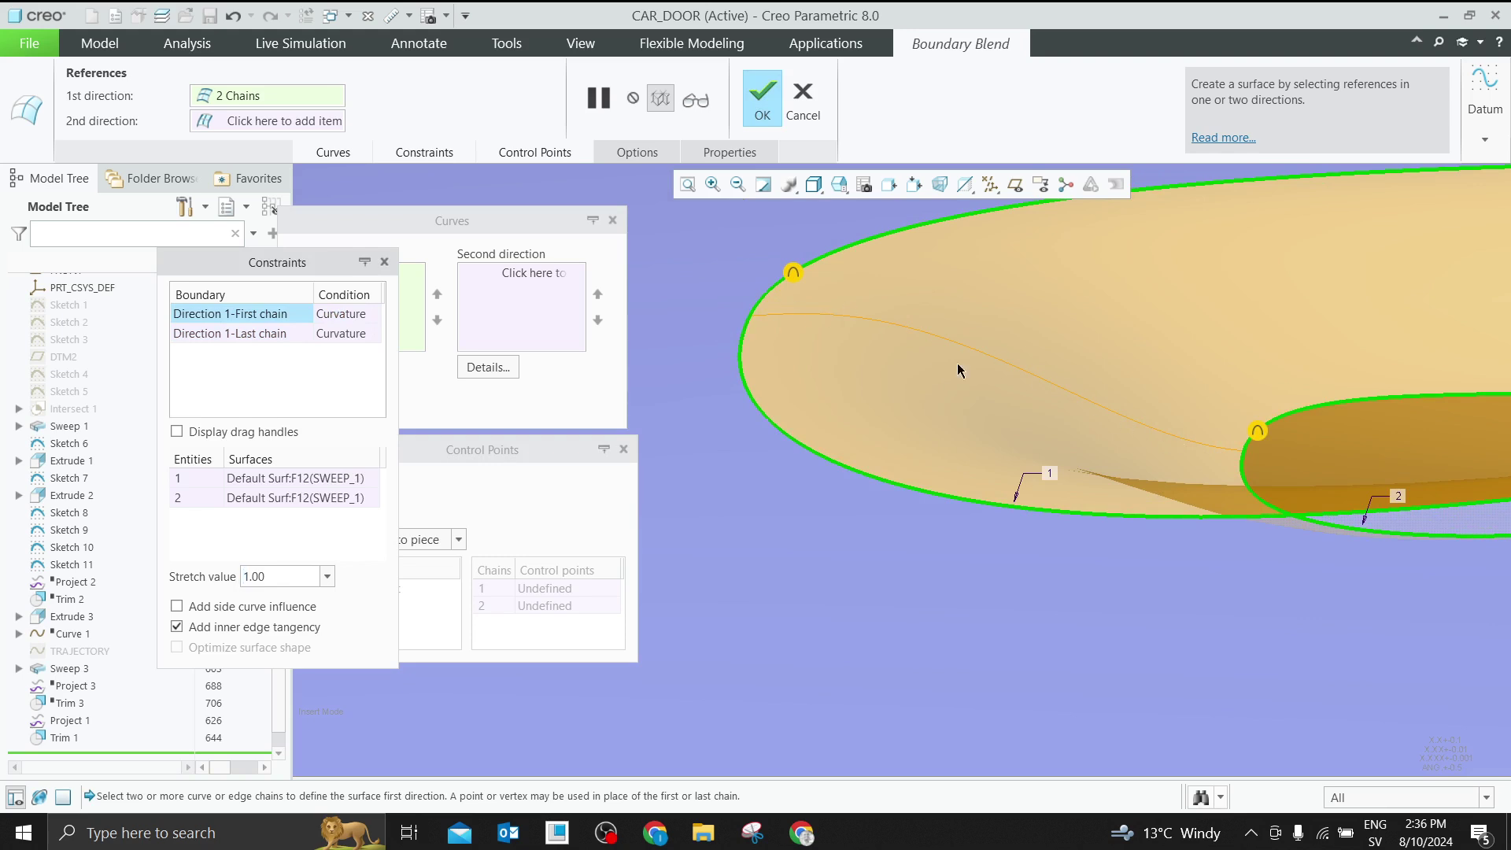
{"action": "type", "text": "2"}
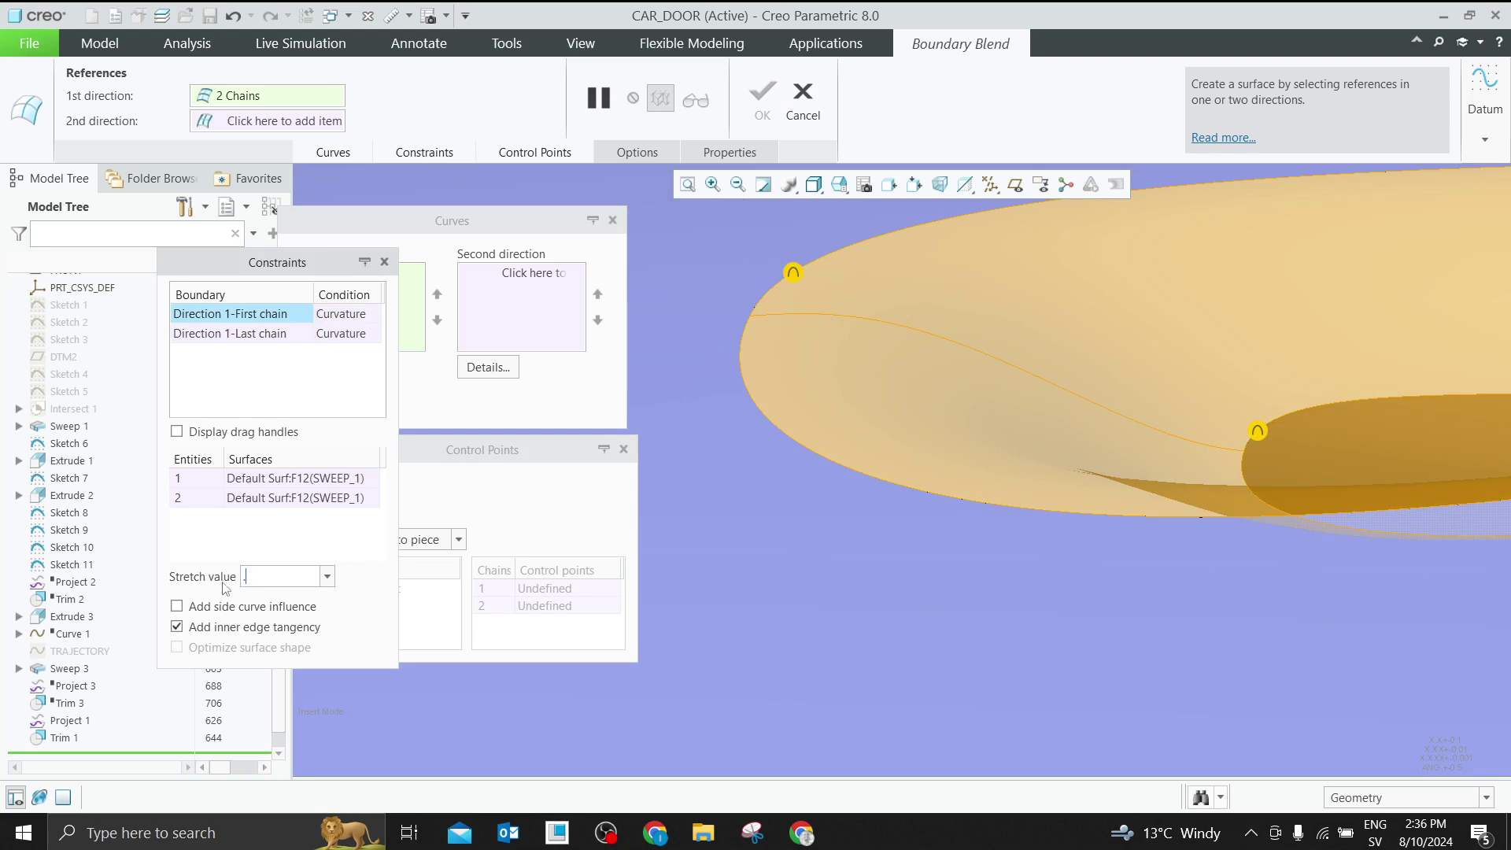
{"action": "key", "text": "Return"}
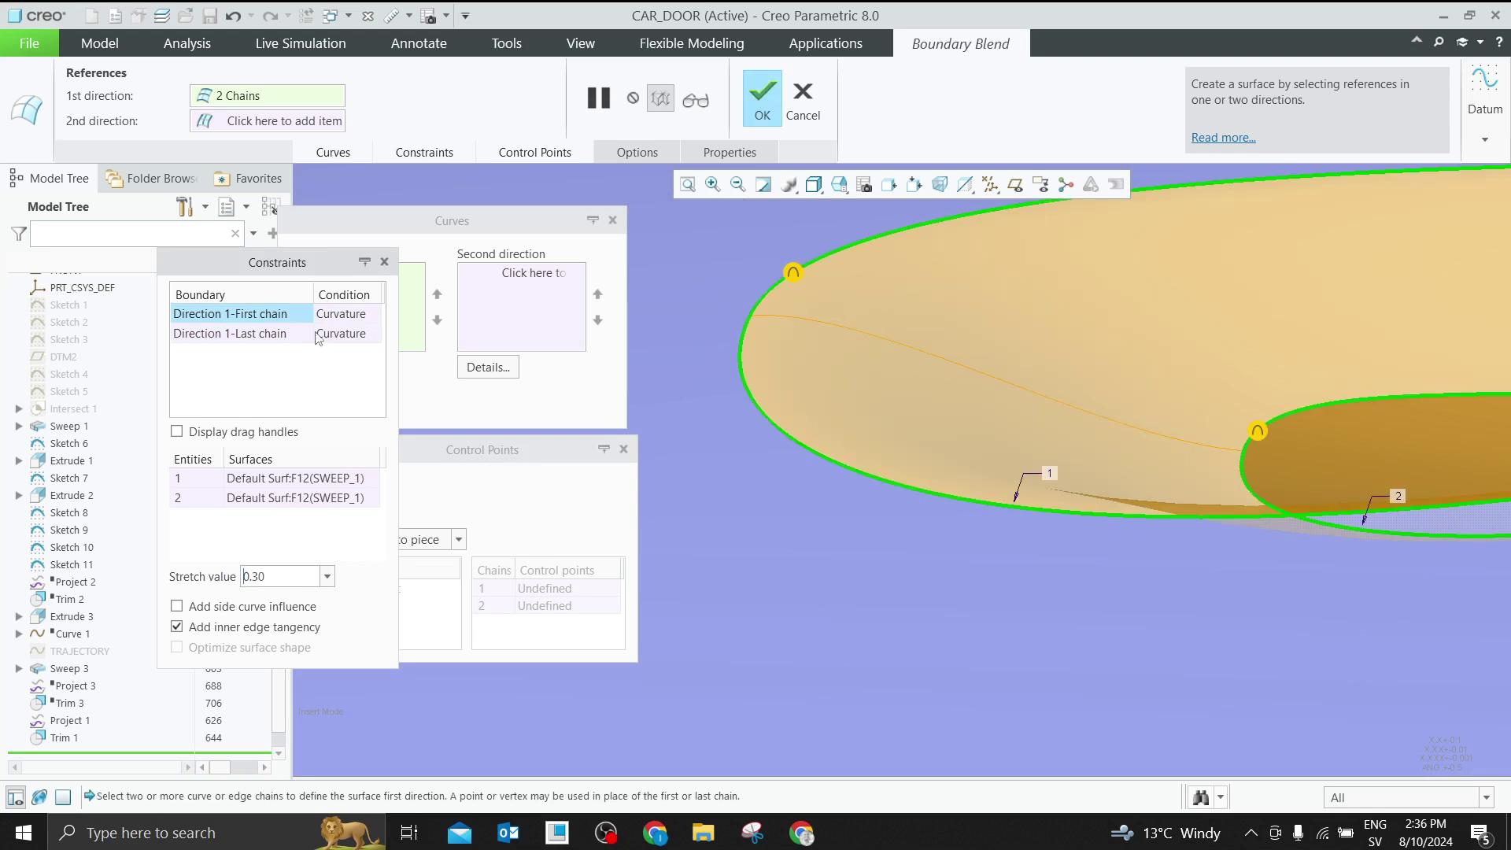
{"action": "left_click", "coordinate": [327, 335]}
{"action": "left_click_drag", "start_coordinate": [272, 573], "coordinate": [242, 586]}
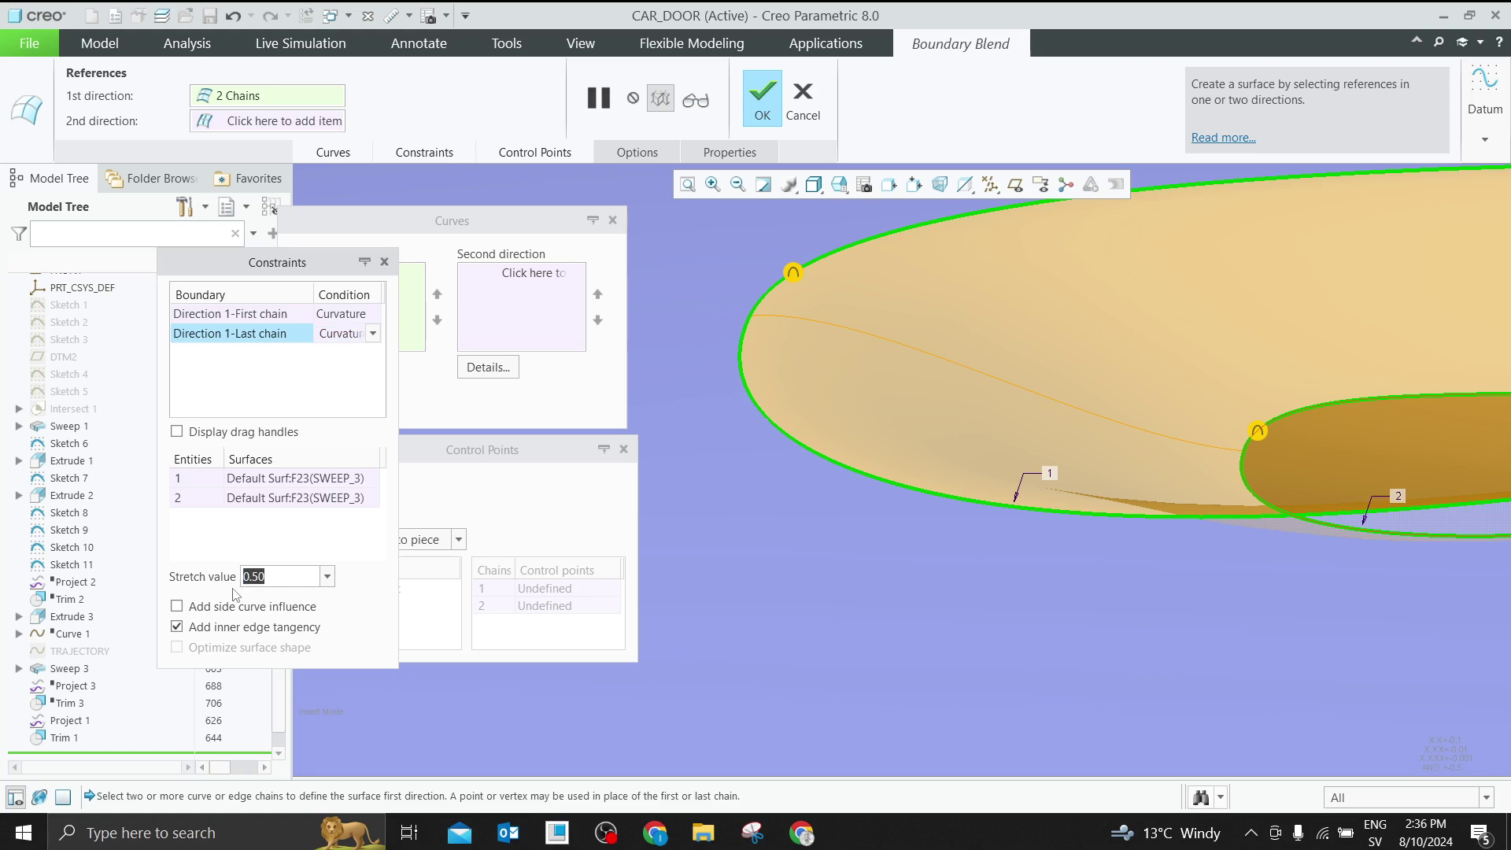
{"action": "type", "text": "2"}
{"action": "key", "text": "Return"}
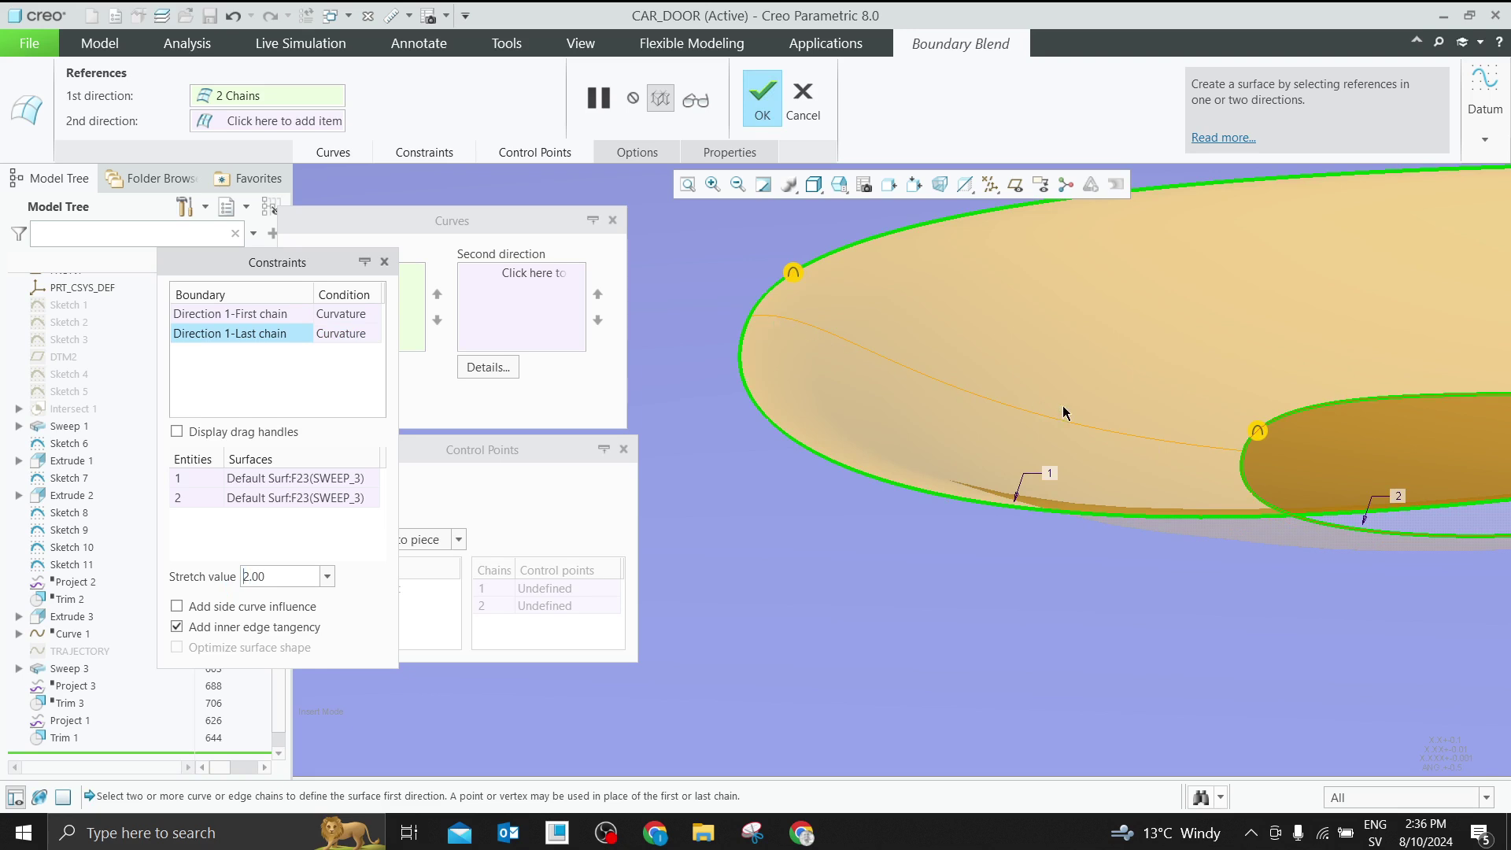
Dismiss the constraint and control point settings, and cancel the redefinition of Boundary Blend 2
{"action": "left_click", "coordinate": [534, 289]}
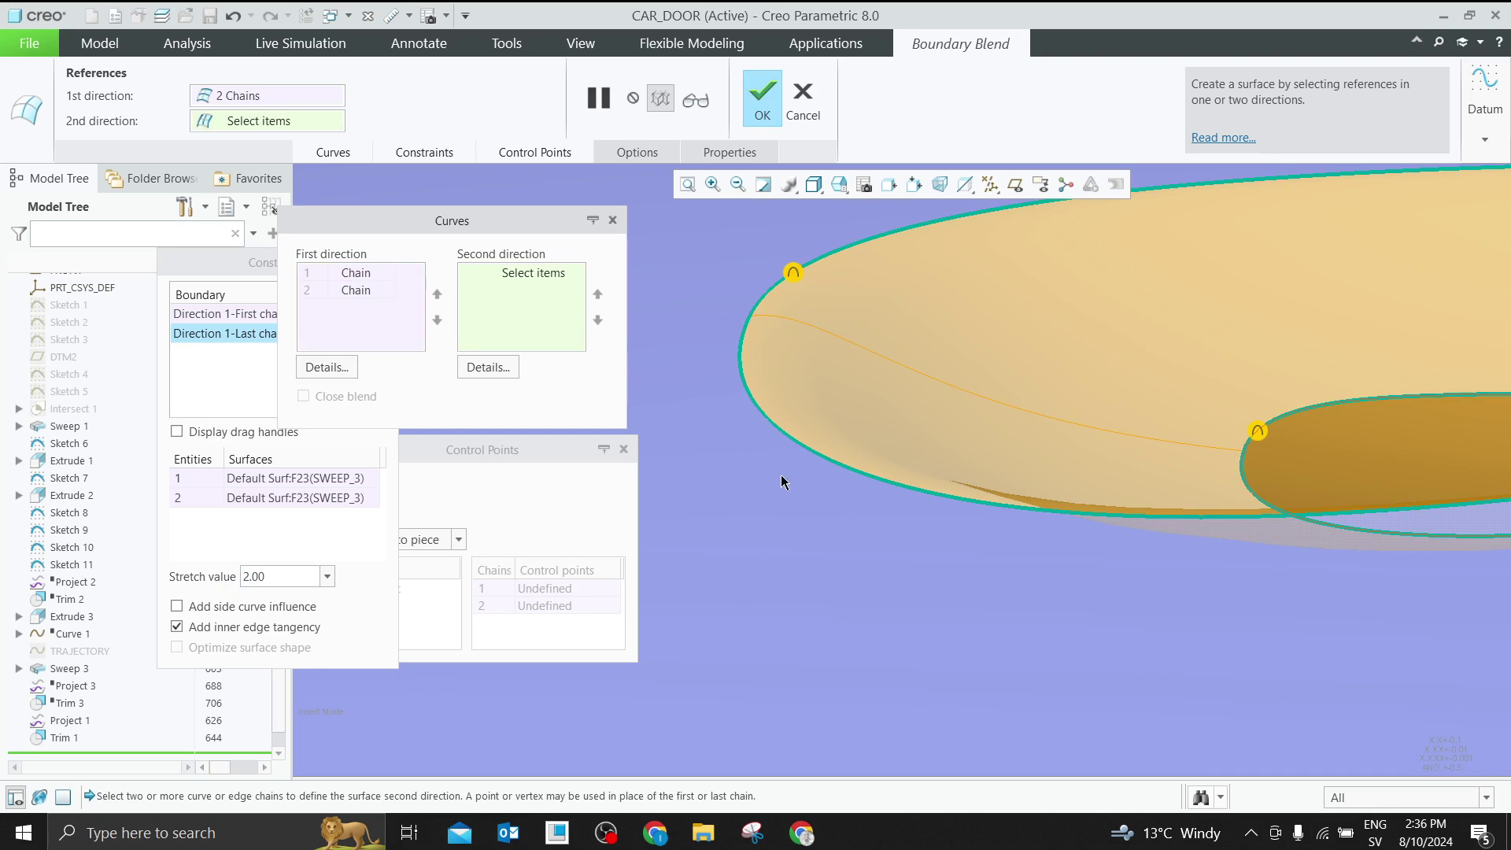
{"action": "left_click_drag", "start_coordinate": [290, 583], "coordinate": [221, 577]}
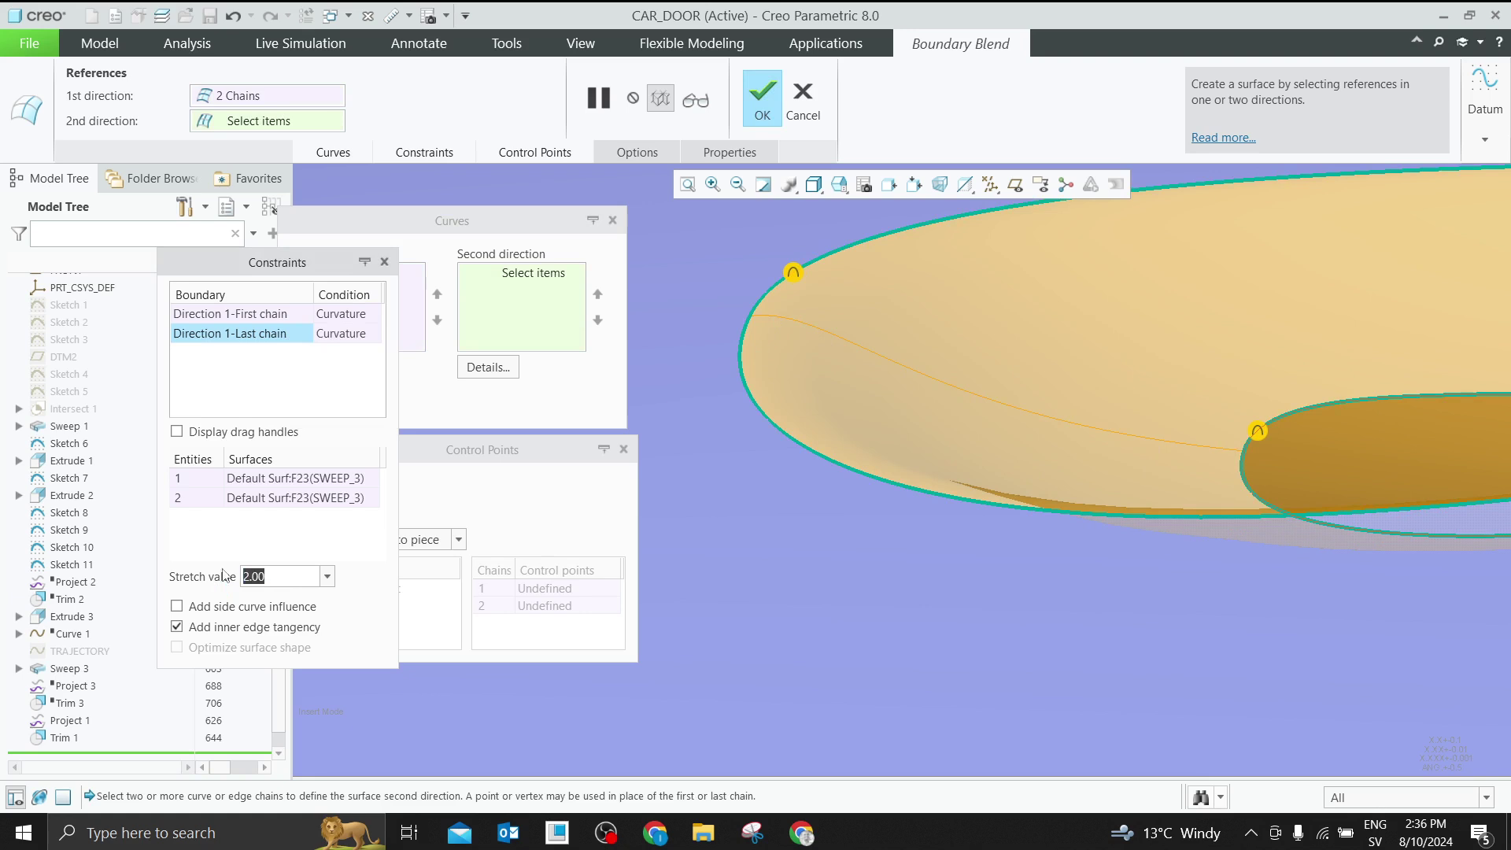
{"action": "left_click", "coordinate": [385, 264]}
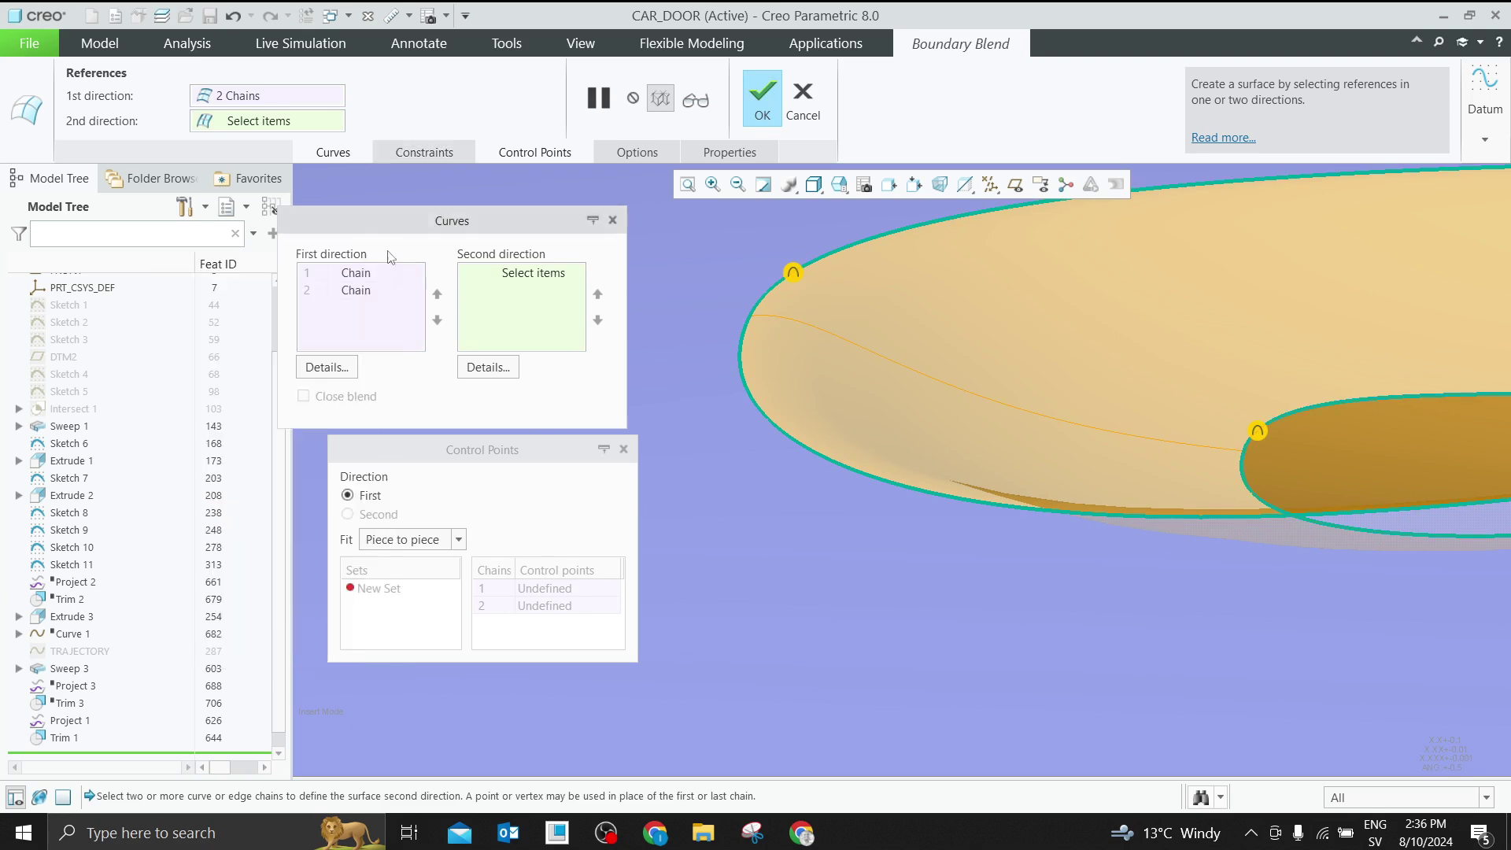
{"action": "left_click", "coordinate": [624, 449]}
{"action": "scroll", "coordinate": [592, 451], "scroll_direction": "down", "scroll_amount": 3}
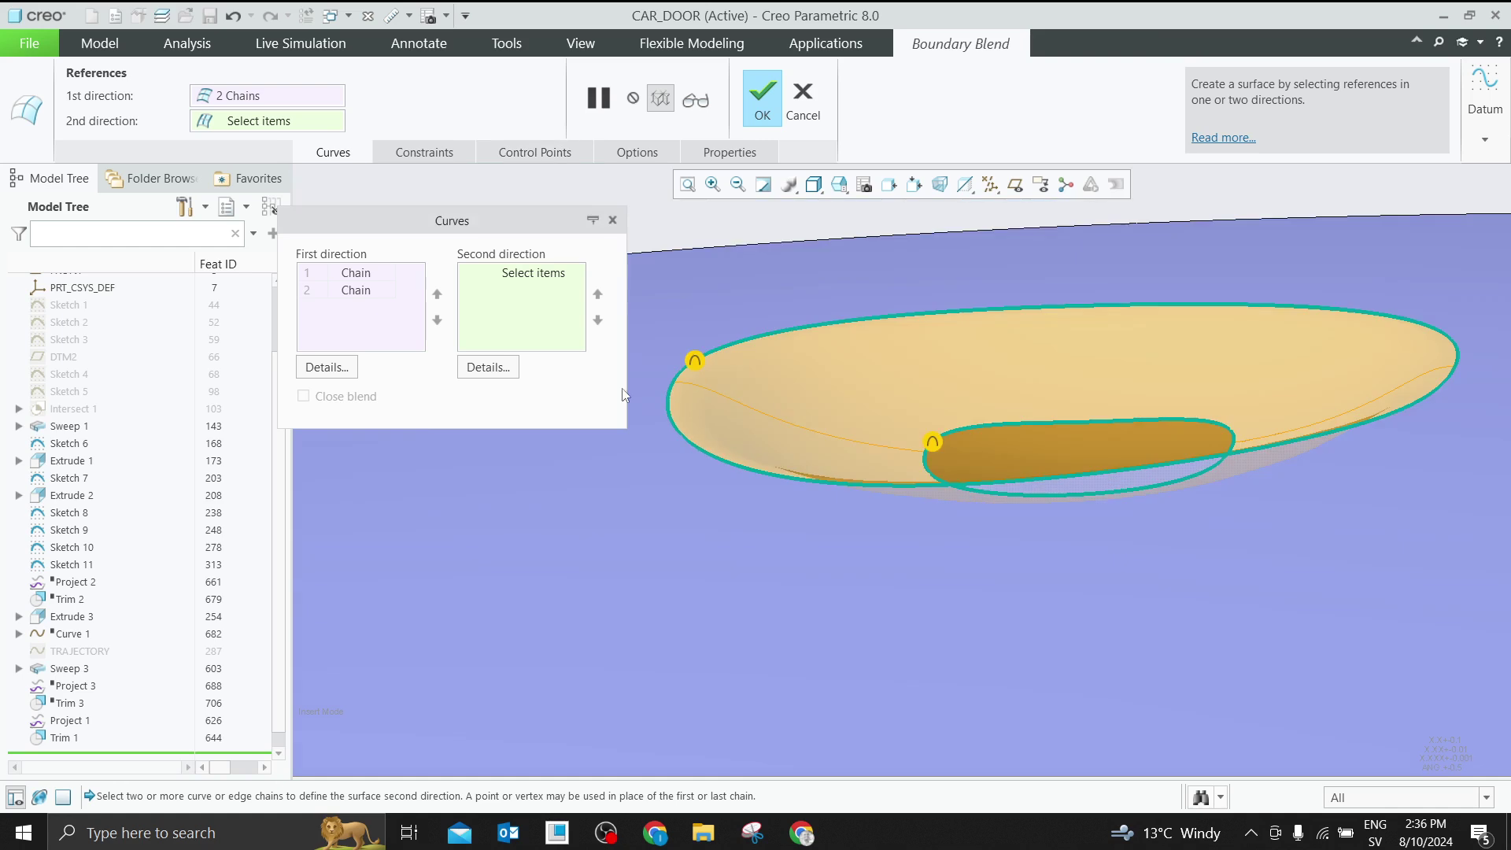
{"action": "left_click", "coordinate": [796, 94]}
Roll the model back to just after Trim 1, before Boundary Blend 2, and start a new boundary blend
{"action": "left_click", "coordinate": [819, 452]}
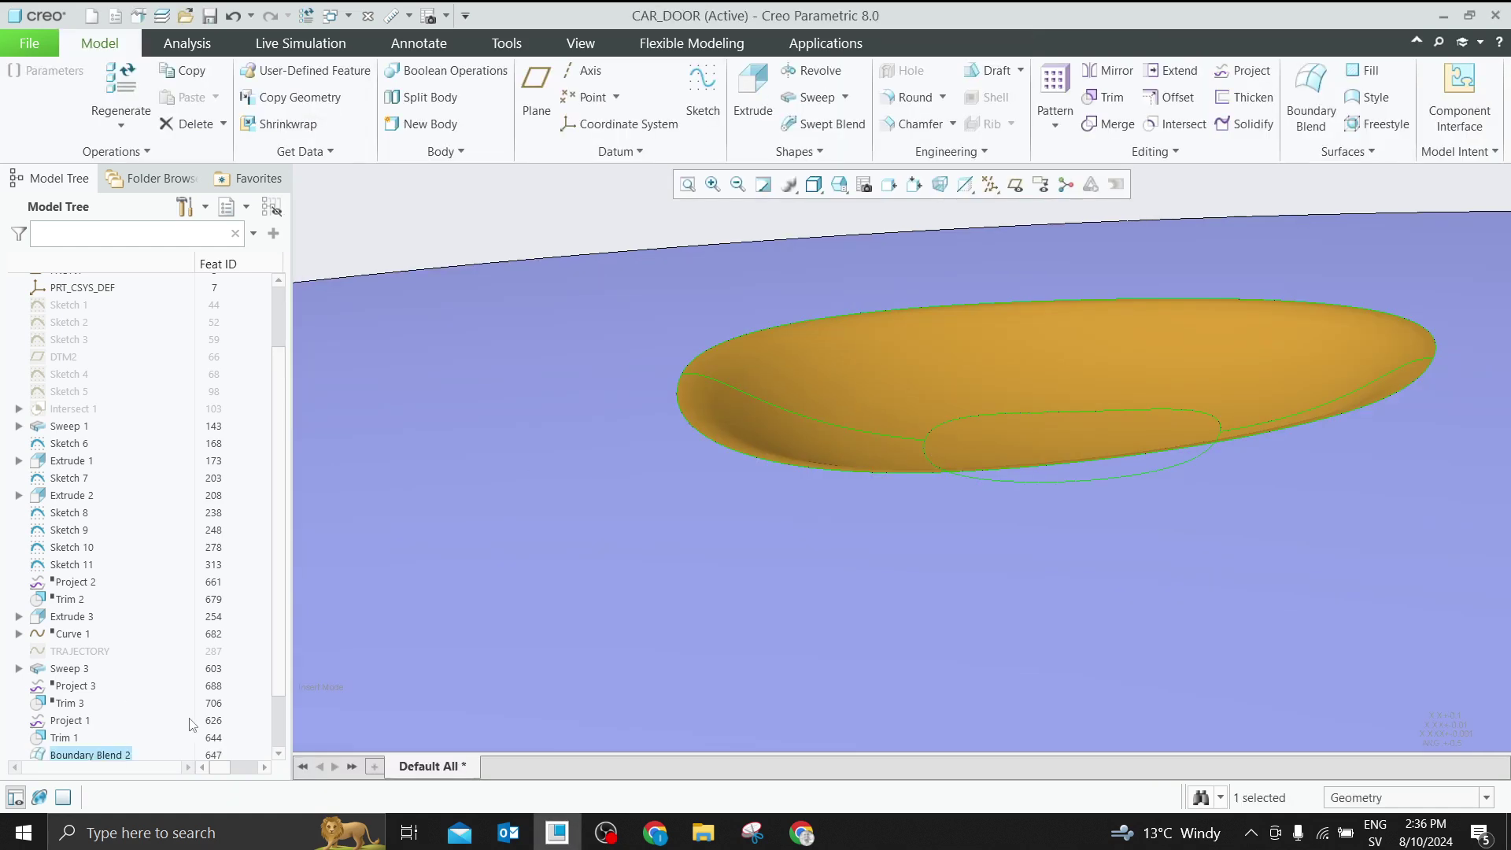
{"action": "scroll", "coordinate": [190, 724], "scroll_direction": "down", "scroll_amount": 2}
{"action": "left_click_drag", "start_coordinate": [141, 699], "coordinate": [151, 682]}
{"action": "key", "text": "ctrl+d"}
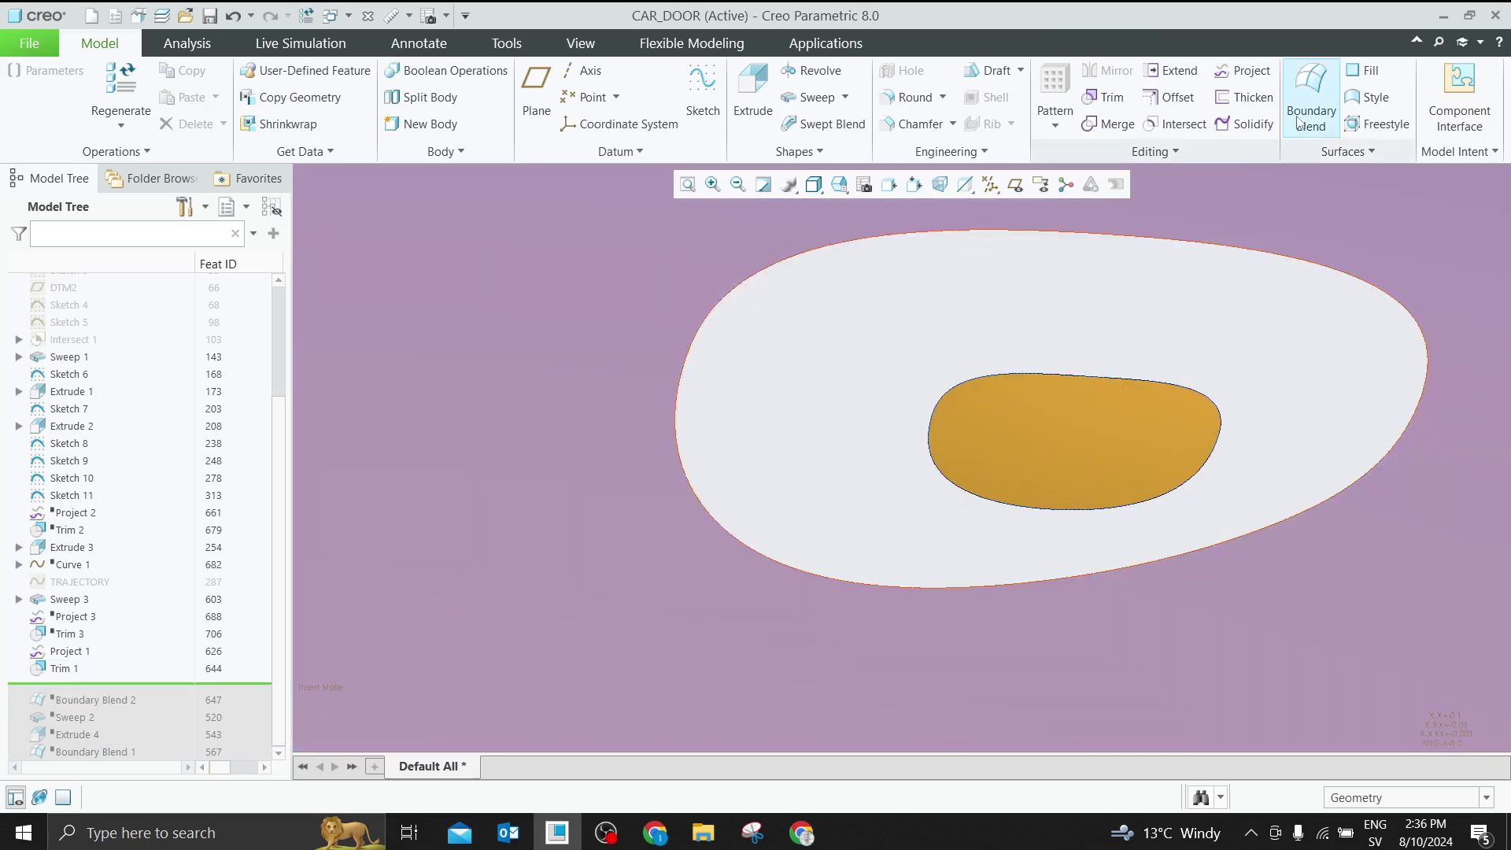
{"action": "left_click", "coordinate": [1299, 122]}
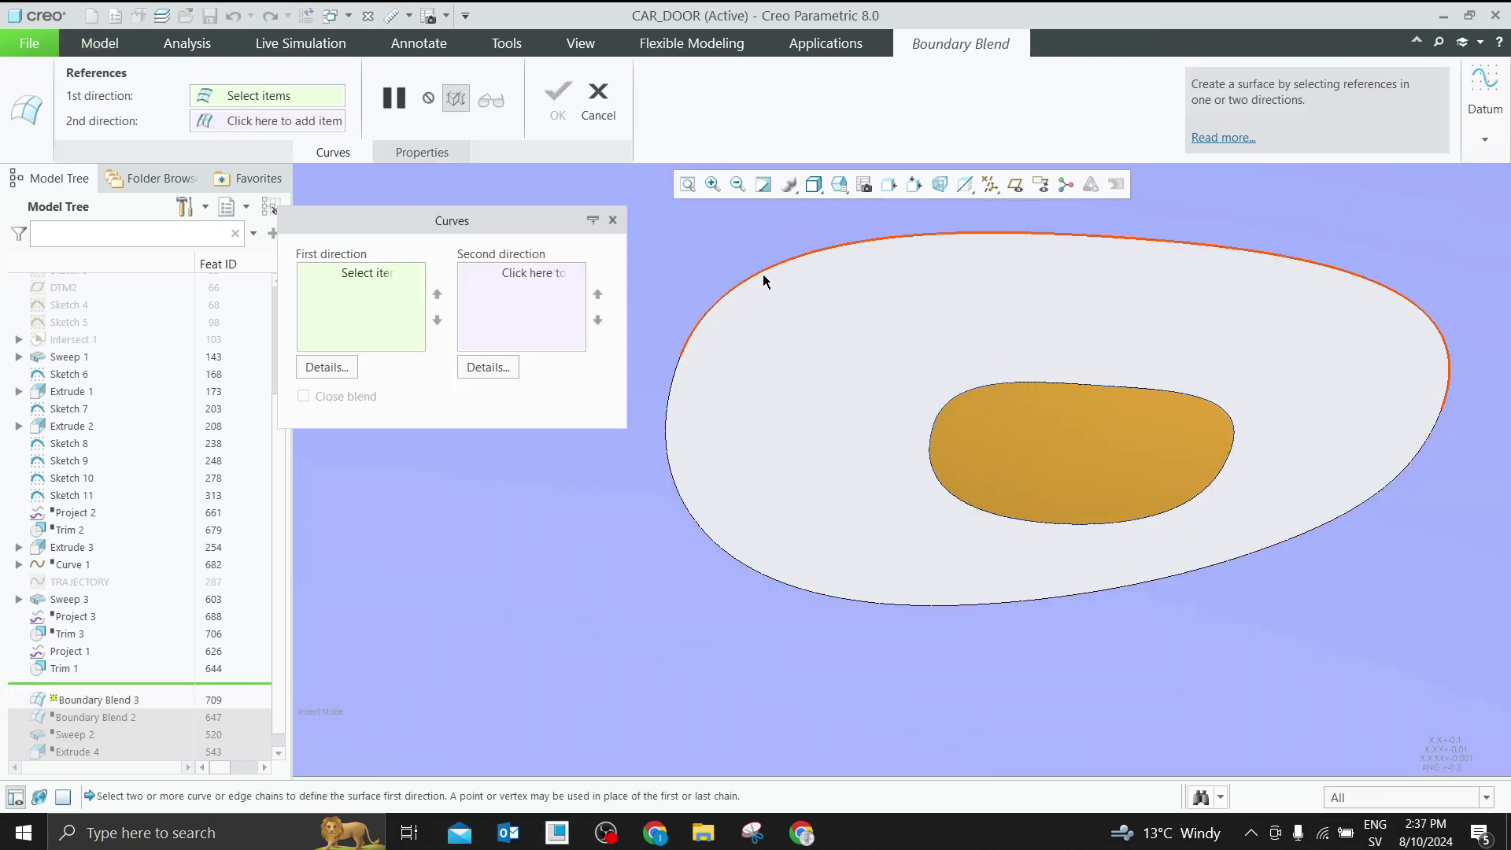
{"action": "left_click", "coordinate": [763, 275]}
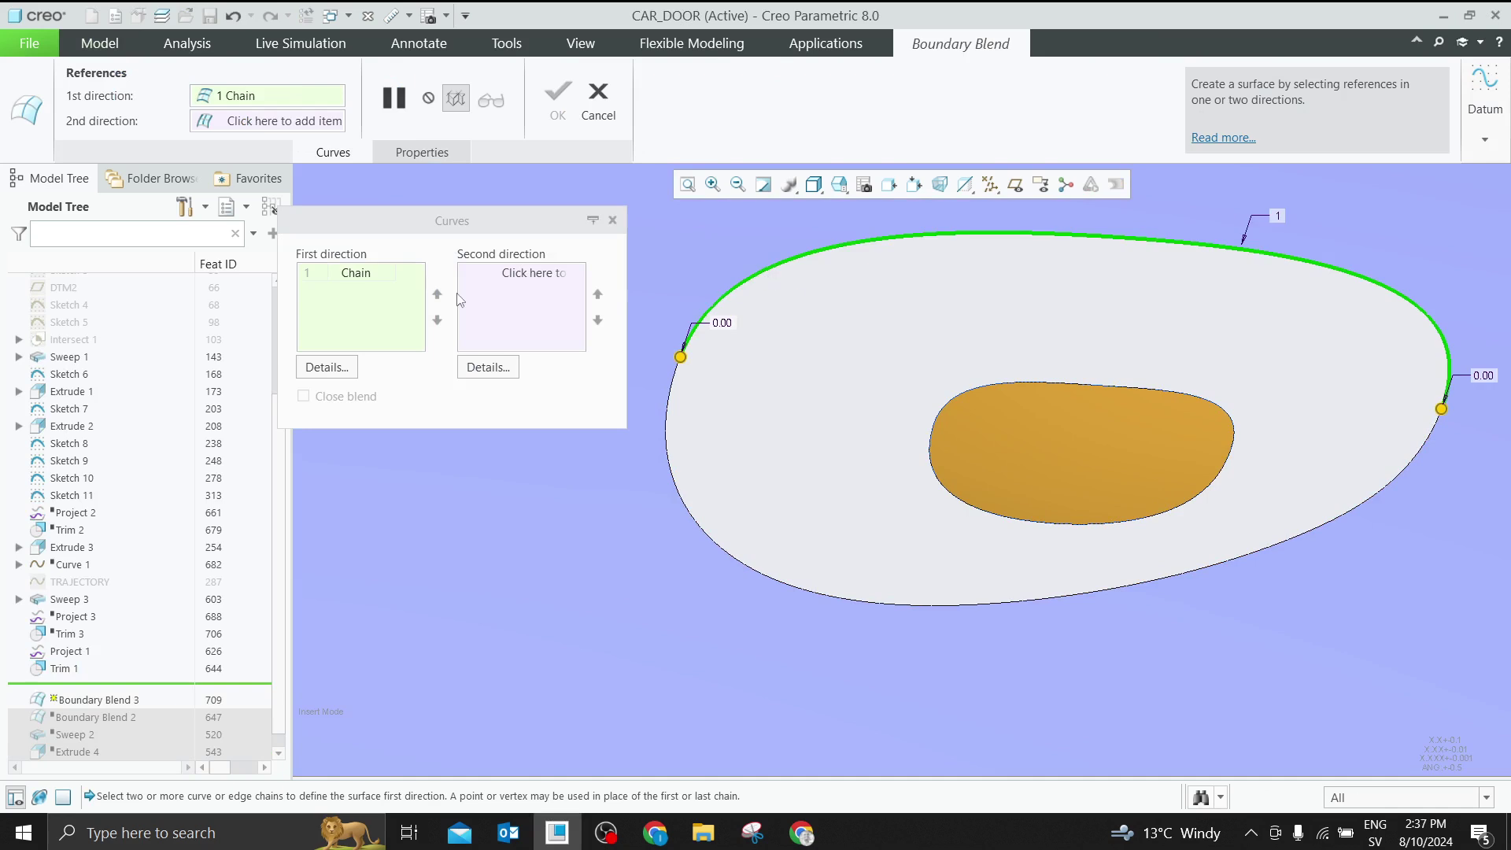
{"action": "right_click", "coordinate": [389, 274]}
{"action": "left_click", "coordinate": [413, 293]}
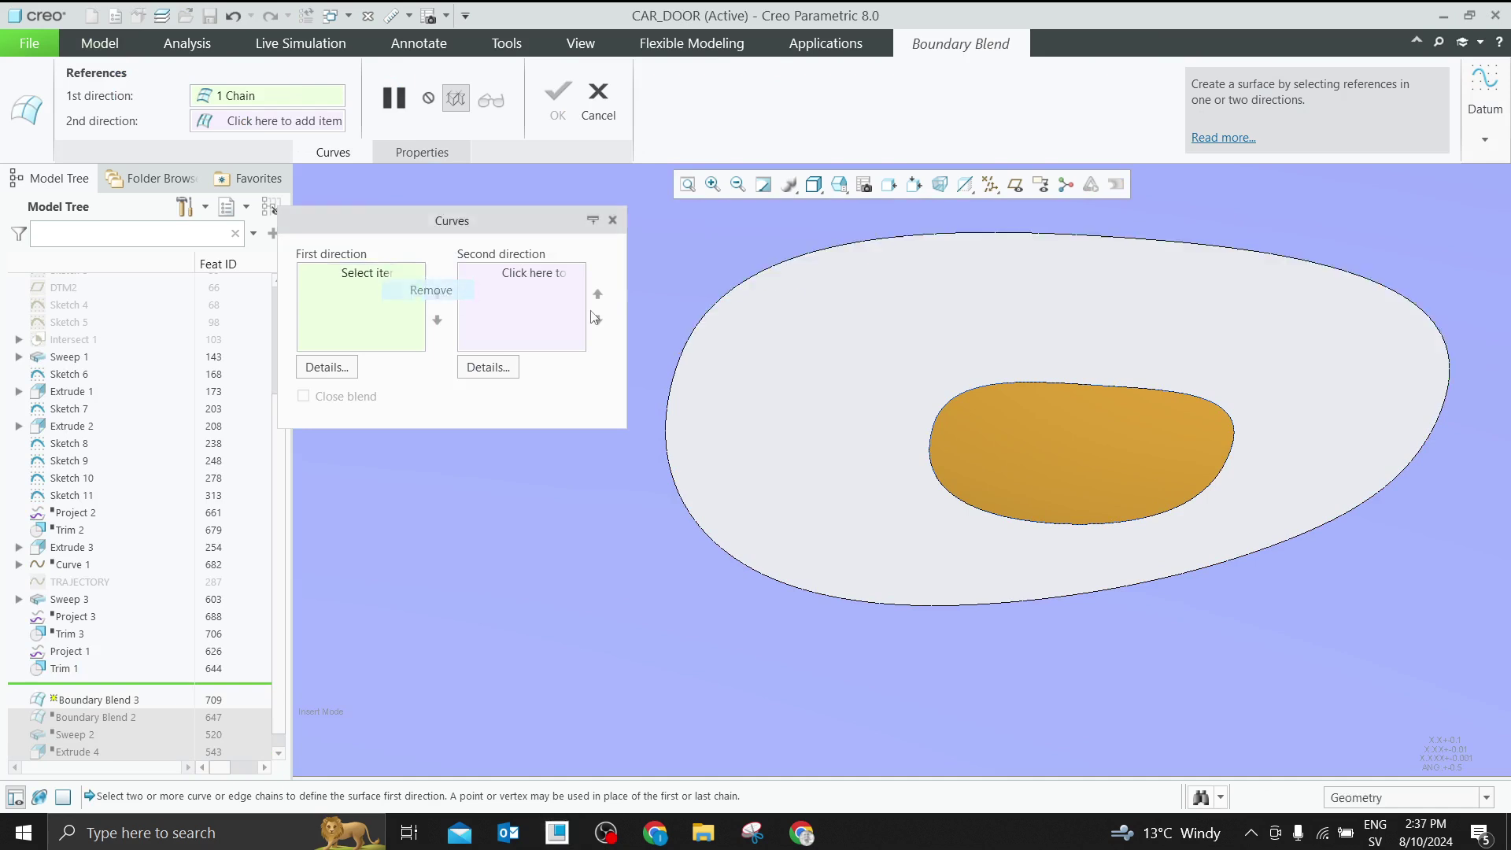
Add the door opening's full closed edge loop and the inner trimmed surface's closed edge loop as first-direction chains
{"action": "left_click", "coordinate": [710, 313]}
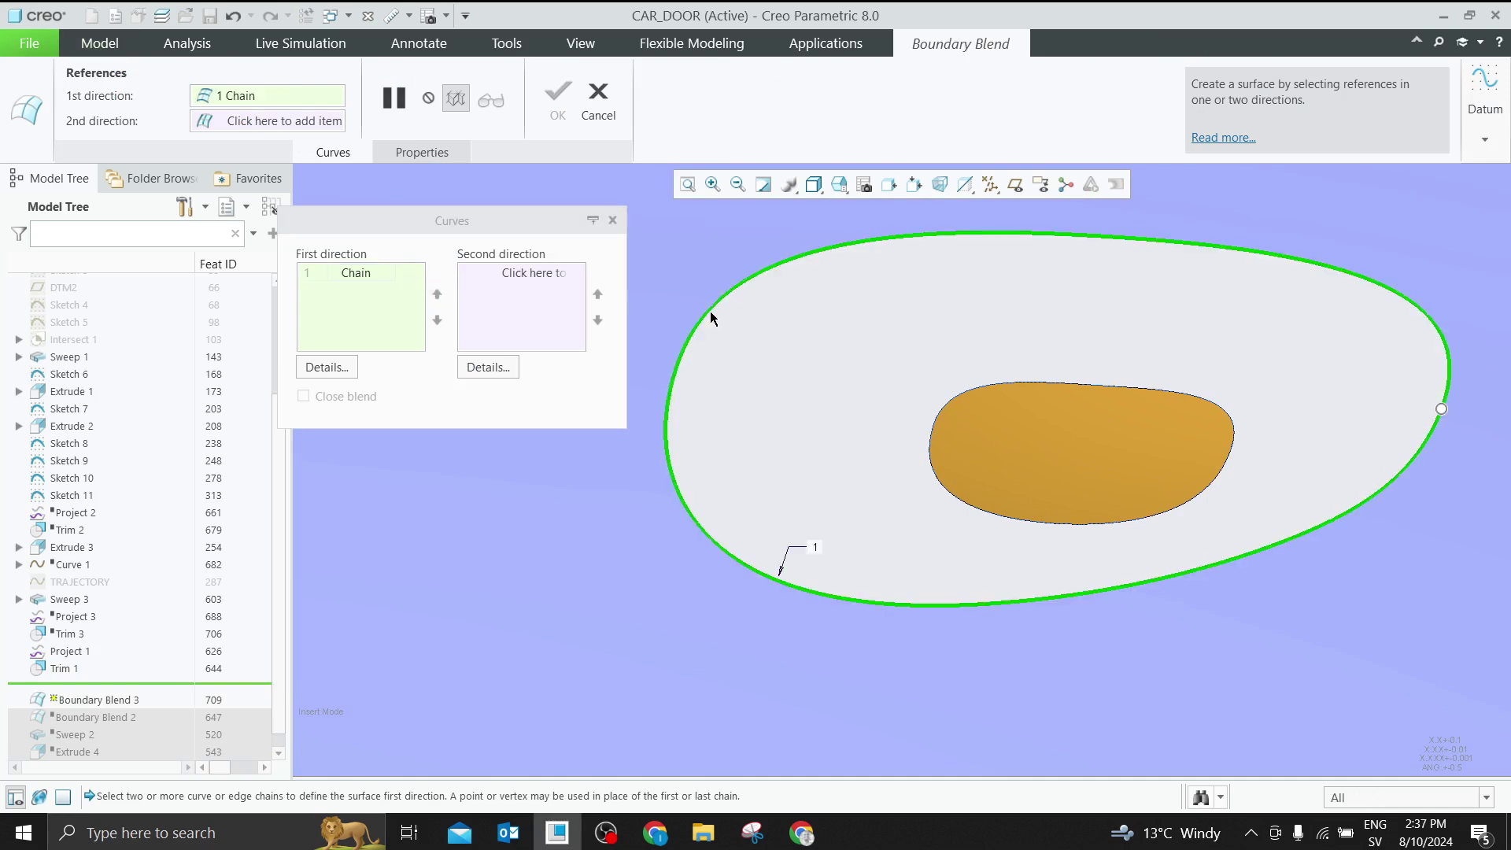
{"action": "left_click", "coordinate": [933, 430]}
{"action": "scroll", "coordinate": [832, 419], "scroll_direction": "up", "scroll_amount": 2}
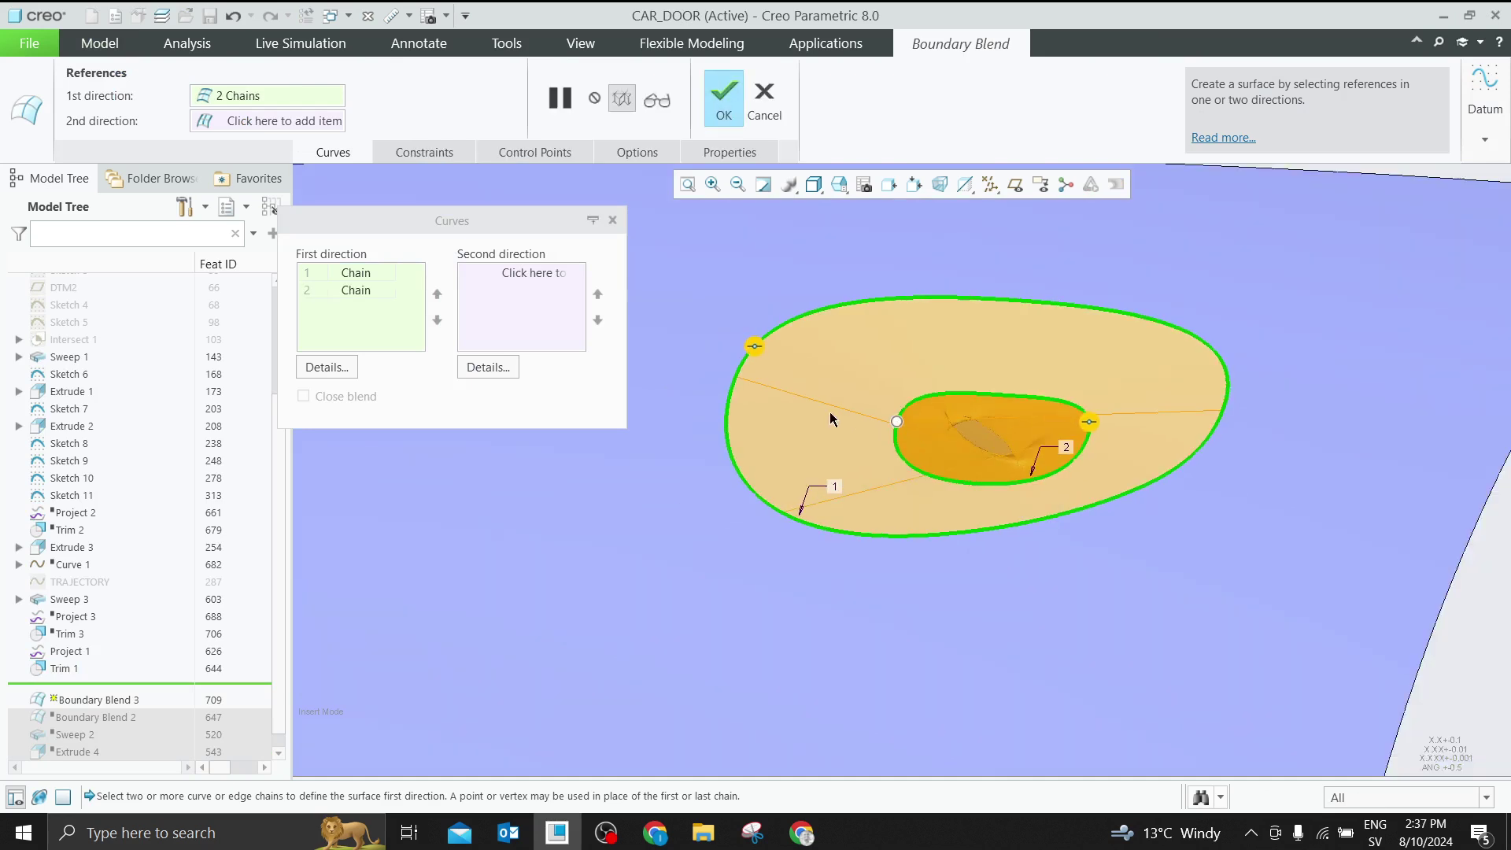
{"action": "scroll", "coordinate": [980, 394], "scroll_direction": "down", "scroll_amount": 2}
{"action": "mouse_move", "coordinate": [980, 394]}
{"action": "middle_mouse_down"}
{"action": "mouse_move", "coordinate": [960, 422]}
{"action": "mouse_move", "coordinate": [974, 420]}
{"action": "middle_mouse_up"}
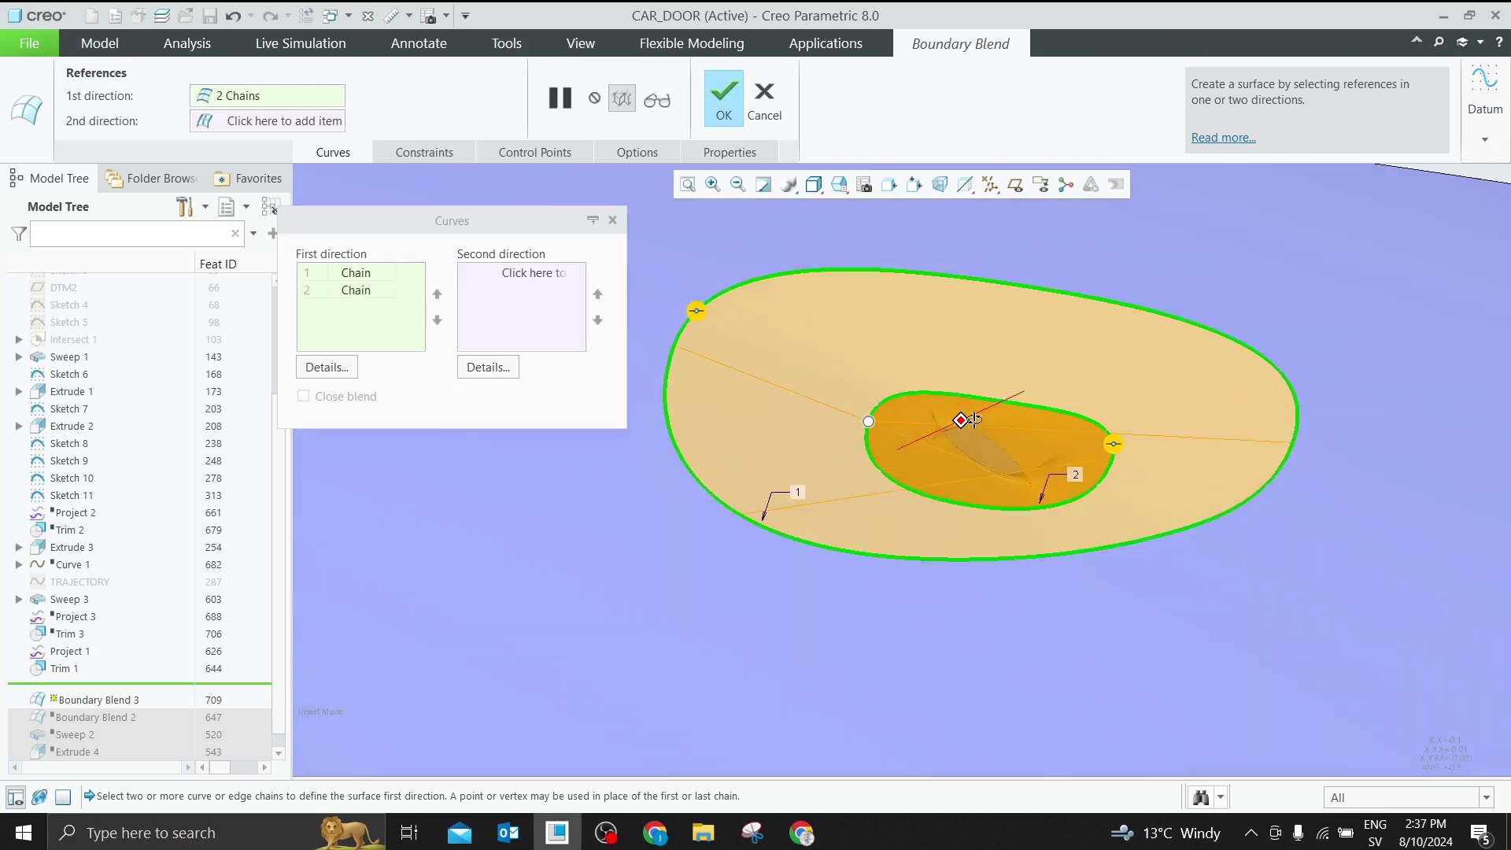
Move the inner chain's start point to the end of its loop that faces the outer chain's start point
{"action": "left_click", "coordinate": [797, 270]}
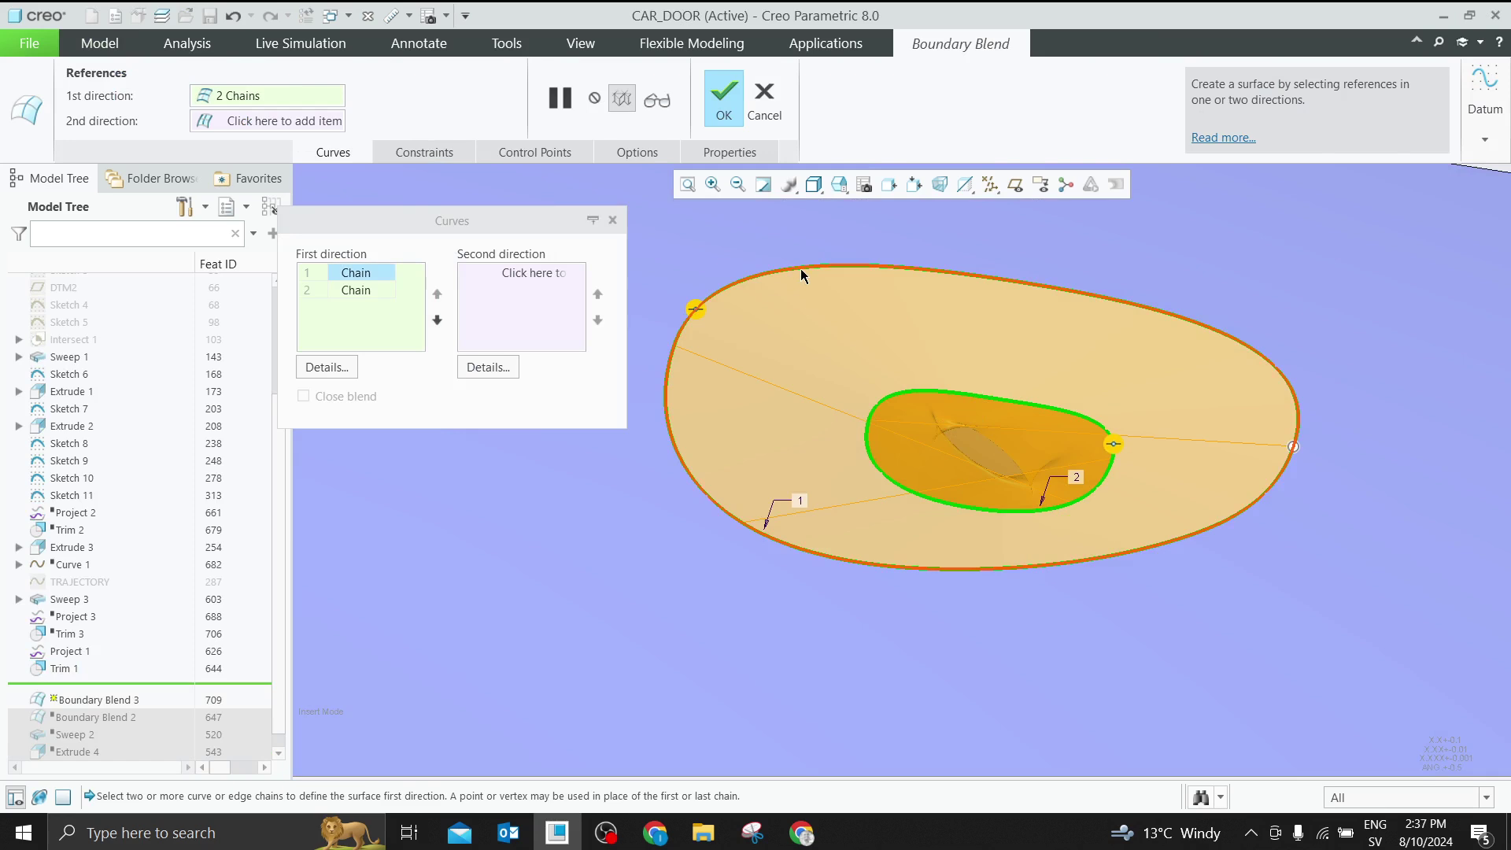
{"action": "left_click", "coordinate": [882, 403]}
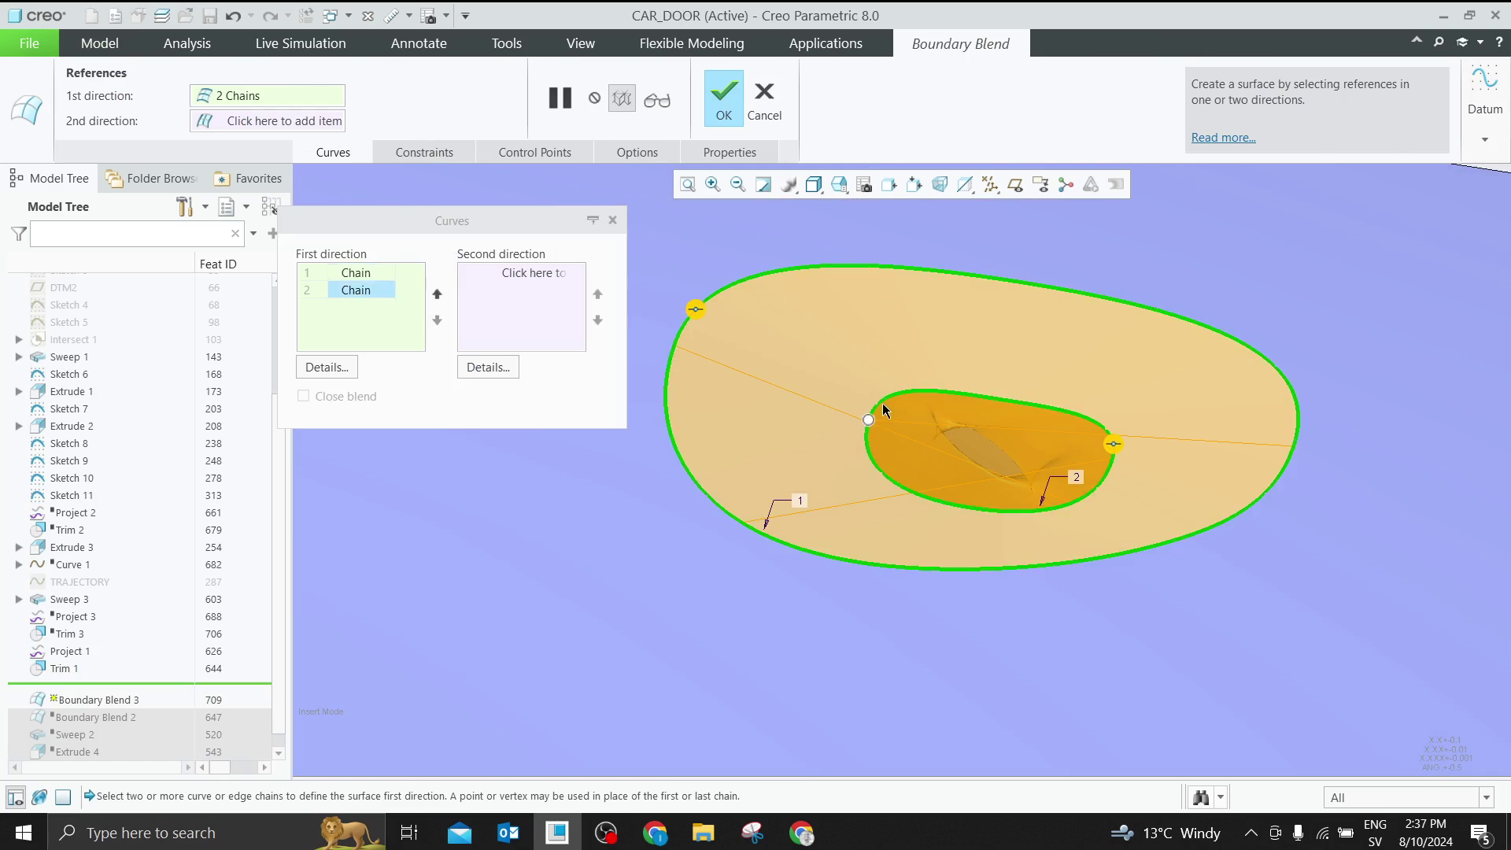
{"action": "left_click", "coordinate": [839, 268]}
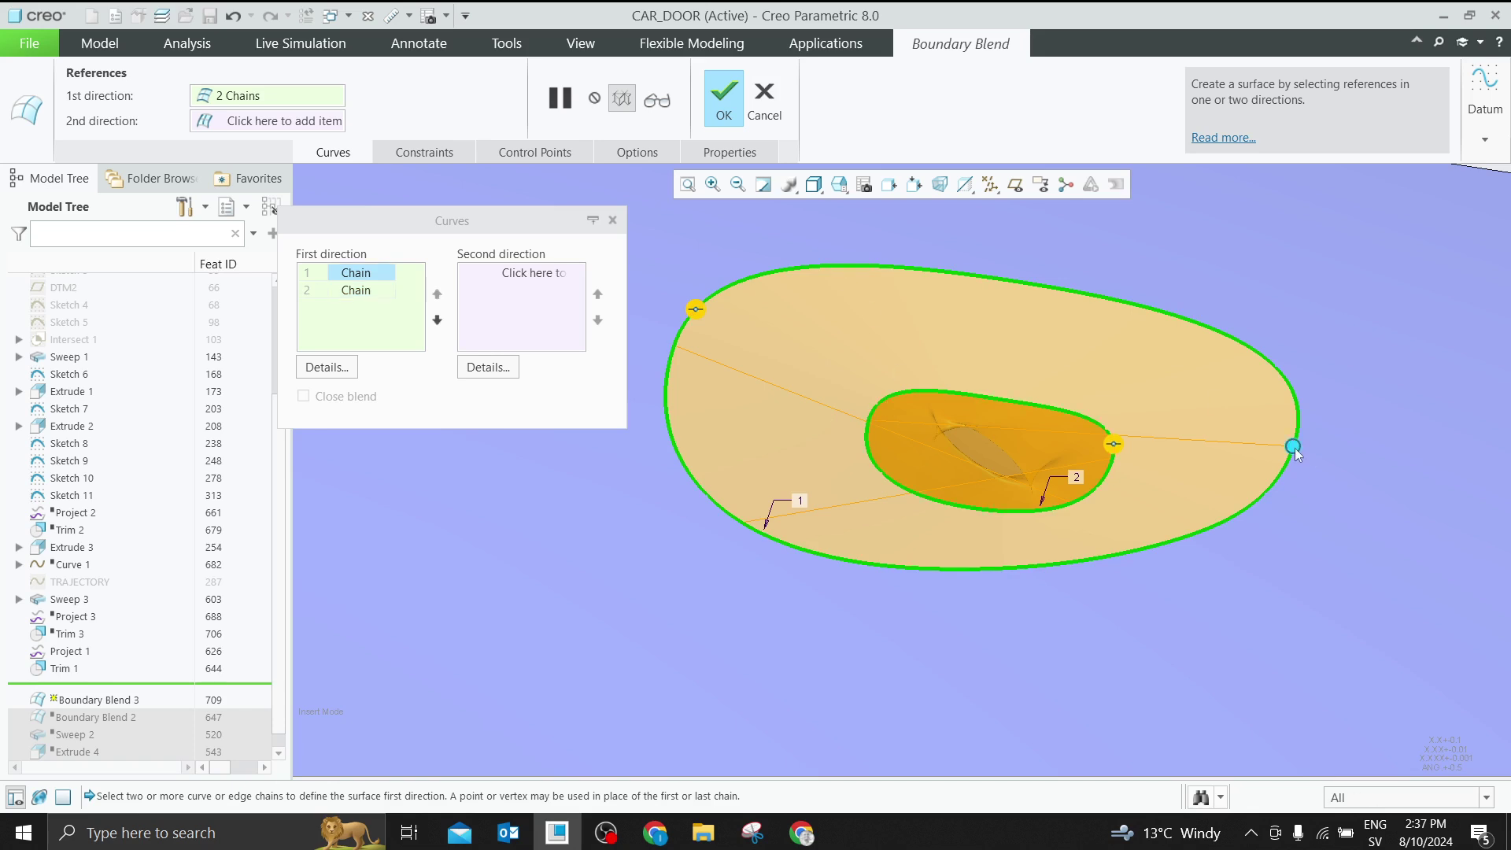
{"action": "left_click", "coordinate": [865, 424]}
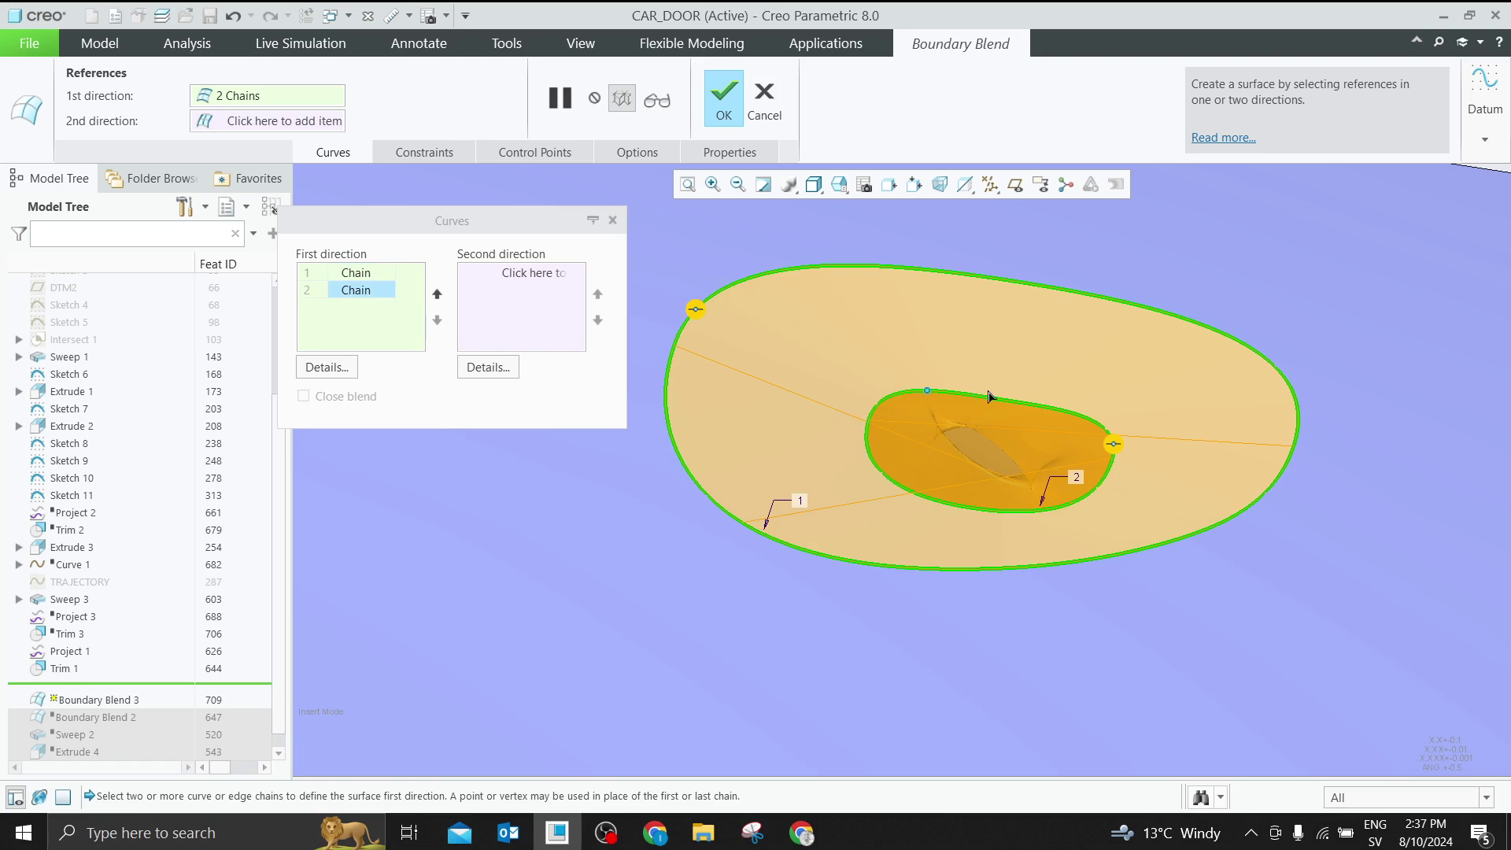
{"action": "left_click", "coordinate": [1115, 453]}
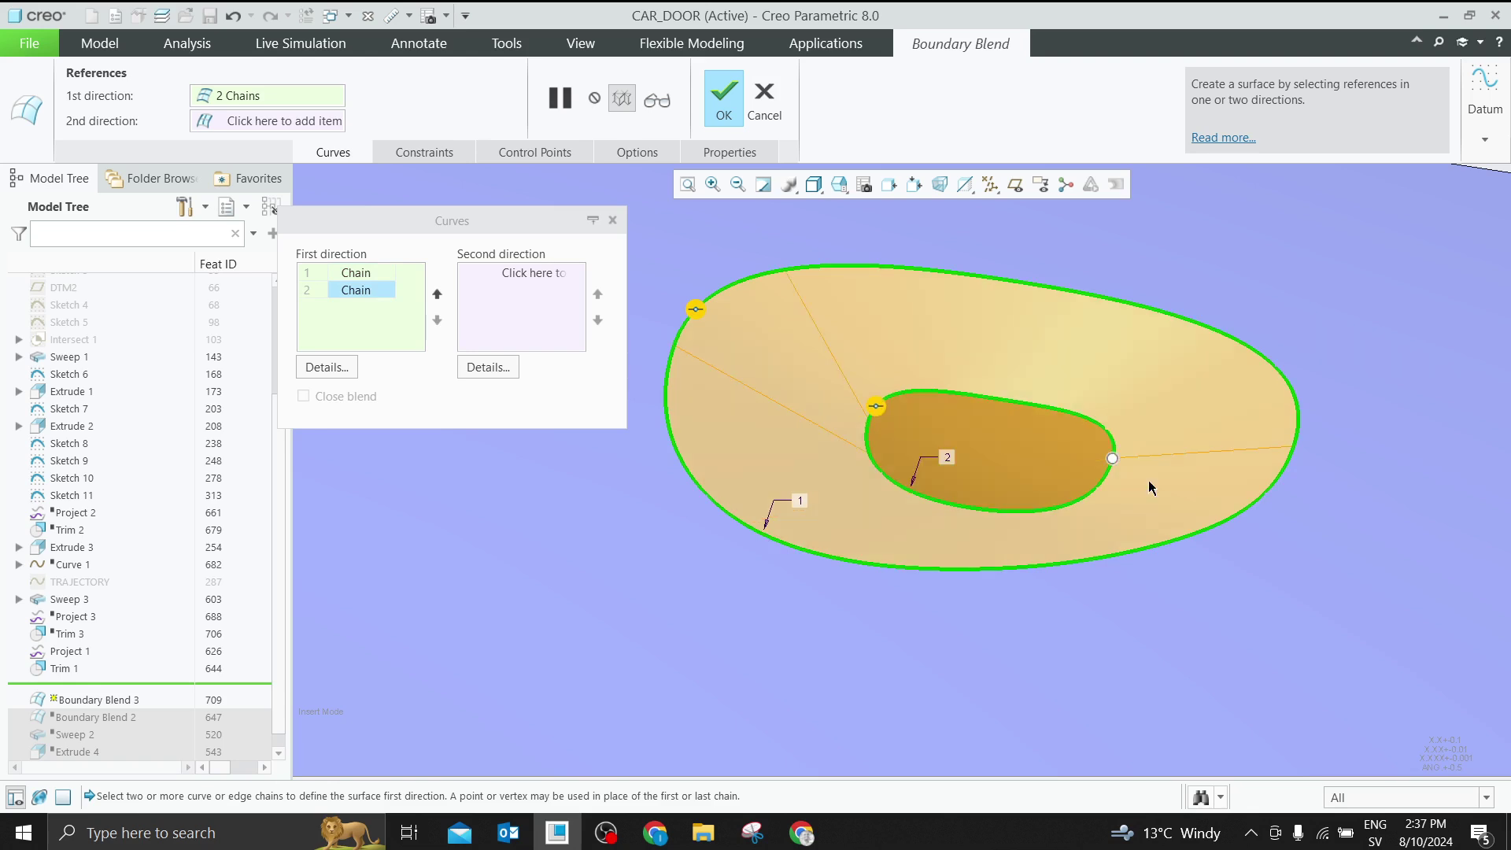
{"action": "middle_click_drag", "start_coordinate": [1151, 488], "coordinate": [1083, 481]}
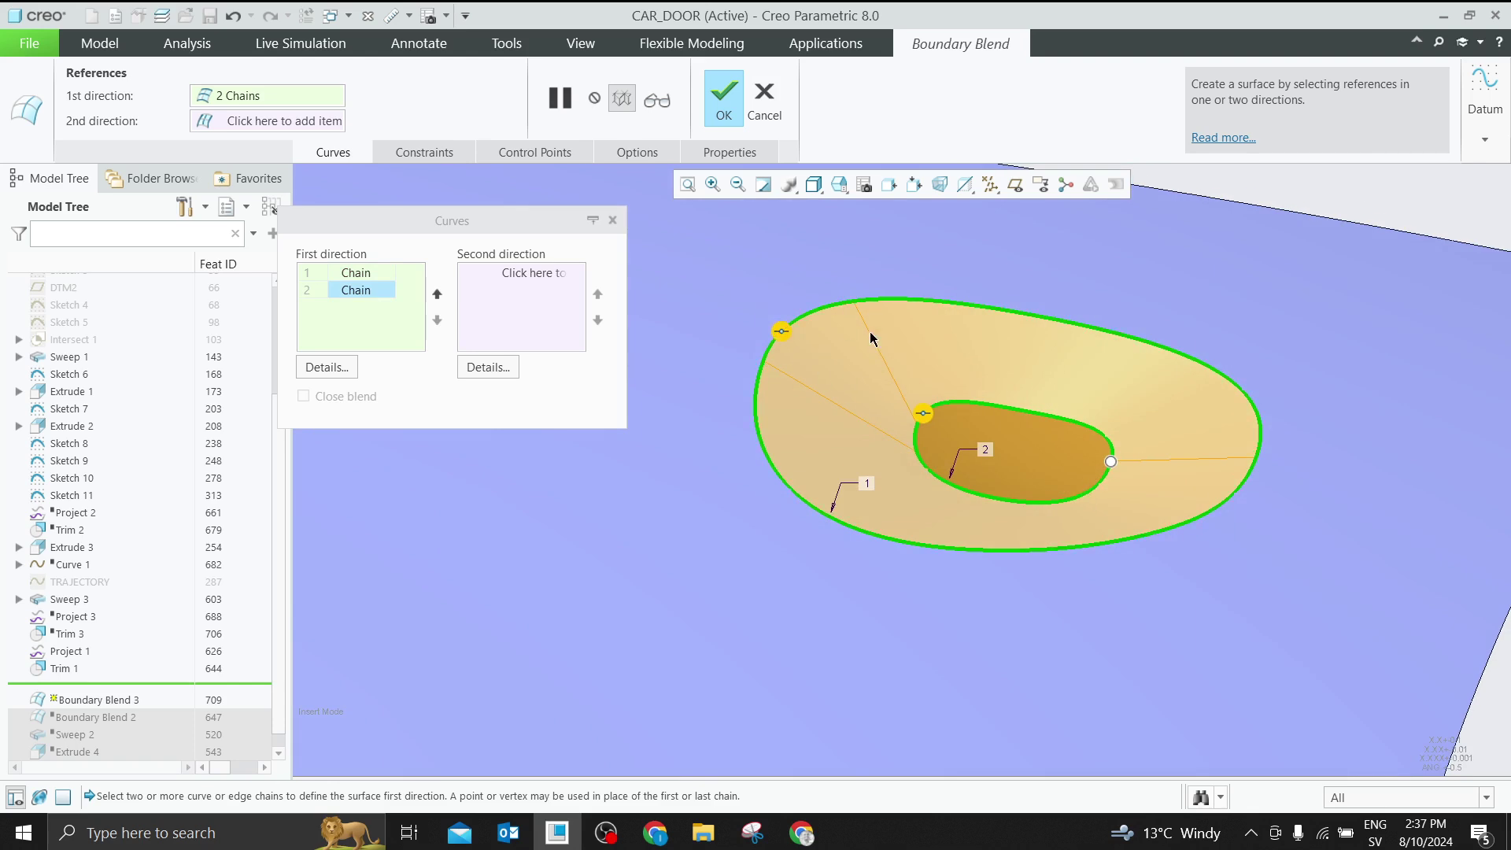
{"action": "scroll", "coordinate": [875, 386], "scroll_direction": "up", "scroll_amount": 2}
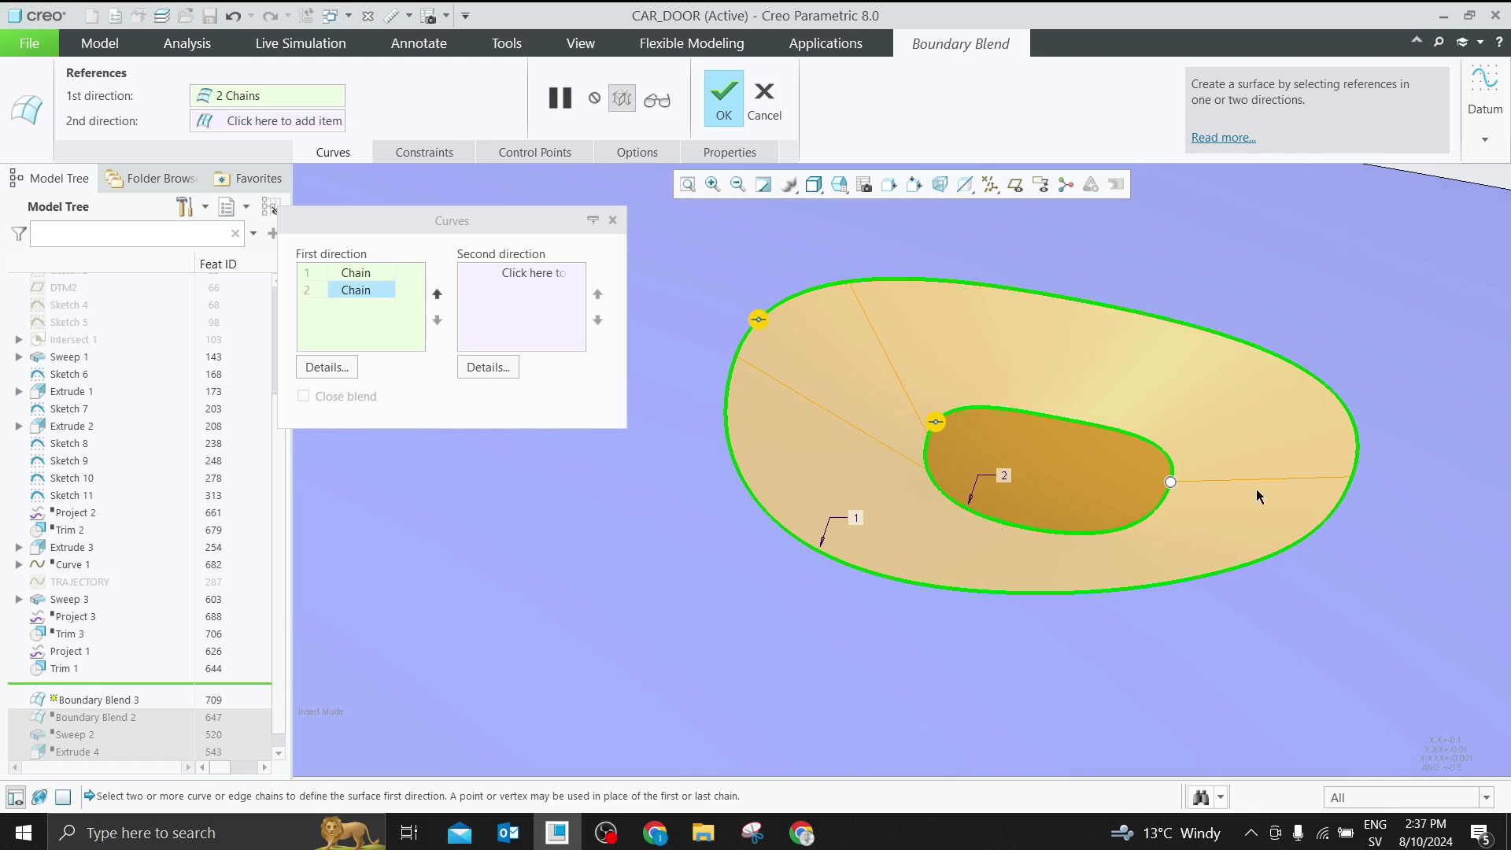
Set the boundary condition of both the outer and inner chains to Curvature
{"action": "right_click", "coordinate": [758, 324]}
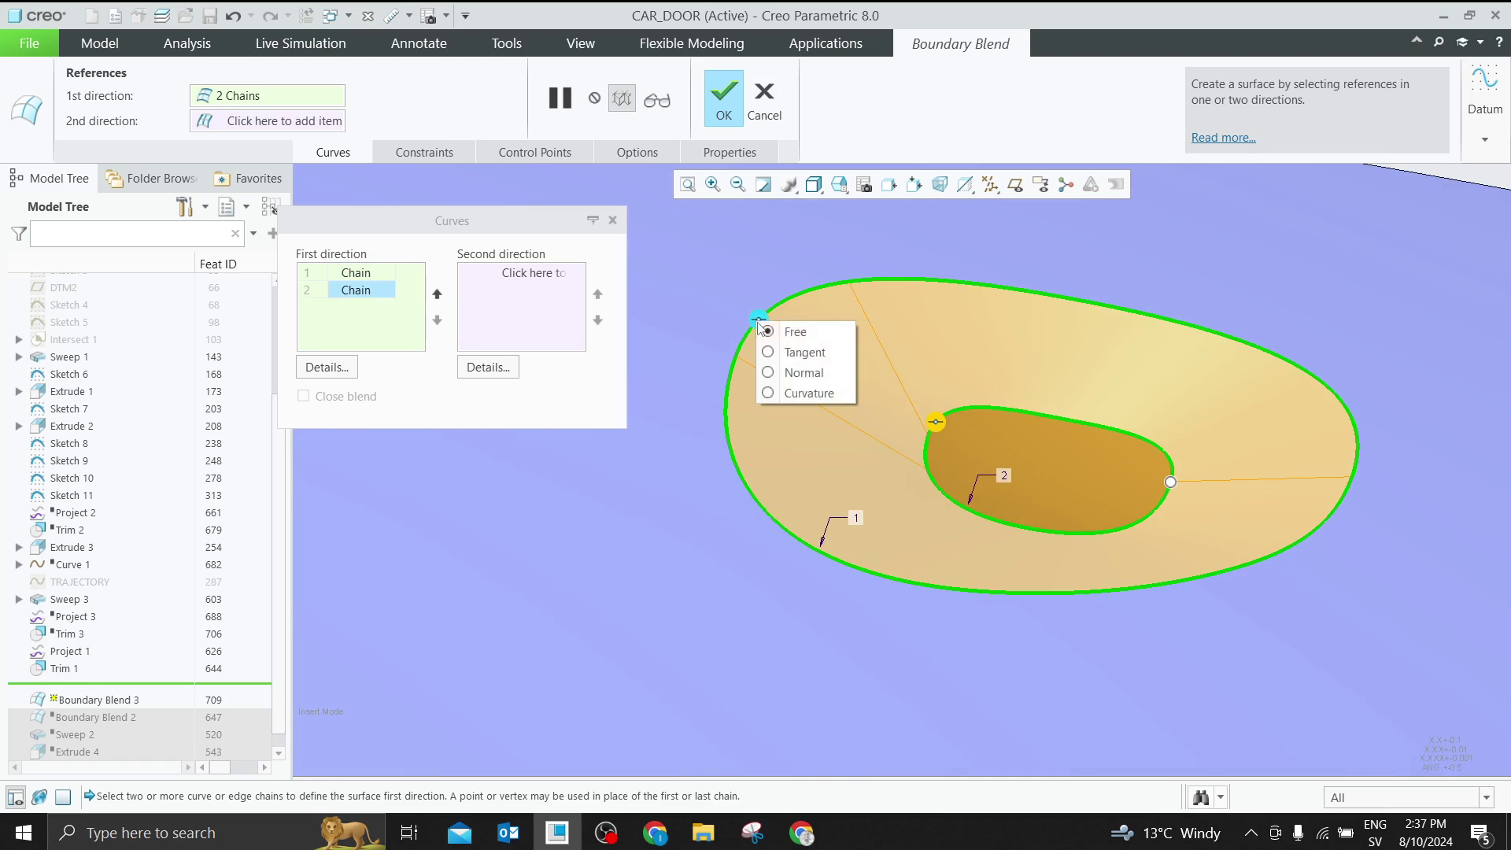
{"action": "left_click", "coordinate": [804, 391]}
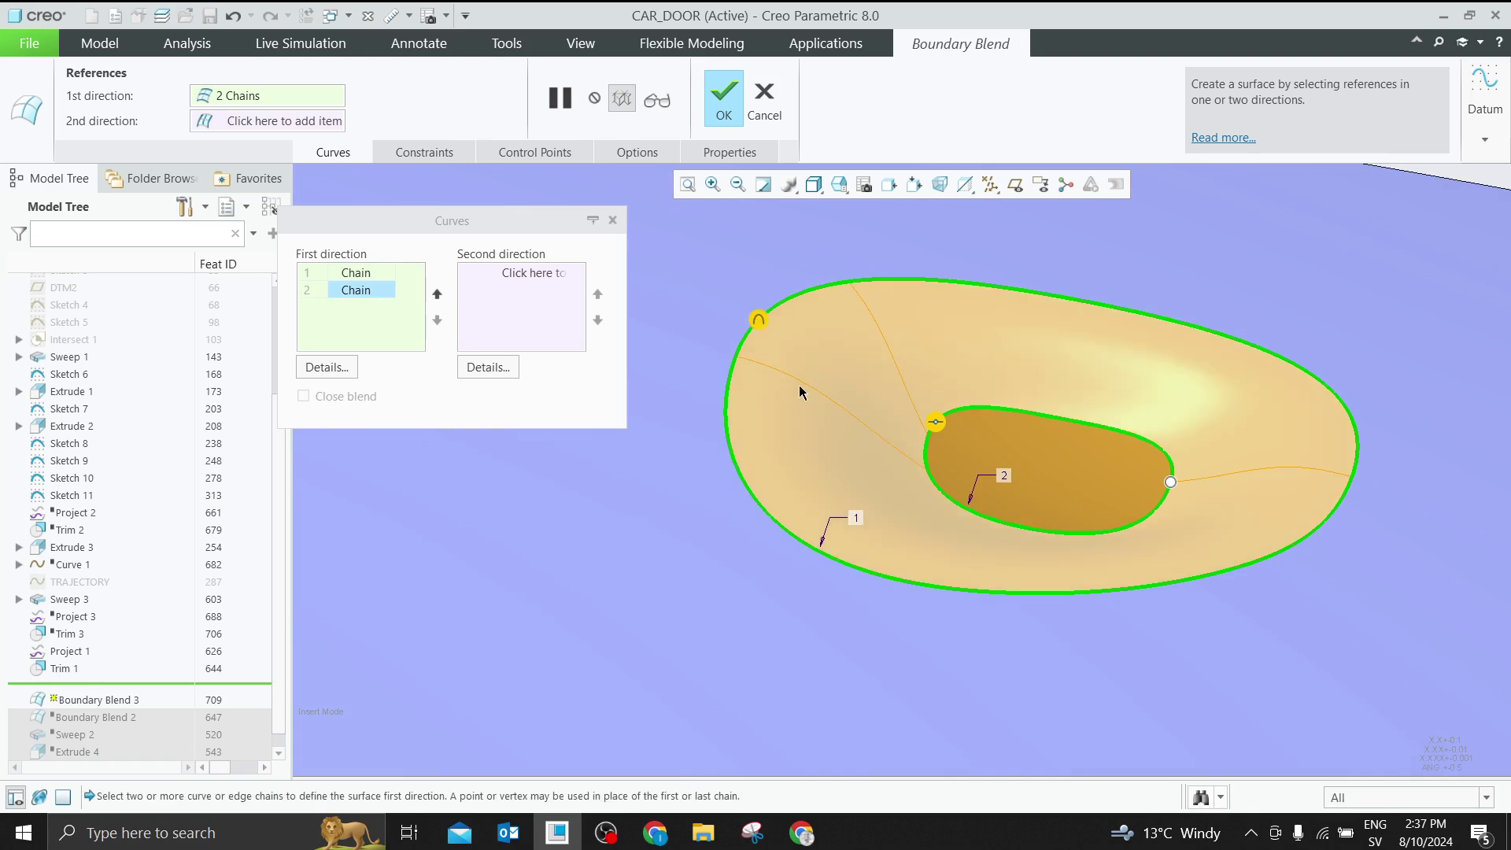
{"action": "right_click", "coordinate": [934, 425]}
{"action": "left_click", "coordinate": [975, 495]}
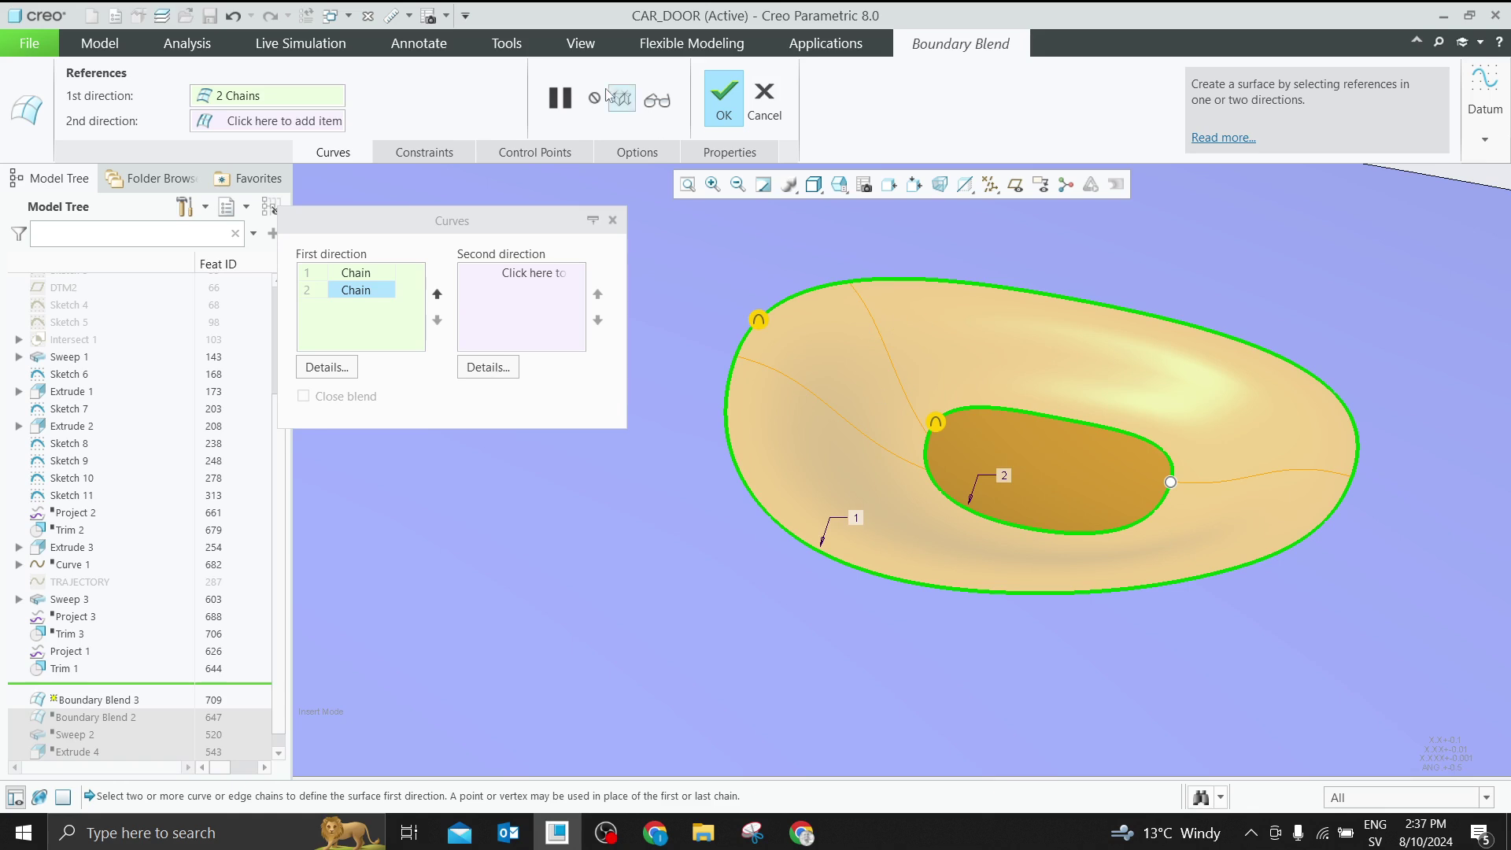
Preview the boundary blend with its curvature-continuous edges, then resume its definition and review the boundary constraints
{"action": "left_click", "coordinate": [654, 100]}
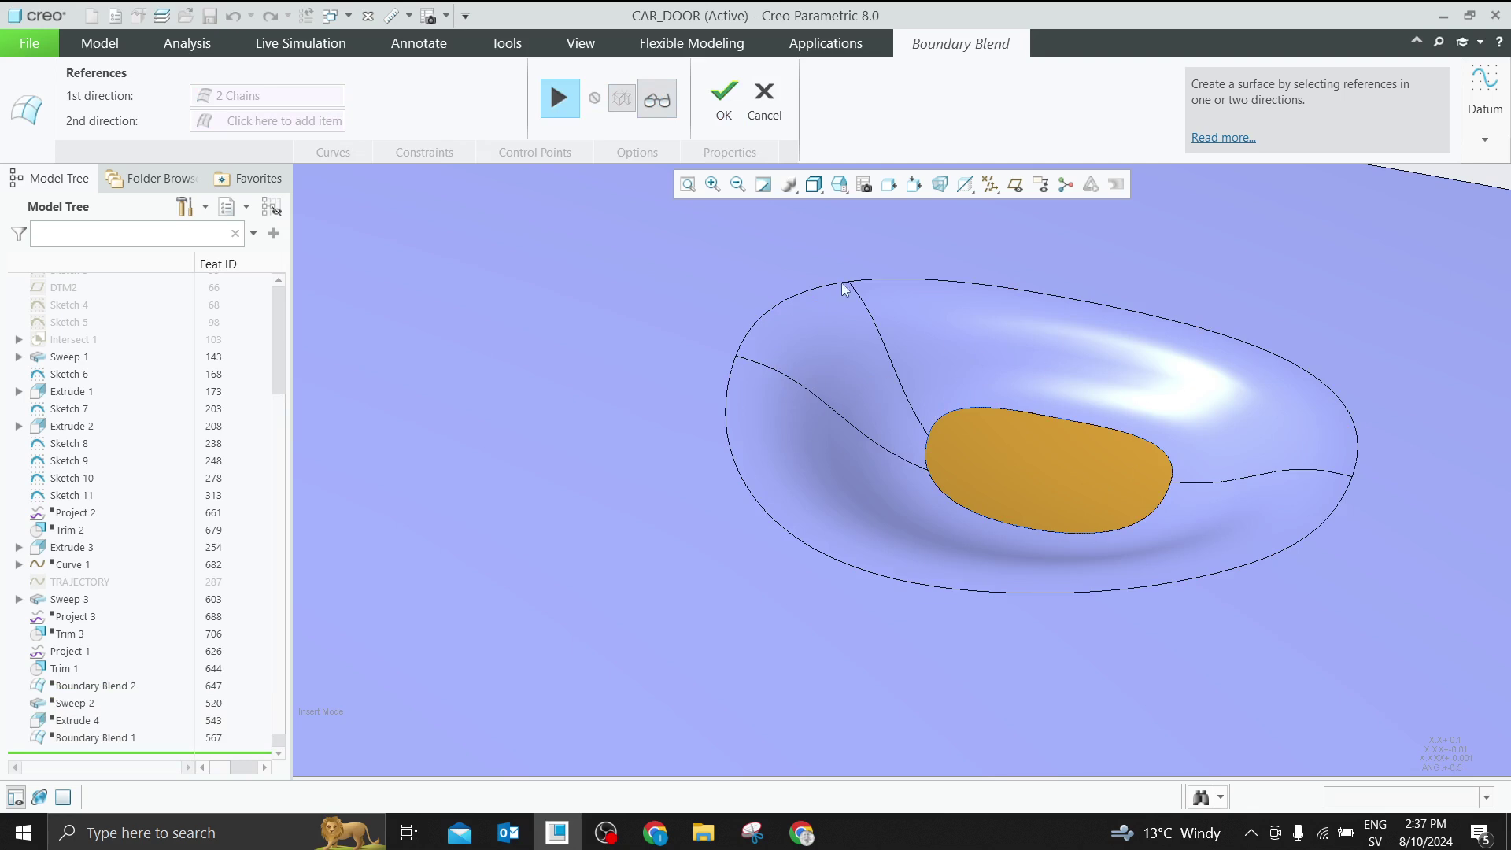
{"action": "left_click", "coordinate": [559, 96]}
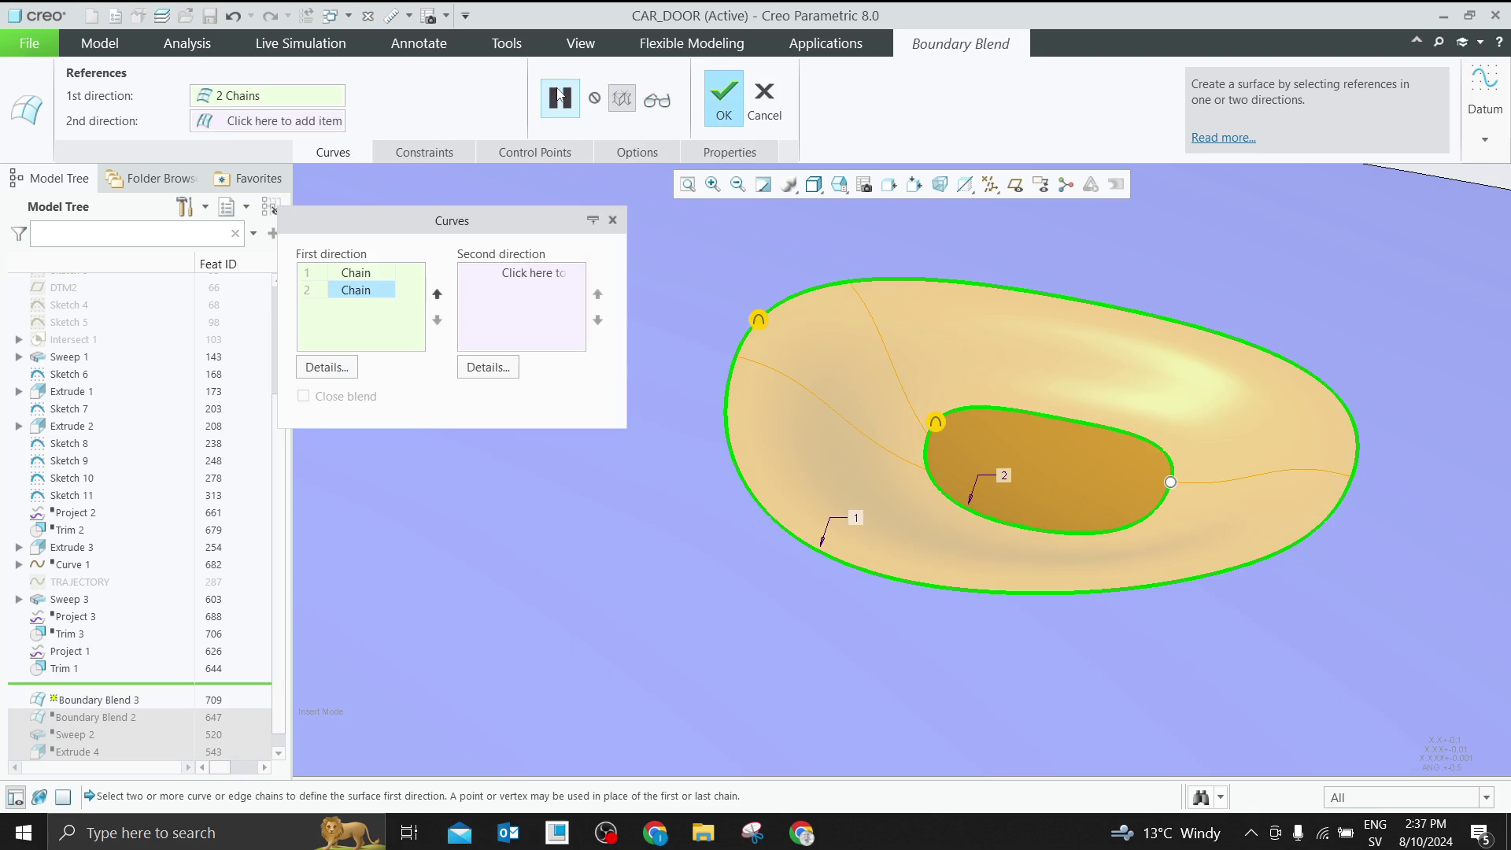
{"action": "left_click", "coordinate": [430, 152]}
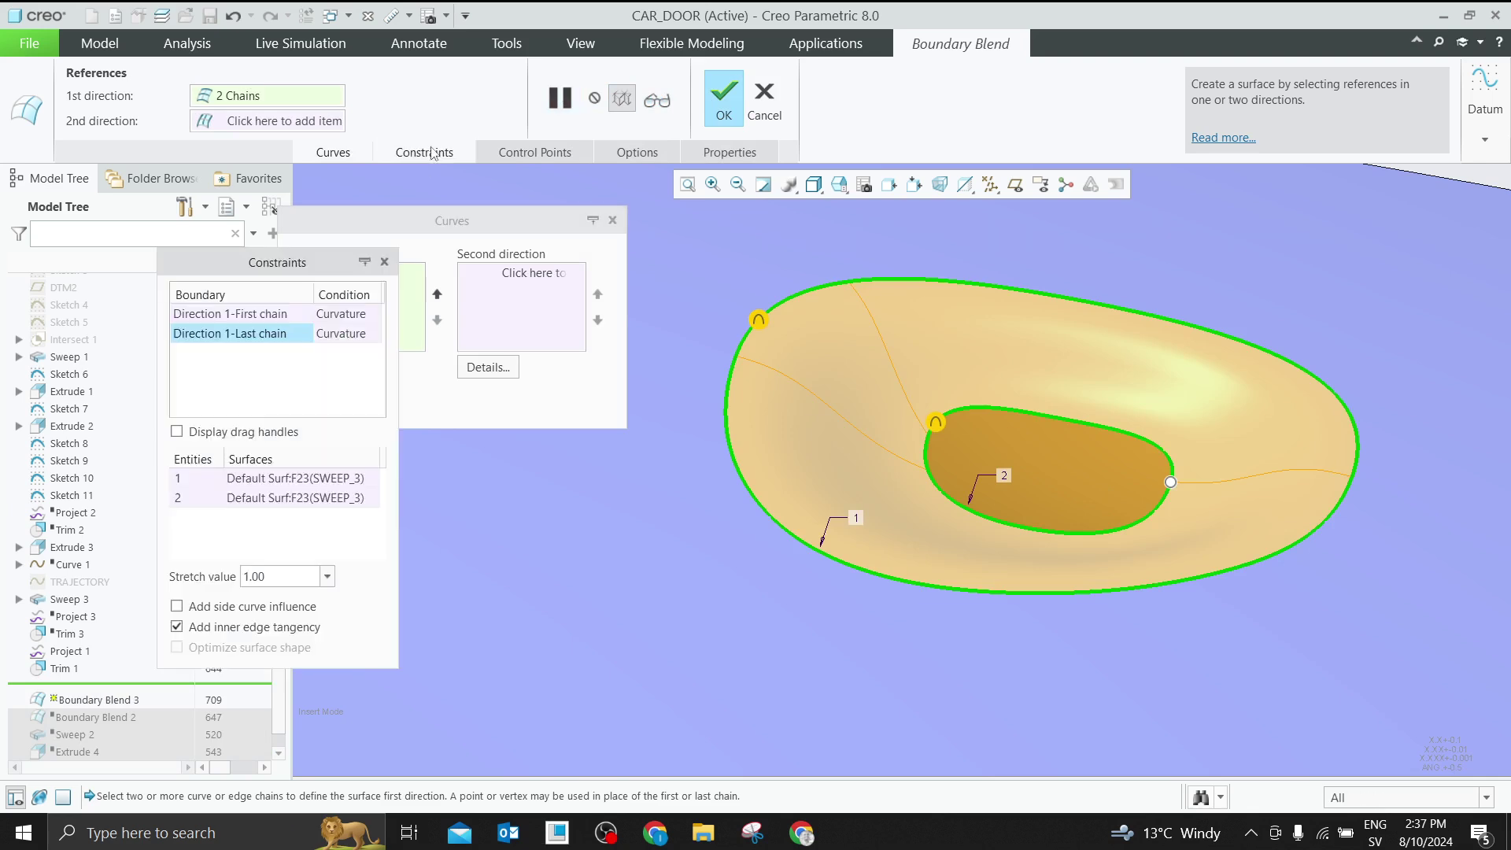
Open the first-direction control point settings and activate point selection for both chains
{"action": "left_click", "coordinate": [529, 154]}
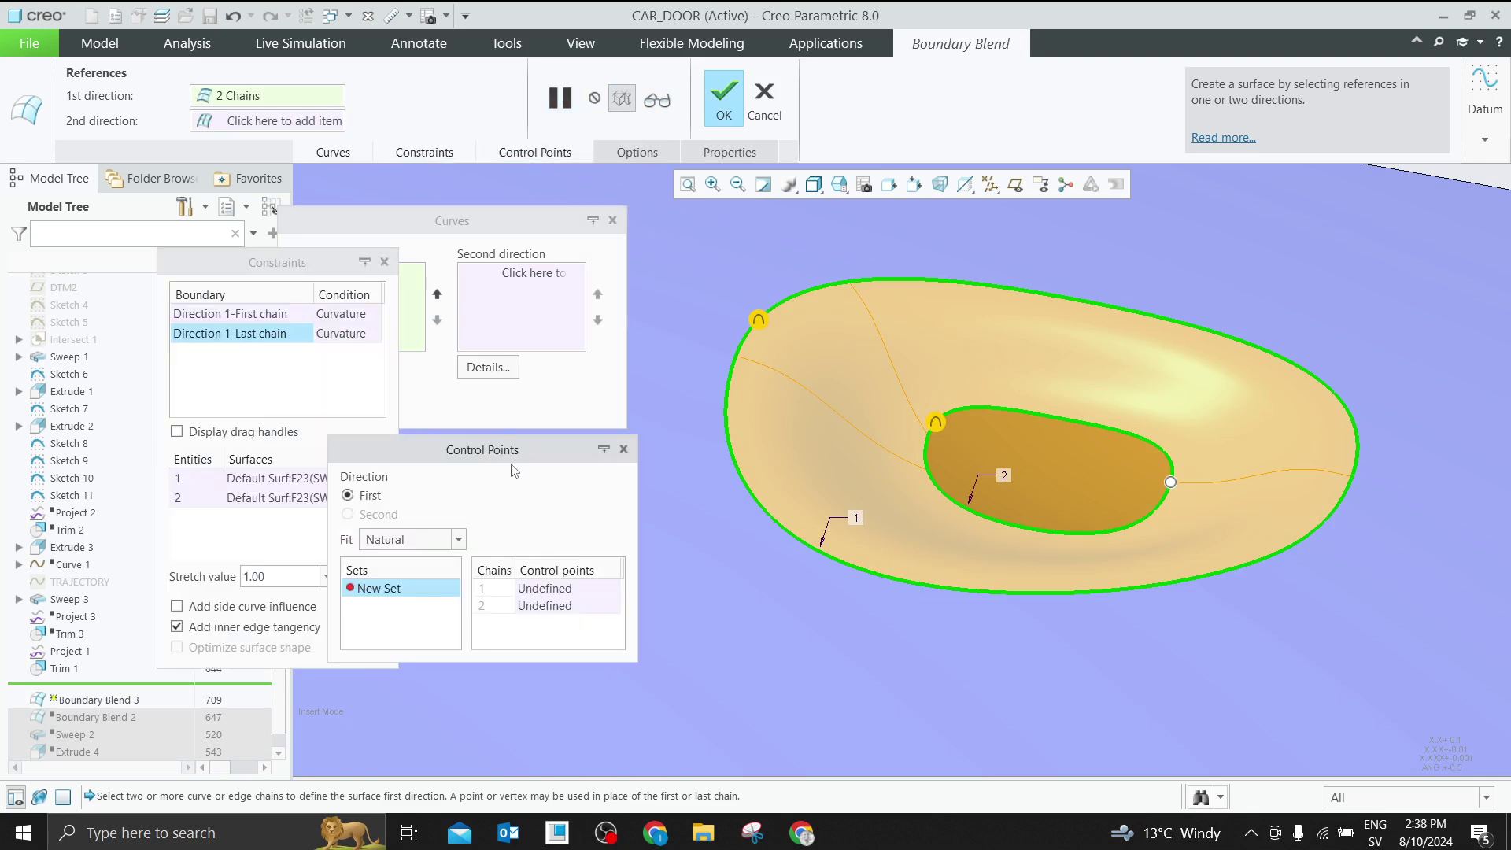
{"action": "left_click_drag", "start_coordinate": [499, 441], "coordinate": [549, 174]}
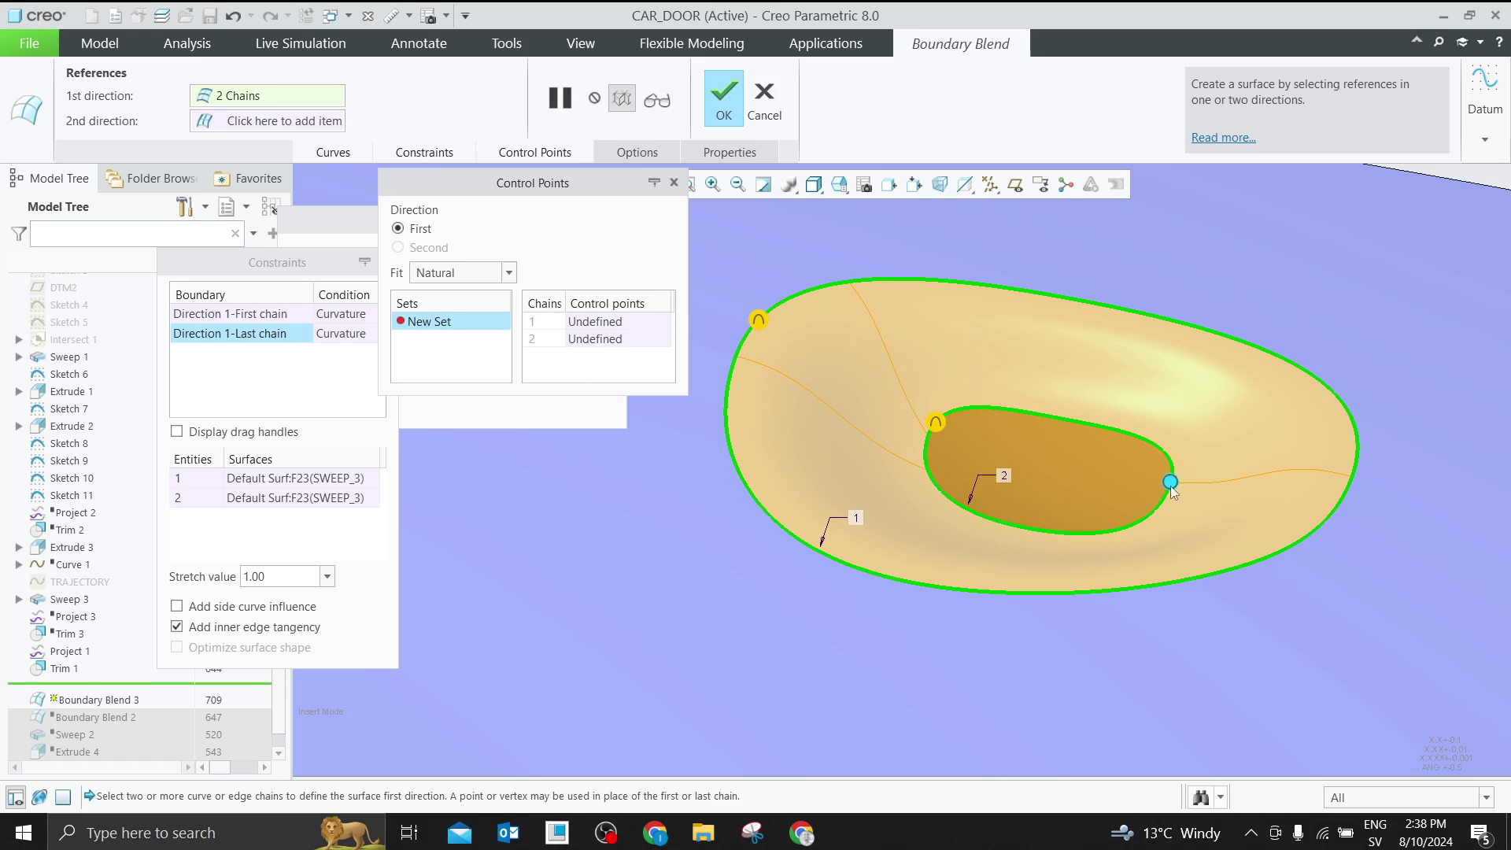
{"action": "left_click", "coordinate": [620, 344]}
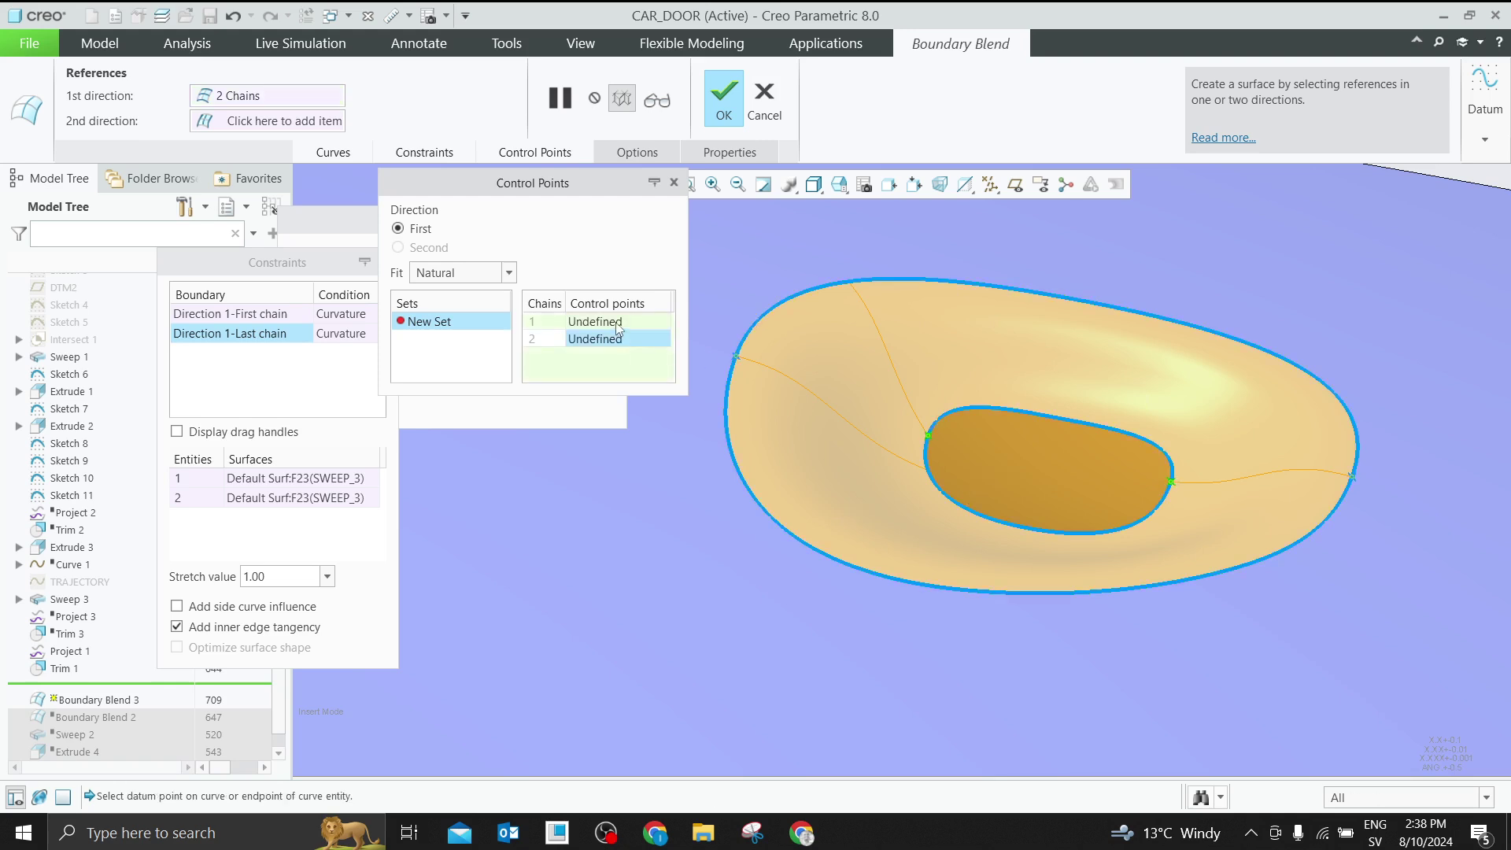
{"action": "left_click", "coordinate": [614, 321]}
{"action": "left_click", "coordinate": [611, 340]}
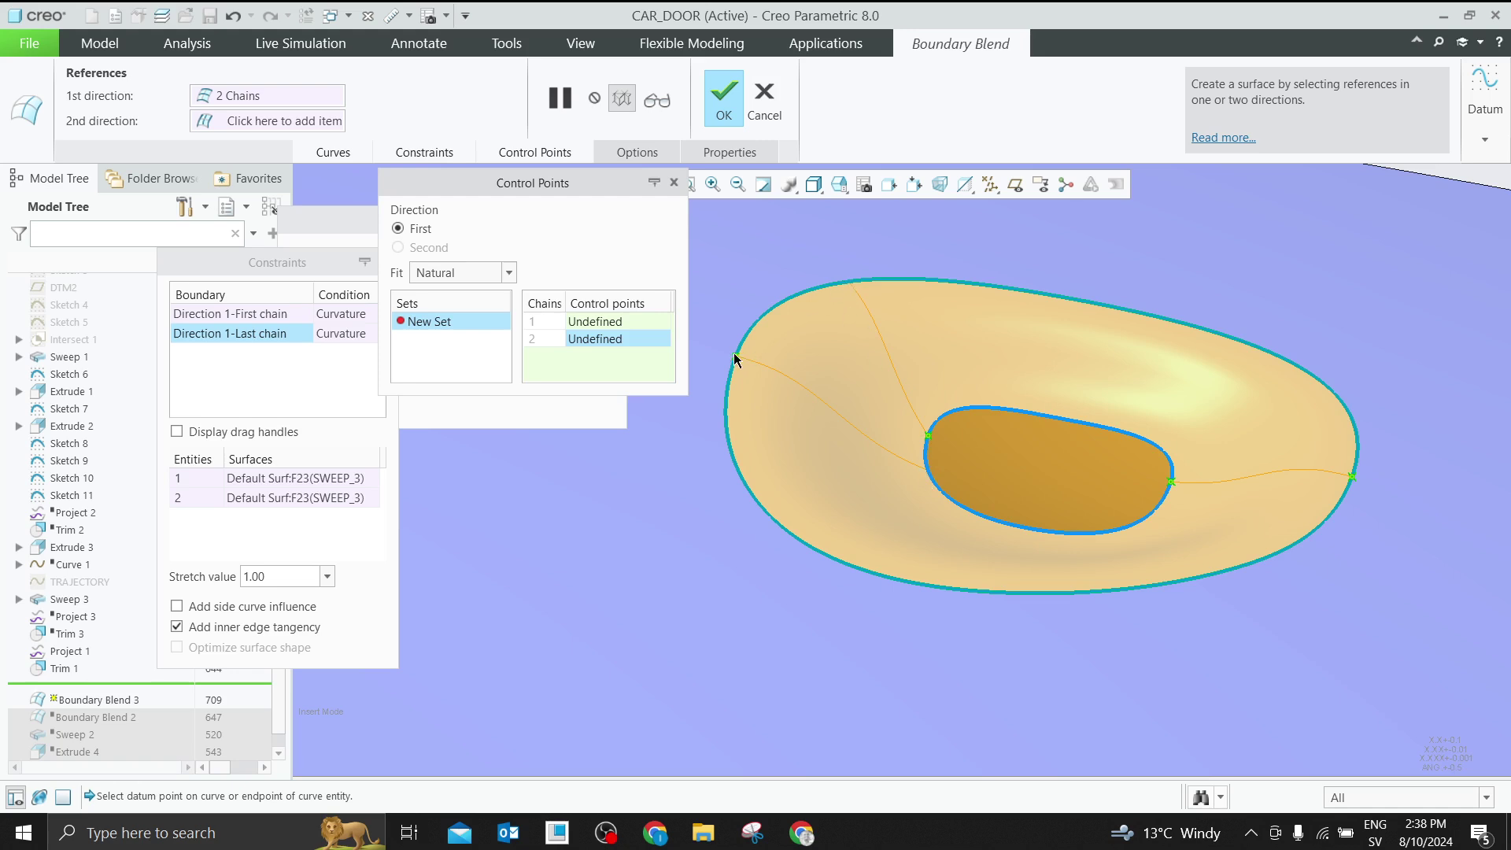
Compare the Natural and Piece to piece control point fits on the blend preview
{"action": "left_click", "coordinate": [509, 272]}
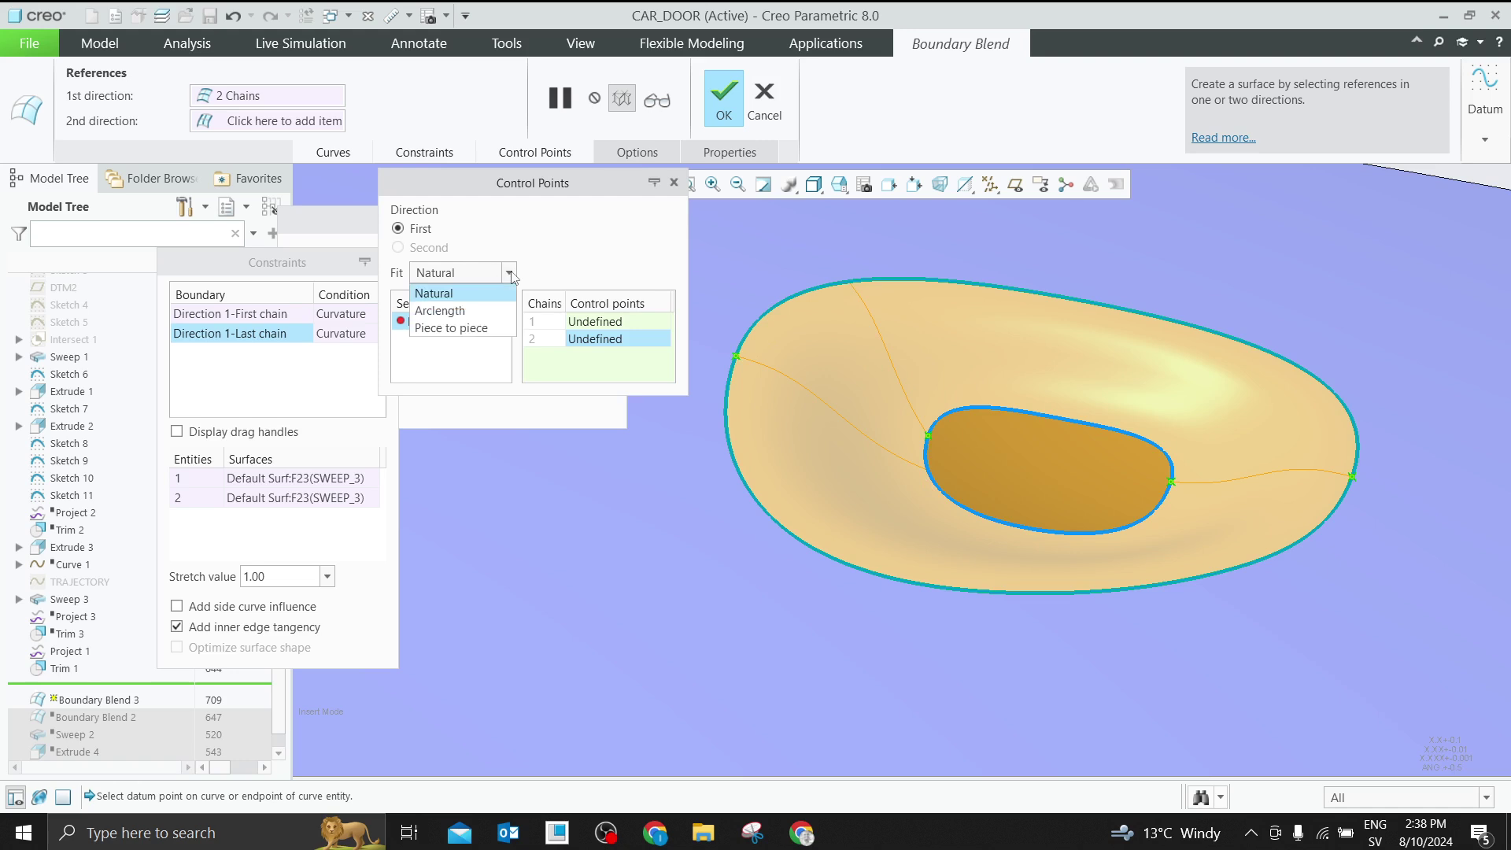
{"action": "left_click", "coordinate": [478, 327]}
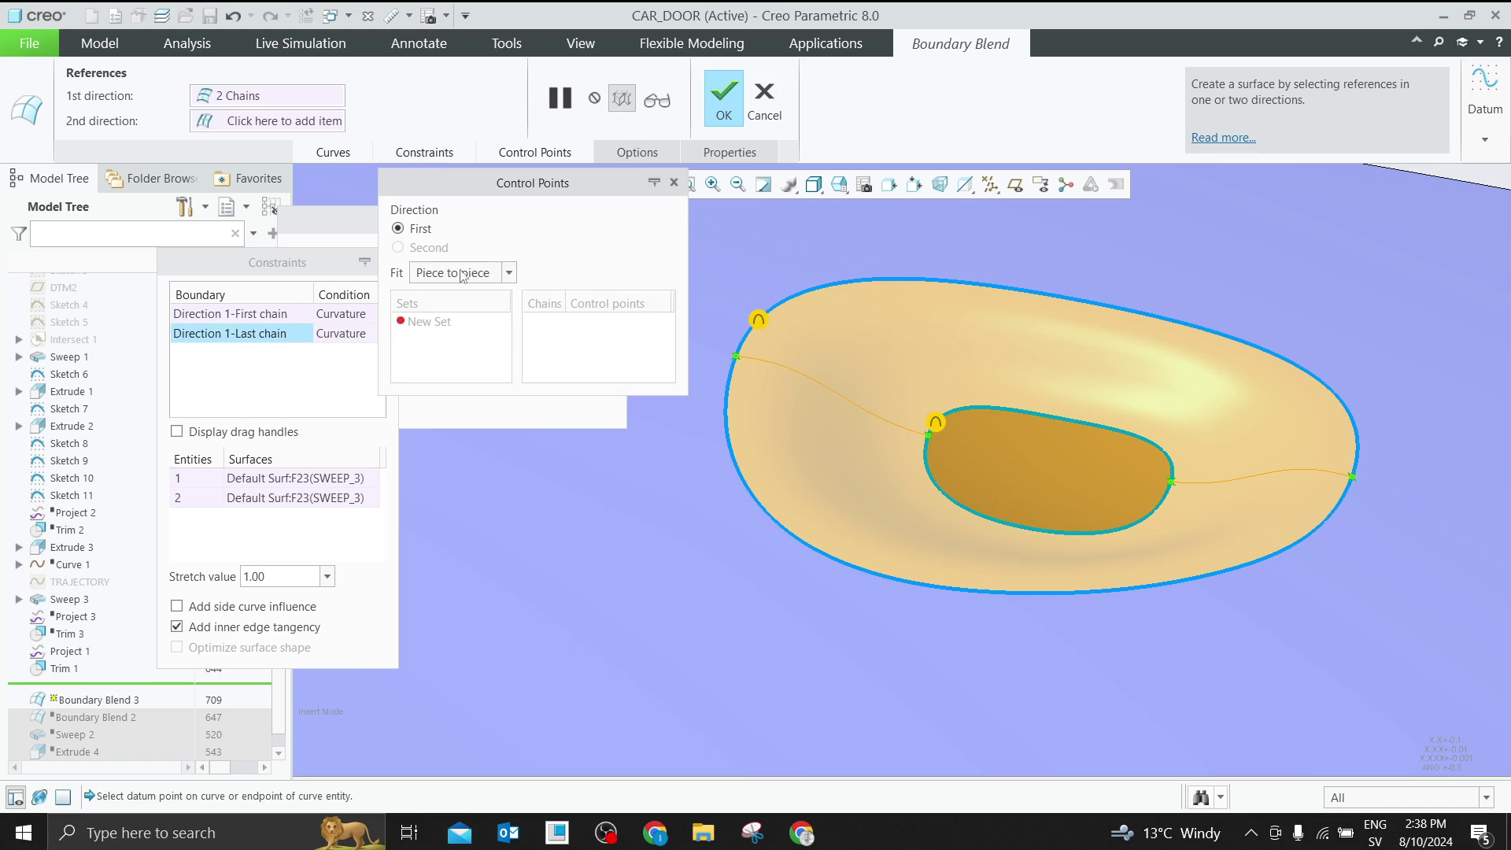
{"action": "left_click", "coordinate": [509, 272]}
{"action": "left_click", "coordinate": [453, 297]}
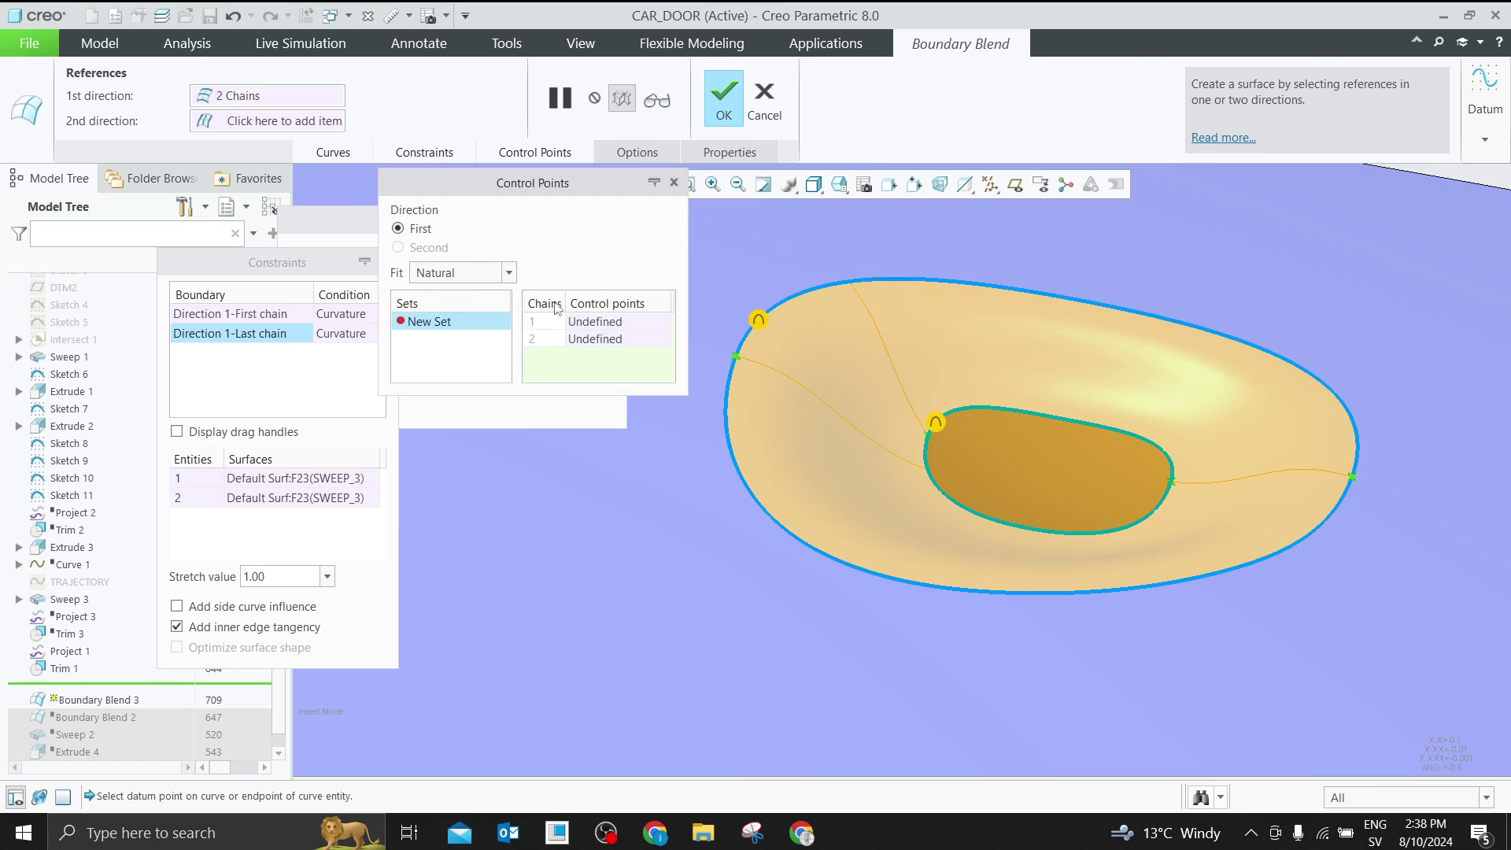
{"action": "left_click", "coordinate": [509, 272]}
{"action": "left_click", "coordinate": [475, 328]}
{"action": "left_click", "coordinate": [509, 272]}
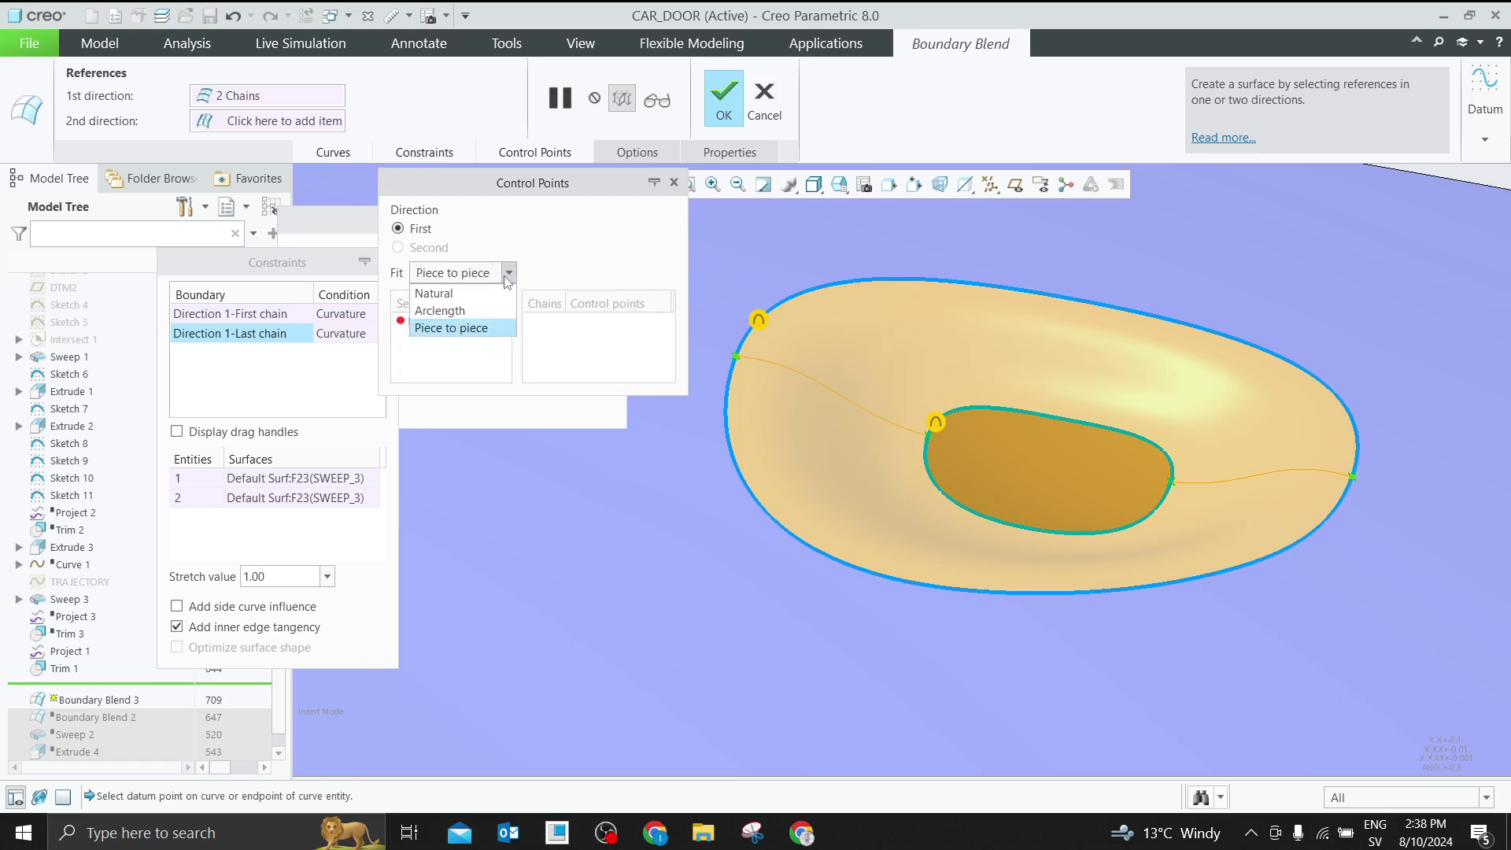
{"action": "left_click", "coordinate": [472, 292]}
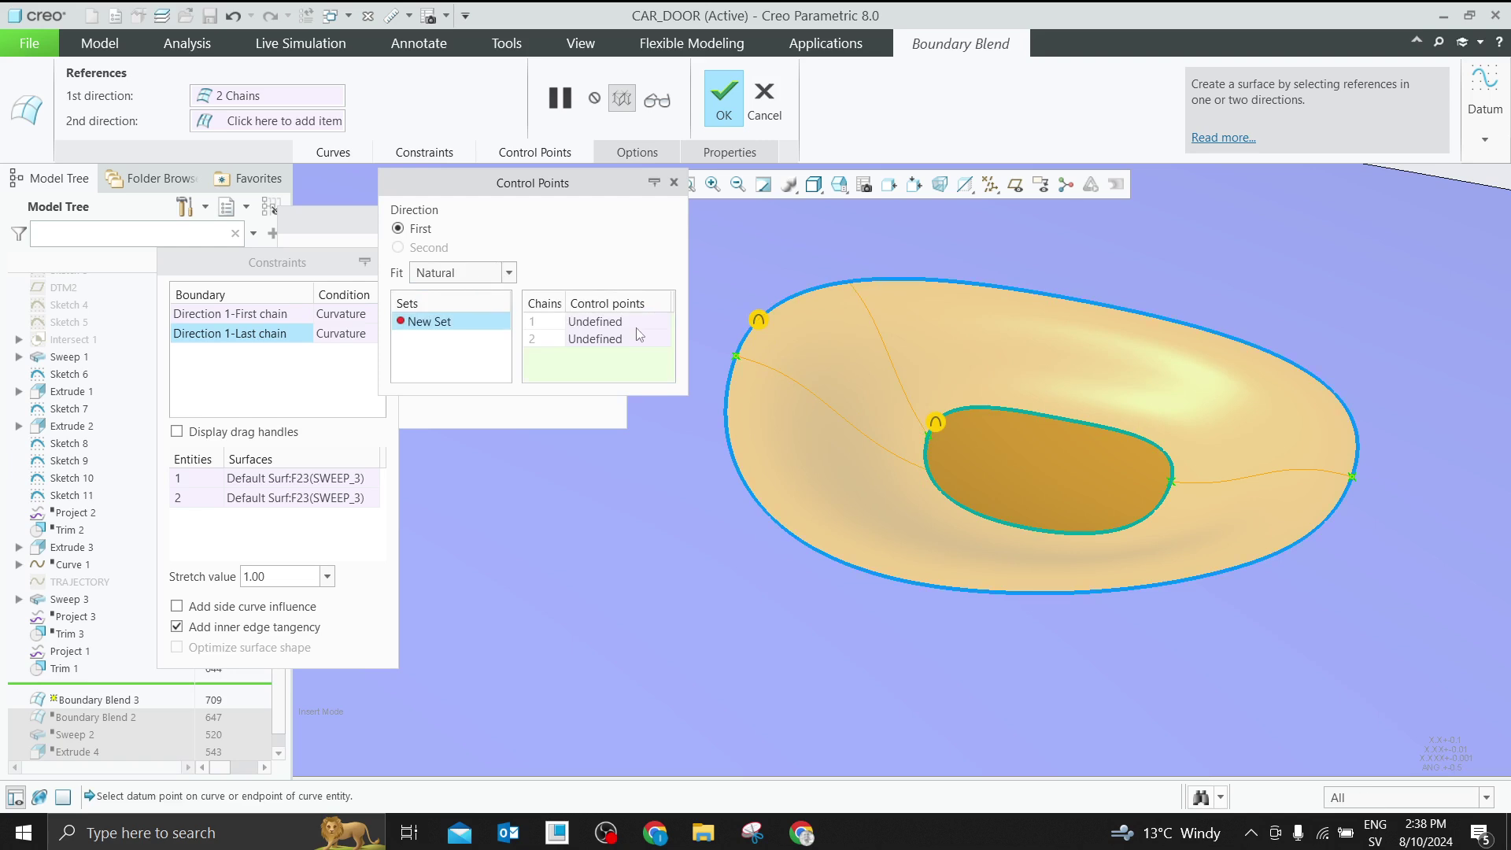
{"action": "left_click", "coordinate": [636, 328]}
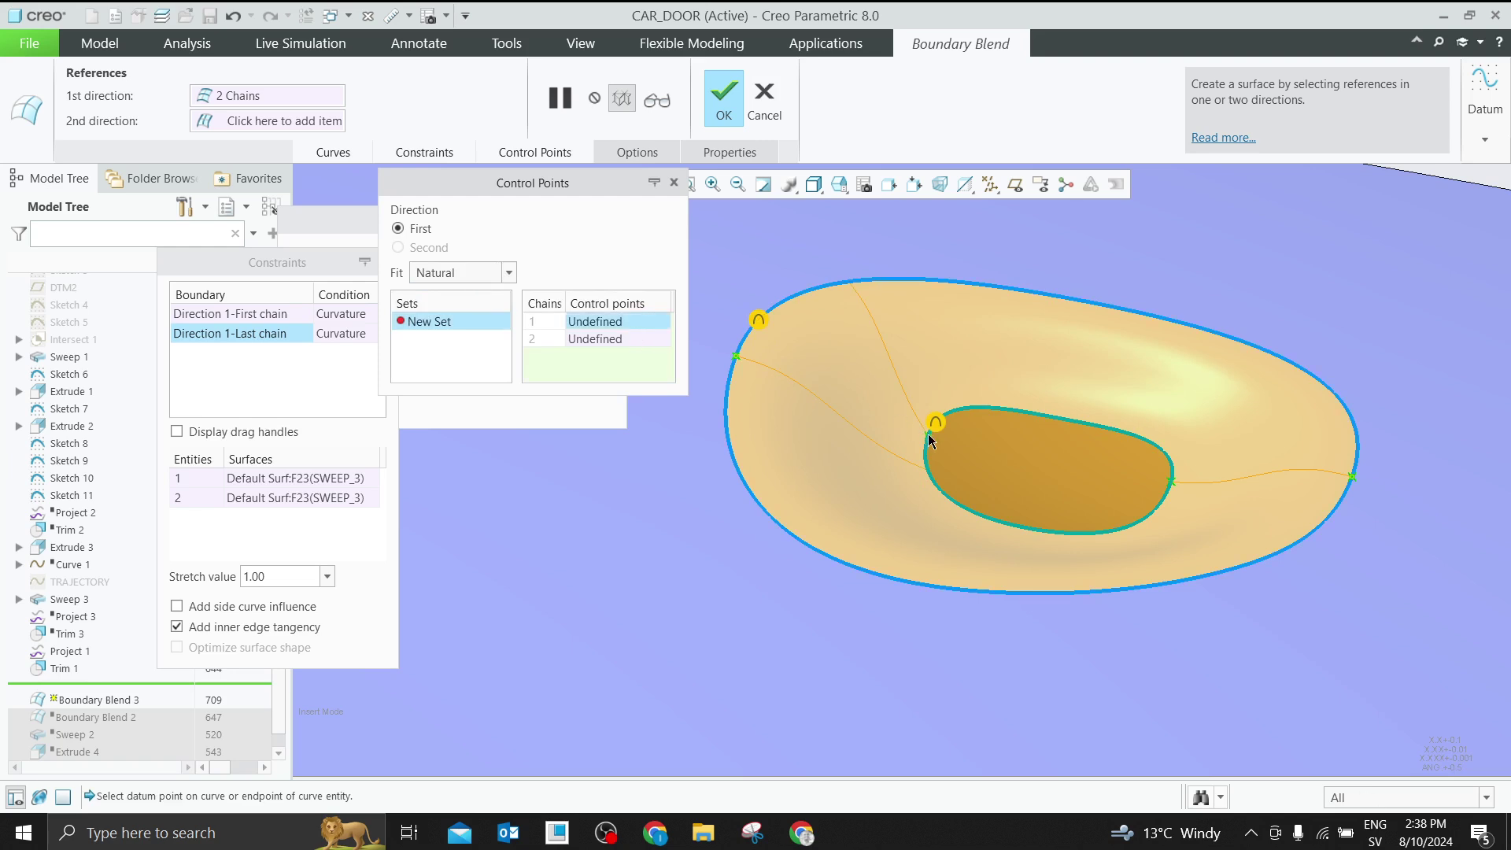
Set the first-direction control point fit to Piece to piece and close the control point settings
{"action": "left_click", "coordinate": [509, 276]}
{"action": "left_click", "coordinate": [449, 328]}
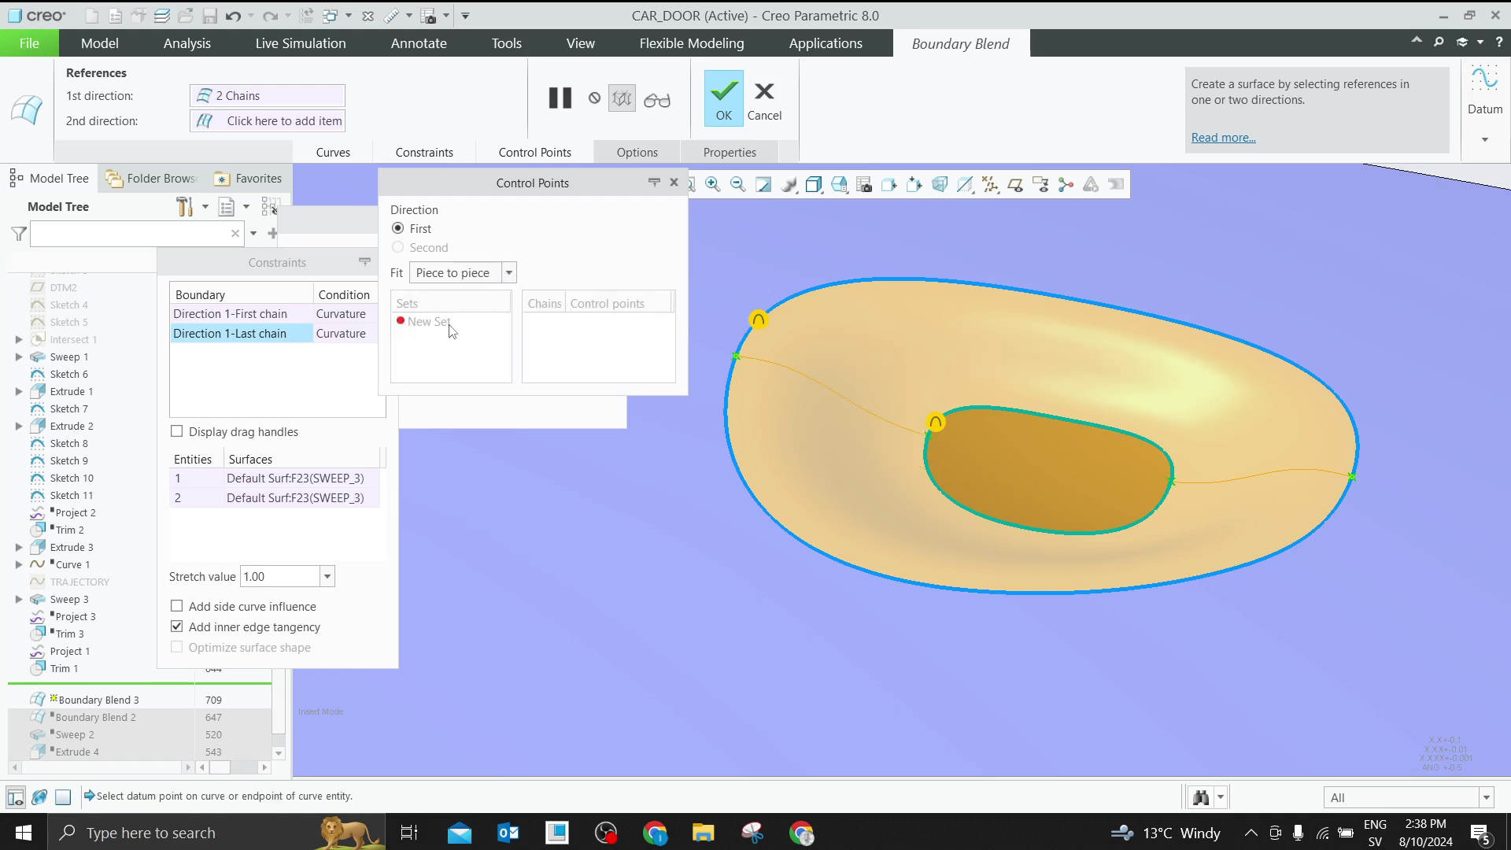
{"action": "left_click", "coordinate": [673, 183]}
Set the stretch value of the inner (last) chain's Curvature constraint to 2
{"action": "middle_click_drag", "start_coordinate": [966, 339], "coordinate": [911, 374]}
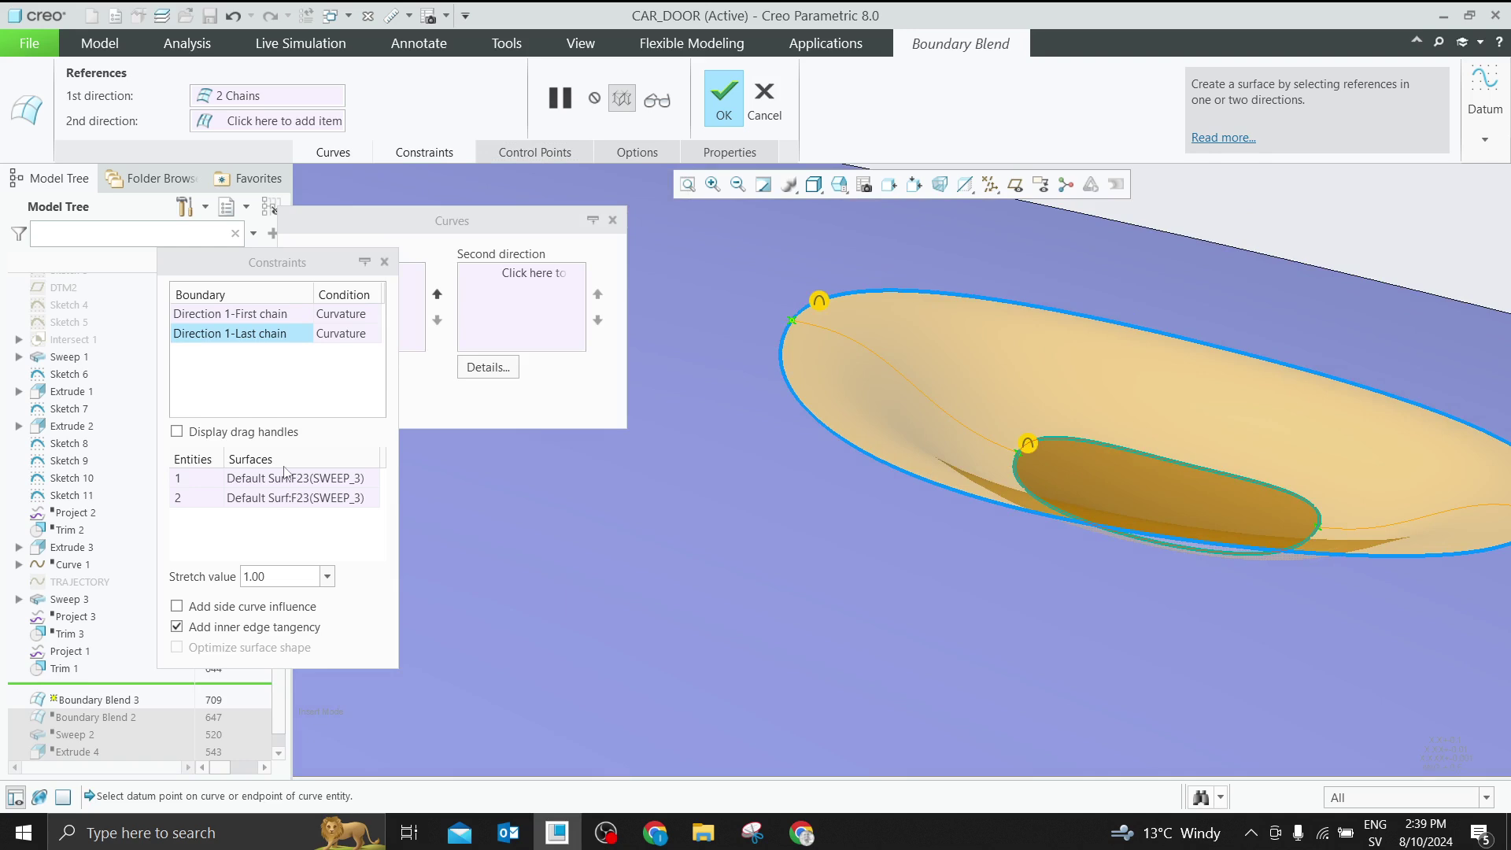
{"action": "left_click", "coordinate": [328, 334]}
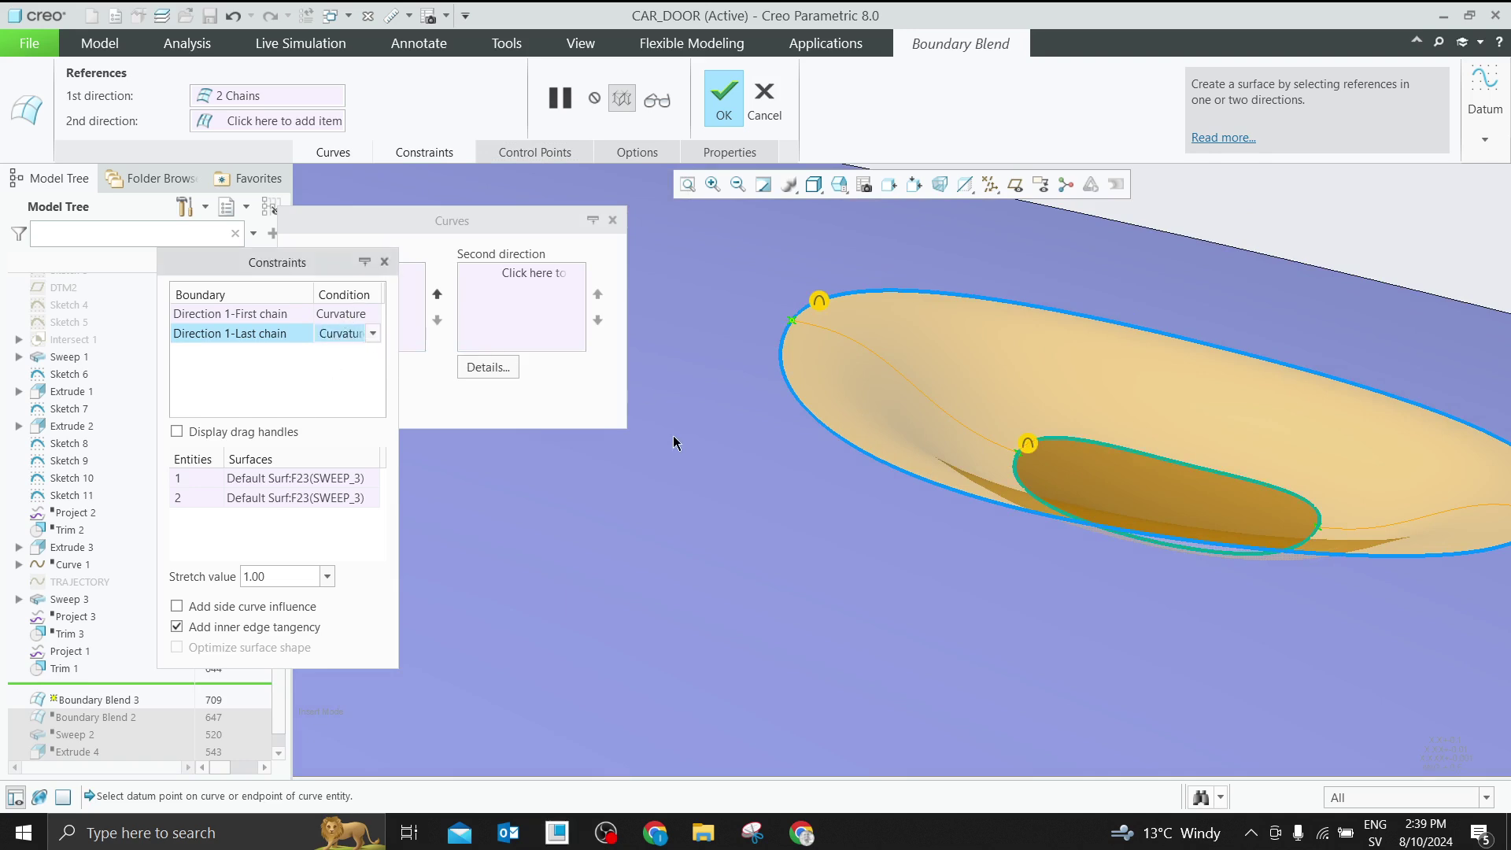
{"action": "left_click", "coordinate": [344, 314]}
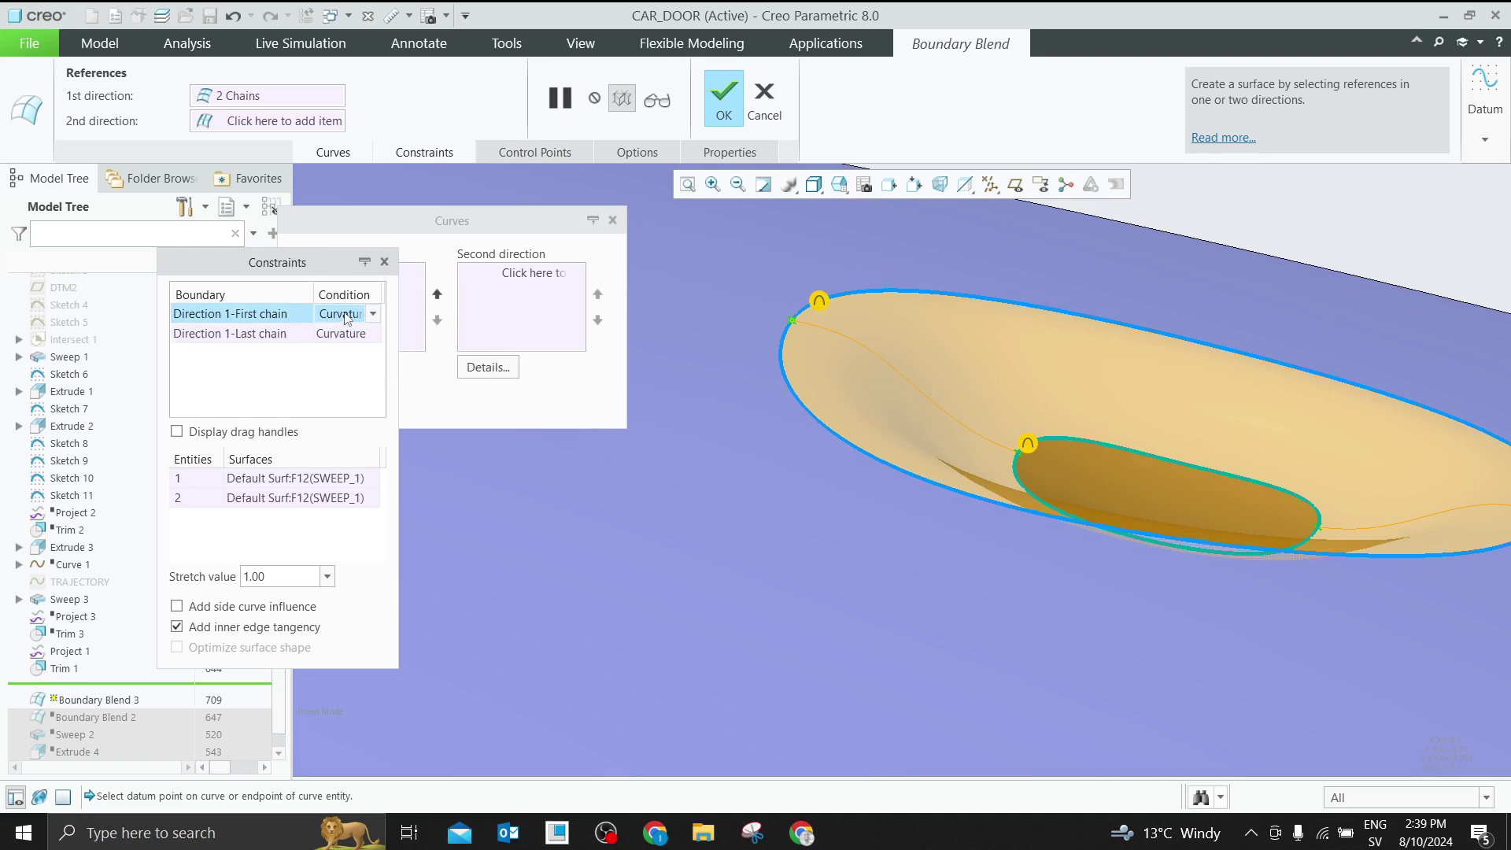
{"action": "left_click", "coordinate": [346, 335]}
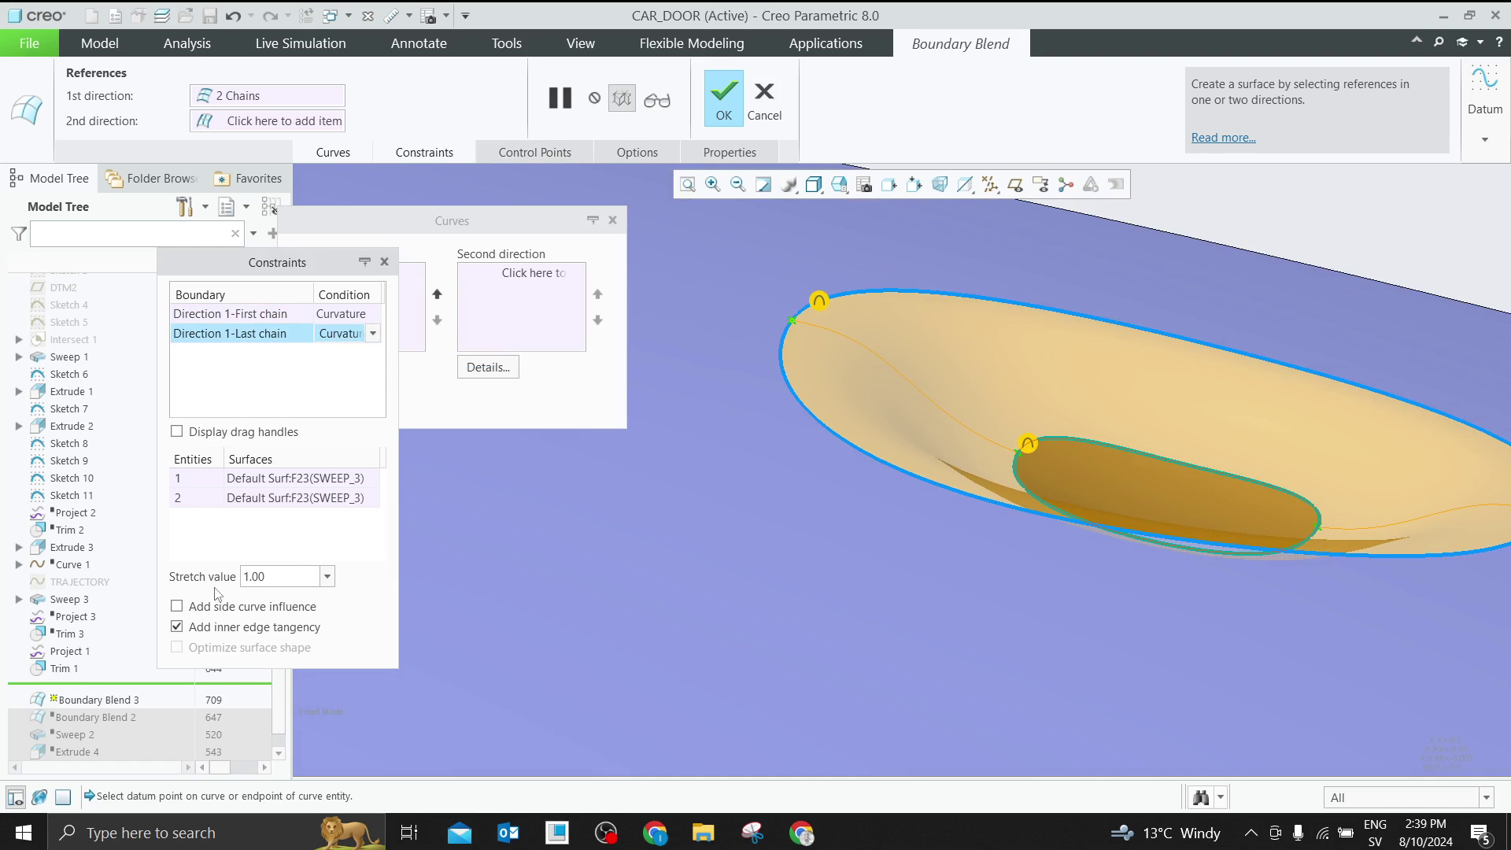
{"action": "double_click", "coordinate": [267, 576]}
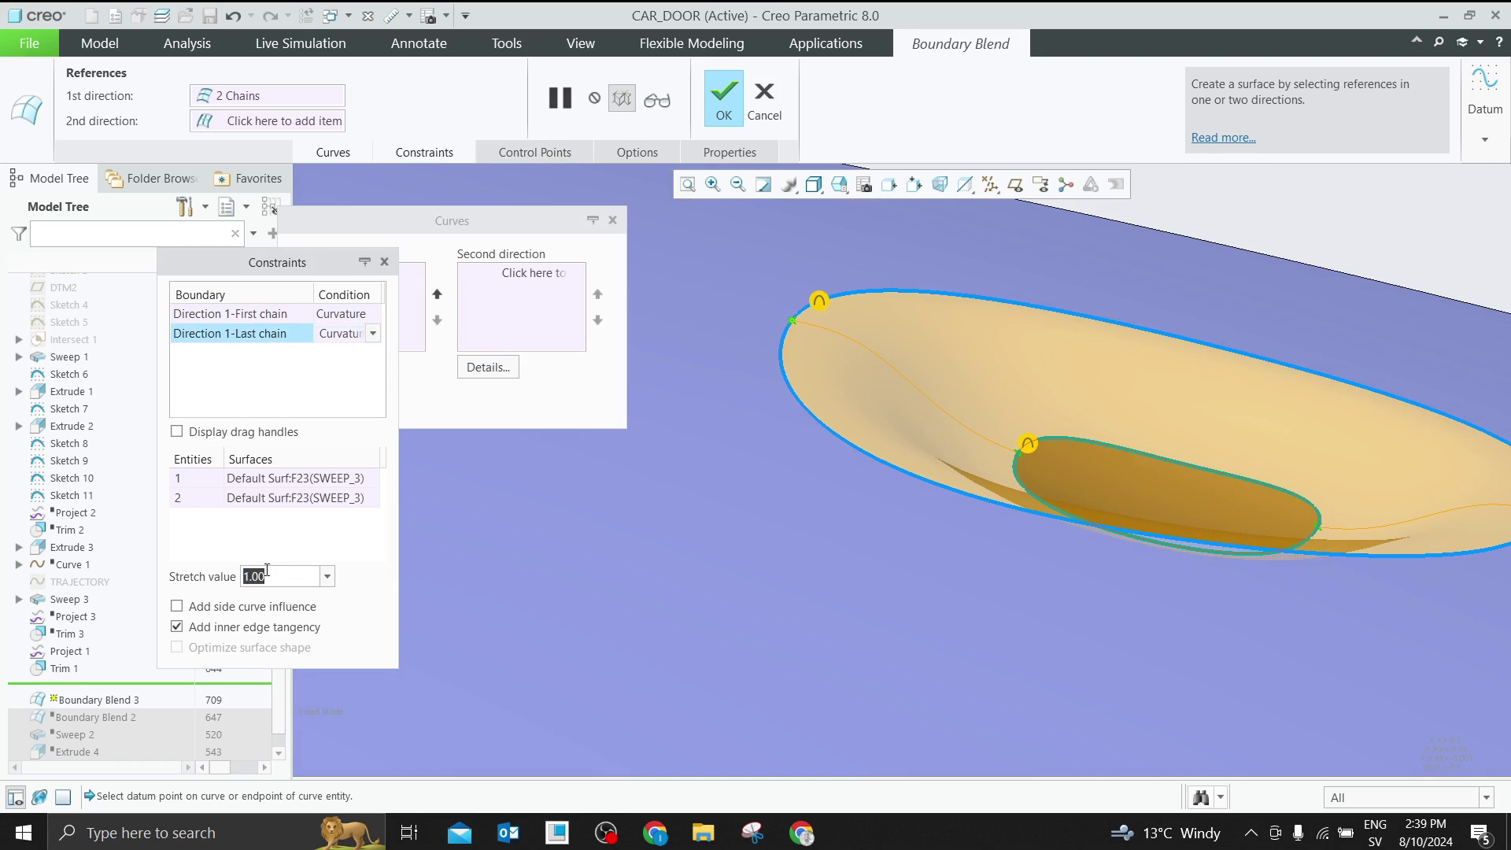
{"action": "type", "text": "2"}
{"action": "key", "text": "Return"}
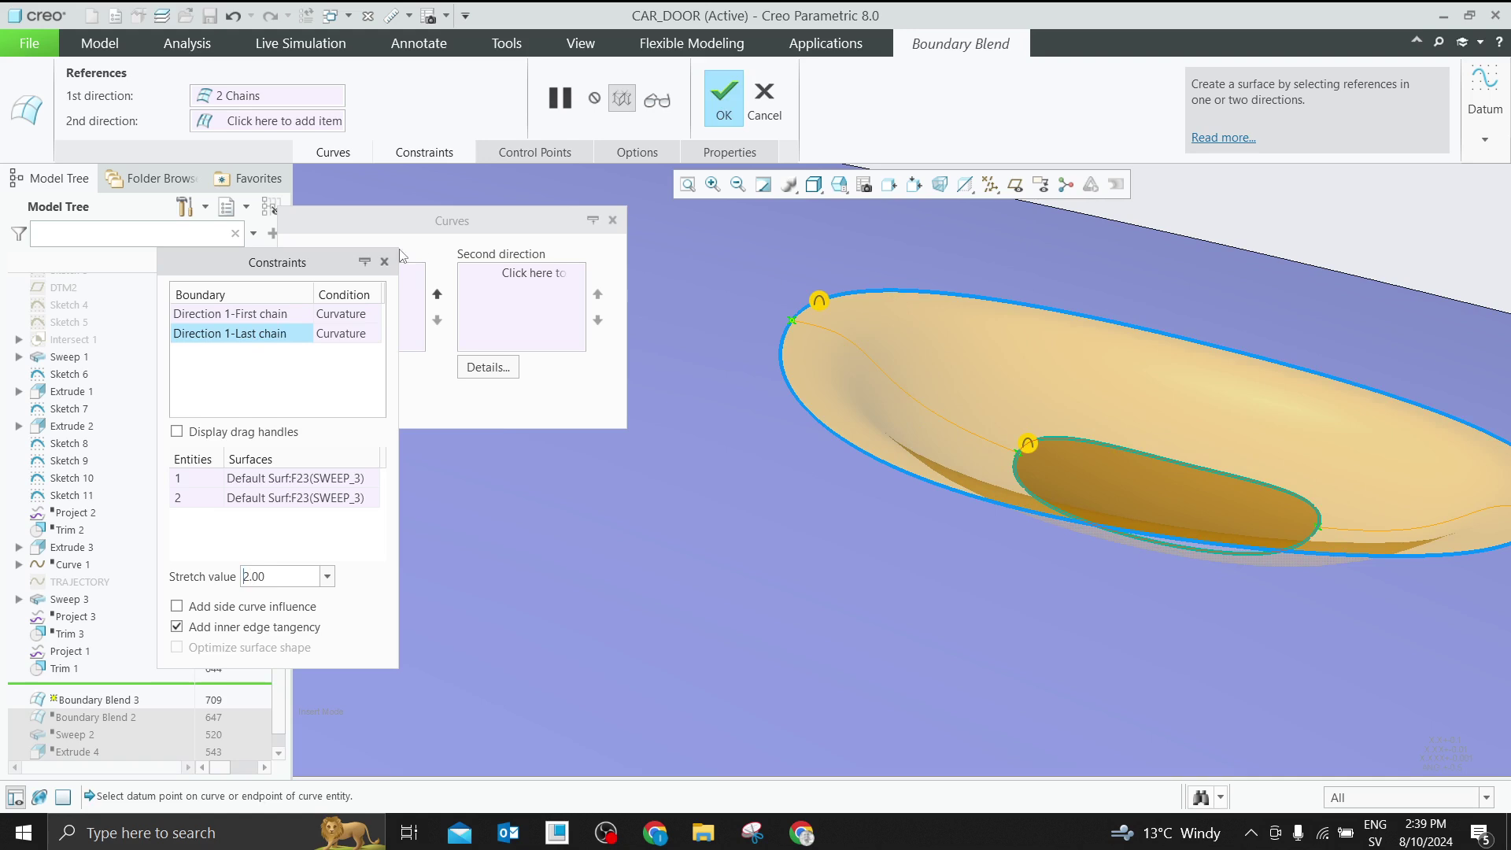
Set the stretch value of the outer (first) chain's Curvature constraint to 0.4 and complete the boundary blend
{"action": "left_click", "coordinate": [347, 314]}
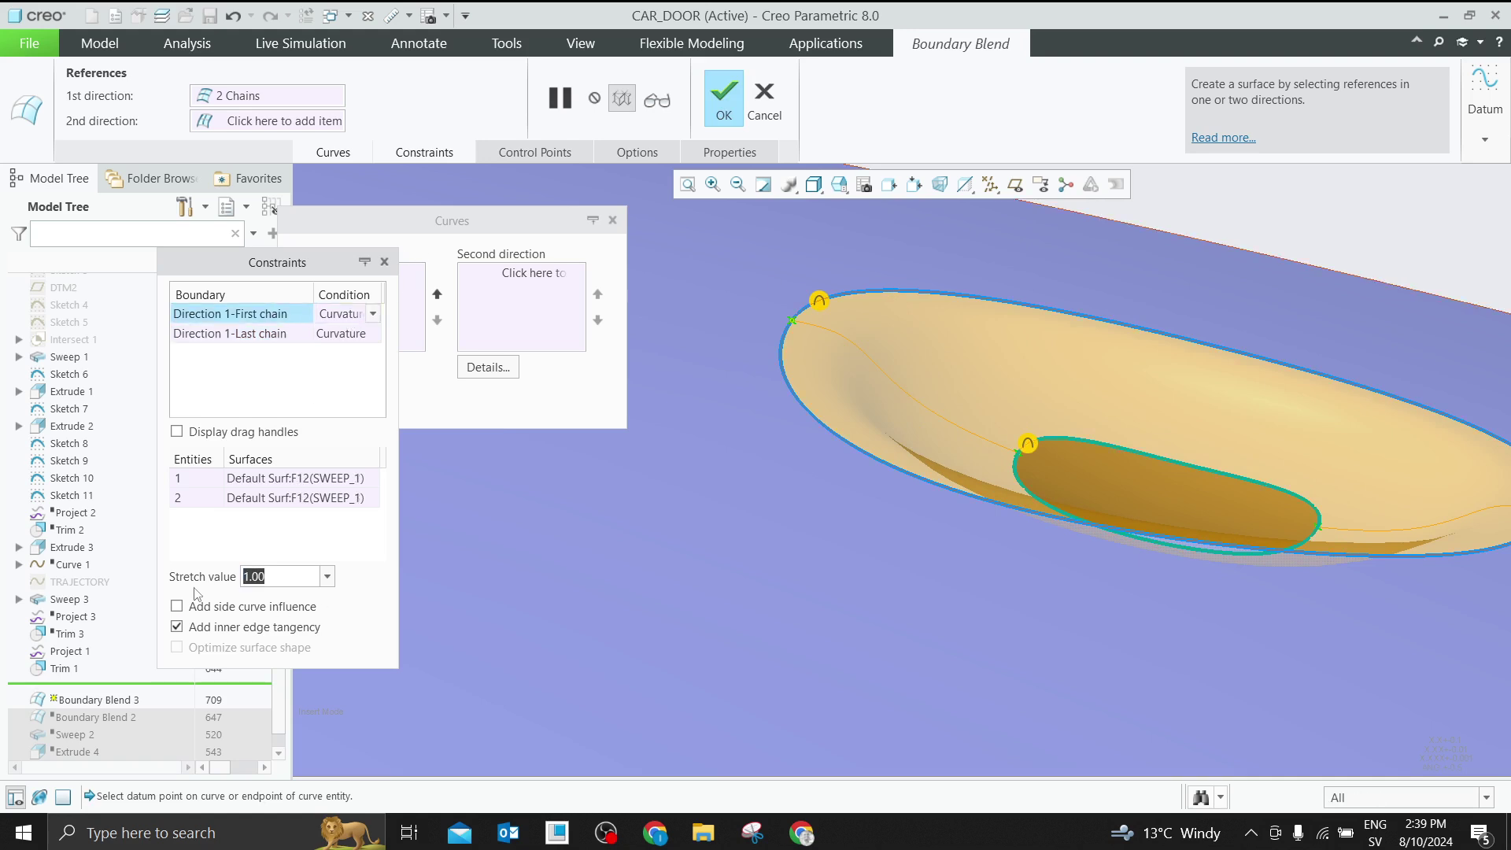
{"action": "type", "text": ".4"}
{"action": "key", "text": "Return"}
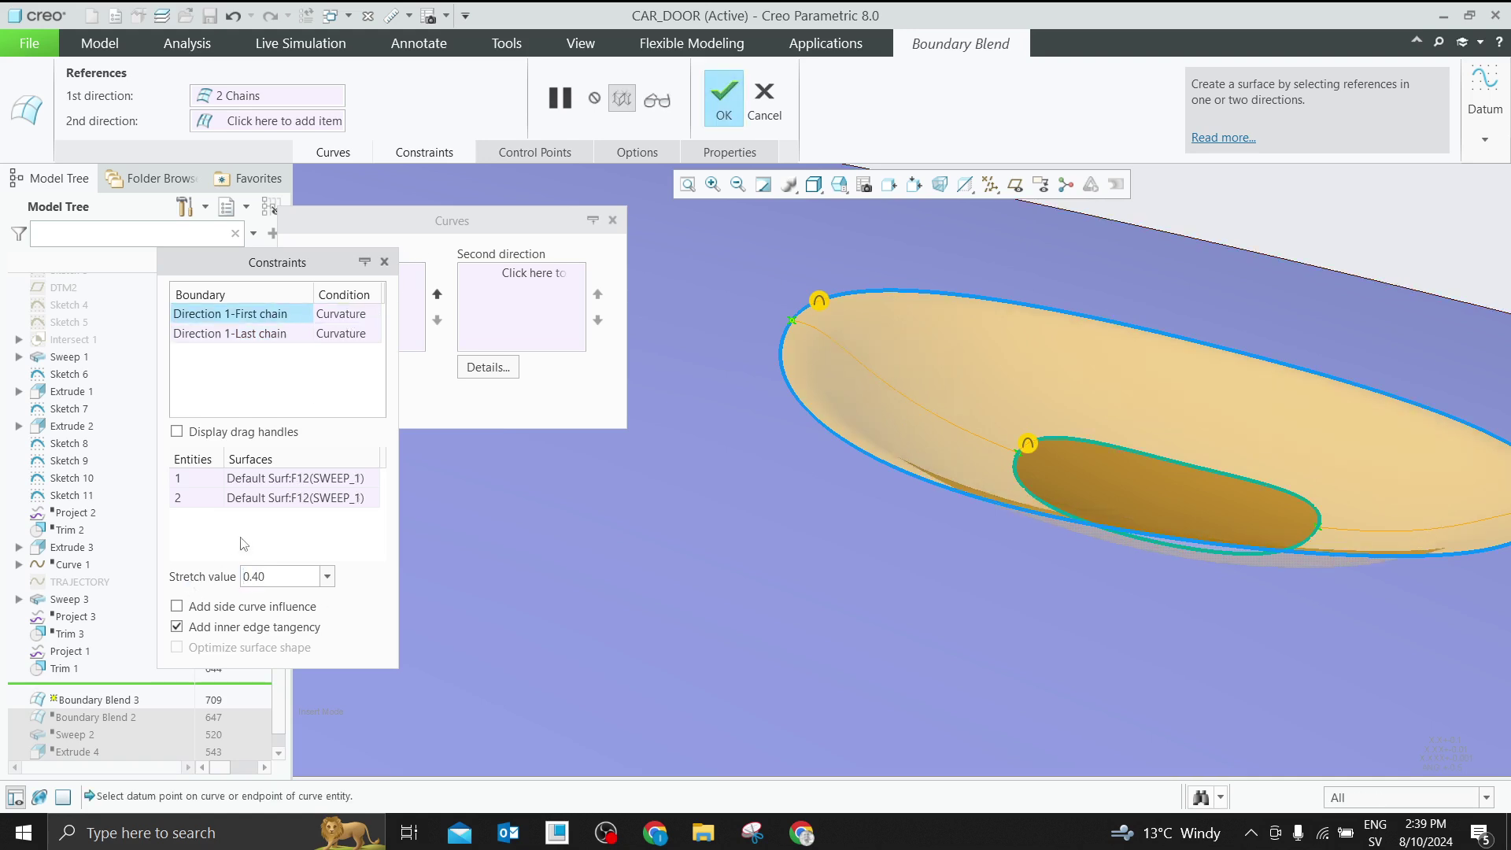
{"action": "left_click", "coordinate": [730, 107]}
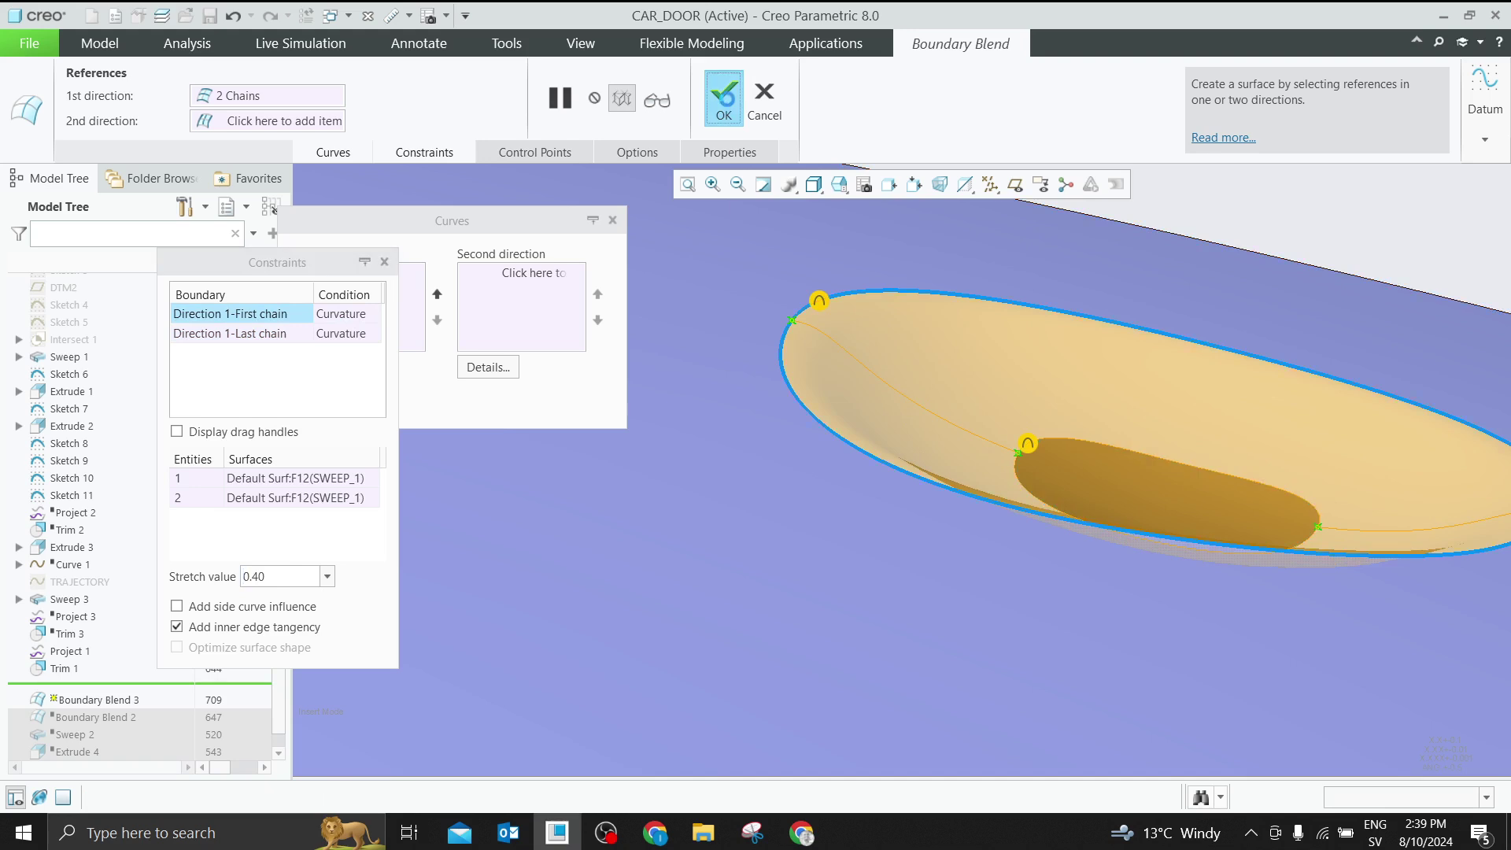
Suppress the newly created Boundary Blend 3
{"action": "mouse_move", "coordinate": [722, 268]}
{"action": "middle_mouse_down"}
{"action": "mouse_move", "coordinate": [721, 326]}
{"action": "mouse_move", "coordinate": [781, 399]}
{"action": "mouse_move", "coordinate": [728, 468]}
{"action": "mouse_move", "coordinate": [927, 361]}
{"action": "mouse_move", "coordinate": [954, 327]}
{"action": "mouse_move", "coordinate": [942, 283]}
{"action": "mouse_move", "coordinate": [866, 377]}
{"action": "middle_mouse_up"}
{"action": "scroll", "coordinate": [123, 698], "scroll_direction": "down", "scroll_amount": 1}
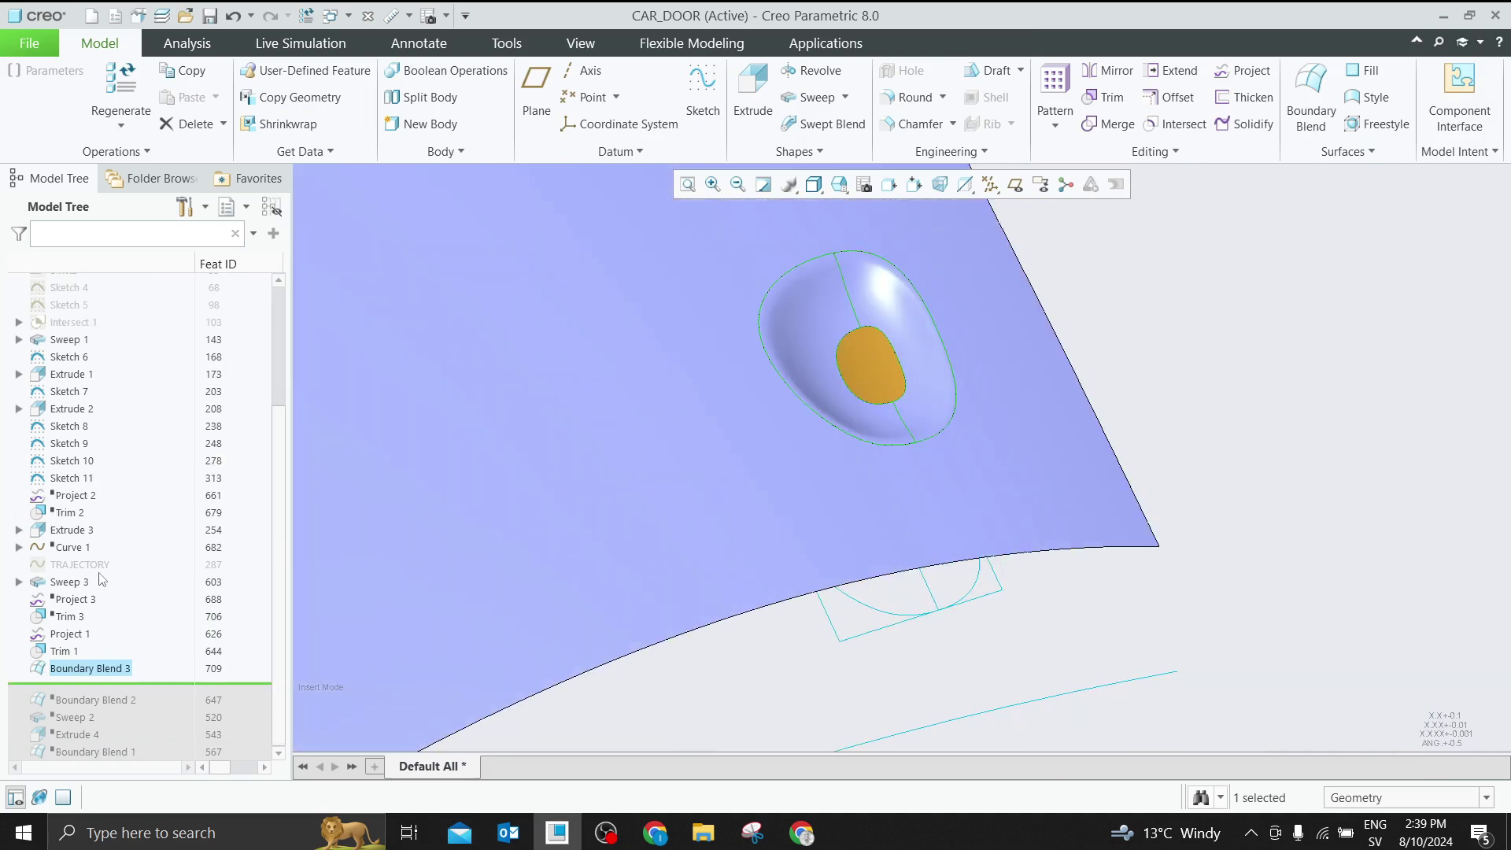
{"action": "right_click", "coordinate": [116, 675]}
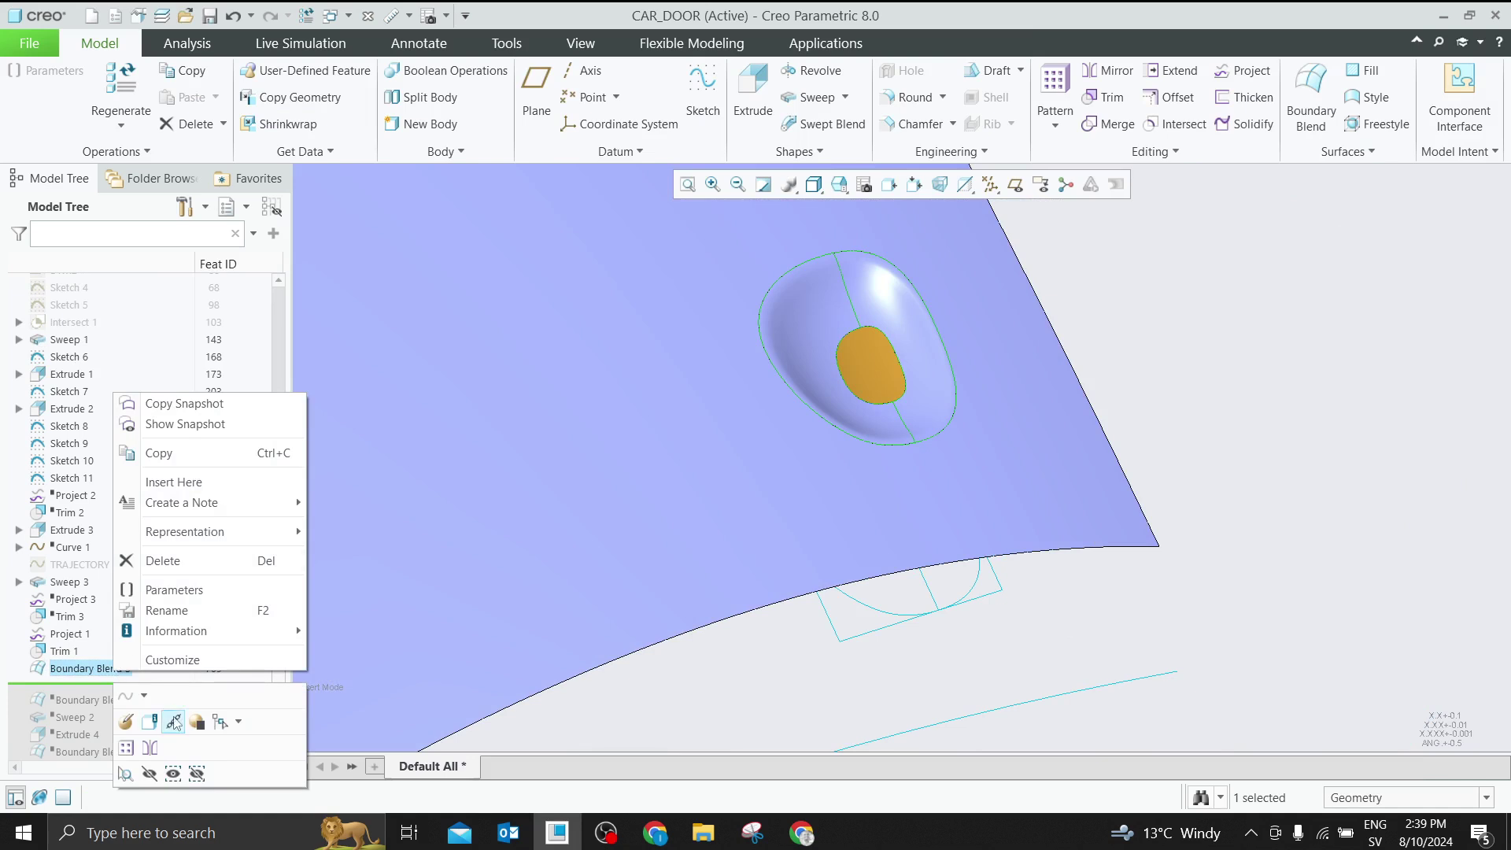
{"action": "left_click", "coordinate": [197, 722]}
{"action": "left_click", "coordinate": [704, 442]}
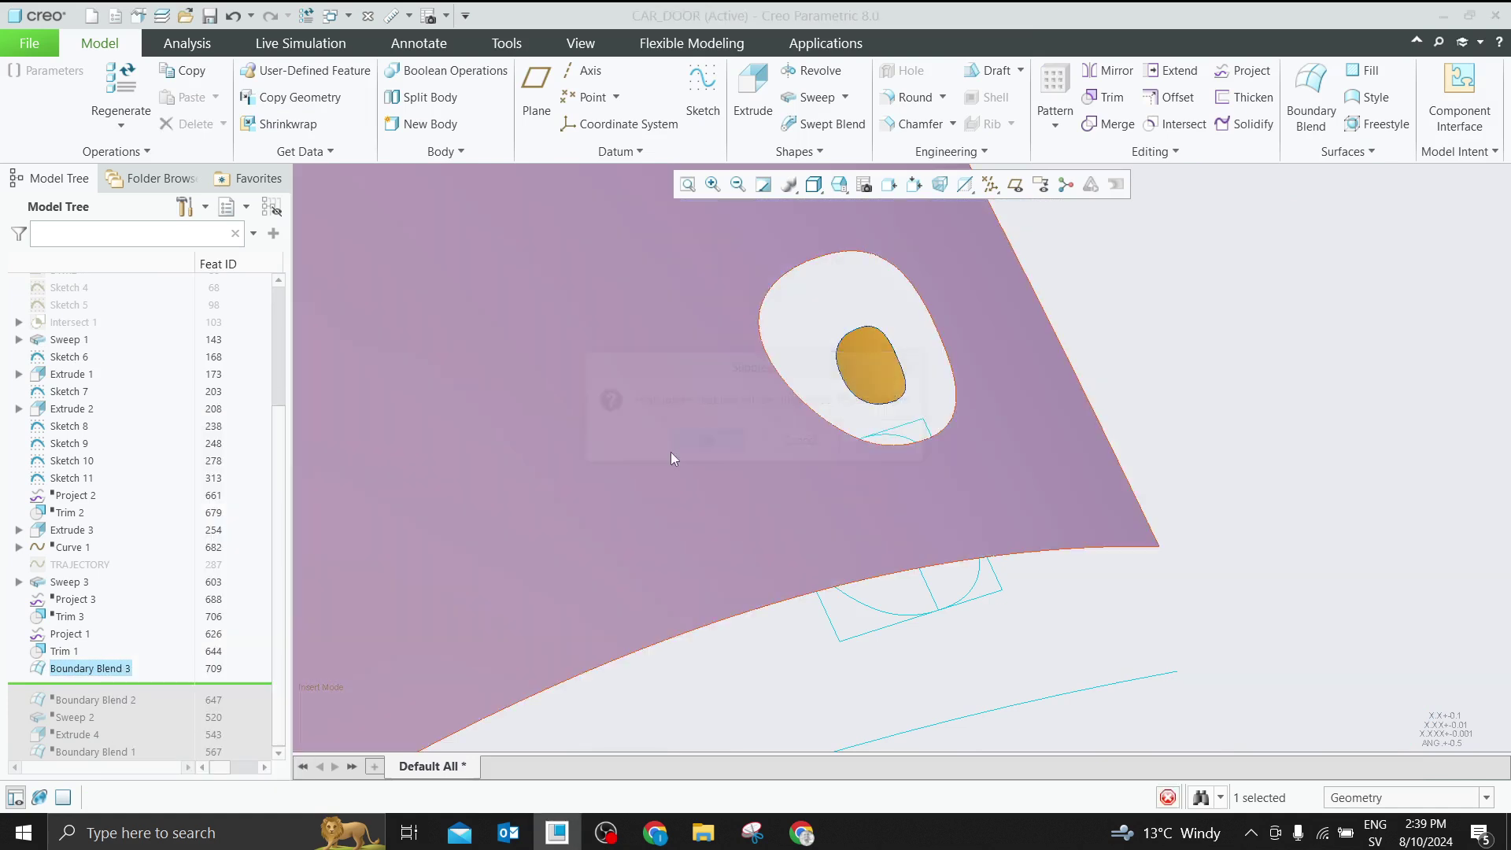
Roll the model forward past Boundary Blend 2 to the end of the feature list
{"action": "left_click_drag", "start_coordinate": [141, 668], "coordinate": [135, 702]}
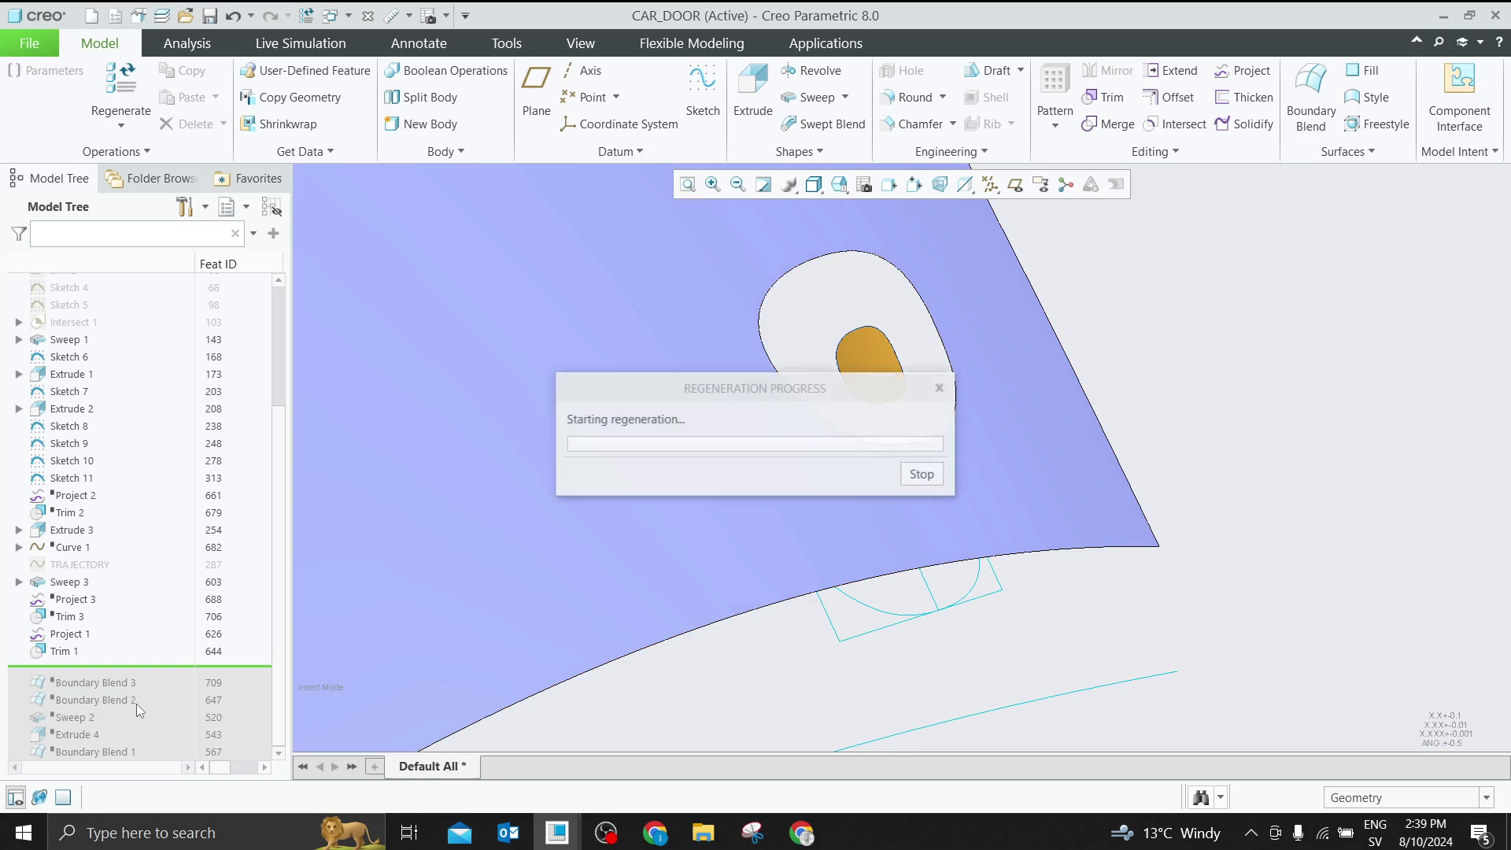
{"action": "middle_click_drag", "start_coordinate": [1218, 473], "coordinate": [1086, 504]}
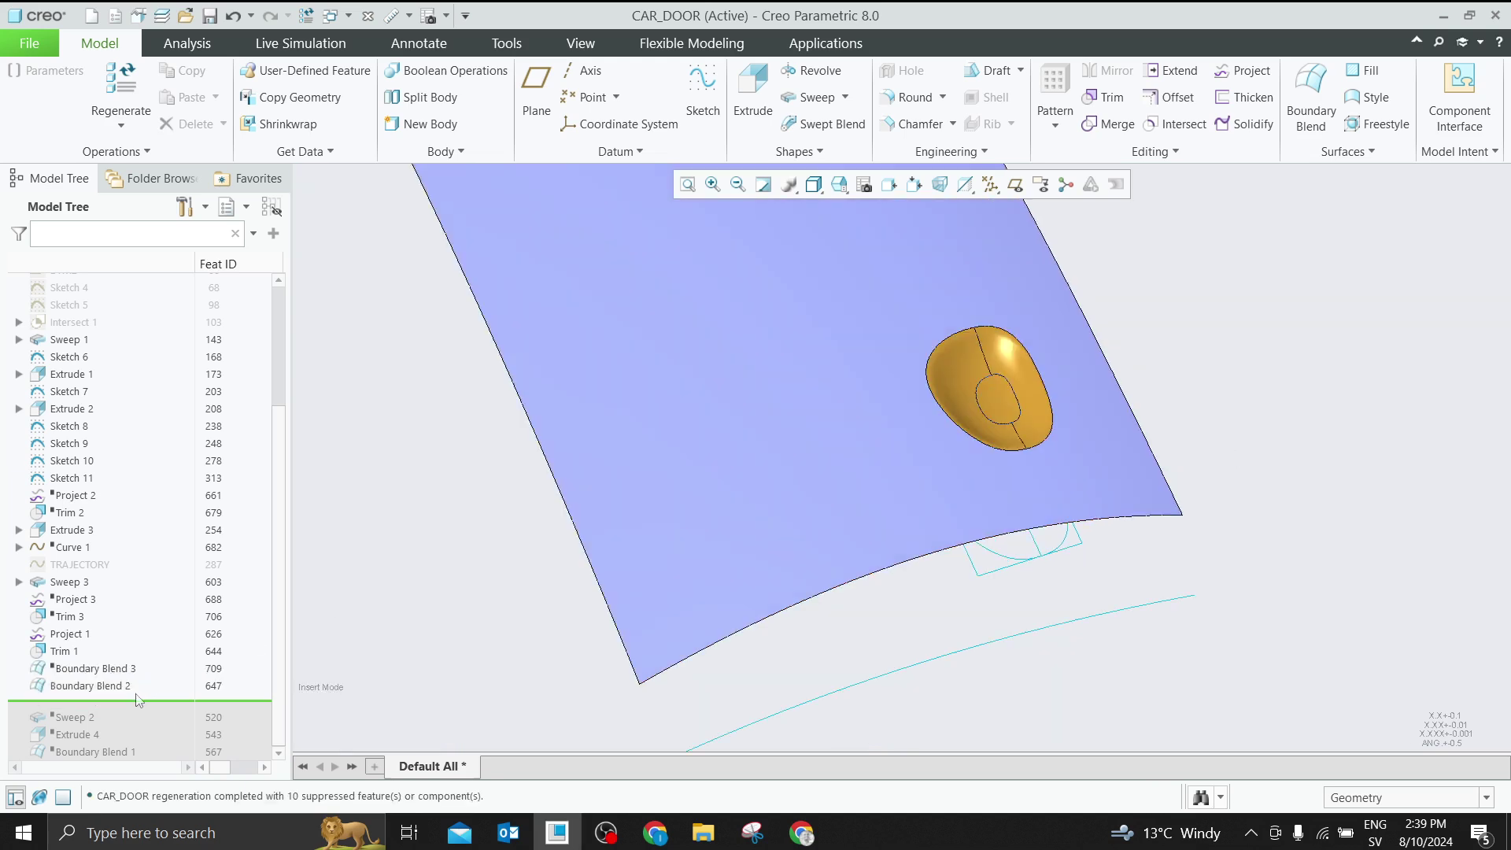
{"action": "left_click_drag", "start_coordinate": [137, 699], "coordinate": [102, 749]}
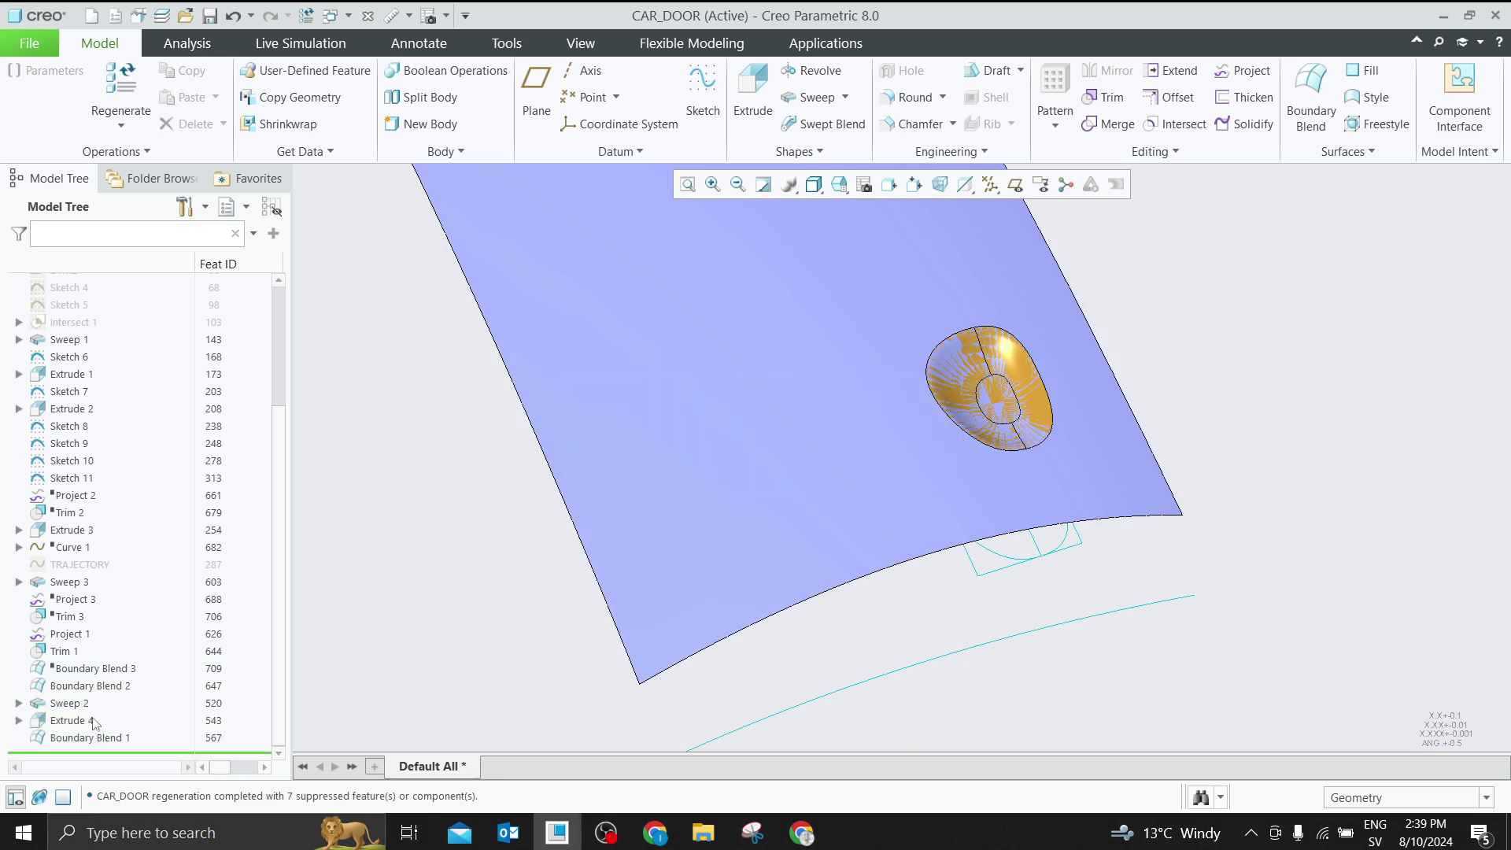
Suppress Sweep 2, Extrude 4 and Boundary Blend 1 together
{"action": "left_click", "coordinate": [81, 704]}
{"action": "left_click", "coordinate": [79, 738], "text": "shift"}
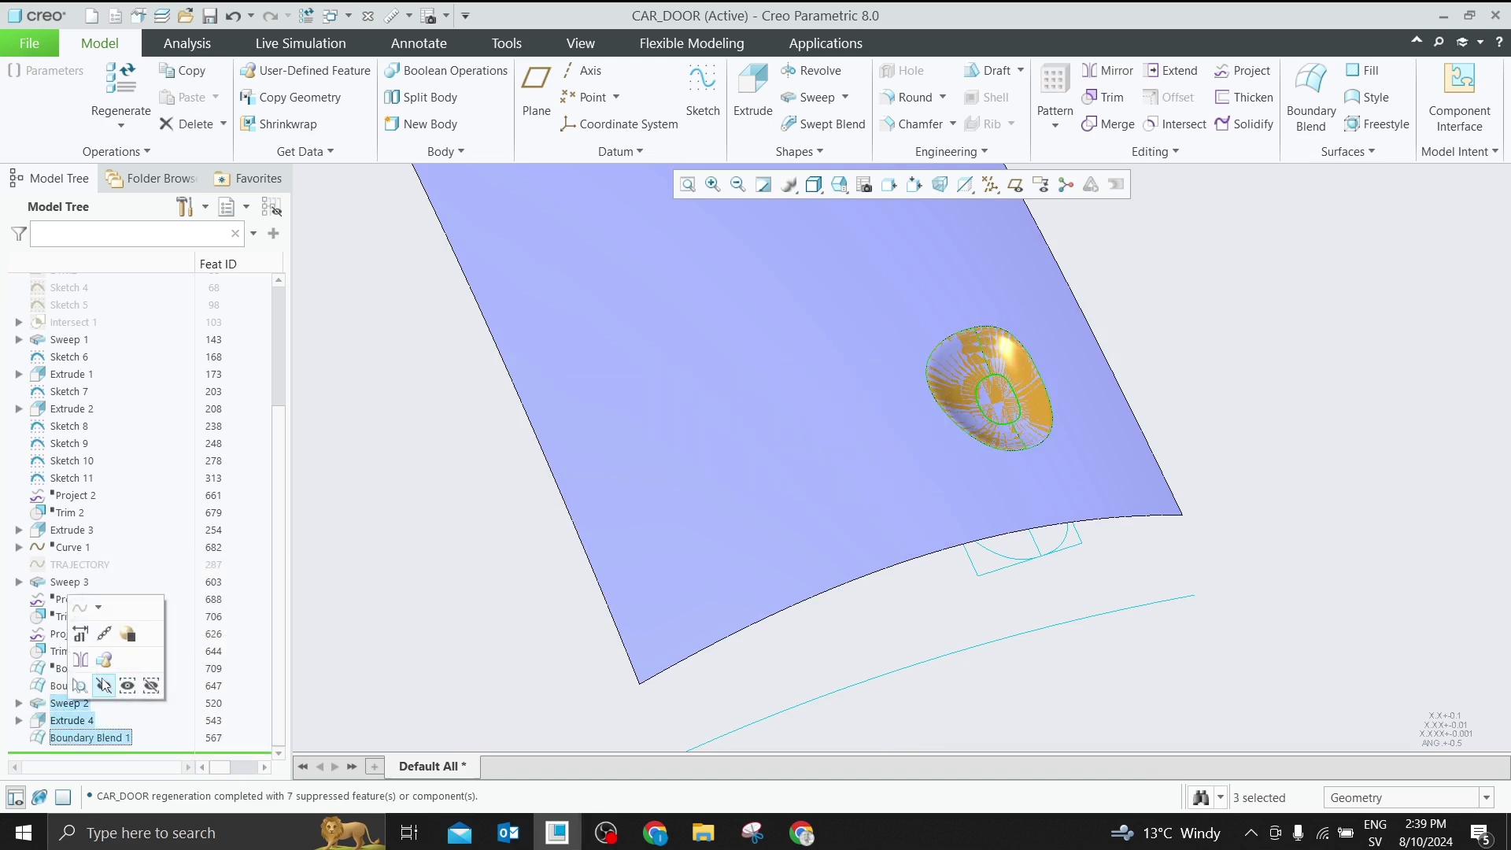
{"action": "left_click", "coordinate": [705, 442]}
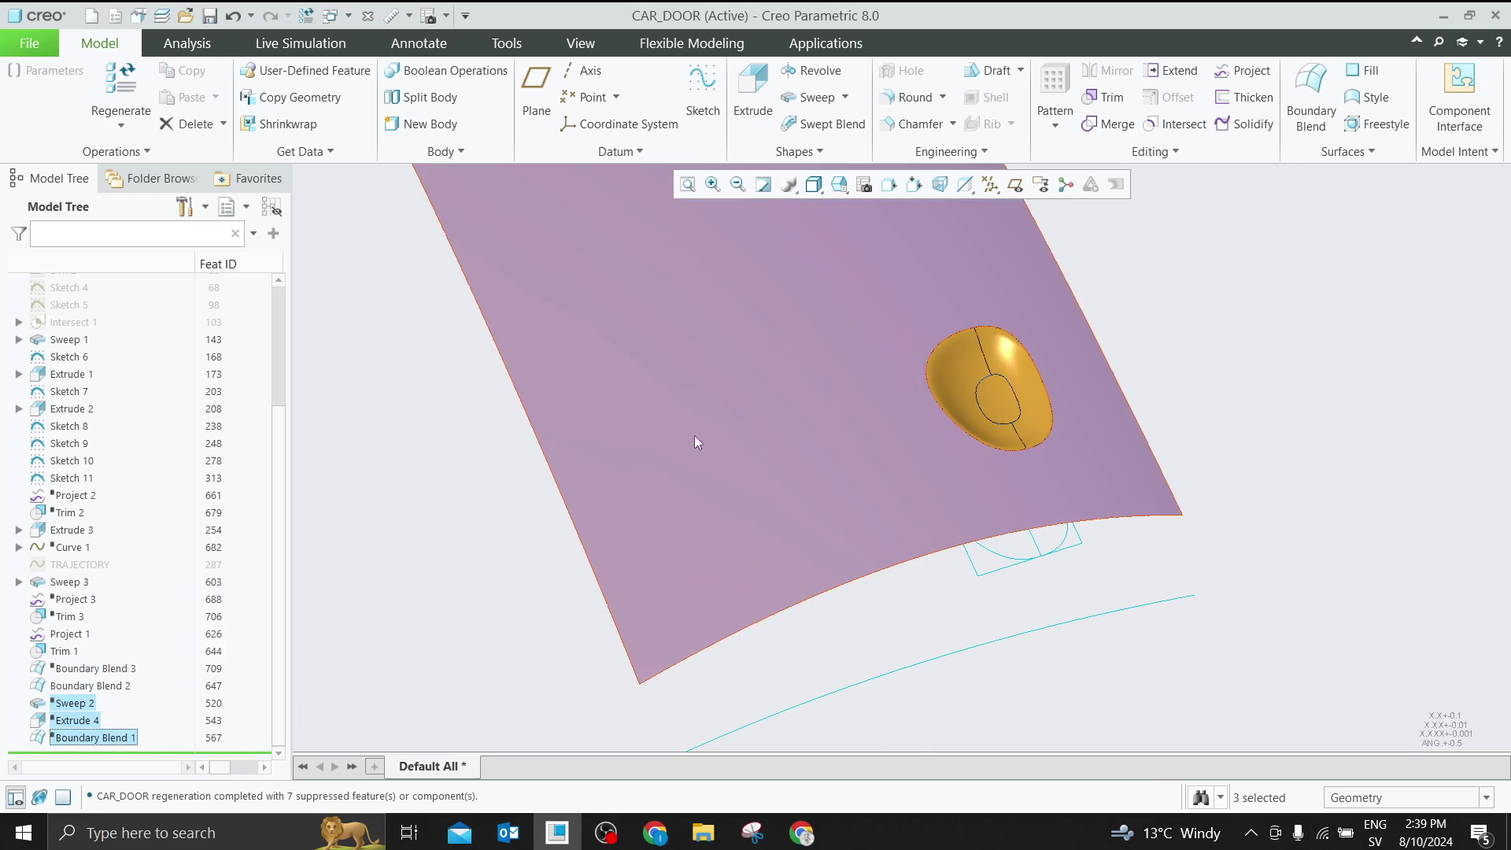
Measure the combined area of the recess's two Boundary Blend 2 surfaces and its Sweep 3 floor surface, placing the result label clear of the recess
{"action": "middle_click_drag", "start_coordinate": [695, 436], "coordinate": [851, 375]}
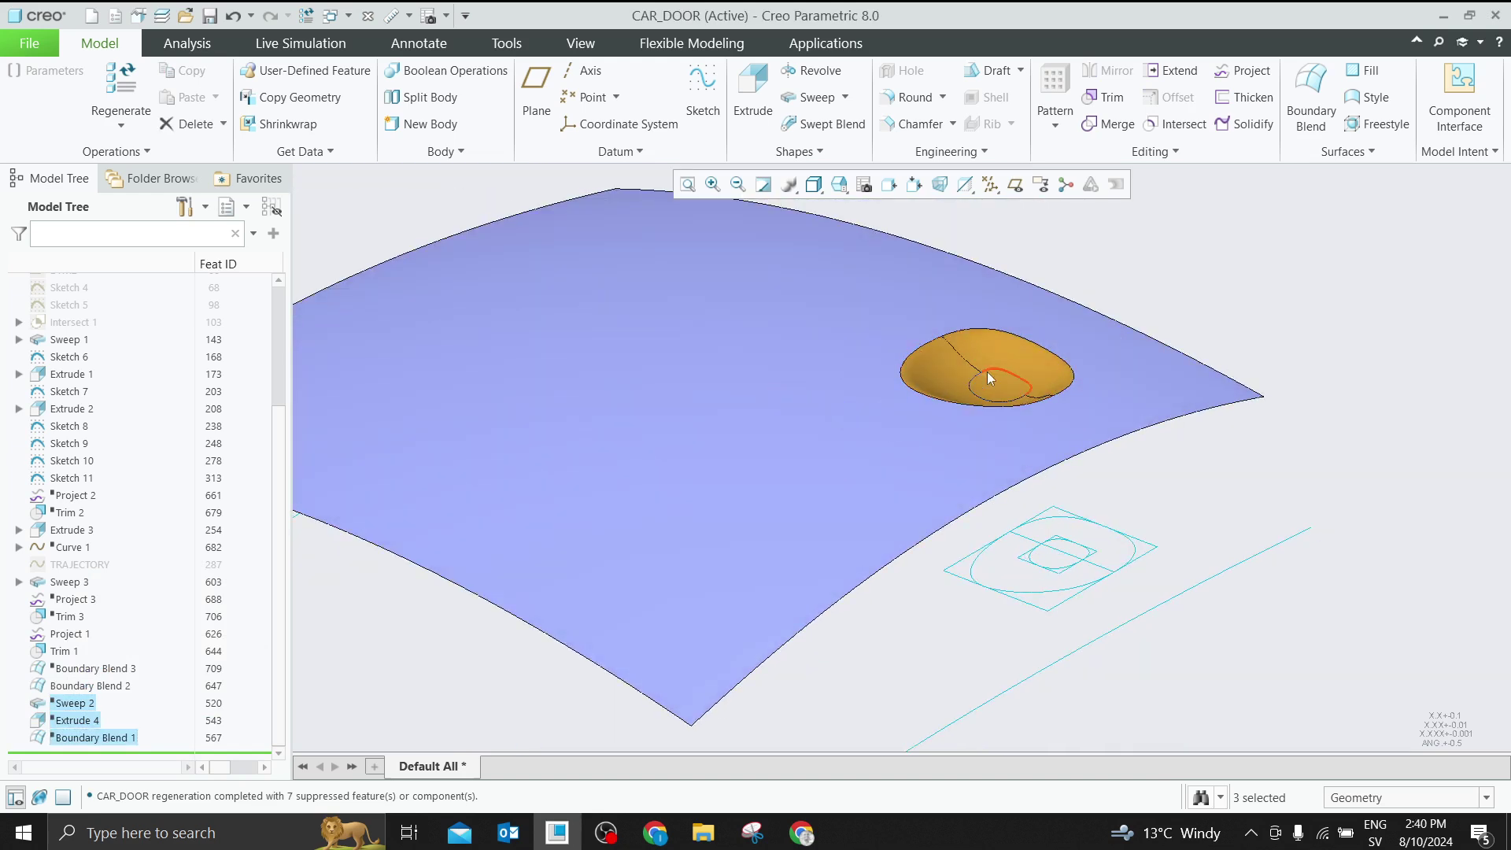
{"action": "mouse_move", "coordinate": [995, 362]}
{"action": "middle_mouse_down"}
{"action": "mouse_move", "coordinate": [1027, 331]}
{"action": "mouse_move", "coordinate": [1034, 355]}
{"action": "mouse_move", "coordinate": [1037, 337]}
{"action": "middle_mouse_up"}
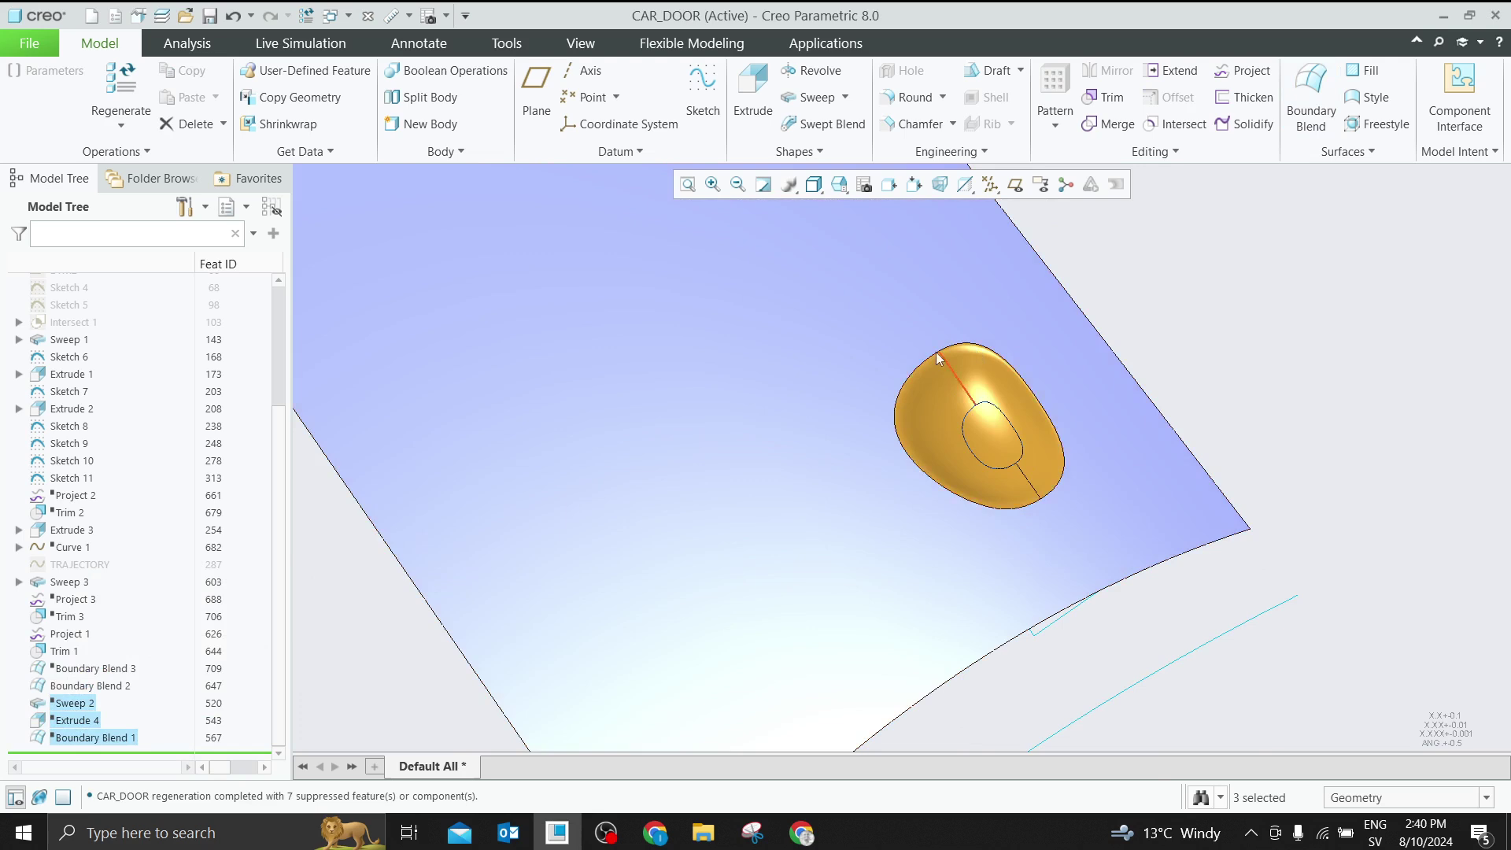
{"action": "left_click", "coordinate": [976, 377]}
{"action": "middle_click_drag", "start_coordinate": [976, 378], "coordinate": [941, 409]}
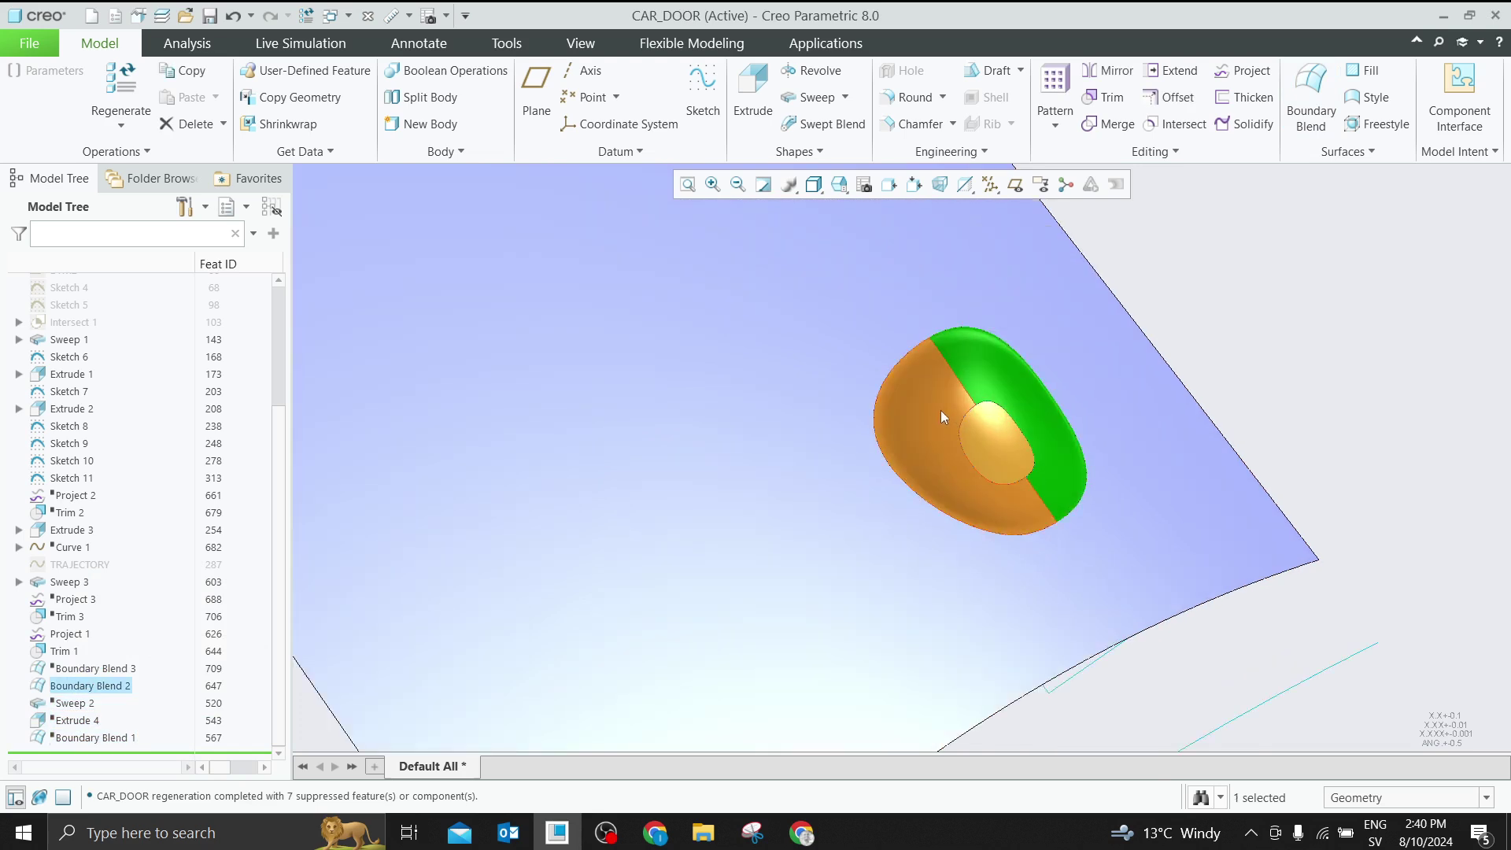
{"action": "left_click", "coordinate": [941, 409], "text": "ctrl"}
{"action": "left_click", "coordinate": [990, 453], "text": "ctrl"}
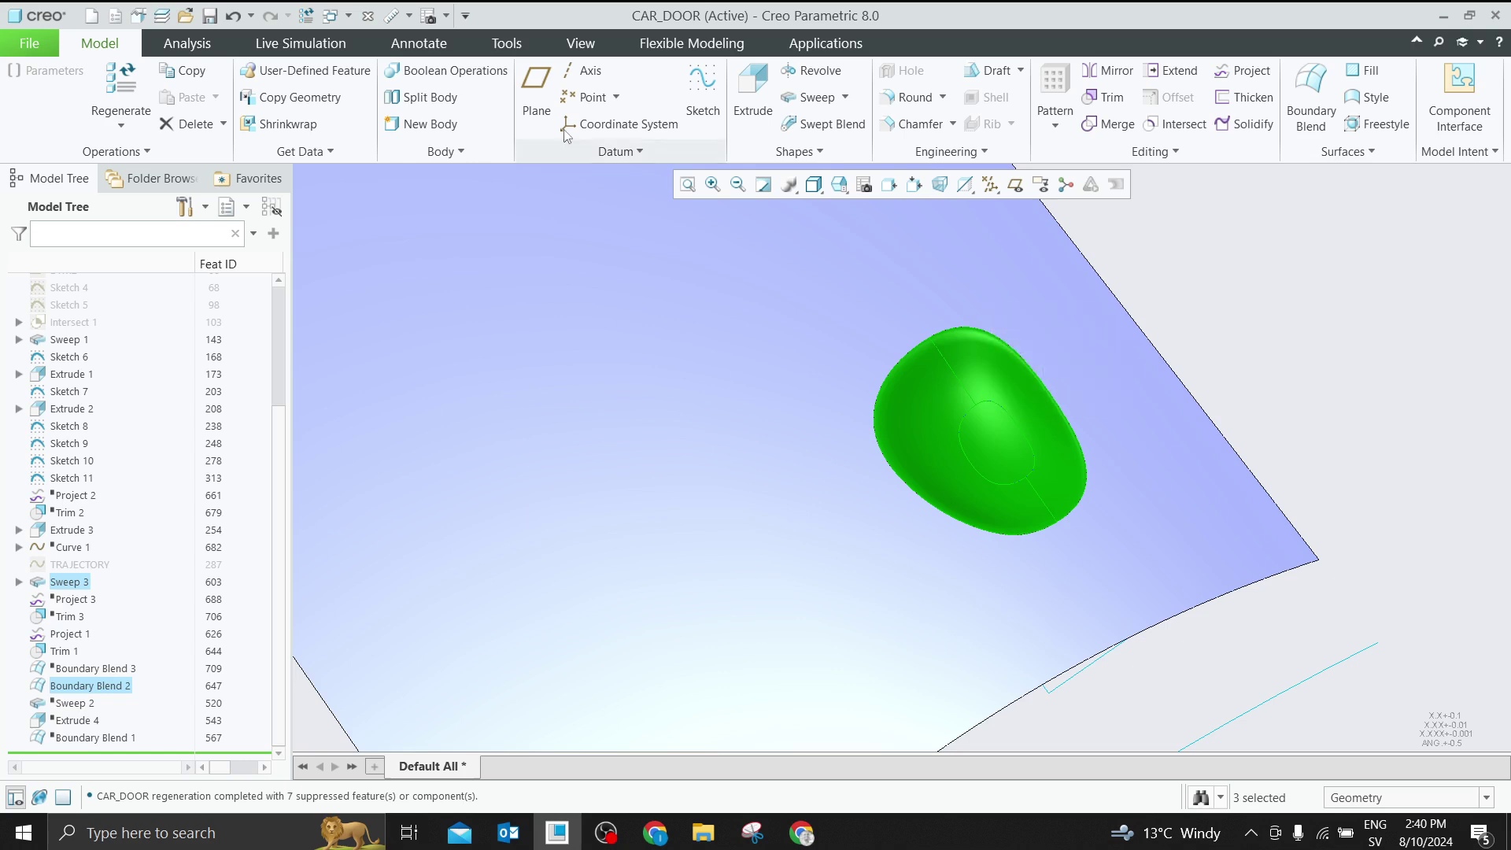
{"action": "left_click", "coordinate": [187, 42]}
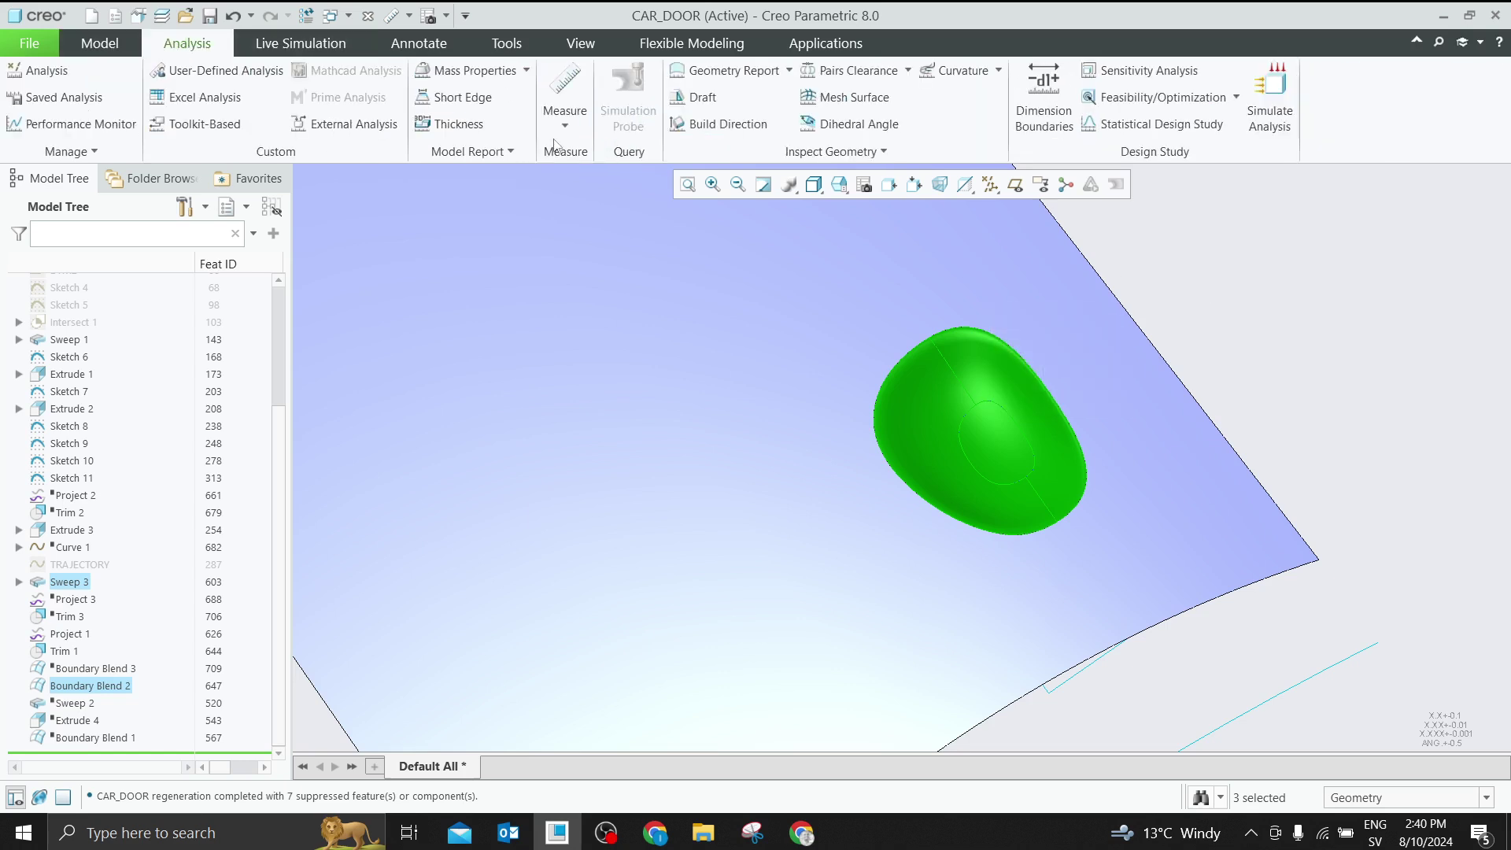
{"action": "left_click", "coordinate": [565, 115]}
{"action": "left_click", "coordinate": [584, 260]}
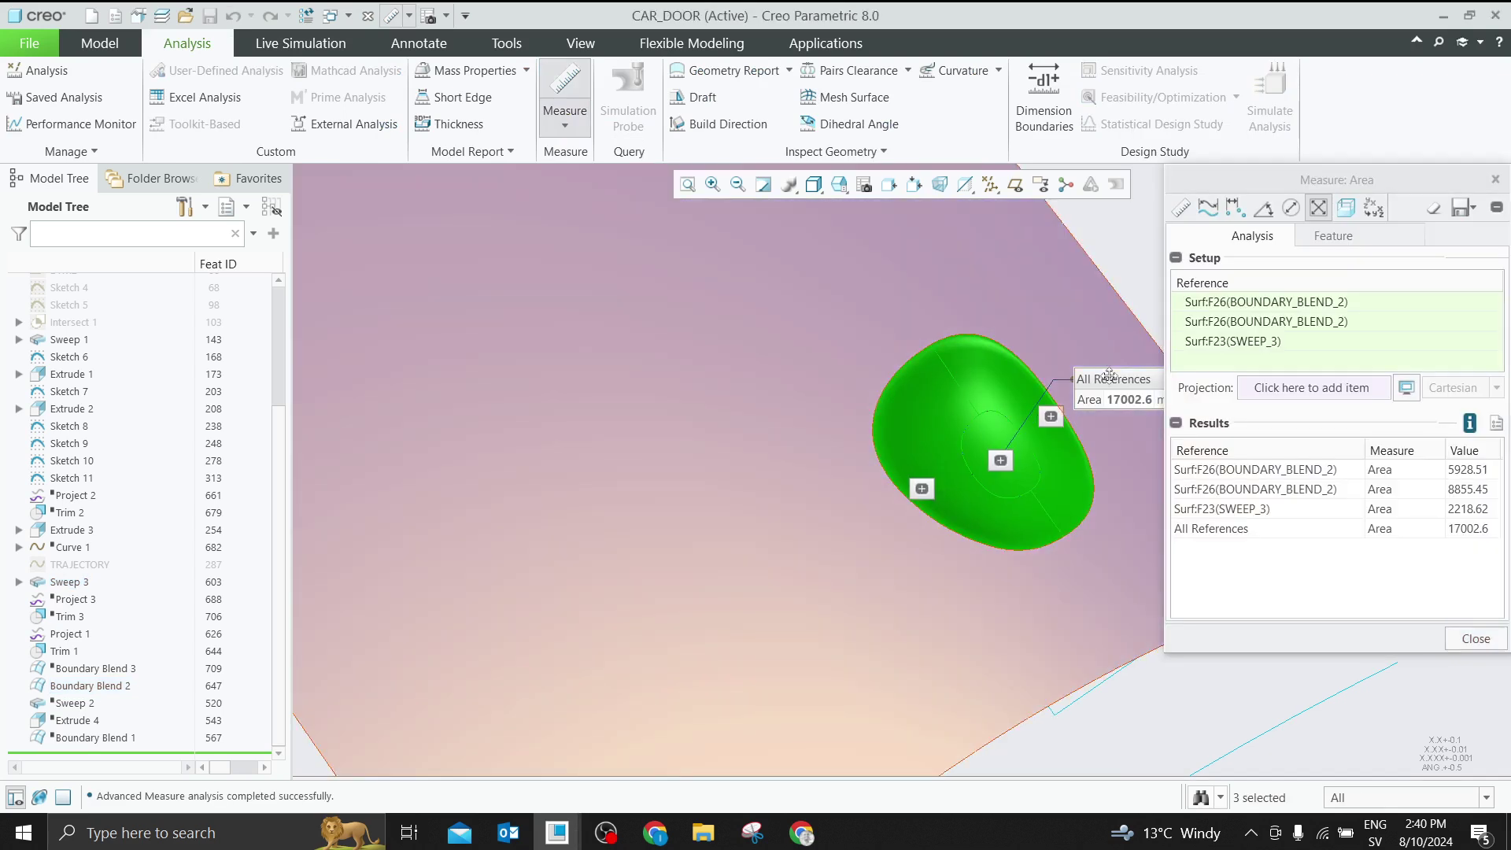
{"action": "left_click_drag", "start_coordinate": [1102, 370], "coordinate": [750, 335]}
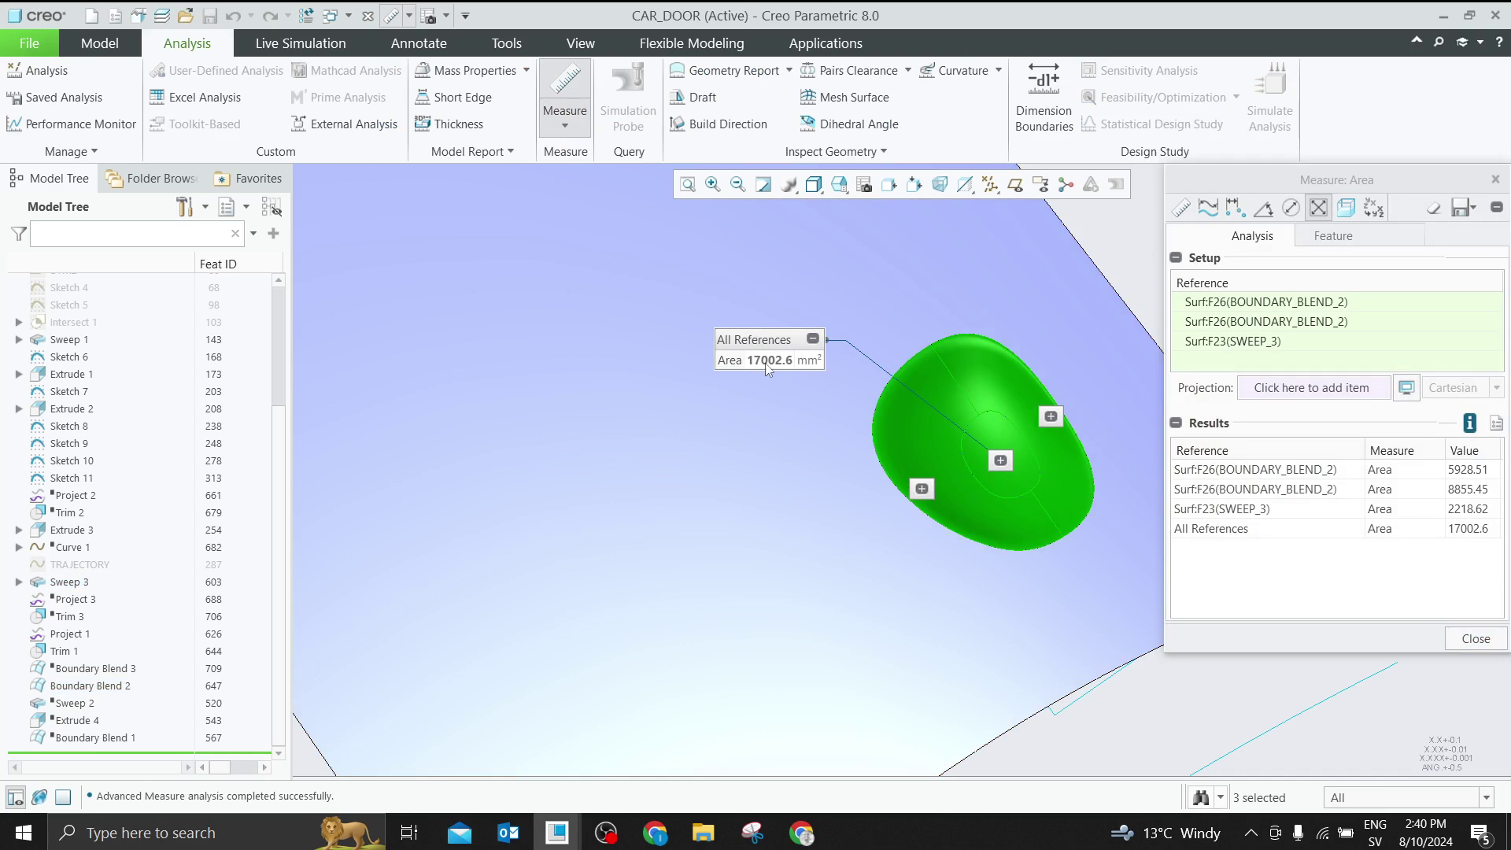
Save the area measurement as a saved analysis under the proposed name
{"action": "left_click_drag", "start_coordinate": [1355, 184], "coordinate": [618, 257]}
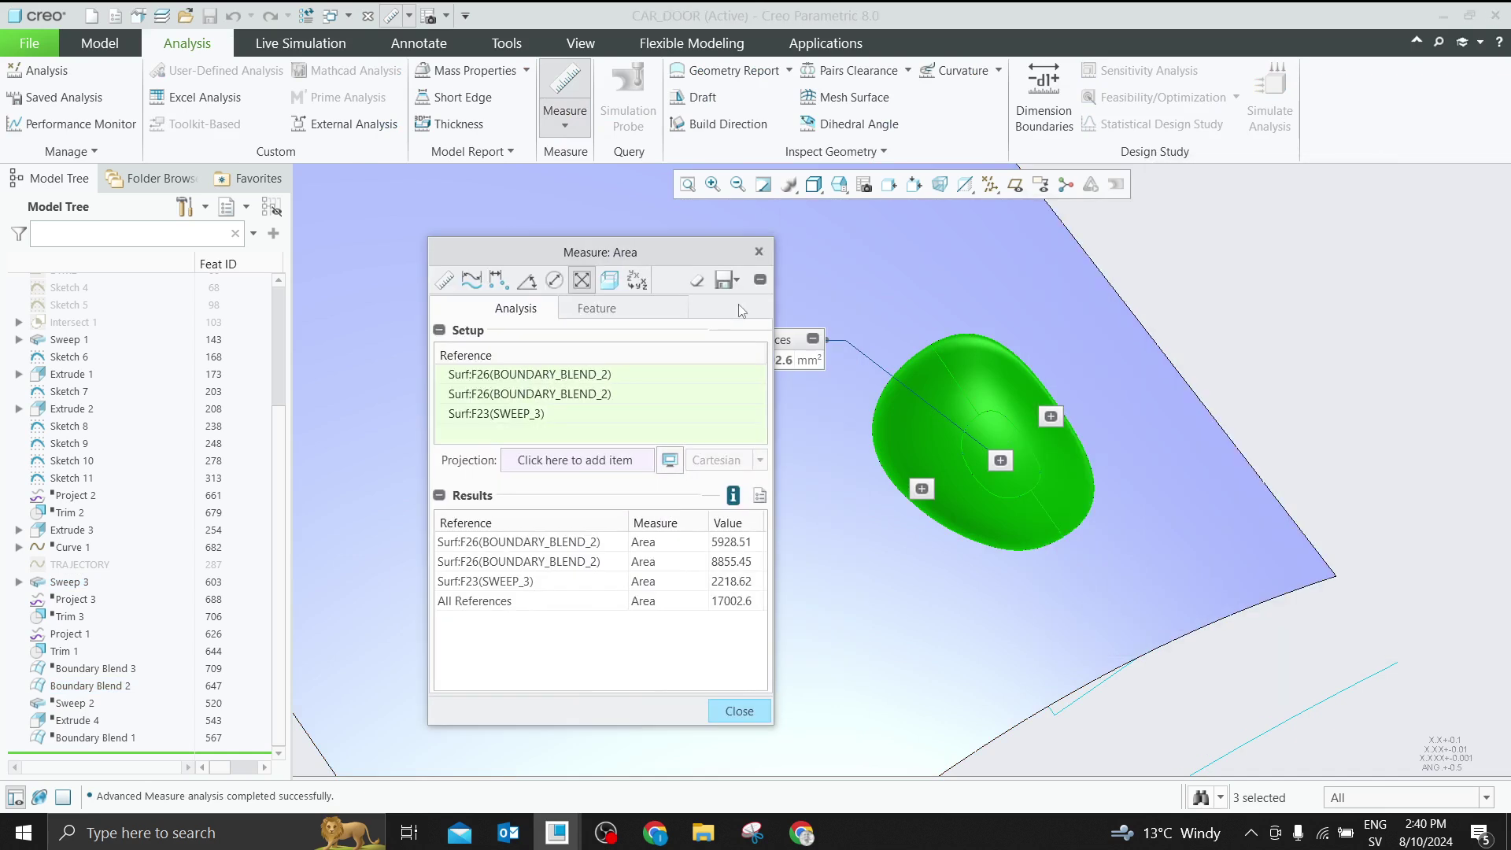
{"action": "left_click", "coordinate": [732, 280]}
{"action": "left_click", "coordinate": [614, 329]}
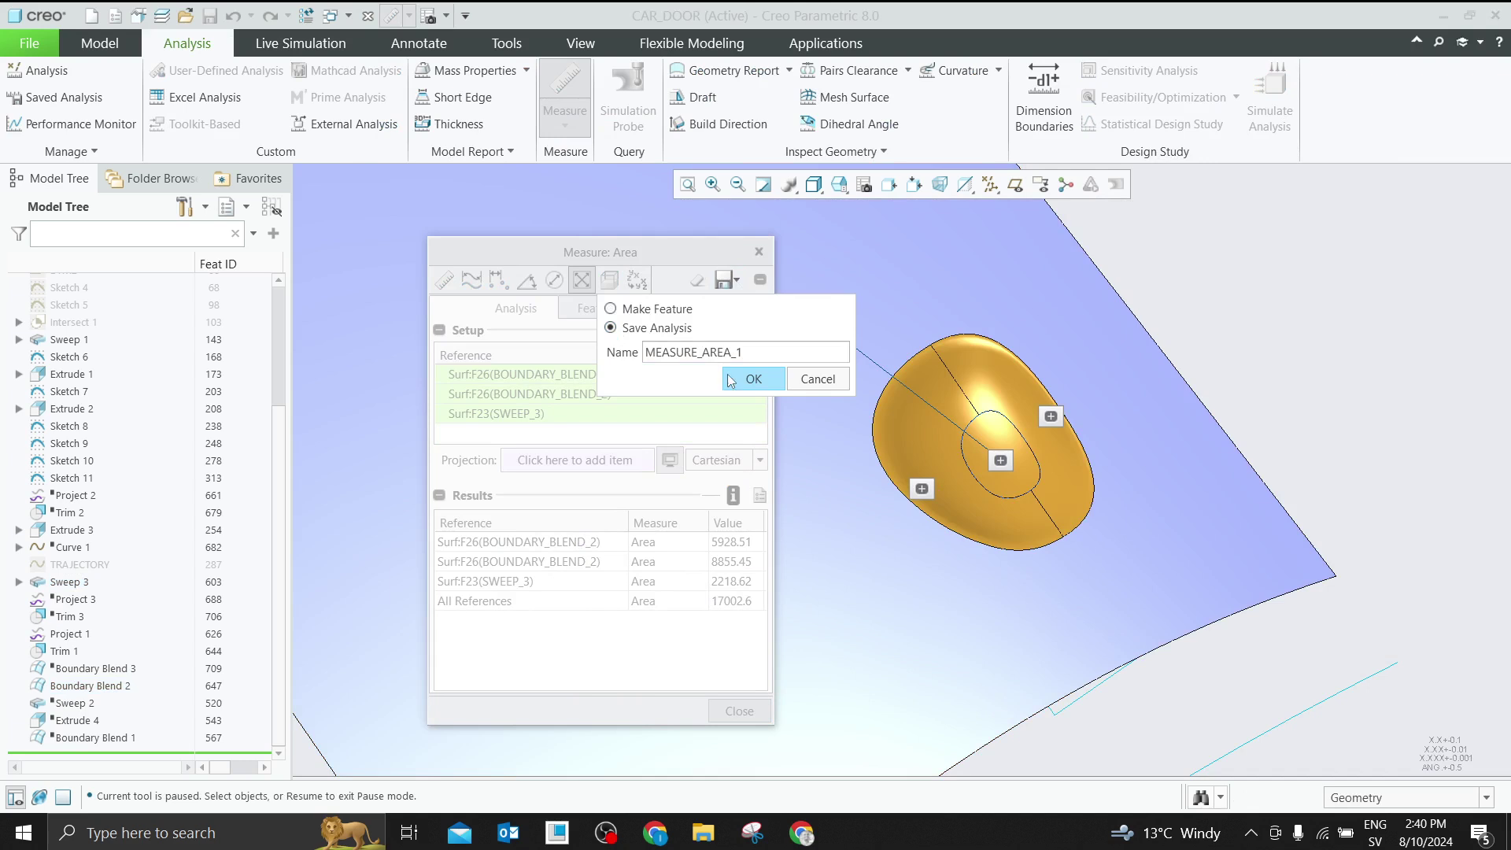
{"action": "left_click", "coordinate": [743, 381]}
Save the area measurement also as a model feature named dent_area
{"action": "left_click", "coordinate": [732, 282]}
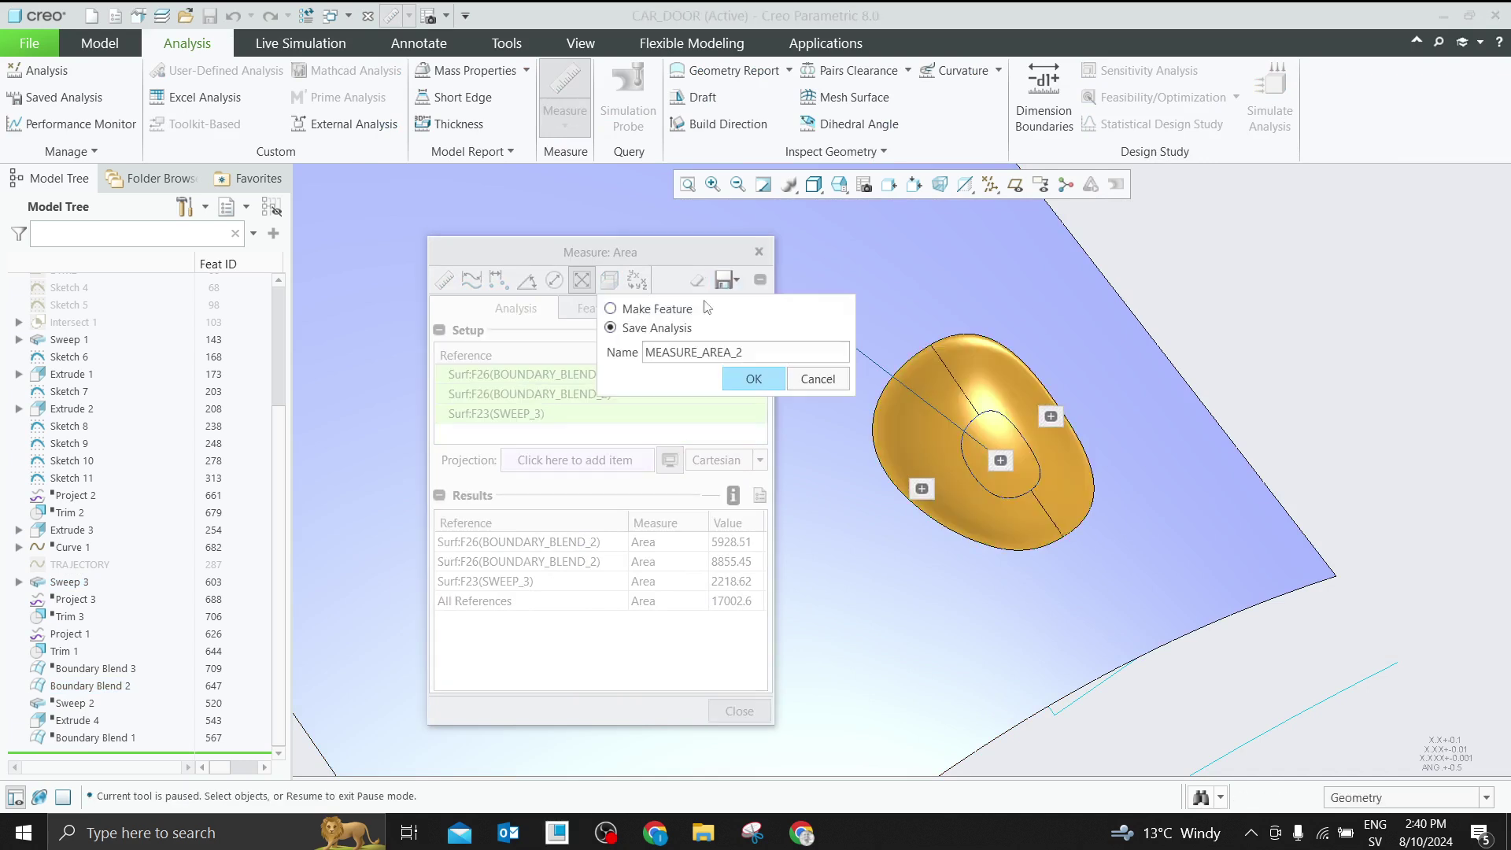
{"action": "left_click", "coordinate": [610, 309]}
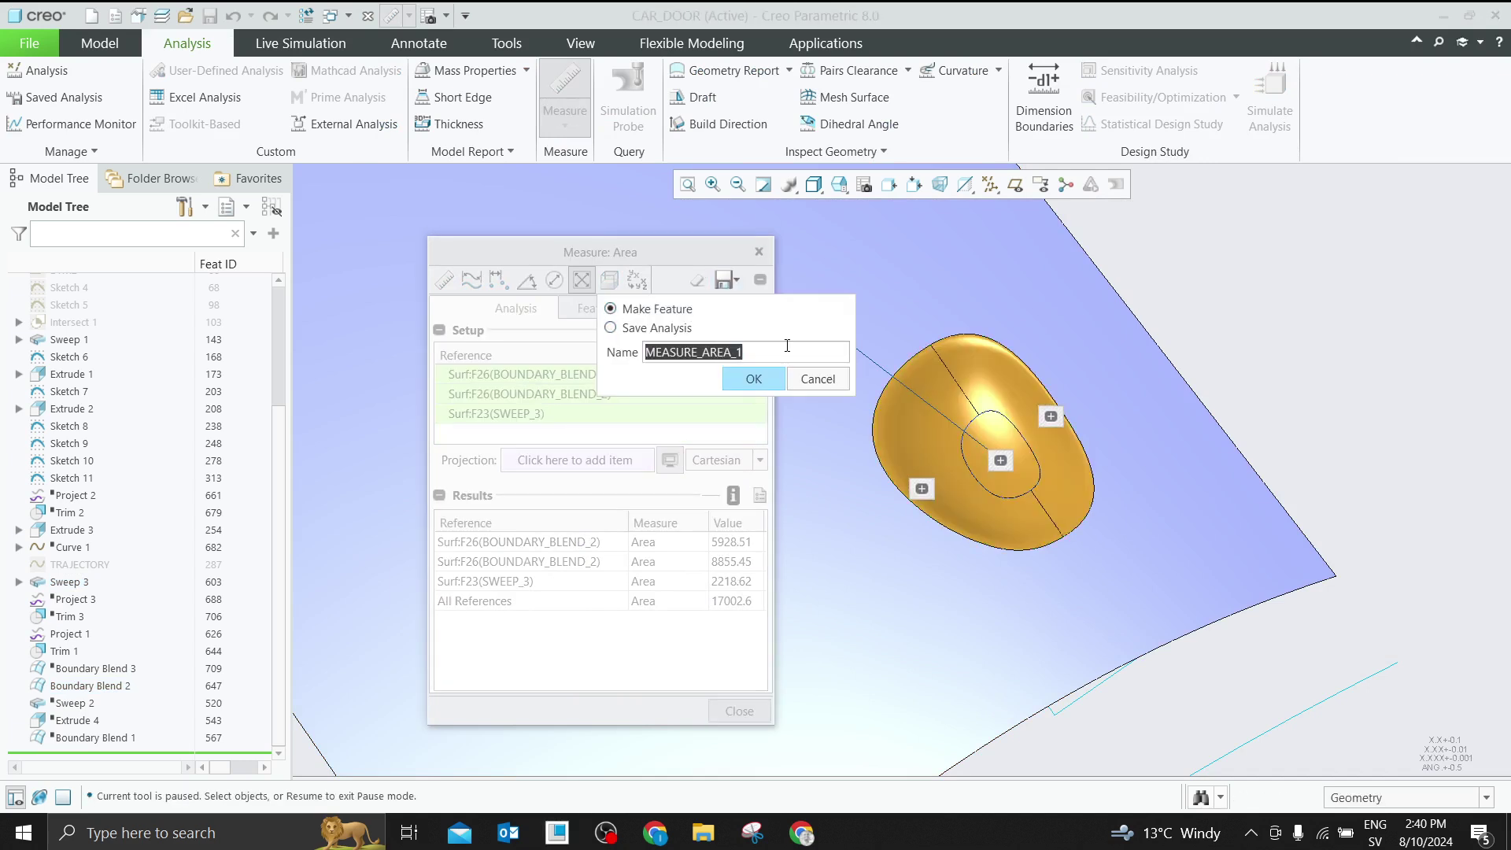
{"action": "type", "text": "m"}
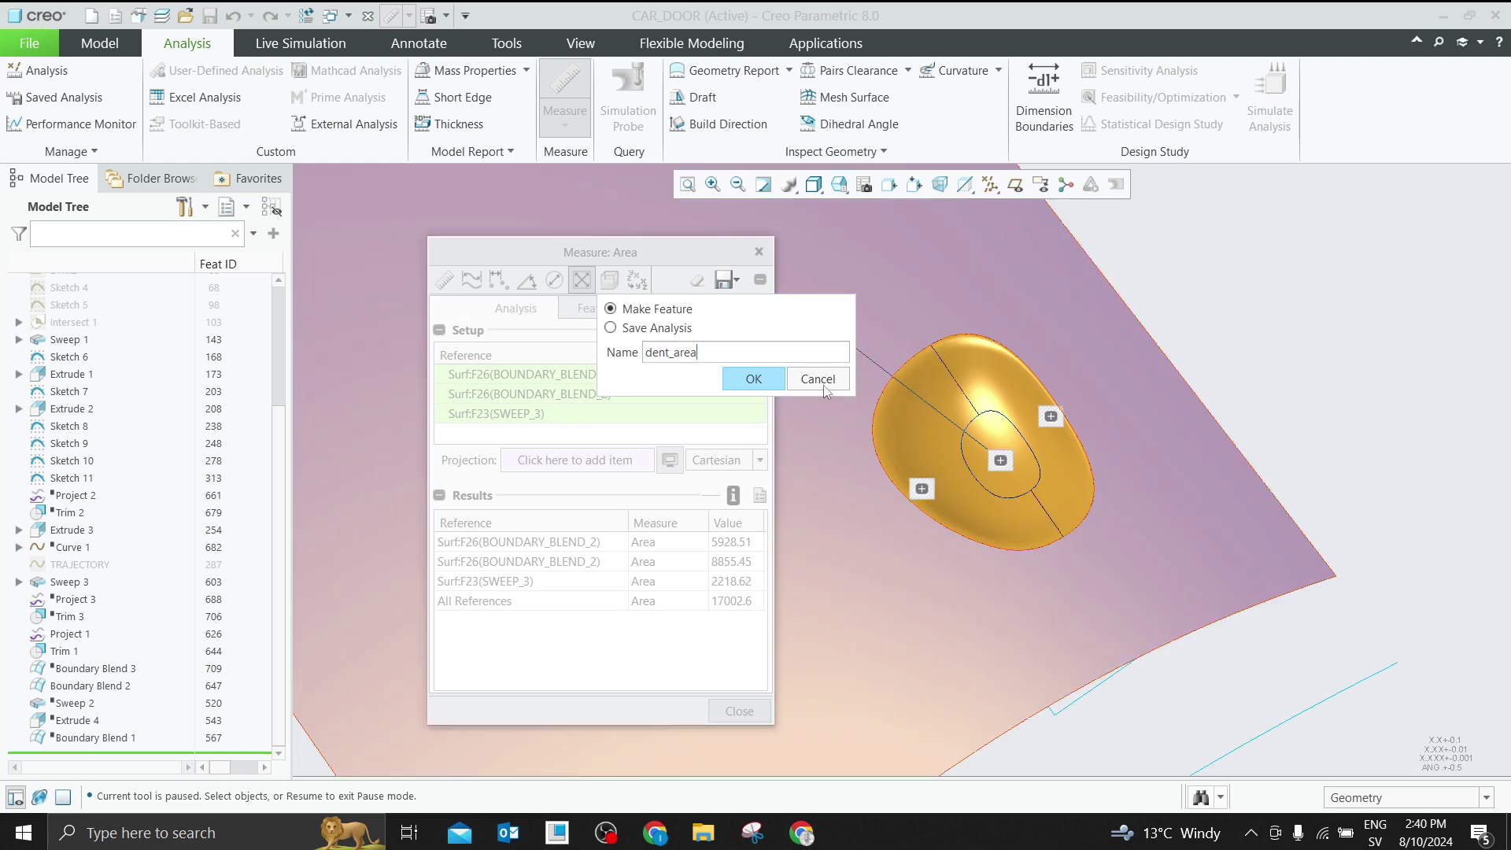
{"action": "left_click", "coordinate": [725, 377]}
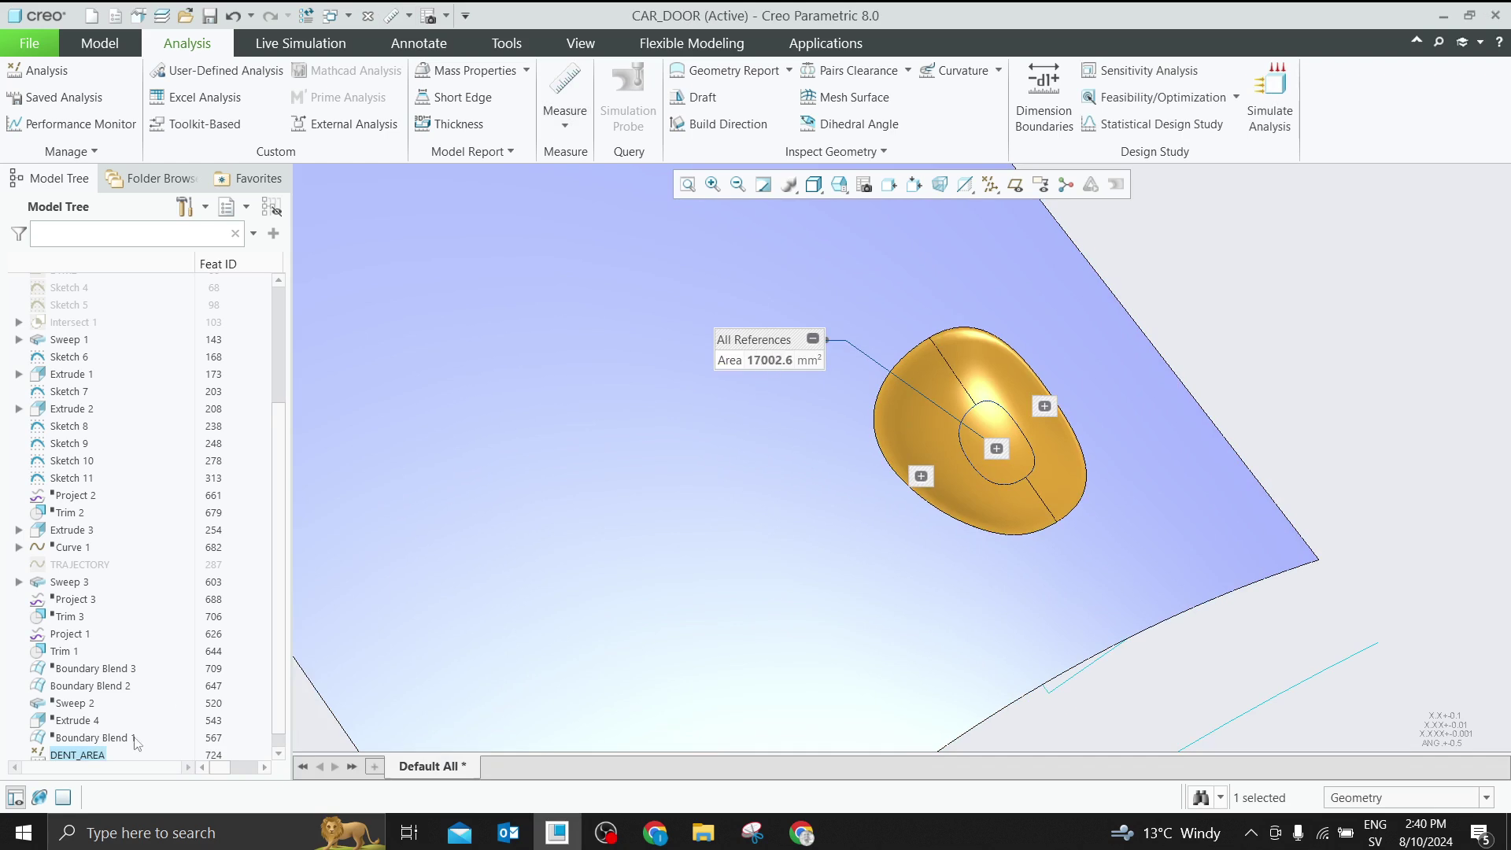
Review the DENT_AREA feature's information, checking the current value of its AREA local parameter, and close the report
{"action": "right_click", "coordinate": [86, 740]}
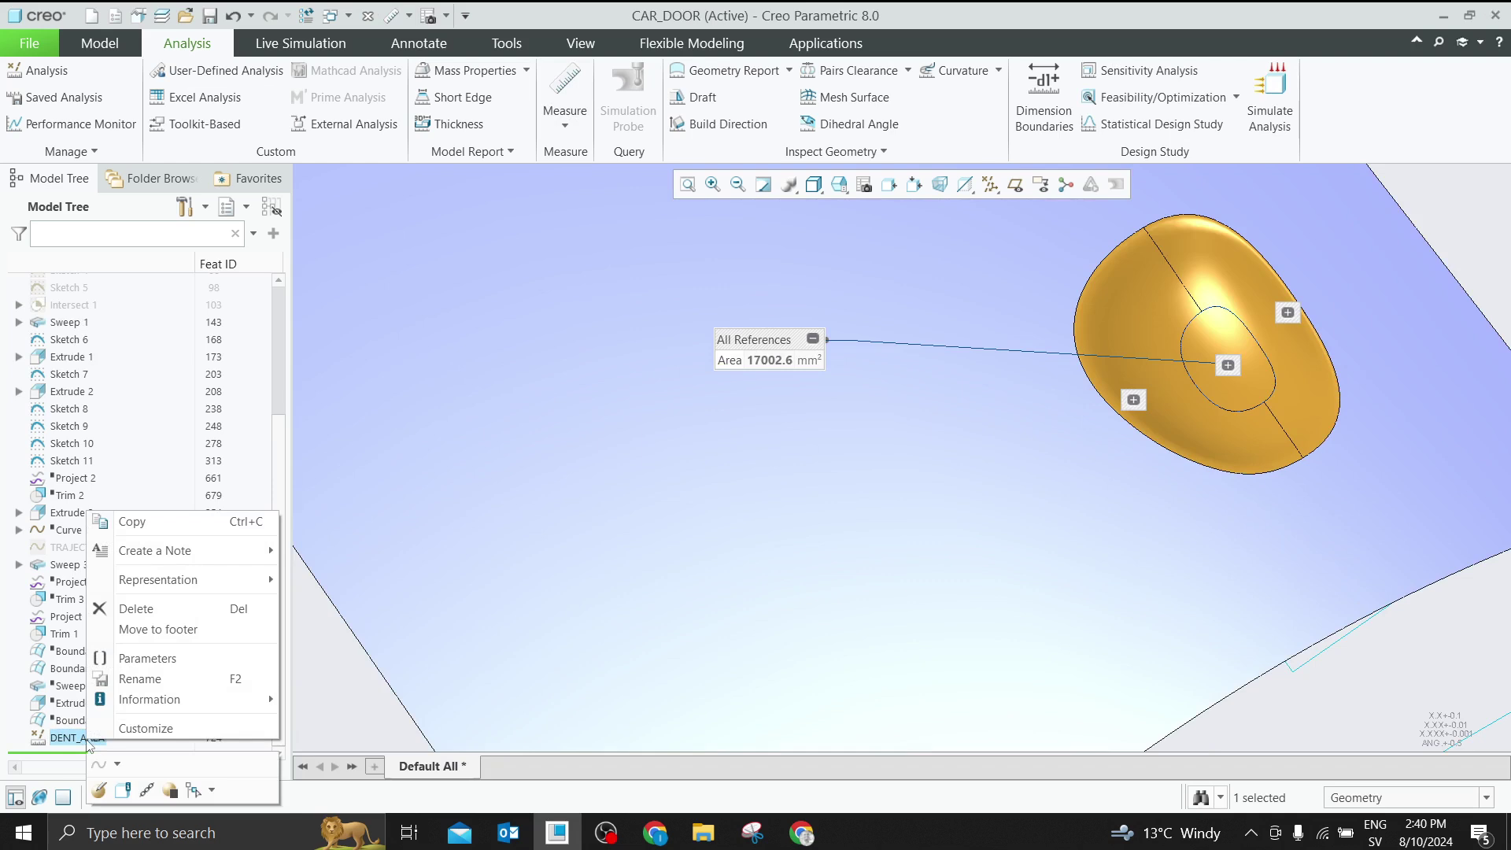
{"action": "mouse_move", "coordinate": [129, 700]}
{"action": "left_click", "coordinate": [358, 700]}
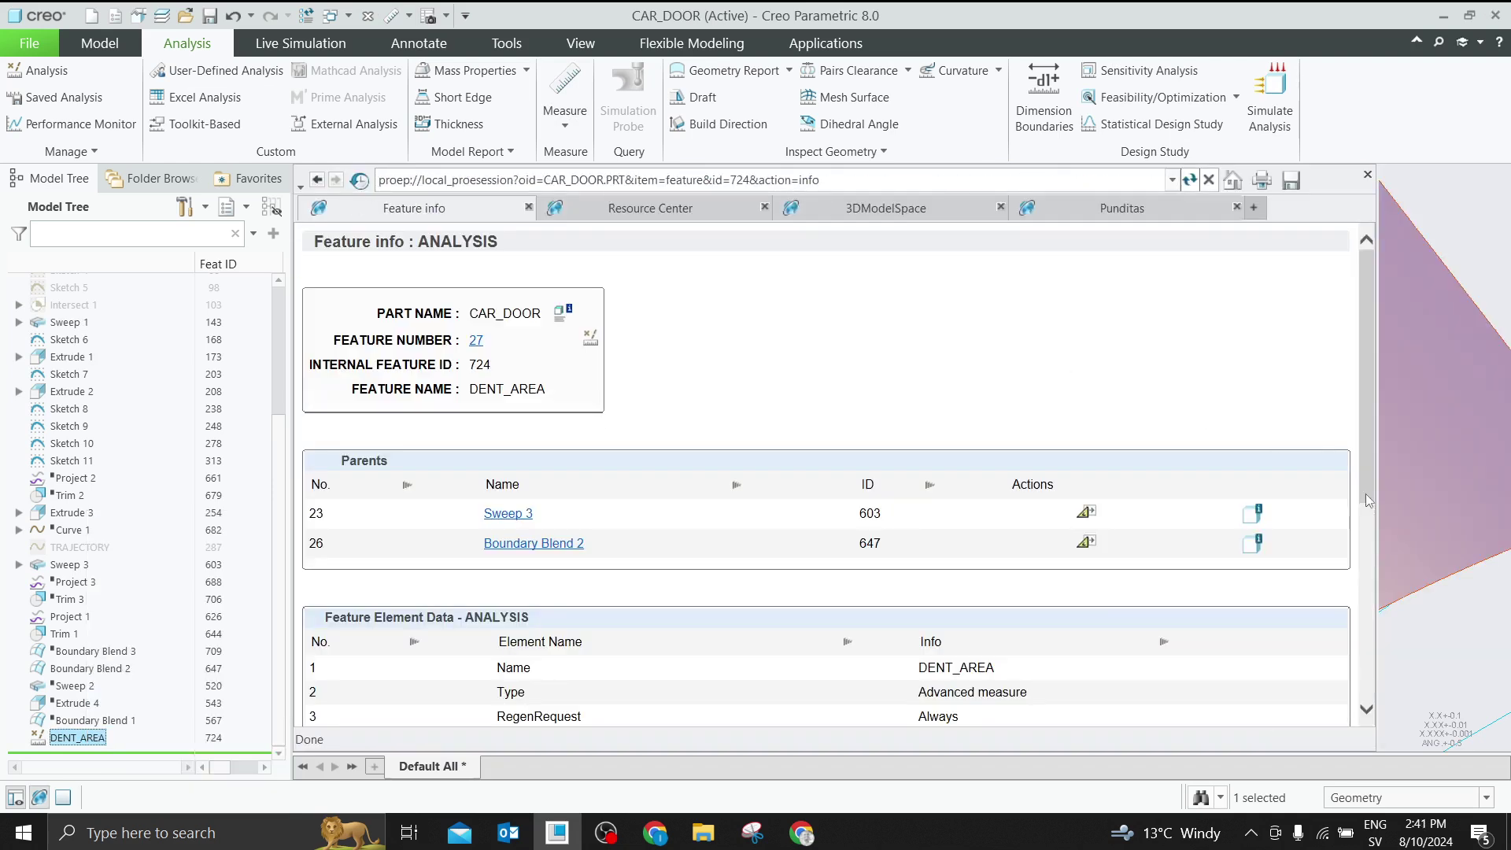
{"action": "left_click_drag", "start_coordinate": [1366, 493], "coordinate": [1366, 687]}
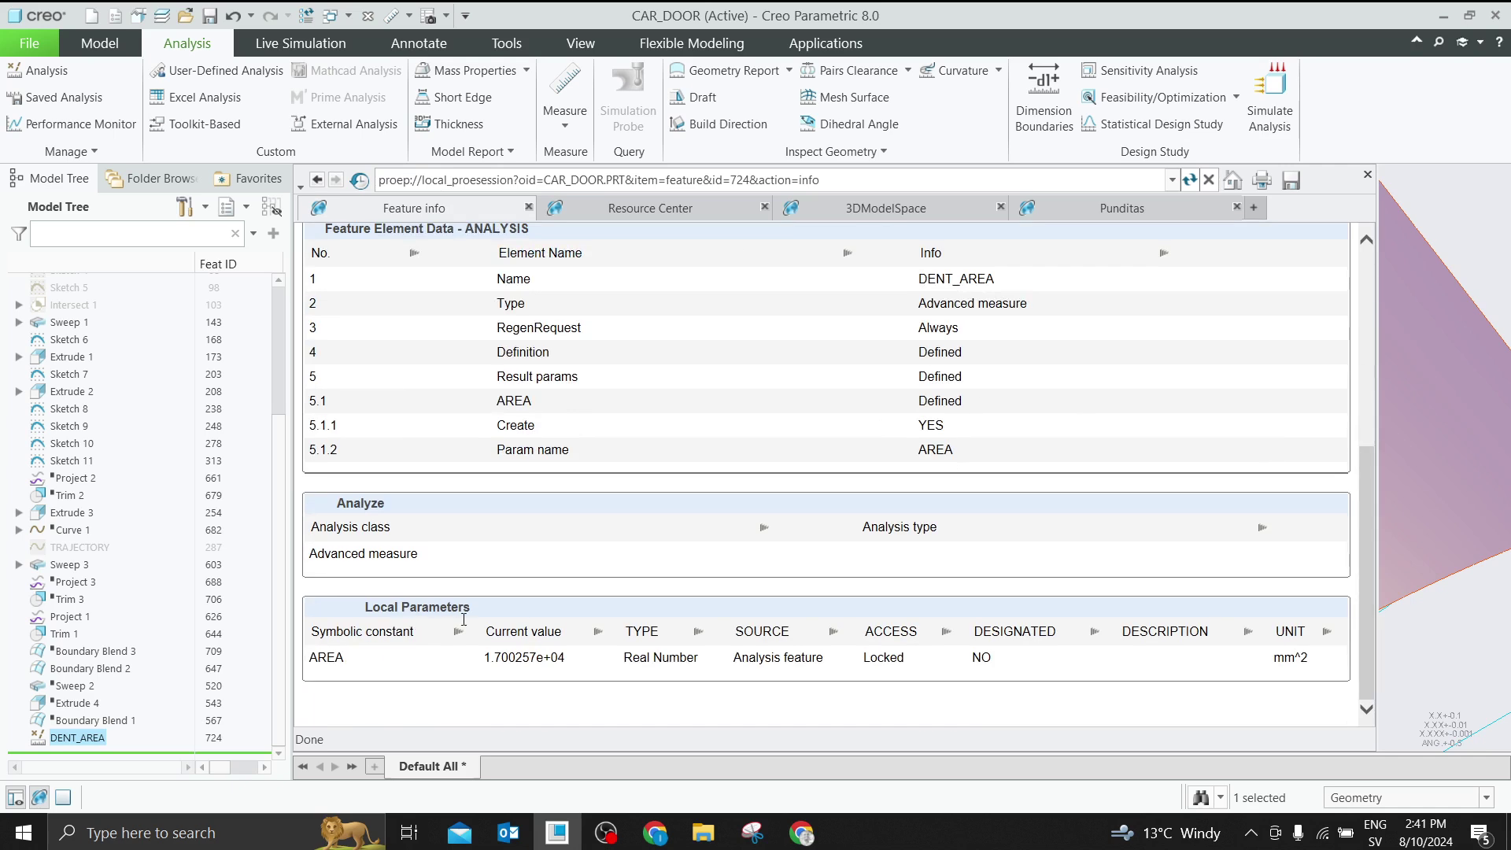
{"action": "left_click_drag", "start_coordinate": [481, 665], "coordinate": [601, 661]}
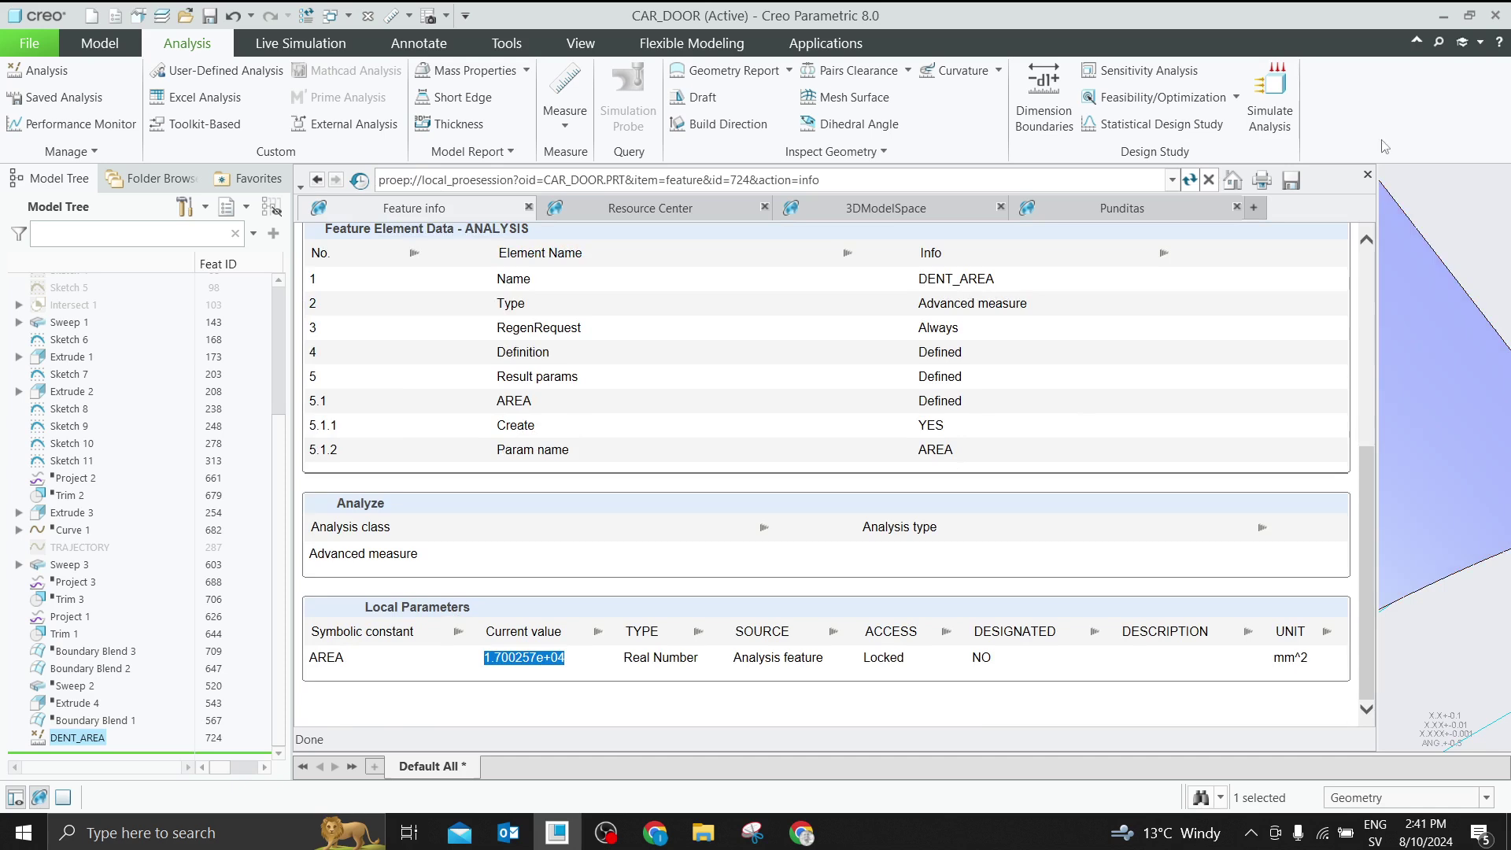
{"action": "left_click", "coordinate": [1367, 174]}
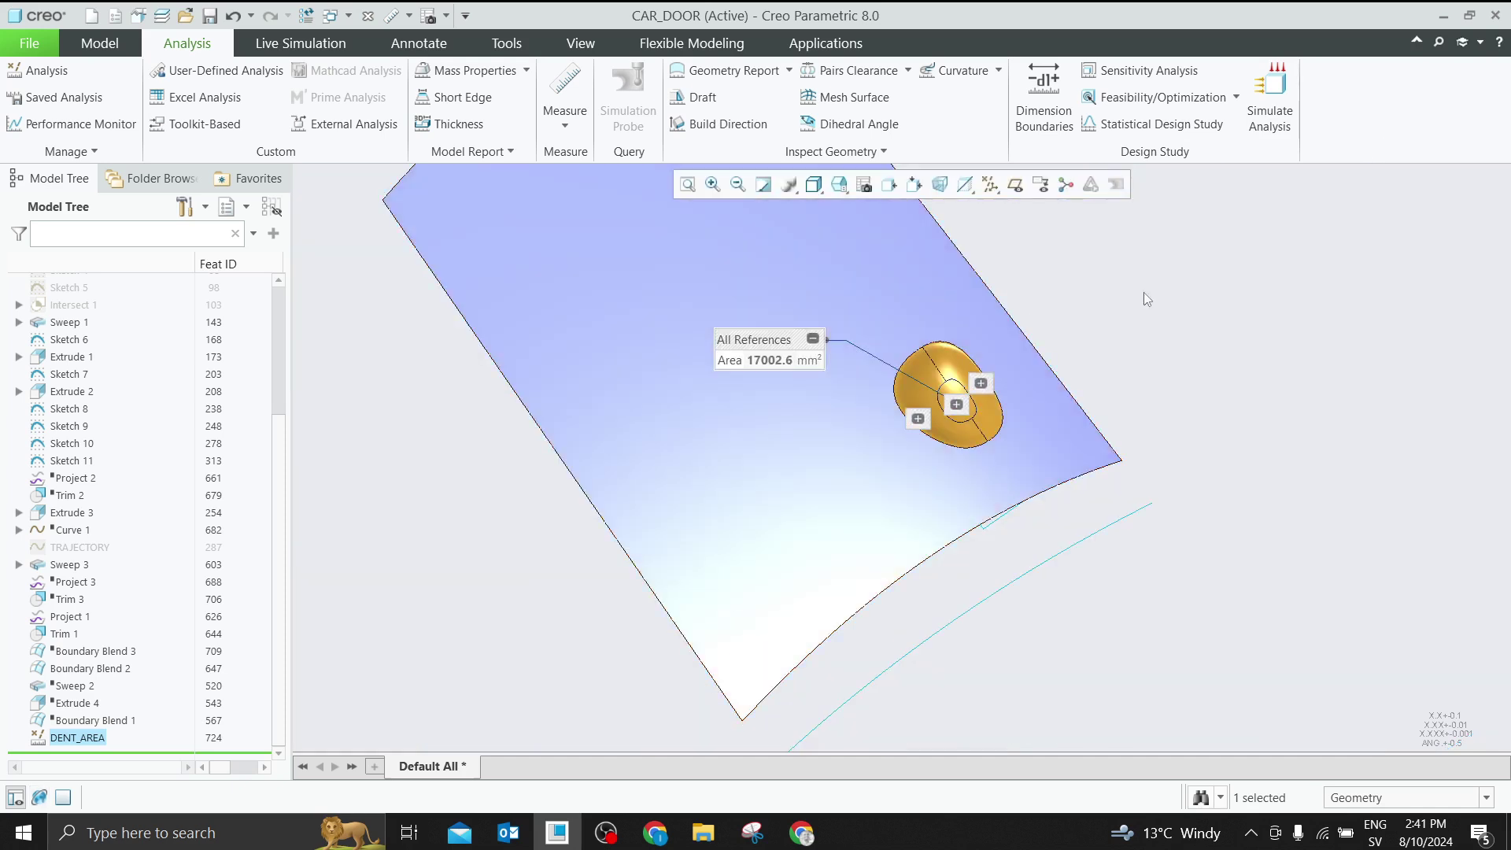
{"action": "middle_click_drag", "start_coordinate": [968, 378], "coordinate": [942, 348]}
{"action": "scroll", "coordinate": [945, 350], "scroll_direction": "down", "scroll_amount": 2}
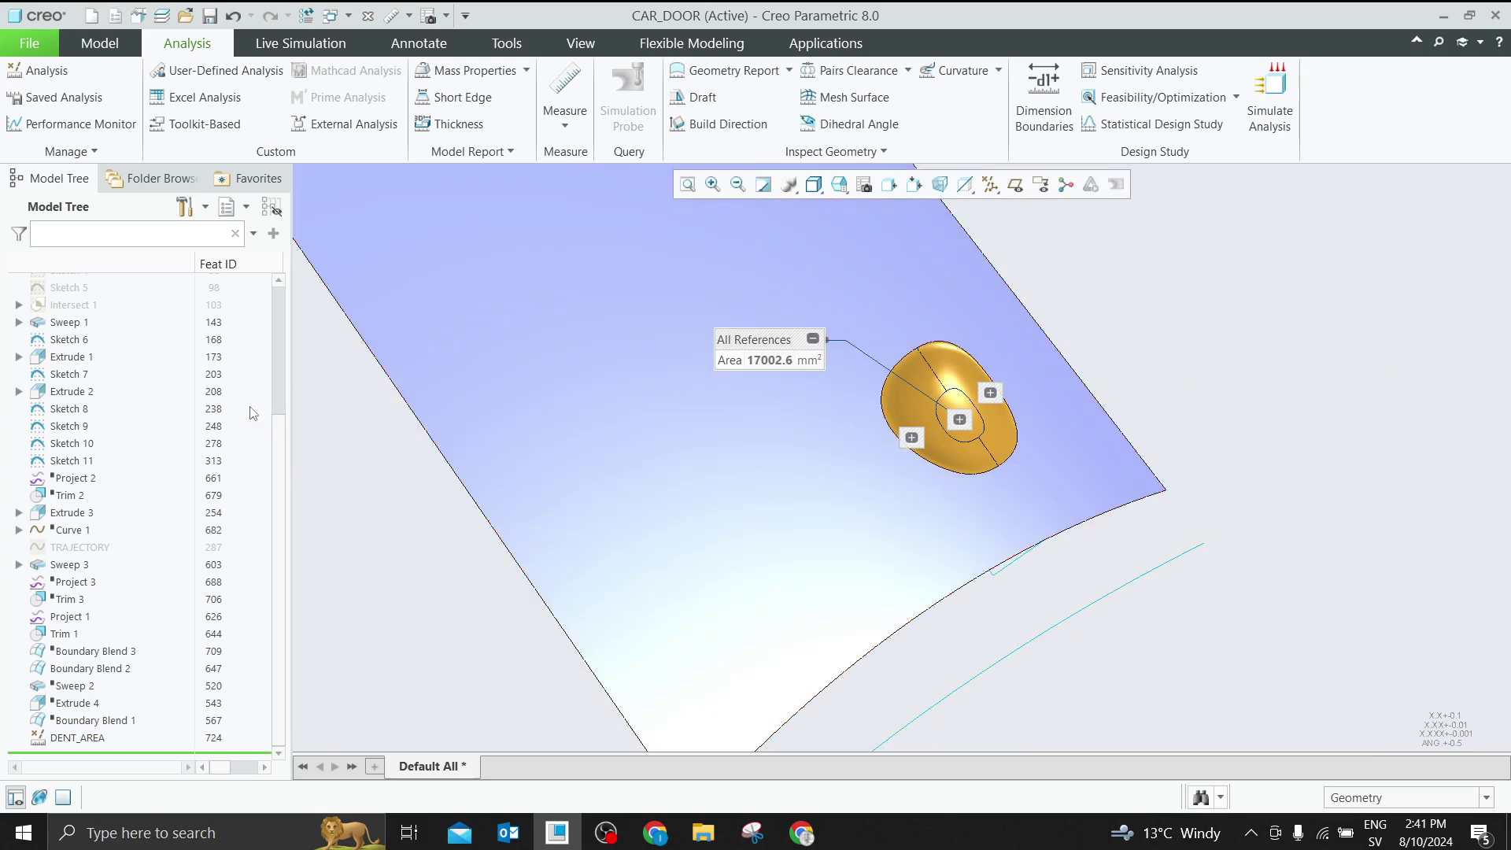
{"action": "mouse_move", "coordinate": [692, 448]}
{"action": "middle_mouse_down"}
{"action": "mouse_move", "coordinate": [740, 454]}
{"action": "mouse_move", "coordinate": [739, 440]}
{"action": "mouse_move", "coordinate": [1012, 533]}
{"action": "middle_mouse_up"}
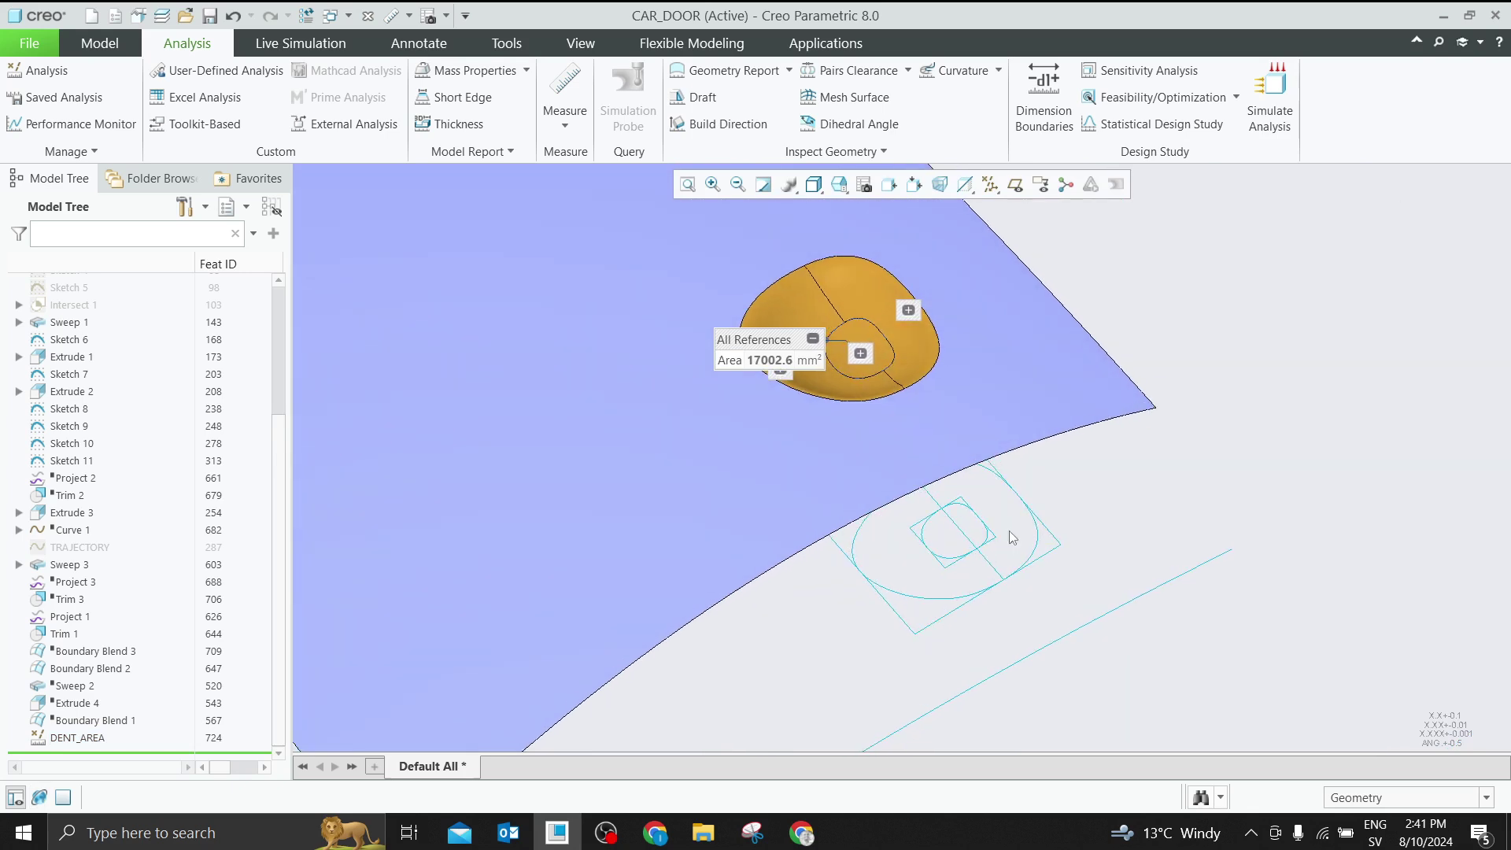
{"action": "left_click", "coordinate": [1055, 538]}
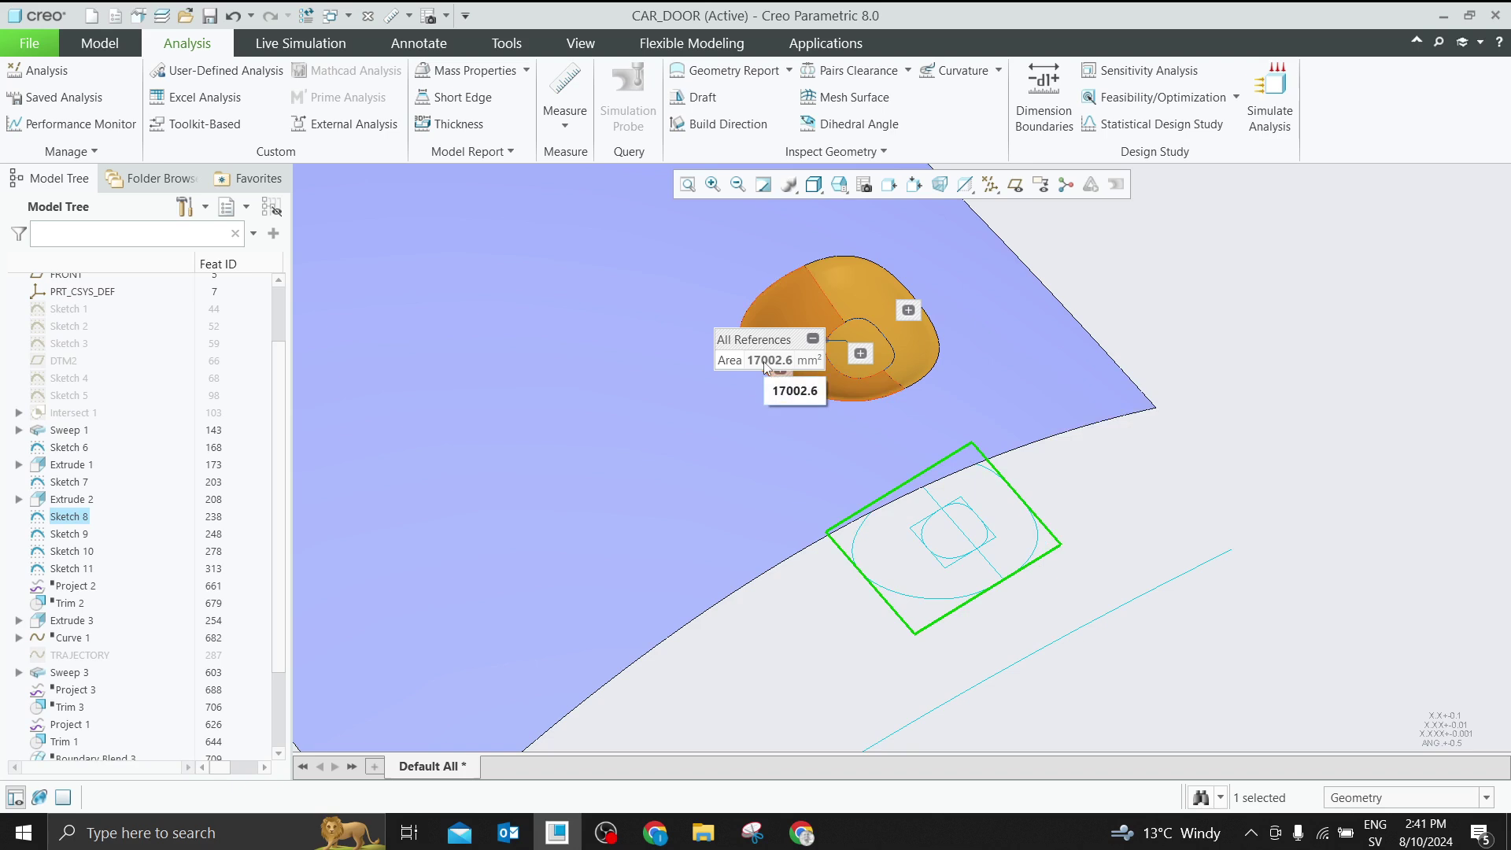
{"action": "left_click", "coordinate": [1305, 305]}
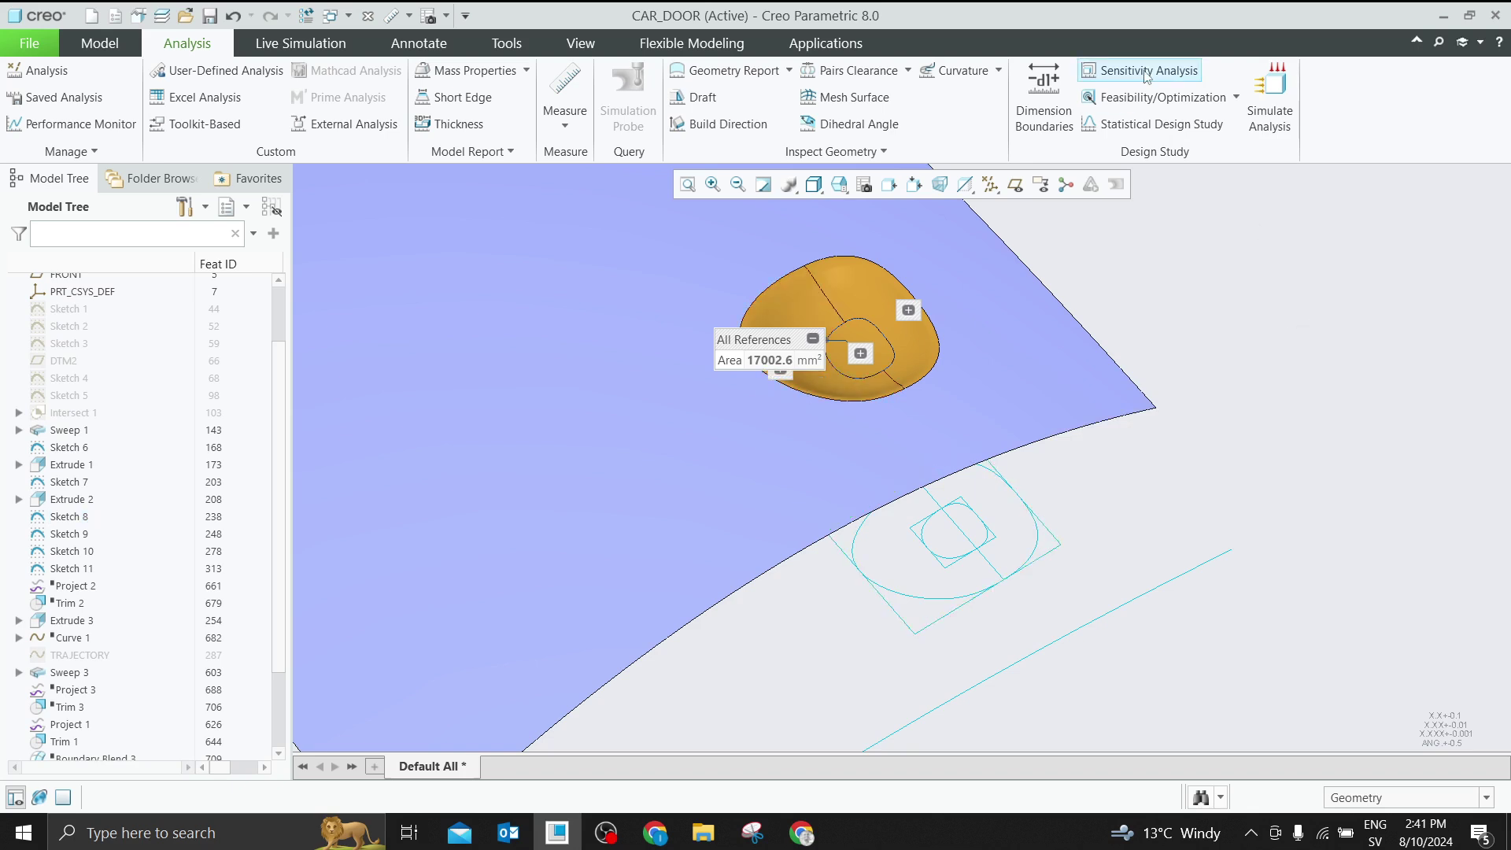
{"action": "left_click", "coordinate": [1158, 75]}
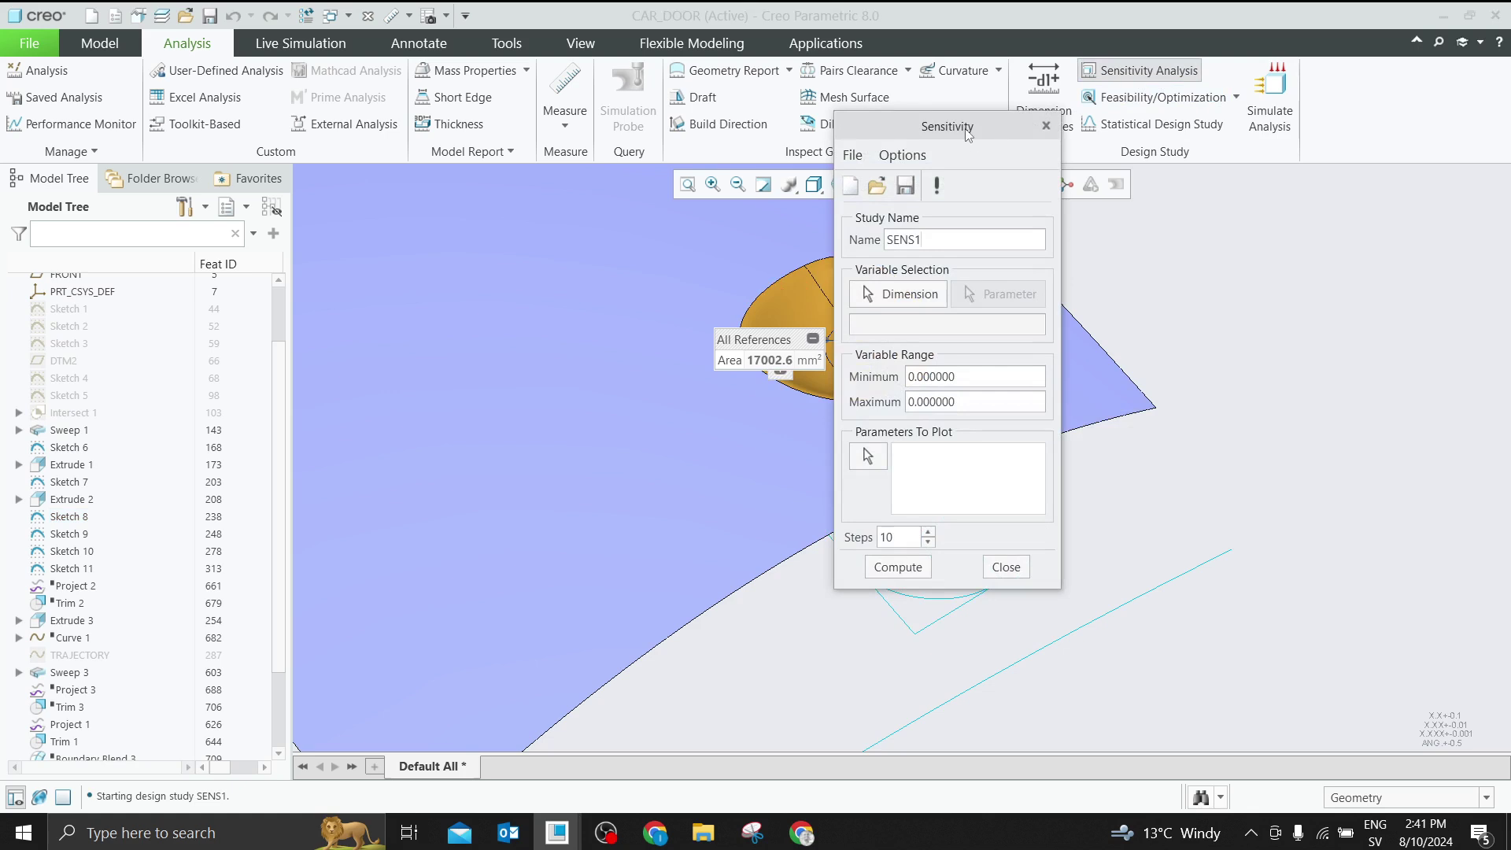
{"action": "left_click_drag", "start_coordinate": [968, 134], "coordinate": [540, 174]}
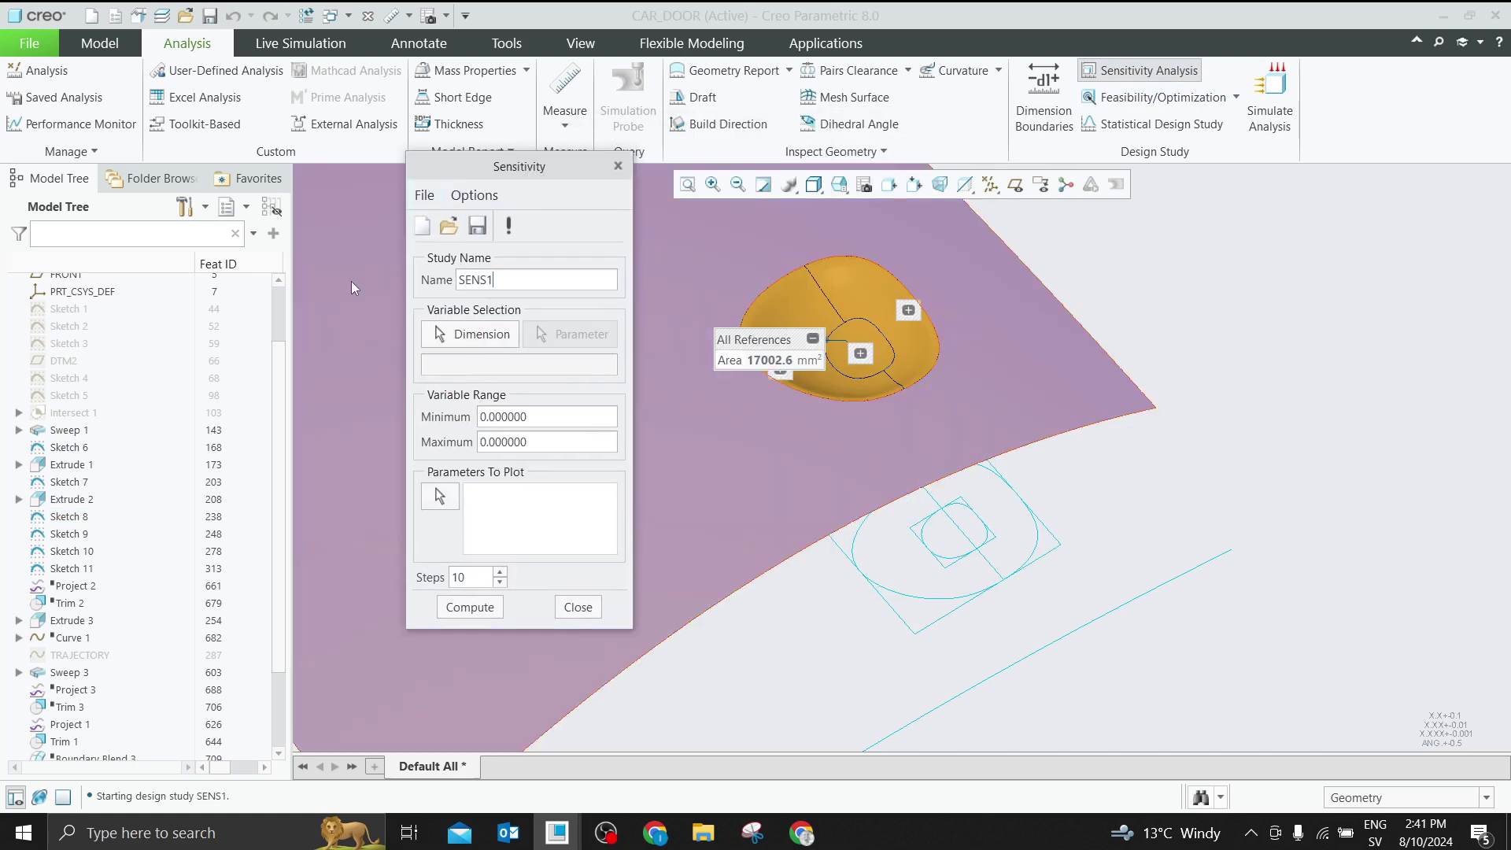
{"action": "left_click", "coordinate": [446, 346]}
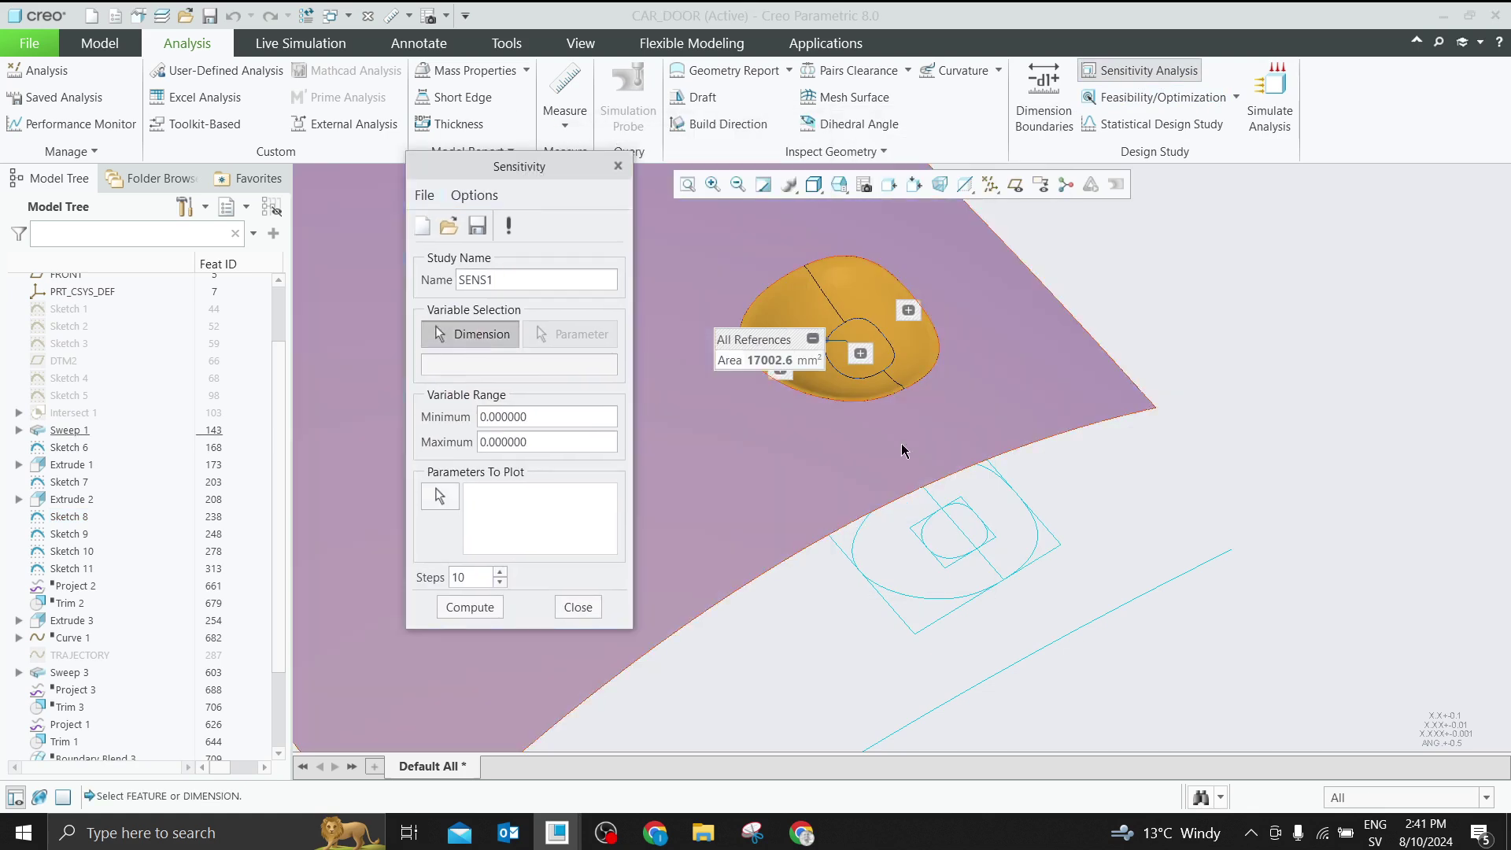
{"action": "left_click", "coordinate": [1053, 542]}
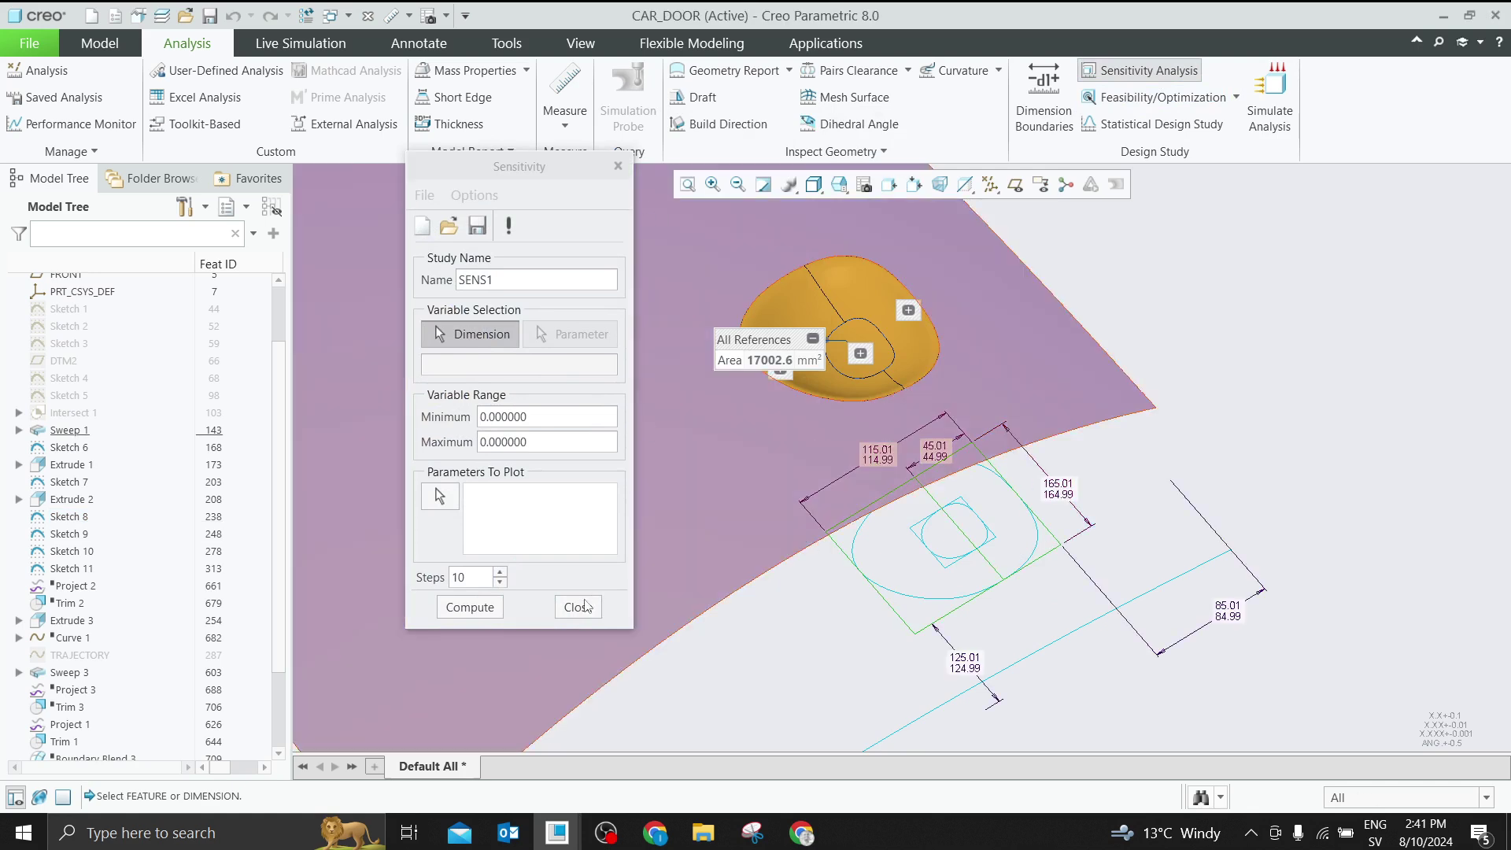
{"action": "left_click", "coordinate": [586, 608]}
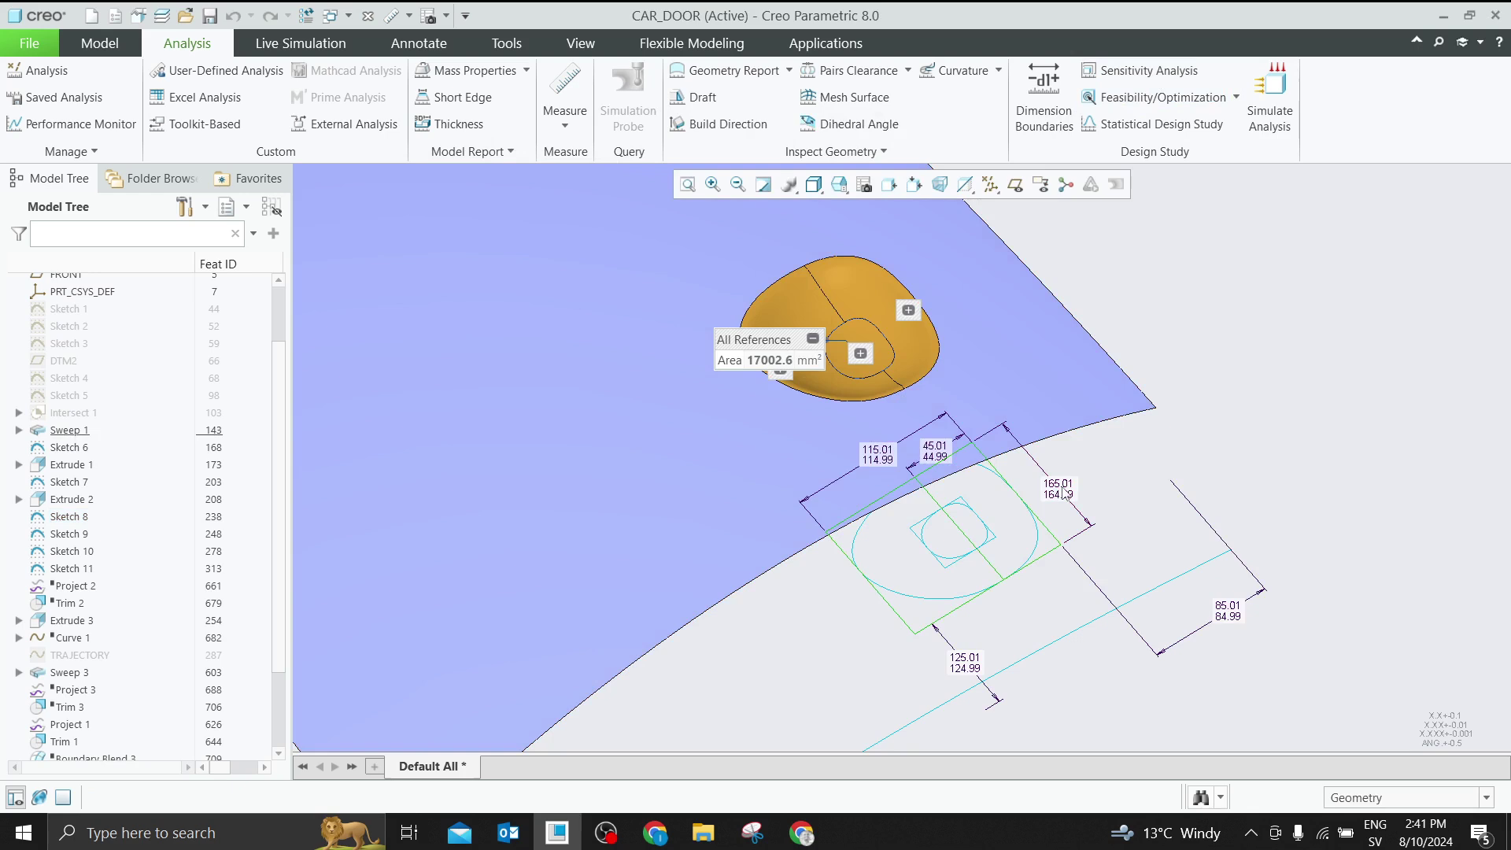
Open the recess's outer rectangle sketch (Sketch 8) for editing and select its 165 mm length dimension
{"action": "left_click", "coordinate": [1039, 563]}
{"action": "right_click", "coordinate": [58, 526]}
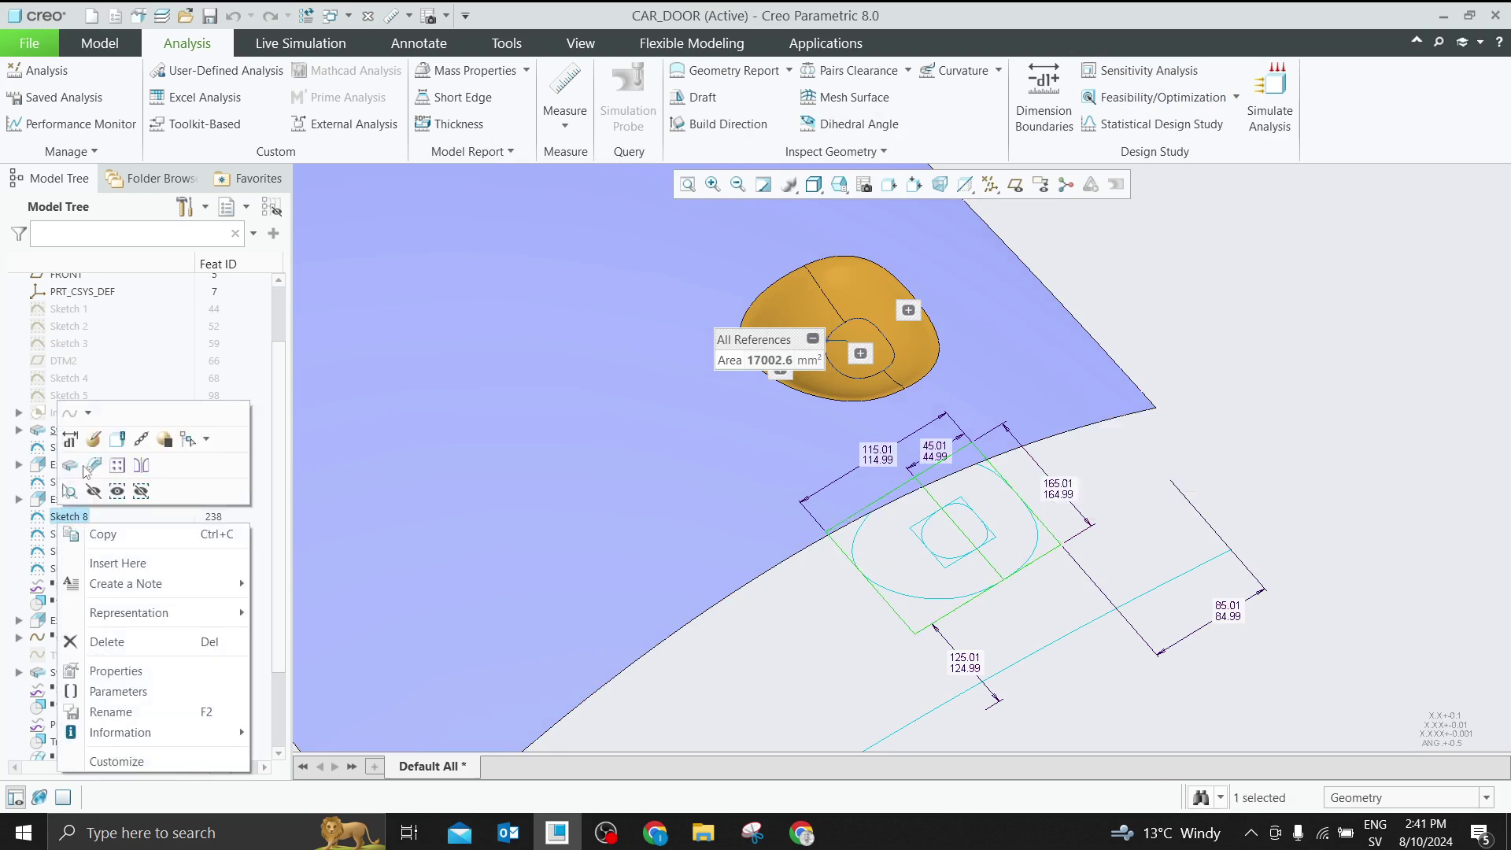
{"action": "left_click", "coordinate": [93, 439]}
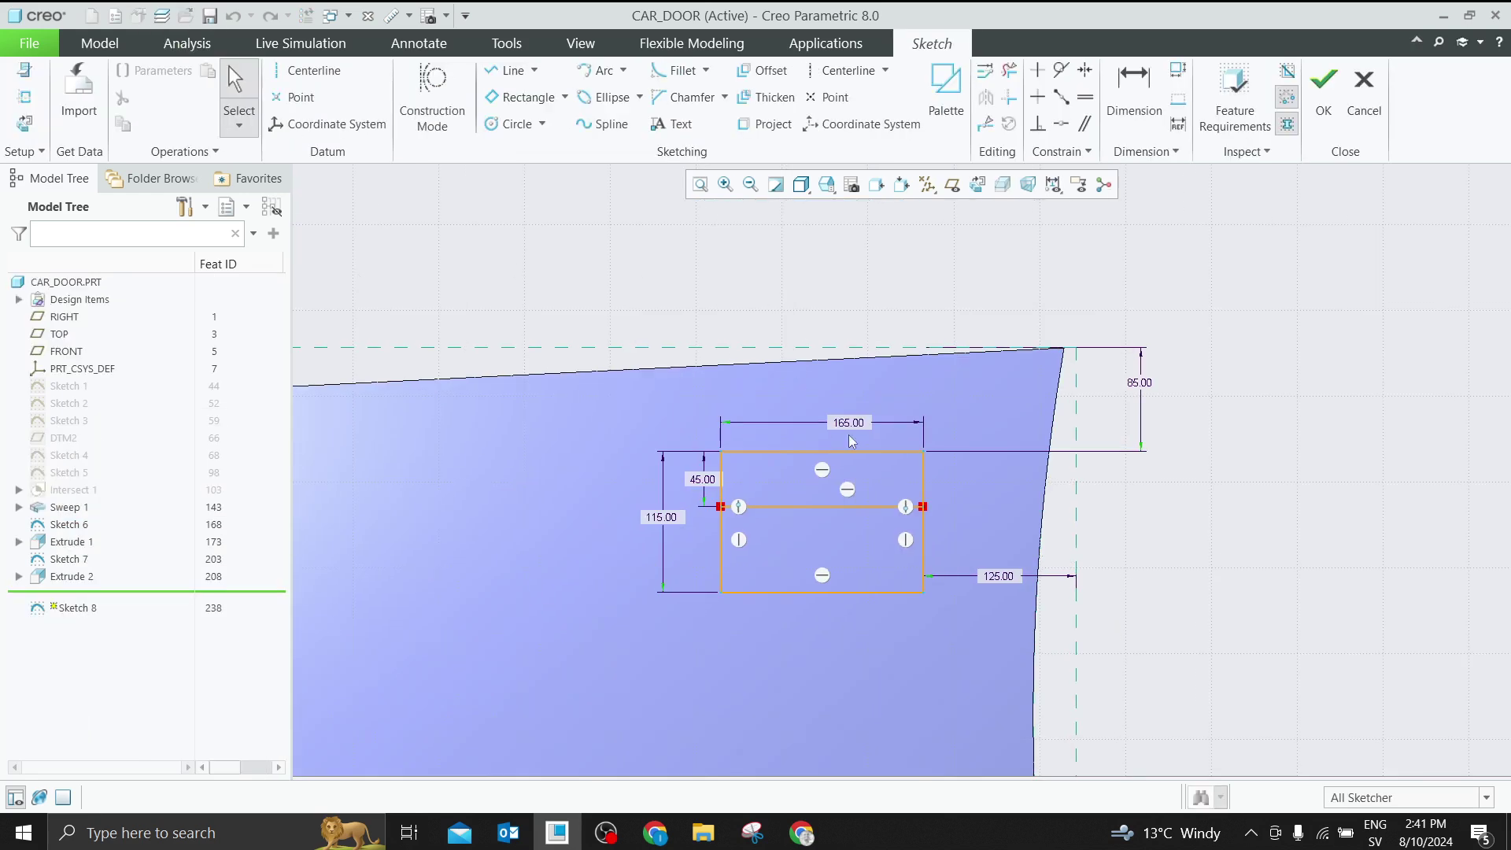
{"action": "left_click", "coordinate": [849, 425]}
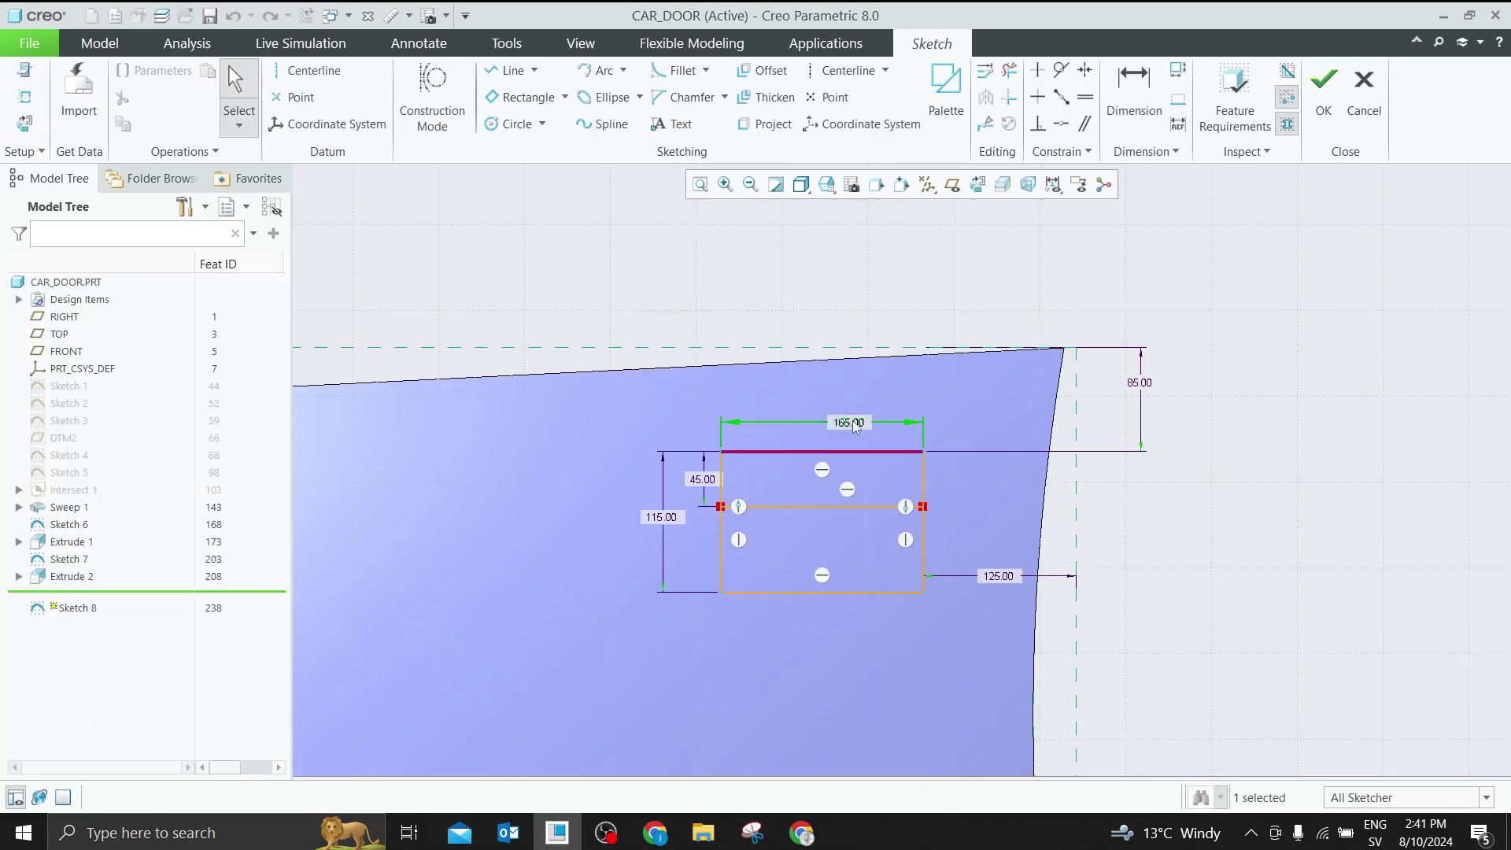
Move the 165 mm dimension of the Sketch 8 rectangle inside the rectangle, just below its upper edge
{"action": "left_click", "coordinate": [417, 46]}
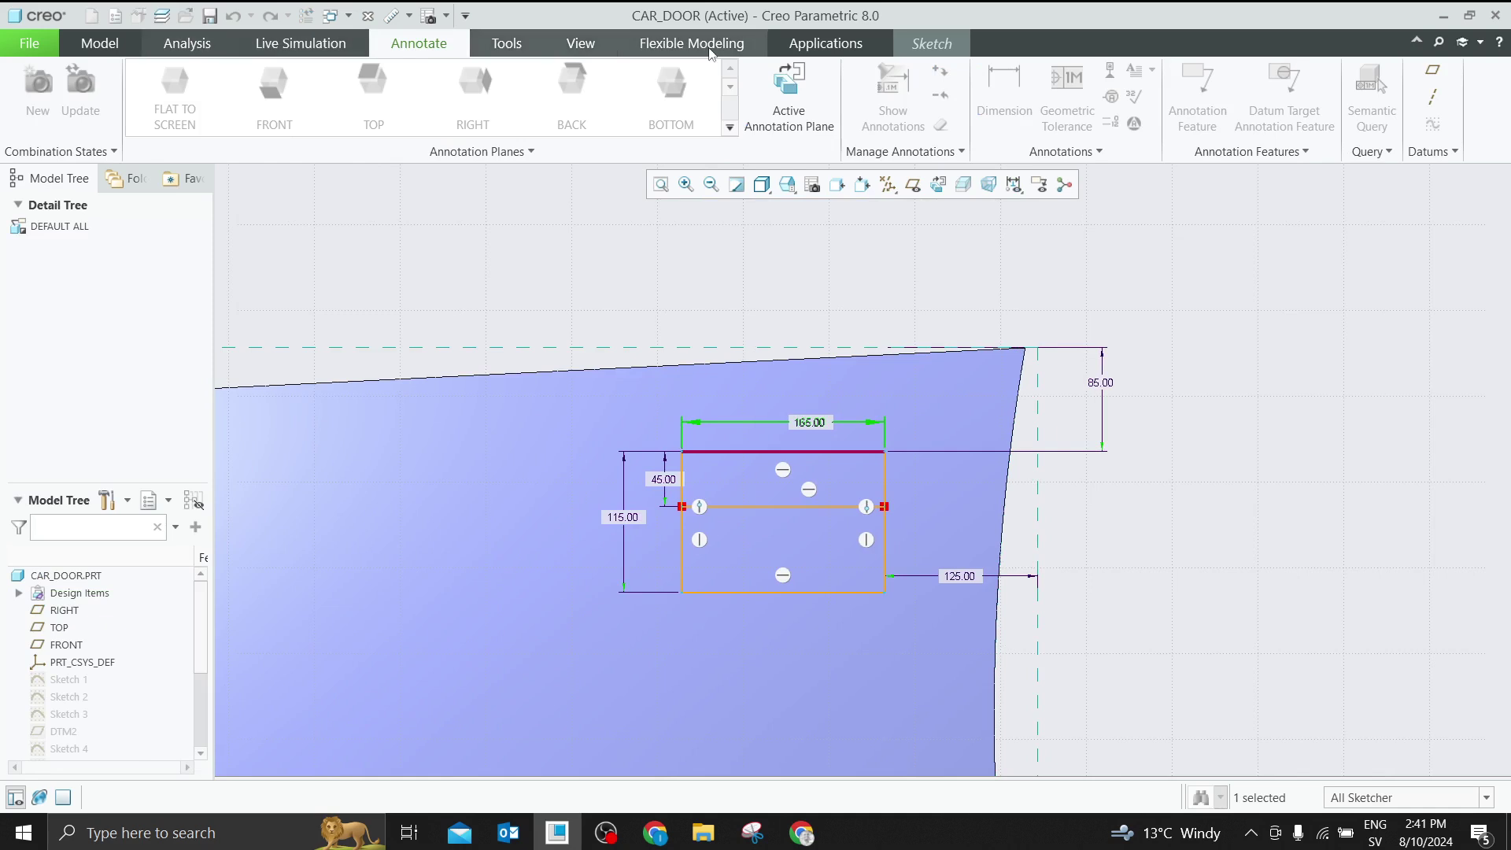
{"action": "left_click", "coordinate": [923, 46]}
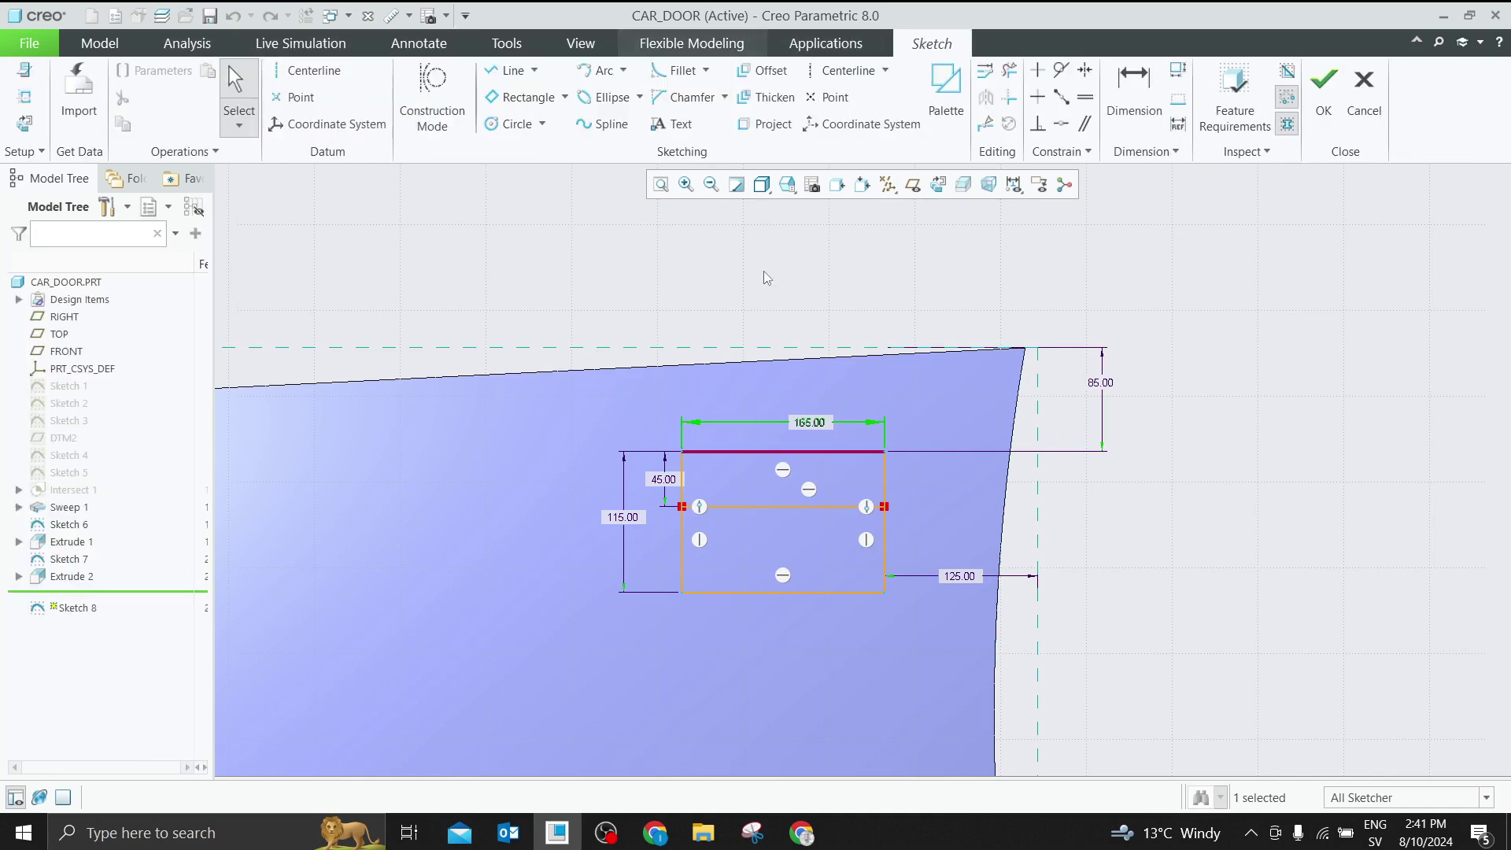
{"action": "mouse_move", "coordinate": [894, 381]}
{"action": "middle_mouse_down"}
{"action": "mouse_move", "coordinate": [894, 331]}
{"action": "mouse_move", "coordinate": [875, 466]}
{"action": "middle_mouse_up"}
{"action": "left_click", "coordinate": [877, 468]}
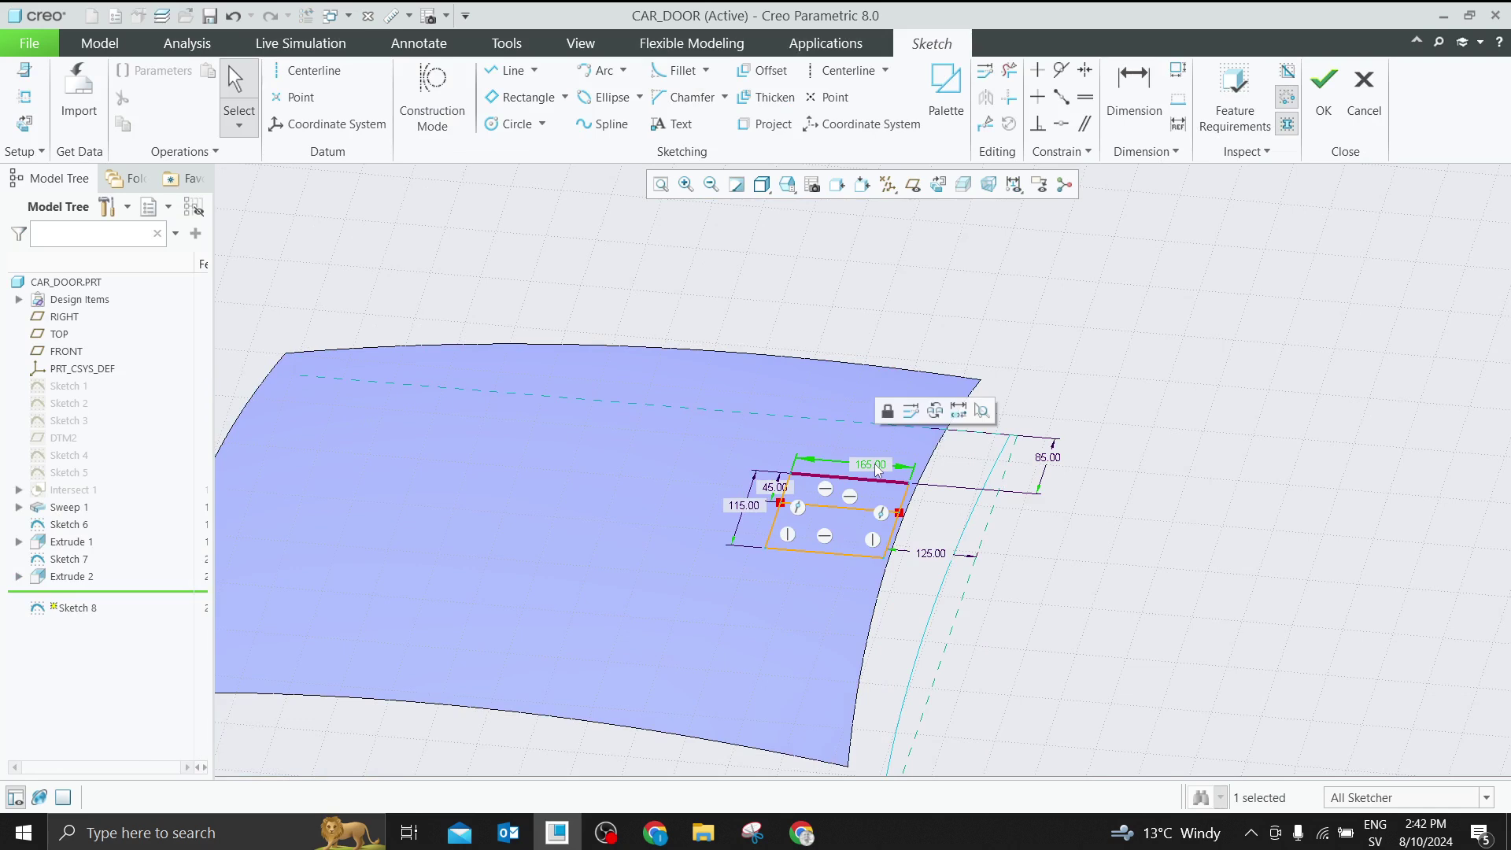
{"action": "left_click", "coordinate": [875, 469]}
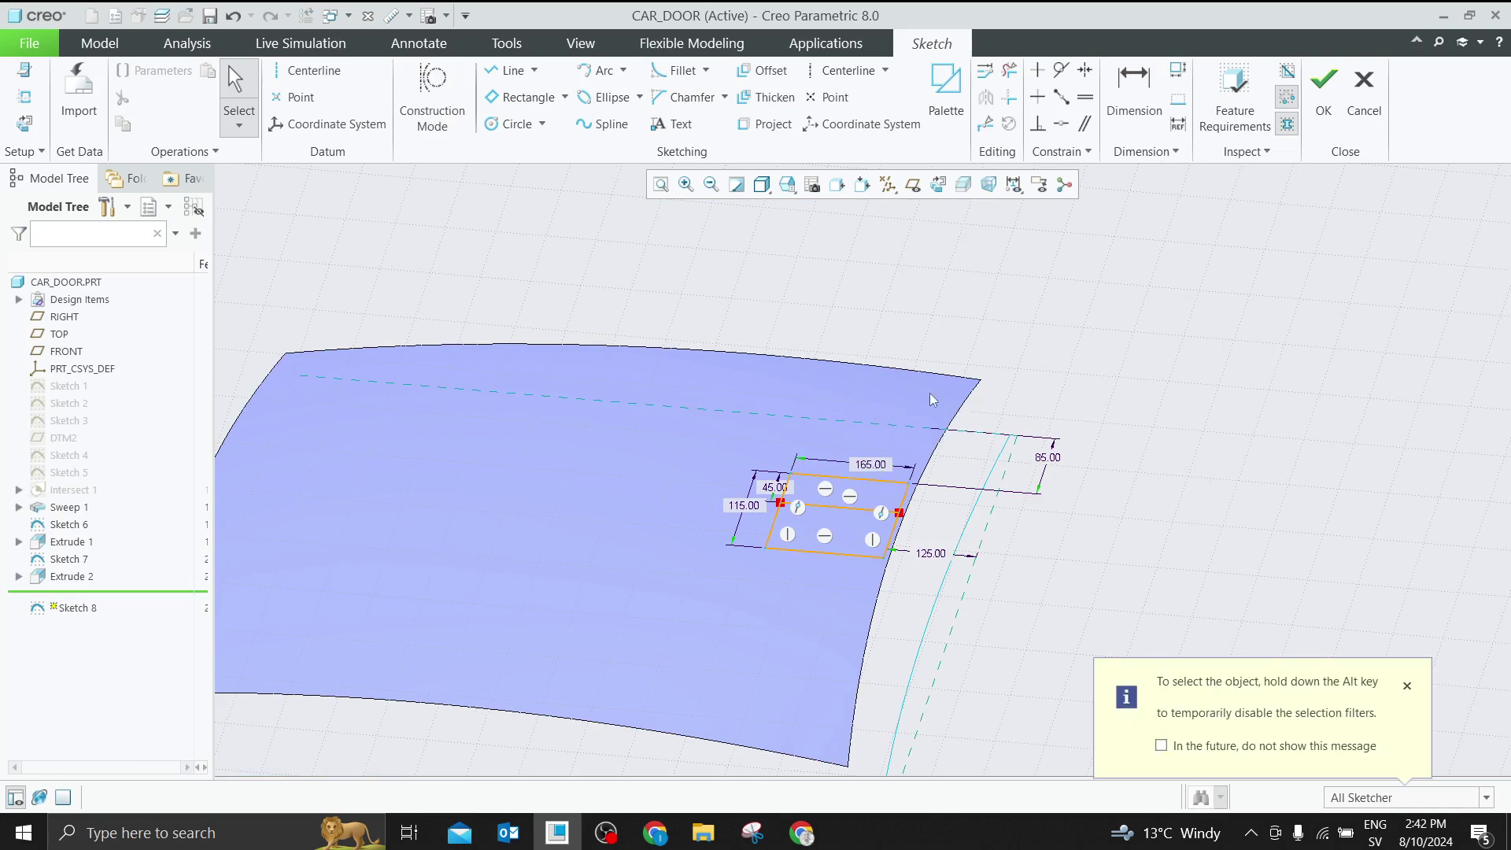
{"action": "left_click_drag", "start_coordinate": [872, 470], "coordinate": [862, 494]}
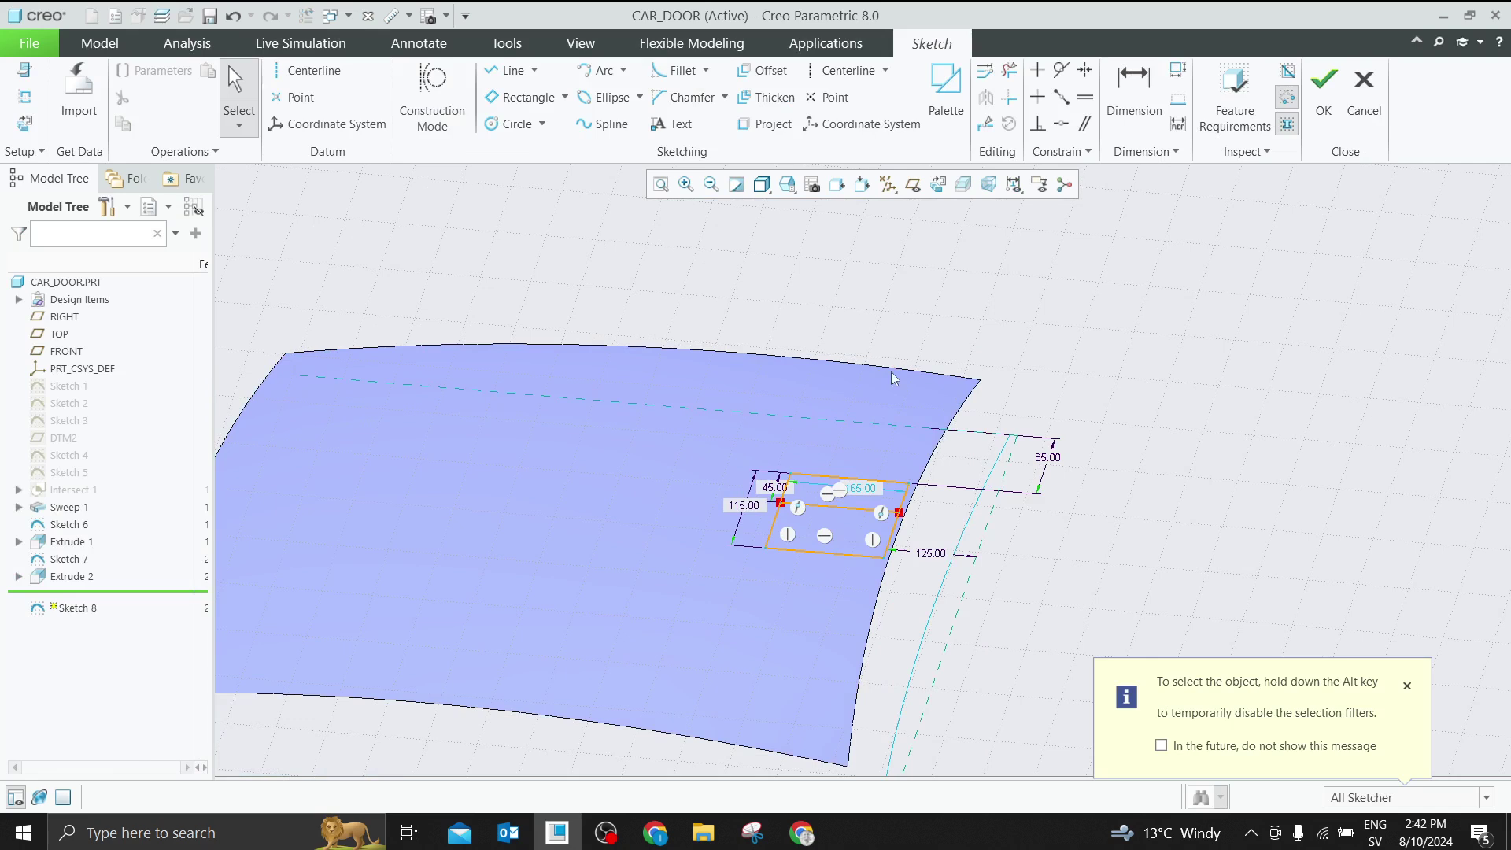
Dimension the Sketch 8 rectangle's length at 165 mm above its upper edge and finish the sketch
{"action": "left_click", "coordinate": [1134, 91]}
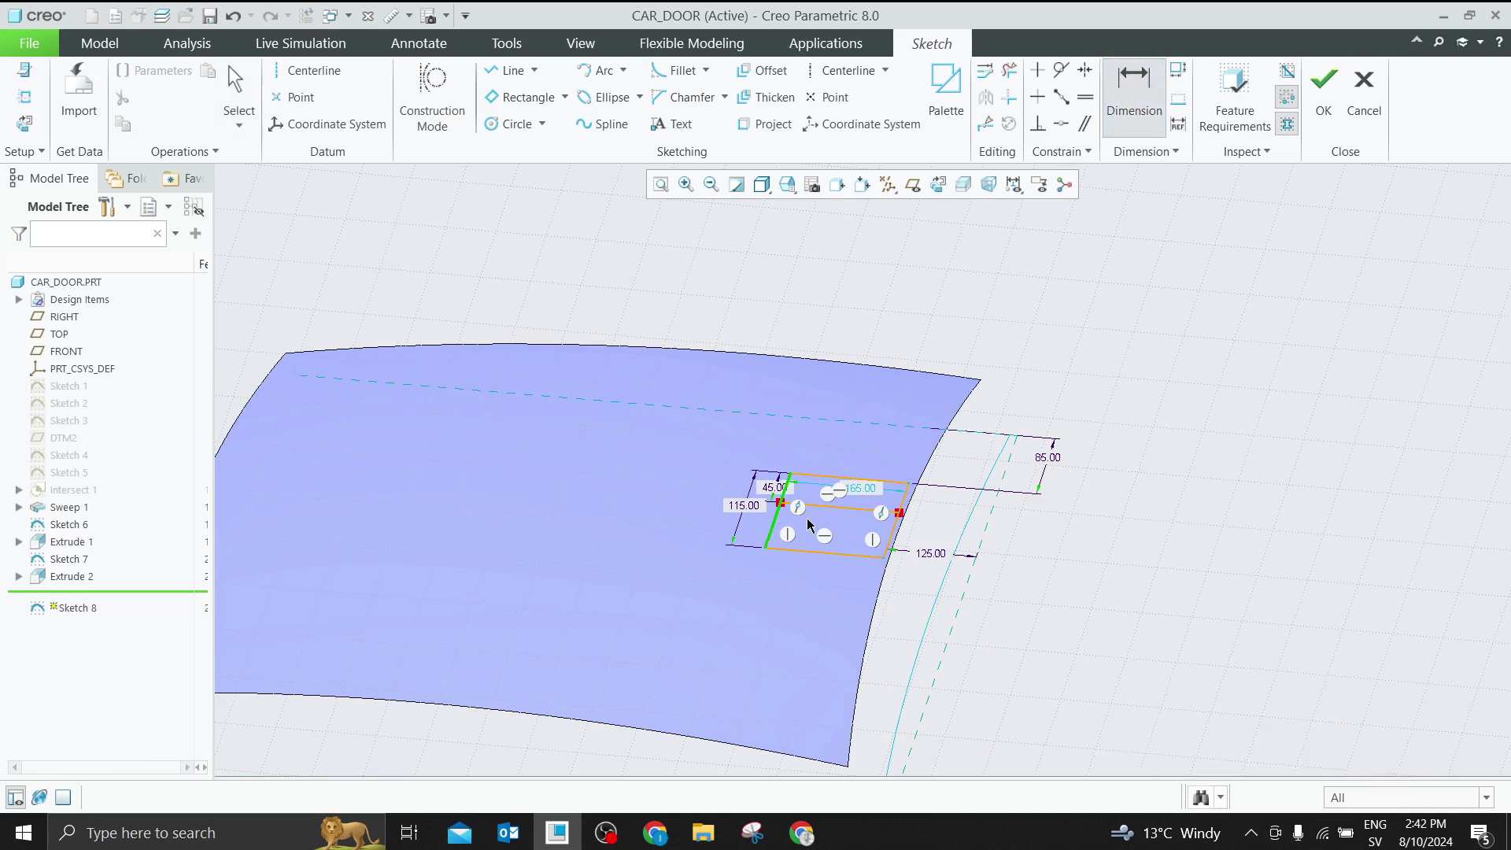
{"action": "middle_click", "coordinate": [874, 471]}
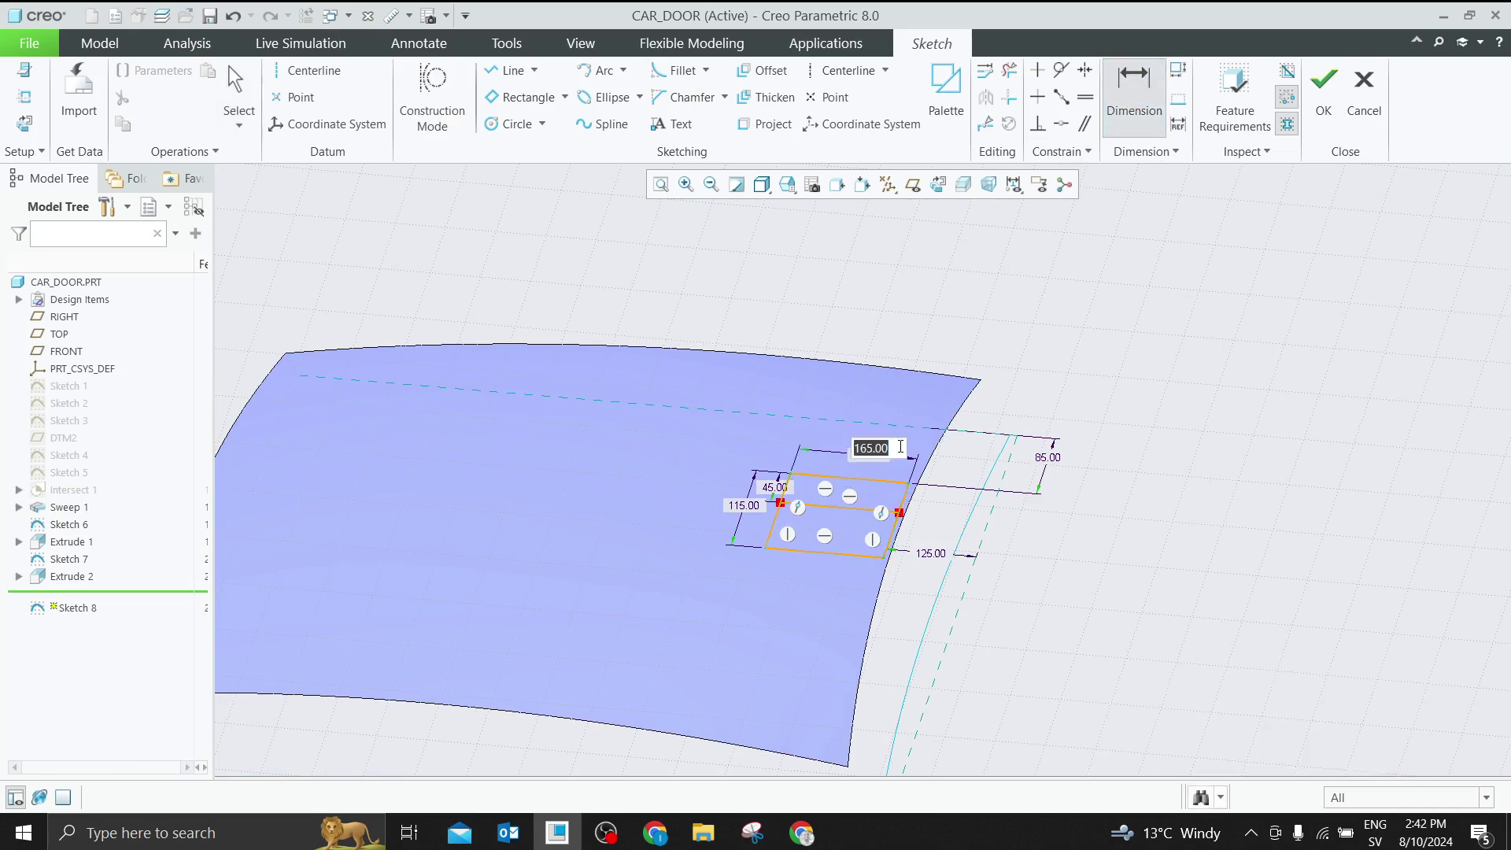
{"action": "key", "text": "Return"}
{"action": "scroll", "coordinate": [903, 432], "scroll_direction": "up", "scroll_amount": 4}
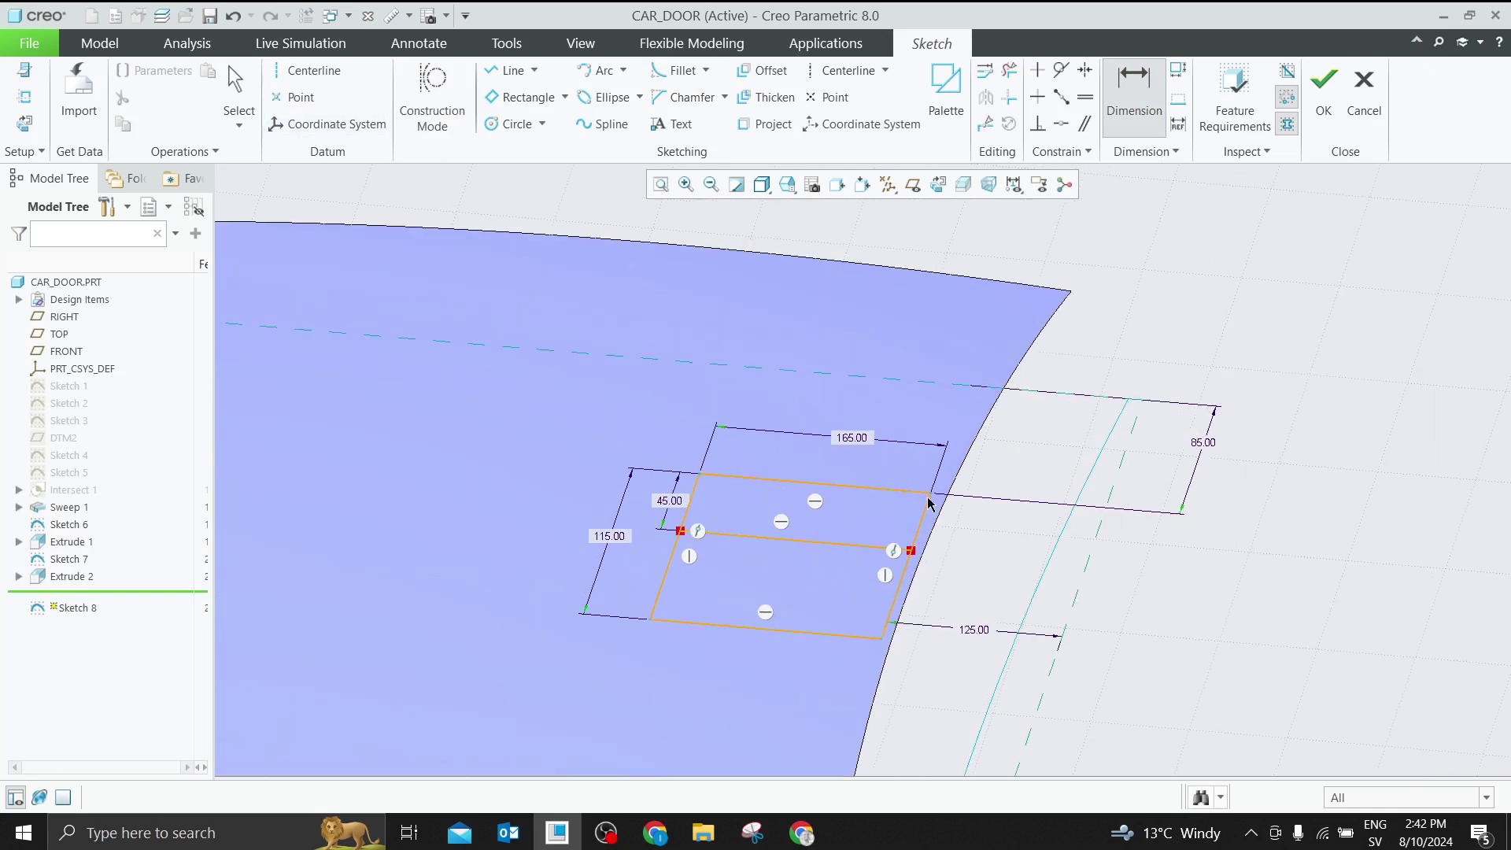
{"action": "left_click", "coordinate": [1324, 86]}
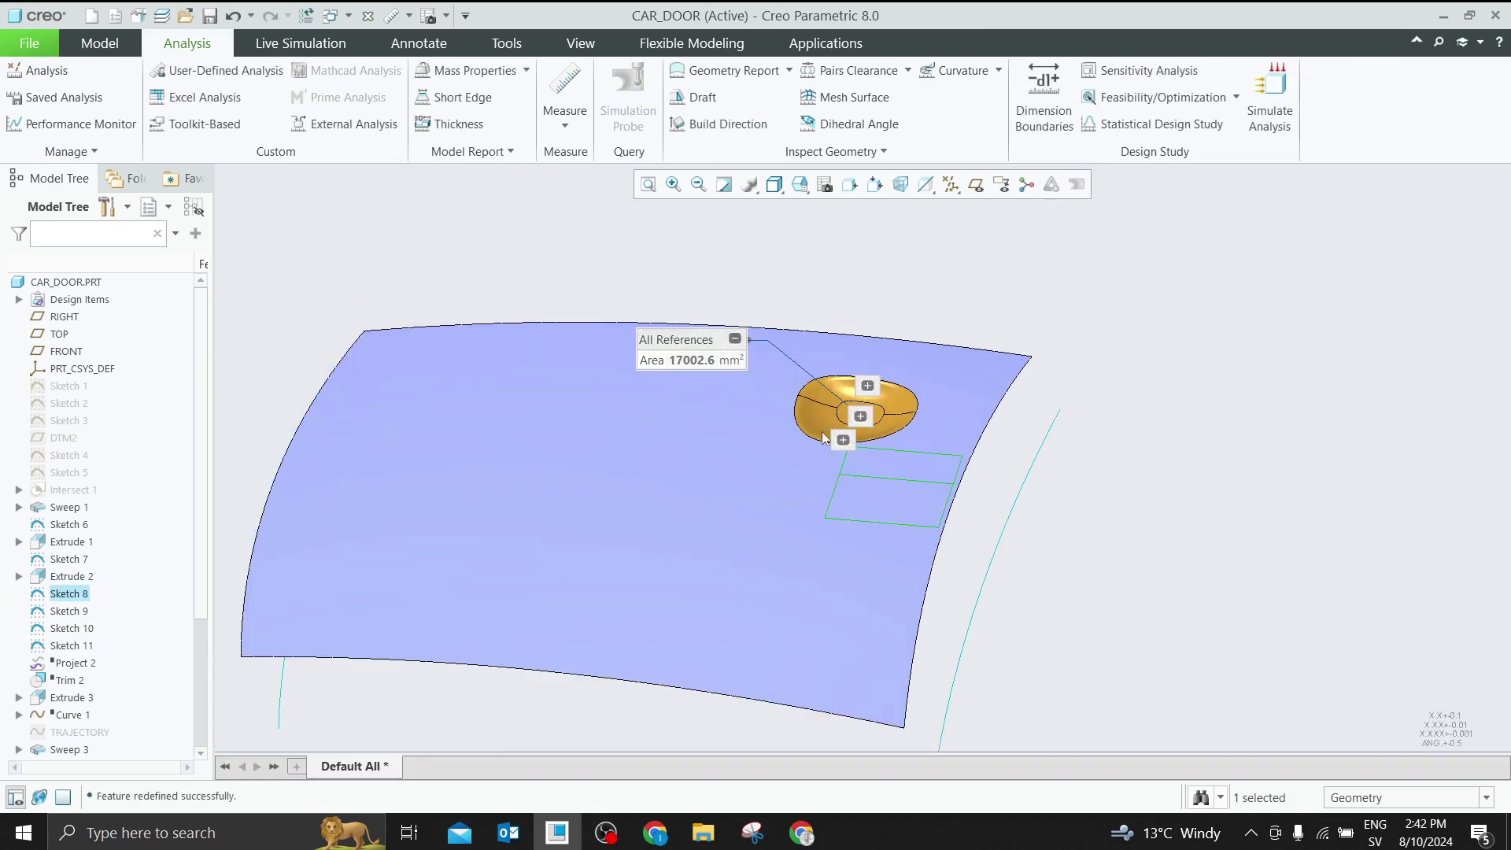
Start a sensitivity analysis with the Sketch 8 rectangle's 165 mm length dimension as the variable
{"action": "scroll", "coordinate": [197, 668], "scroll_direction": "down", "scroll_amount": 3}
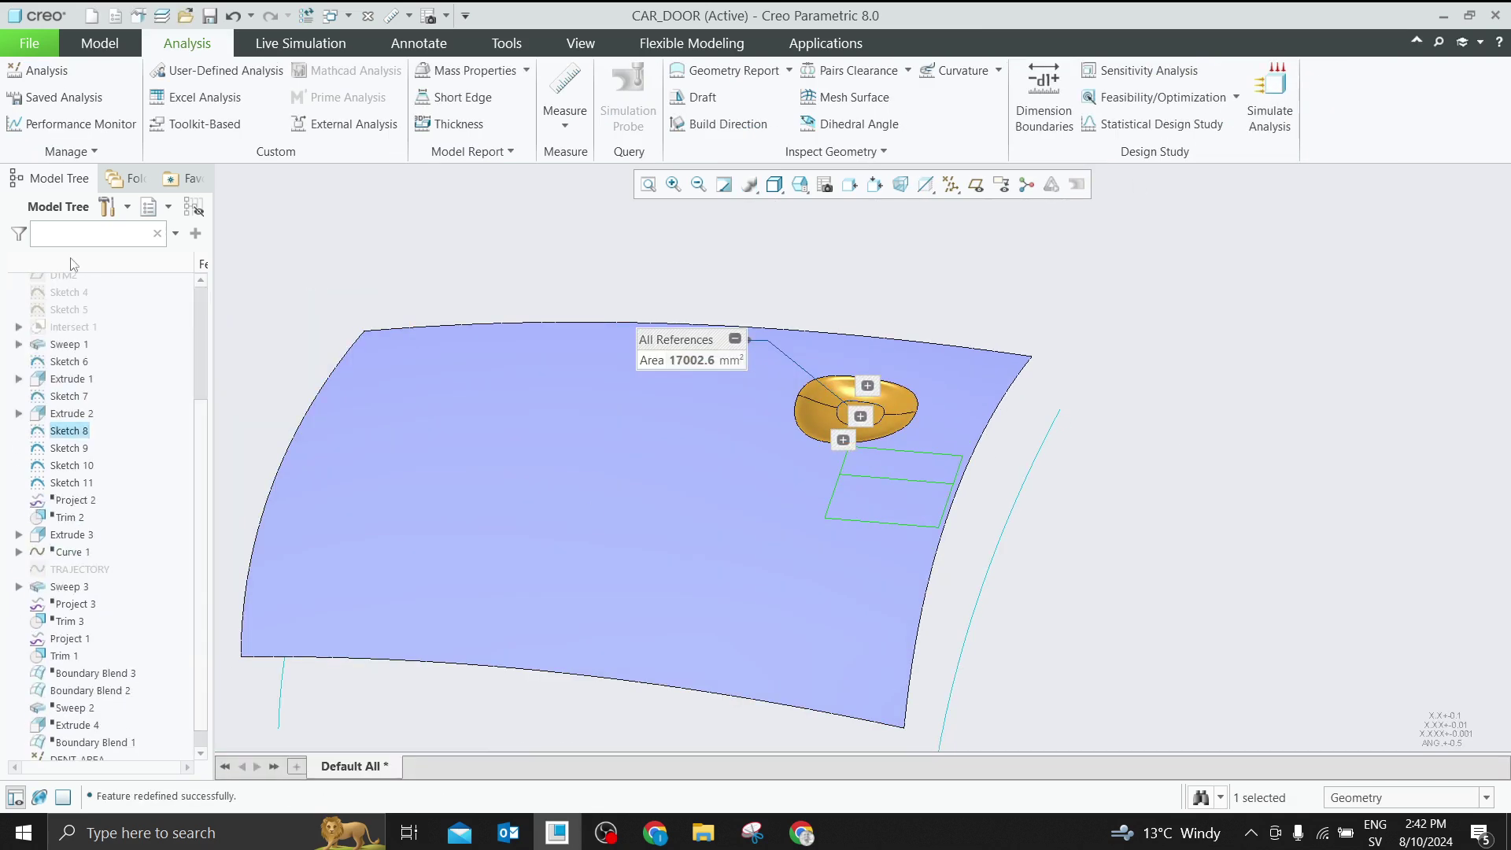
{"action": "left_click", "coordinate": [1140, 73]}
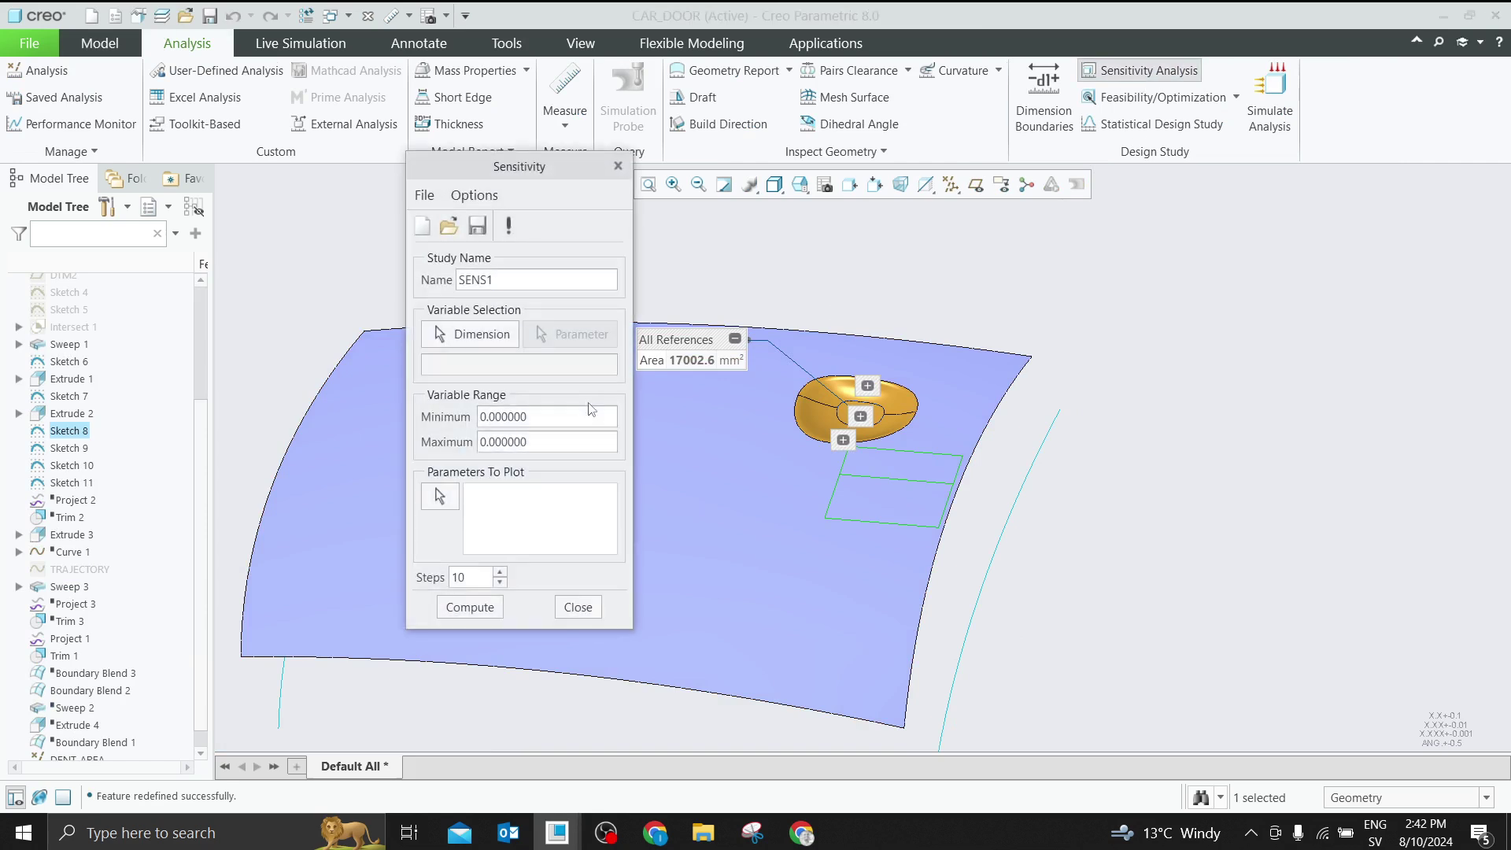
{"action": "left_click", "coordinate": [469, 335]}
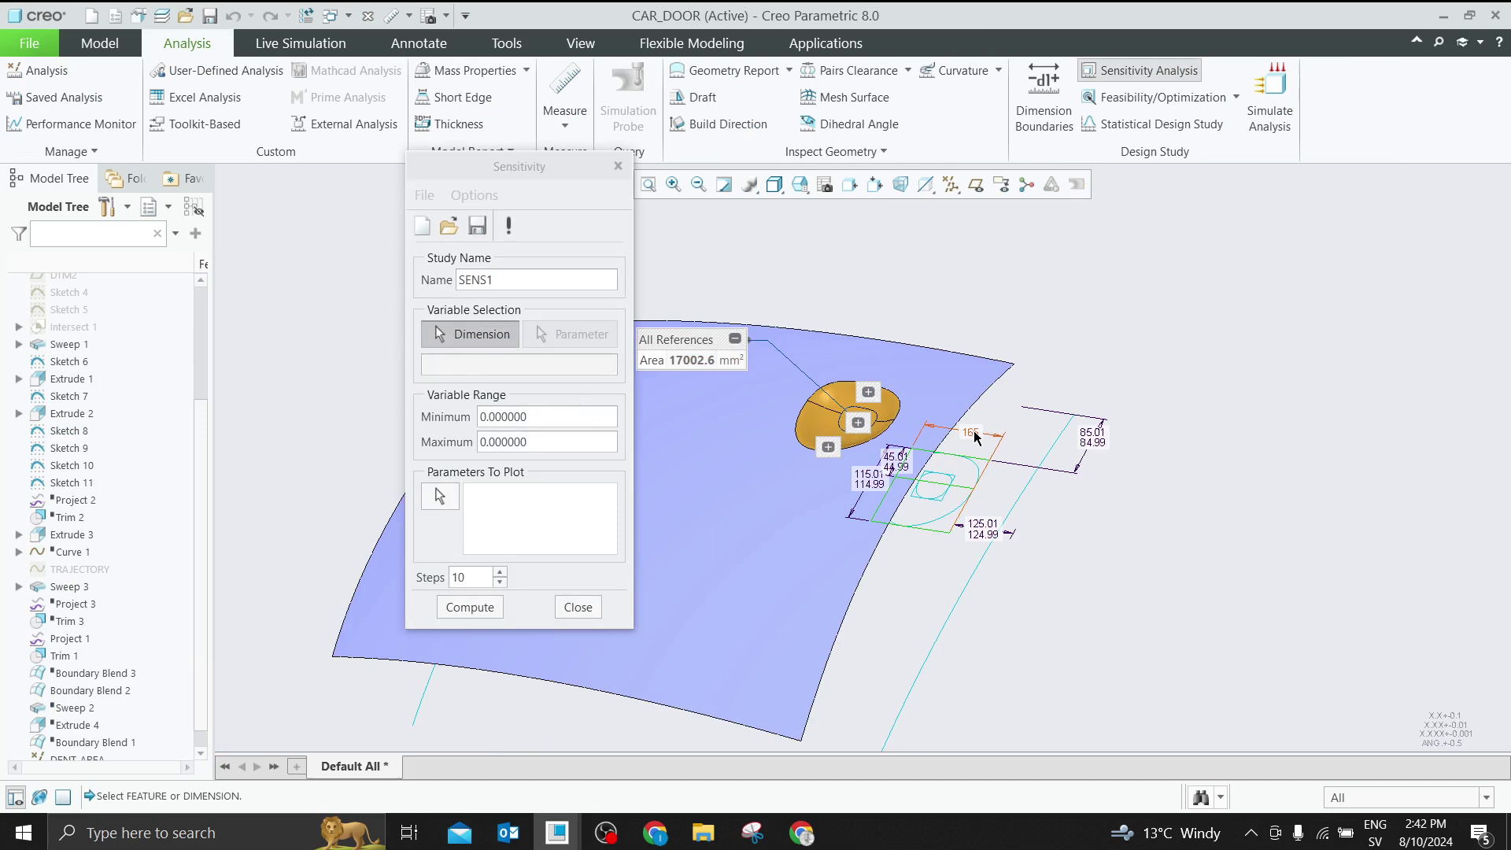
{"action": "left_click", "coordinate": [990, 434]}
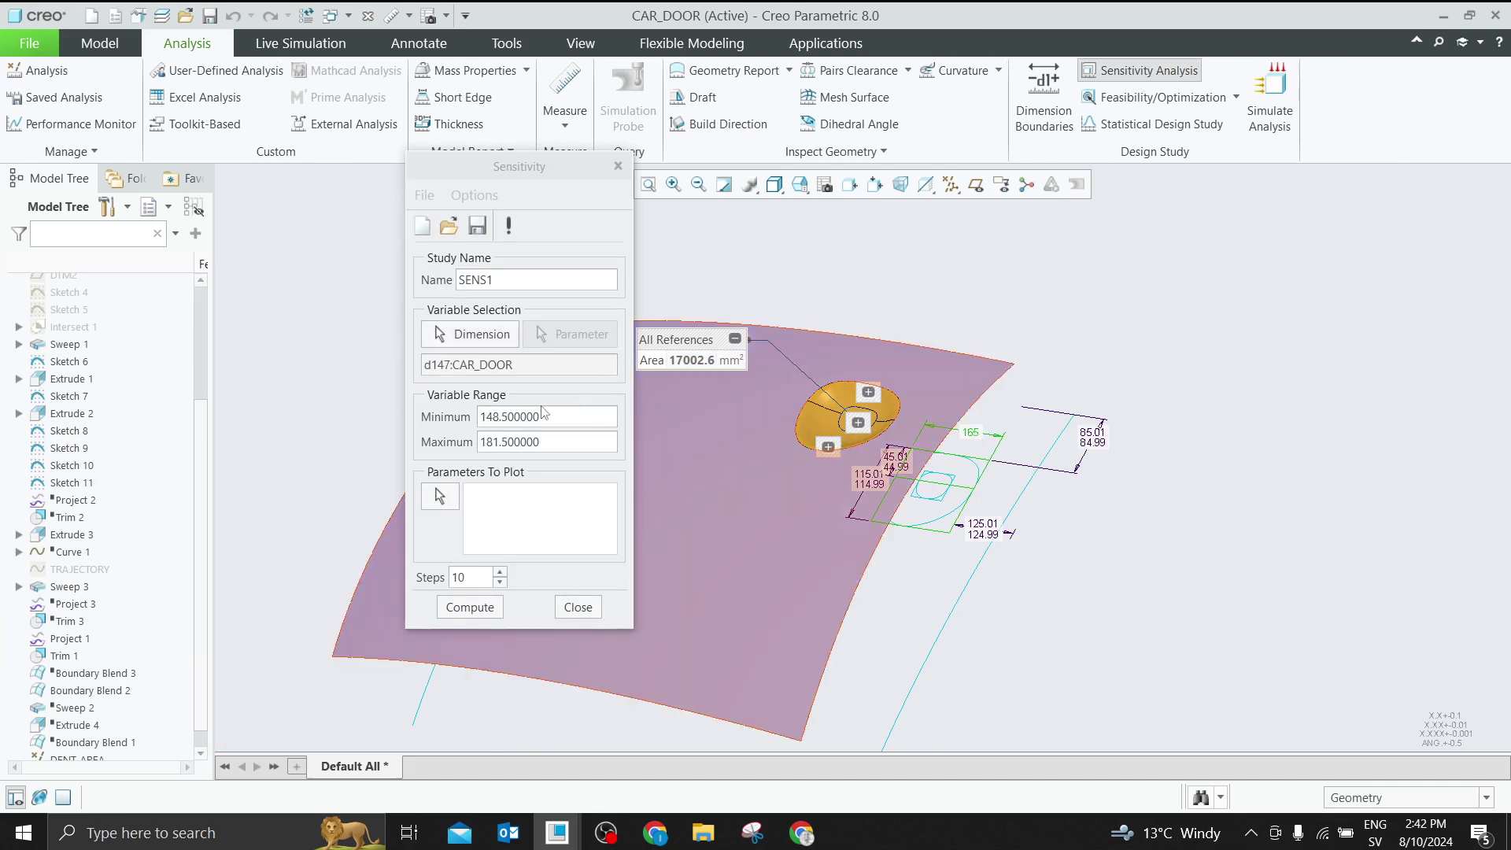
Set the sensitivity study's variable range to a minimum of 150 and a maximum of 200
{"action": "left_click_drag", "start_coordinate": [573, 418], "coordinate": [482, 422]}
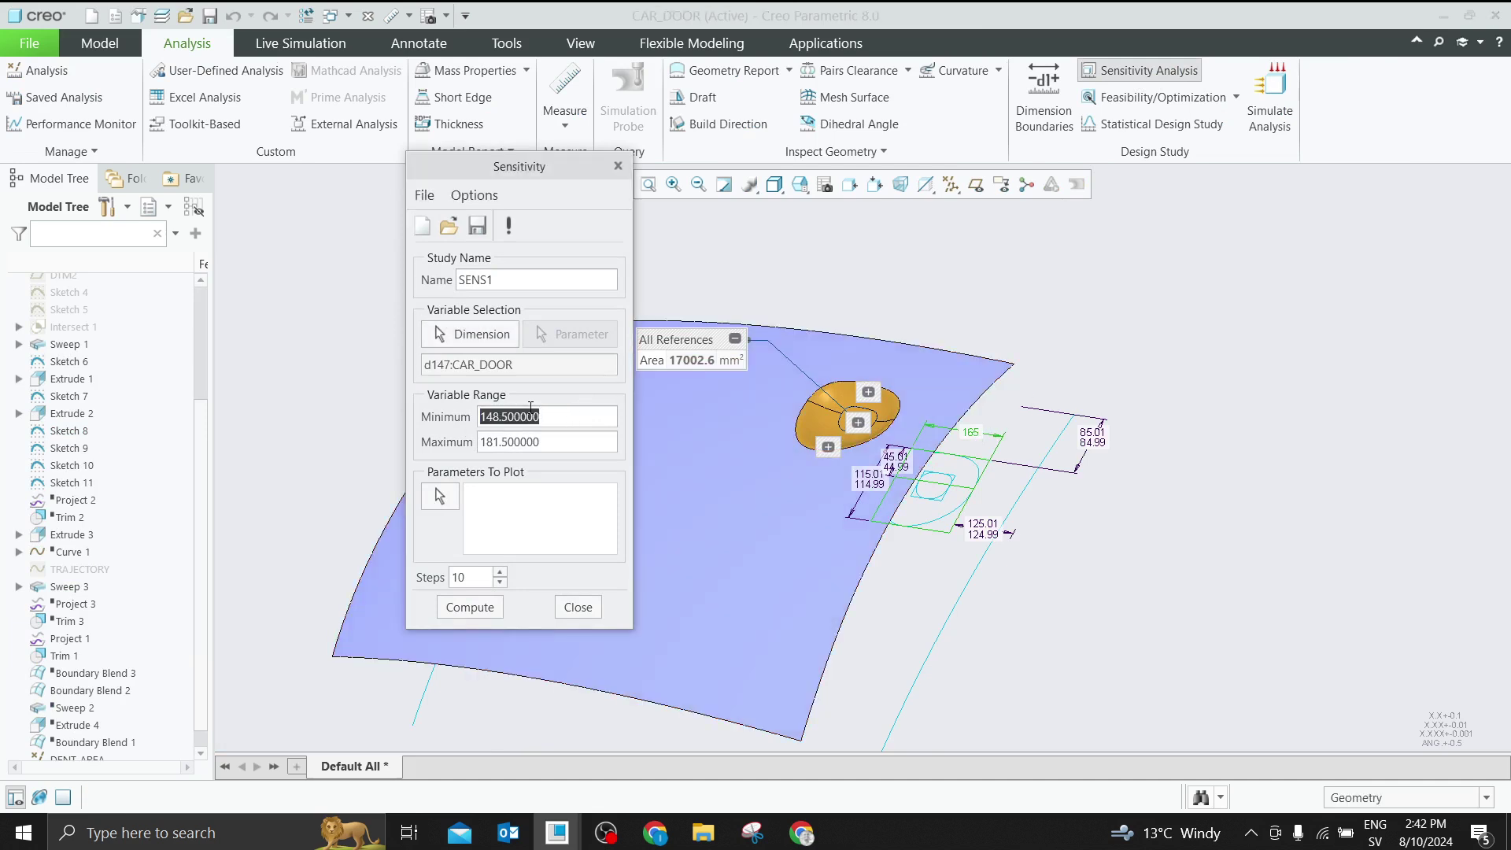
{"action": "type", "text": "1"}
{"action": "type", "text": "65"}
{"action": "key", "text": "BackSpace"}
{"action": "key", "text": "BackSpace"}
{"action": "type", "text": "50"}
{"action": "double_click", "coordinate": [554, 438]}
{"action": "type", "text": "2"}
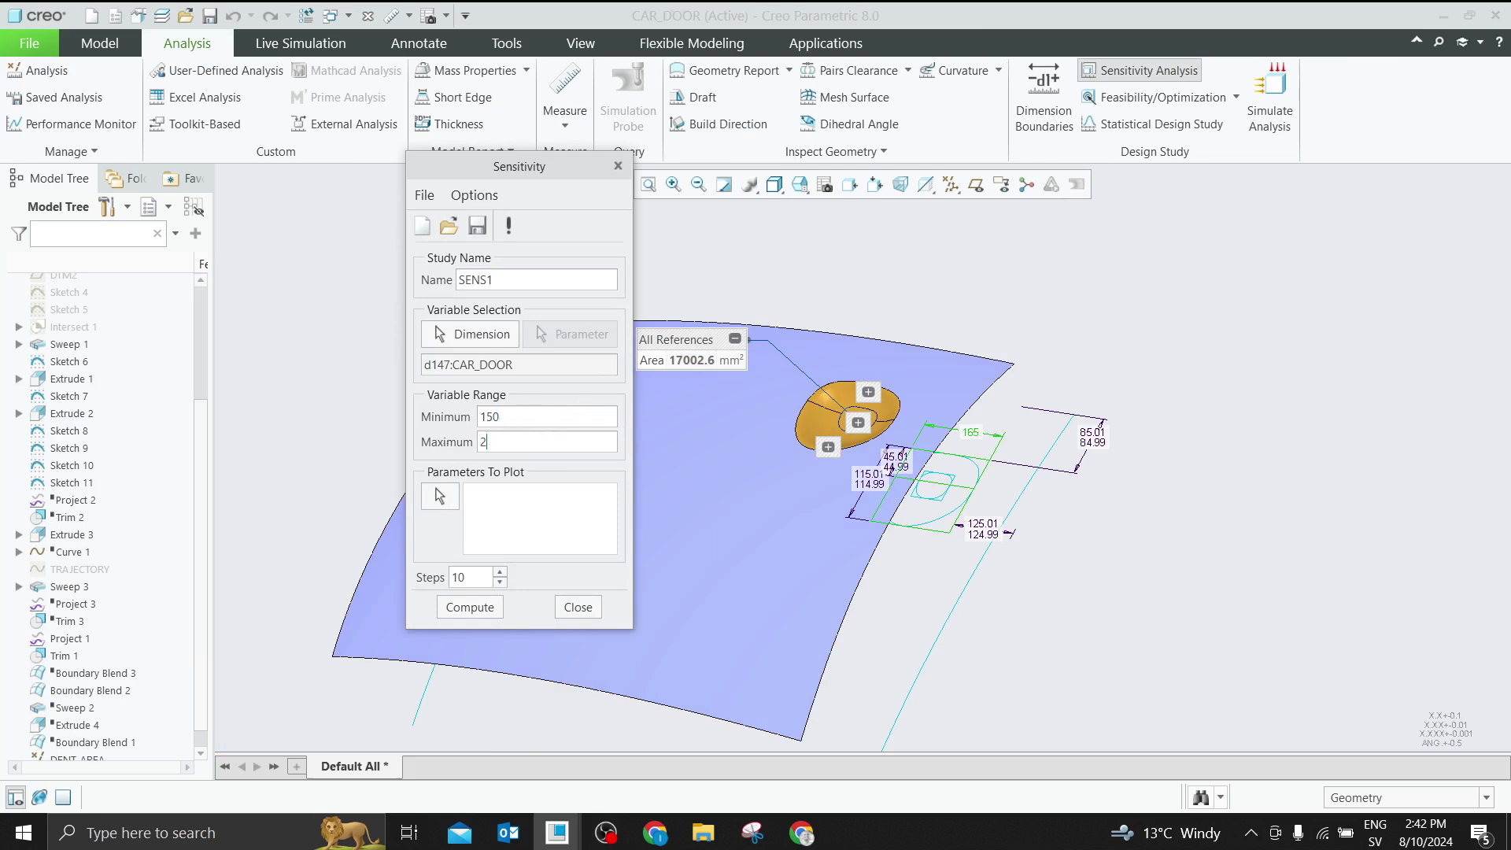
{"action": "left_click", "coordinate": [884, 275]}
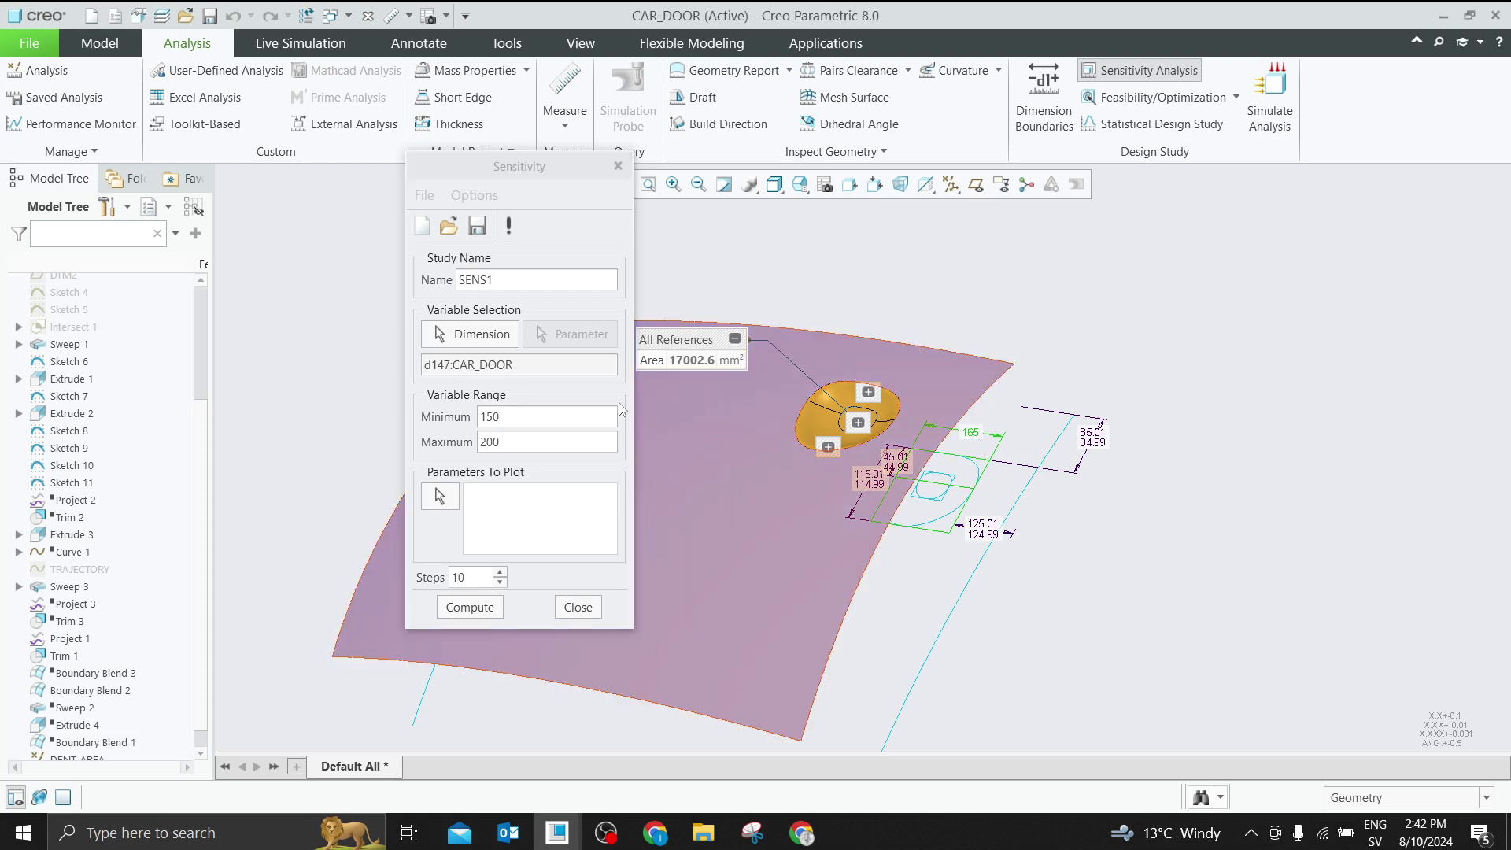
Choose AREA:DENT_AREA as the parameter to plot and set the sensitivity study to 51 steps
{"action": "left_click", "coordinate": [453, 505]}
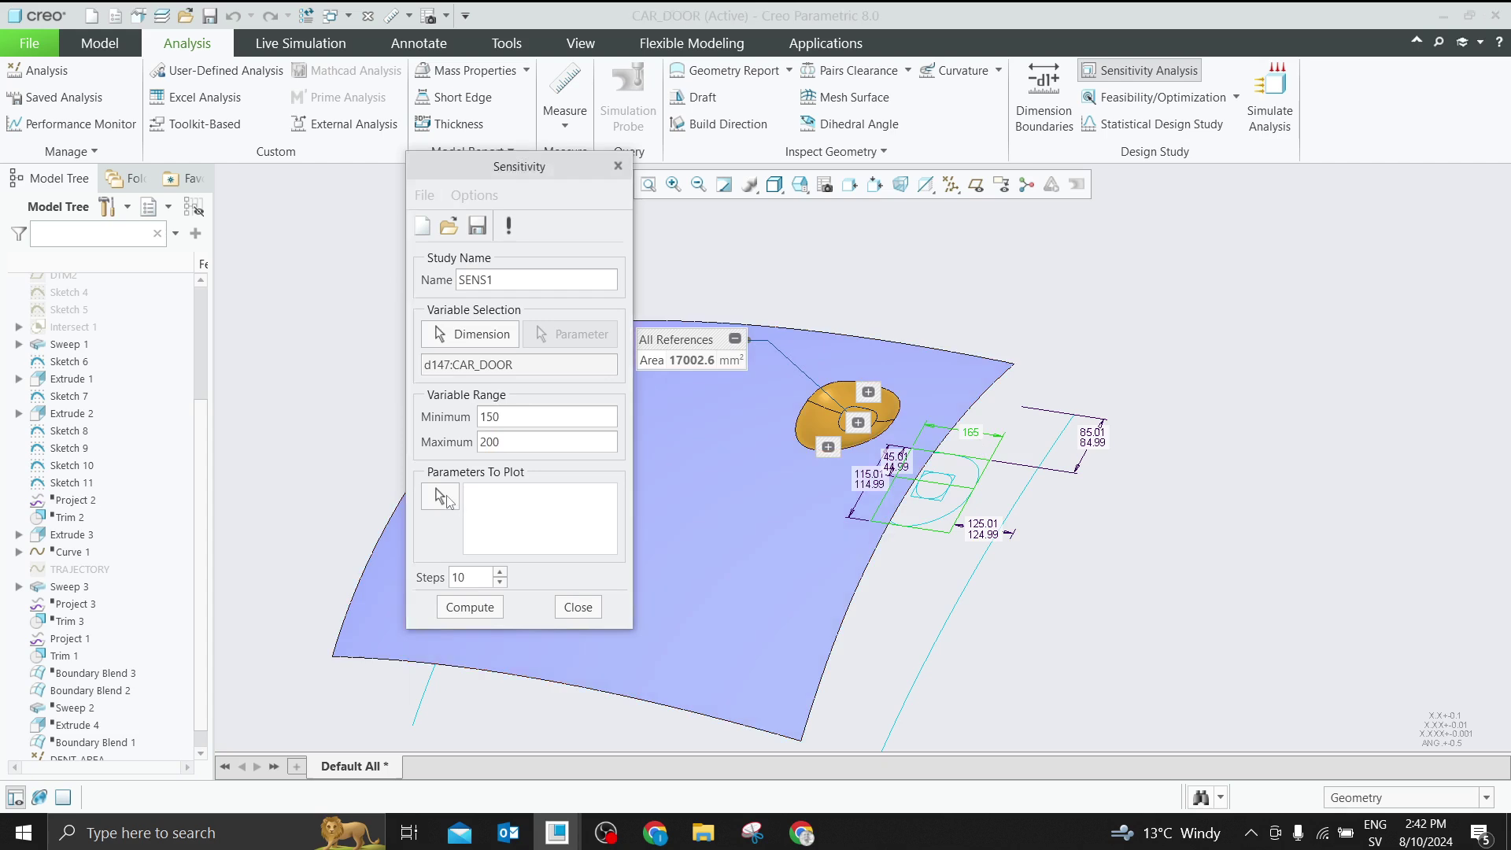
{"action": "left_click", "coordinate": [470, 608]}
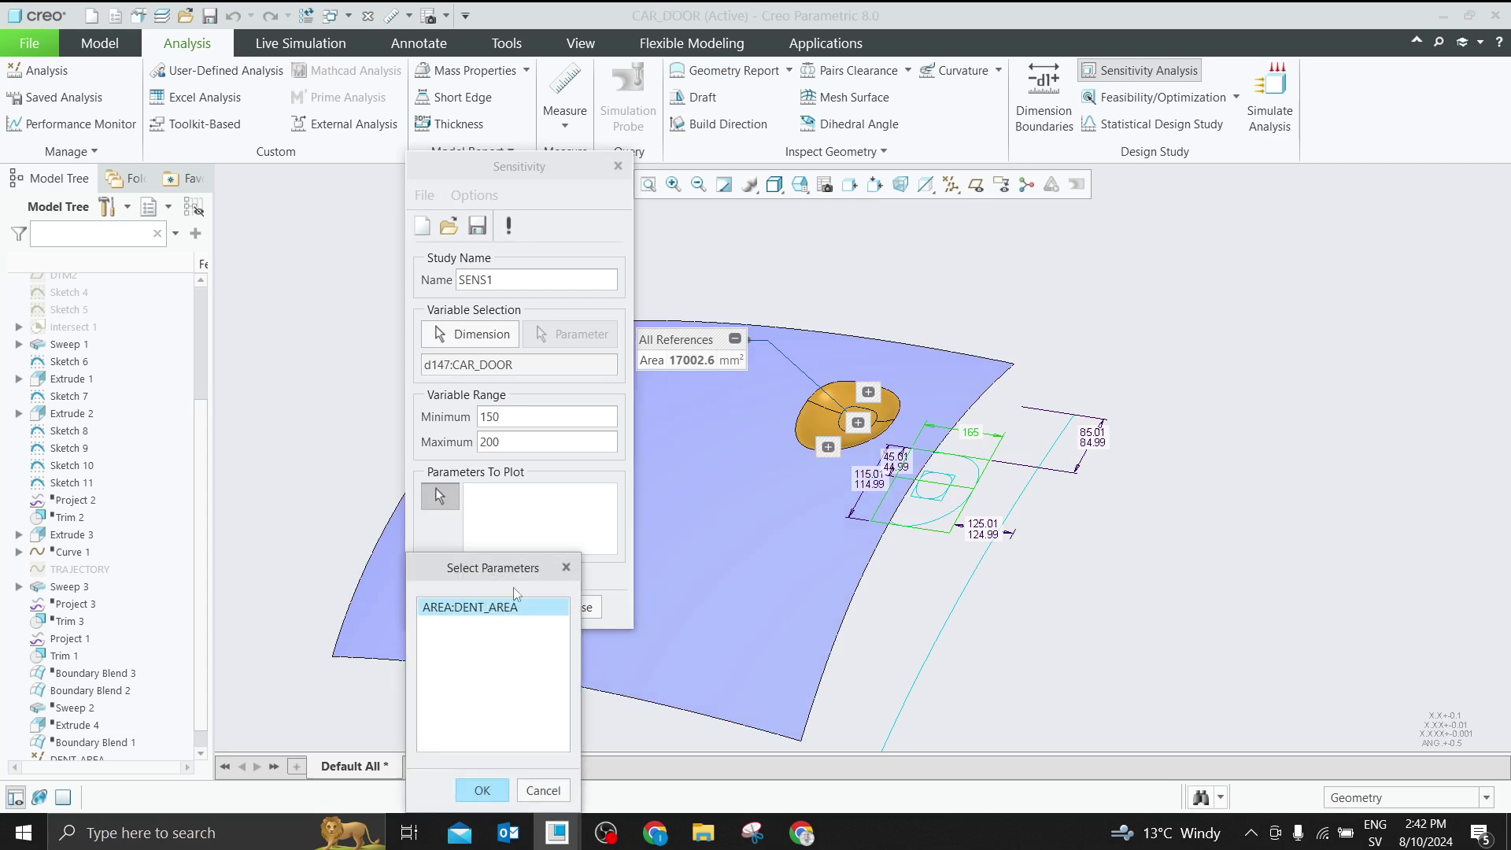
{"action": "left_click", "coordinate": [490, 792]}
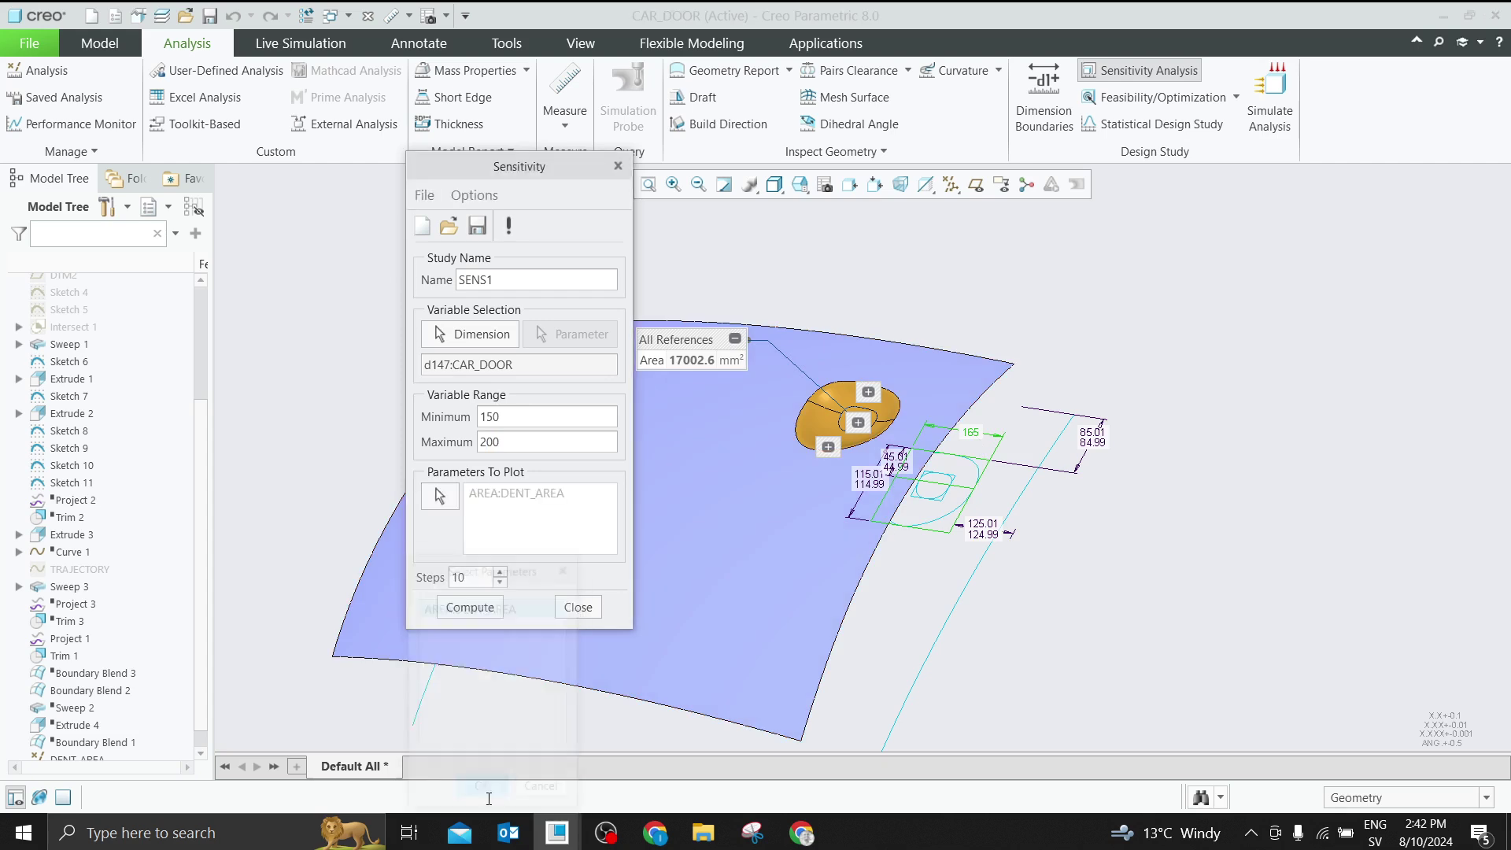
{"action": "double_click", "coordinate": [491, 577]}
{"action": "type", "text": "5"}
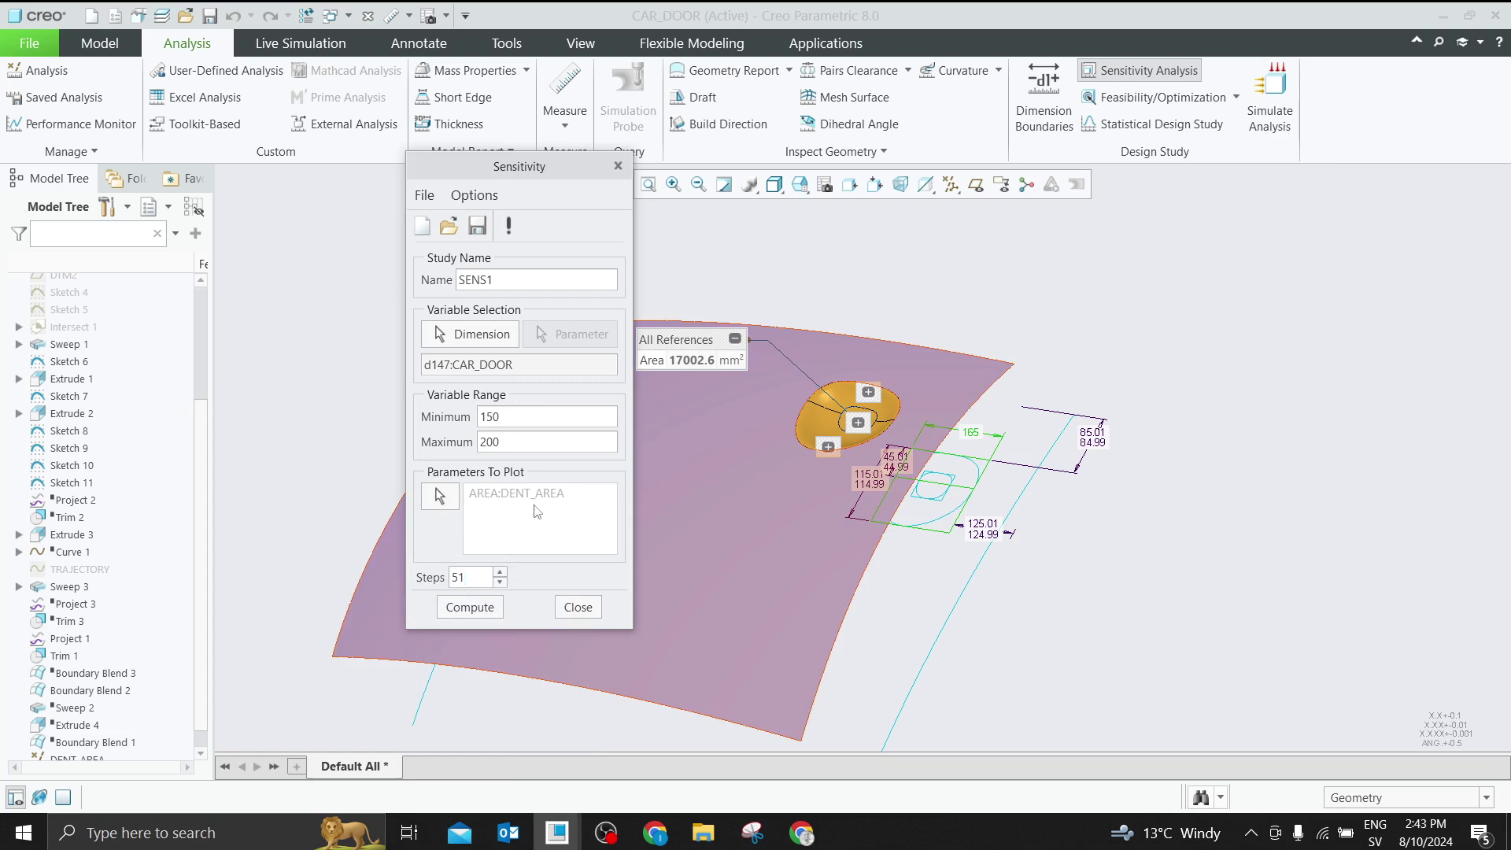
Check the sensitivity study's Animate model preference and compute the study
{"action": "left_click", "coordinate": [474, 195]}
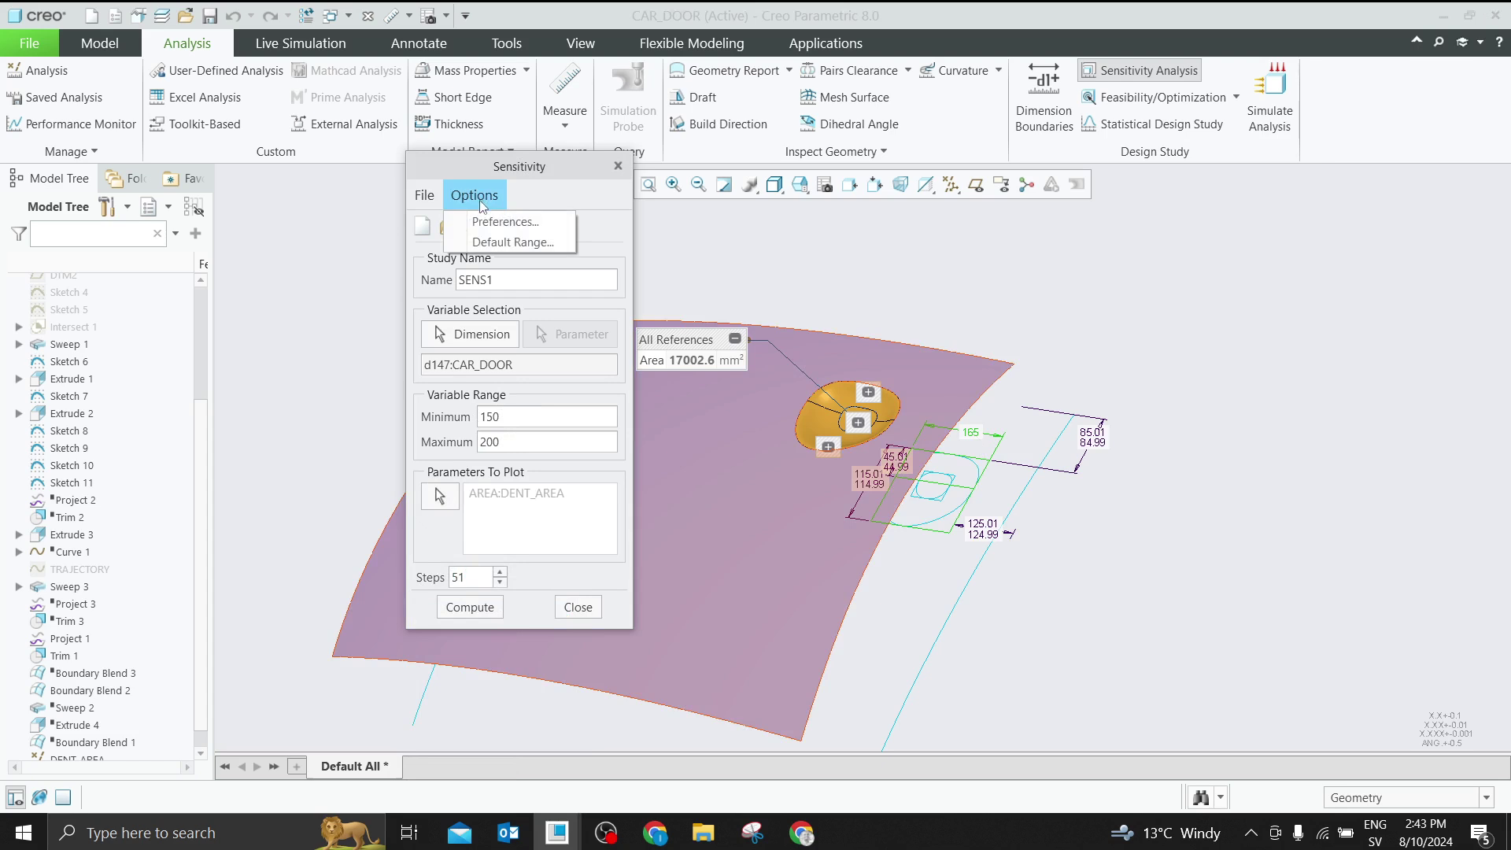
{"action": "left_click", "coordinate": [496, 214]}
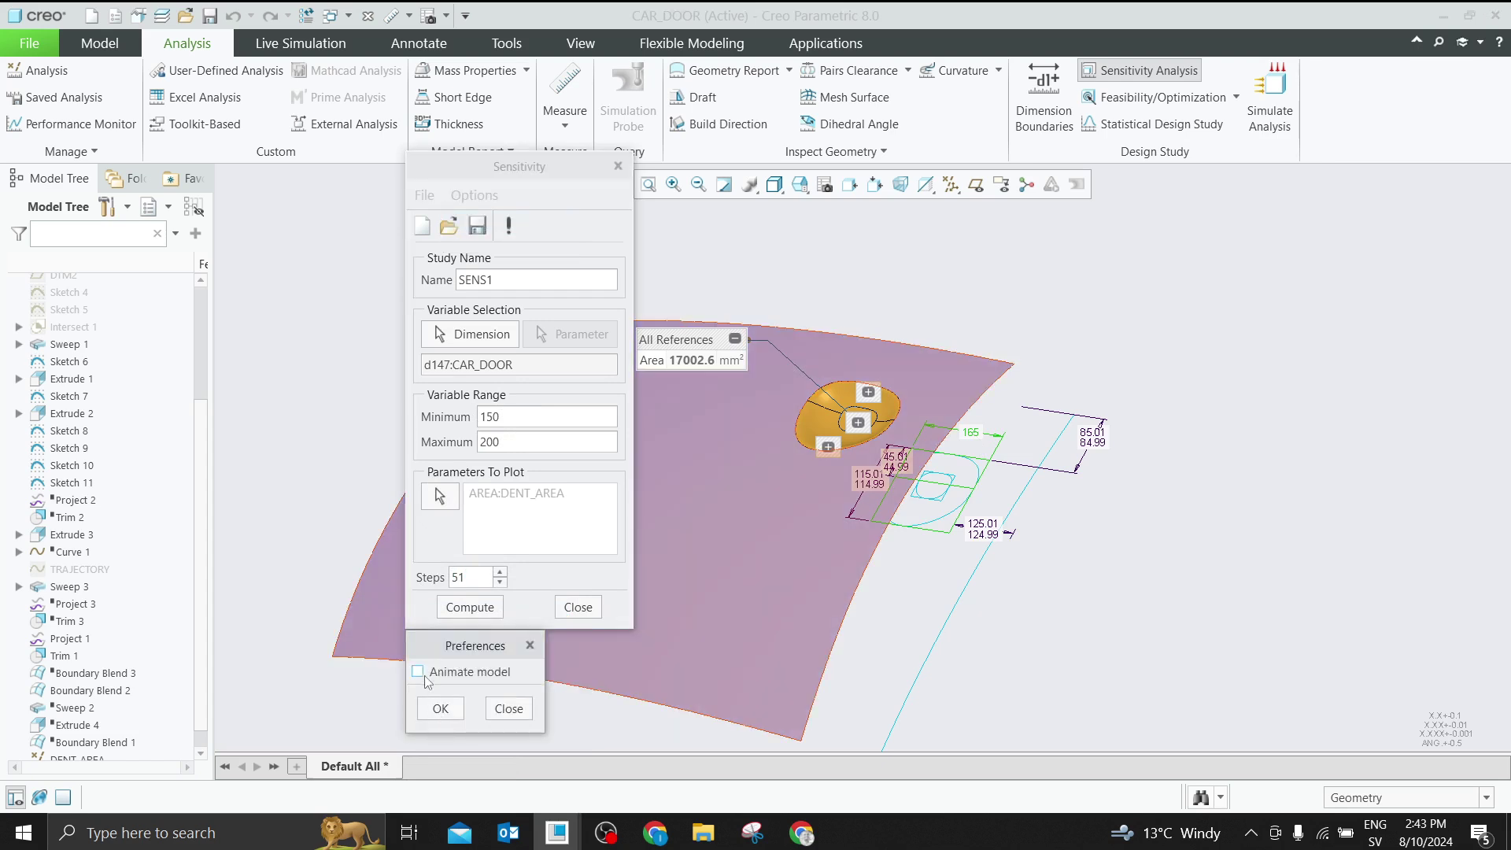
{"action": "left_click_drag", "start_coordinate": [448, 647], "coordinate": [352, 207]}
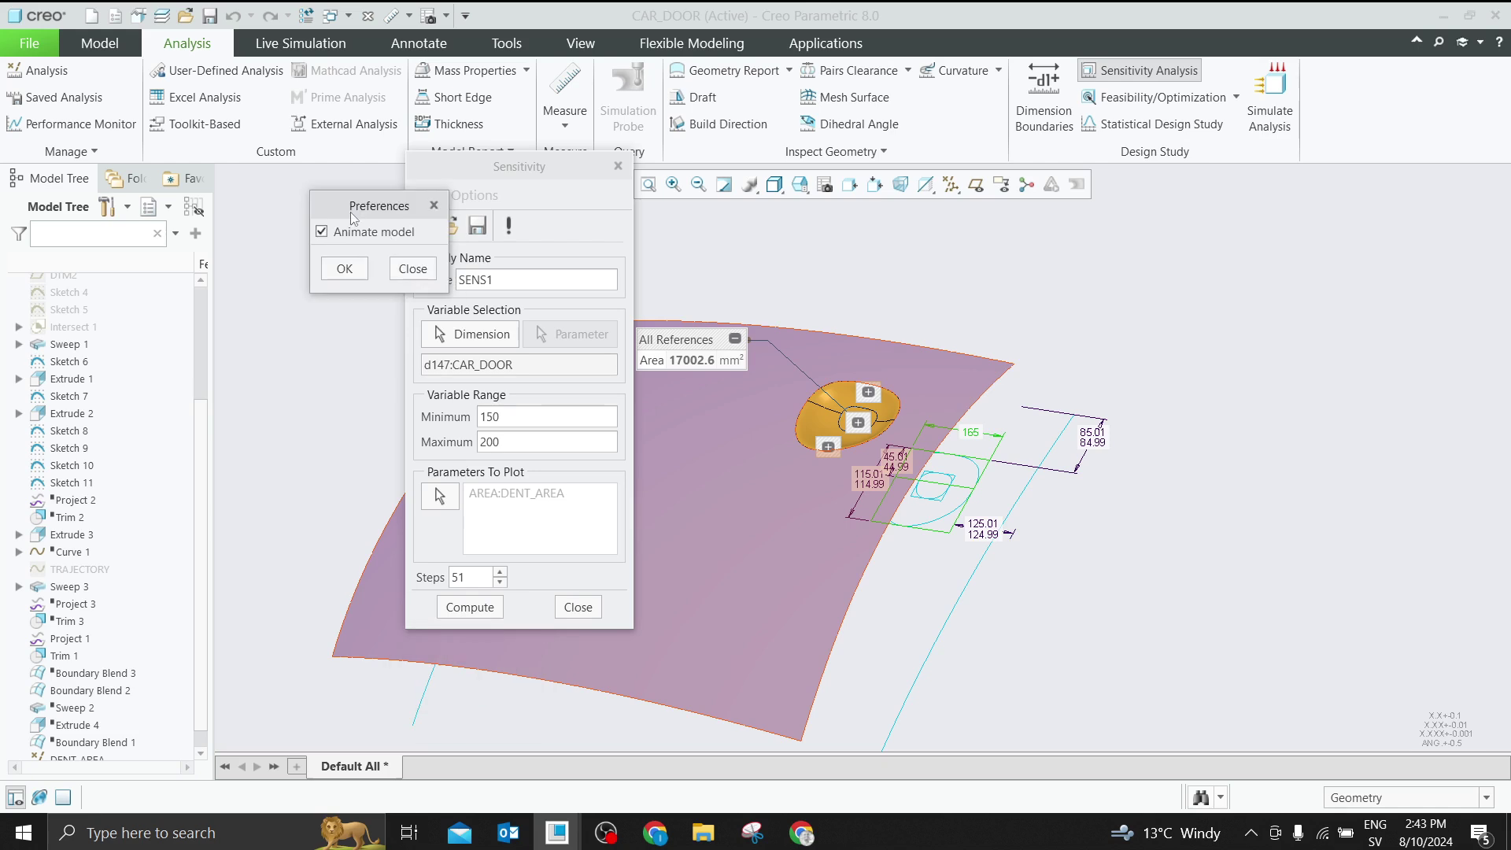
{"action": "left_click", "coordinate": [434, 205]}
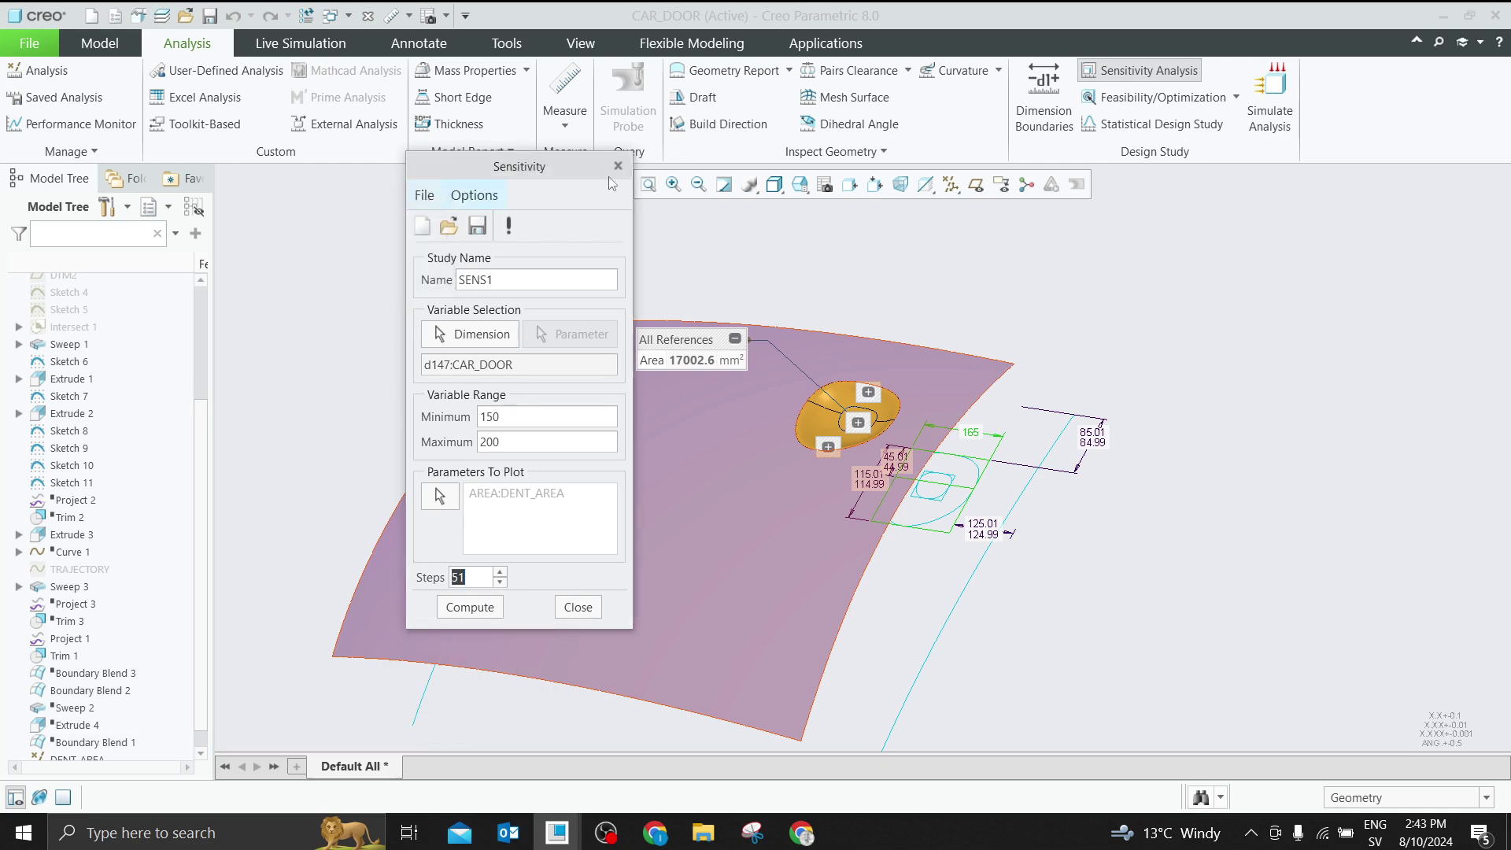
{"action": "left_click", "coordinate": [470, 607]}
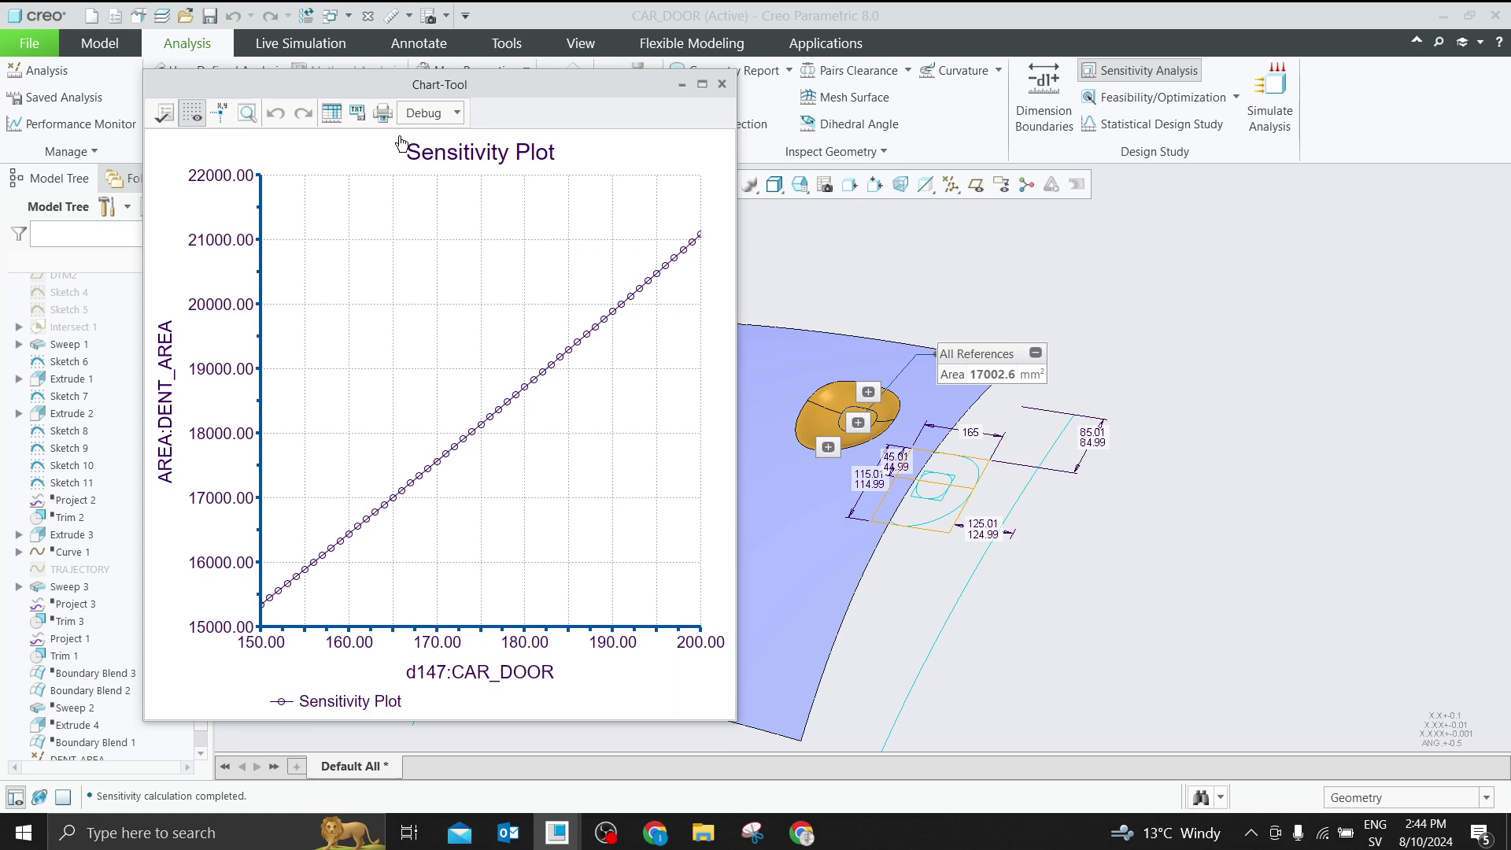
Limit the sensitivity plot's X-axis to a user-defined range of 170 to 180, and close the chart after viewing it
{"action": "left_click", "coordinate": [165, 115]}
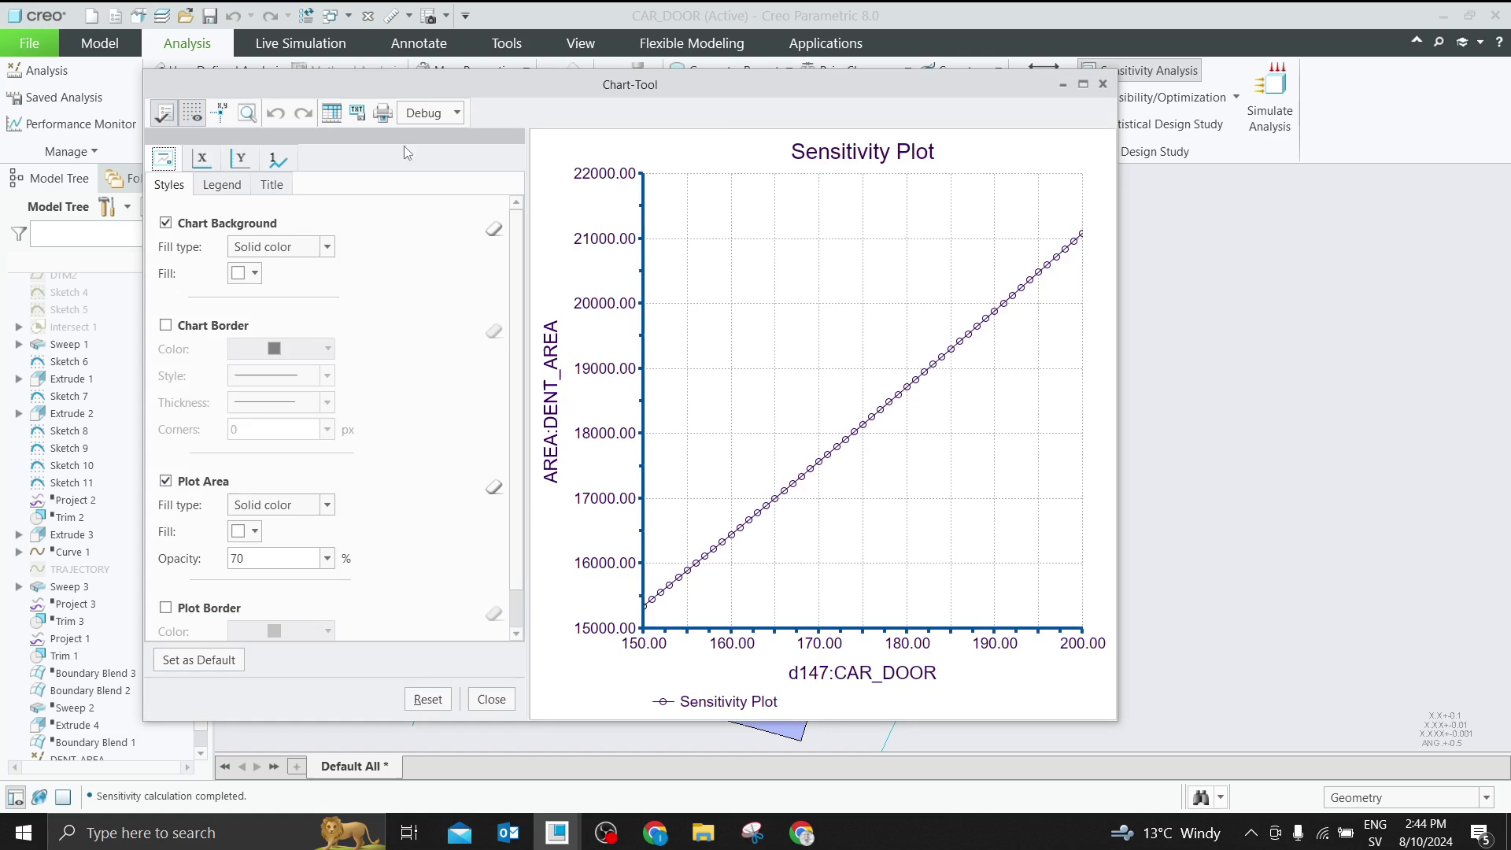
{"action": "left_click", "coordinate": [203, 158]}
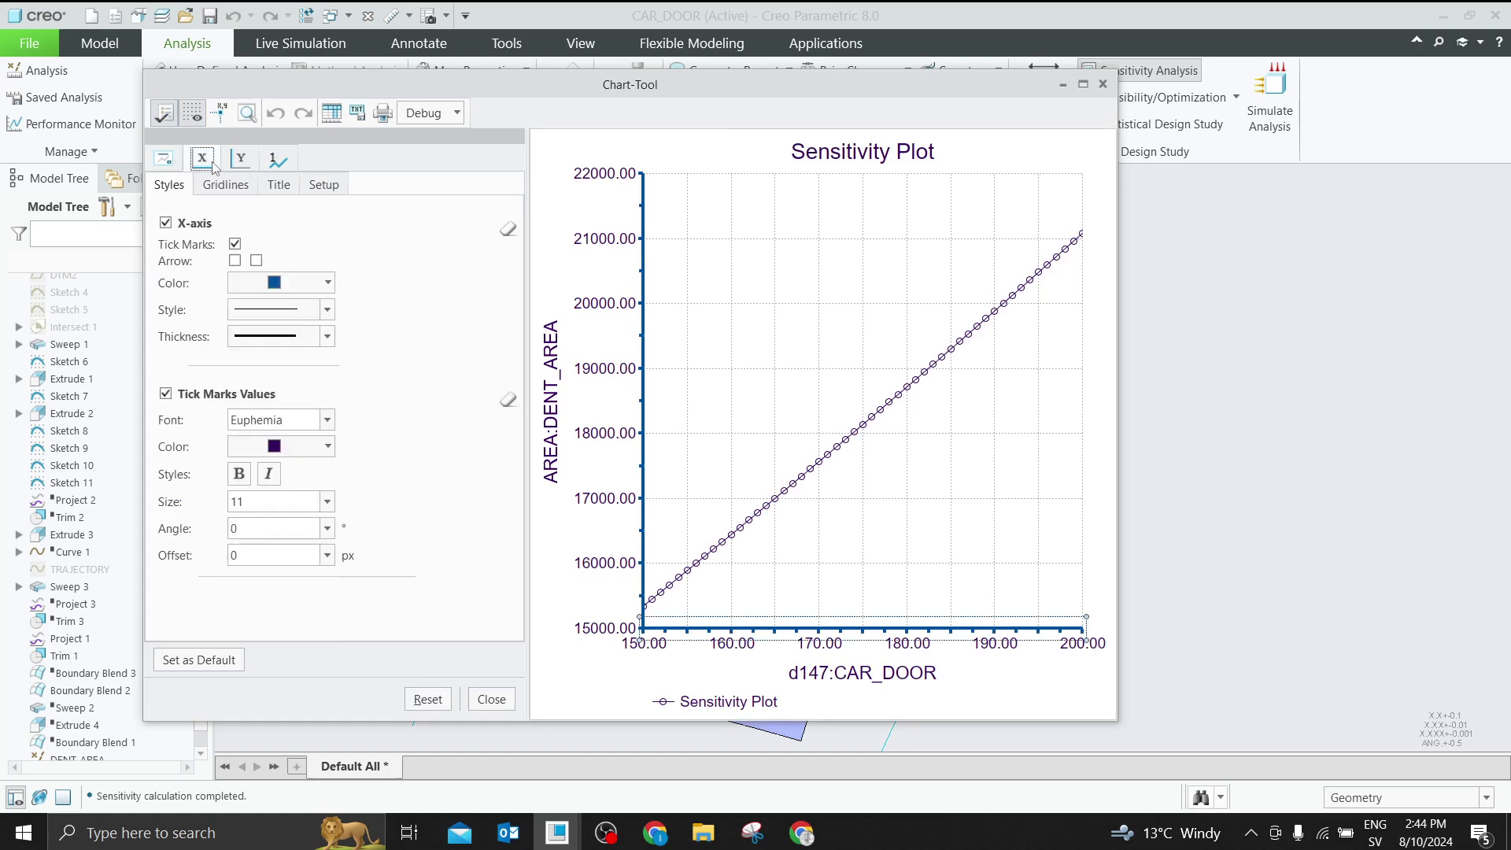
{"action": "left_click", "coordinate": [322, 184]}
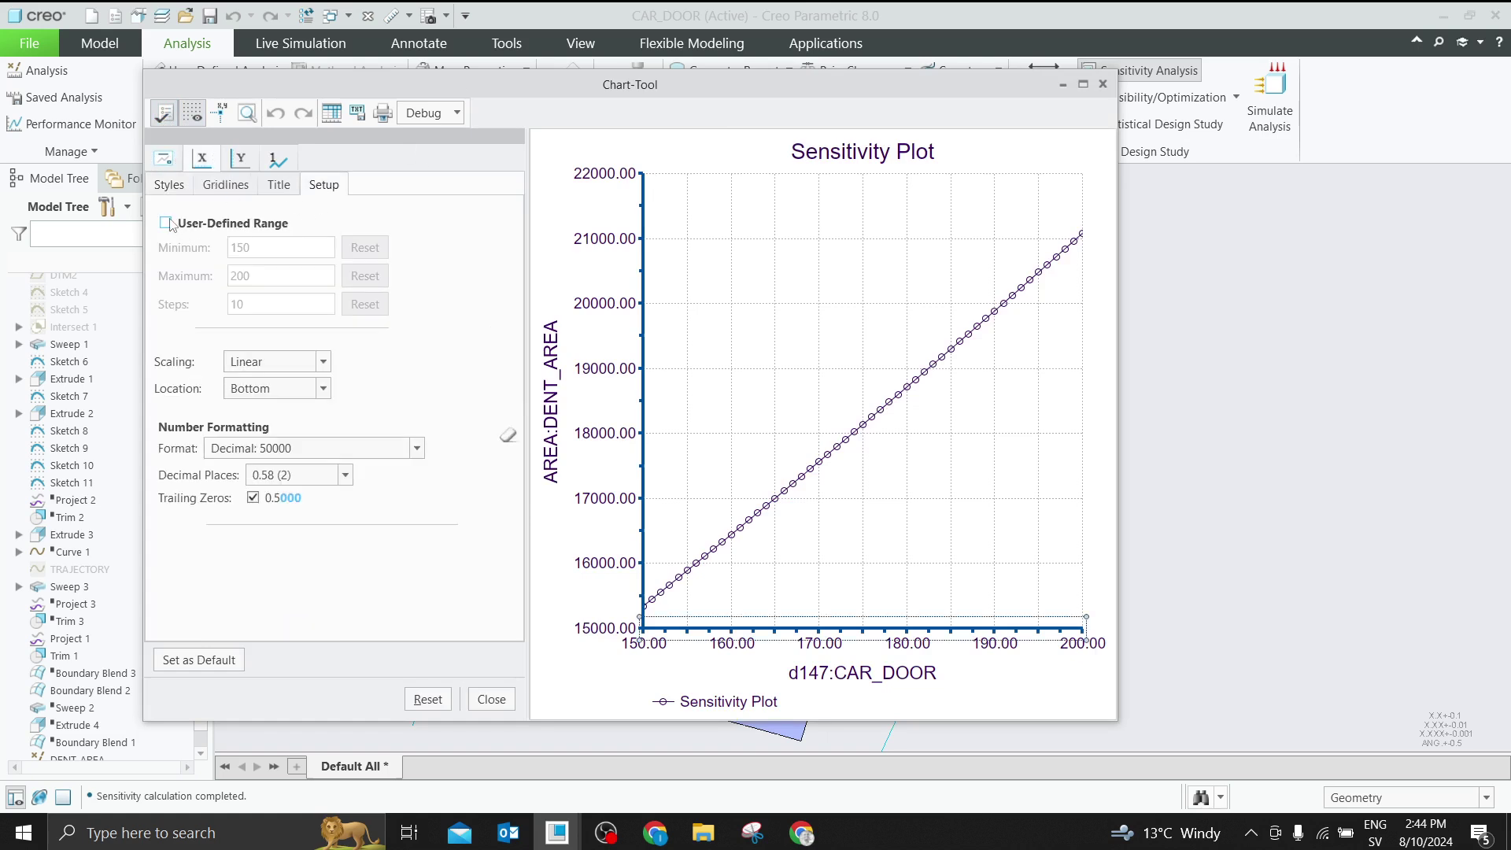
{"action": "left_click", "coordinate": [166, 222]}
{"action": "key", "text": "Tab"}
{"action": "type", "text": "170"}
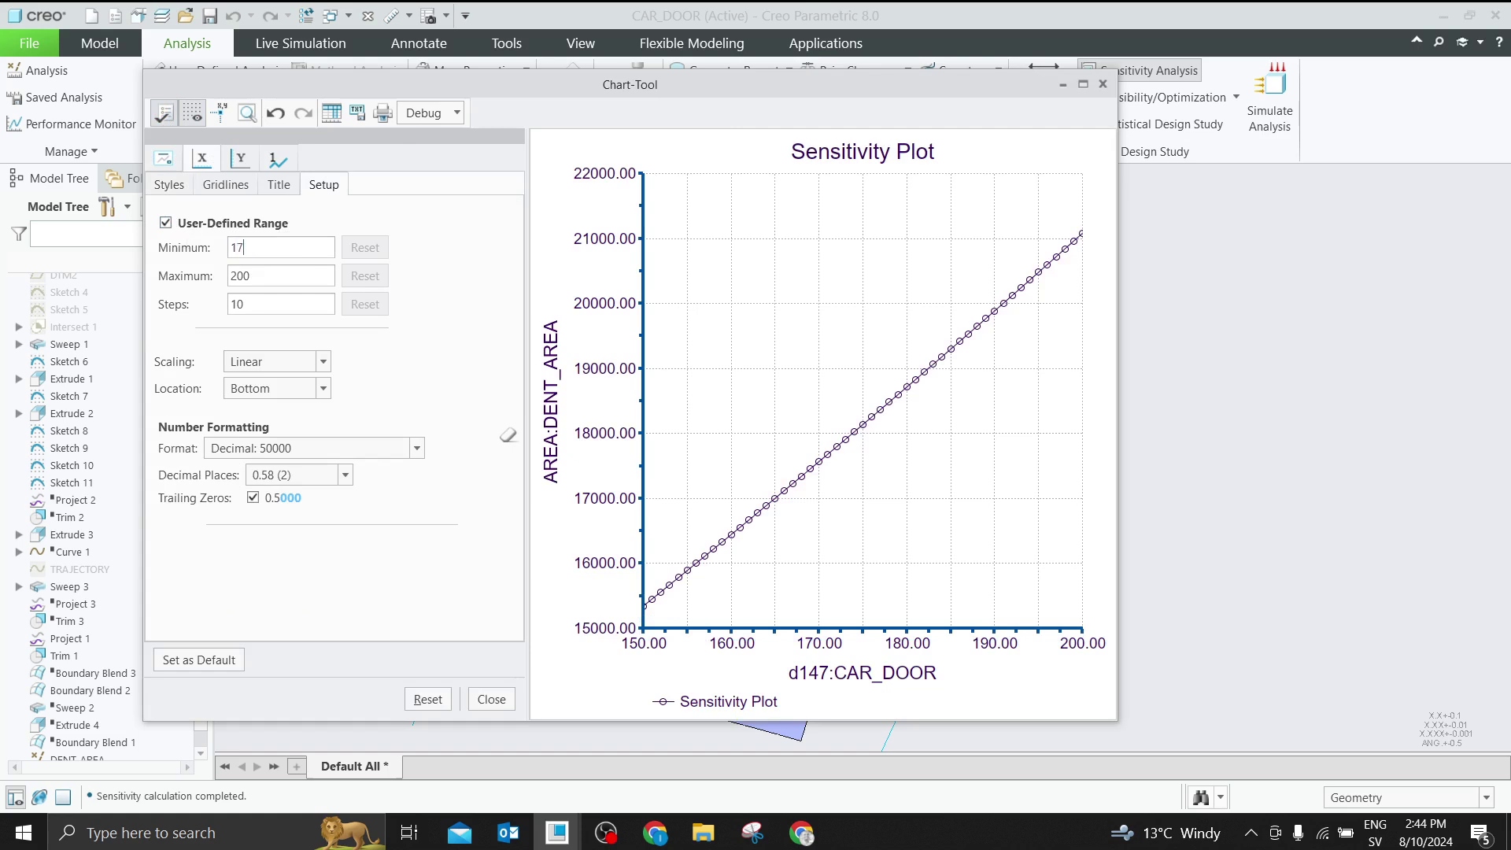
{"action": "double_click", "coordinate": [261, 277]}
{"action": "type", "text": "180"}
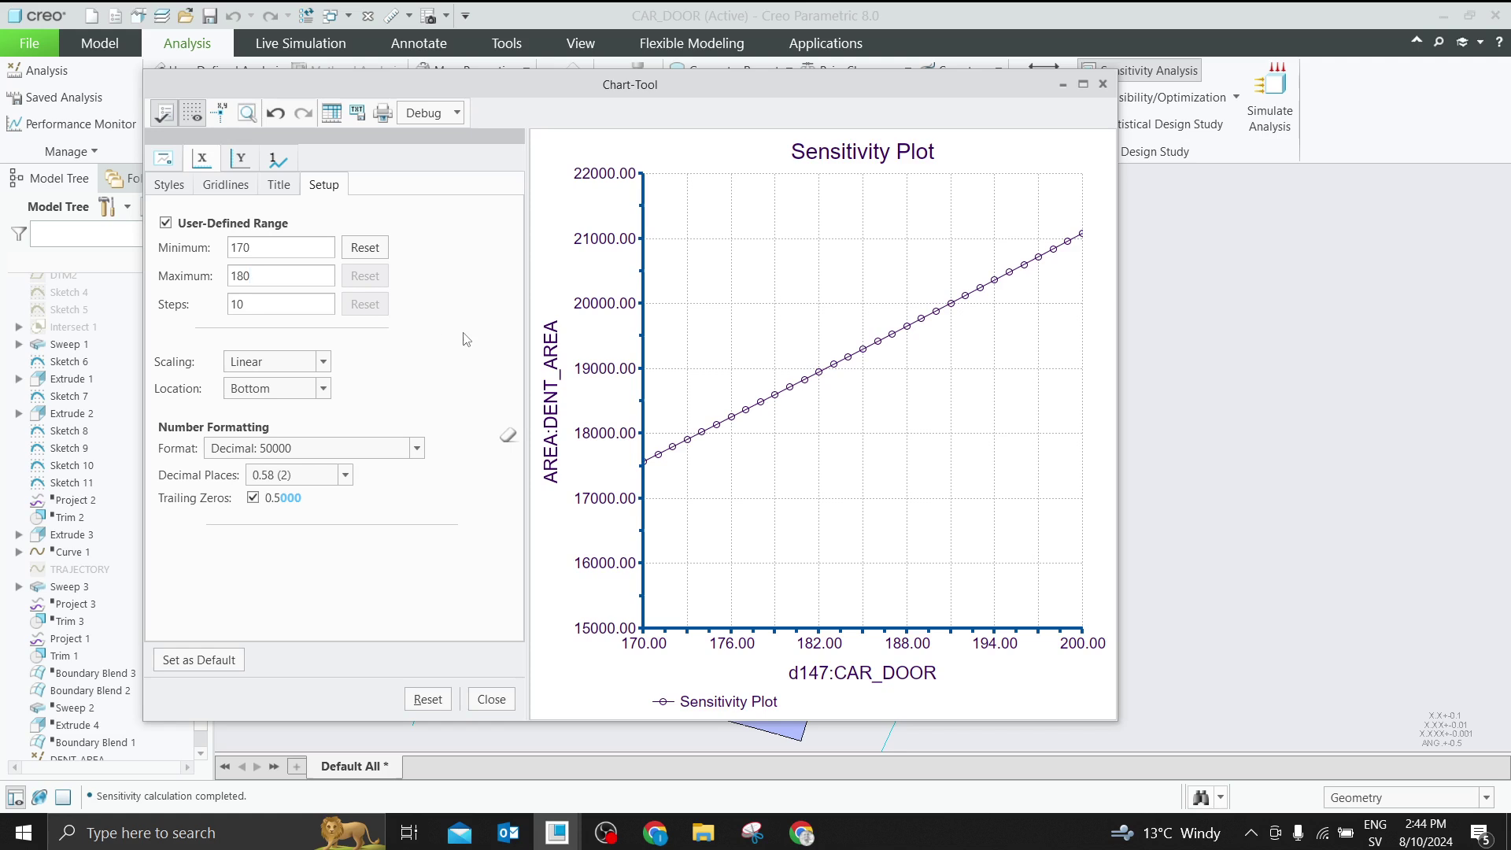
{"action": "key", "text": "Return"}
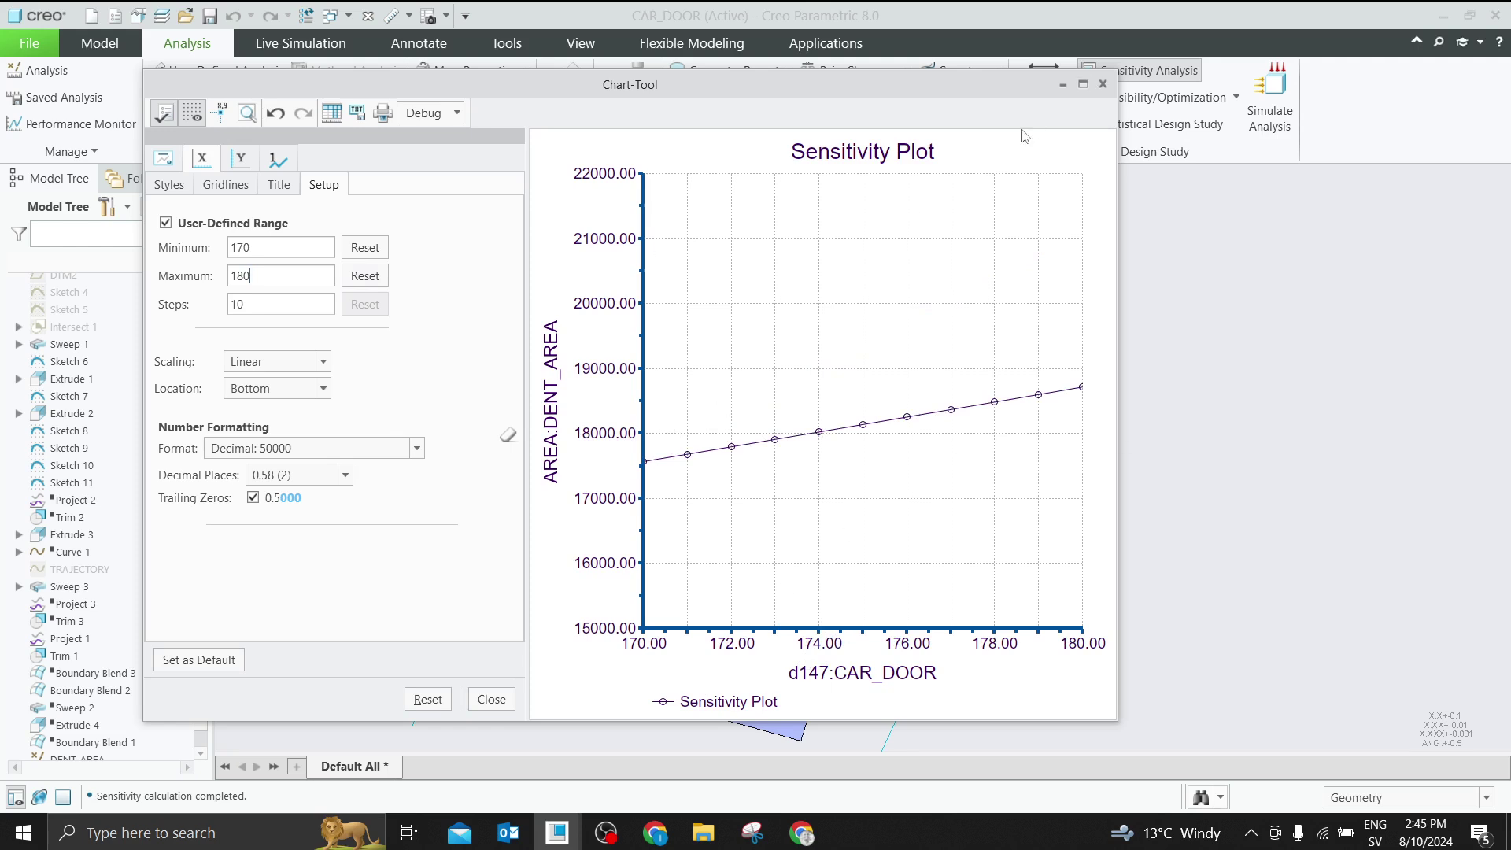
{"action": "left_click", "coordinate": [1103, 84]}
Start a feasibility study and add the Sketch 8 rectangle's 165 mm length as the design variable
{"action": "left_click", "coordinate": [1236, 97]}
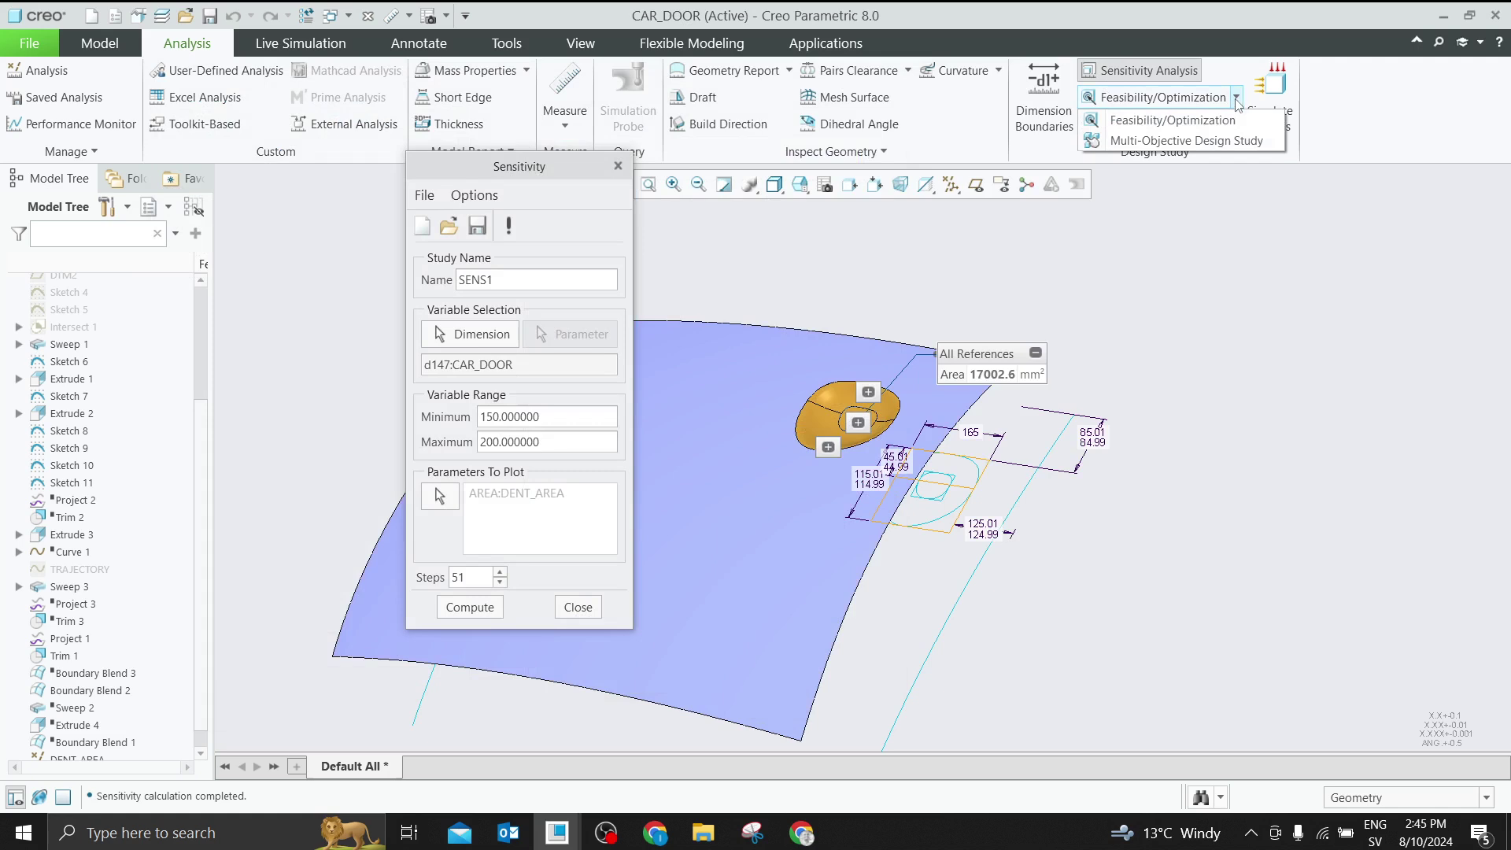
{"action": "left_click", "coordinate": [1172, 120]}
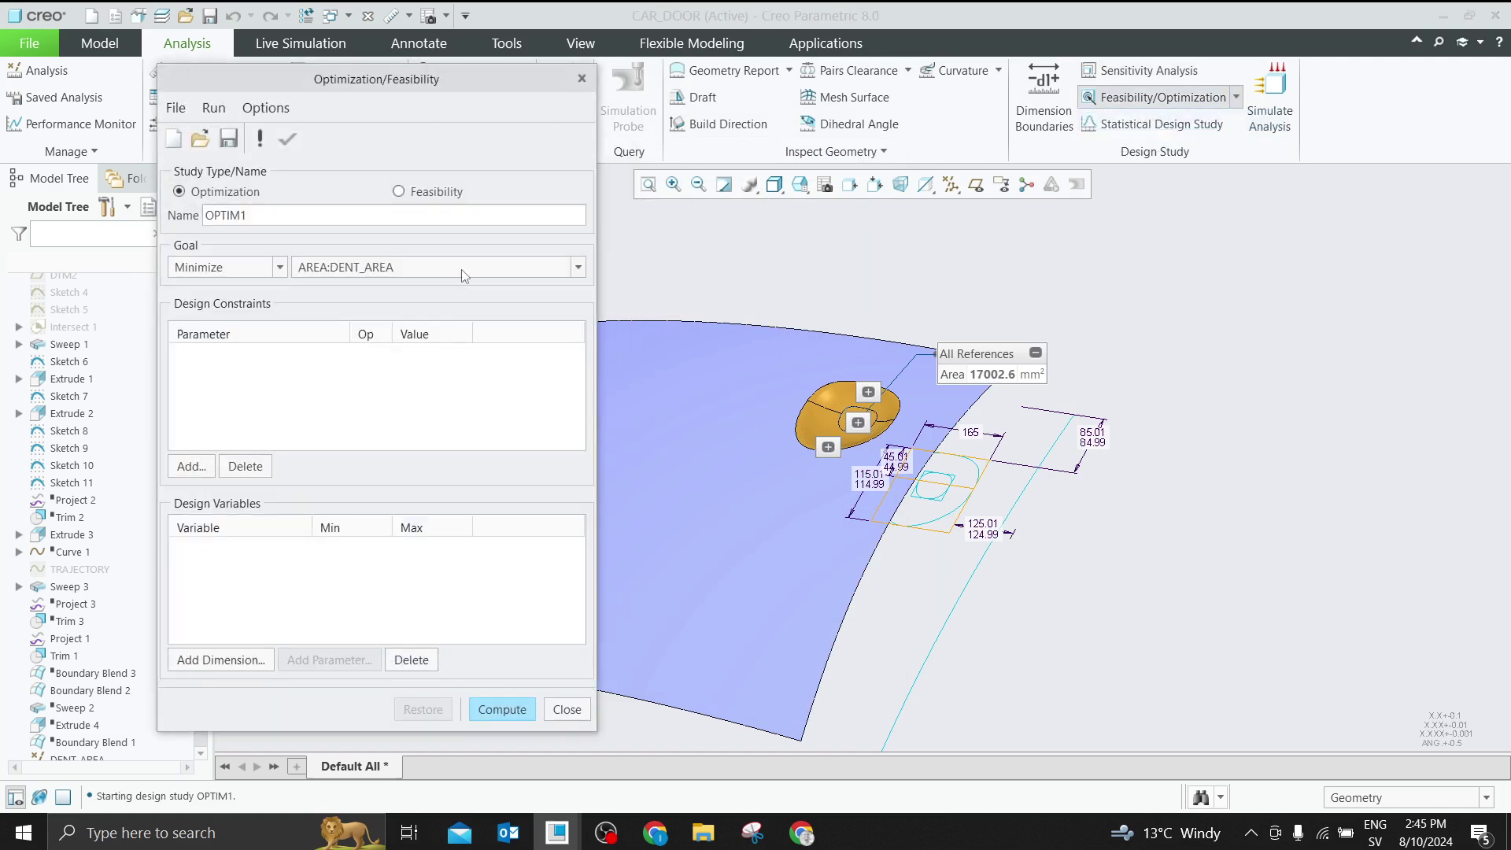
{"action": "left_click", "coordinate": [399, 192]}
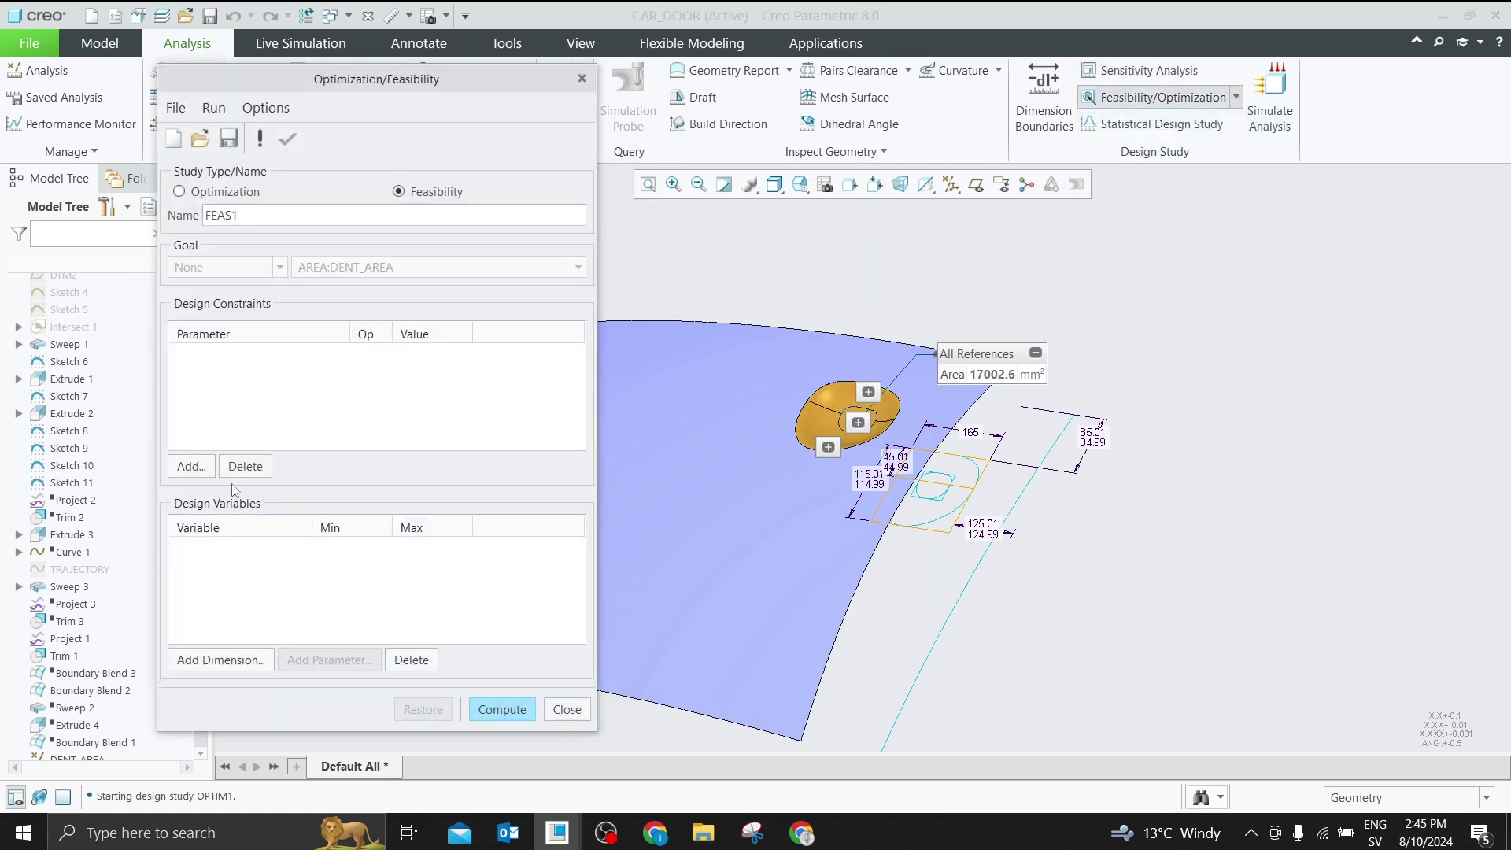
{"action": "left_click", "coordinate": [221, 659]}
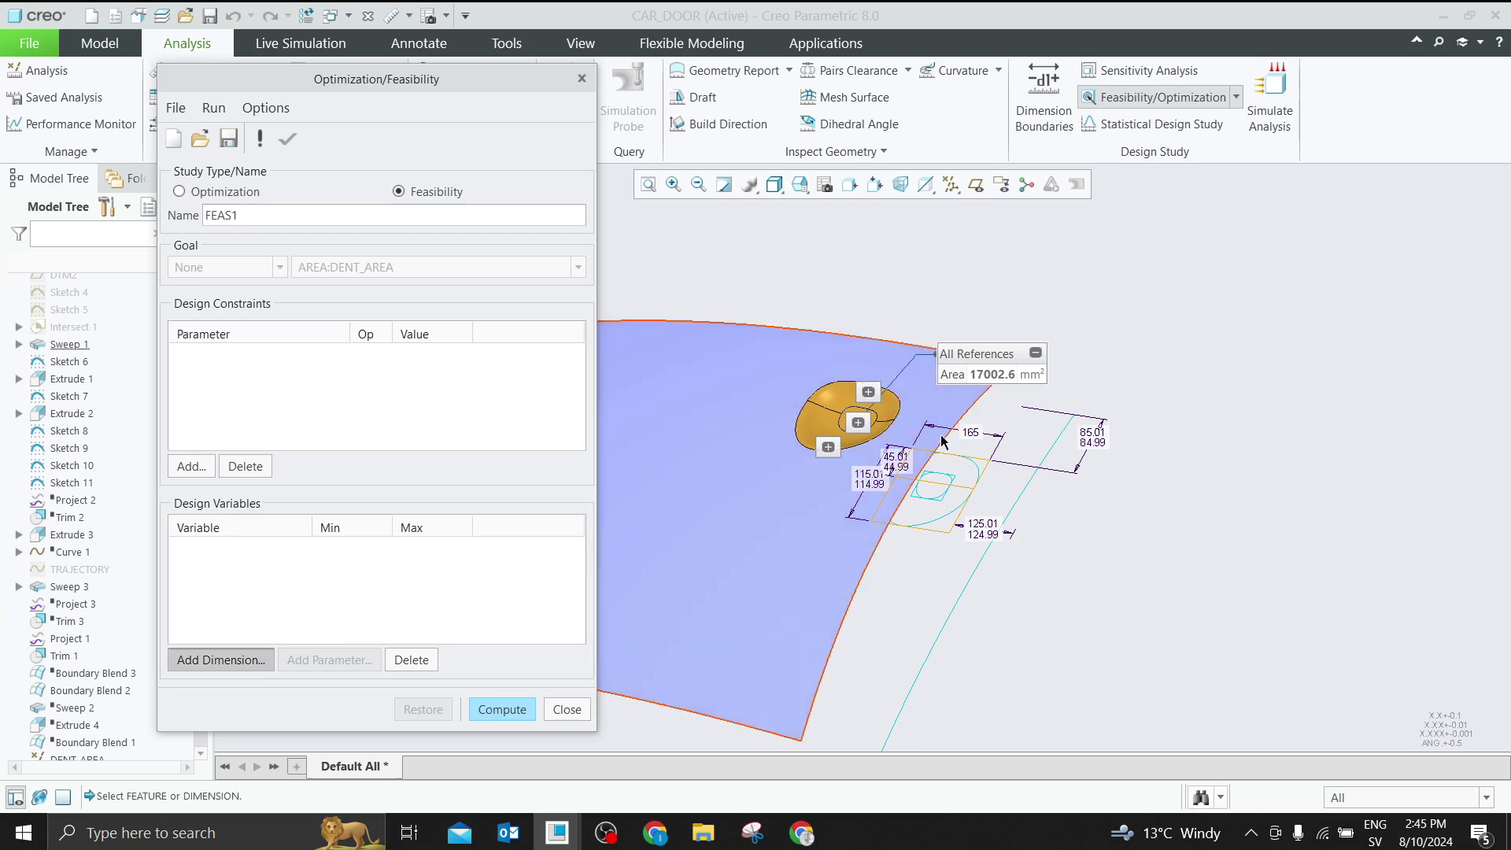
{"action": "left_click", "coordinate": [974, 435]}
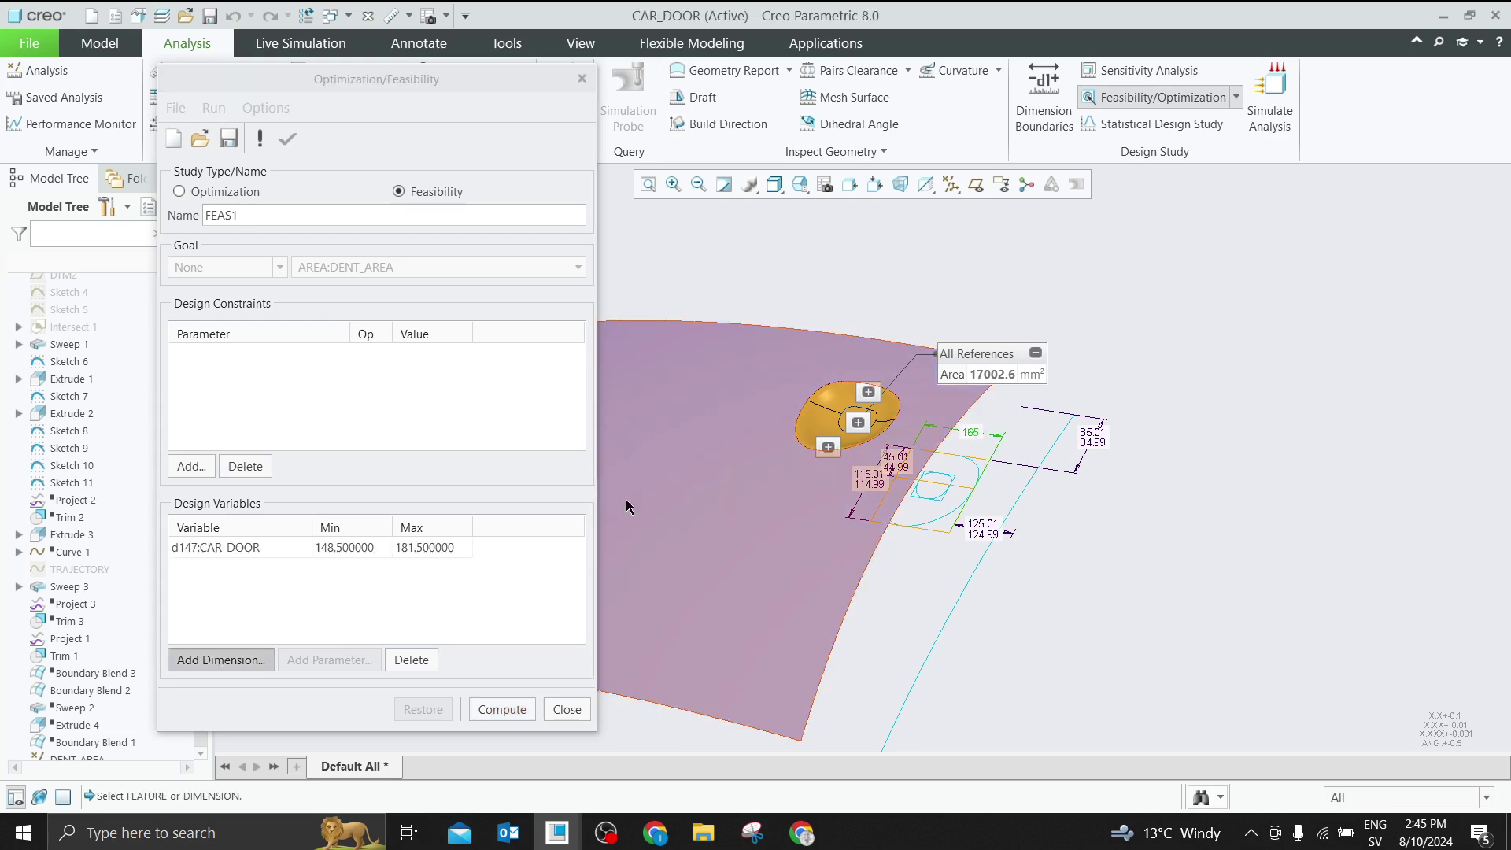
Set the feasibility study's design variable range to a minimum of 172 and a maximum of 176
{"action": "double_click", "coordinate": [358, 548]}
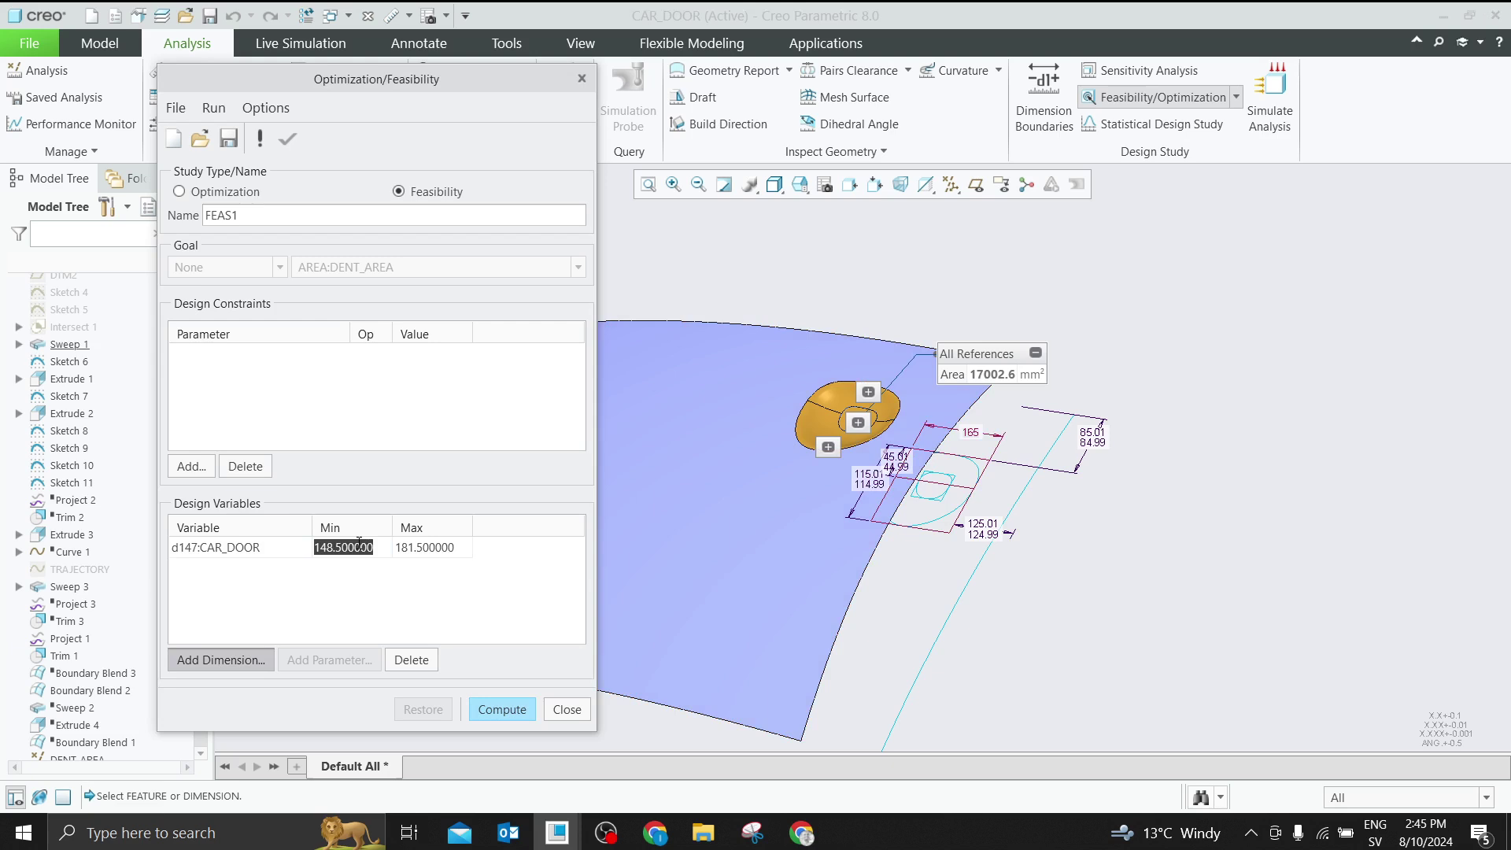
{"action": "type", "text": "172"}
{"action": "double_click", "coordinate": [455, 551]}
{"action": "type", "text": "1"}
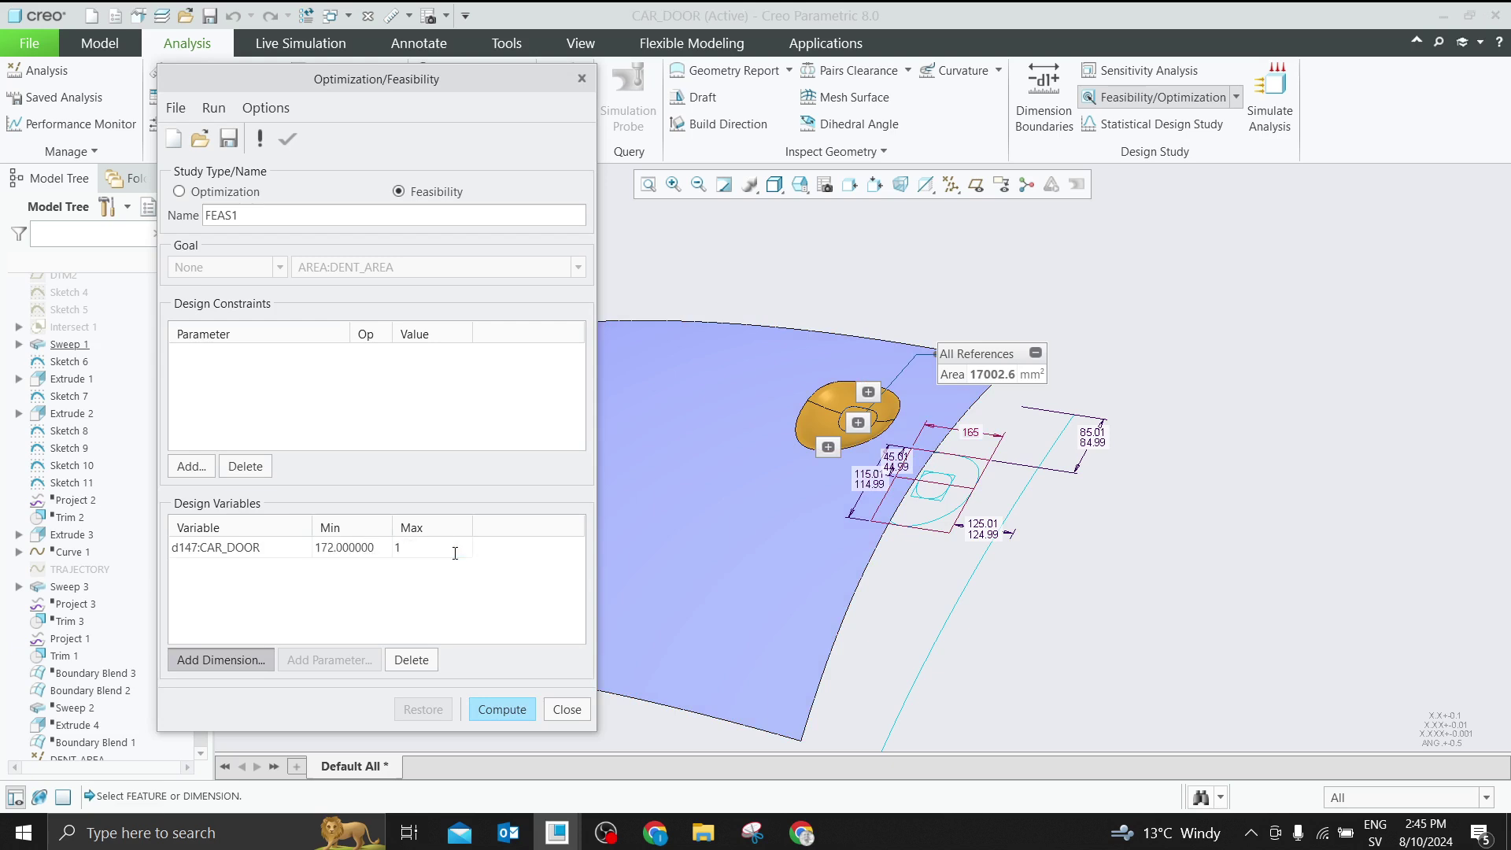
Change the design variable's range to a minimum of 170 and a maximum of 180
{"action": "double_click", "coordinate": [364, 550]}
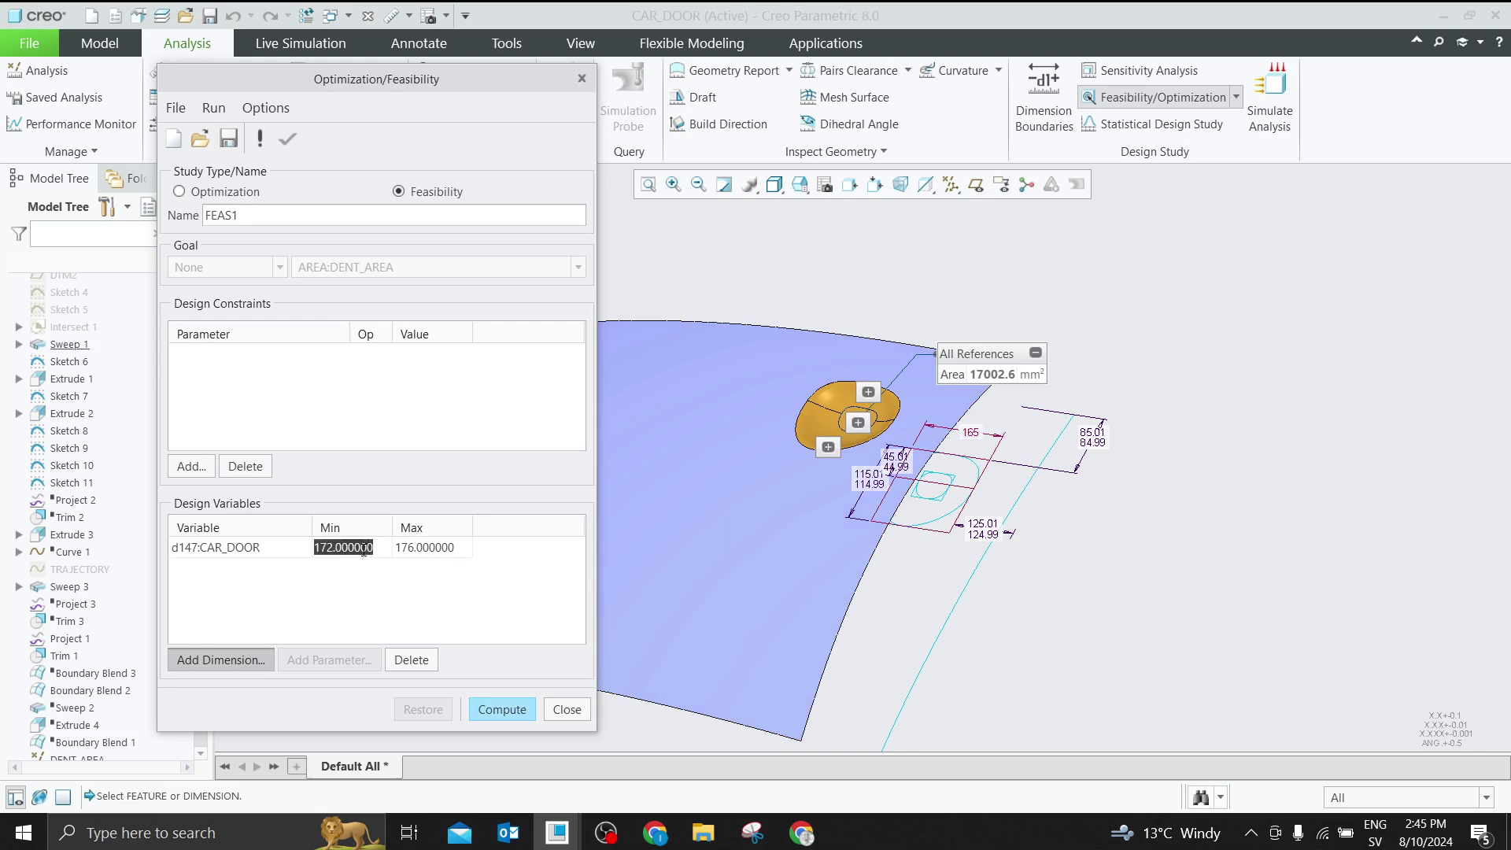
{"action": "type", "text": "1"}
{"action": "double_click", "coordinate": [451, 551]}
{"action": "type", "text": "1"}
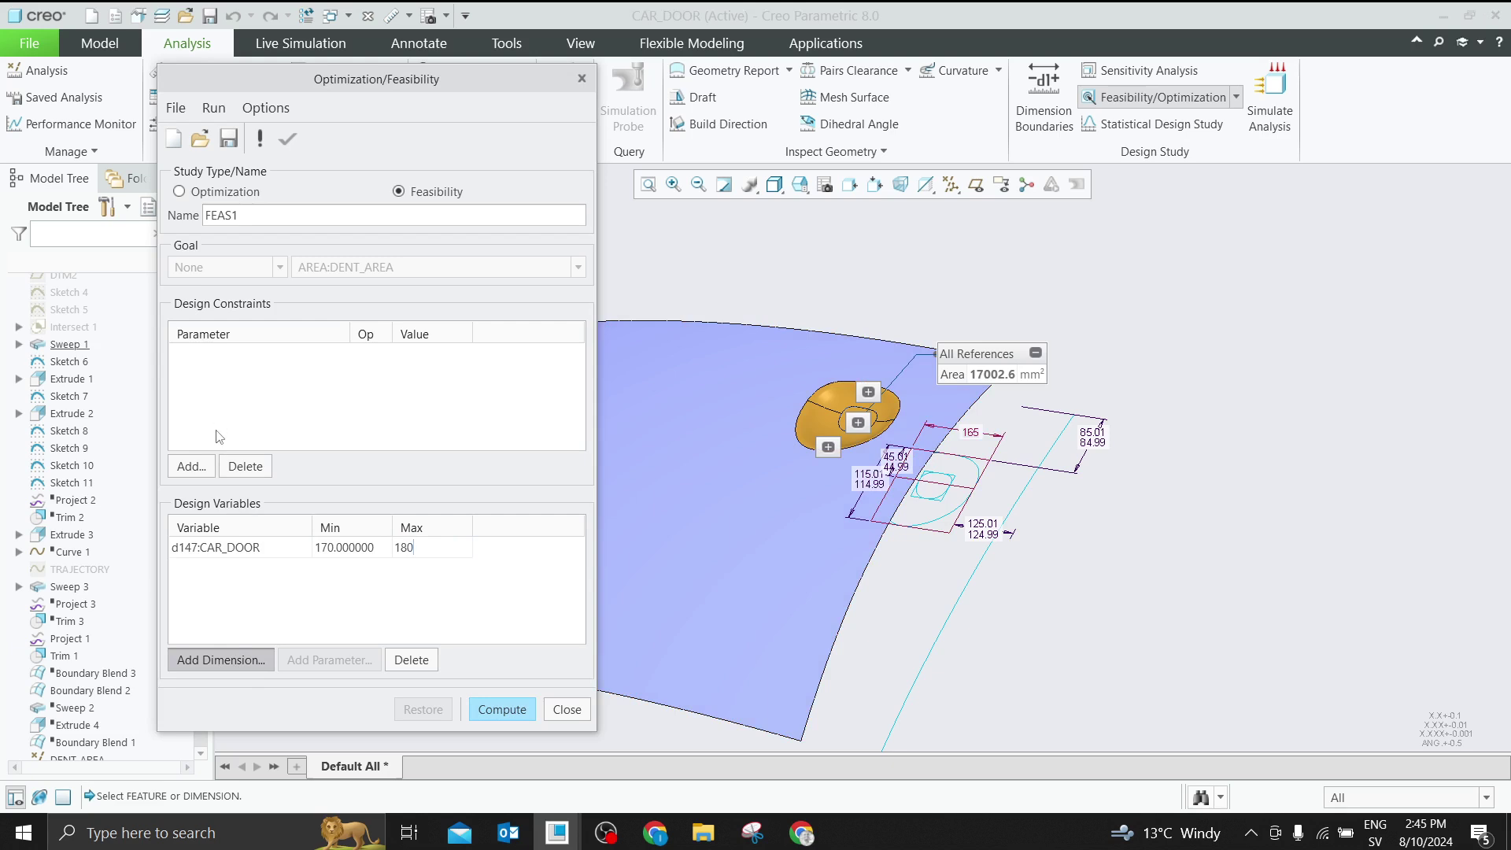
Add a design constraint setting AREA:DENT_AREA equal to 18000
{"action": "left_click", "coordinate": [193, 469]}
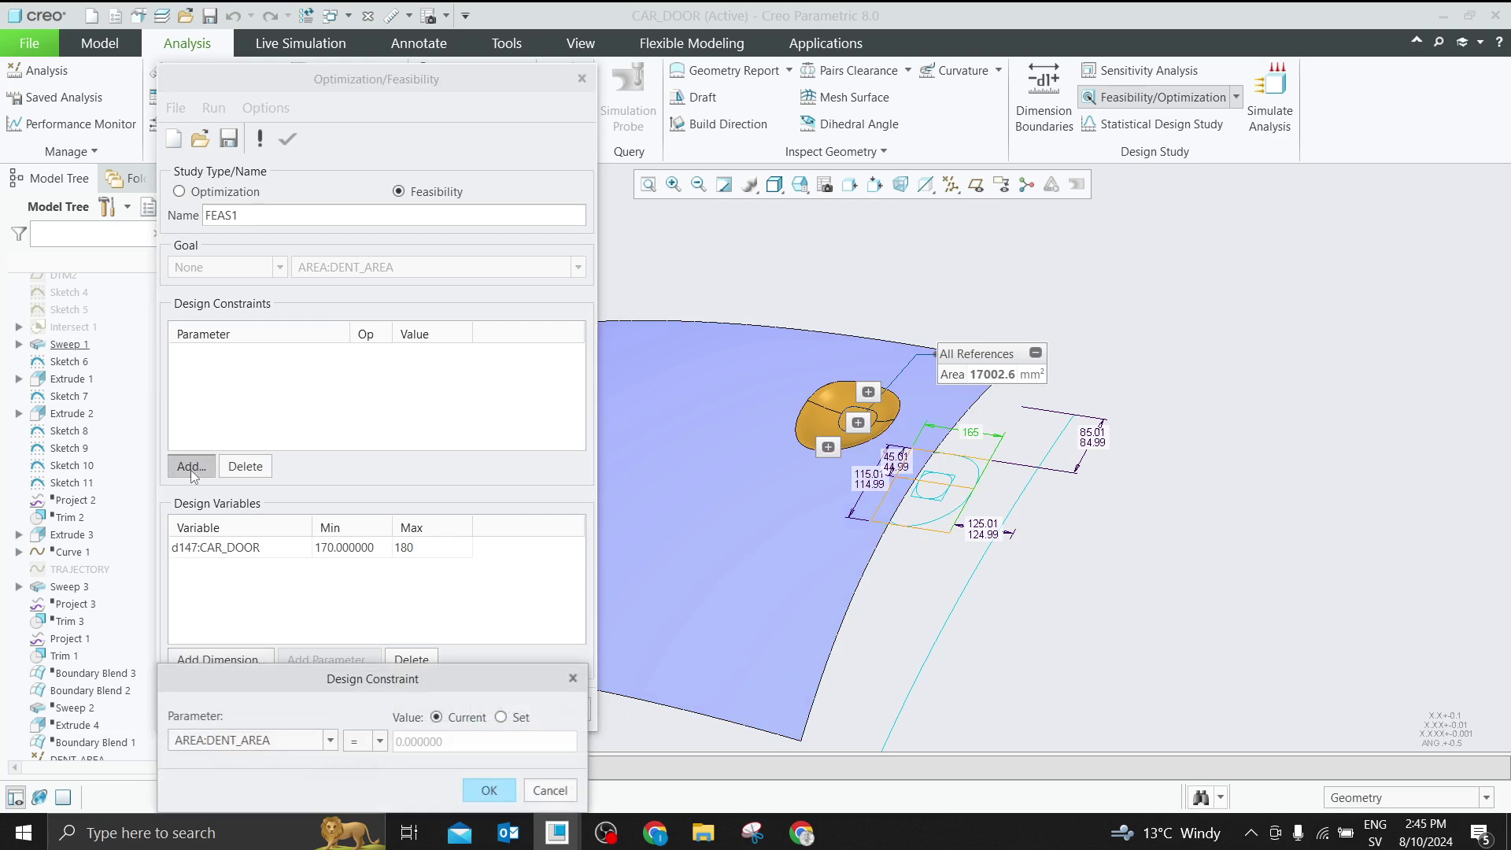
{"action": "left_click", "coordinate": [500, 717]}
{"action": "left_click_drag", "start_coordinate": [445, 741], "coordinate": [385, 750]}
{"action": "type", "text": "18000"}
{"action": "left_click", "coordinate": [489, 789]}
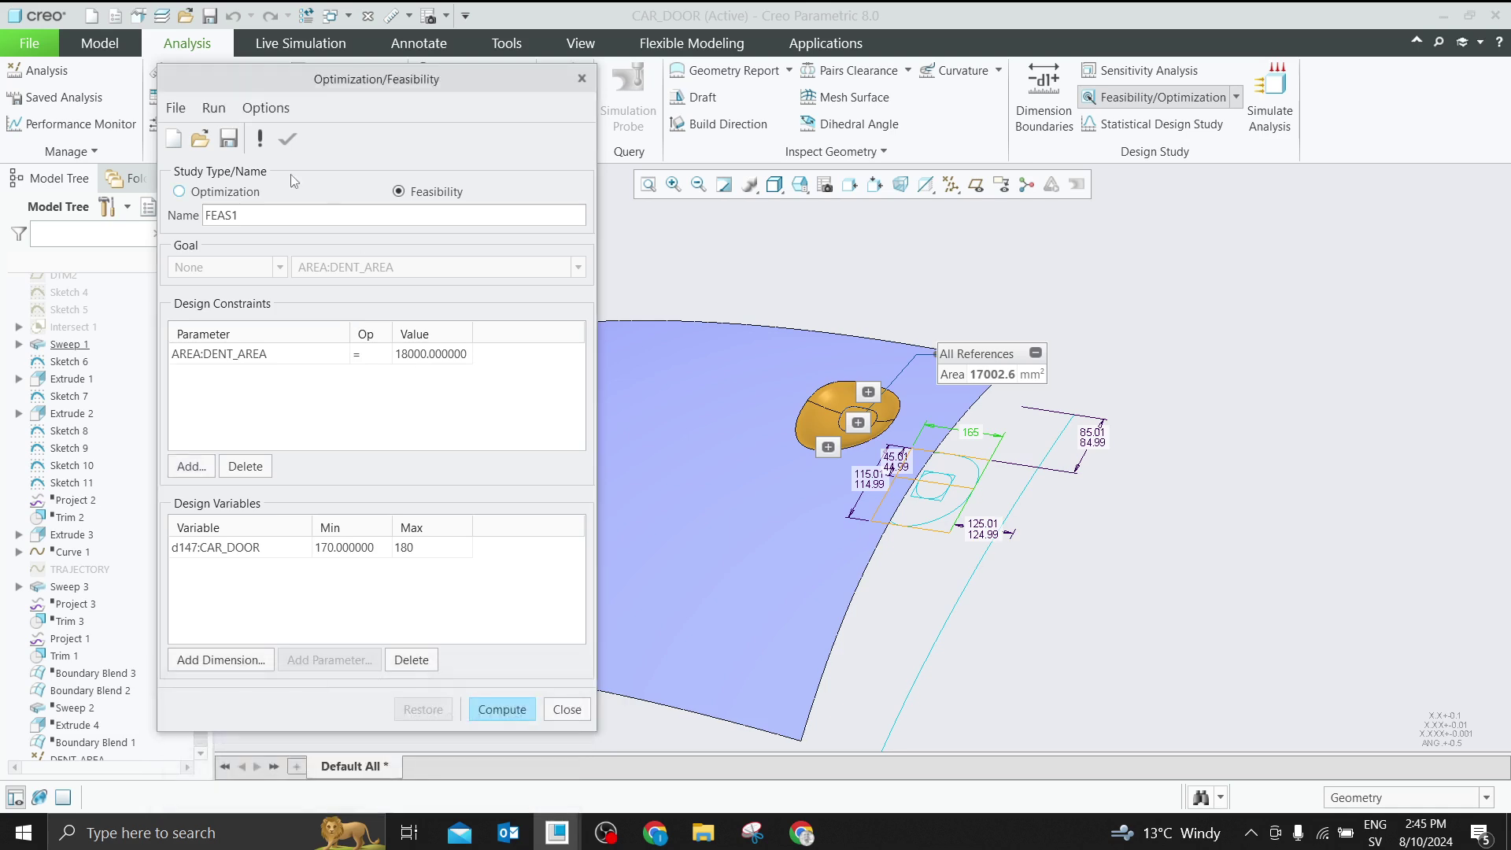
Set the feasibility study's run convergence to 0.0001 %
{"action": "left_click", "coordinate": [265, 107]}
{"action": "left_click", "coordinate": [280, 134]}
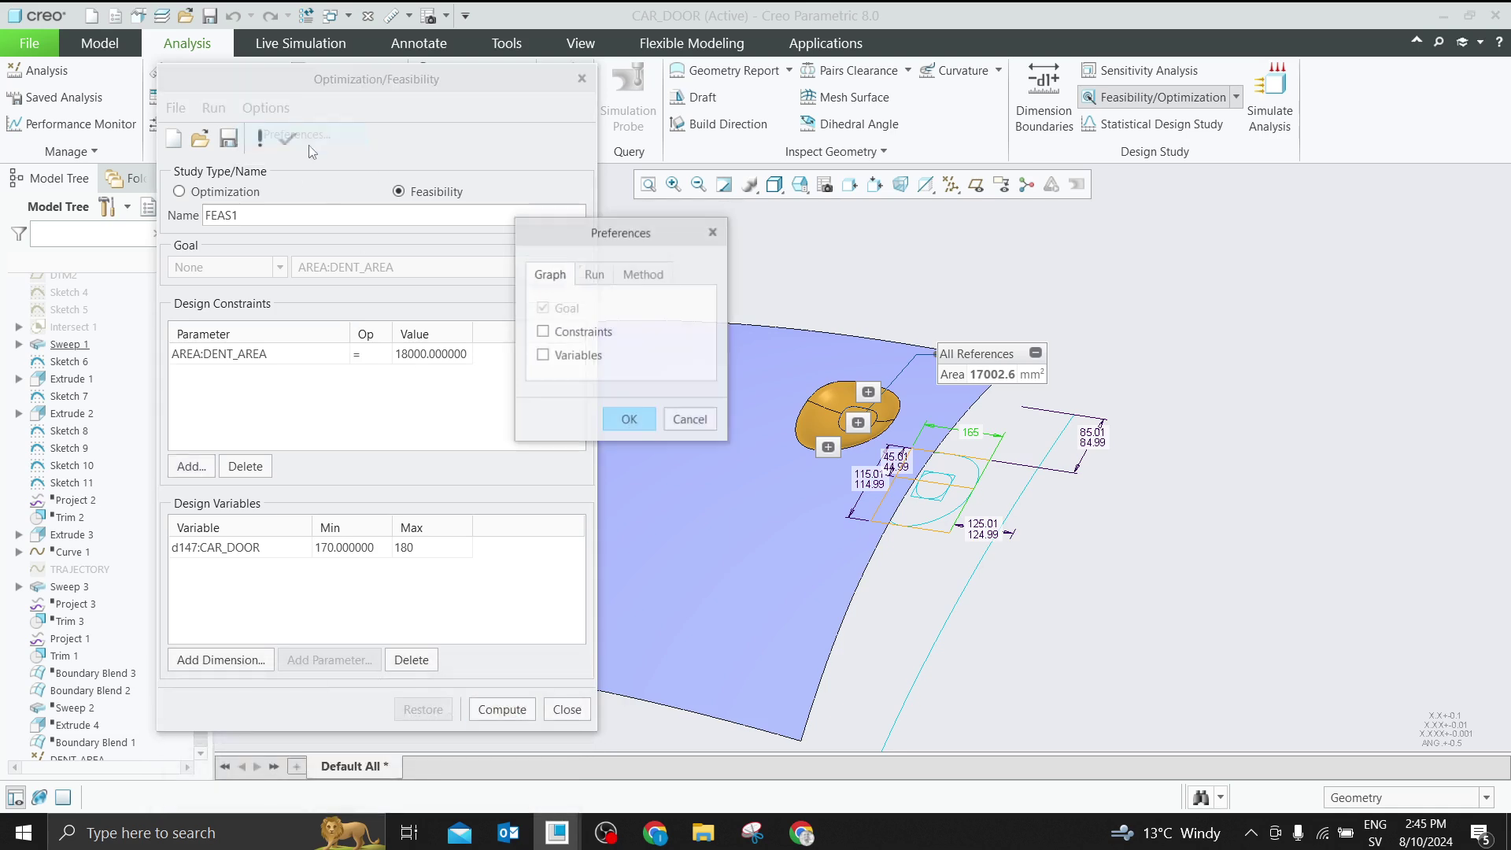
{"action": "left_click", "coordinate": [596, 277]}
{"action": "left_click_drag", "start_coordinate": [676, 313], "coordinate": [621, 311]}
{"action": "type", "text": "0.0001"}
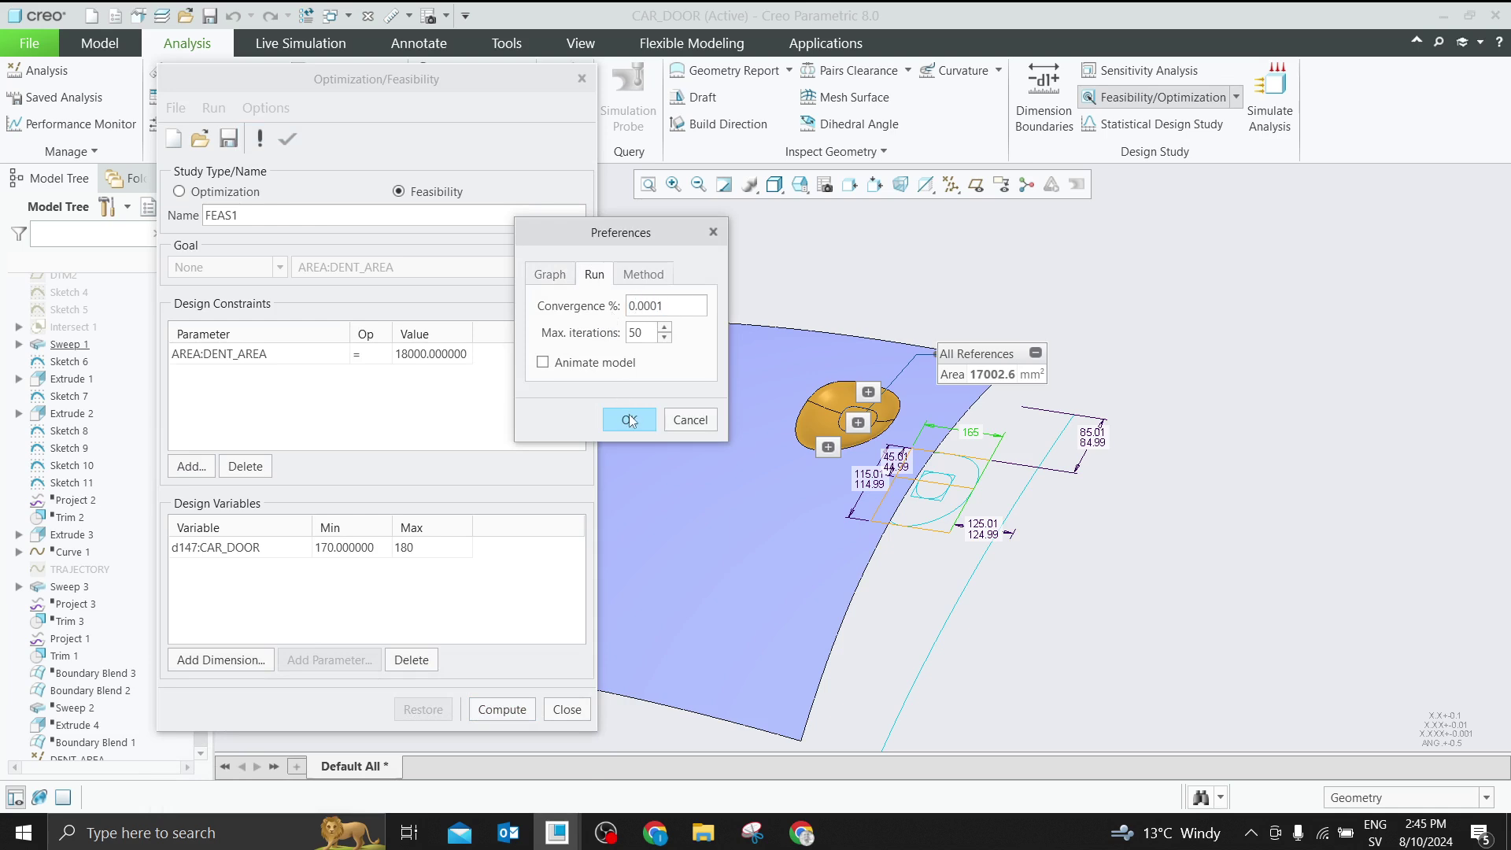
{"action": "left_click", "coordinate": [628, 419]}
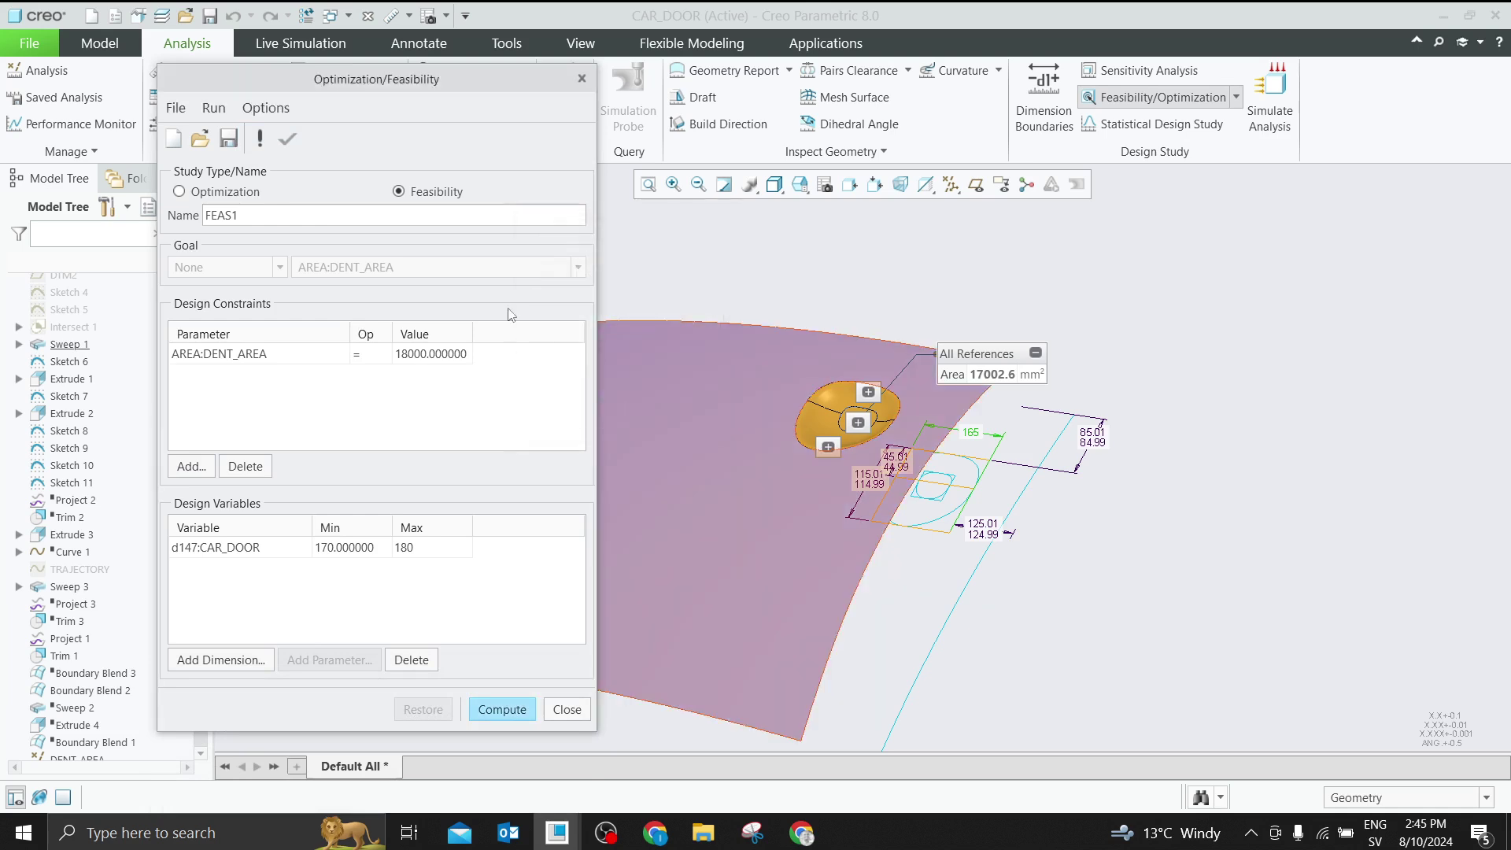
Review the feasibility study's graph and method preferences, keeping GDP as the solution method
{"action": "left_click", "coordinate": [277, 111]}
{"action": "left_click", "coordinate": [289, 137]}
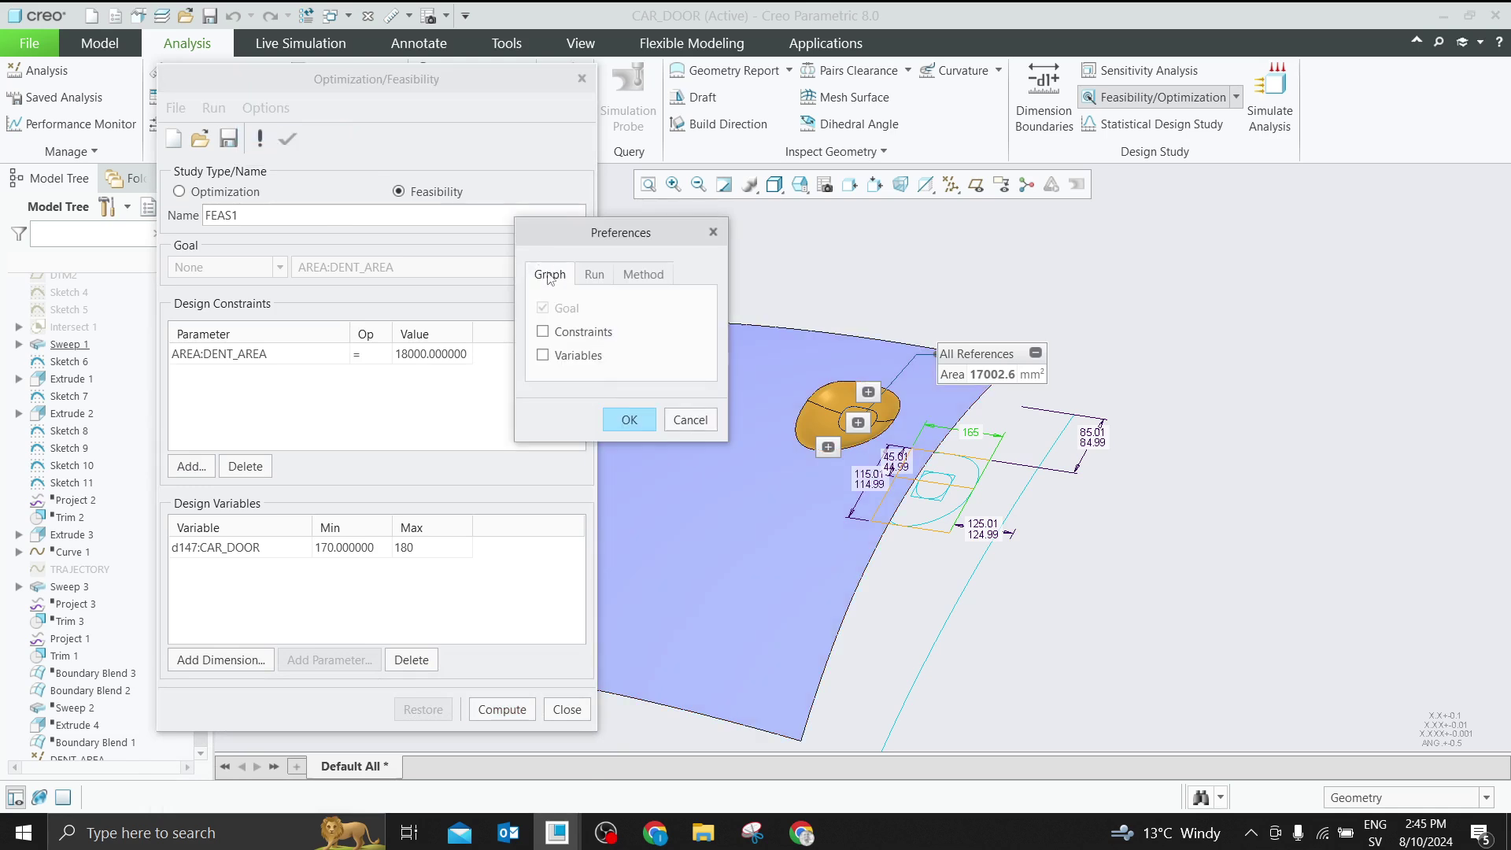
{"action": "left_click", "coordinate": [543, 355]}
{"action": "left_click", "coordinate": [646, 277]}
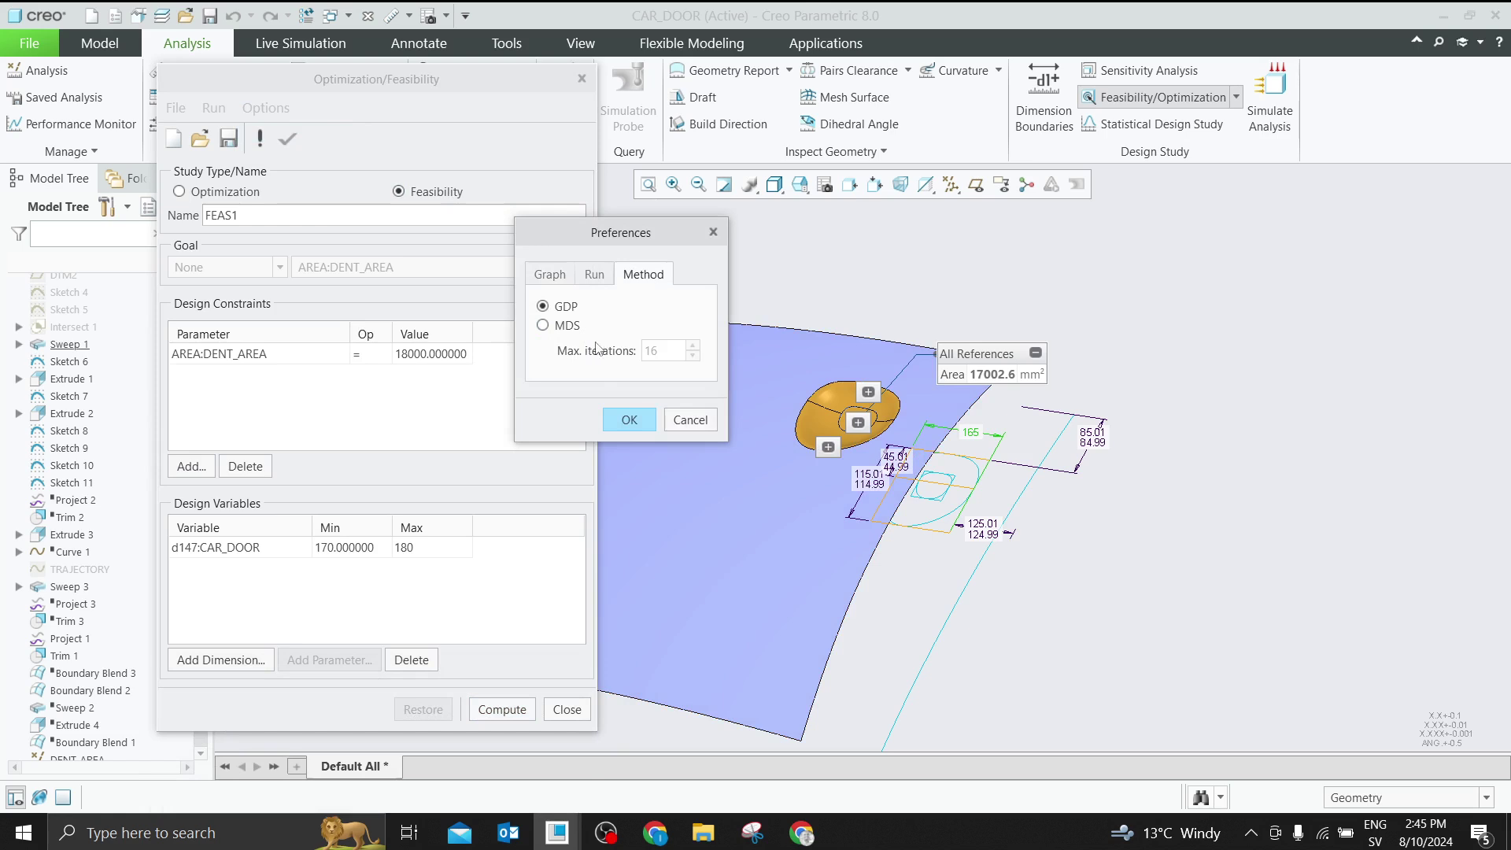
{"action": "left_click", "coordinate": [627, 418]}
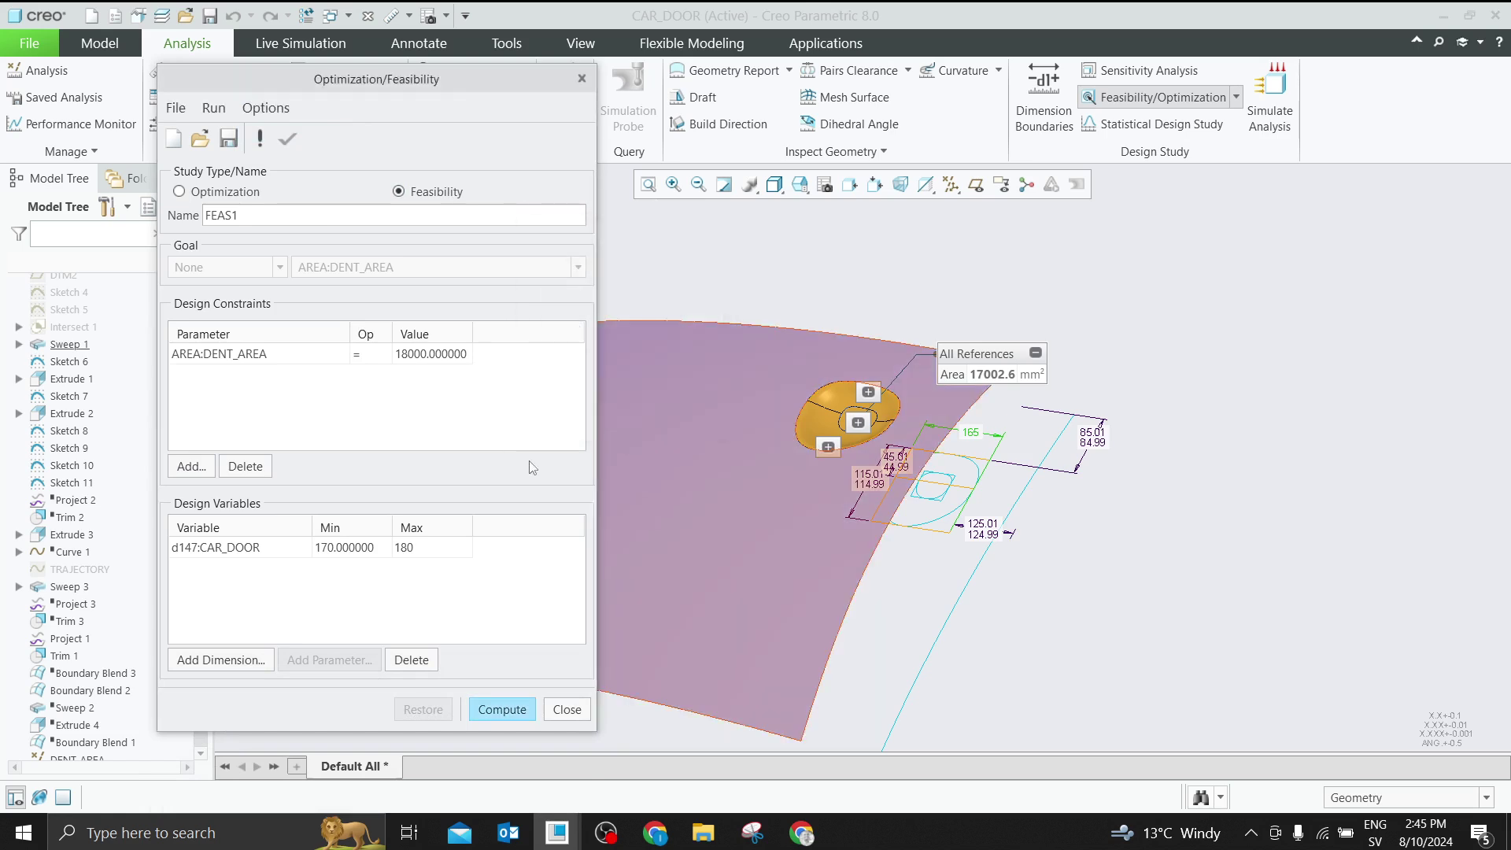
Compute the feasibility study, close its convergence graph and the study, and keep the solved dimension in the model
{"action": "left_click", "coordinate": [503, 711]}
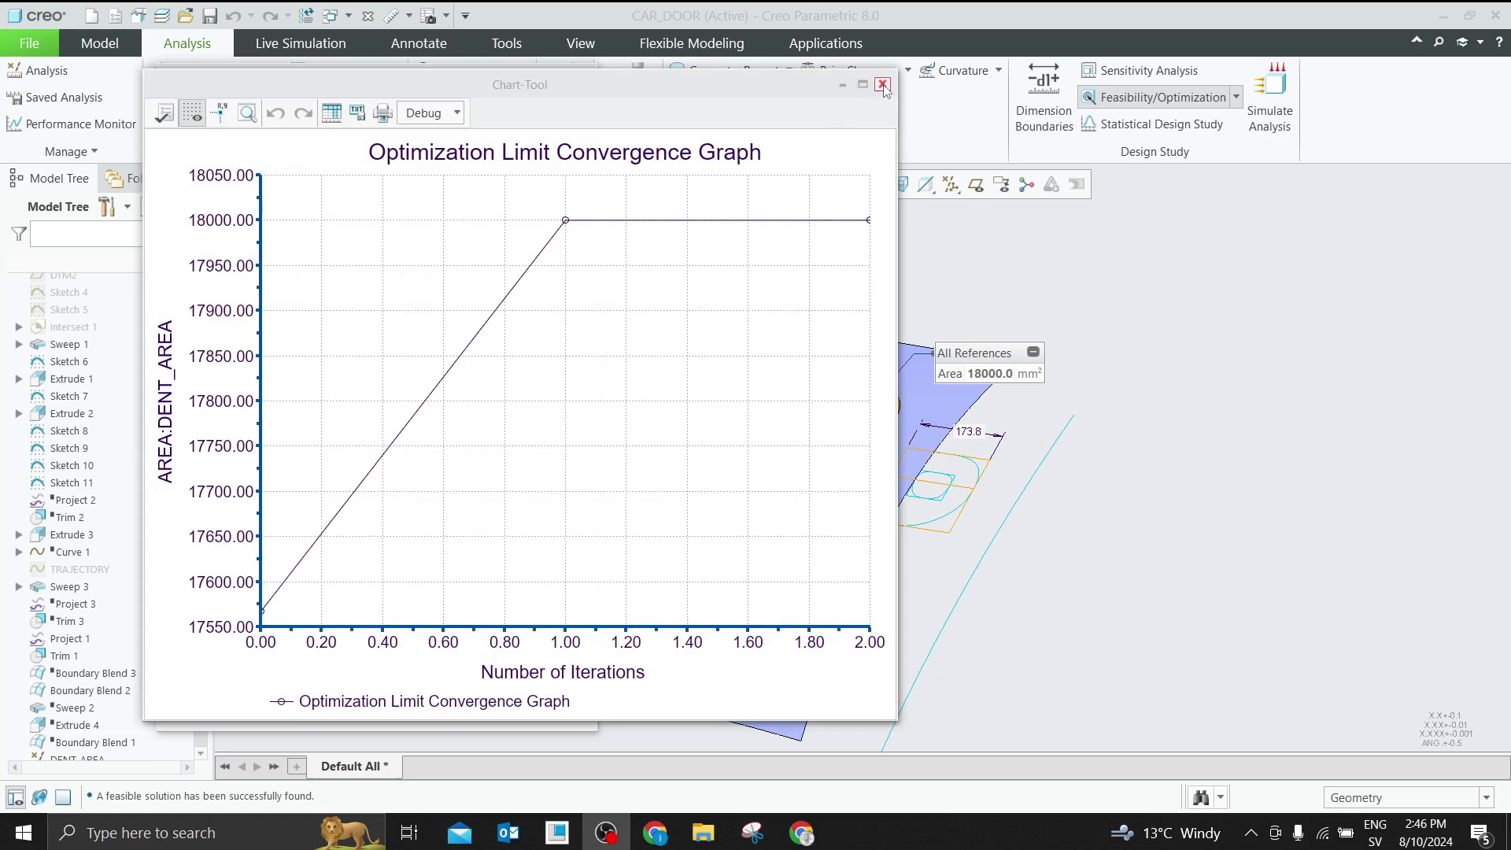
{"action": "left_click", "coordinate": [504, 470]}
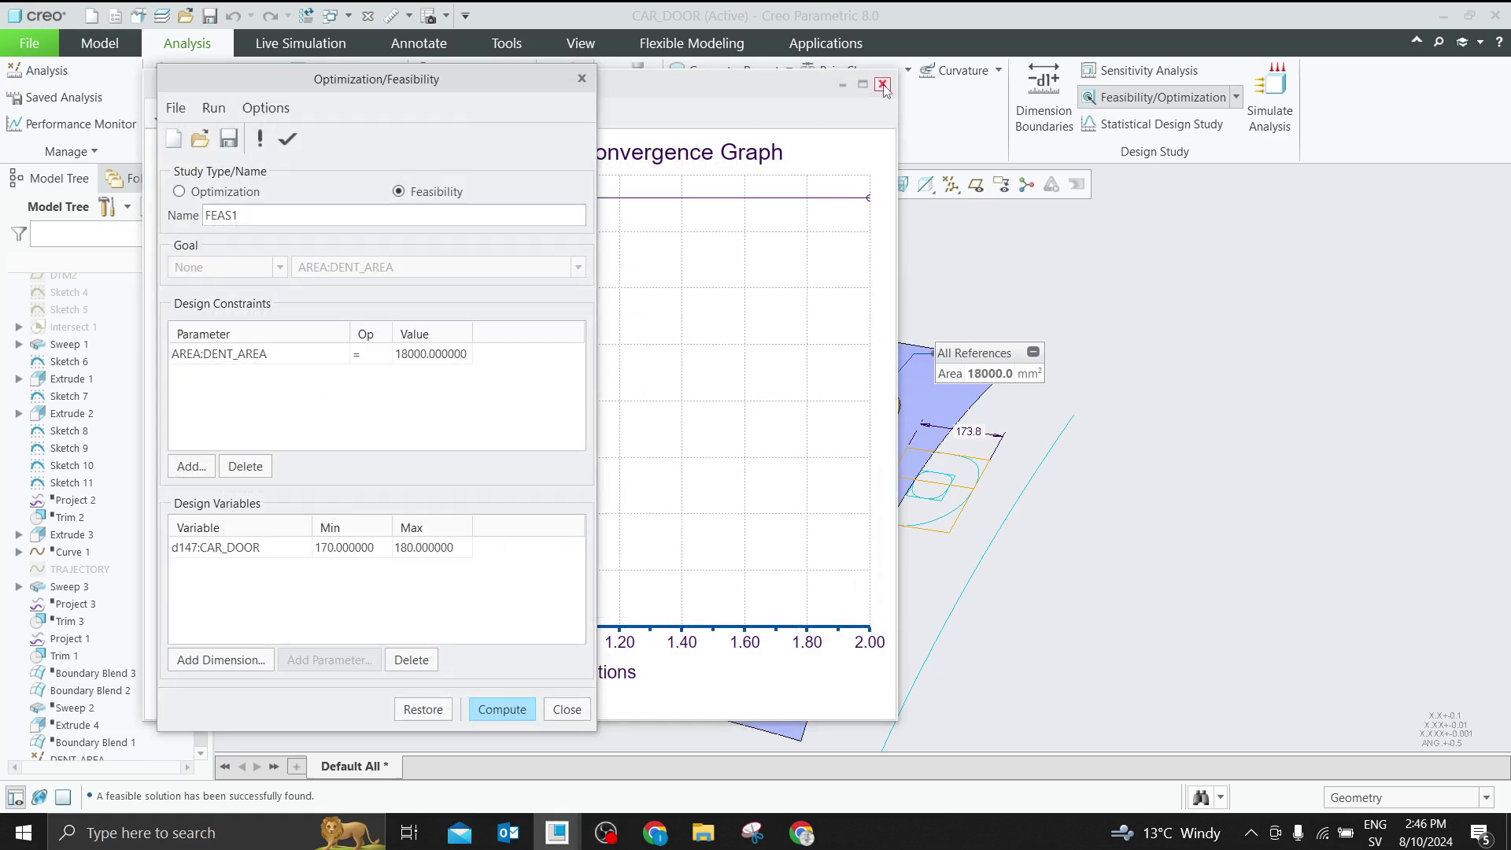
{"action": "left_click", "coordinate": [567, 712]}
{"action": "left_click", "coordinate": [435, 472]}
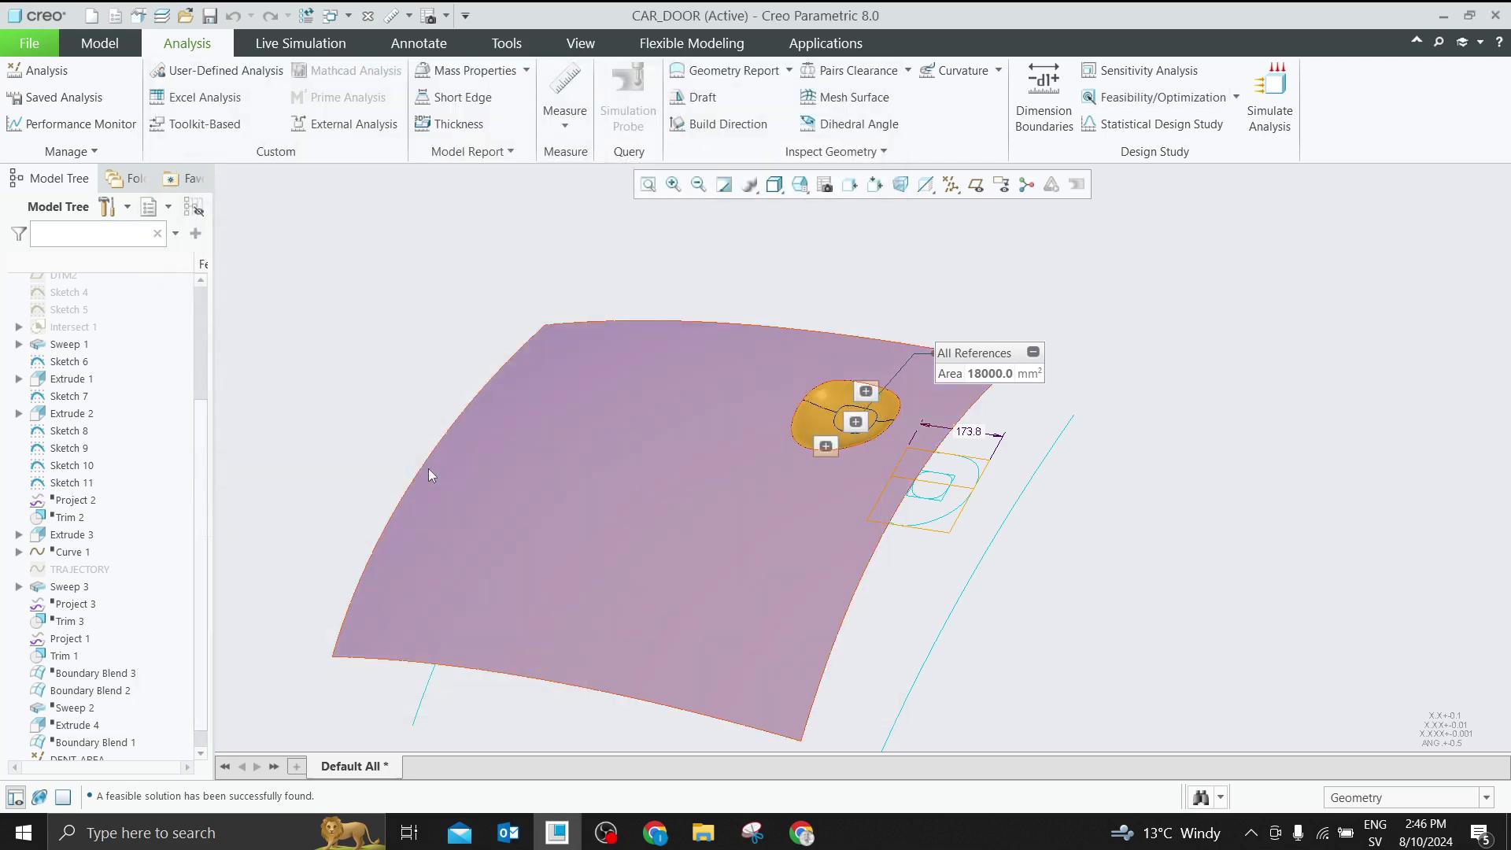
Move the recess's area annotation farther away from the recess, beyond the door surface's upper edge
{"action": "scroll", "coordinate": [960, 330], "scroll_direction": "up", "scroll_amount": 2}
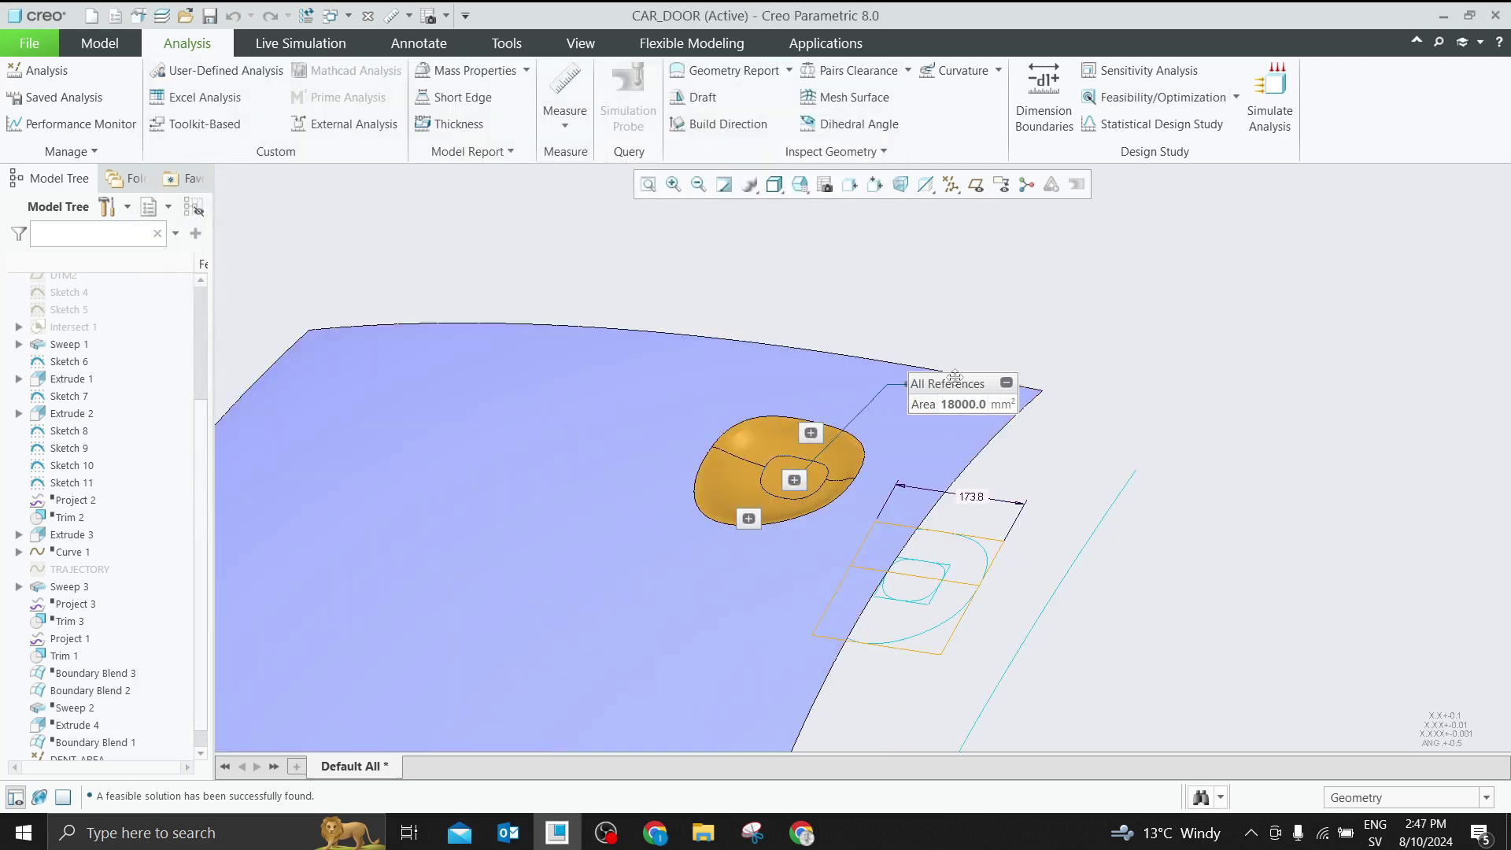
{"action": "mouse_move", "coordinate": [954, 377]}
{"action": "left_mouse_down"}
{"action": "mouse_move", "coordinate": [873, 321]}
{"action": "mouse_move", "coordinate": [913, 318]}
{"action": "left_mouse_up"}
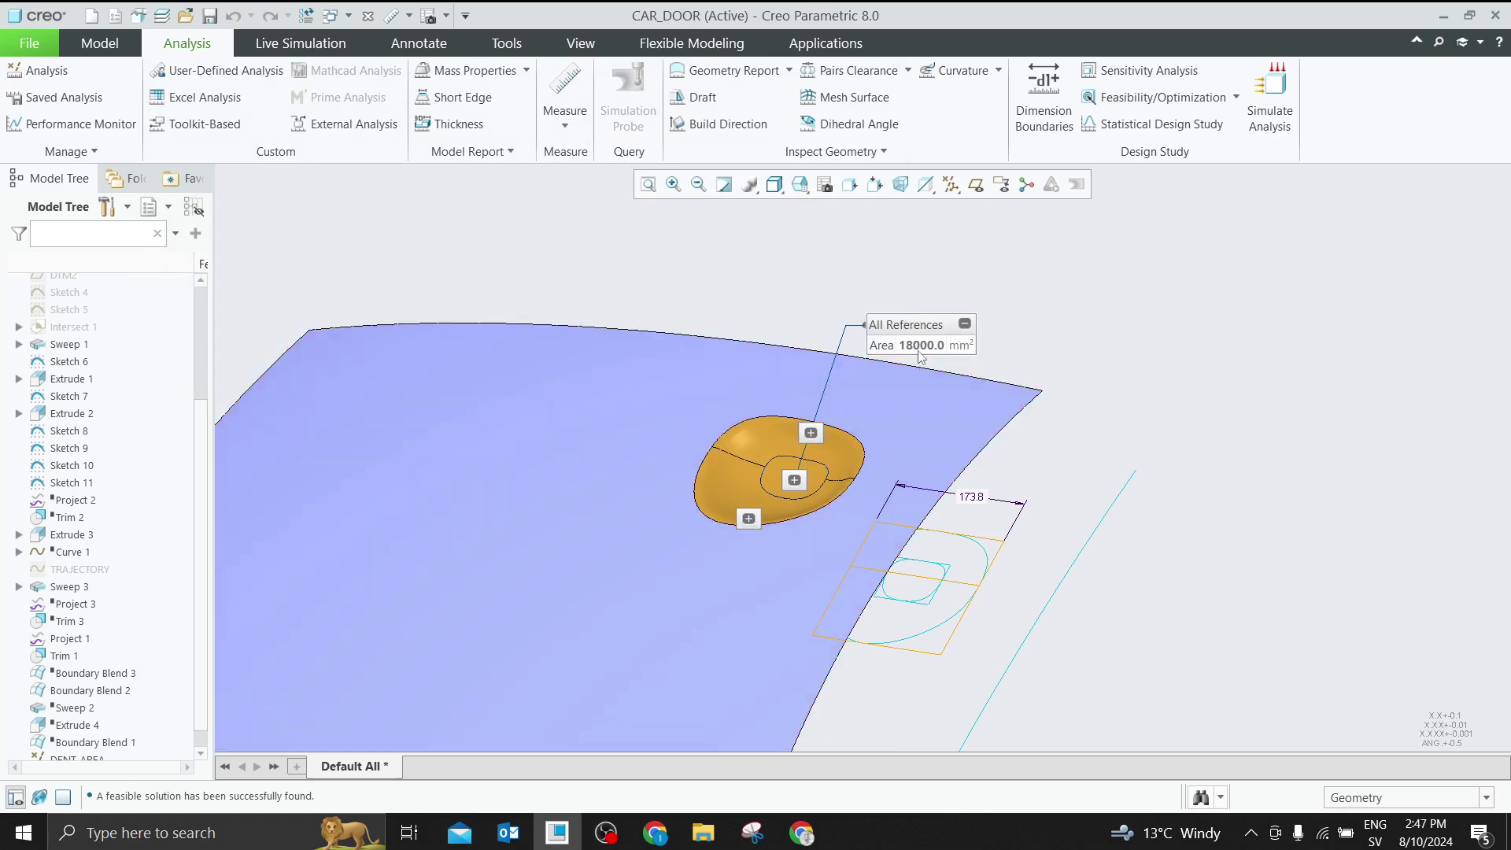
Examine the recess's shape and area together with the Sketch 8 rectangle's length on the updated door surface
{"action": "scroll", "coordinate": [781, 492], "scroll_direction": "up", "scroll_amount": 3}
{"action": "middle_click_drag", "start_coordinate": [782, 489], "coordinate": [905, 482]}
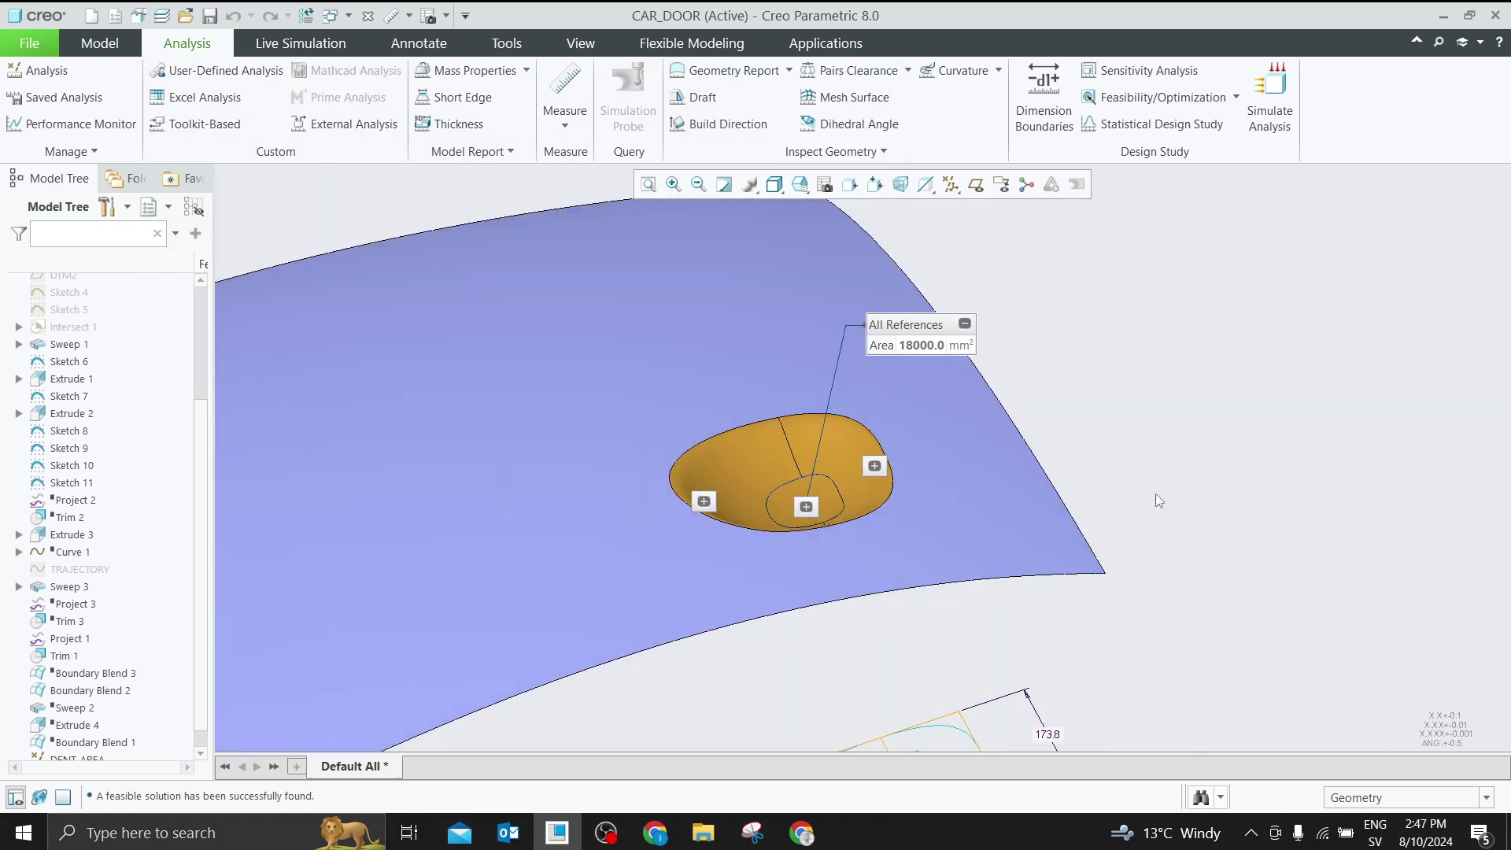
{"action": "scroll", "coordinate": [1155, 493], "scroll_direction": "down", "scroll_amount": 3}
{"action": "scroll", "coordinate": [1160, 590], "scroll_direction": "up", "scroll_amount": 5}
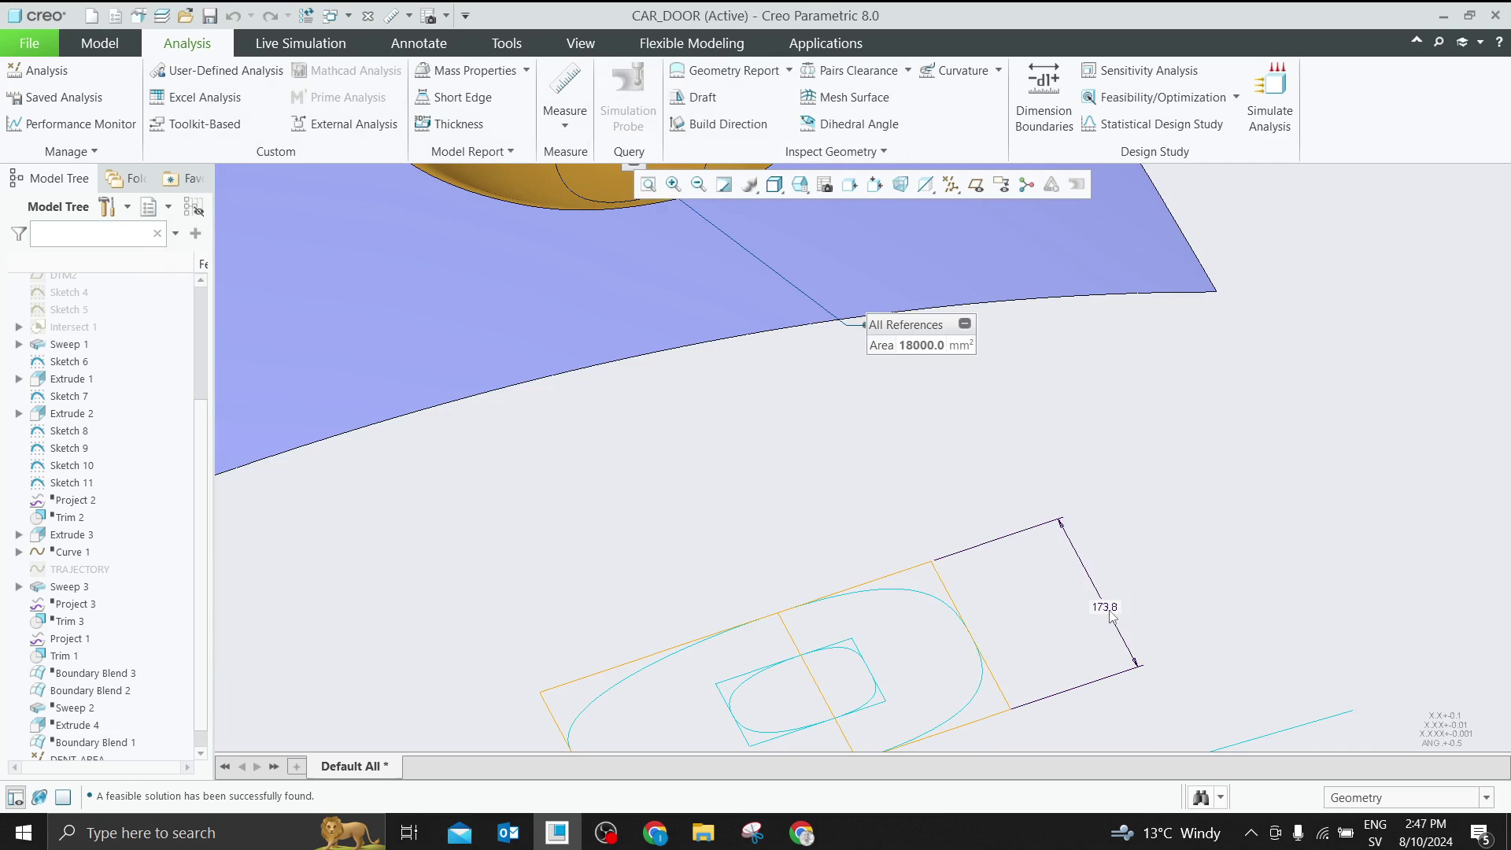
{"action": "scroll", "coordinate": [1119, 611], "scroll_direction": "down", "scroll_amount": 2}
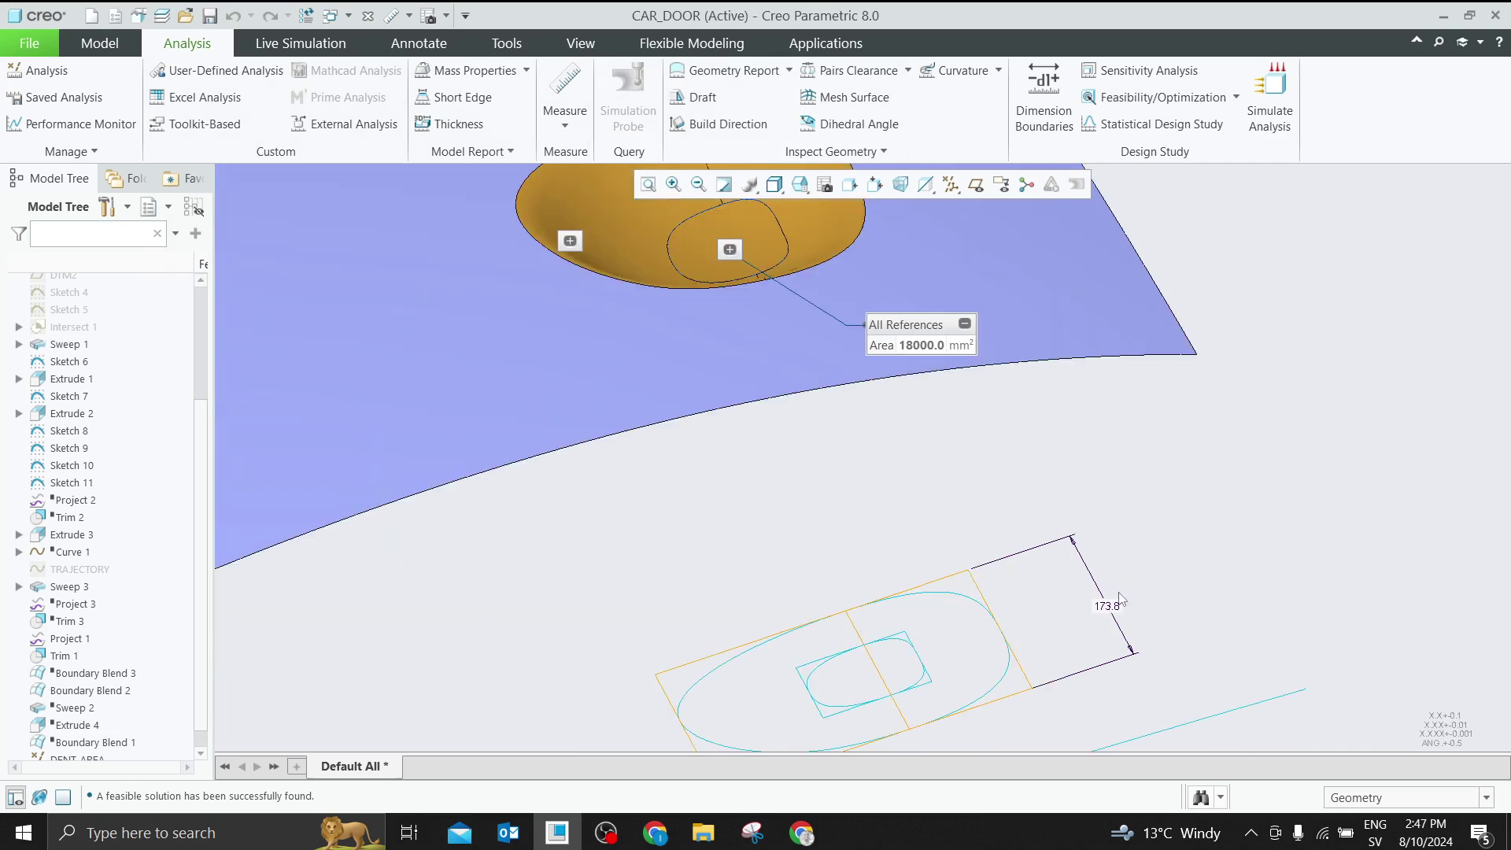
{"action": "scroll", "coordinate": [1120, 595], "scroll_direction": "down", "scroll_amount": 1}
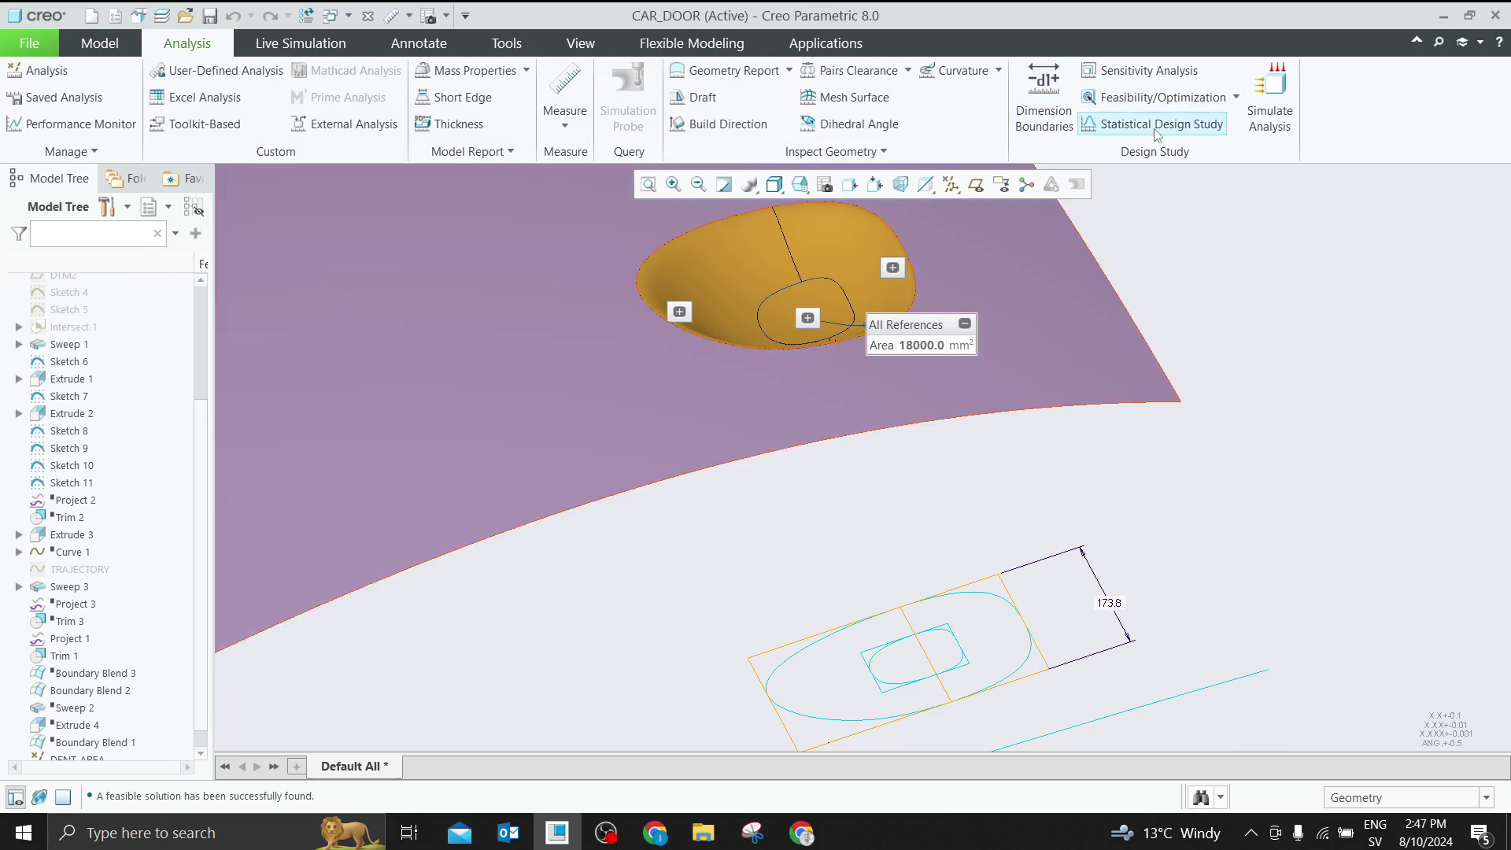
{"action": "scroll", "coordinate": [1058, 375], "scroll_direction": "down", "scroll_amount": 2}
{"action": "mouse_move", "coordinate": [909, 340]}
{"action": "middle_mouse_down"}
{"action": "mouse_move", "coordinate": [859, 380]}
{"action": "mouse_move", "coordinate": [909, 370]}
{"action": "mouse_move", "coordinate": [853, 304]}
{"action": "mouse_move", "coordinate": [907, 306]}
{"action": "mouse_move", "coordinate": [847, 381]}
{"action": "middle_mouse_up"}
{"action": "middle_click_drag", "start_coordinate": [886, 240], "coordinate": [885, 222]}
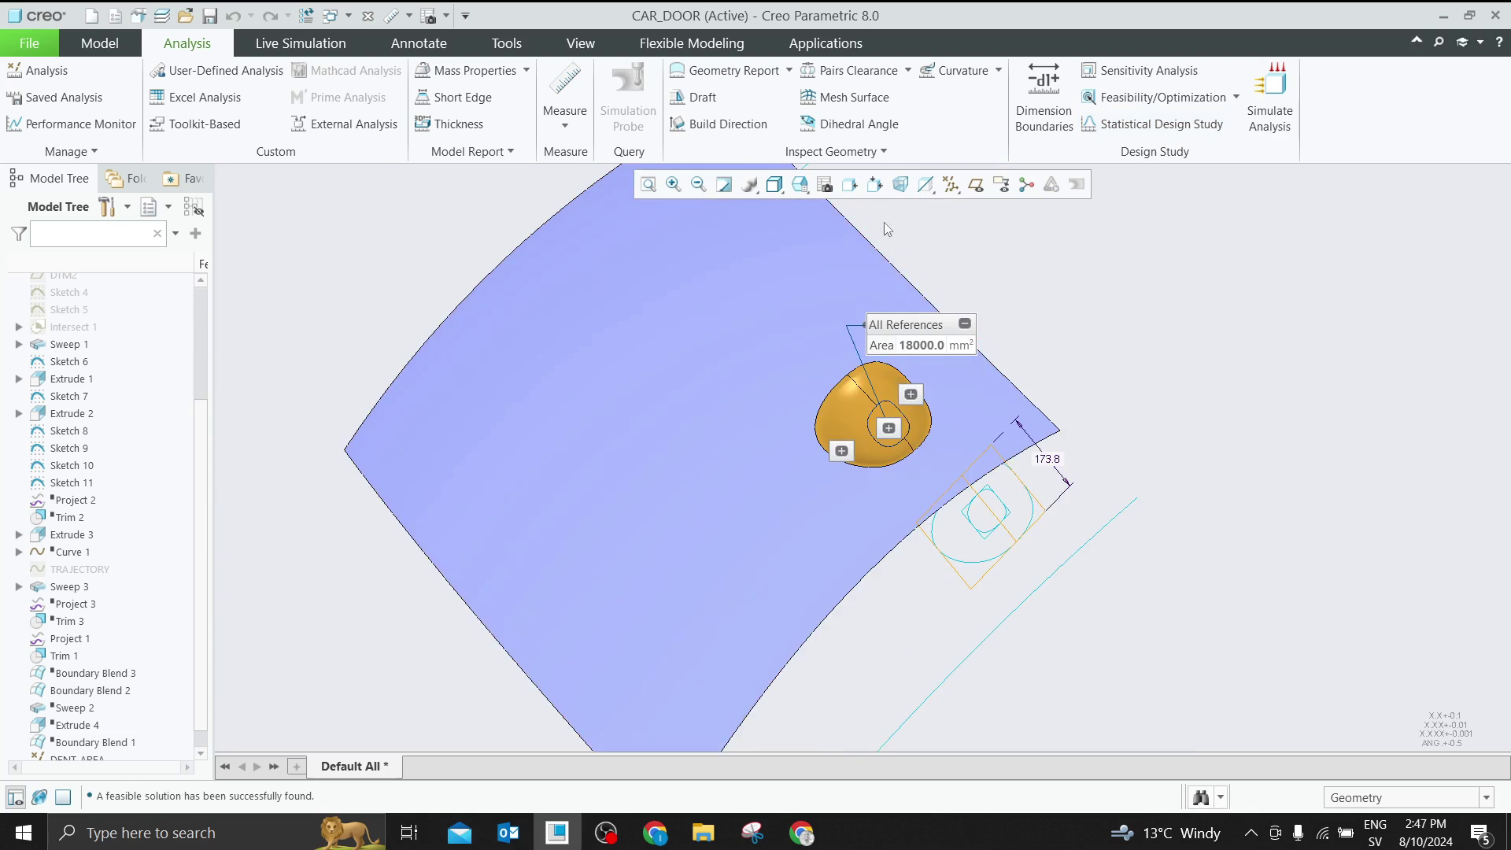
{"action": "mouse_move", "coordinate": [908, 285]}
{"action": "middle_mouse_down"}
{"action": "mouse_move", "coordinate": [939, 260]}
{"action": "mouse_move", "coordinate": [911, 274]}
{"action": "middle_mouse_up"}
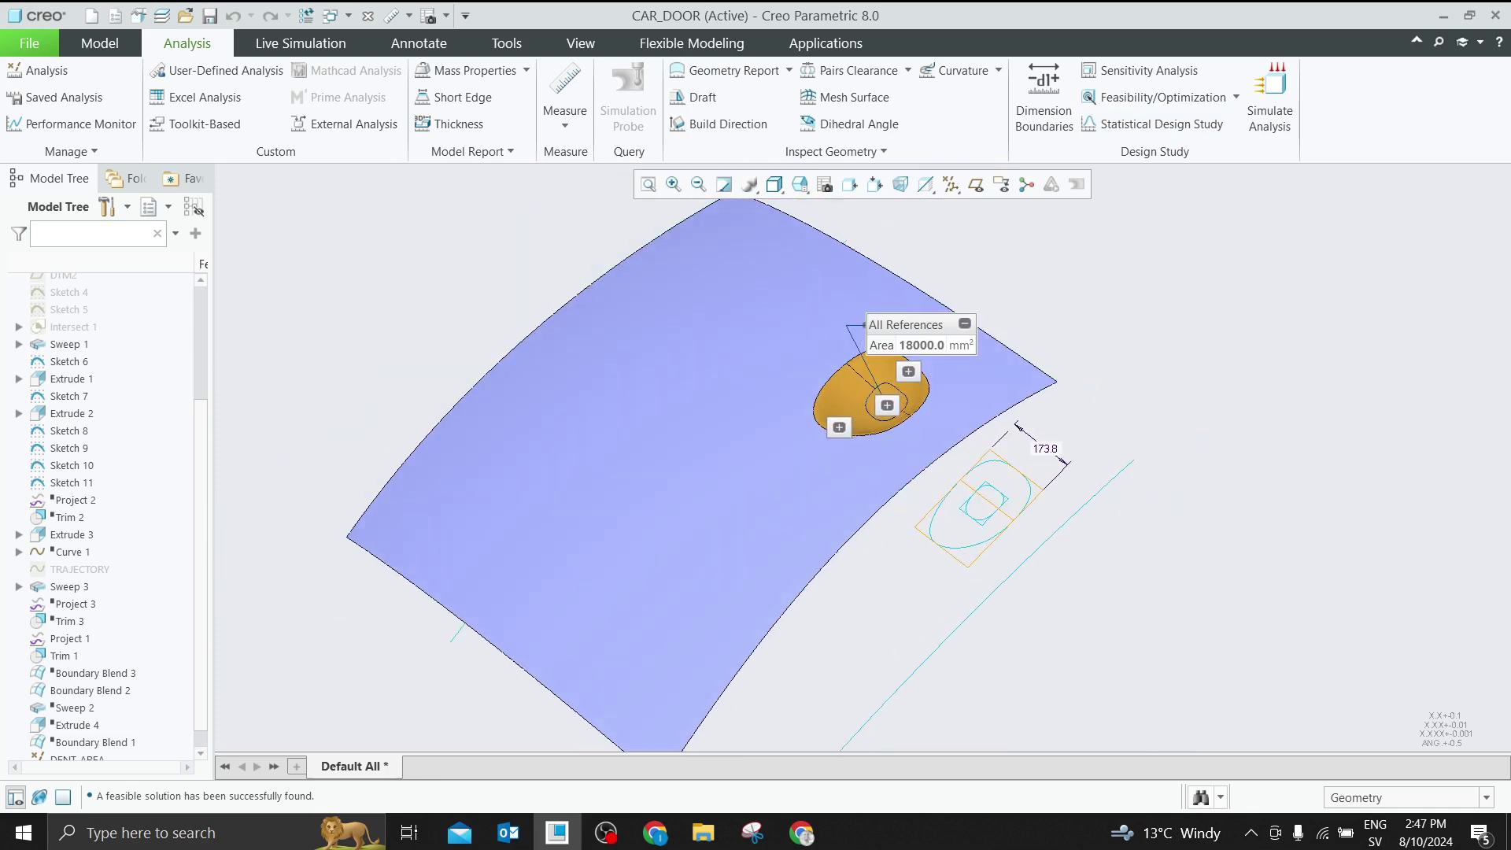